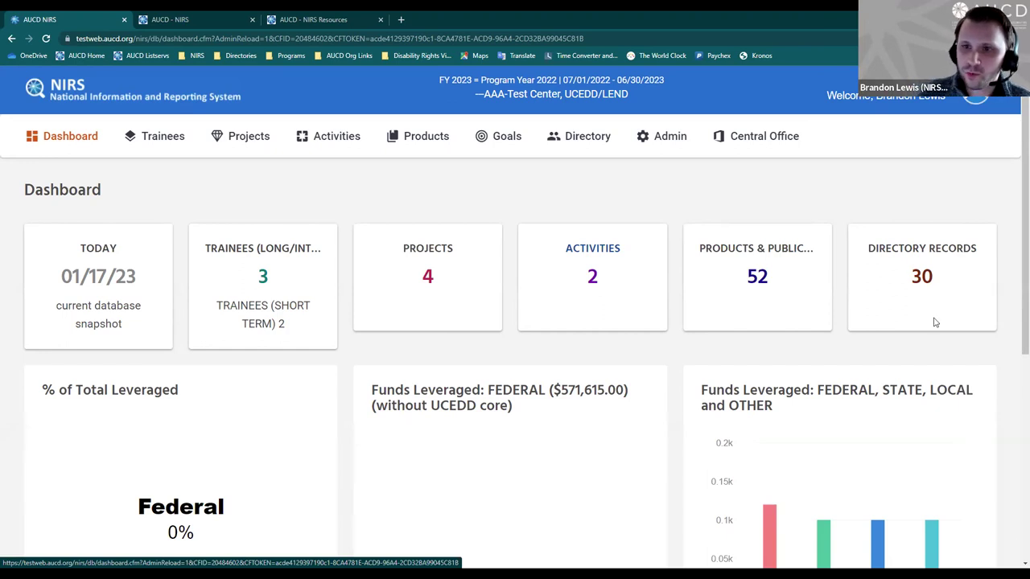
- Check the user profile dropdown, then open the Admin menu in the top navigation
{"action": "left_click", "coordinate": [975, 95]}
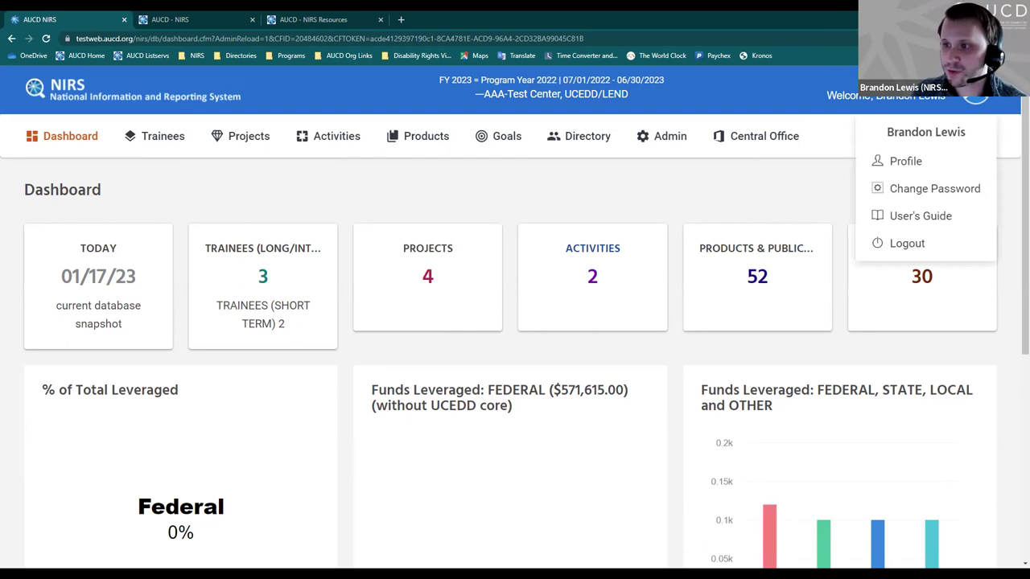
{"action": "left_click", "coordinate": [781, 189]}
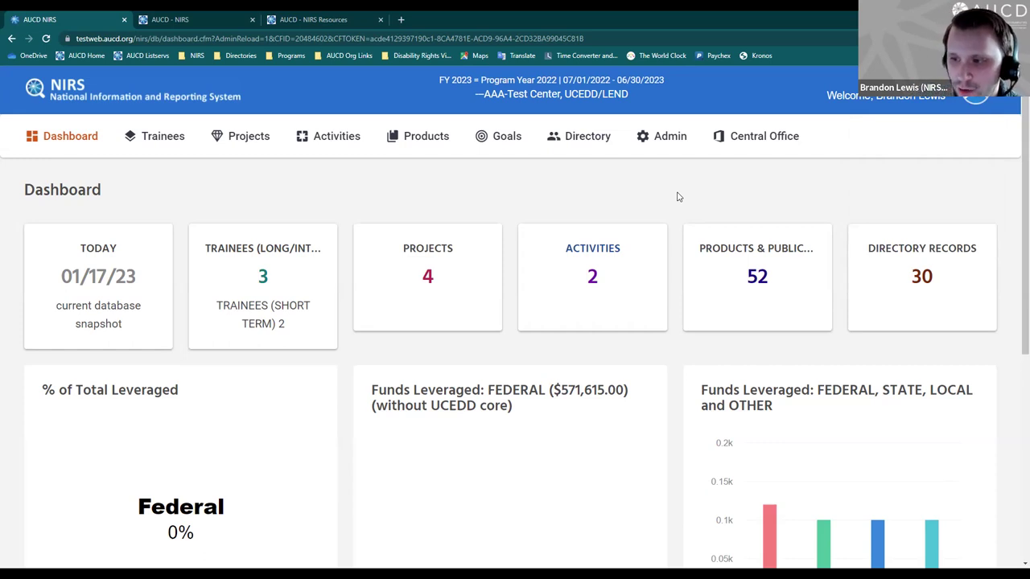
{"action": "left_click", "coordinate": [667, 150]}
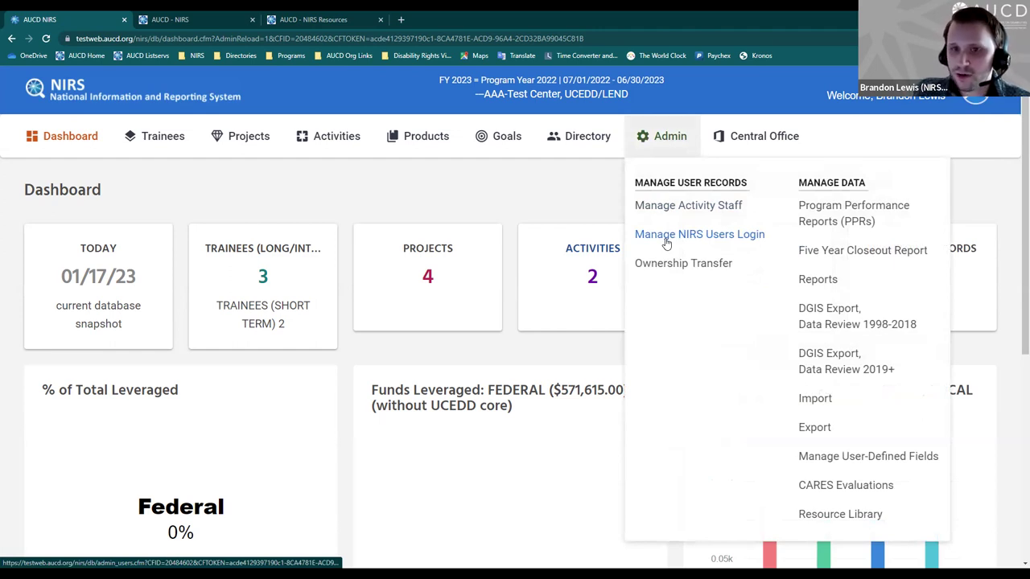
- Go to Admin > Manage NIRS Users Login to list the 118 user logins
{"action": "left_click", "coordinate": [666, 238]}
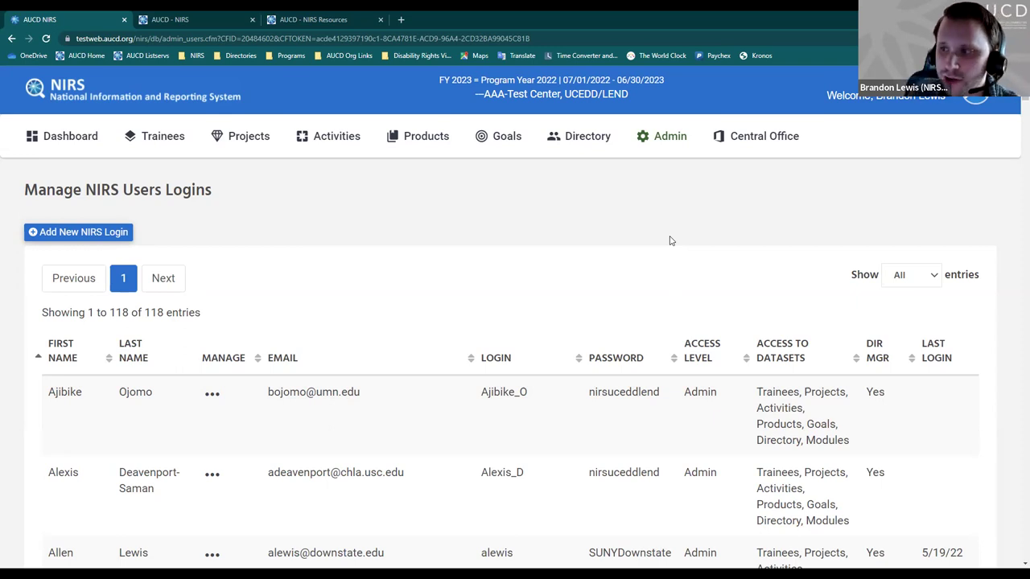
{"action": "left_click", "coordinate": [650, 142]}
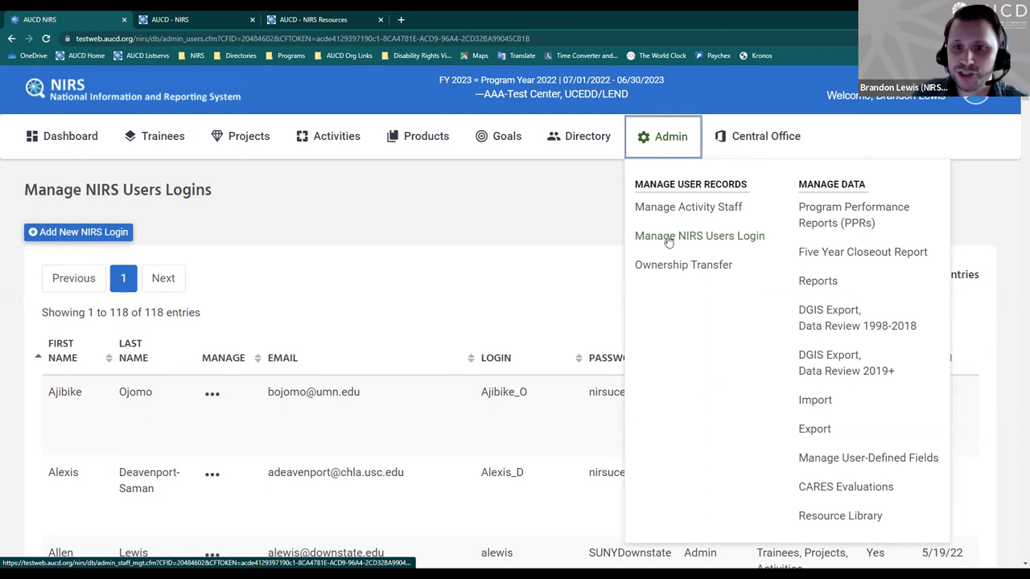
- Reload Manage NIRS Users Login and start a new account with Add New NIRS Login
{"action": "left_click", "coordinate": [668, 238]}
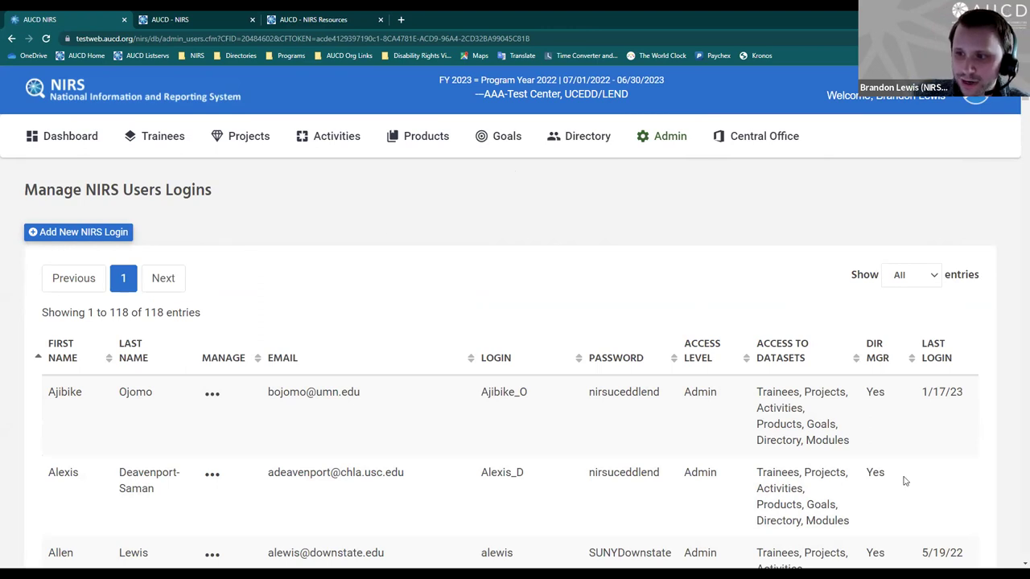
{"action": "left_click", "coordinate": [66, 233]}
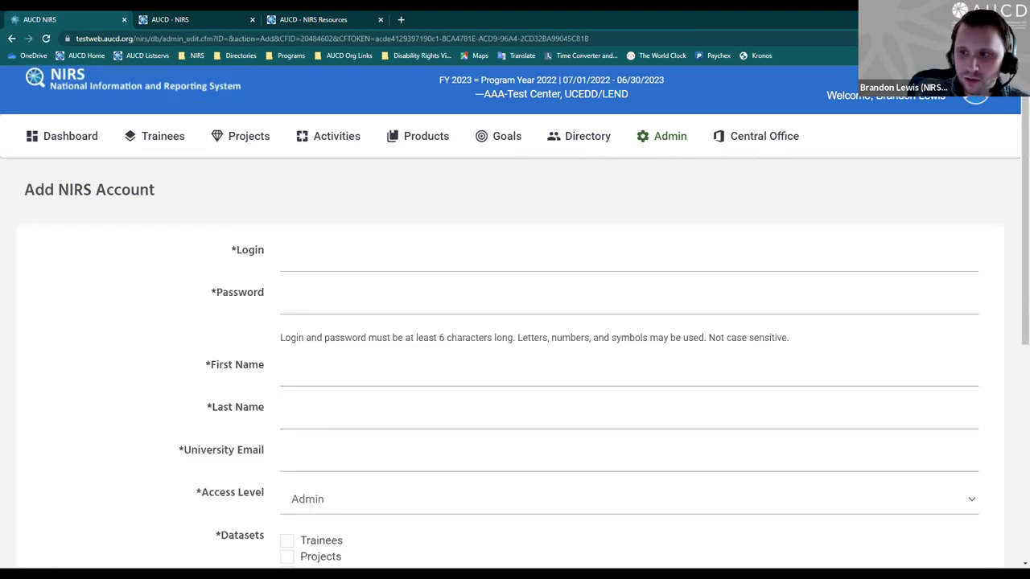
{"action": "left_click", "coordinate": [295, 259]}
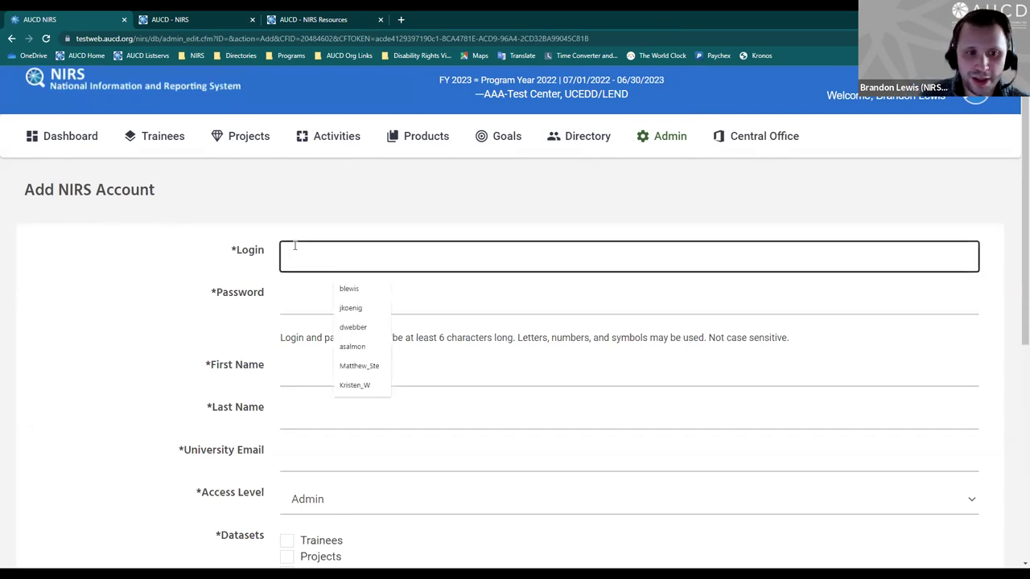
{"action": "left_click", "coordinate": [198, 395]}
{"action": "scroll", "coordinate": [202, 393], "scroll_direction": "down", "scroll_amount": 1}
{"action": "scroll", "coordinate": [217, 366], "scroll_direction": "down", "scroll_amount": 2}
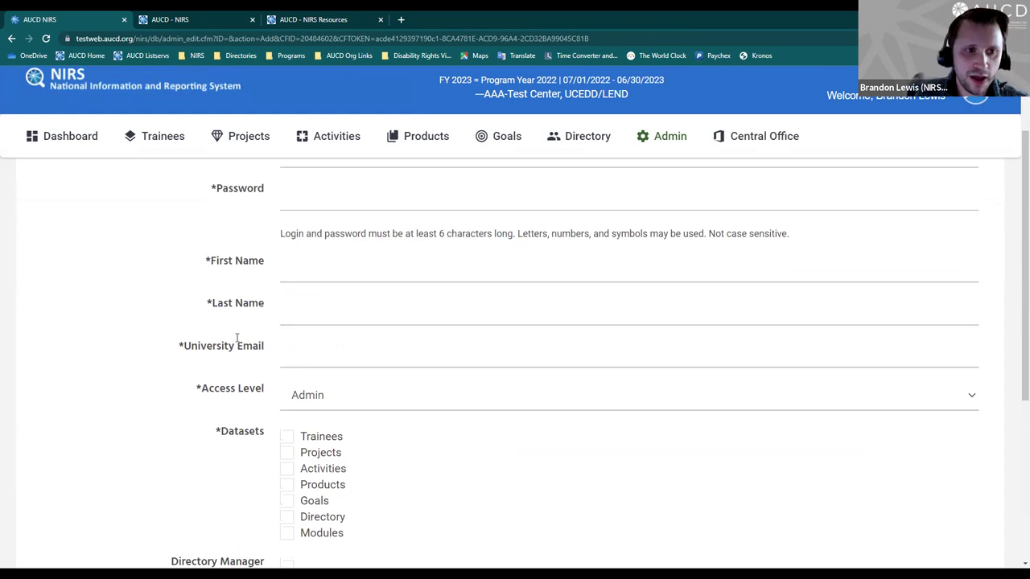
{"action": "scroll", "coordinate": [237, 337], "scroll_direction": "up", "scroll_amount": 3}
{"action": "left_click", "coordinate": [300, 257]}
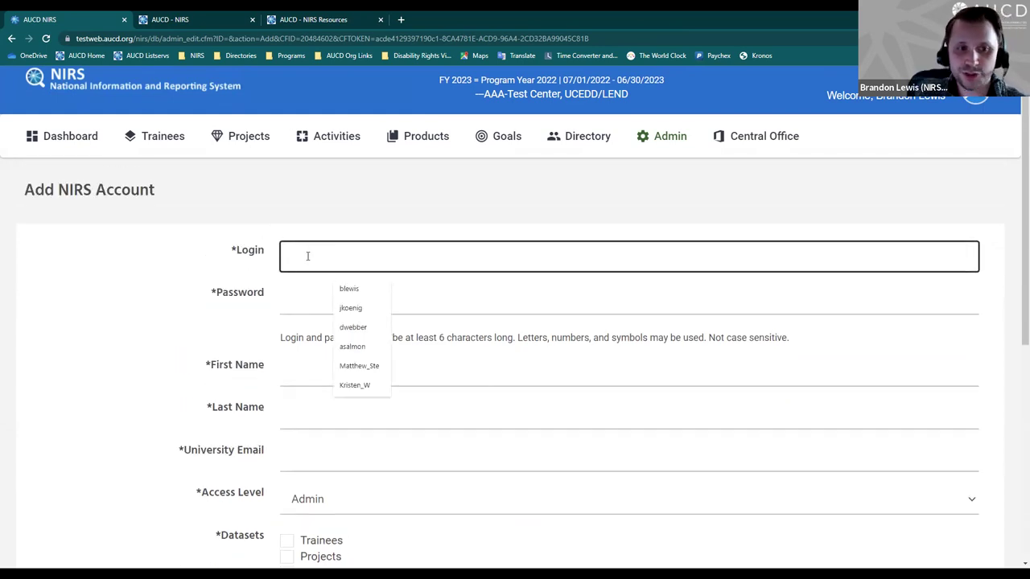
{"action": "left_click", "coordinate": [238, 293]}
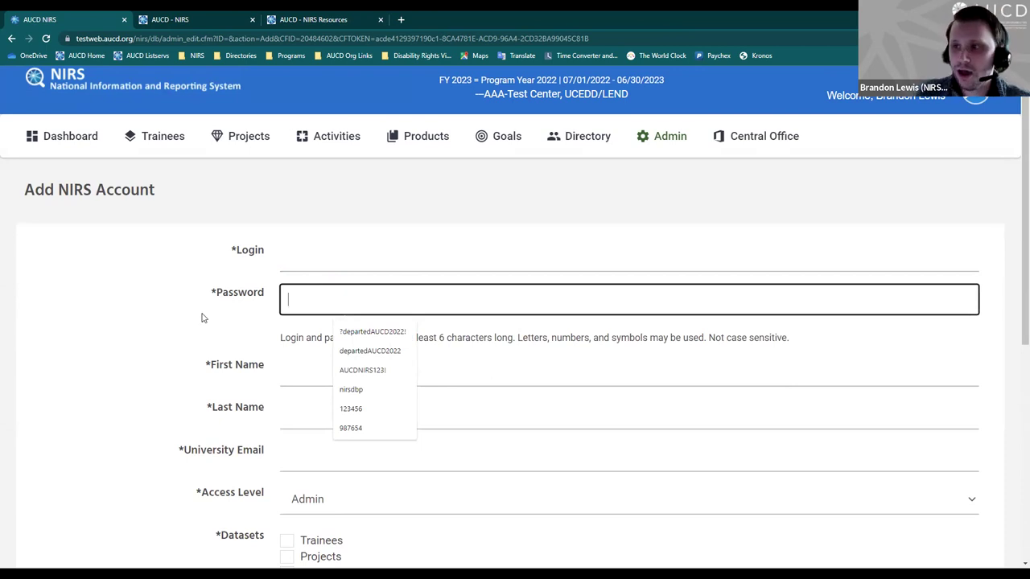
{"action": "scroll", "coordinate": [202, 318], "scroll_direction": "down", "scroll_amount": 1}
{"action": "scroll", "coordinate": [241, 297], "scroll_direction": "down", "scroll_amount": 1}
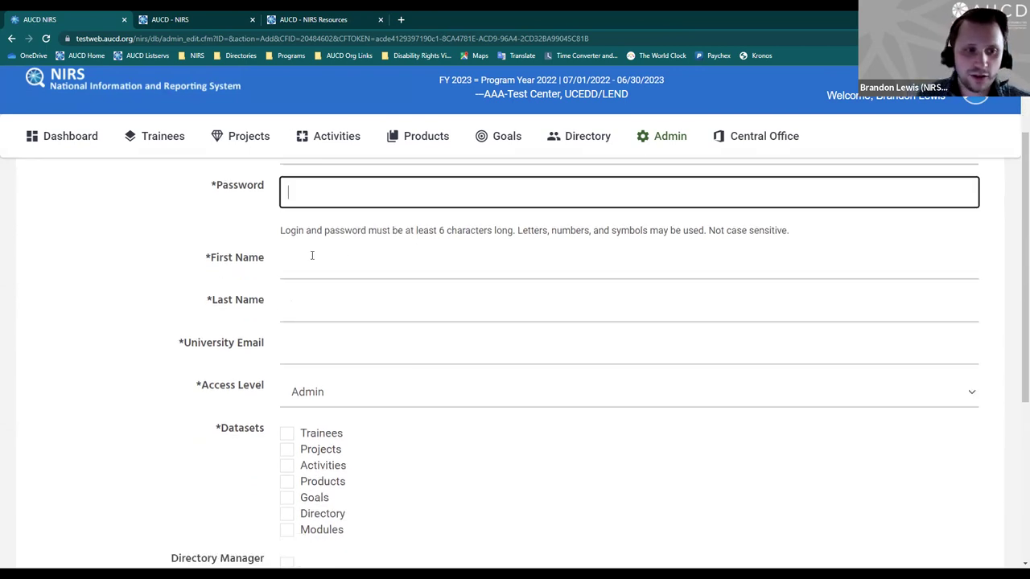
{"action": "scroll", "coordinate": [294, 329], "scroll_direction": "down", "scroll_amount": 1}
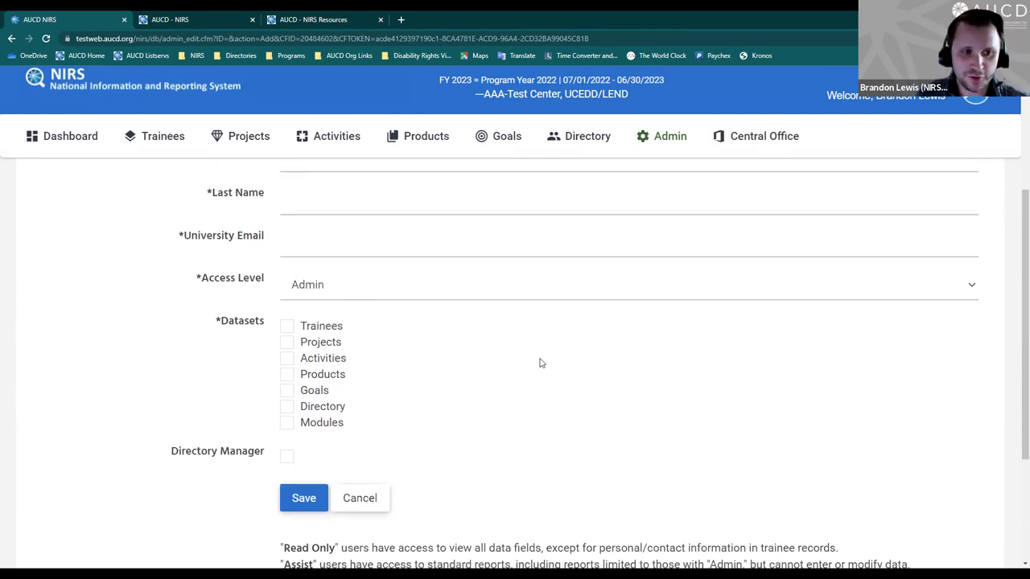
{"action": "scroll", "coordinate": [238, 258], "scroll_direction": "down", "scroll_amount": 1}
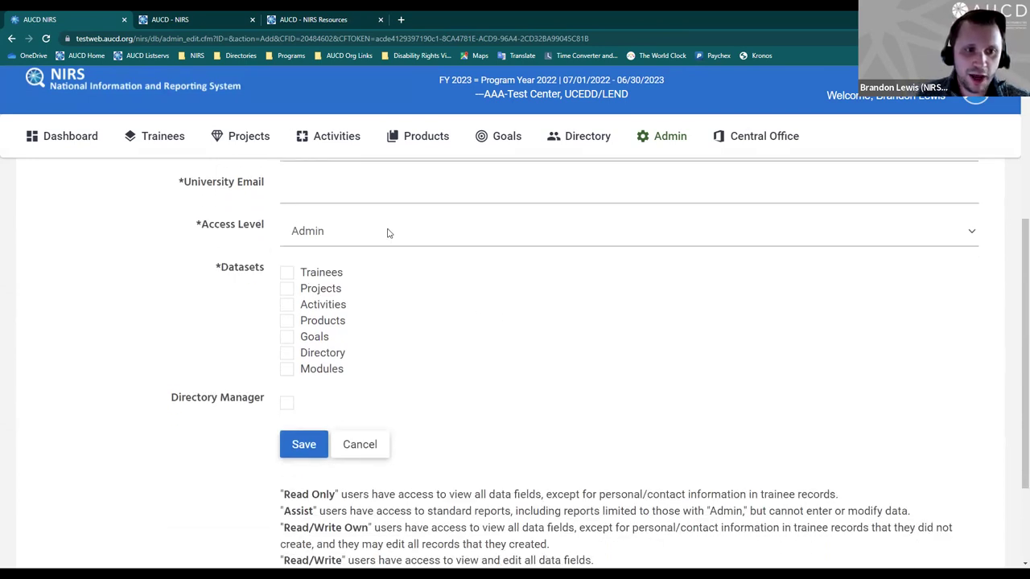
{"action": "left_click", "coordinate": [386, 231]}
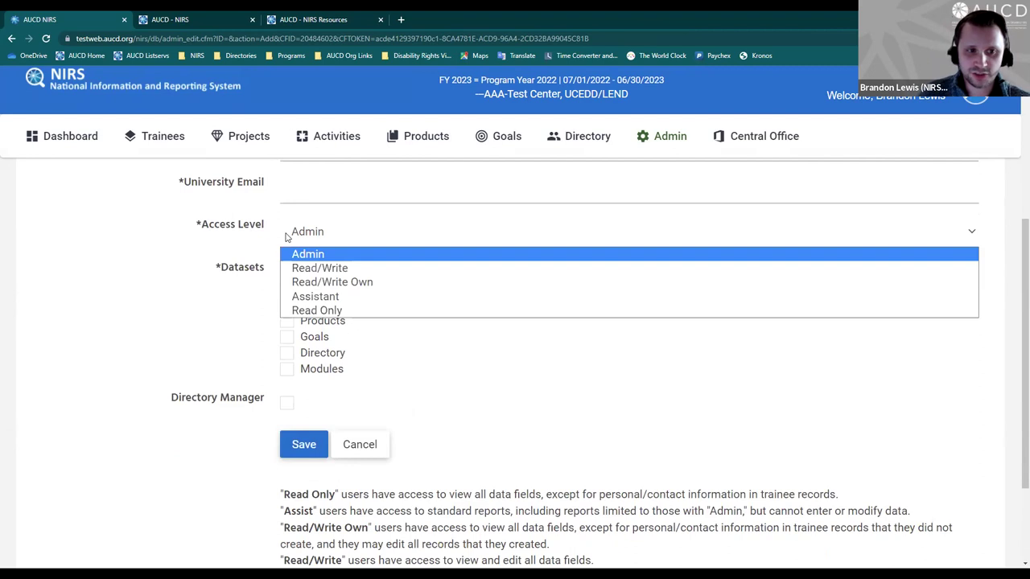
{"action": "scroll", "coordinate": [450, 347], "scroll_direction": "down", "scroll_amount": 1}
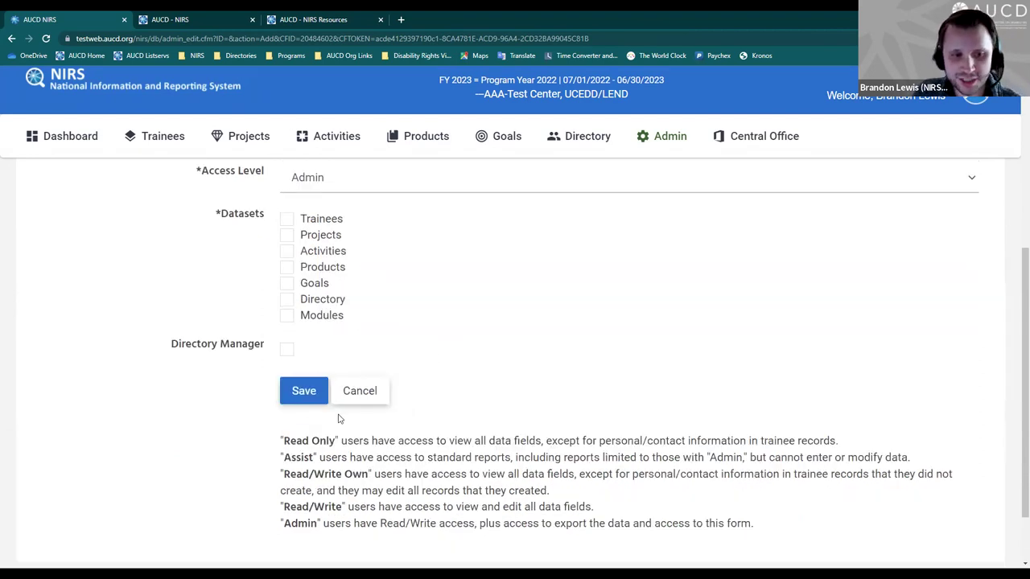
{"action": "left_click_drag", "start_coordinate": [279, 440], "coordinate": [776, 539]}
{"action": "left_click", "coordinate": [776, 539]}
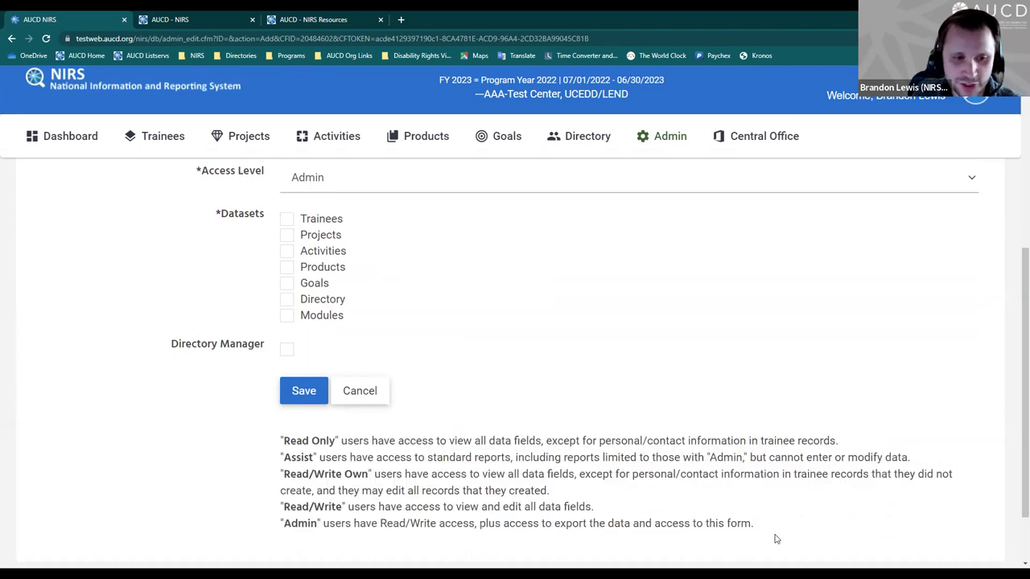
{"action": "left_click", "coordinate": [406, 183]}
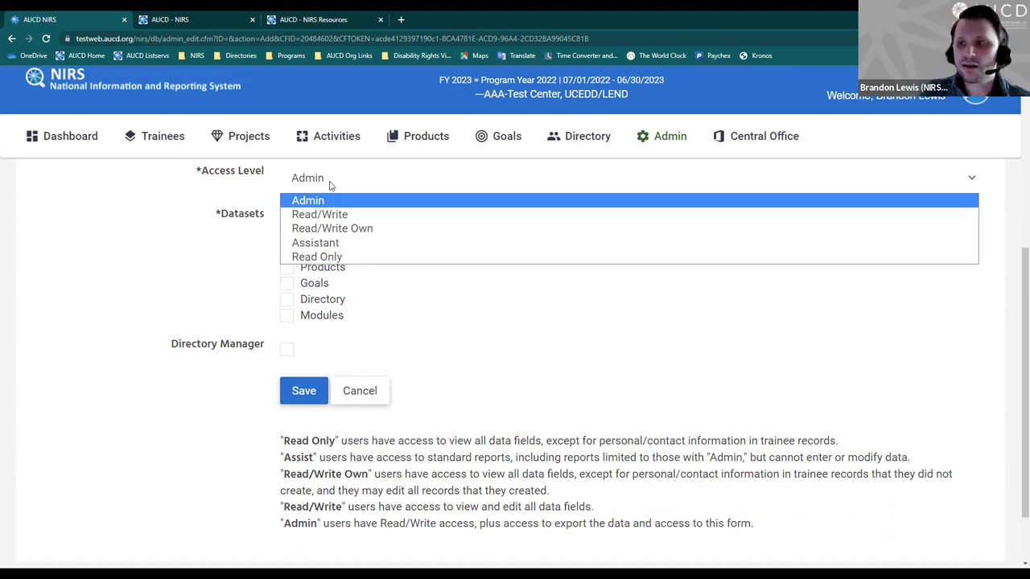
{"action": "left_click", "coordinate": [329, 186]}
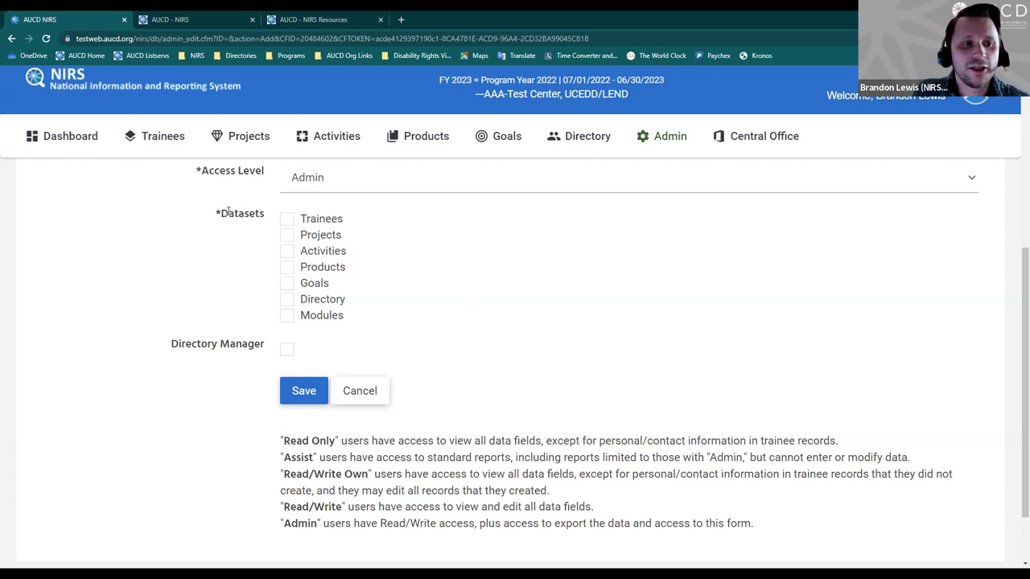
{"action": "left_click_drag", "start_coordinate": [217, 212], "coordinate": [268, 218]}
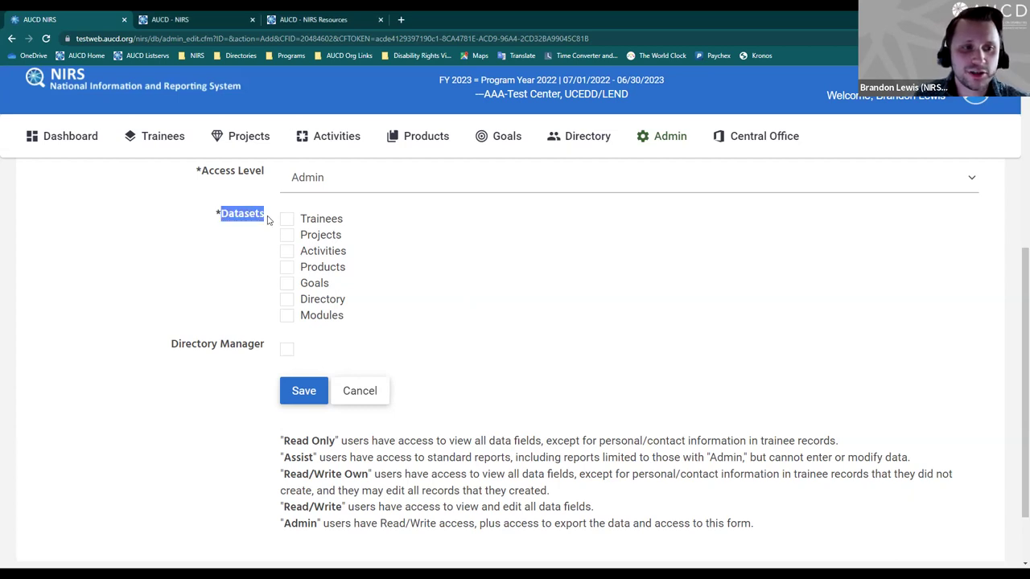
{"action": "left_click", "coordinate": [270, 218]}
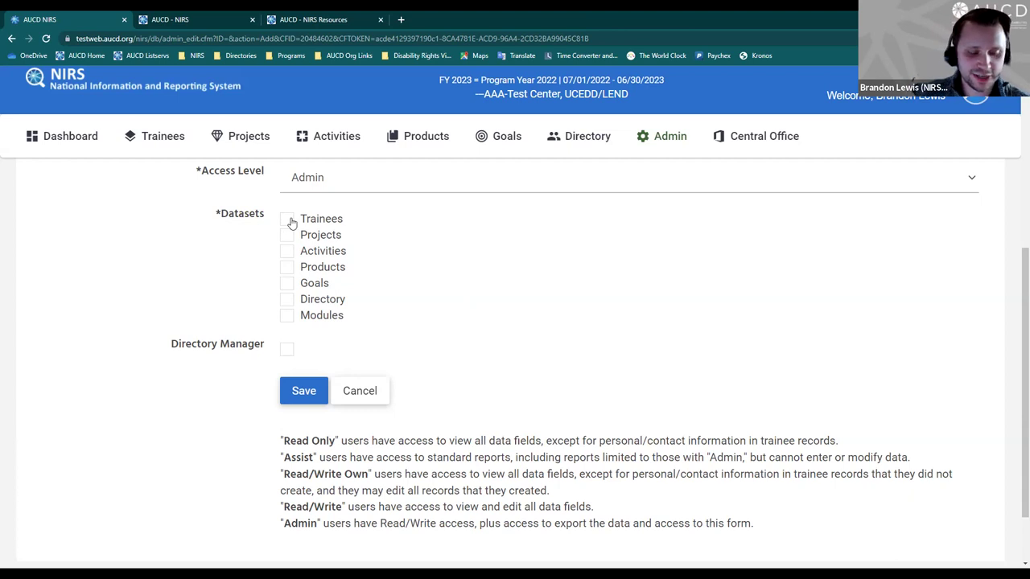
- Grant the Trainees, Projects, Activities, Products, Directory and Modules datasets, leaving Goals unchecked
{"action": "scroll", "coordinate": [290, 229], "scroll_direction": "up", "scroll_amount": 1}
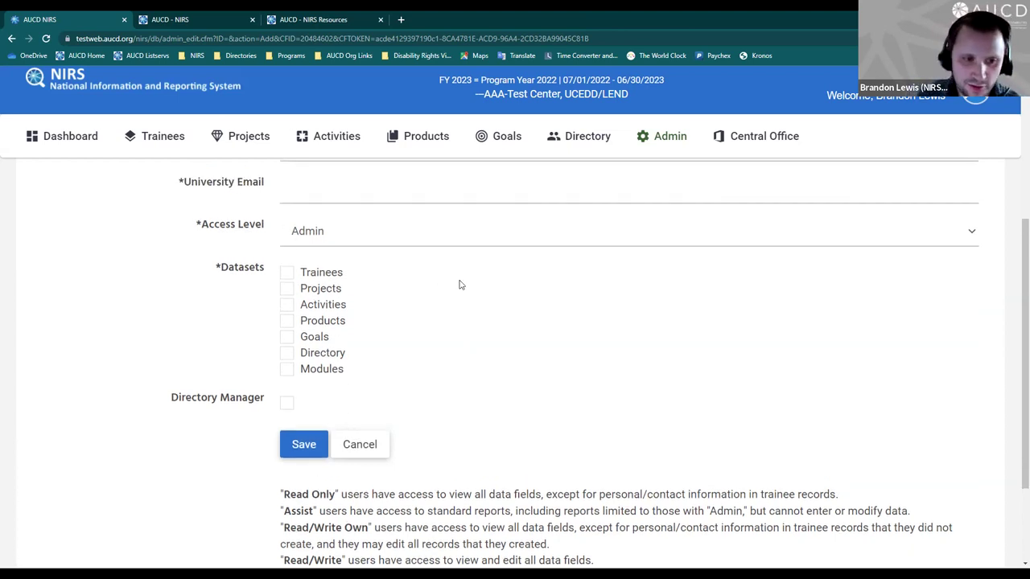
{"action": "left_click", "coordinate": [287, 272]}
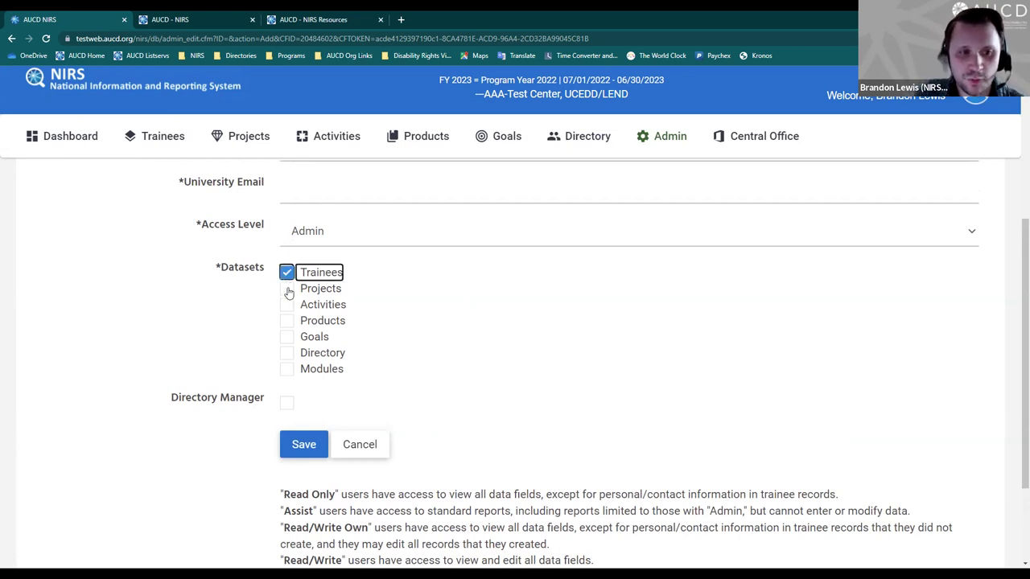
{"action": "left_click", "coordinate": [287, 288]}
{"action": "left_click", "coordinate": [287, 305]}
{"action": "left_click", "coordinate": [287, 320]}
{"action": "left_click", "coordinate": [287, 352]}
{"action": "left_click", "coordinate": [287, 370]}
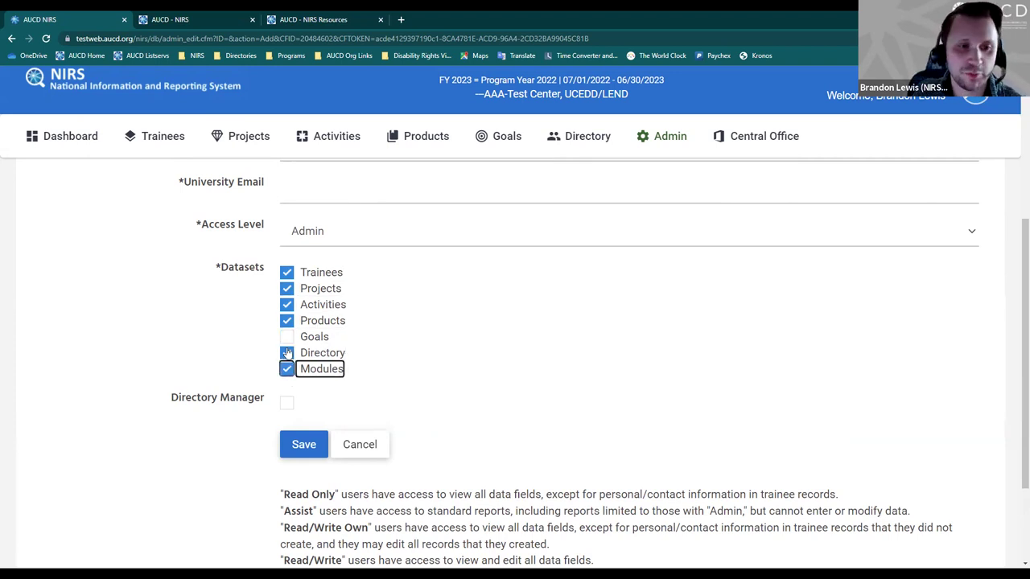
{"action": "left_click", "coordinate": [371, 333]}
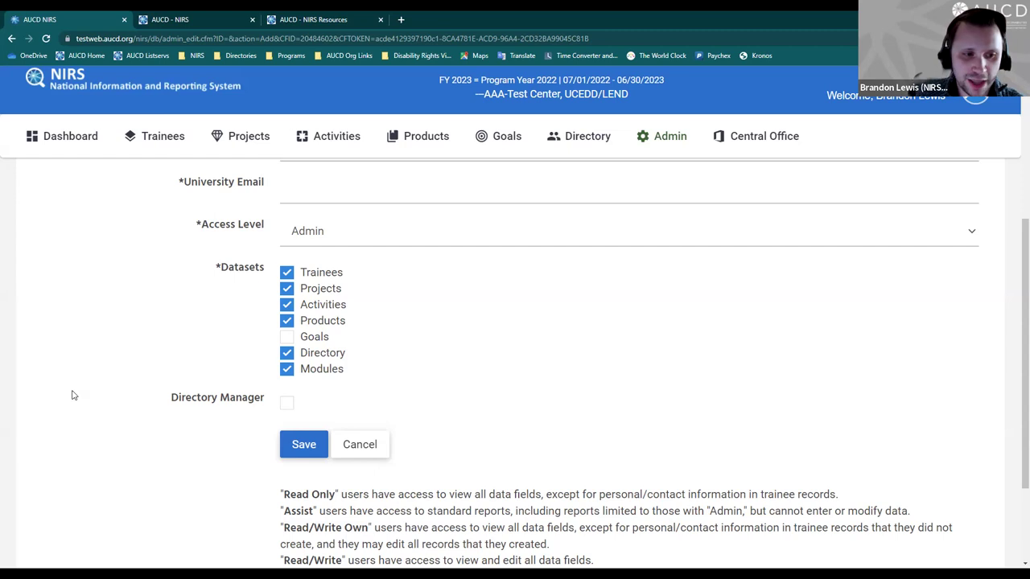
- Enable Directory Manager for the new account
{"action": "left_click_drag", "start_coordinate": [166, 403], "coordinate": [266, 394]}
{"action": "left_click", "coordinate": [268, 396]}
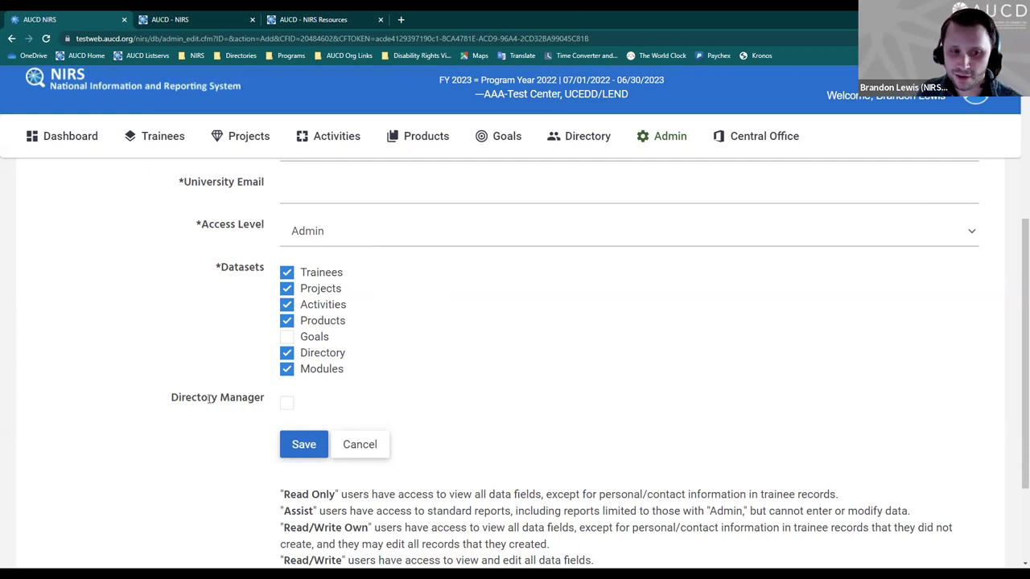
{"action": "left_click", "coordinate": [288, 404]}
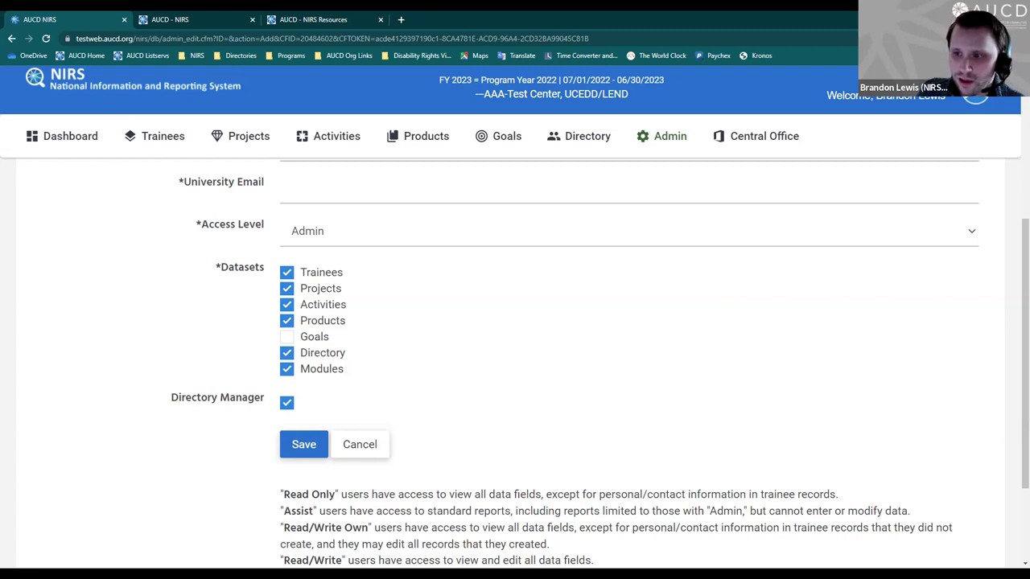
{"action": "scroll", "coordinate": [442, 445], "scroll_direction": "down", "scroll_amount": 2}
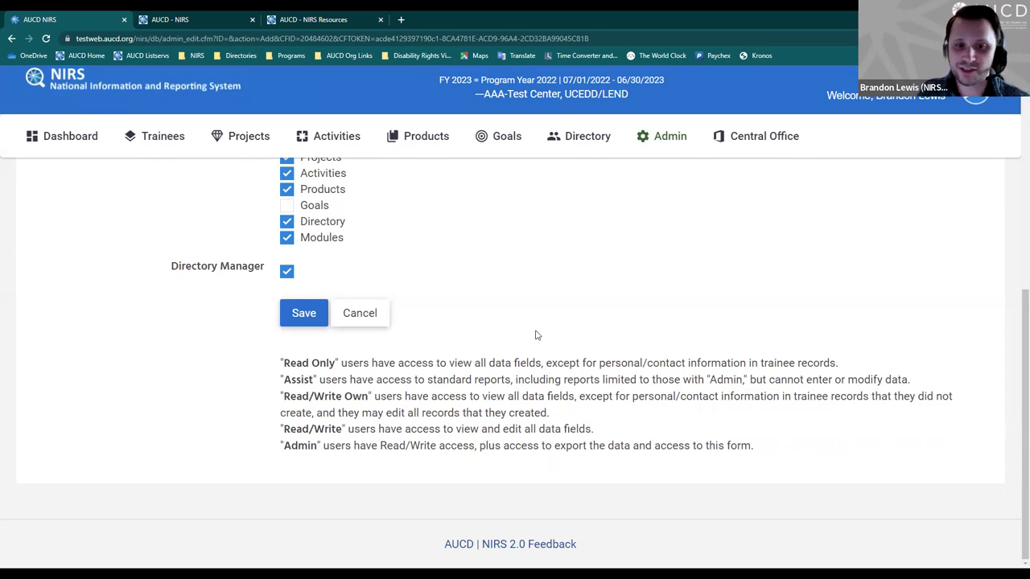
{"action": "scroll", "coordinate": [624, 318], "scroll_direction": "up", "scroll_amount": 4}
{"action": "left_click", "coordinate": [663, 136]}
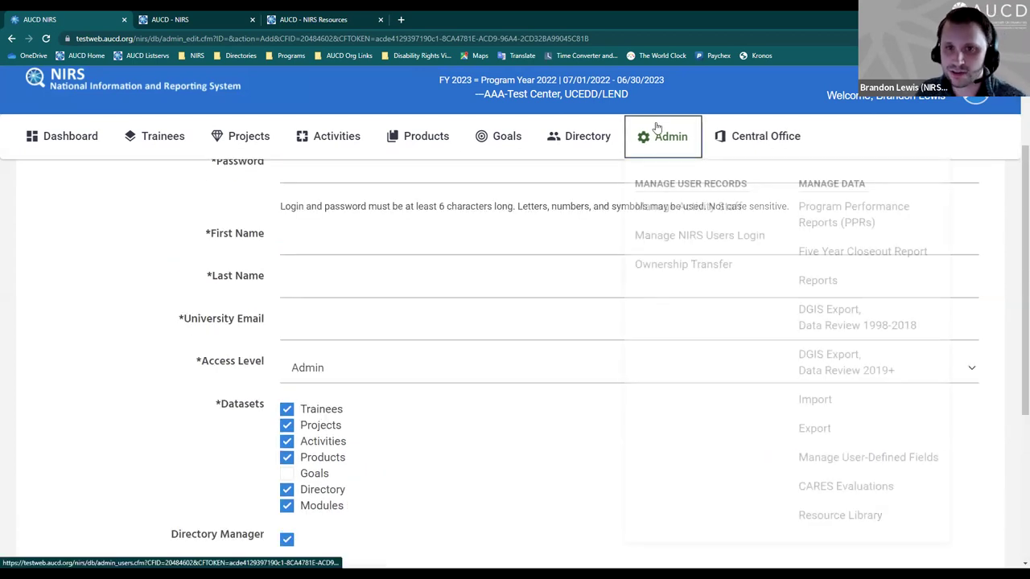
- Leave the add form for the Manage NIRS Users Logins table of 118 logins
{"action": "left_click", "coordinate": [656, 237]}
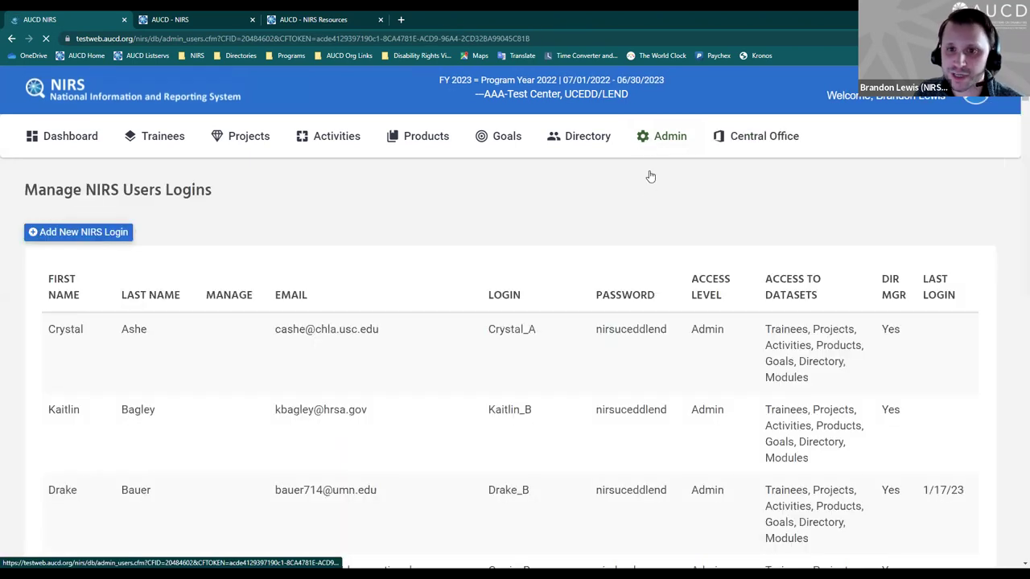
{"action": "left_click", "coordinate": [658, 139]}
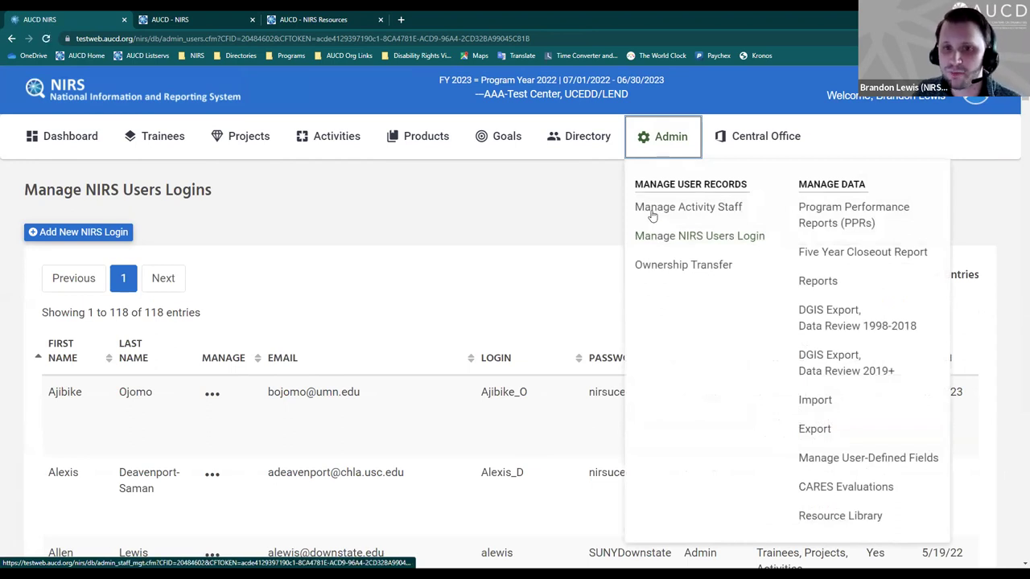
{"action": "left_click", "coordinate": [513, 273]}
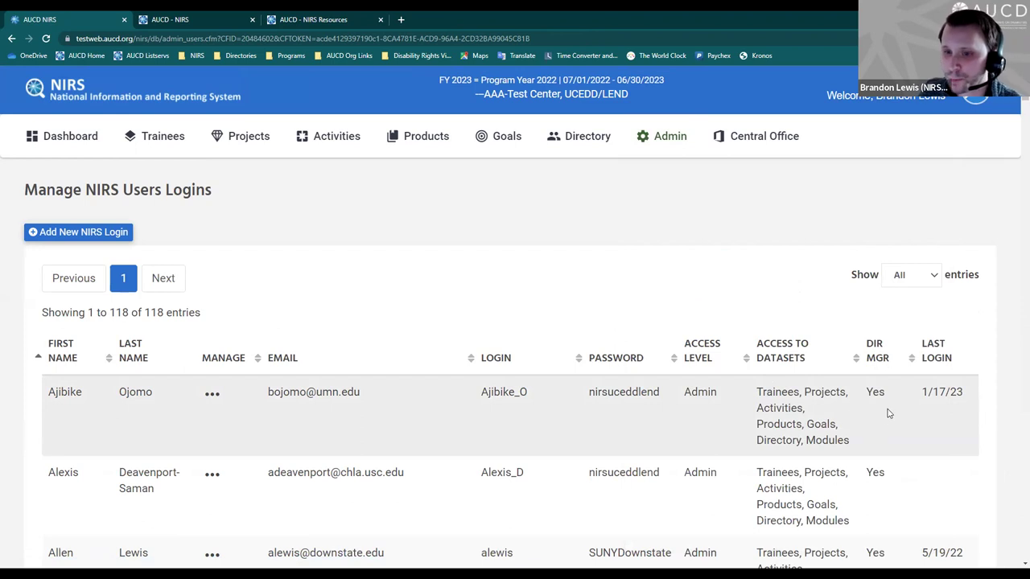
{"action": "scroll", "coordinate": [888, 414], "scroll_direction": "down", "scroll_amount": 1}
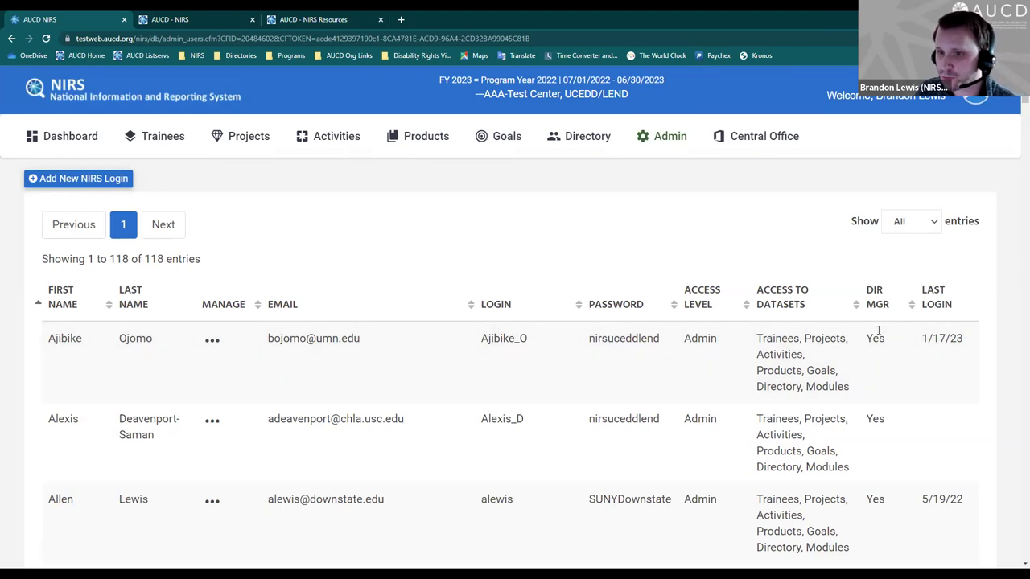
{"action": "left_click", "coordinate": [870, 338]}
{"action": "left_click", "coordinate": [871, 339]}
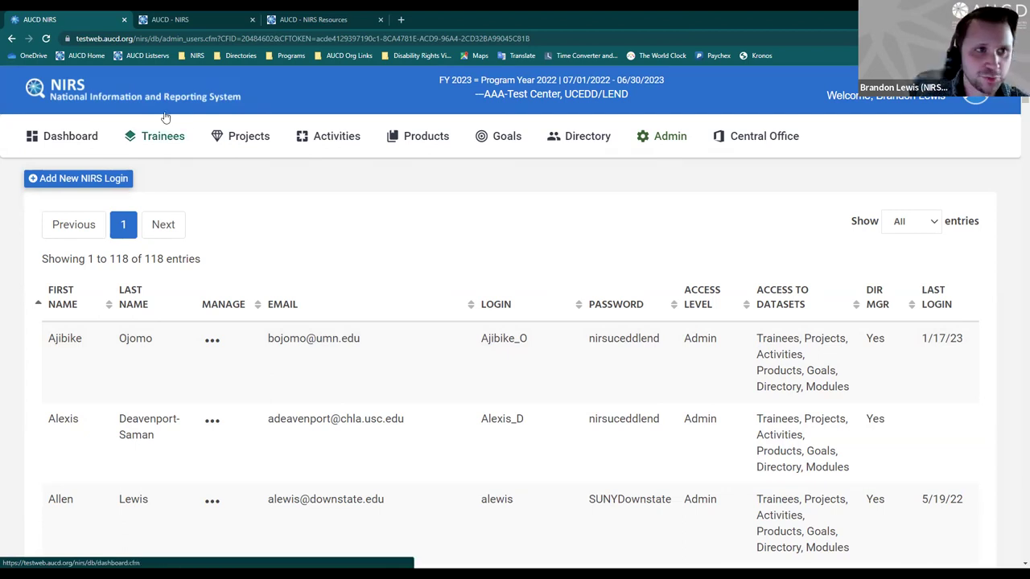
{"action": "left_click", "coordinate": [170, 19]}
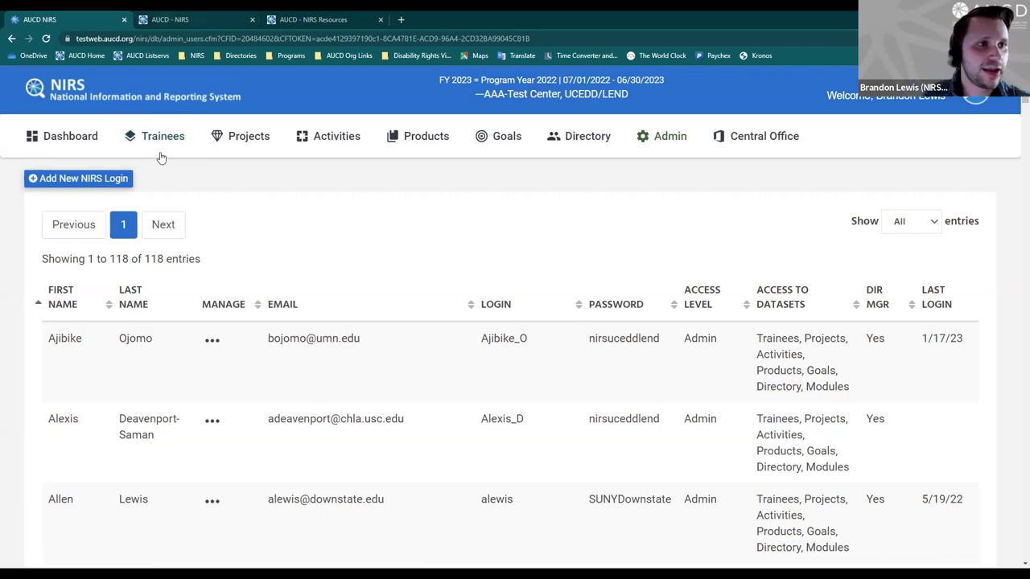
- Go to the AUCD home page and open the ITAC technical assistance site
{"action": "scroll", "coordinate": [161, 157], "scroll_direction": "up", "scroll_amount": 2}
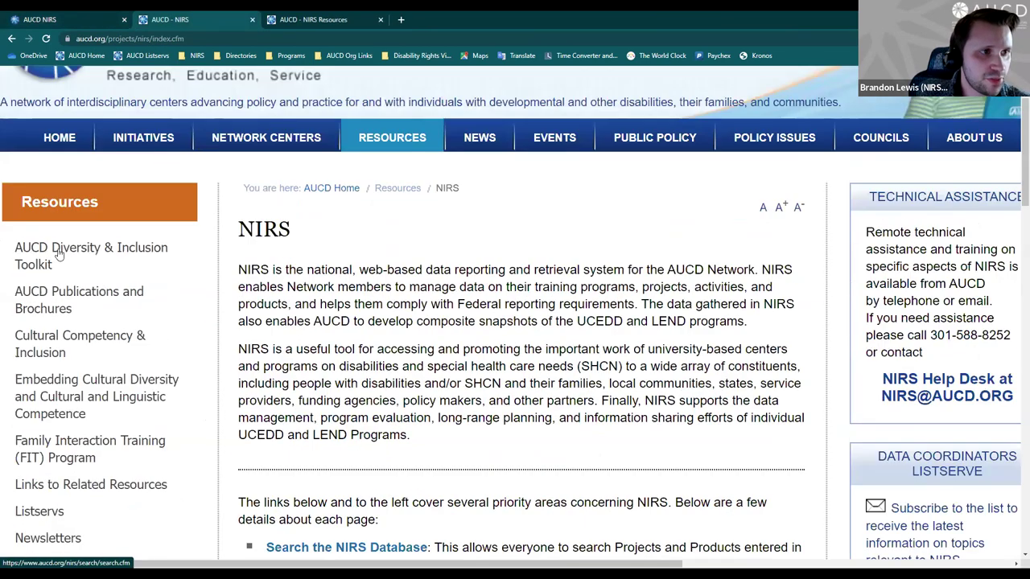
{"action": "scroll", "coordinate": [86, 99], "scroll_direction": "up", "scroll_amount": 1}
{"action": "left_click", "coordinate": [63, 242]}
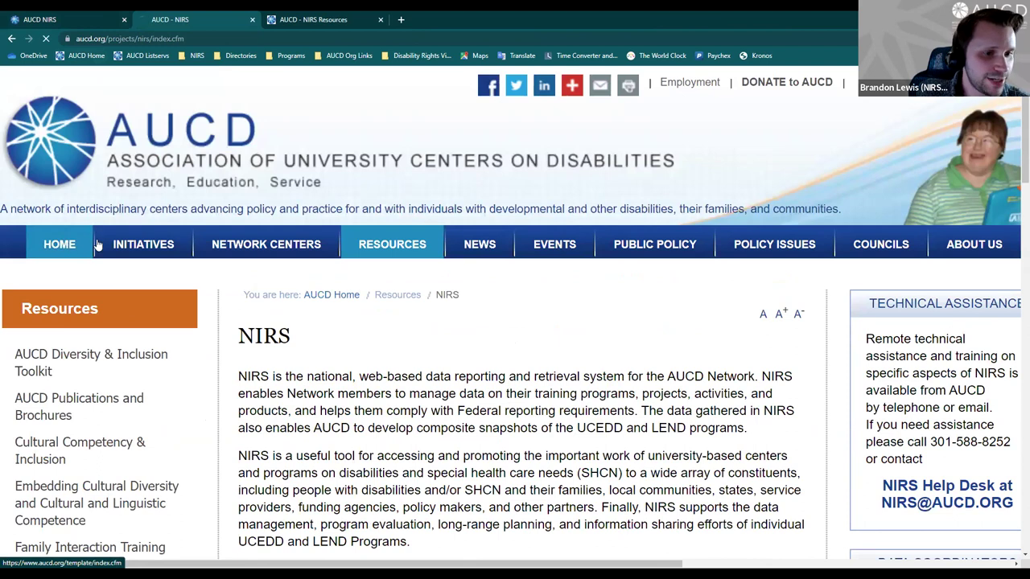
{"action": "scroll", "coordinate": [290, 280], "scroll_direction": "down", "scroll_amount": 1}
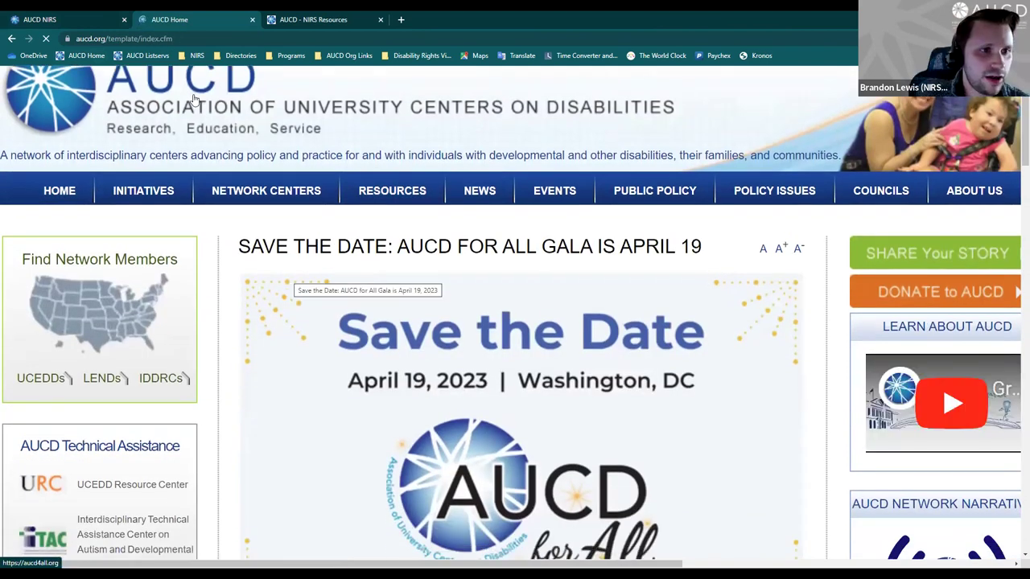
{"action": "scroll", "coordinate": [107, 330], "scroll_direction": "down", "scroll_amount": 3}
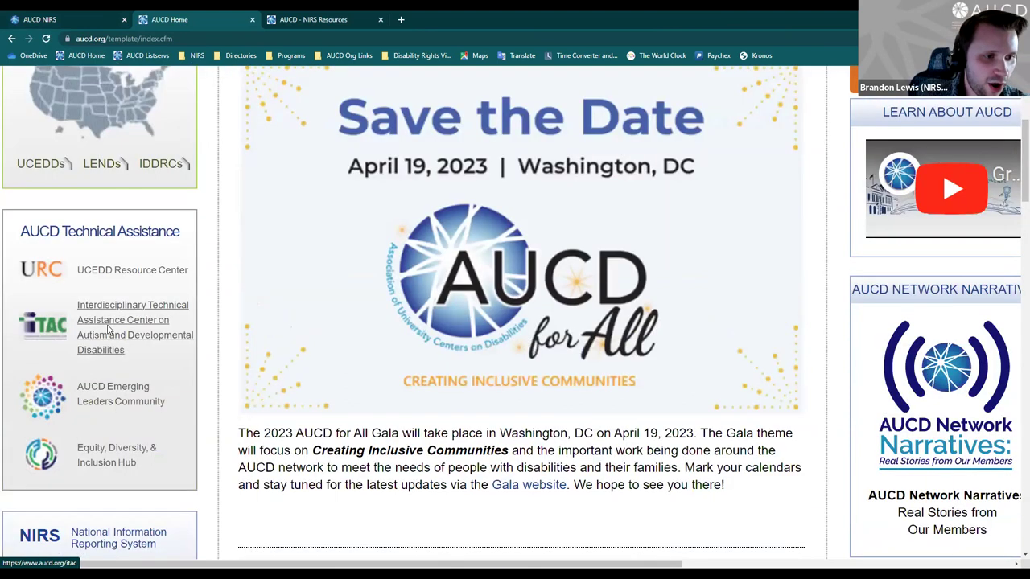
{"action": "left_click", "coordinate": [108, 327]}
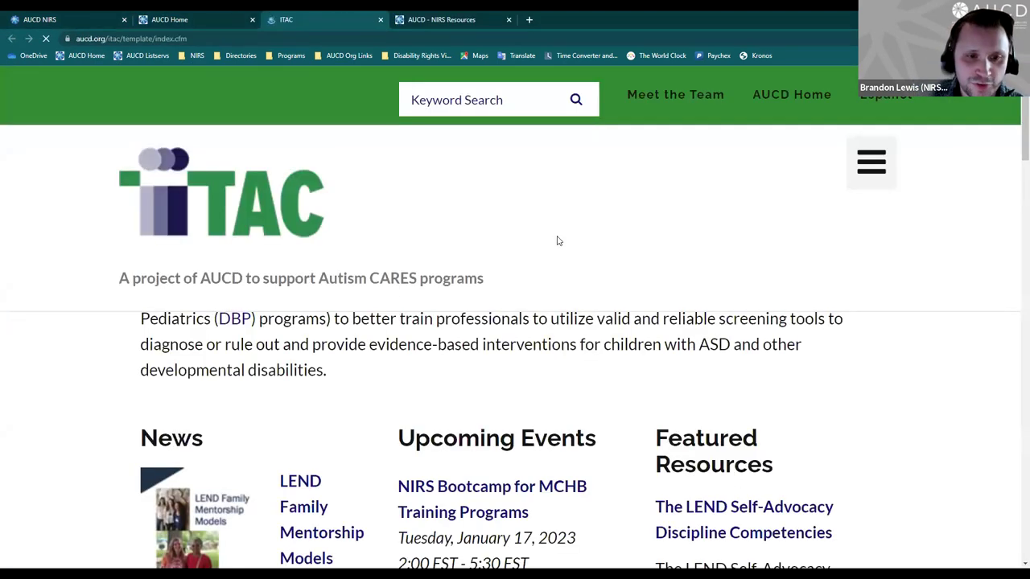
- Open the ITAC program directory from the About menu and set page zoom to 125%
{"action": "scroll", "coordinate": [540, 349], "scroll_direction": "down", "scroll_amount": 2}
{"action": "scroll", "coordinate": [540, 348], "scroll_direction": "up", "scroll_amount": 5}
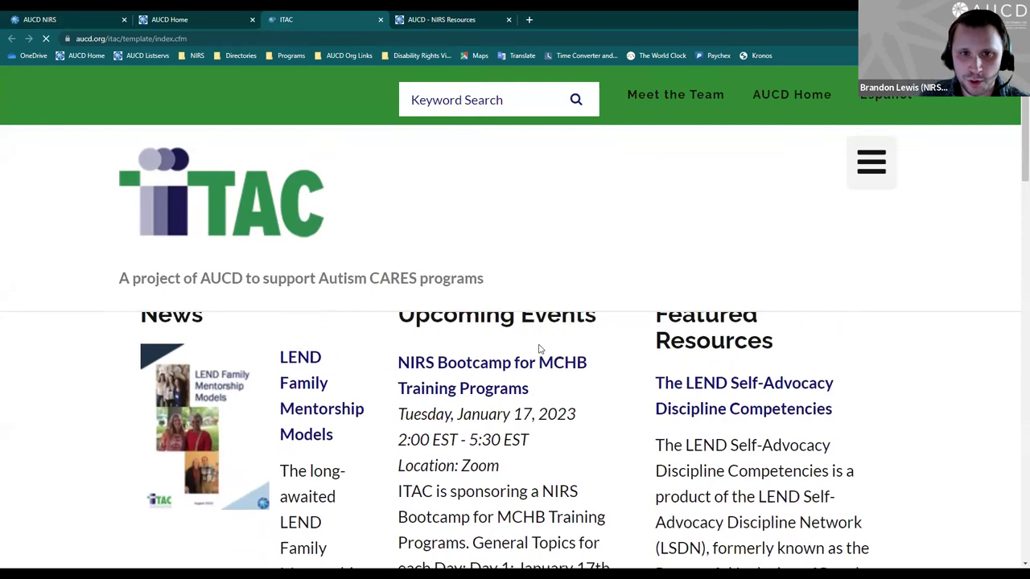
{"action": "left_click", "coordinate": [871, 165]}
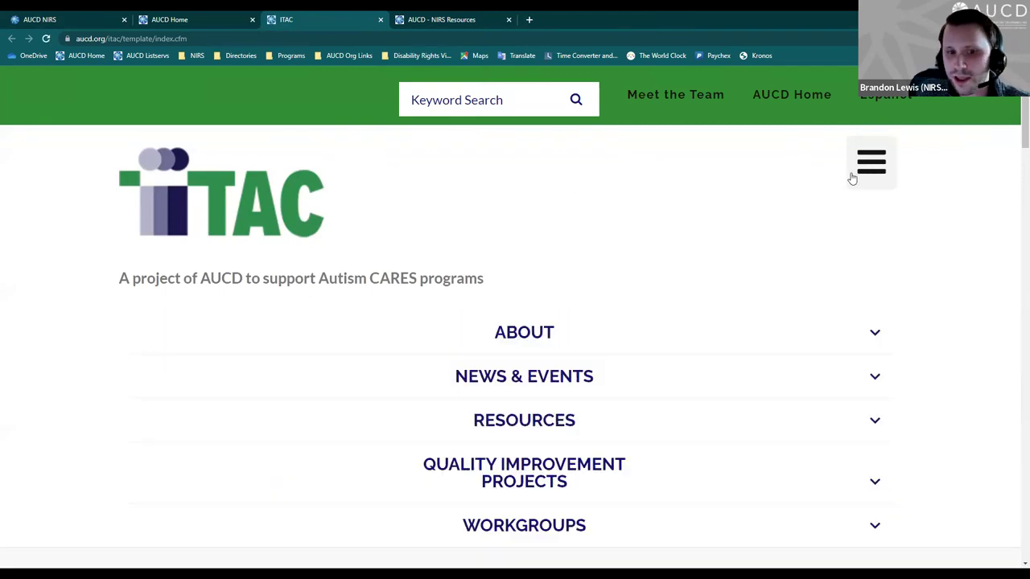
{"action": "scroll", "coordinate": [569, 253], "scroll_direction": "down", "scroll_amount": 1}
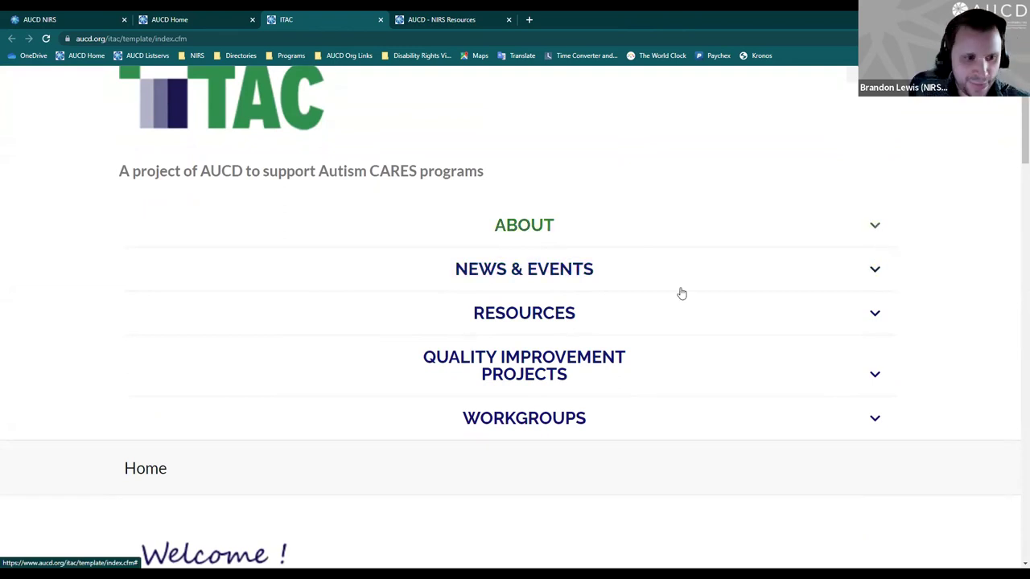
{"action": "left_click", "coordinate": [518, 314]}
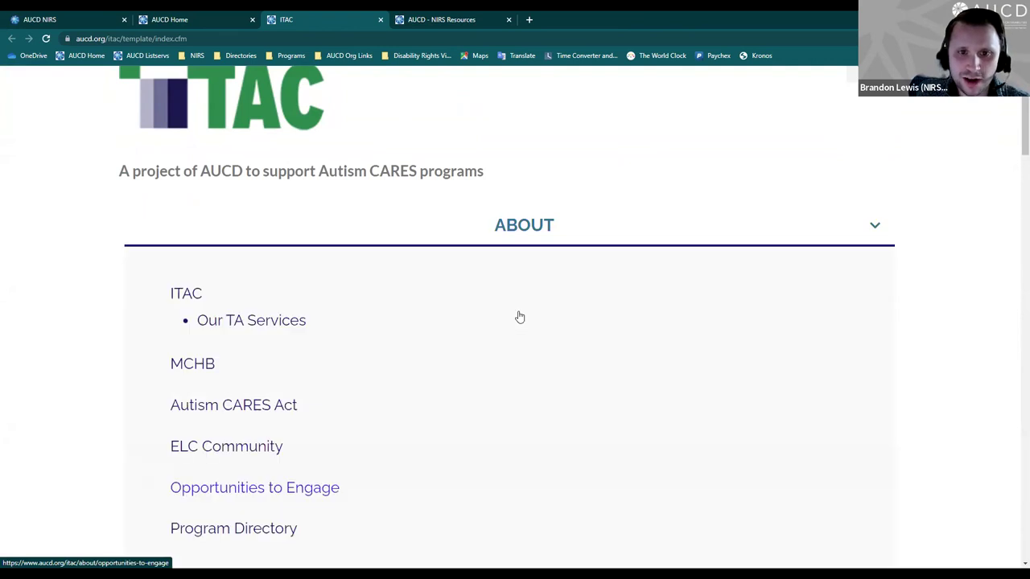
{"action": "left_click", "coordinate": [252, 485]}
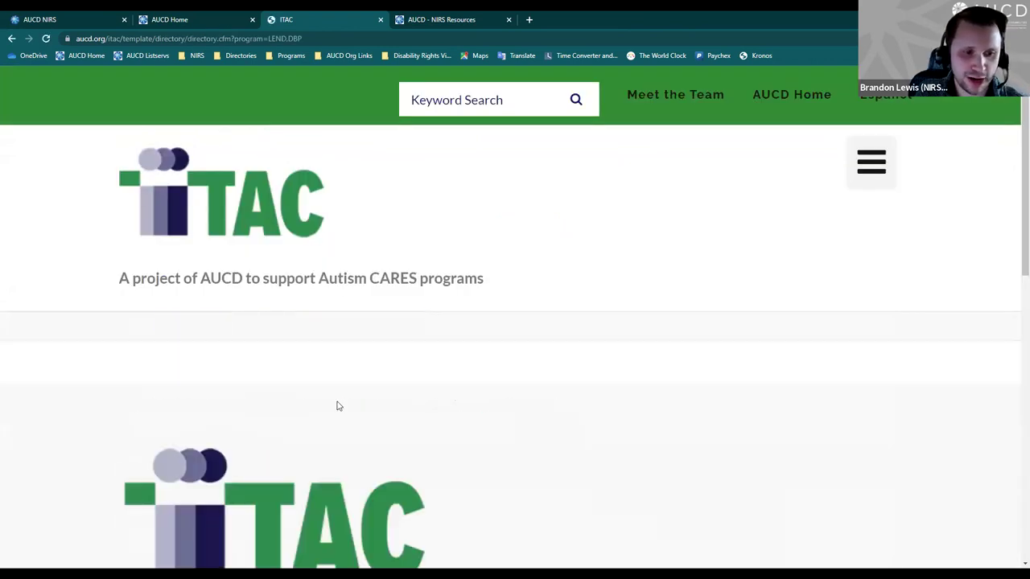
{"action": "scroll", "coordinate": [563, 330], "scroll_direction": "down", "scroll_amount": 7}
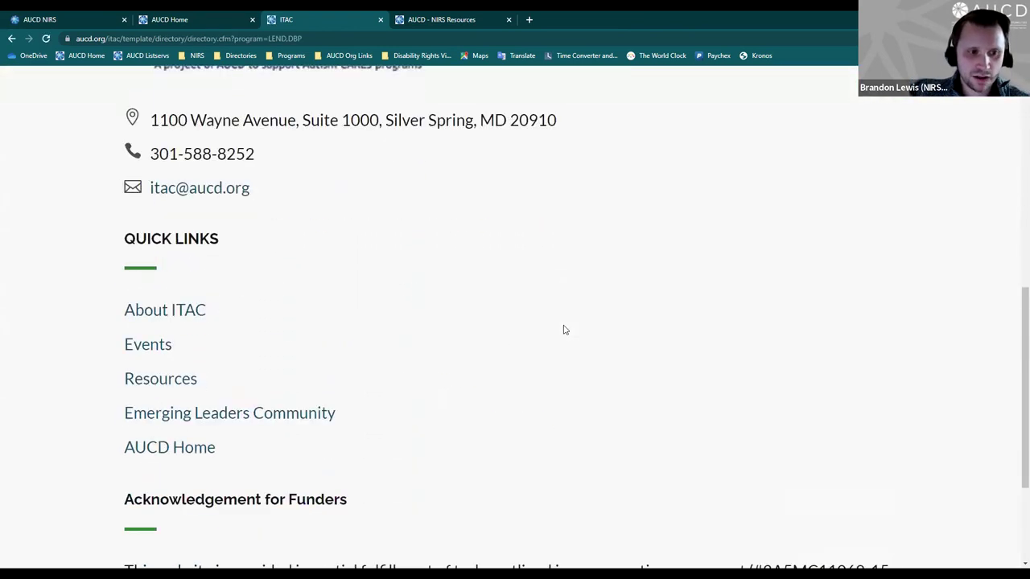
{"action": "key", "text": "ctrl+minus"}
{"action": "key", "text": "ctrl+minus"}
{"action": "key", "text": "ctrl+minus"}
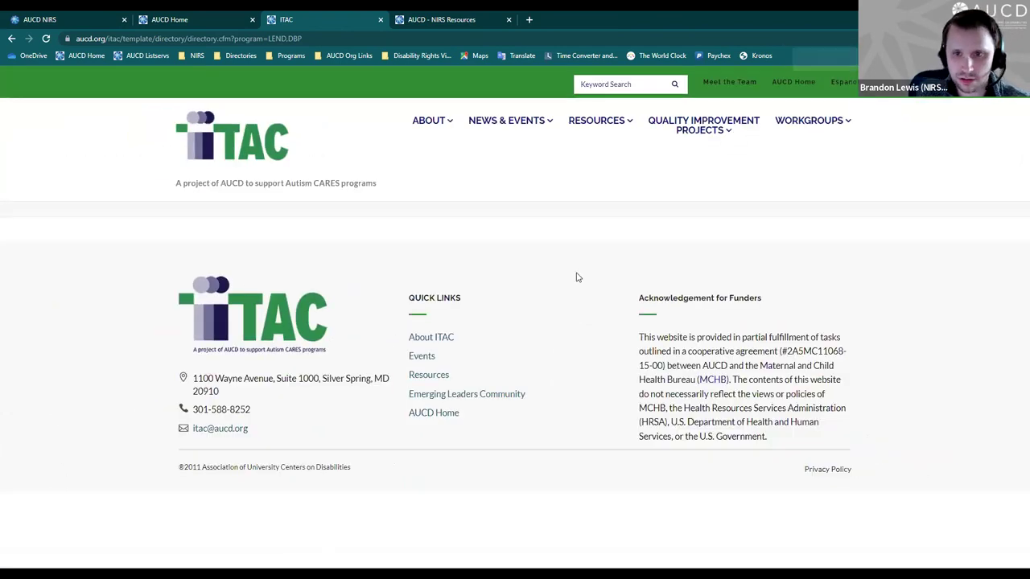
{"action": "key", "text": "ctrl+plus"}
{"action": "key", "text": "ctrl+plus"}
{"action": "key", "text": "ctrl+plus"}
{"action": "key", "text": "ctrl+plus"}
{"action": "key", "text": "ctrl+plus"}
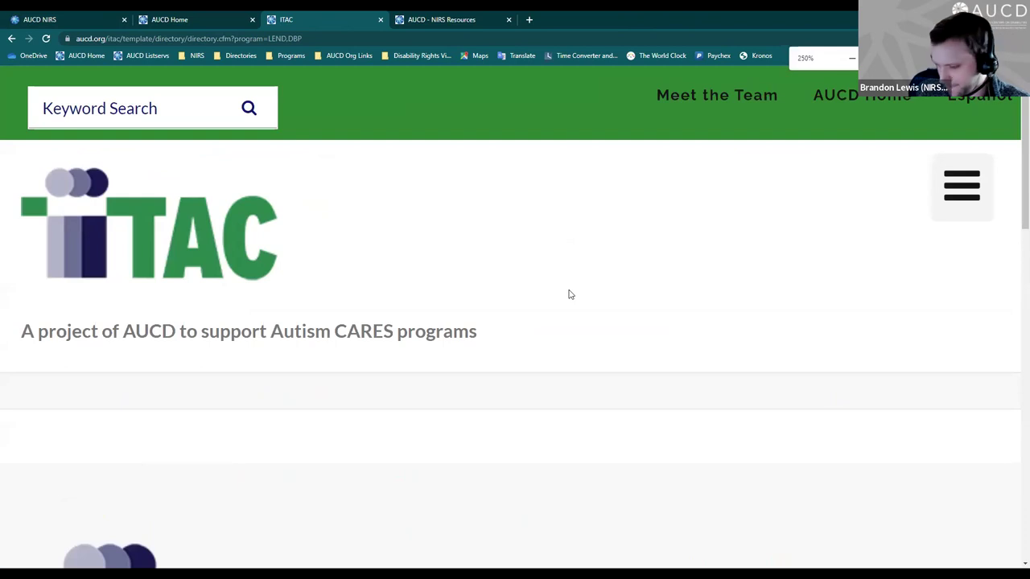
{"action": "key", "text": "ctrl+minus"}
{"action": "key", "text": "ctrl+minus"}
{"action": "key", "text": "ctrl+minus"}
{"action": "key", "text": "ctrl+minus"}
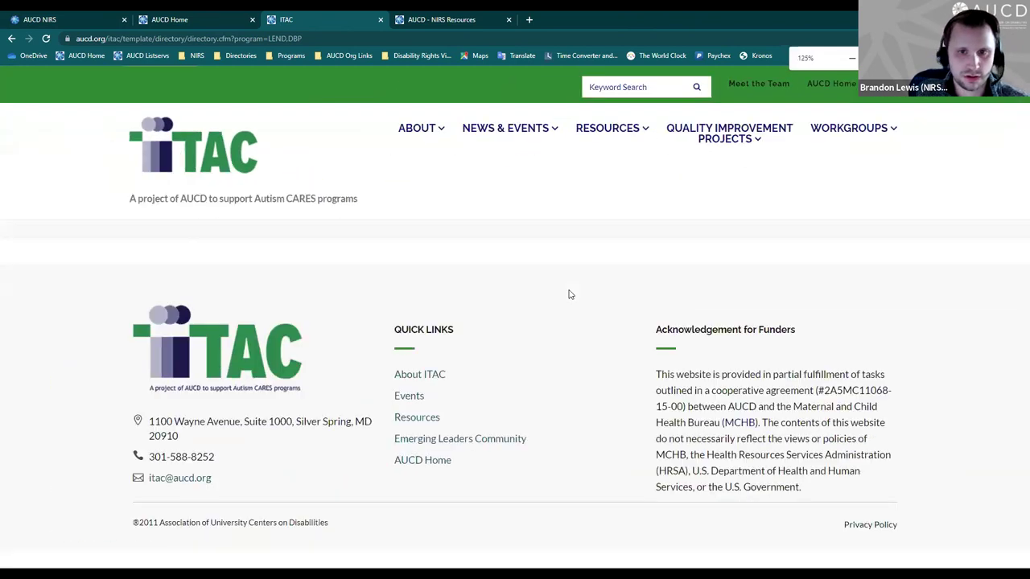
{"action": "mouse_move", "coordinate": [417, 128]}
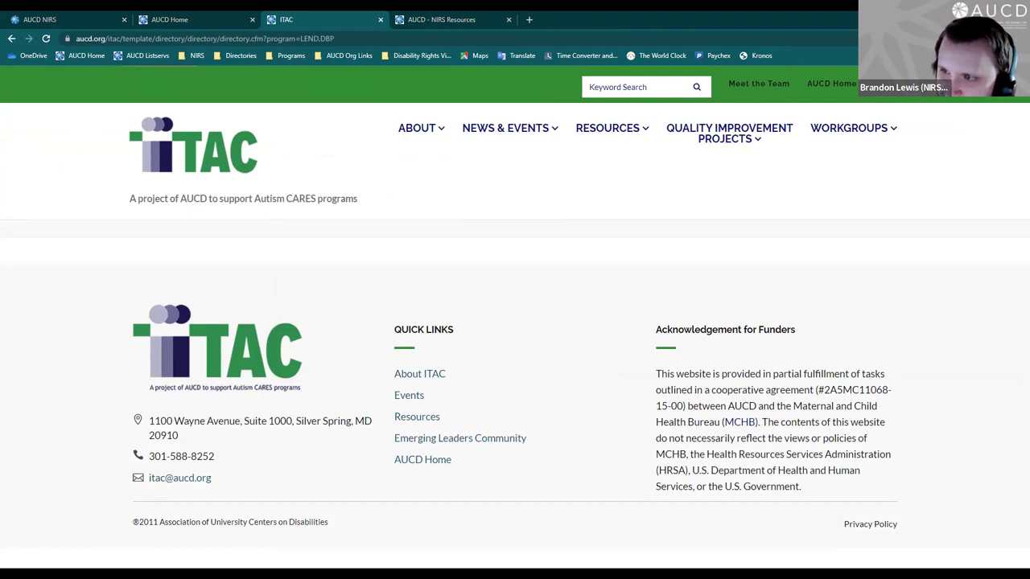
- Load the itac/directory/directory.cfm?program=LEND,DBP address to list LEND and DBP programs by state
{"action": "left_click", "coordinate": [200, 38]}
{"action": "type", "text": "https://www.aucd.org/itac/directory/directory.cfm?program=LEND.DBP"}
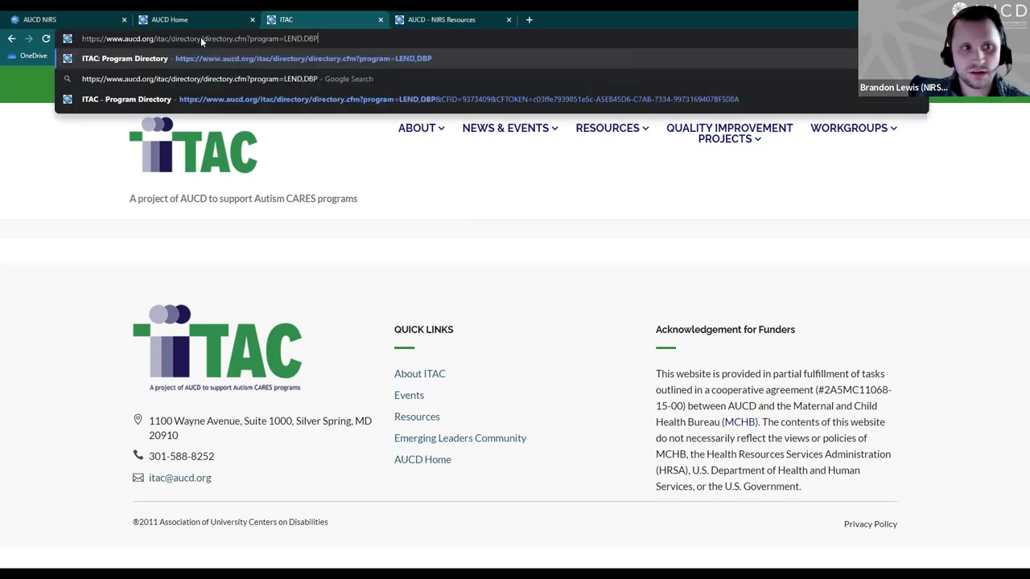
{"action": "key", "text": "Return"}
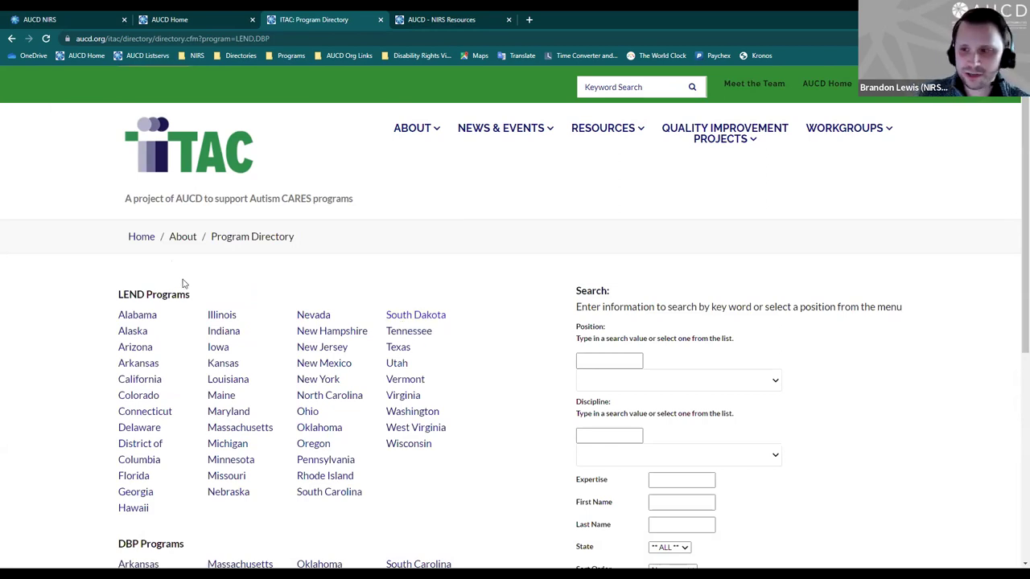
{"action": "scroll", "coordinate": [184, 283], "scroll_direction": "down", "scroll_amount": 2}
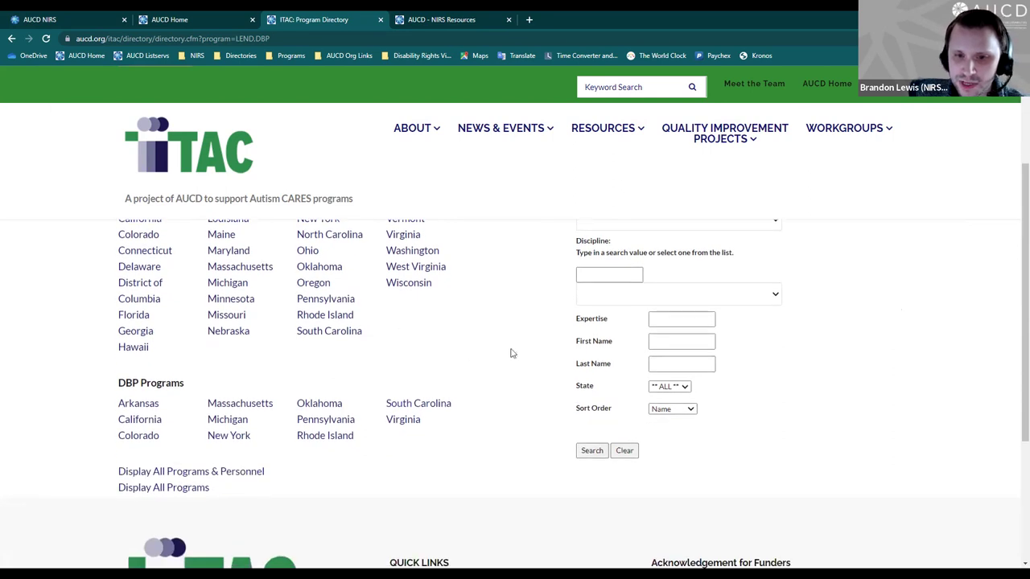
{"action": "scroll", "coordinate": [600, 256], "scroll_direction": "up", "scroll_amount": 1}
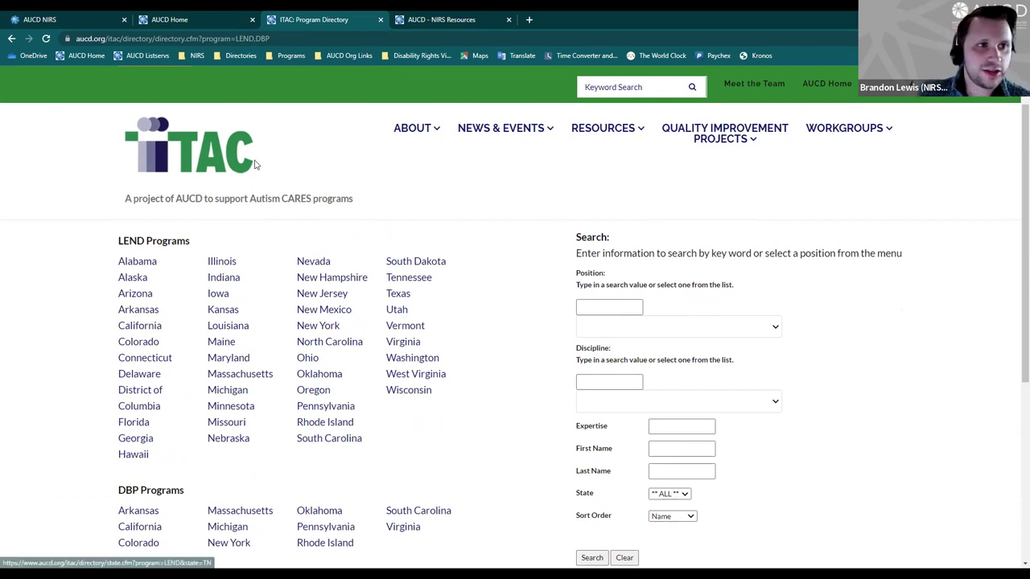
- Switch between the AUCD and NIRS tabs, then close the AUCD home page tab
{"action": "left_click", "coordinate": [169, 19]}
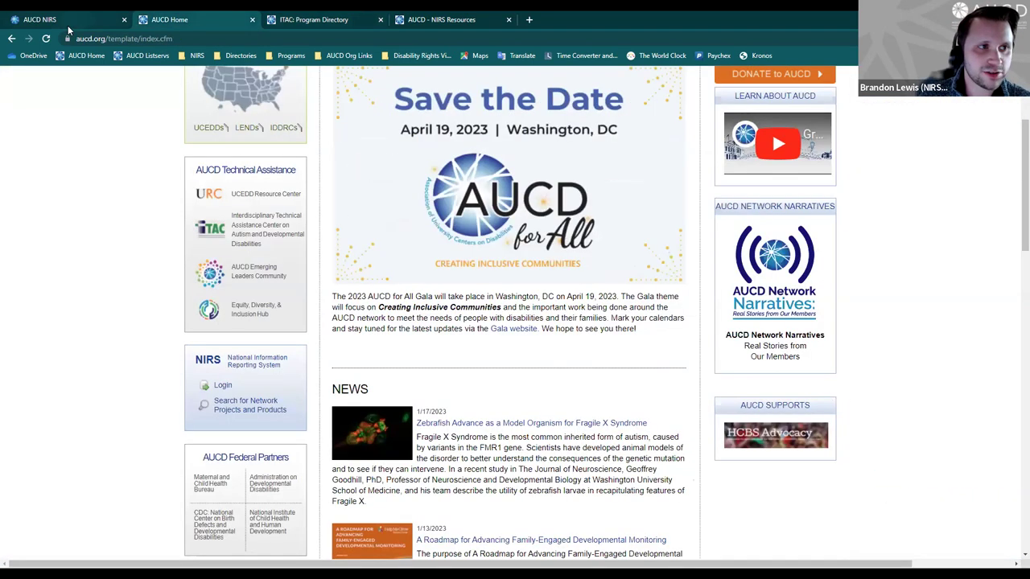
{"action": "left_click", "coordinate": [67, 23]}
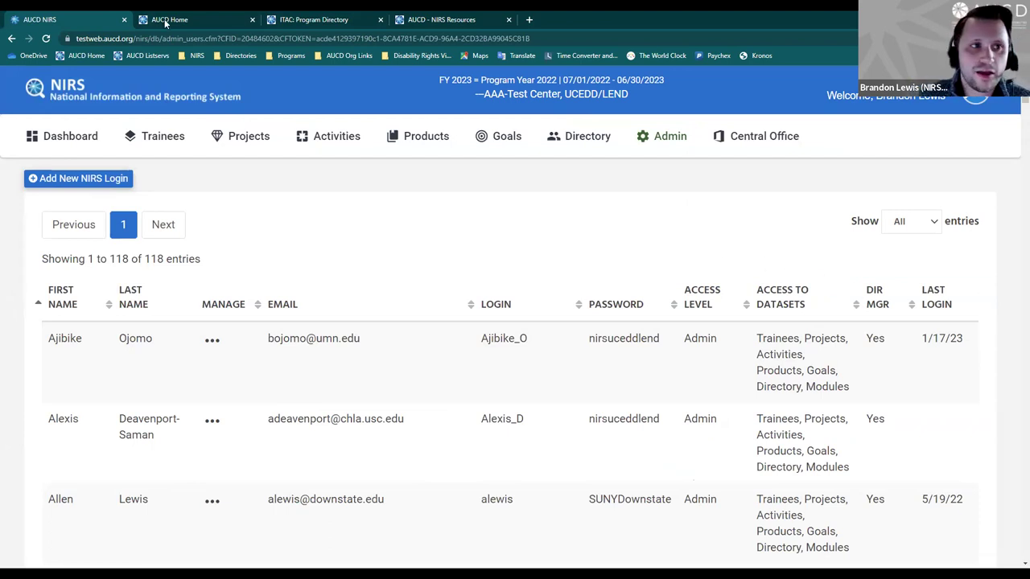
{"action": "left_click", "coordinate": [199, 16]}
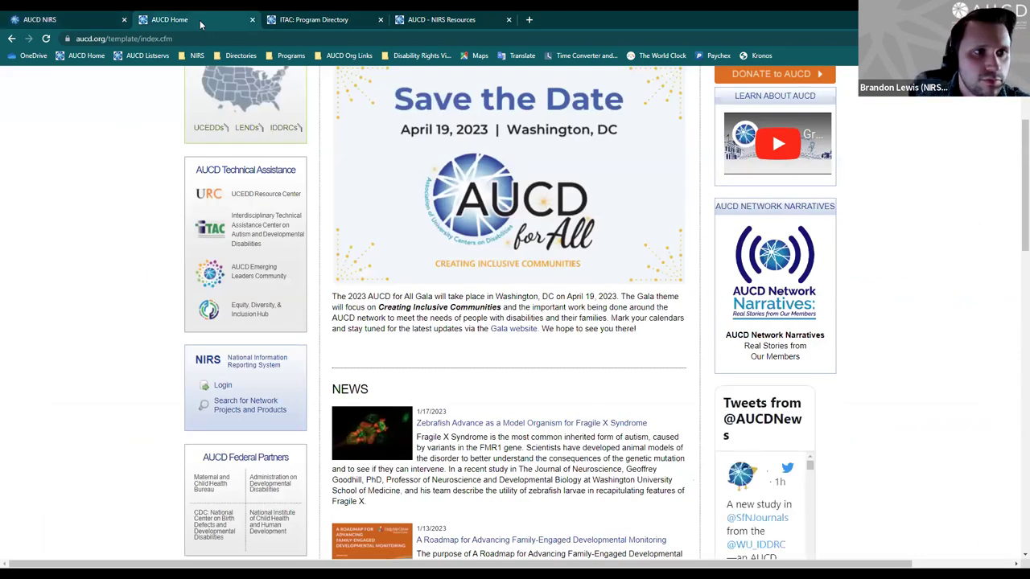
{"action": "middle_click", "coordinate": [201, 23]}
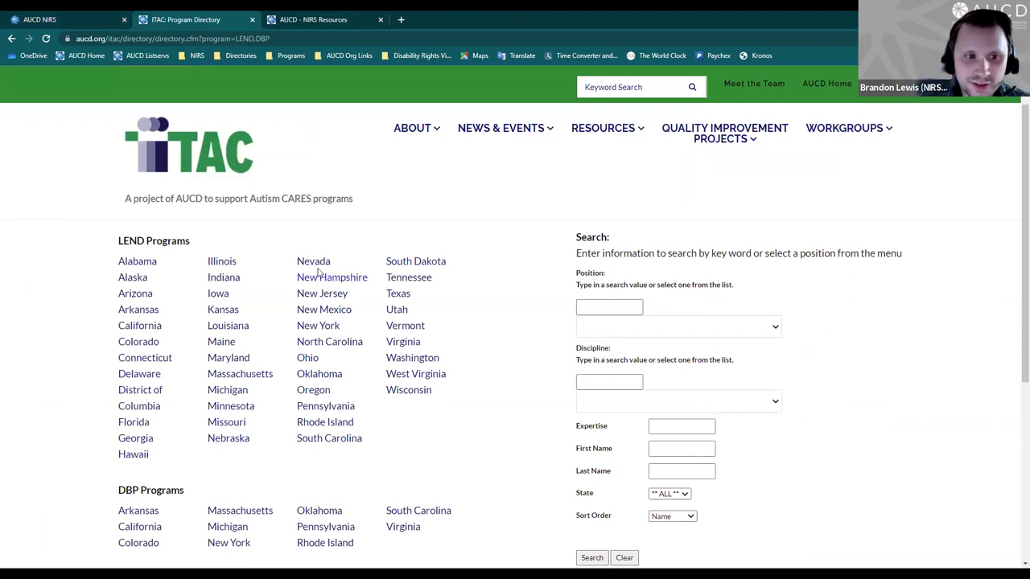
- Open Alabama's LEND listing and view the Alabama program's center details
{"action": "left_click", "coordinate": [143, 263]}
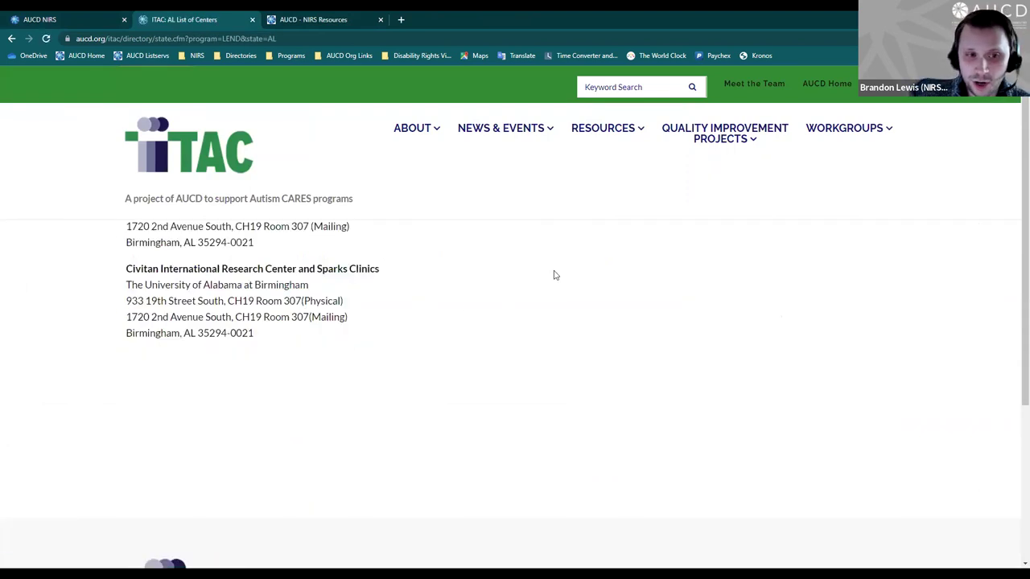
{"action": "scroll", "coordinate": [157, 324], "scroll_direction": "down", "scroll_amount": 3}
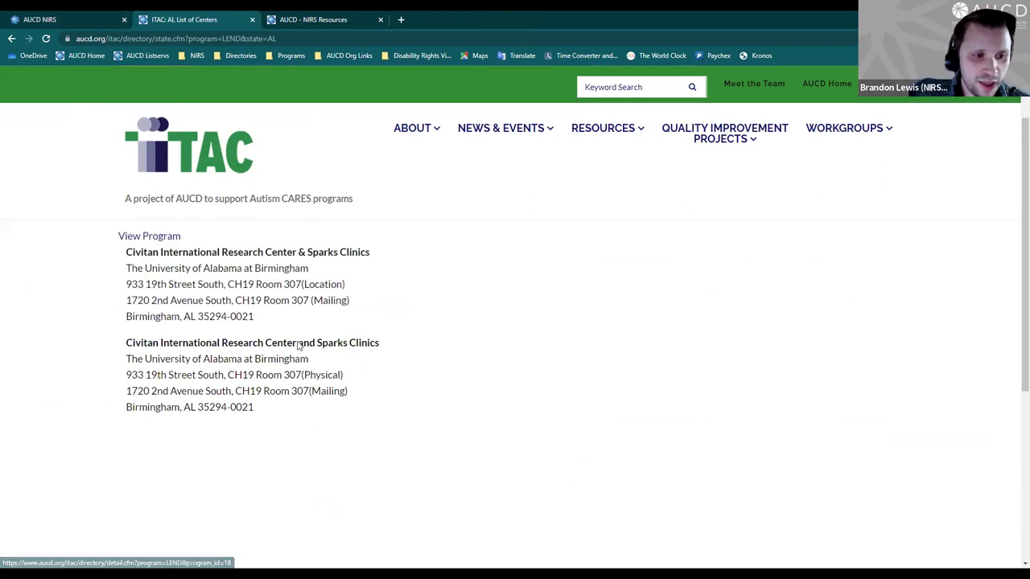
{"action": "scroll", "coordinate": [152, 320], "scroll_direction": "up", "scroll_amount": 3}
{"action": "left_click", "coordinate": [152, 318]}
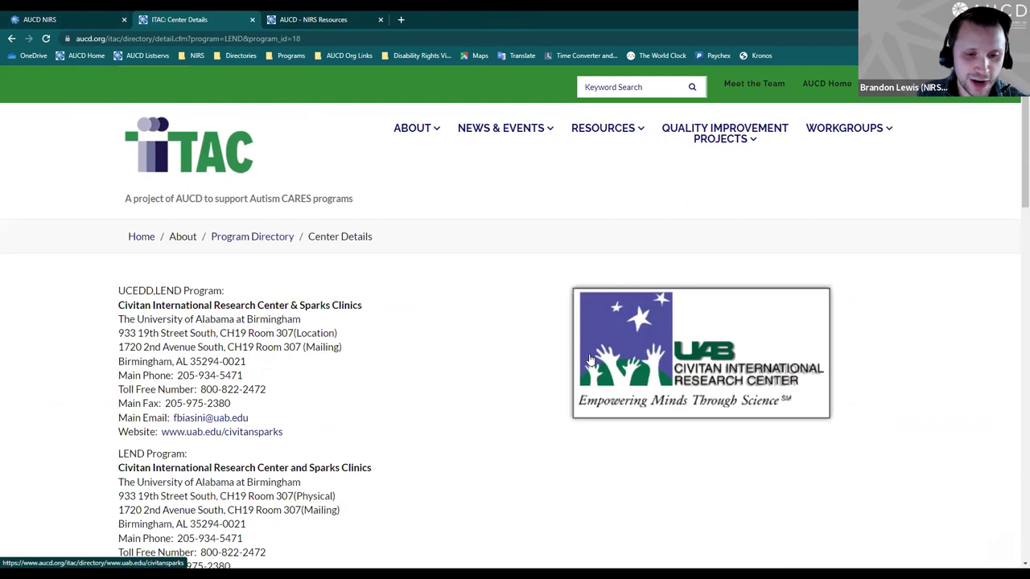
{"action": "scroll", "coordinate": [589, 360], "scroll_direction": "down", "scroll_amount": 3}
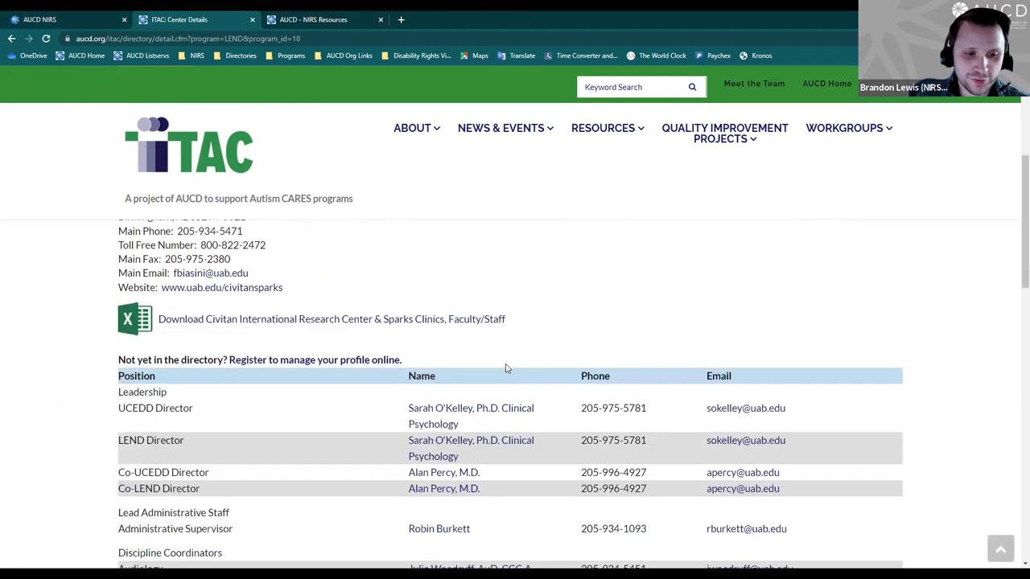
{"action": "scroll", "coordinate": [280, 340], "scroll_direction": "up", "scroll_amount": 1}
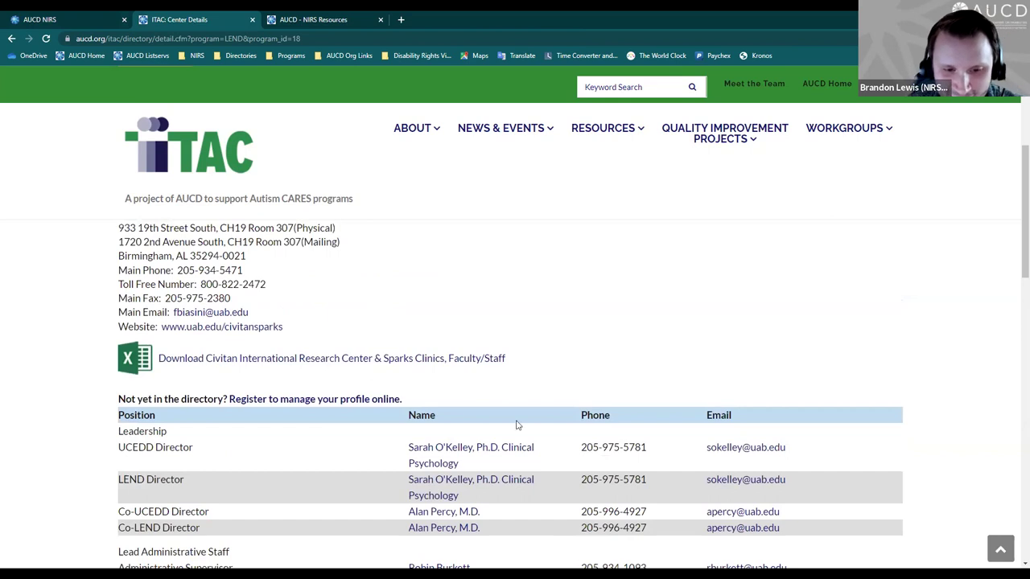
{"action": "left_click", "coordinate": [457, 455]}
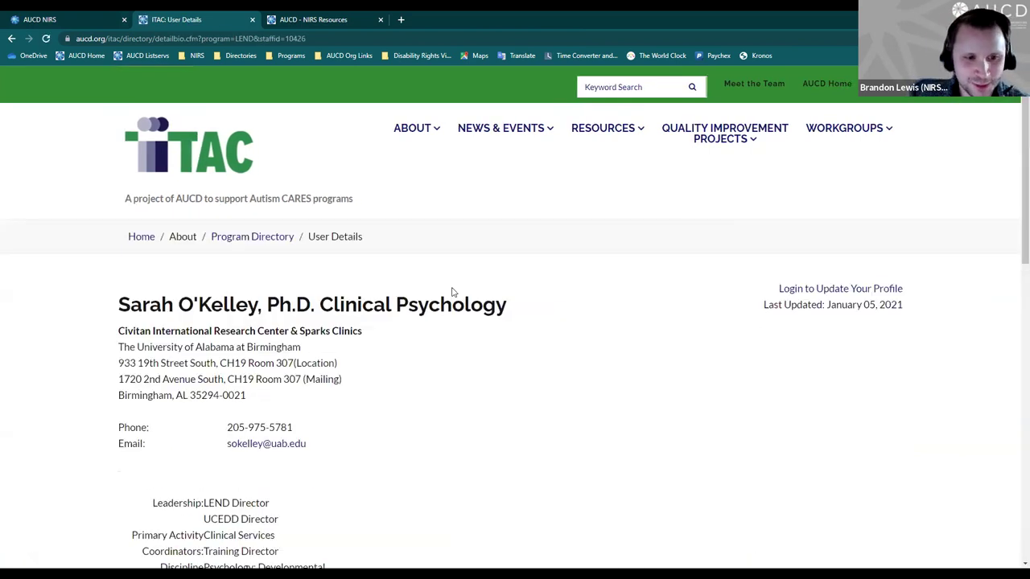
{"action": "scroll", "coordinate": [452, 292], "scroll_direction": "down", "scroll_amount": 4}
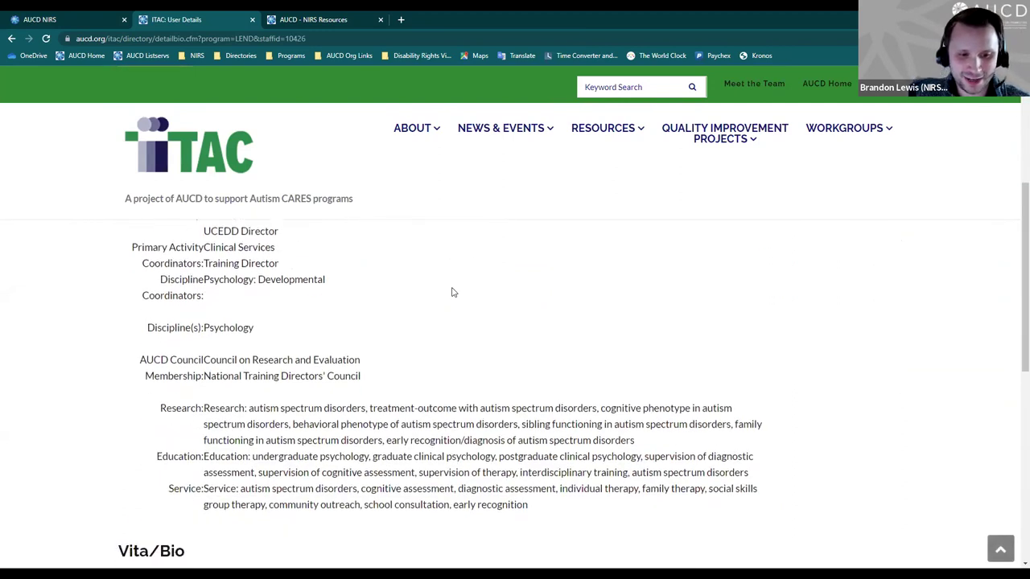
{"action": "scroll", "coordinate": [452, 291], "scroll_direction": "down", "scroll_amount": 5}
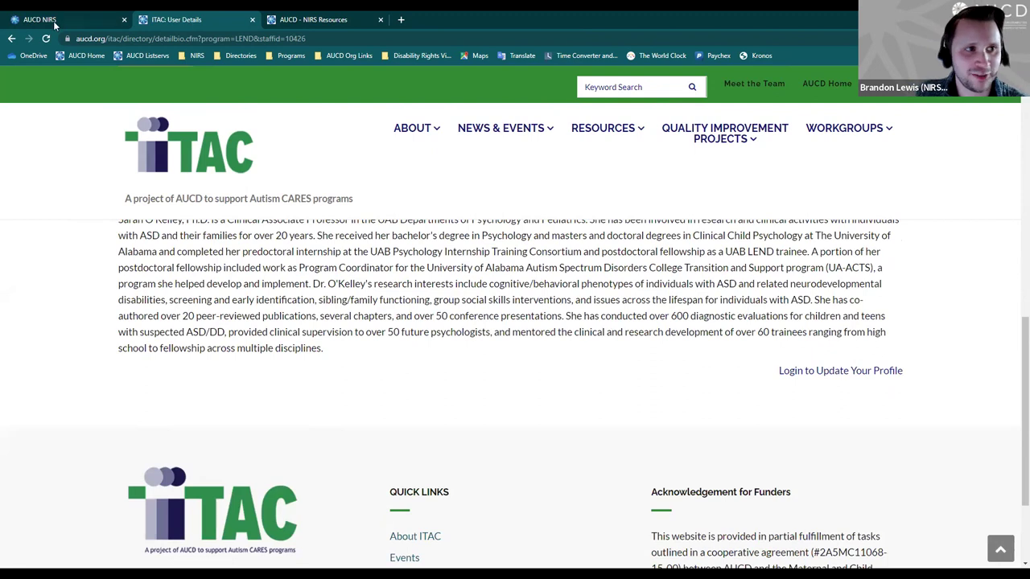
{"action": "scroll", "coordinate": [125, 141], "scroll_direction": "up", "scroll_amount": 10}
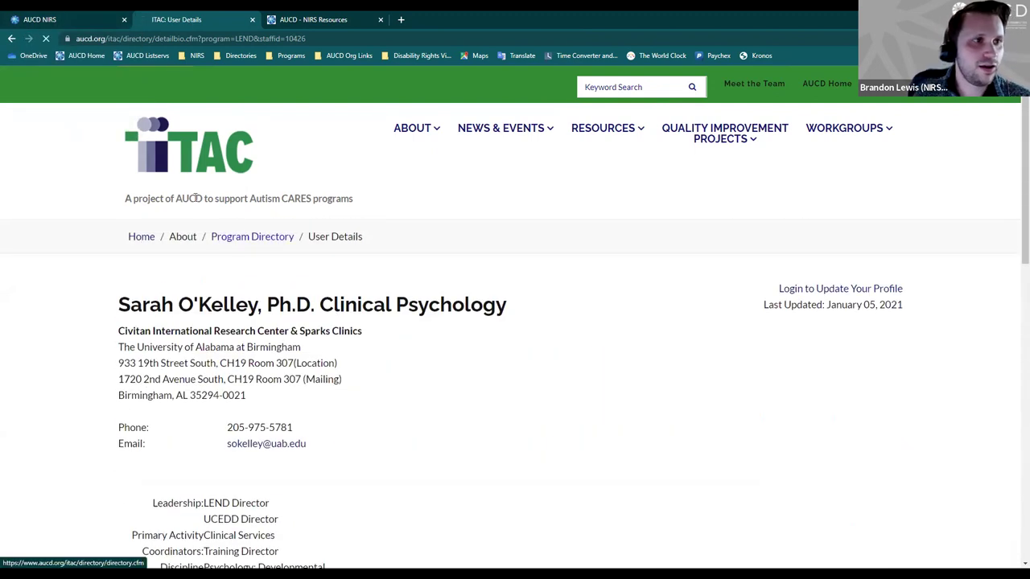
{"action": "left_click", "coordinate": [232, 237]}
{"action": "left_click", "coordinate": [47, 19]}
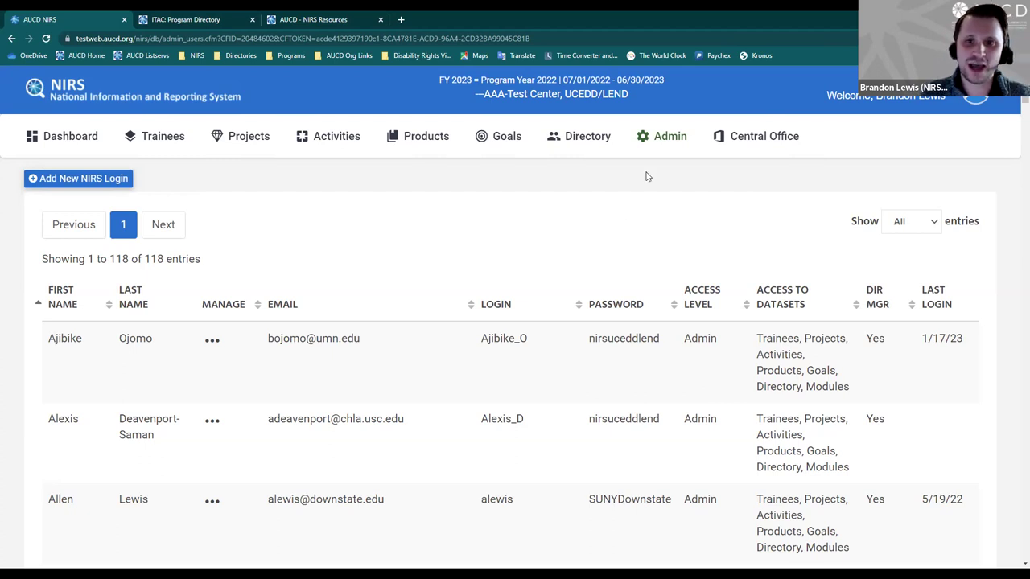
- Show the Directory menu options for faculty/staff profiles, center information and reports
{"action": "mouse_move", "coordinate": [585, 137]}
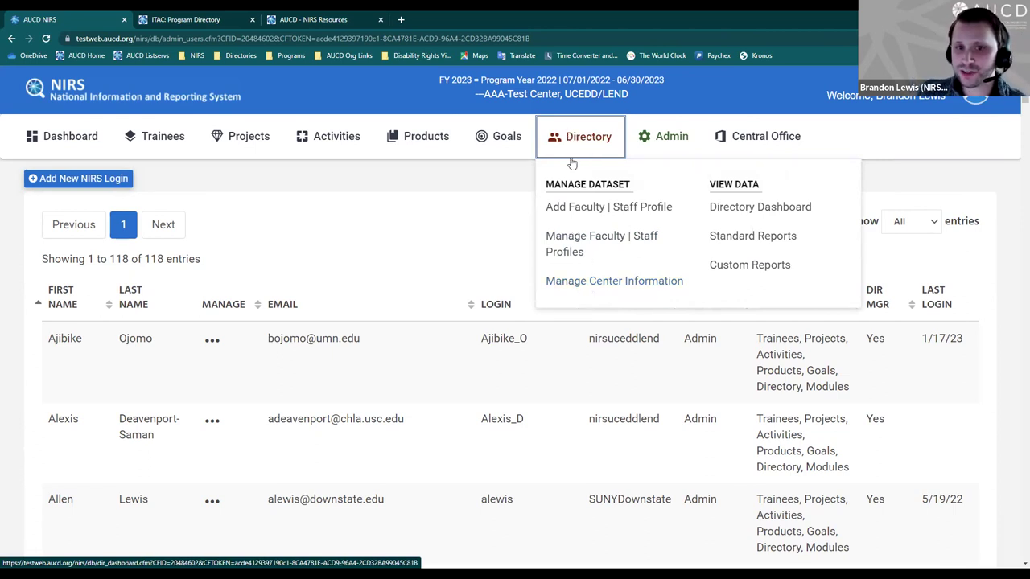
- Open Manage Center Information for AAA Test UCEDD Program and scroll to its address and web links
{"action": "left_click", "coordinate": [571, 282]}
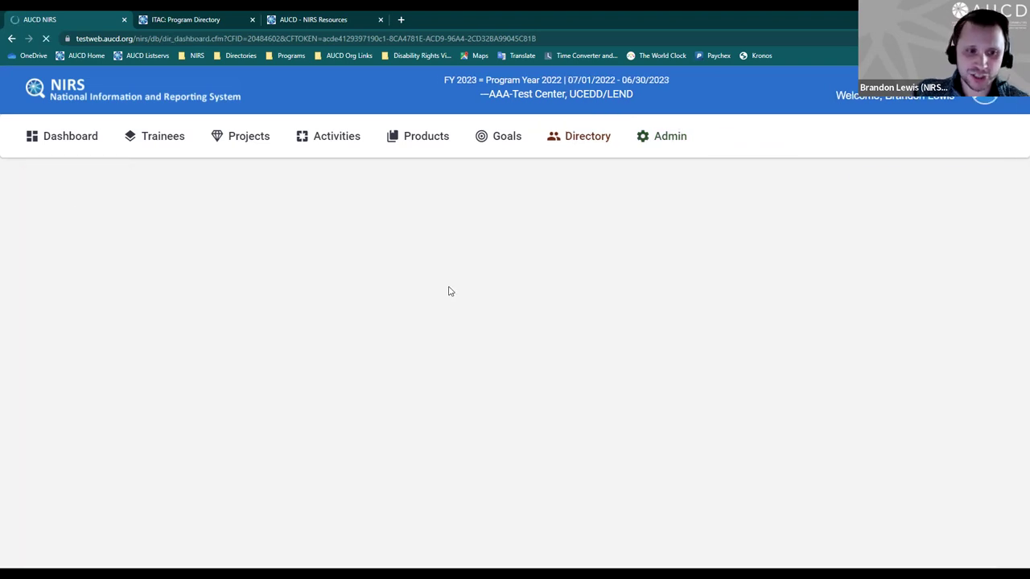
{"action": "scroll", "coordinate": [360, 288], "scroll_direction": "down", "scroll_amount": 3}
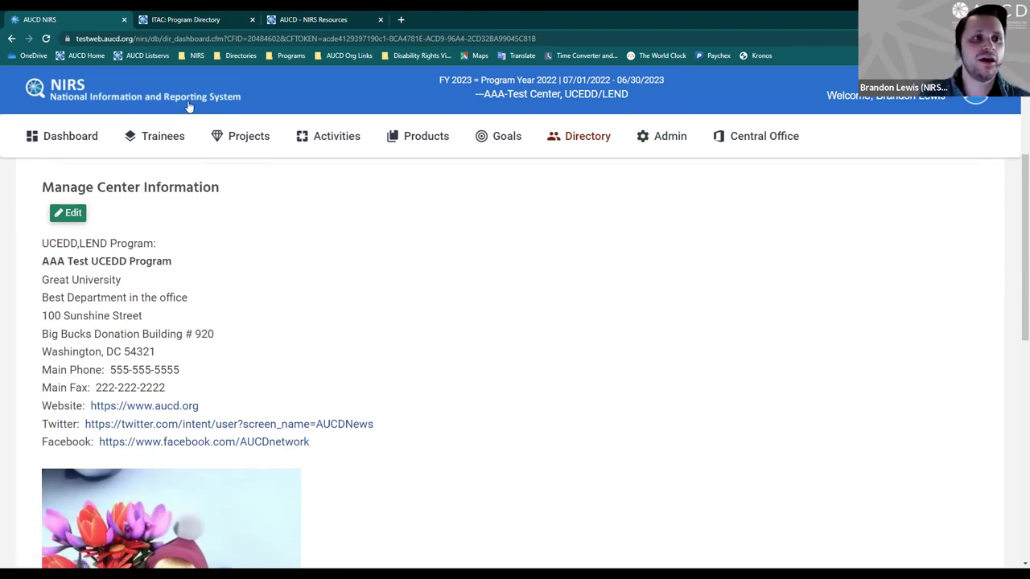
{"action": "left_click", "coordinate": [185, 20]}
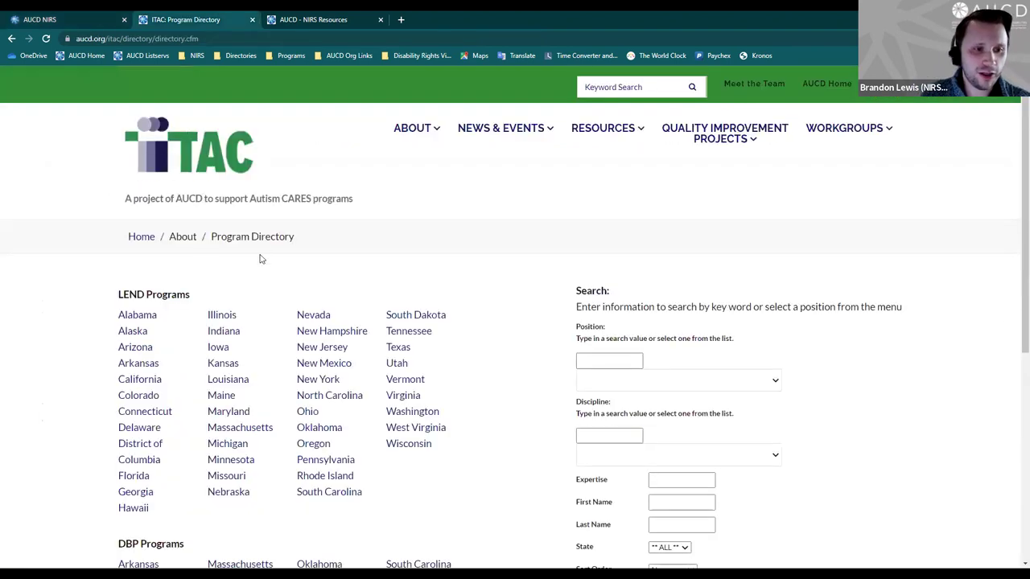
{"action": "left_click", "coordinate": [140, 315]}
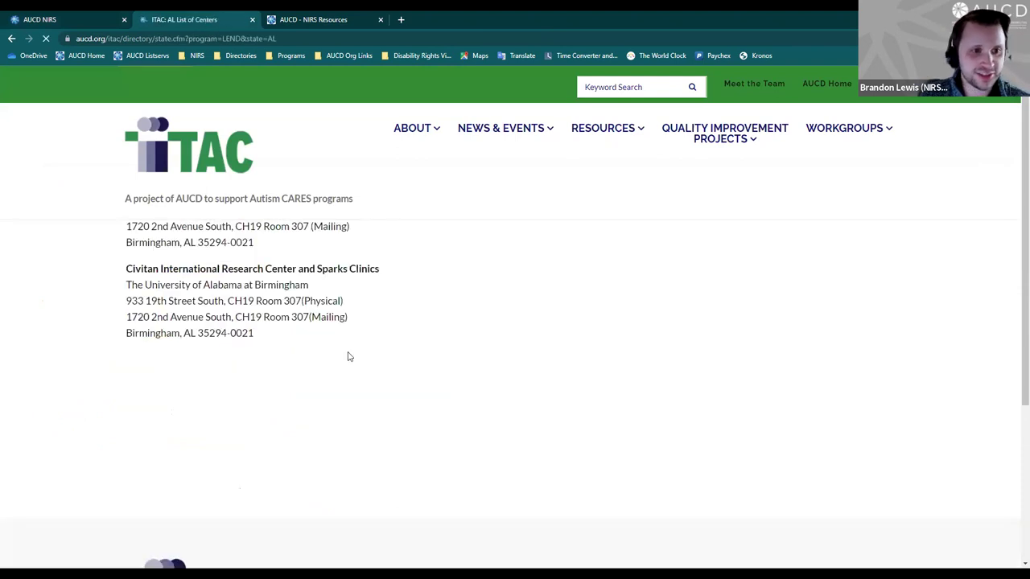
{"action": "left_click", "coordinate": [144, 316]}
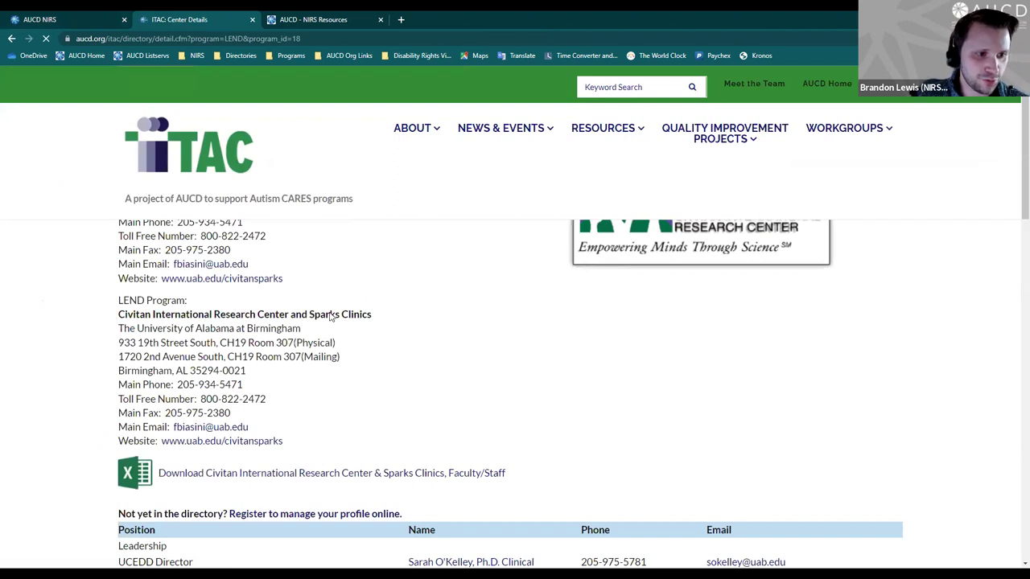
{"action": "left_click_drag", "start_coordinate": [307, 433], "coordinate": [116, 290]}
{"action": "left_click", "coordinate": [251, 316]}
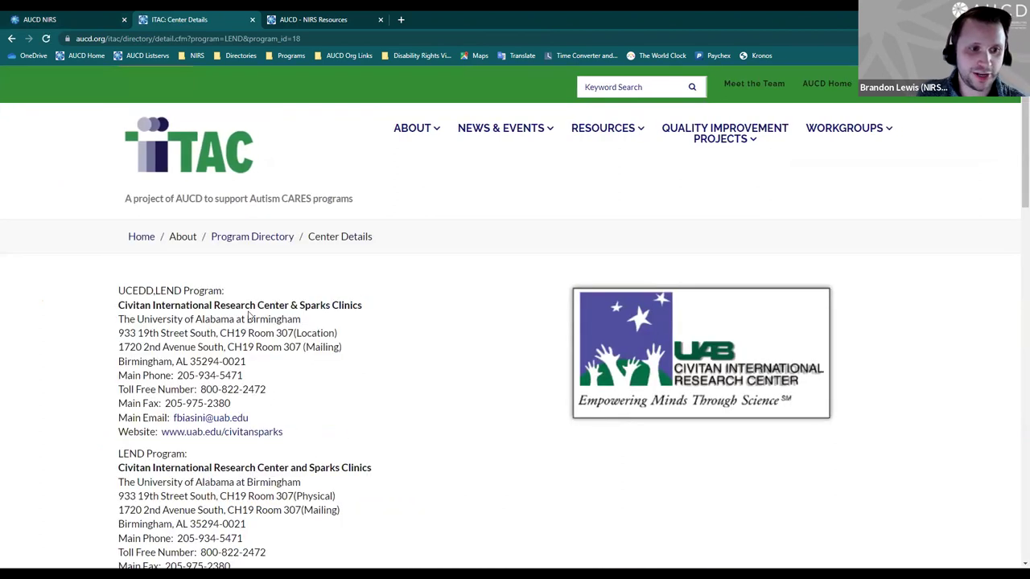
{"action": "left_click", "coordinate": [77, 19]}
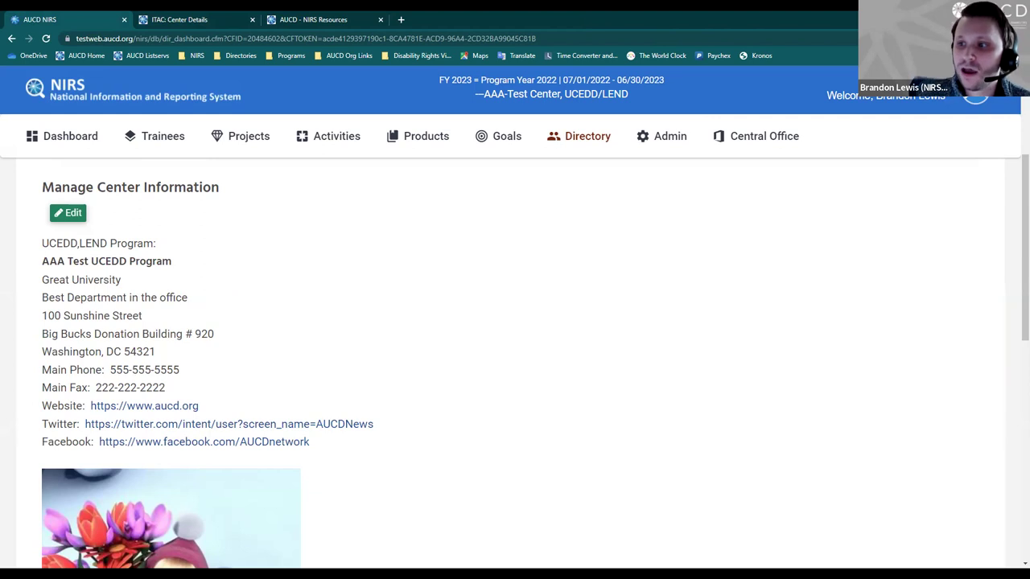
{"action": "left_click", "coordinate": [63, 216]}
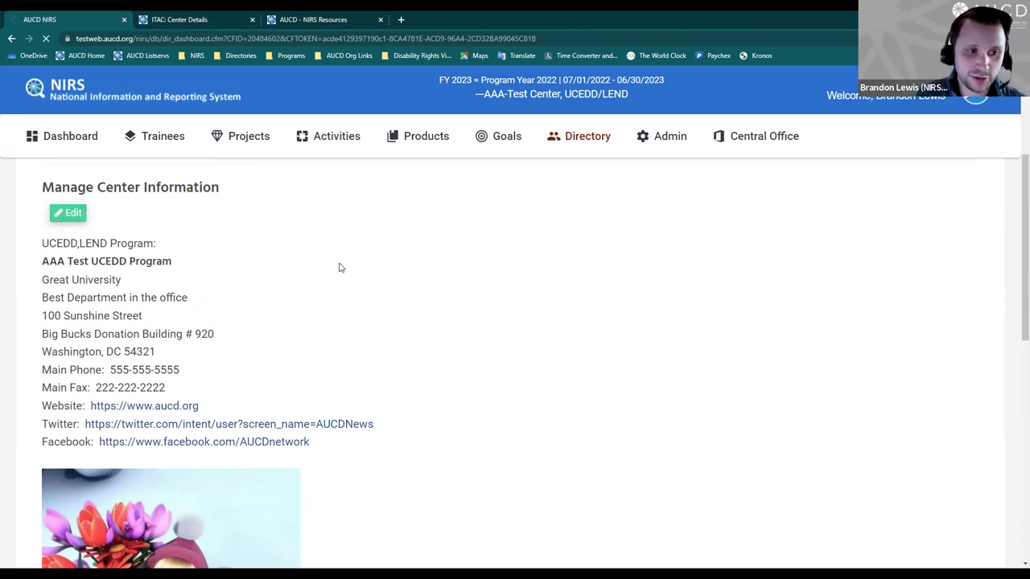
- Scroll to the bottom of the center information and save it
{"action": "scroll", "coordinate": [341, 264], "scroll_direction": "down", "scroll_amount": 5}
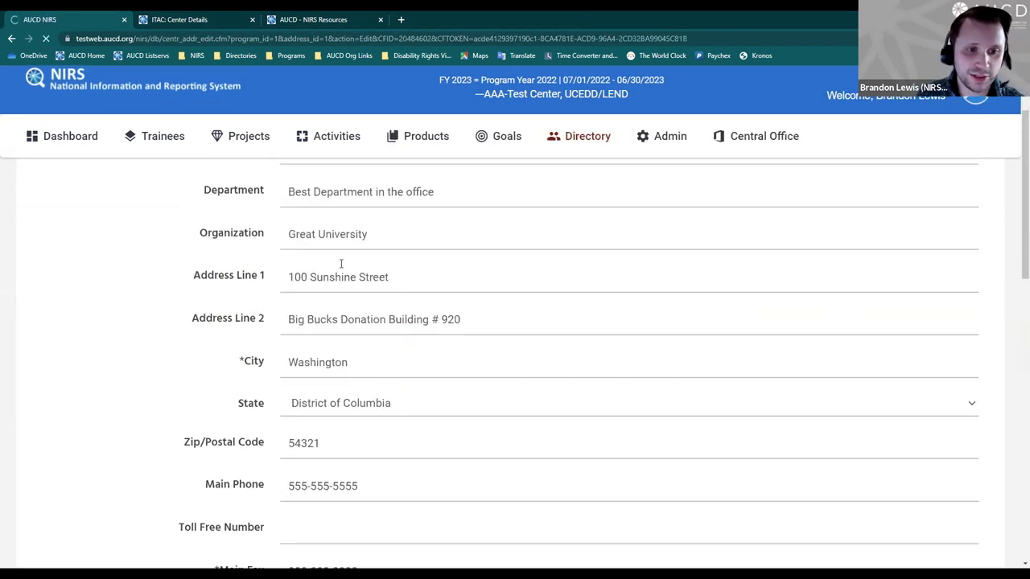
{"action": "scroll", "coordinate": [341, 264], "scroll_direction": "down", "scroll_amount": 10}
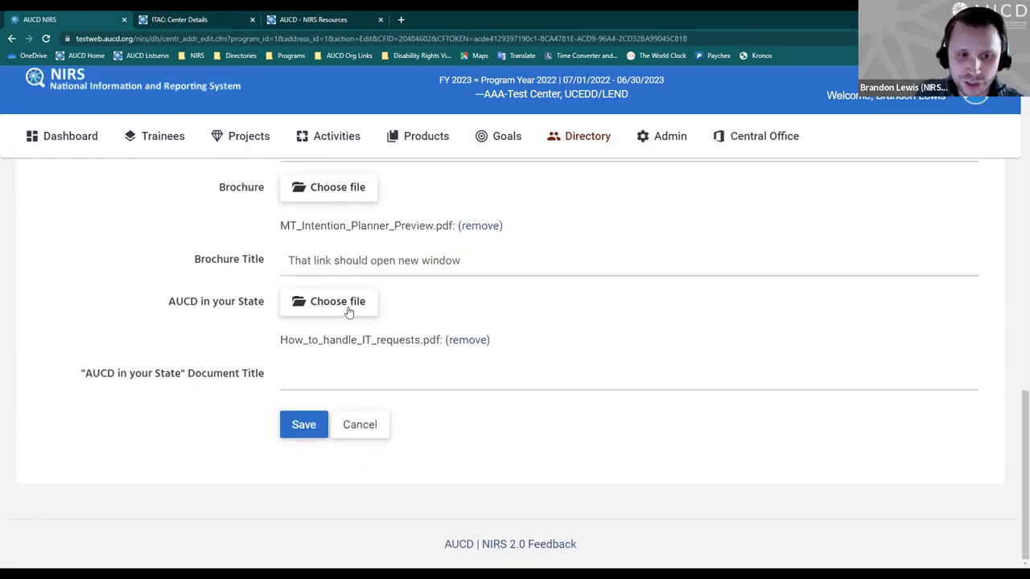
{"action": "left_click", "coordinate": [310, 426]}
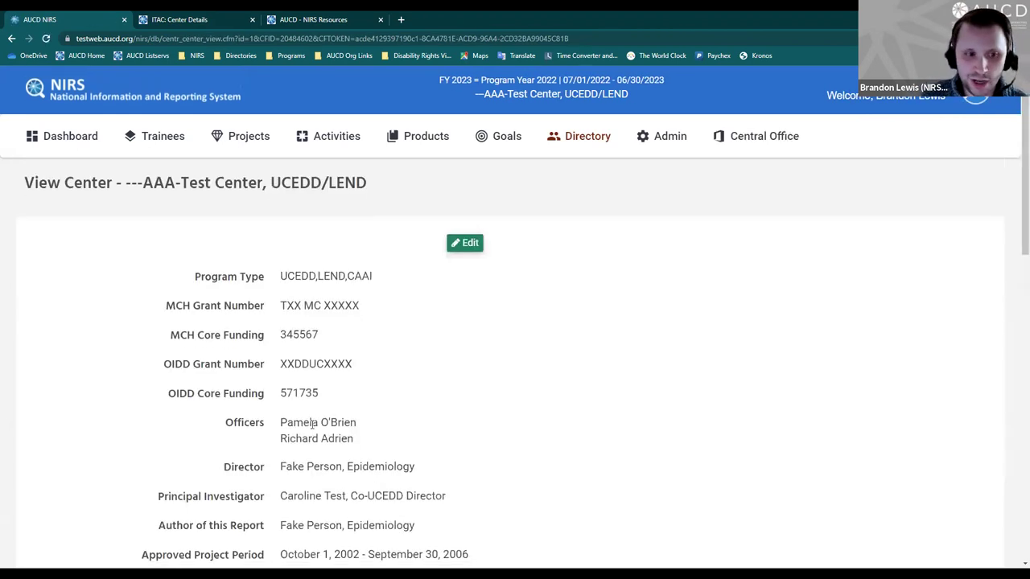
- Start a new profile with Directory > Add Faculty | Staff Profile
{"action": "scroll", "coordinate": [313, 424], "scroll_direction": "down", "scroll_amount": 3}
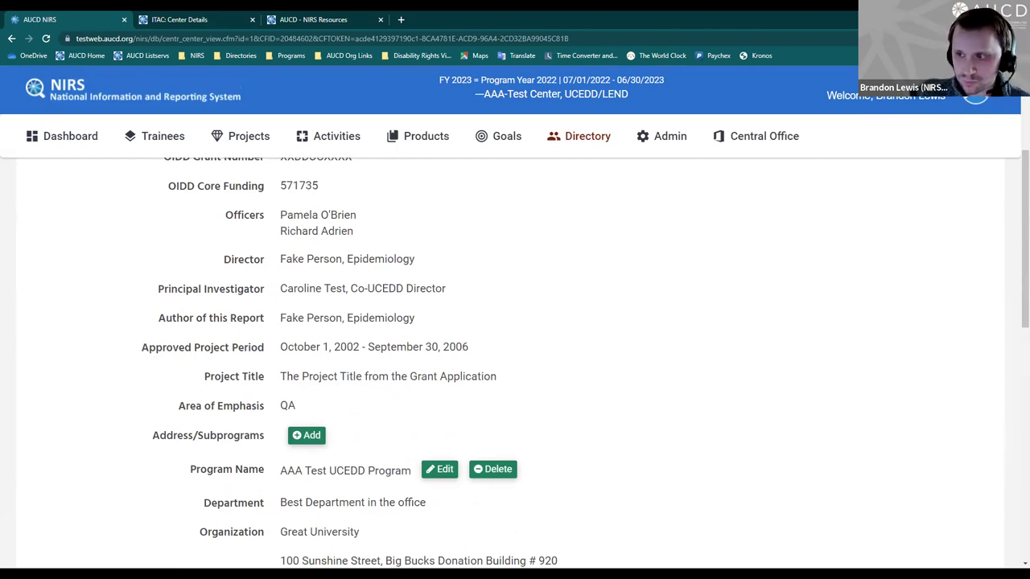
{"action": "mouse_move", "coordinate": [568, 139]}
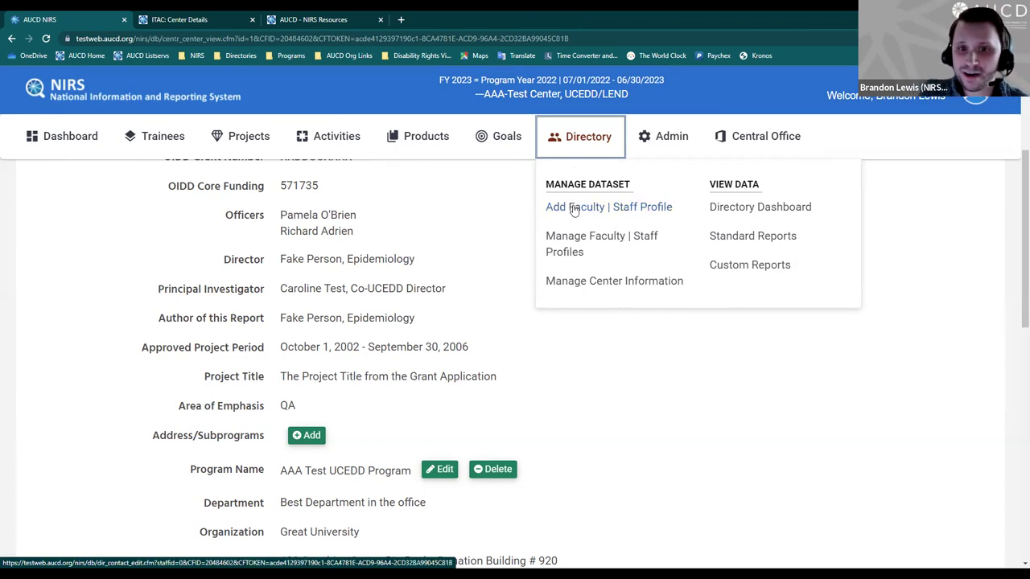
{"action": "left_click", "coordinate": [573, 209]}
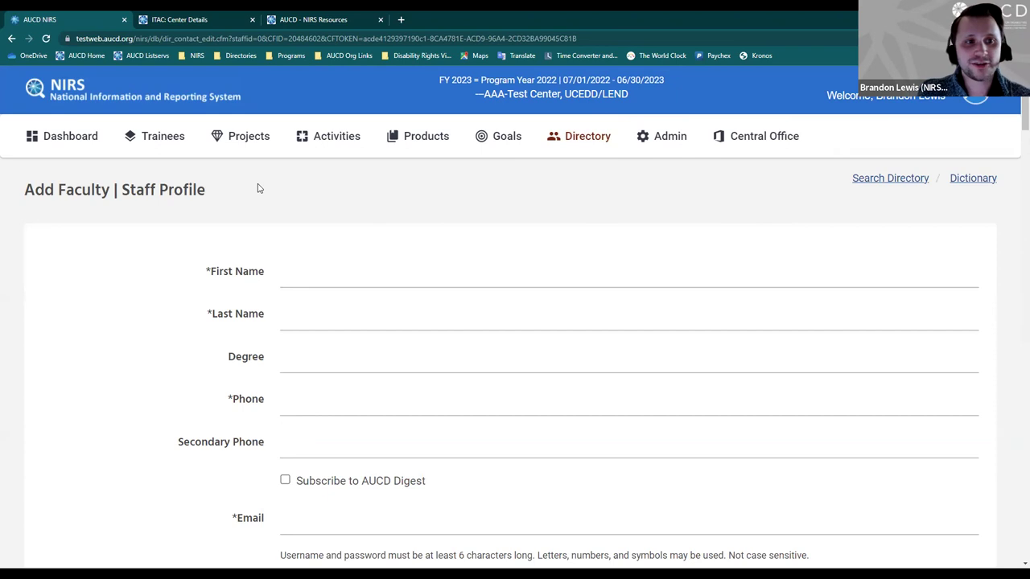
- View the public ITAC Center Details page for UAB's Civitan International Research Center
{"action": "left_click", "coordinate": [165, 23]}
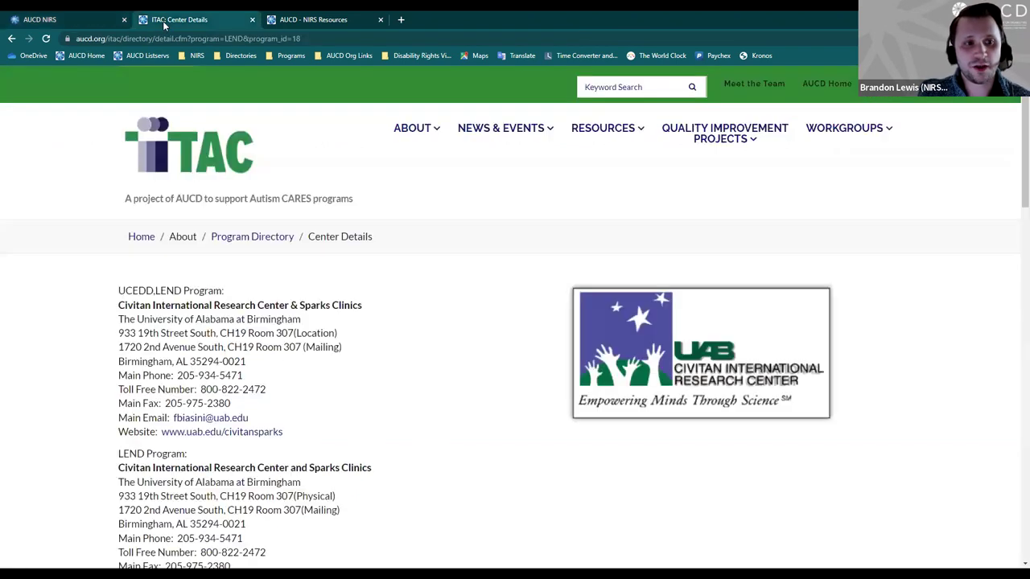
{"action": "scroll", "coordinate": [427, 320], "scroll_direction": "down", "scroll_amount": 2}
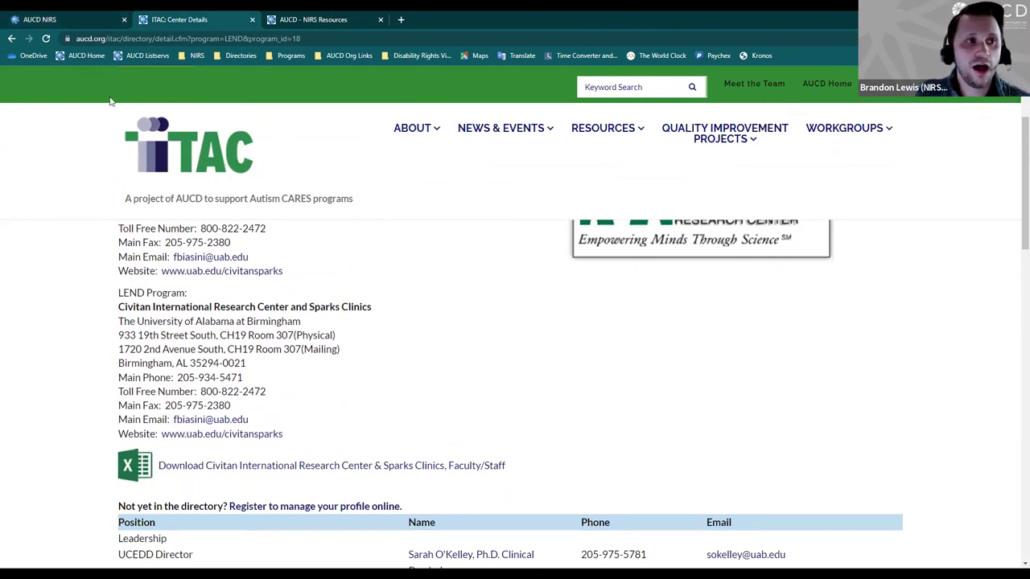
{"action": "left_click", "coordinate": [65, 22]}
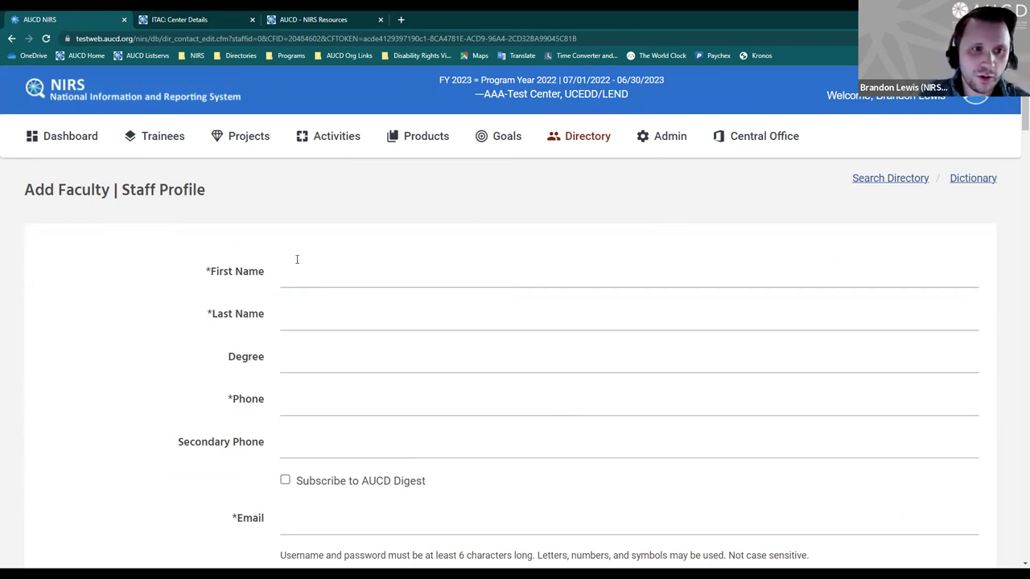
{"action": "left_click", "coordinate": [588, 138]}
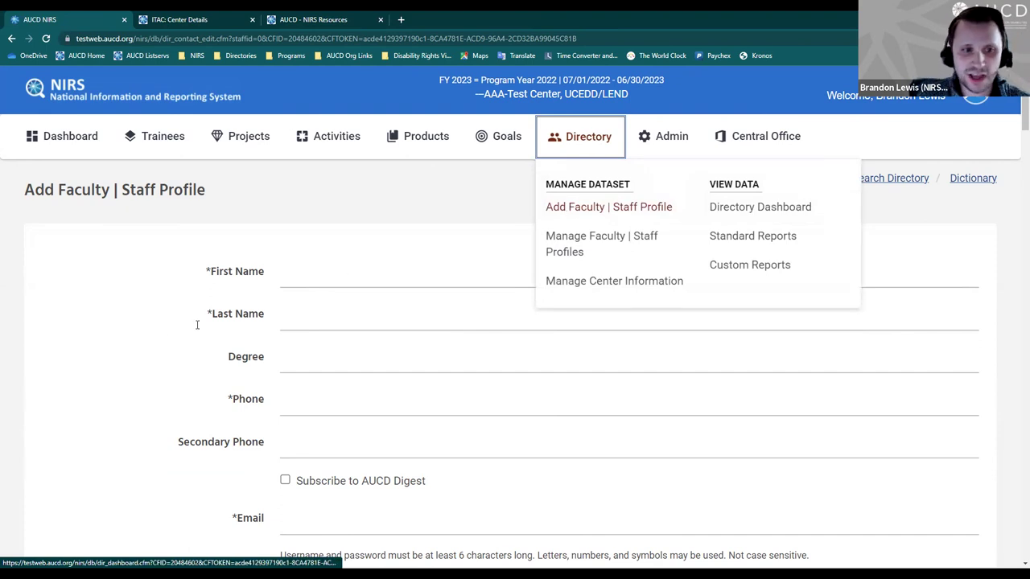
- Close the Directory menu, highlight the required First Name label, and place the cursor in First Name
{"action": "left_click", "coordinate": [151, 338]}
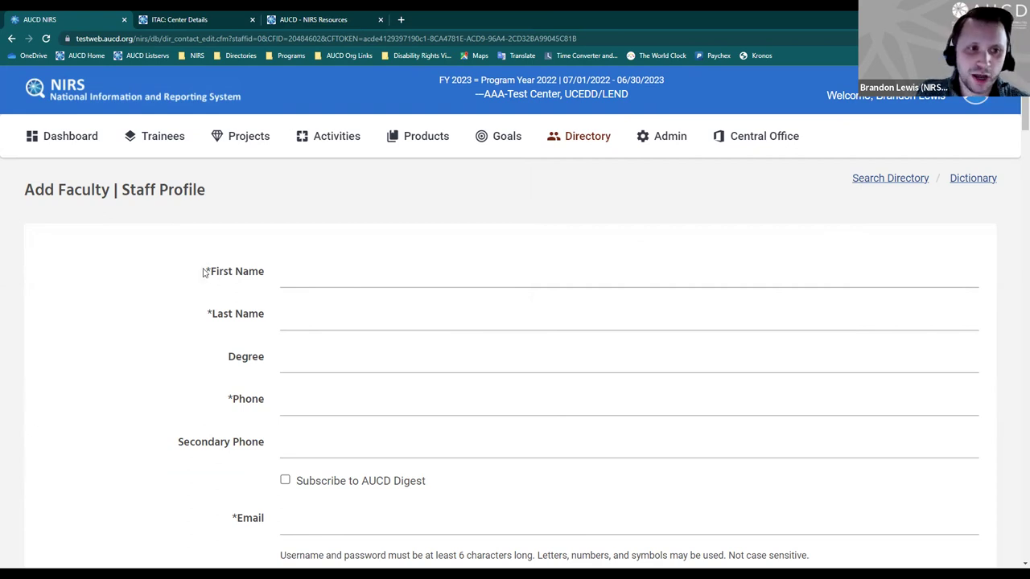
{"action": "left_click_drag", "start_coordinate": [202, 272], "coordinate": [259, 273]}
{"action": "left_click", "coordinate": [266, 277]}
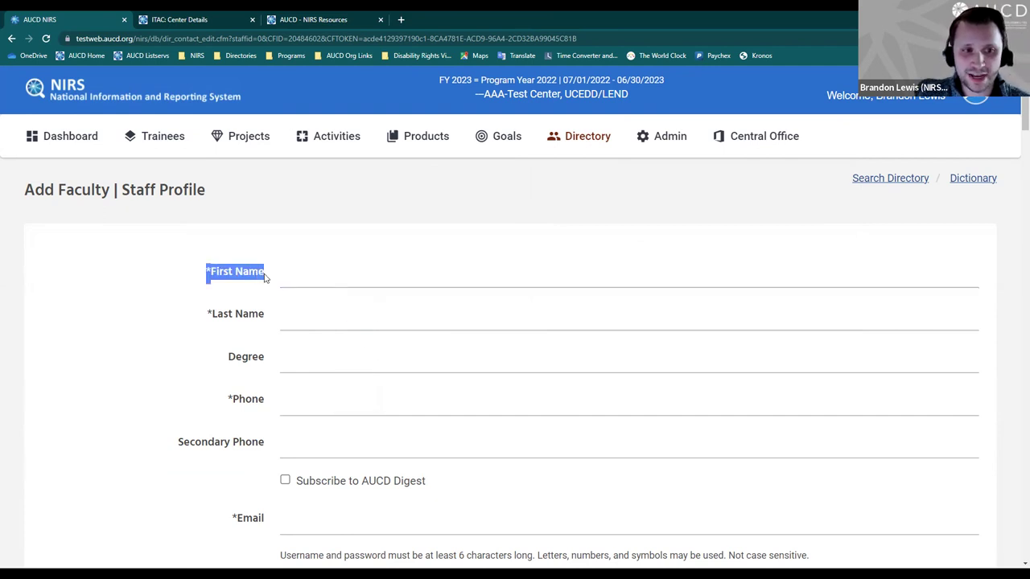
{"action": "left_click", "coordinate": [240, 281]}
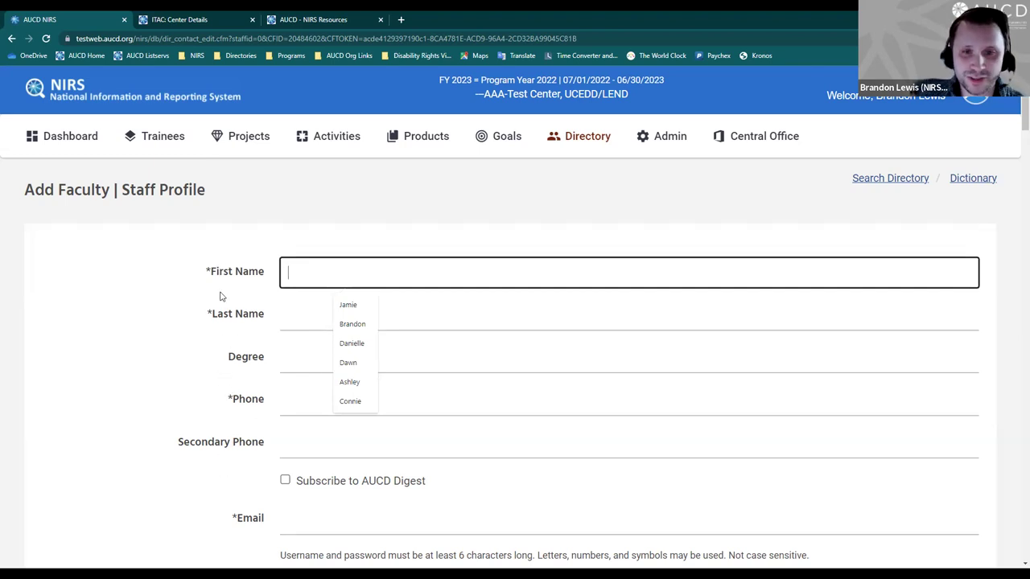
{"action": "left_click", "coordinate": [214, 209]}
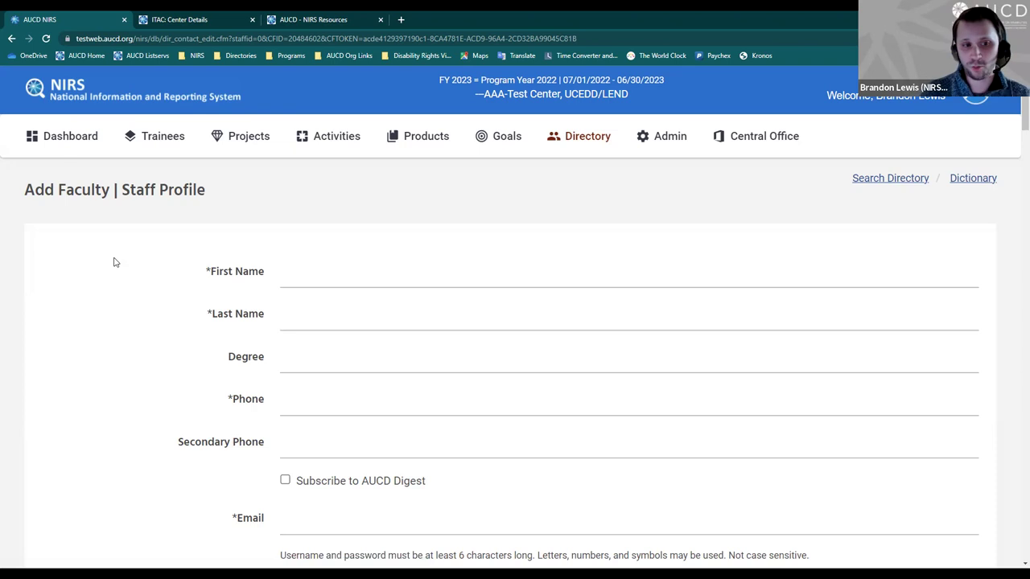
{"action": "left_click", "coordinate": [300, 281]}
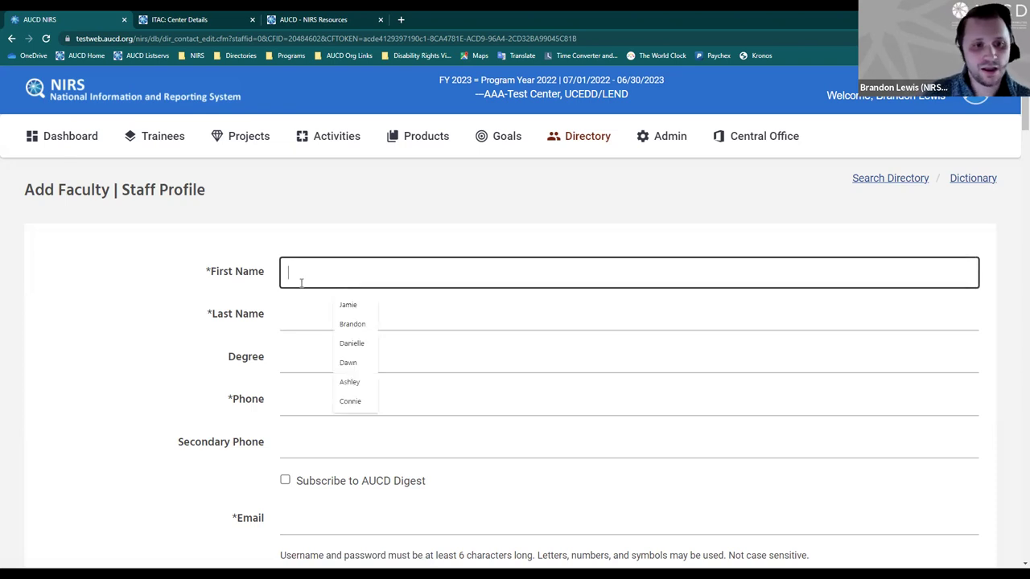
- Enter the staff member's first name, last name and phone number
{"action": "key", "text": "Tab"}
{"action": "key", "text": "Tab"}
{"action": "key", "text": "Tab"}
{"action": "key", "text": "Tab"}
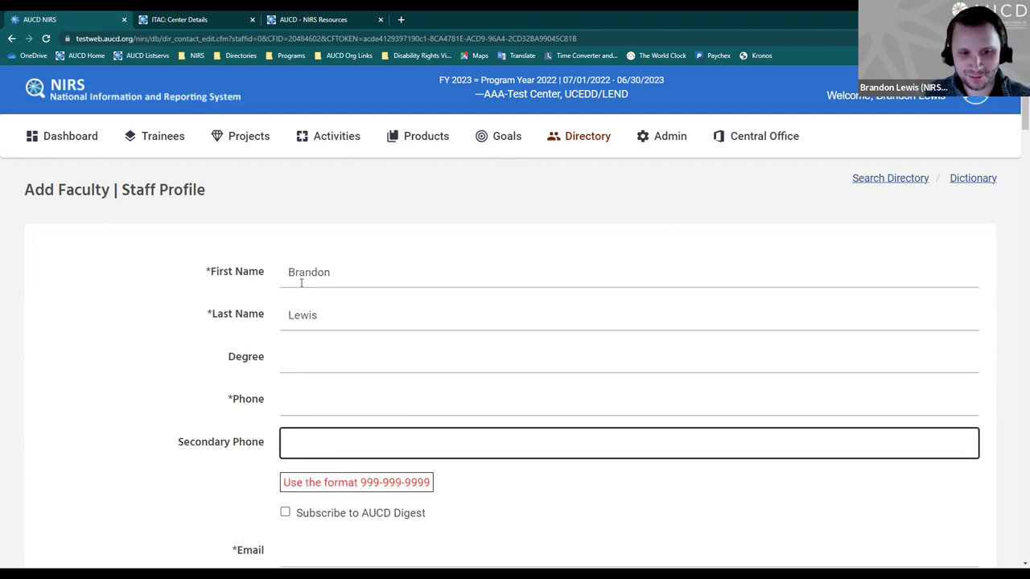
{"action": "left_click", "coordinate": [324, 390]}
{"action": "type", "text": "999-999-"}
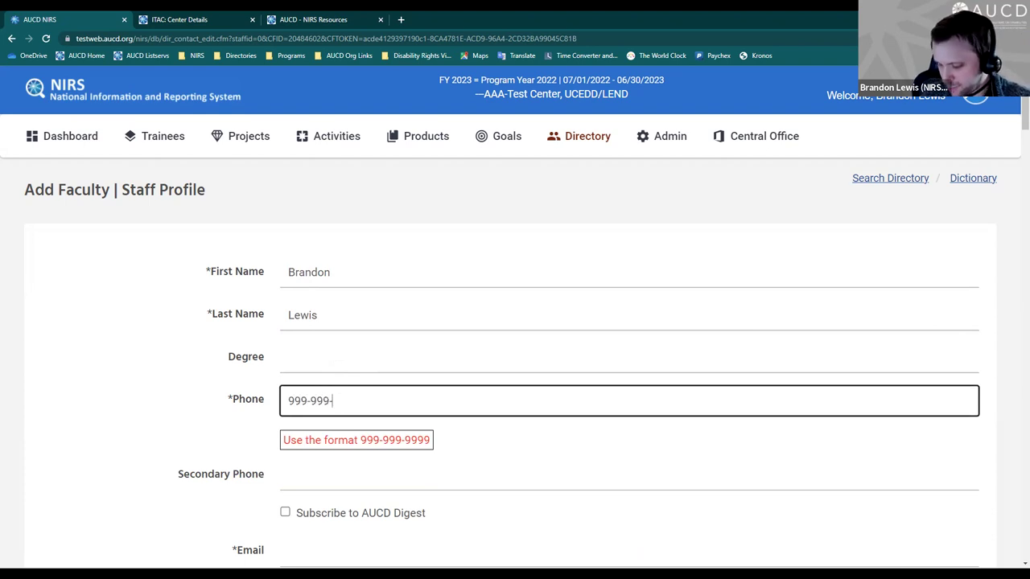
{"action": "type", "text": "9999"}
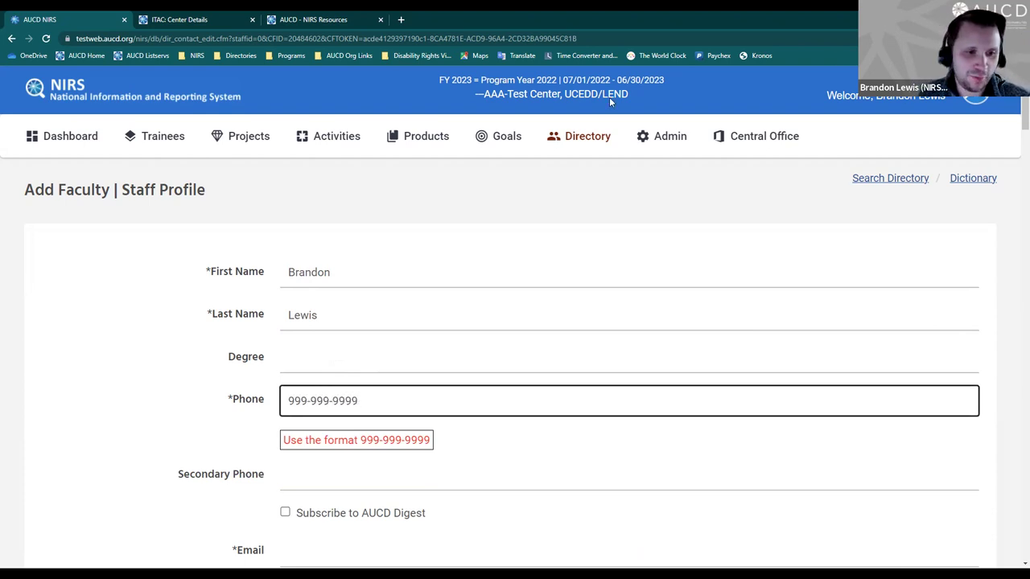
{"action": "left_click", "coordinate": [163, 348]}
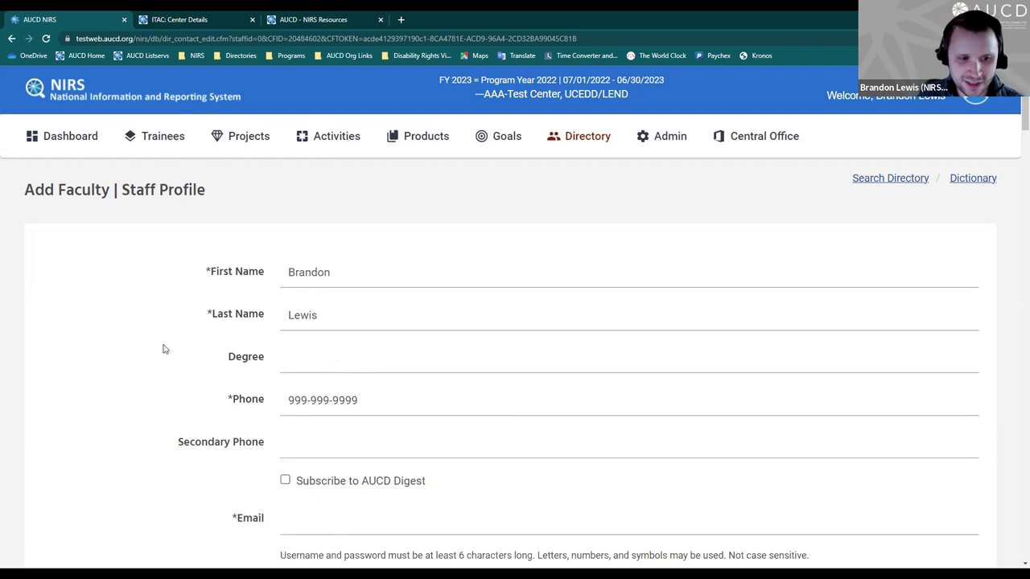
- Fill the e-mail and username from saved suggestions and type the account password
{"action": "scroll", "coordinate": [164, 348], "scroll_direction": "down", "scroll_amount": 3}
{"action": "left_click", "coordinate": [320, 304]}
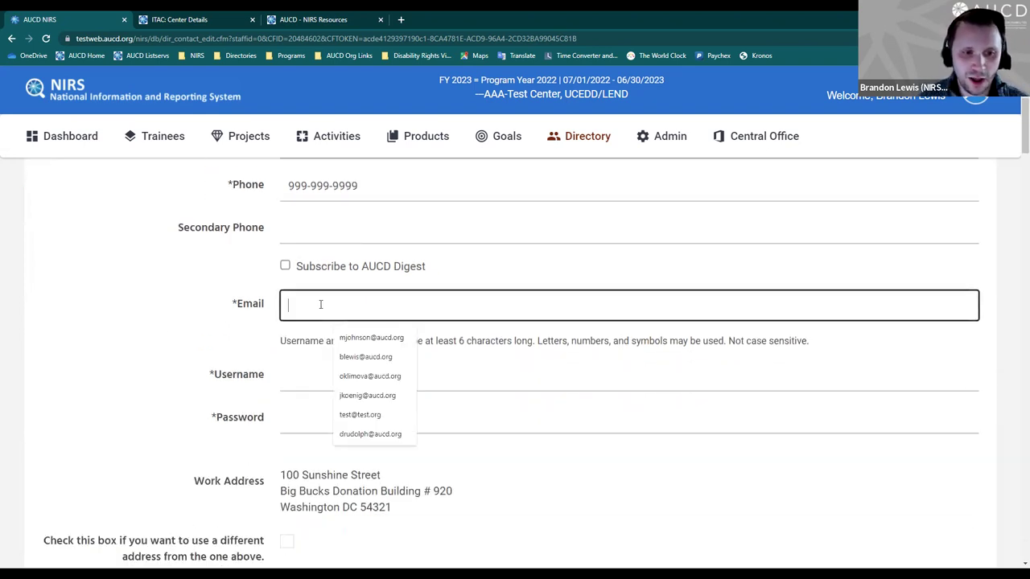
{"action": "left_click", "coordinate": [366, 358]}
{"action": "left_click", "coordinate": [308, 385]}
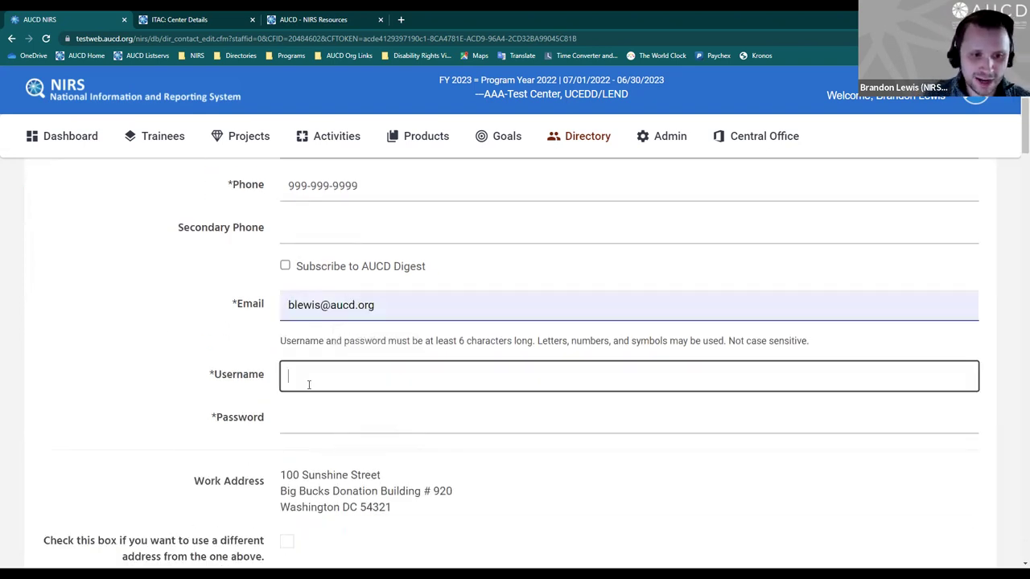
{"action": "left_click", "coordinate": [352, 427]}
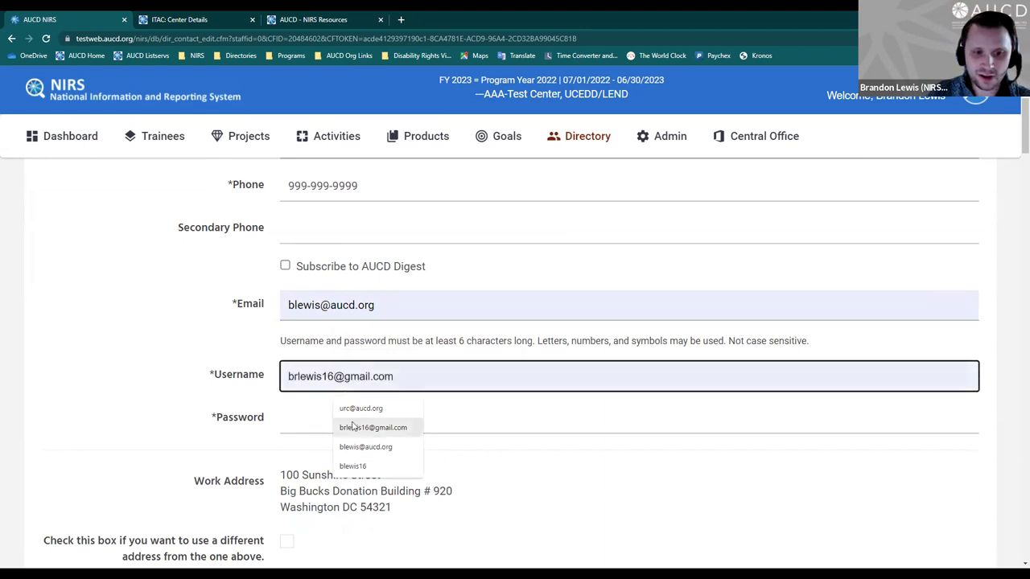
{"action": "left_click", "coordinate": [296, 337]}
{"action": "scroll", "coordinate": [296, 335], "scroll_direction": "down", "scroll_amount": 1}
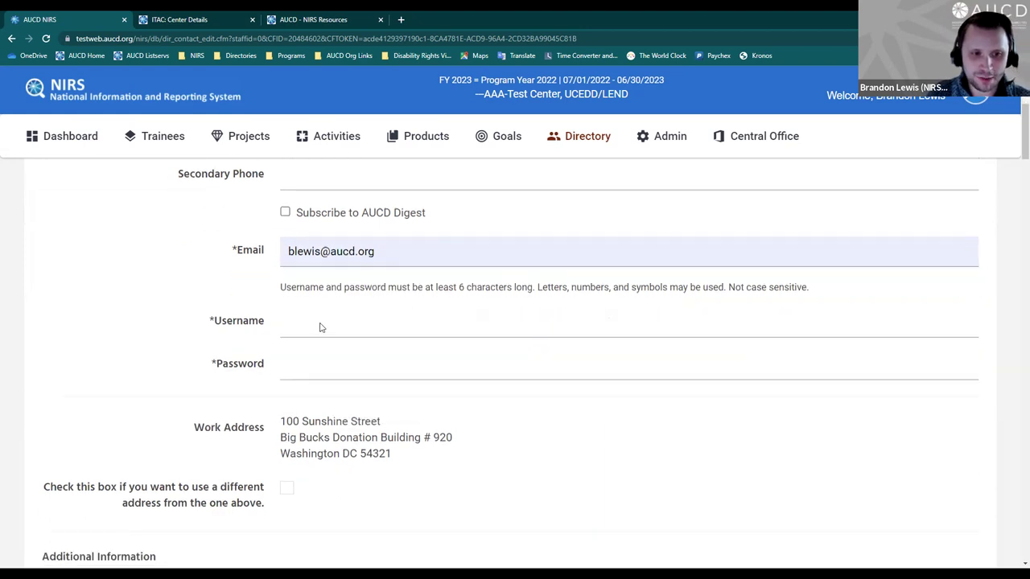
{"action": "left_click", "coordinate": [309, 320]}
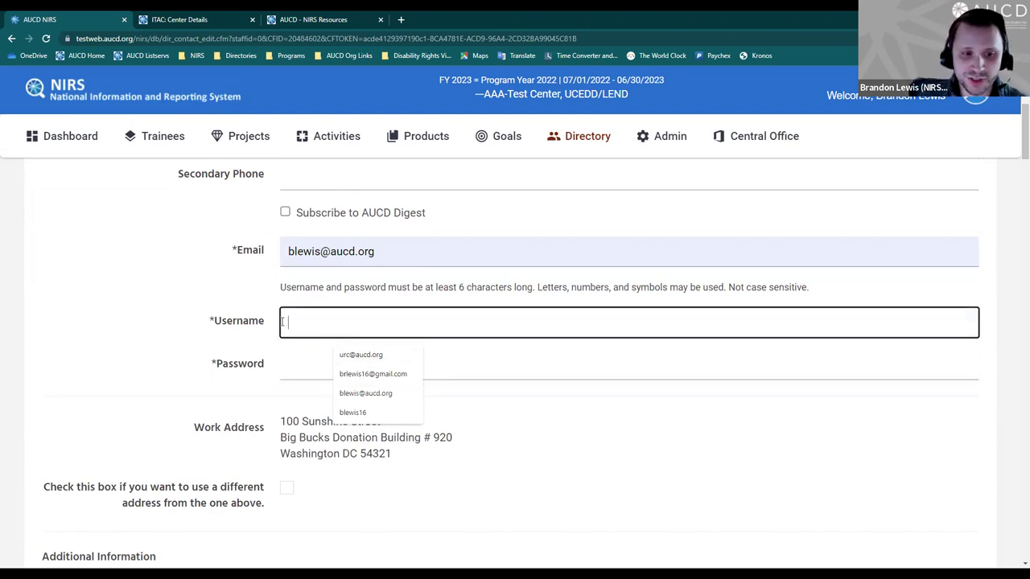
{"action": "left_click", "coordinate": [351, 411]}
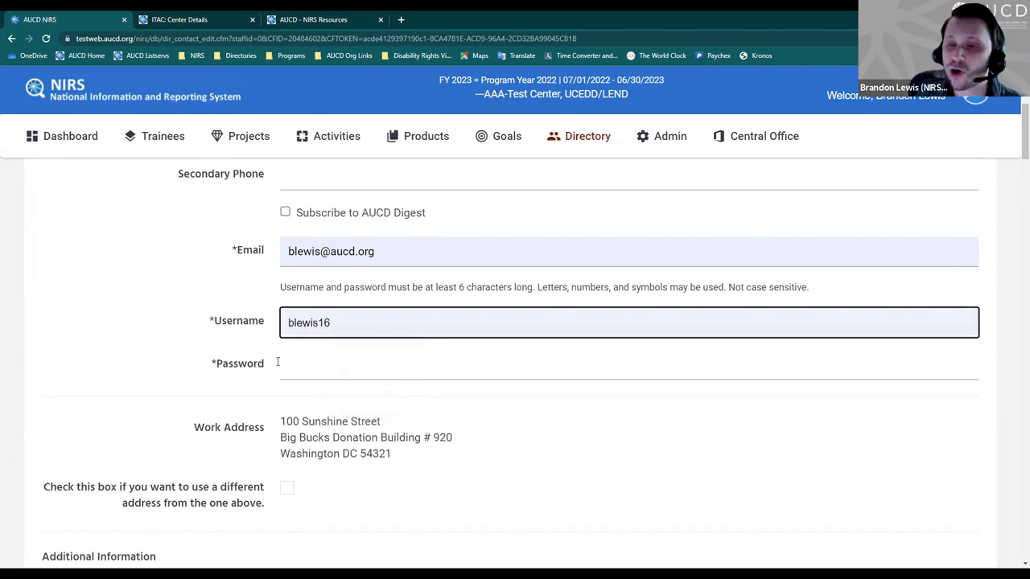
{"action": "left_click", "coordinate": [306, 368]}
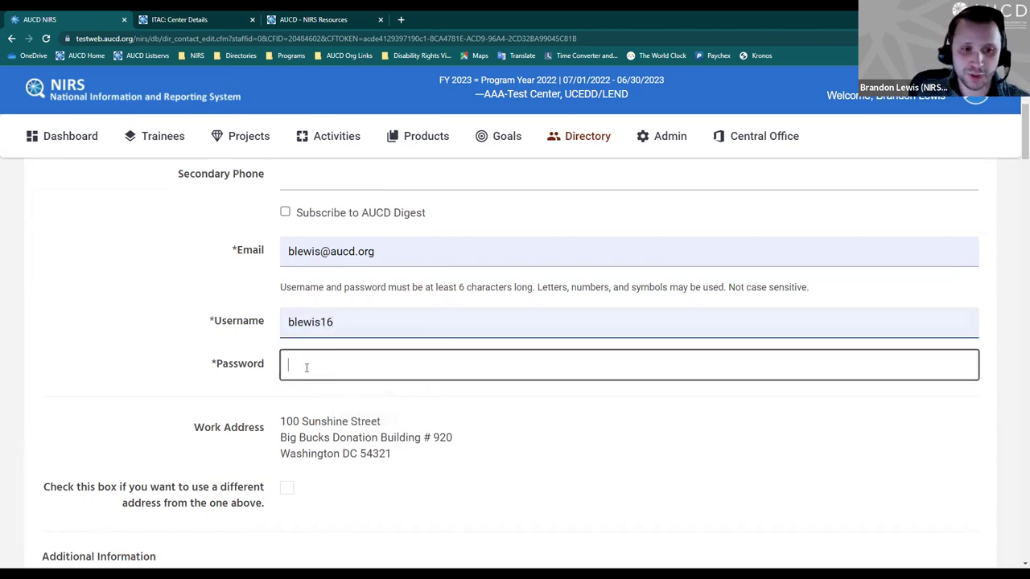
{"action": "left_click", "coordinate": [306, 367]}
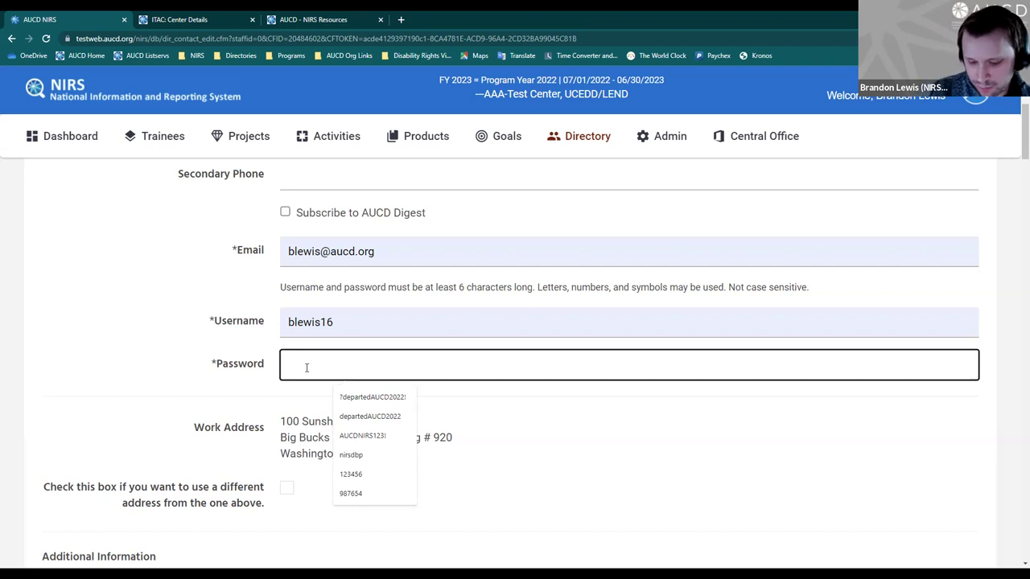
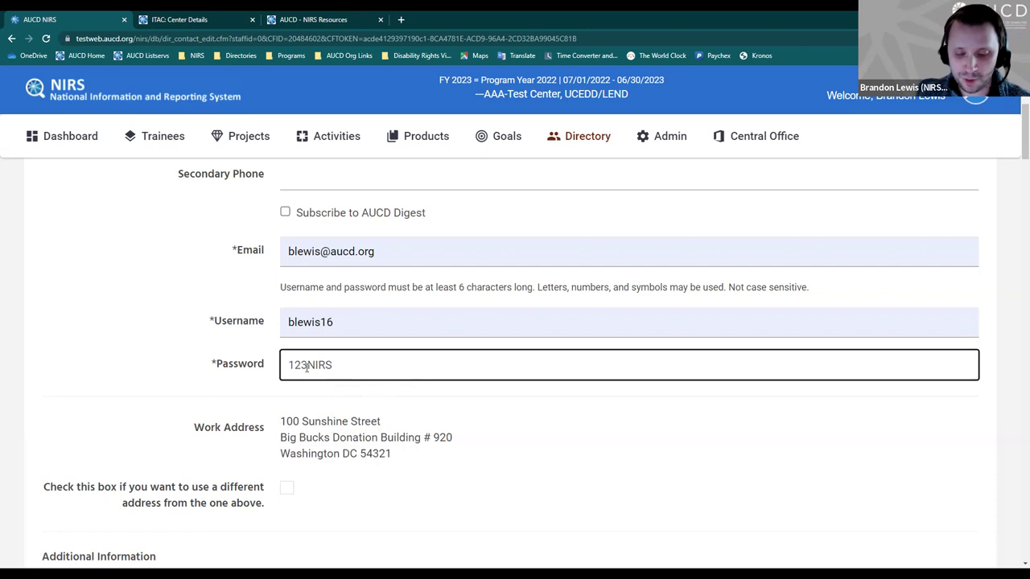
{"action": "left_click", "coordinate": [229, 369]}
{"action": "scroll", "coordinate": [229, 369], "scroll_direction": "down", "scroll_amount": 3}
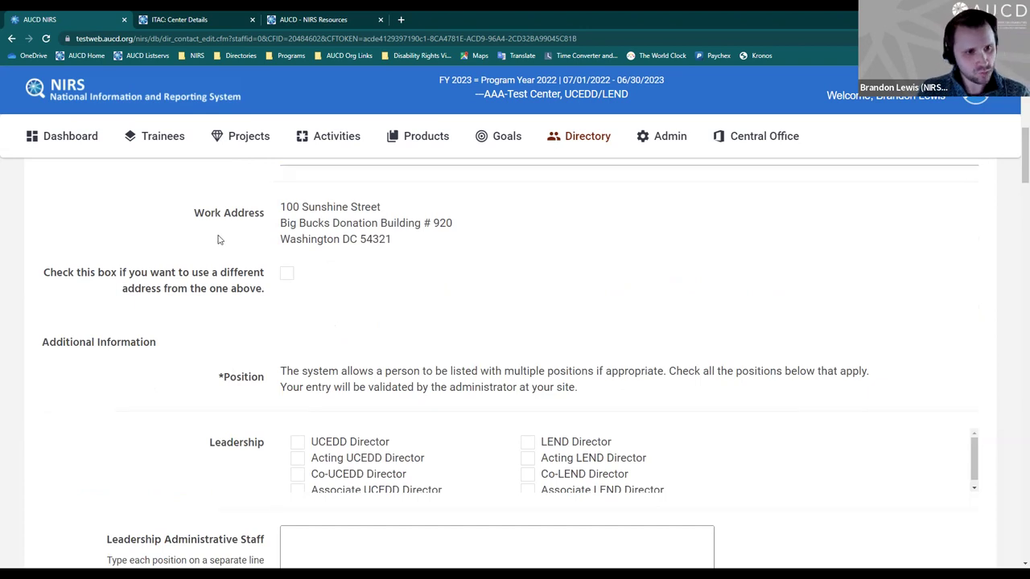
{"action": "left_click_drag", "start_coordinate": [408, 240], "coordinate": [270, 211]}
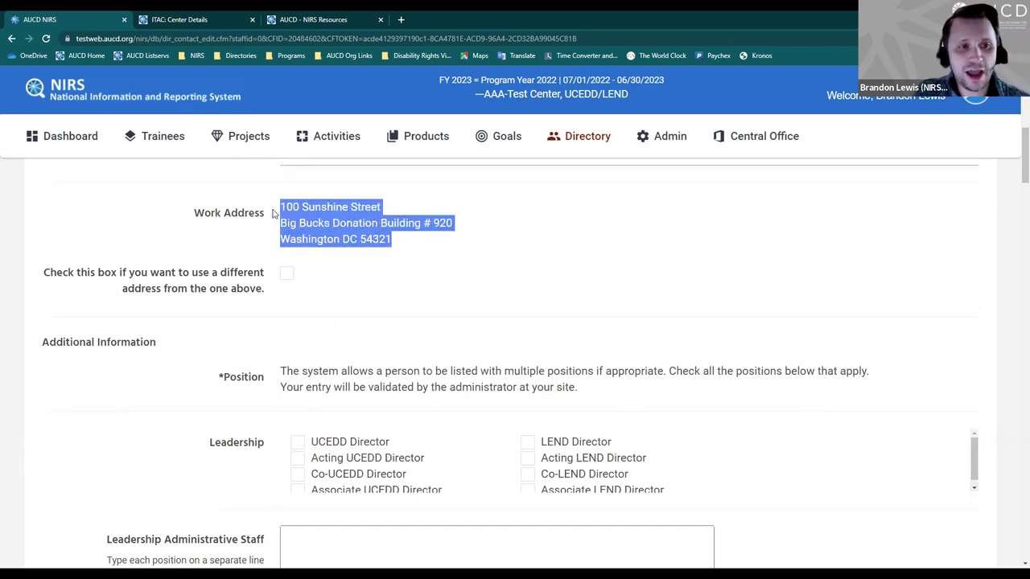
{"action": "left_click", "coordinate": [287, 208]}
{"action": "left_click_drag", "start_coordinate": [395, 249], "coordinate": [287, 207]}
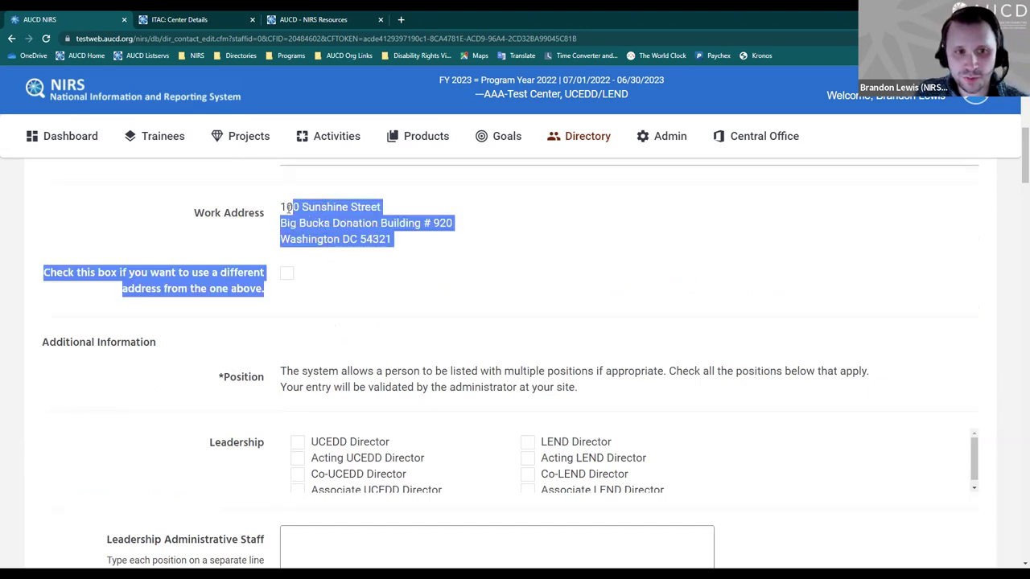
{"action": "left_click", "coordinate": [287, 208]}
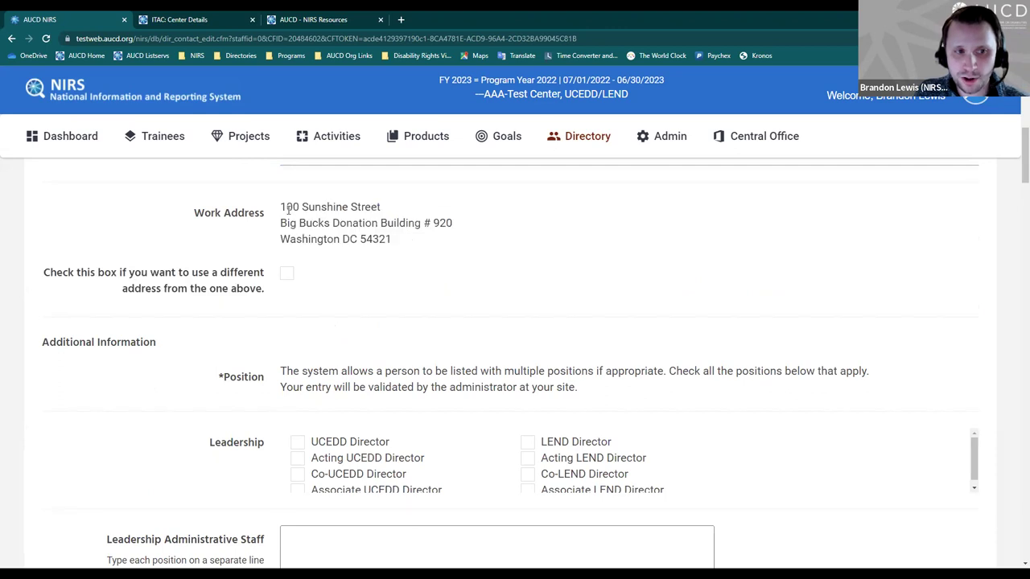
{"action": "left_click", "coordinate": [286, 277]}
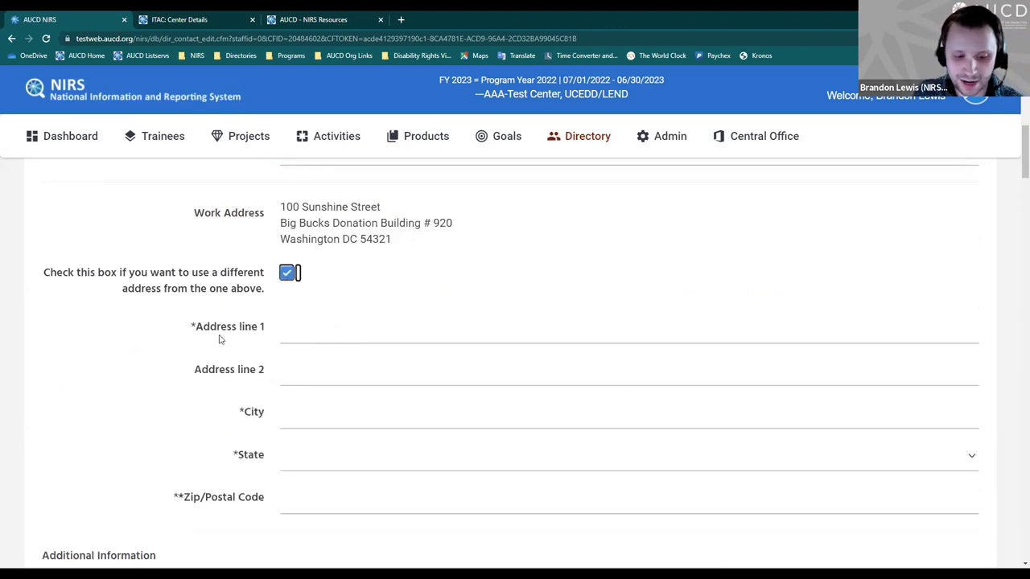
{"action": "left_click", "coordinate": [286, 274]}
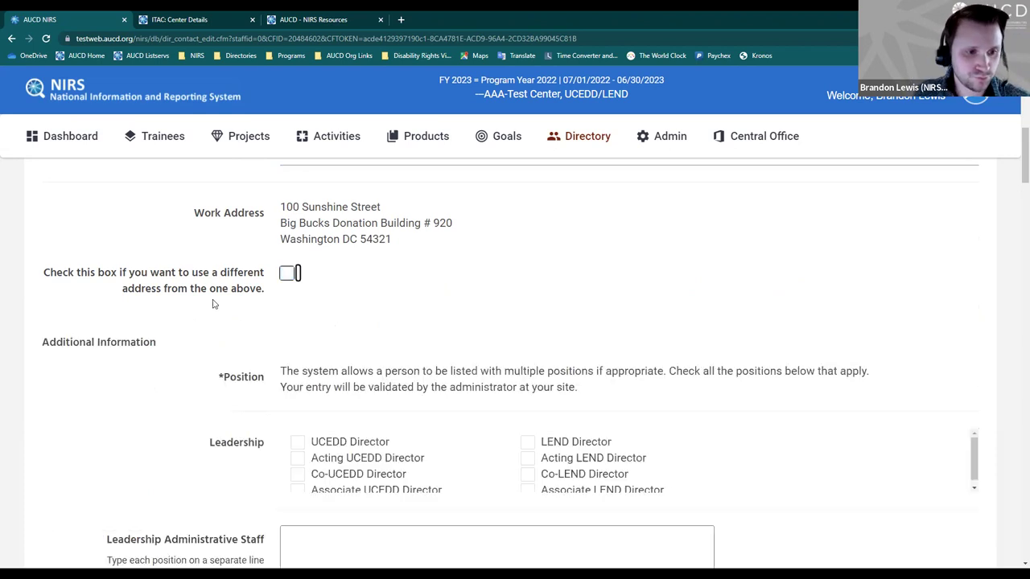
{"action": "scroll", "coordinate": [214, 298], "scroll_direction": "down", "scroll_amount": 2}
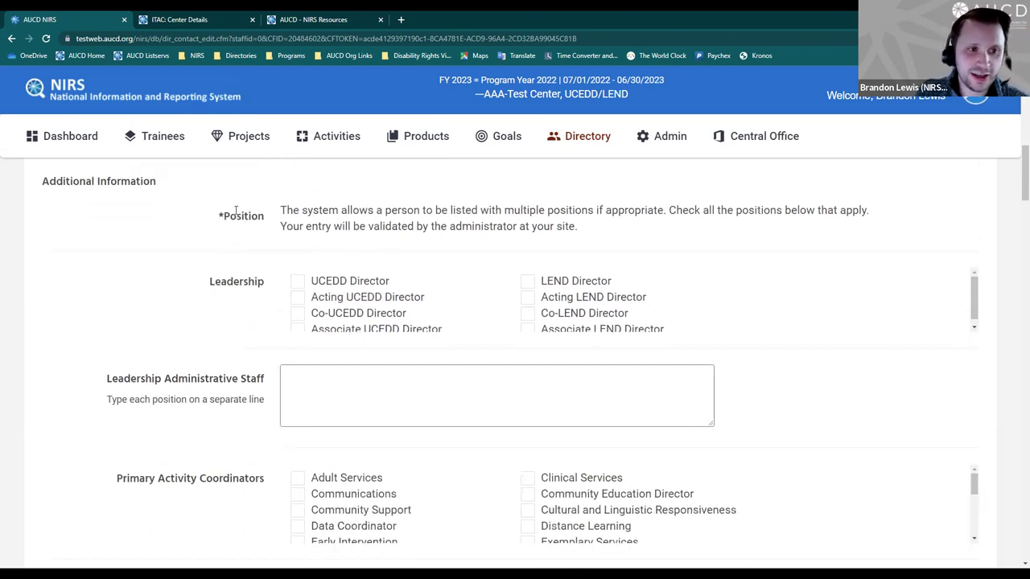
- Browse the Primary Activity and Discipline Coordinators lists and tick Public Health as discipline coordinator
{"action": "scroll", "coordinate": [329, 242], "scroll_direction": "down", "scroll_amount": 1}
{"action": "scroll", "coordinate": [329, 241], "scroll_direction": "up", "scroll_amount": 1}
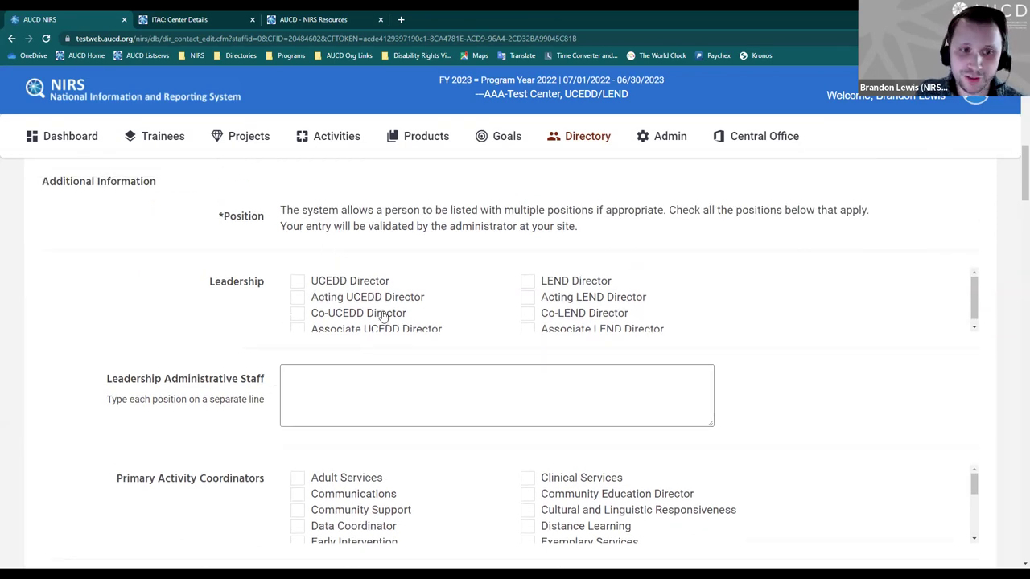
{"action": "scroll", "coordinate": [425, 297], "scroll_direction": "down", "scroll_amount": 1}
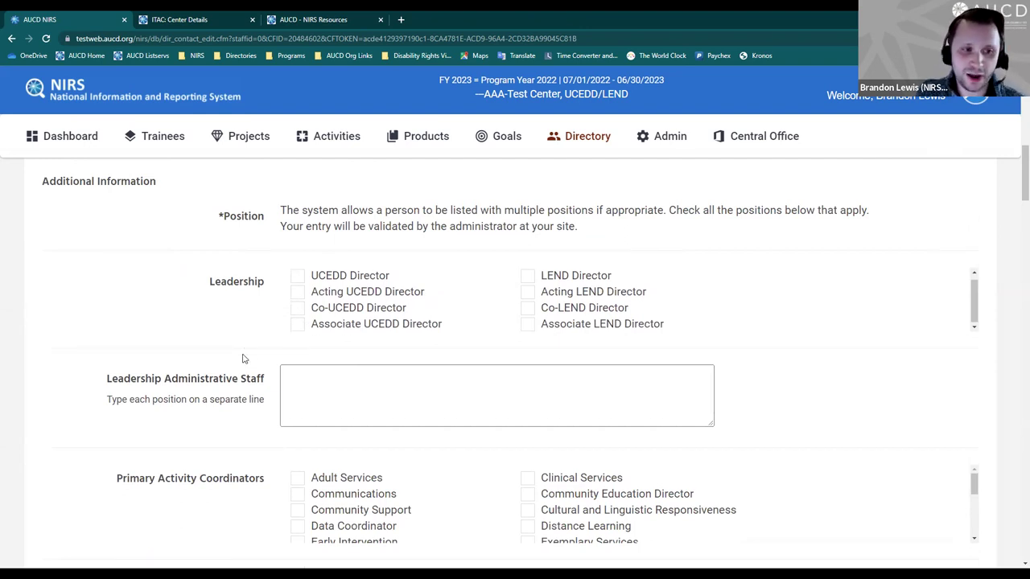
{"action": "scroll", "coordinate": [244, 359], "scroll_direction": "down", "scroll_amount": 1}
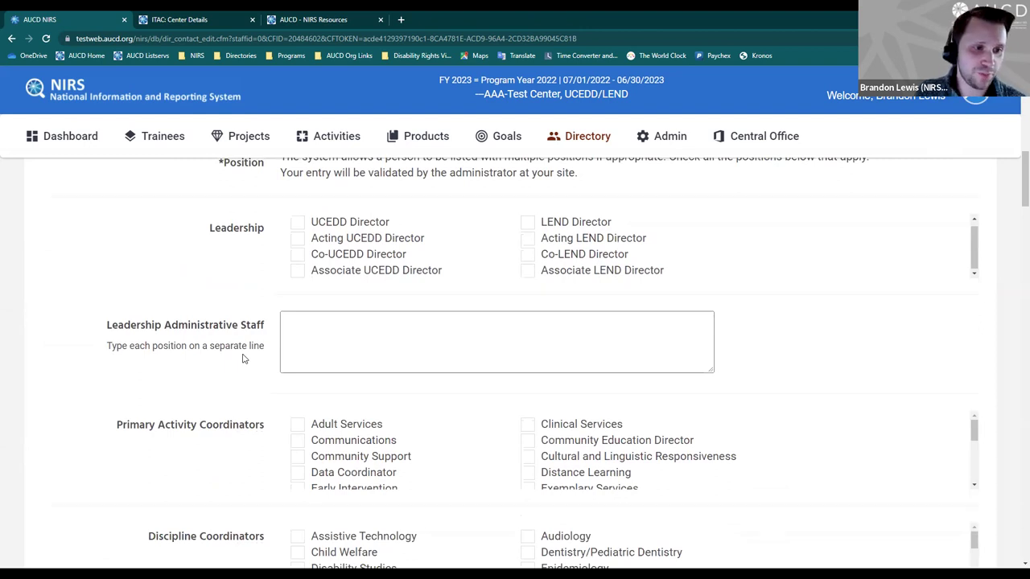
{"action": "scroll", "coordinate": [244, 359], "scroll_direction": "down", "scroll_amount": 2}
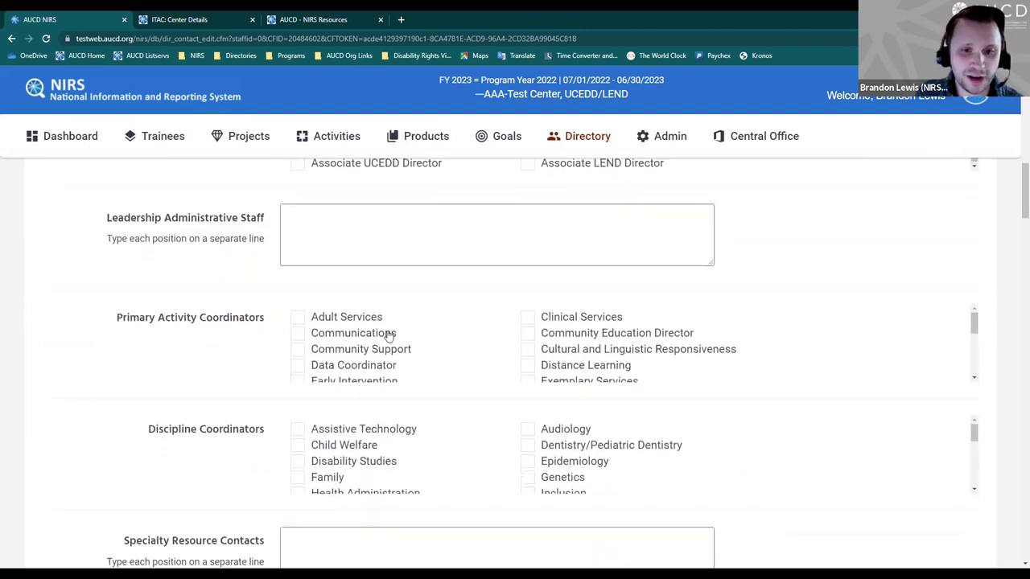
{"action": "scroll", "coordinate": [388, 336], "scroll_direction": "down", "scroll_amount": 5}
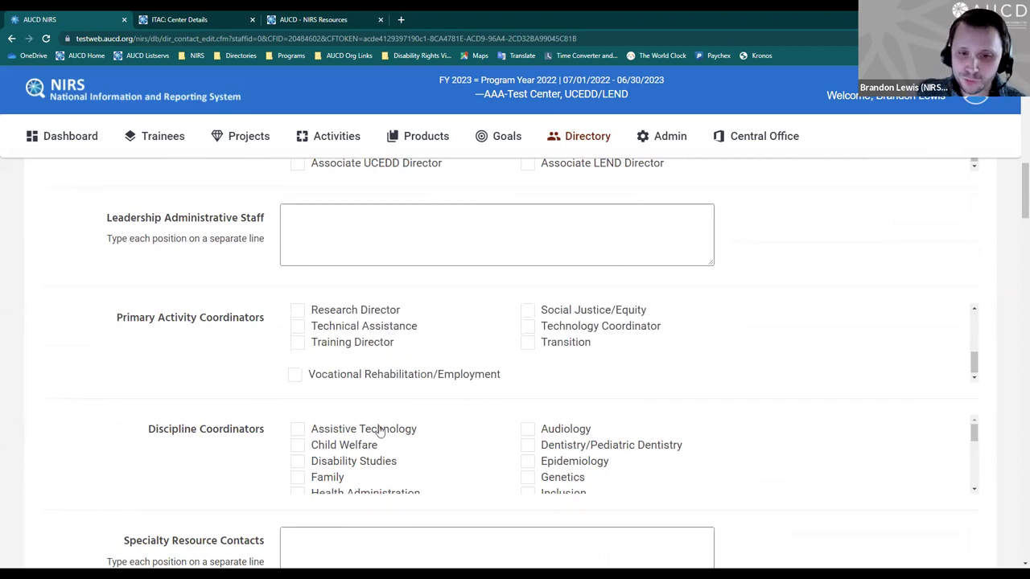
{"action": "scroll", "coordinate": [380, 431], "scroll_direction": "down", "scroll_amount": 3}
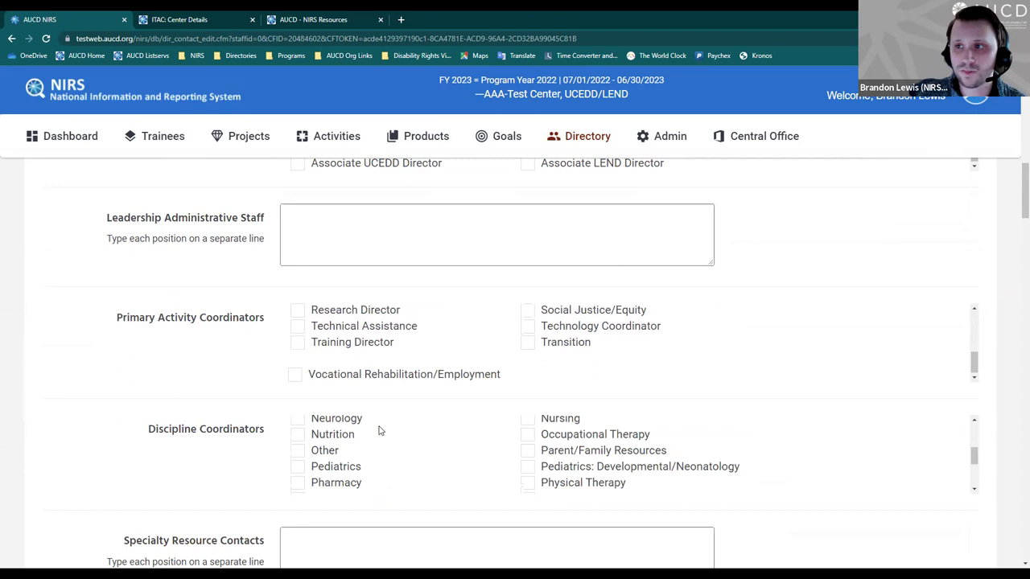
{"action": "scroll", "coordinate": [381, 431], "scroll_direction": "down", "scroll_amount": 3}
{"action": "scroll", "coordinate": [379, 426], "scroll_direction": "up", "scroll_amount": 1}
{"action": "scroll", "coordinate": [379, 425], "scroll_direction": "down", "scroll_amount": 1}
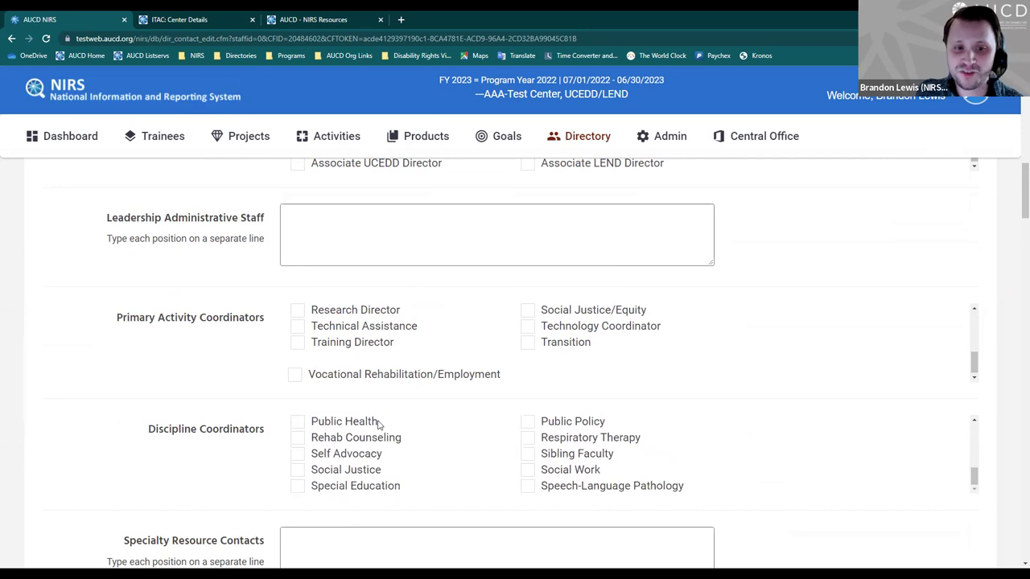
{"action": "scroll", "coordinate": [372, 350], "scroll_direction": "up", "scroll_amount": 5}
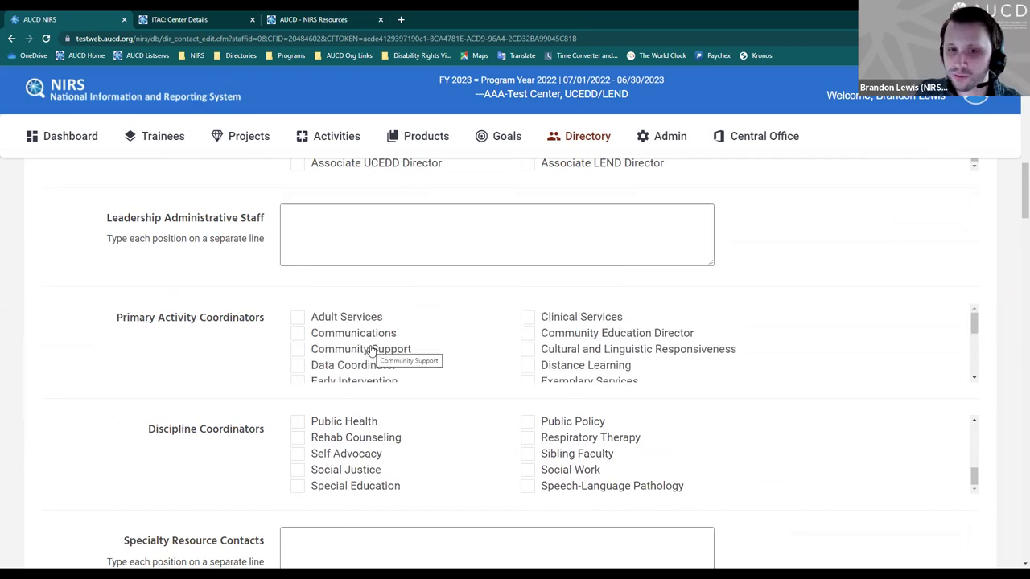
{"action": "scroll", "coordinate": [372, 352], "scroll_direction": "down", "scroll_amount": 5}
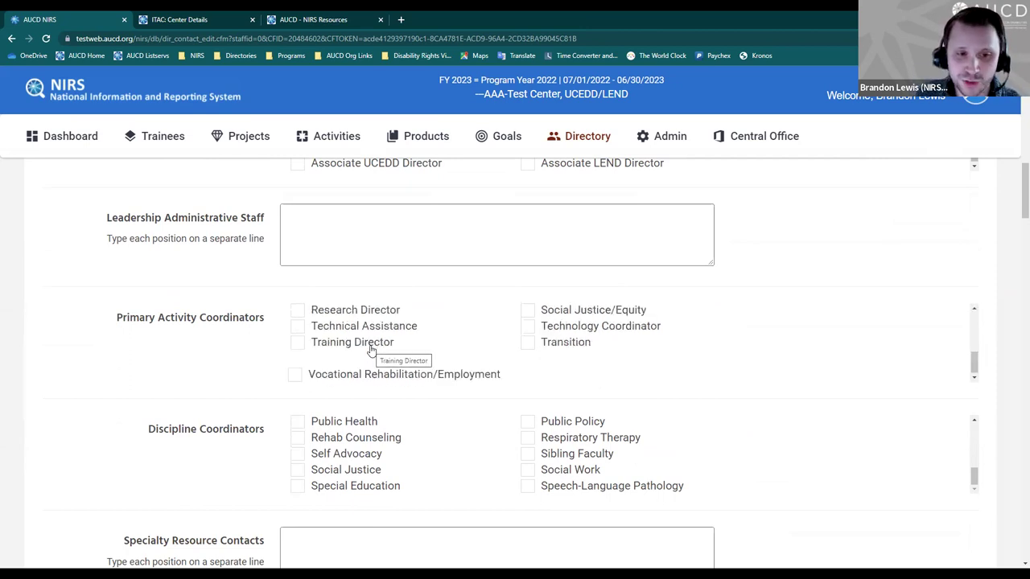
{"action": "scroll", "coordinate": [372, 352], "scroll_direction": "up", "scroll_amount": 5}
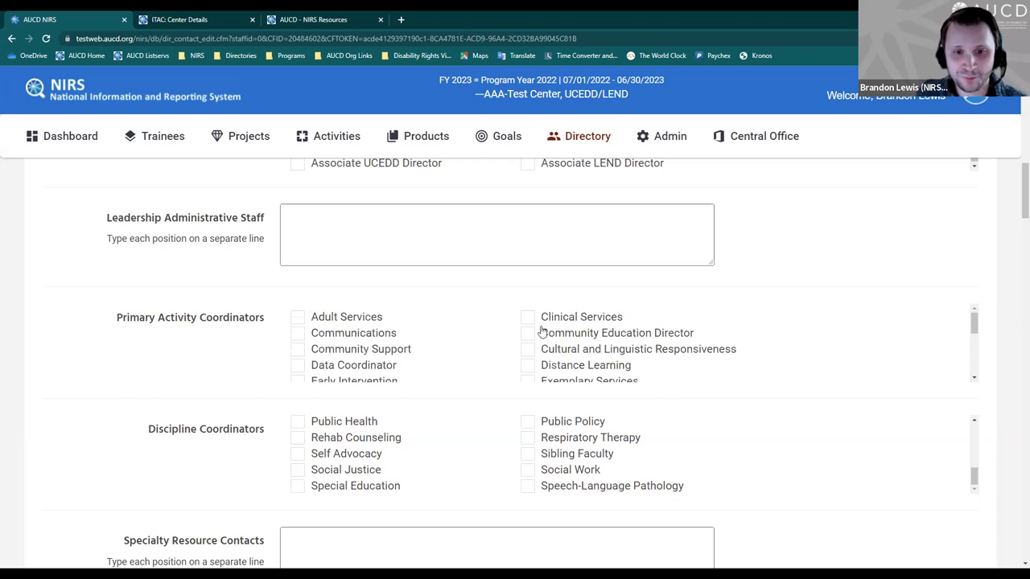
{"action": "scroll", "coordinate": [545, 333], "scroll_direction": "down", "scroll_amount": 5}
{"action": "scroll", "coordinate": [438, 458], "scroll_direction": "down", "scroll_amount": 2}
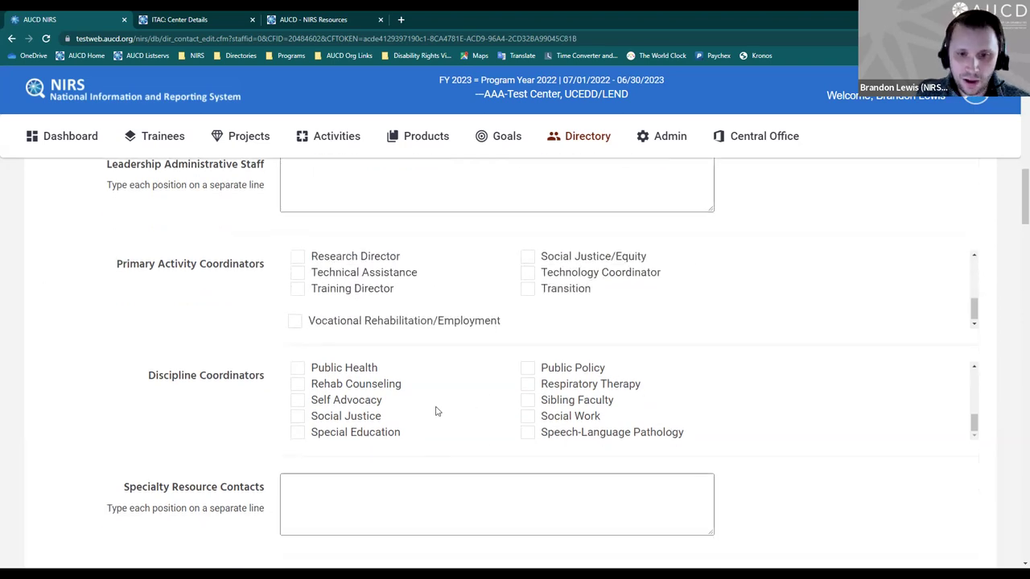
{"action": "scroll", "coordinate": [586, 432], "scroll_direction": "up", "scroll_amount": 2}
{"action": "scroll", "coordinate": [585, 432], "scroll_direction": "up", "scroll_amount": 6}
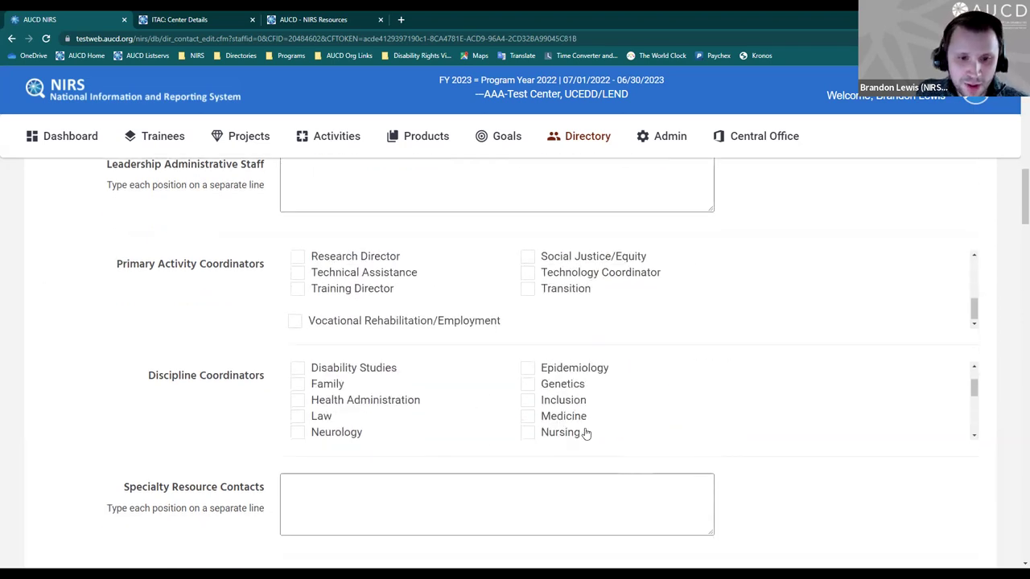
{"action": "scroll", "coordinate": [585, 432], "scroll_direction": "up", "scroll_amount": 2}
{"action": "scroll", "coordinate": [584, 429], "scroll_direction": "down", "scroll_amount": 3}
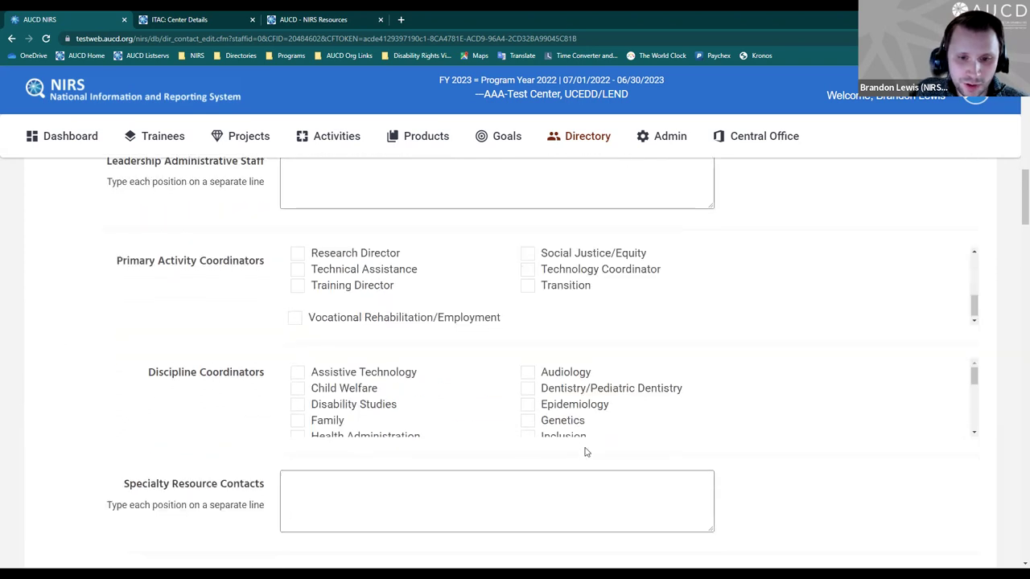
{"action": "scroll", "coordinate": [581, 331], "scroll_direction": "down", "scroll_amount": 2}
{"action": "scroll", "coordinate": [567, 334], "scroll_direction": "down", "scroll_amount": 2}
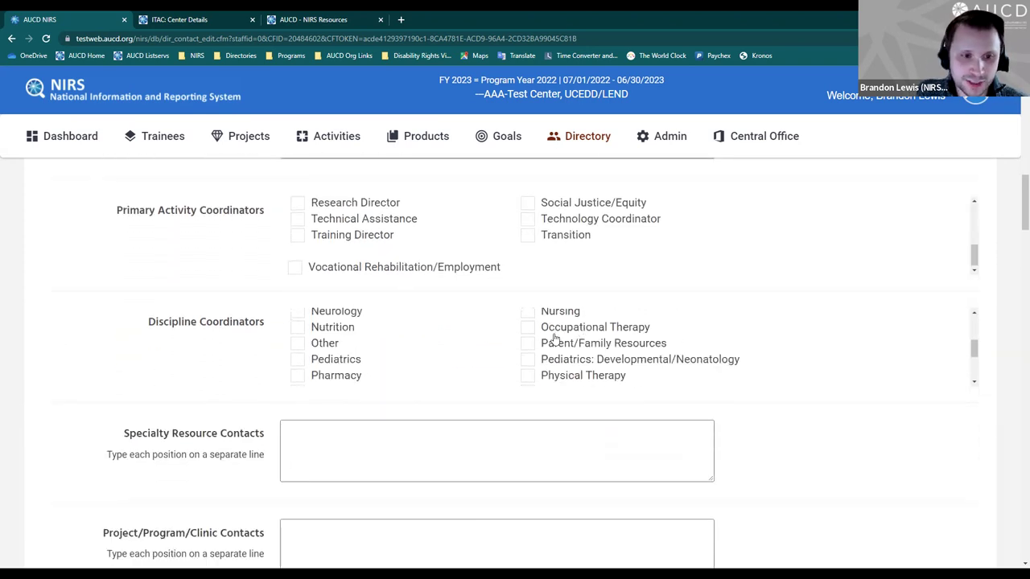
{"action": "scroll", "coordinate": [552, 338], "scroll_direction": "down", "scroll_amount": 2}
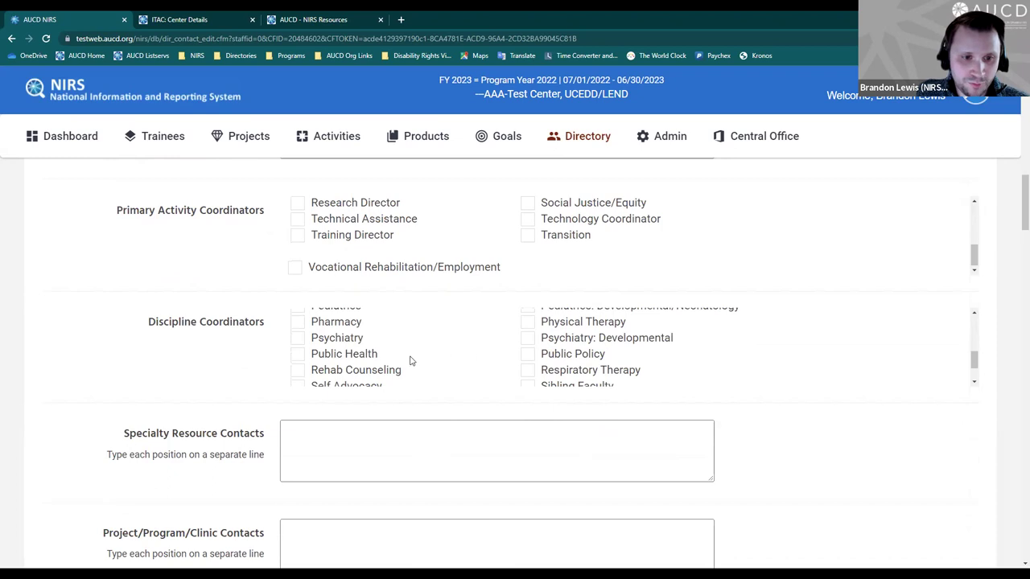
{"action": "left_click", "coordinate": [296, 355]}
- Click into Specialty Resource Contacts, then open the Primary Discipline list
{"action": "scroll", "coordinate": [241, 338], "scroll_direction": "down", "scroll_amount": 2}
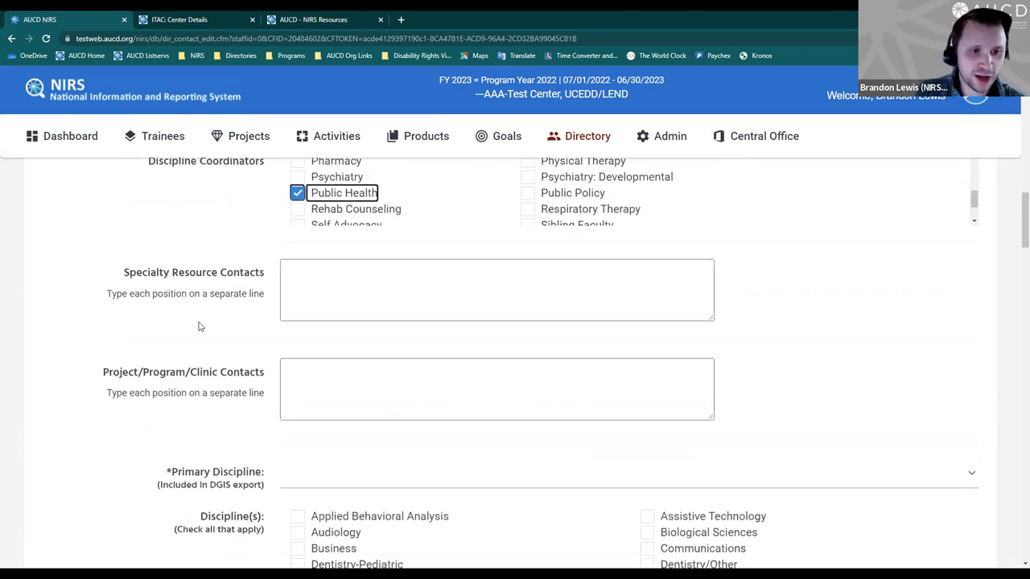
{"action": "left_click", "coordinate": [322, 288]}
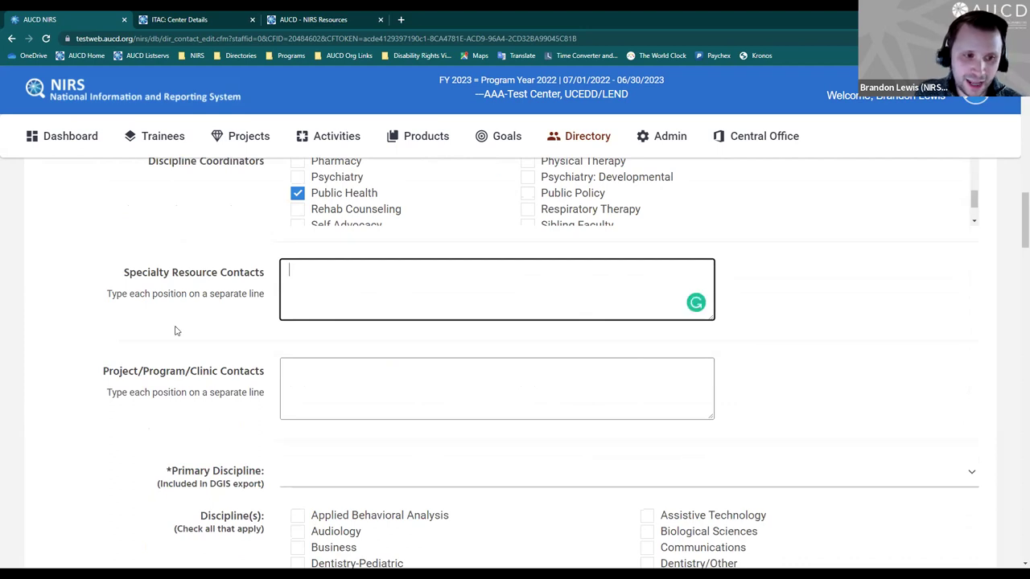
{"action": "scroll", "coordinate": [176, 331], "scroll_direction": "down", "scroll_amount": 1}
{"action": "scroll", "coordinate": [175, 331], "scroll_direction": "down", "scroll_amount": 3}
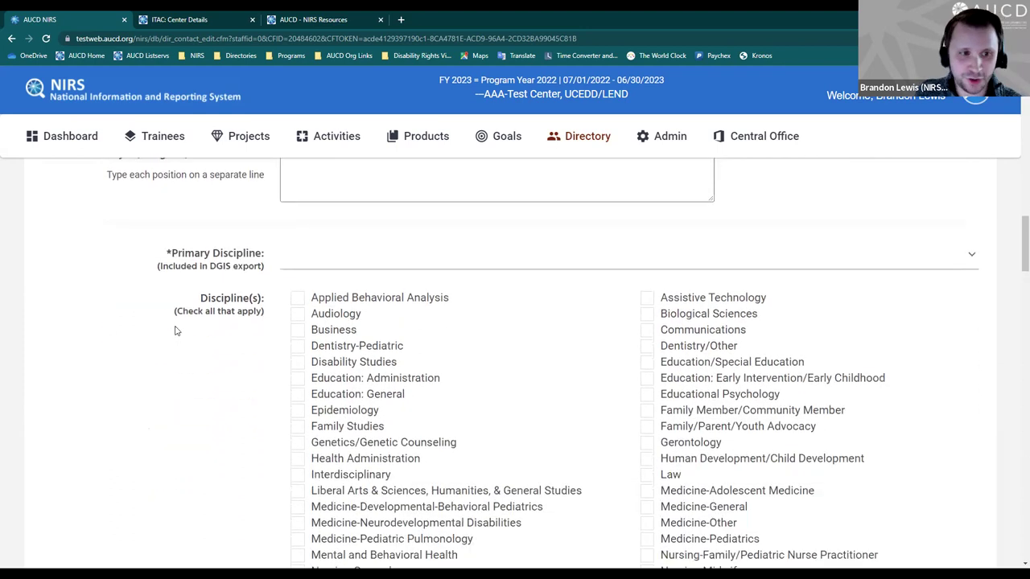
{"action": "left_click", "coordinate": [336, 207]}
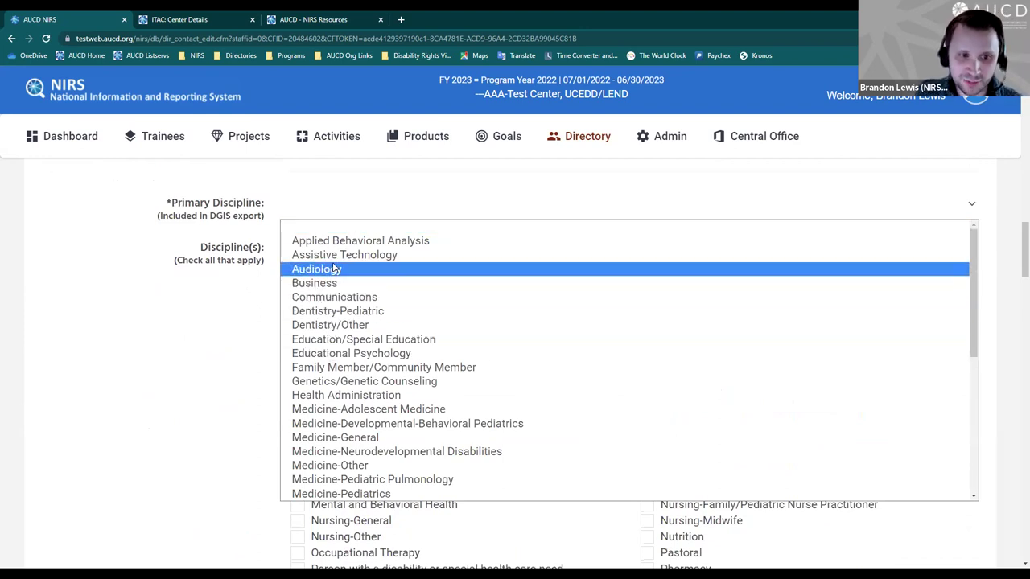
- Choose Public Health as primary discipline, ticking then unticking Epidemiology under Discipline(s)
{"action": "scroll", "coordinate": [334, 270], "scroll_direction": "down", "scroll_amount": 3}
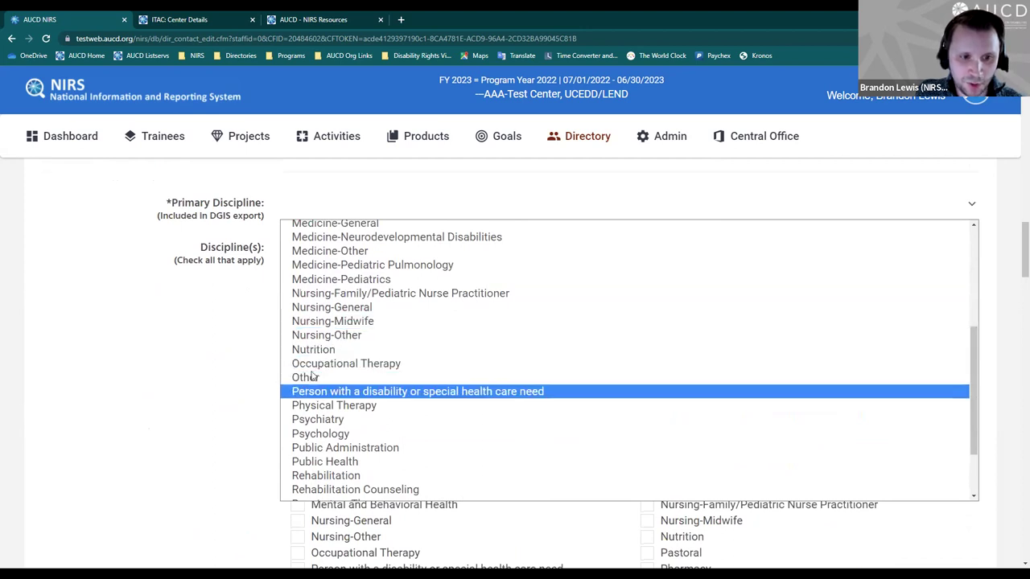
{"action": "left_click", "coordinate": [320, 463]}
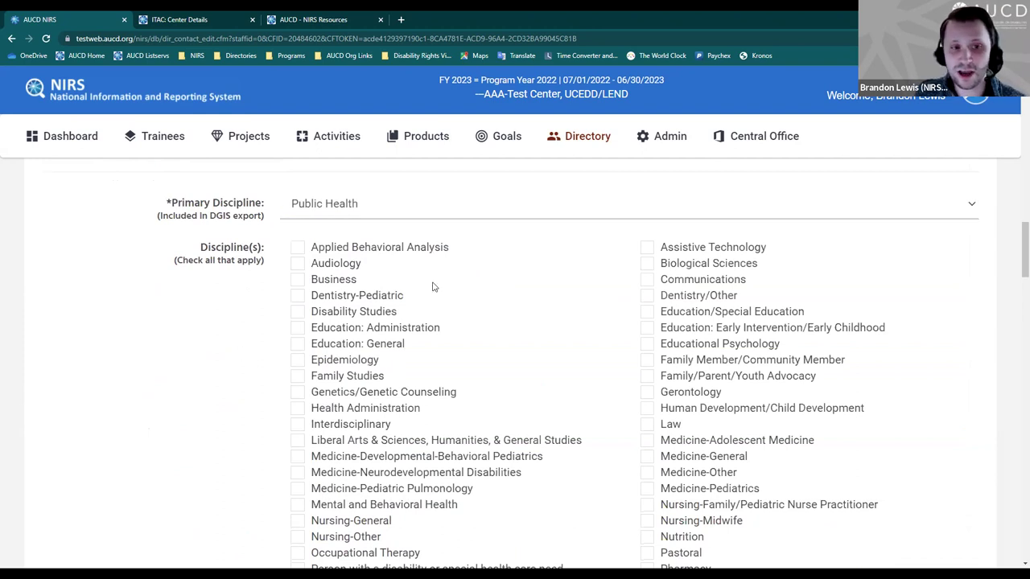
{"action": "scroll", "coordinate": [432, 287], "scroll_direction": "down", "scroll_amount": 3}
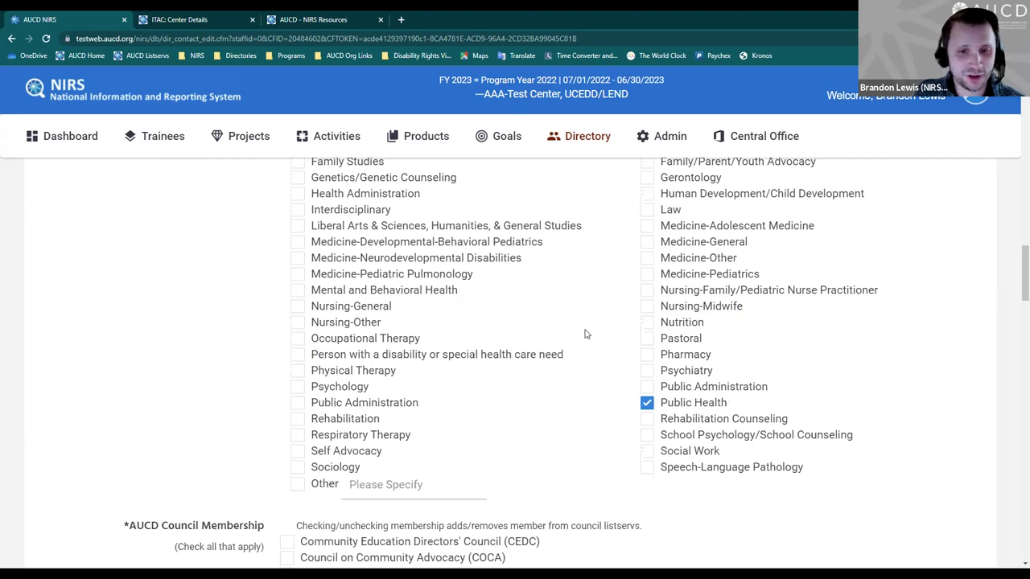
{"action": "scroll", "coordinate": [502, 368], "scroll_direction": "up", "scroll_amount": 3}
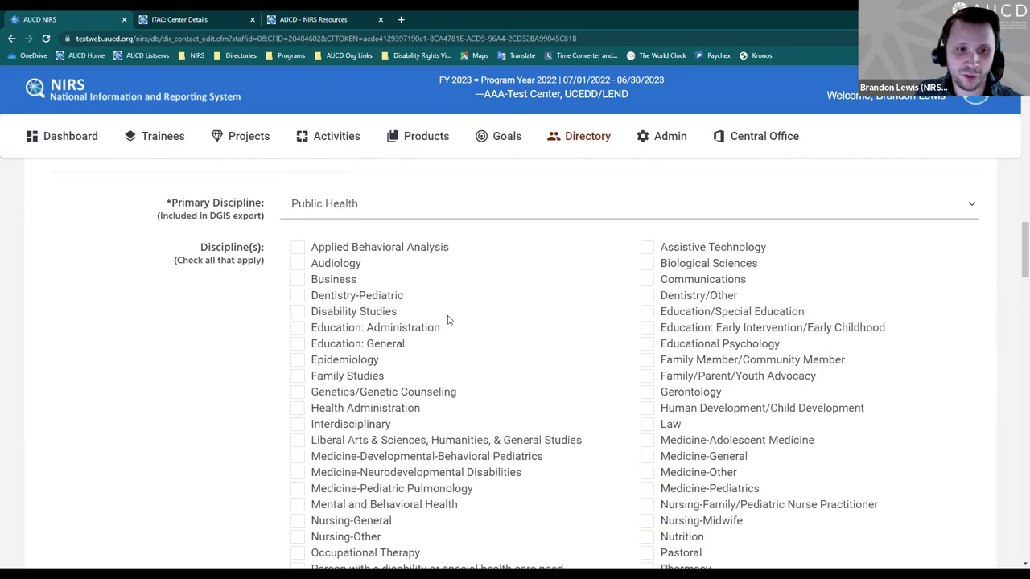
{"action": "scroll", "coordinate": [448, 320], "scroll_direction": "down", "scroll_amount": 3}
{"action": "scroll", "coordinate": [336, 308], "scroll_direction": "up", "scroll_amount": 1}
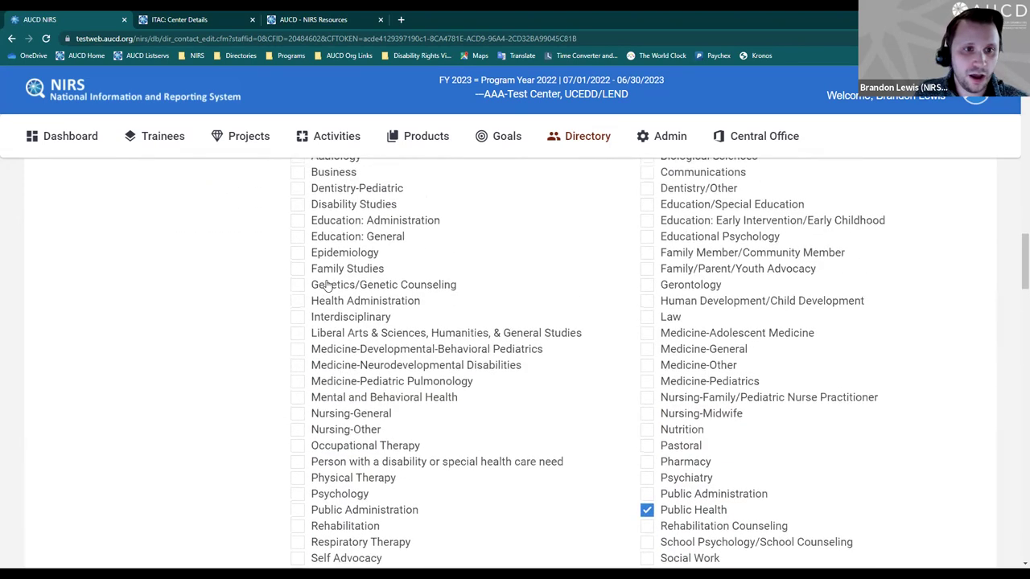
{"action": "left_click", "coordinate": [296, 256]}
{"action": "scroll", "coordinate": [241, 271], "scroll_direction": "down", "scroll_amount": 1}
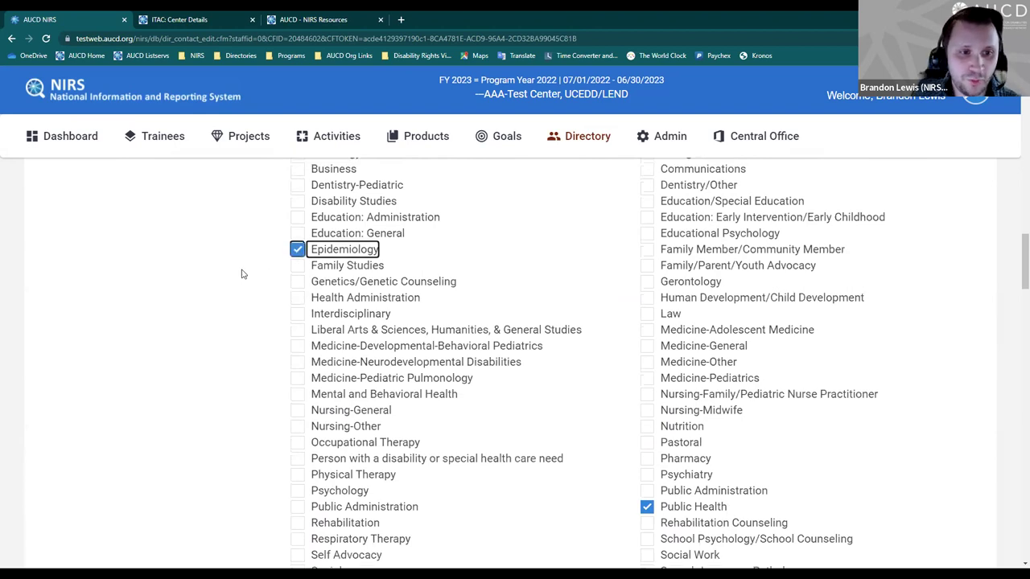
{"action": "left_click", "coordinate": [297, 199]}
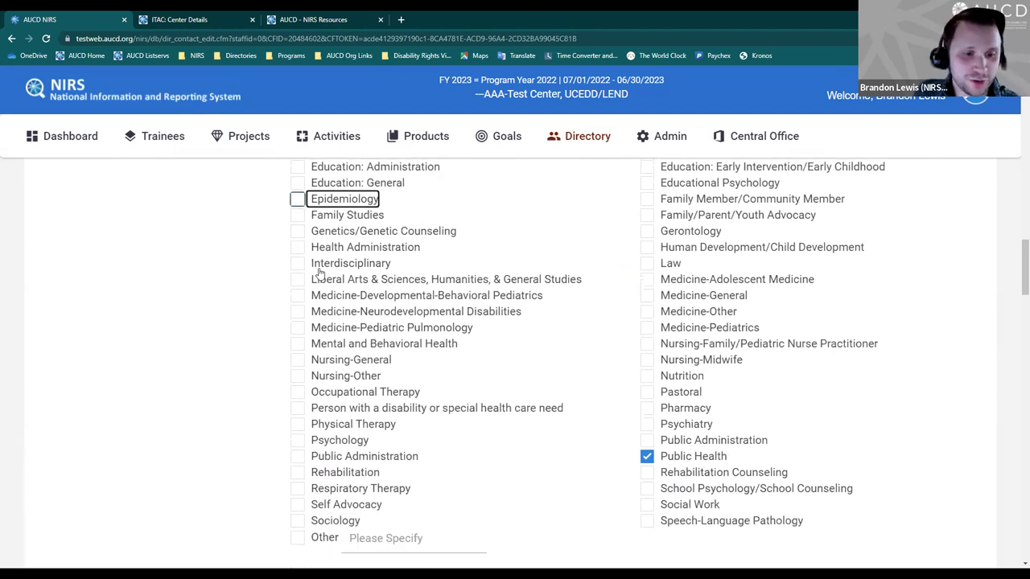
{"action": "scroll", "coordinate": [320, 271], "scroll_direction": "down", "scroll_amount": 3}
{"action": "scroll", "coordinate": [313, 274], "scroll_direction": "down", "scroll_amount": 2}
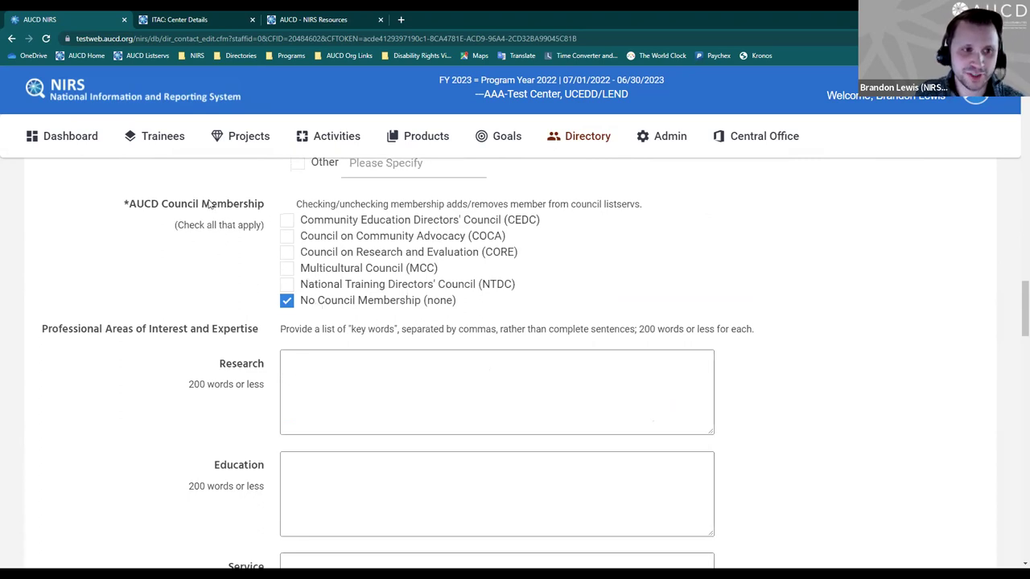
{"action": "scroll", "coordinate": [208, 302], "scroll_direction": "down", "scroll_amount": 4}
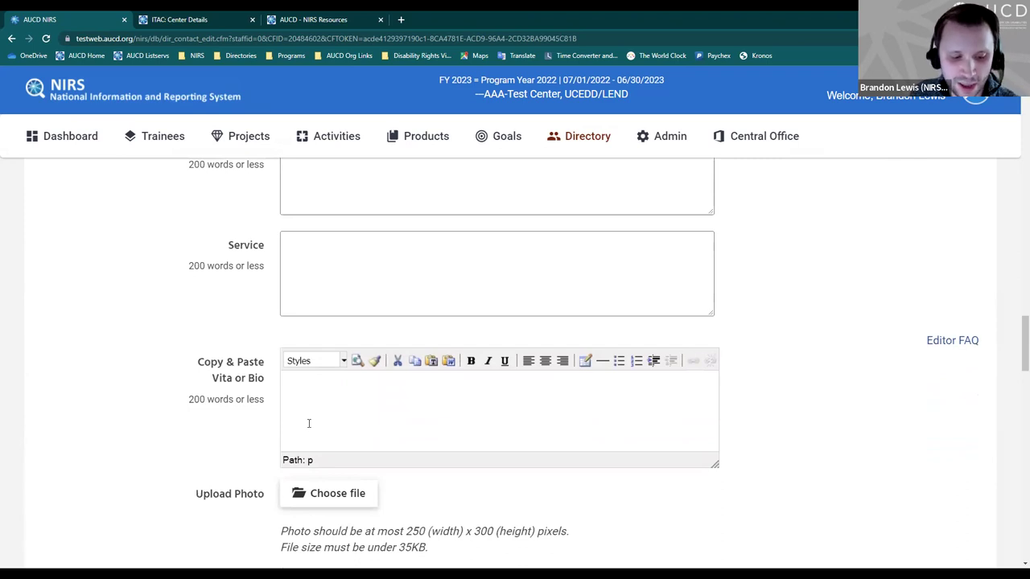
- Mark former MCHB trainee, gender Male, home language Yes Spanish, and English spoken Well
{"action": "scroll", "coordinate": [308, 423], "scroll_direction": "up", "scroll_amount": 3}
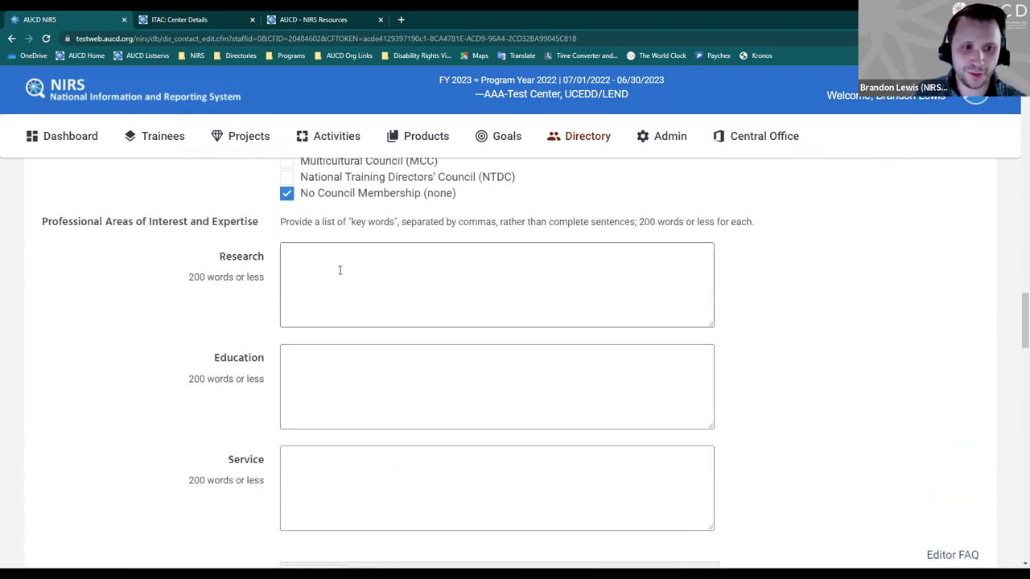
{"action": "scroll", "coordinate": [340, 271], "scroll_direction": "down", "scroll_amount": 3}
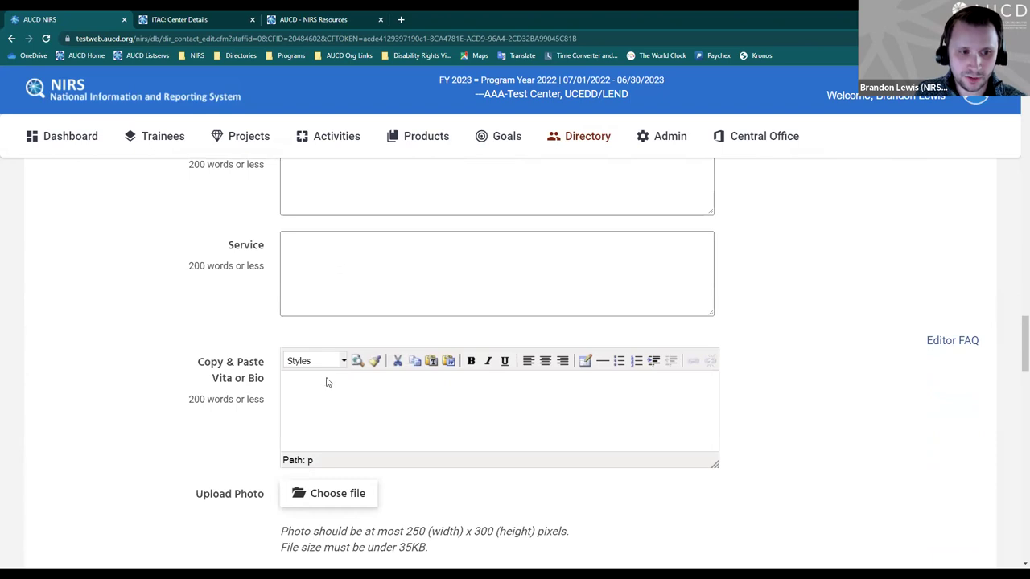
{"action": "scroll", "coordinate": [314, 391], "scroll_direction": "down", "scroll_amount": 5}
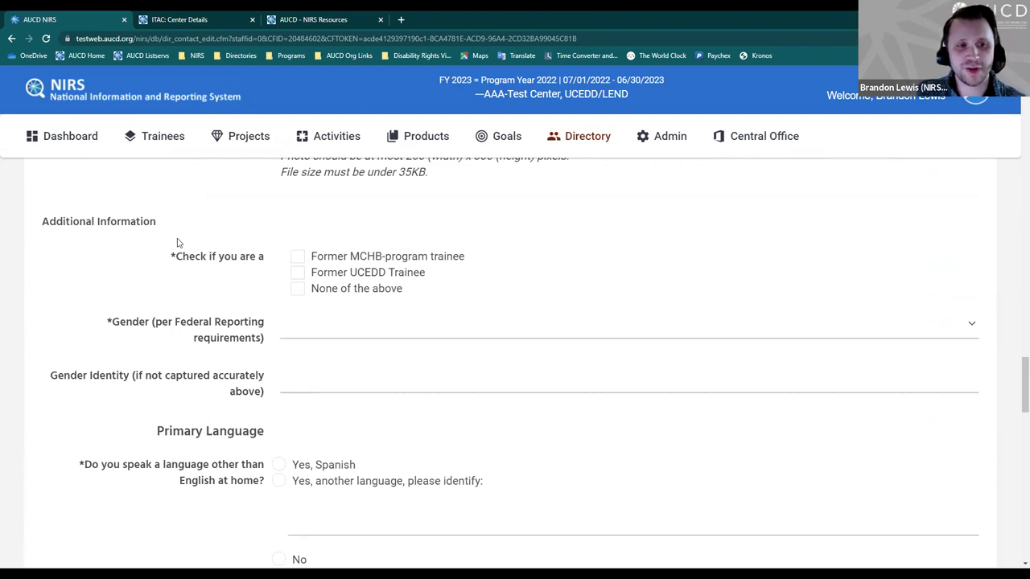
{"action": "left_click", "coordinate": [297, 257]}
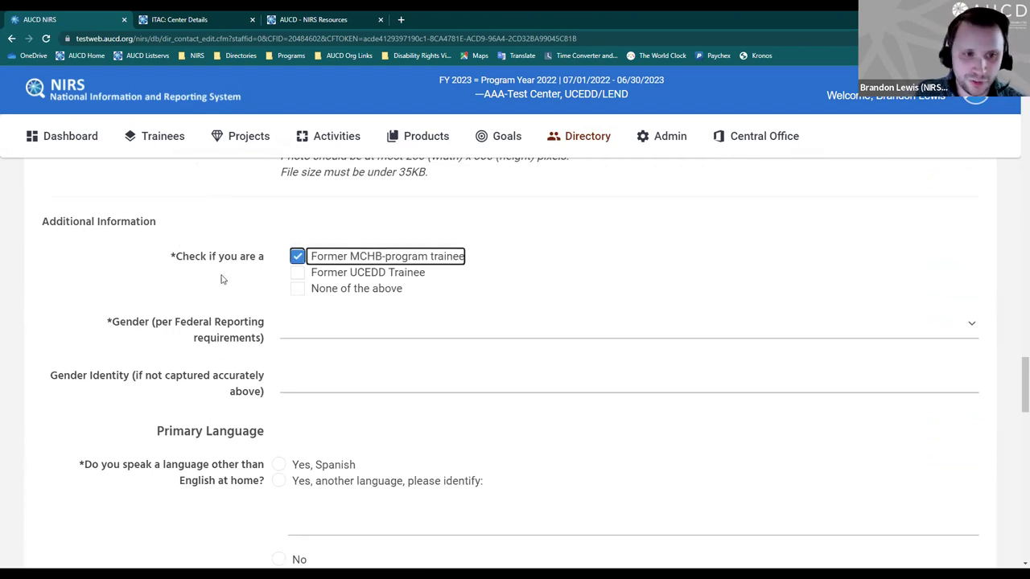
{"action": "left_click", "coordinate": [313, 330]}
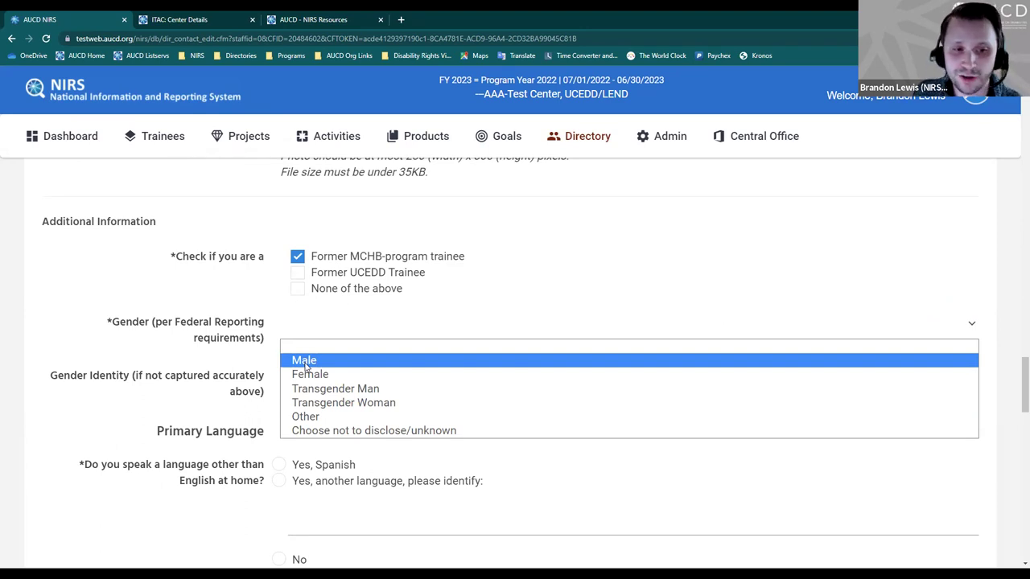
{"action": "left_click", "coordinate": [304, 360]}
{"action": "scroll", "coordinate": [272, 322], "scroll_direction": "down", "scroll_amount": 3}
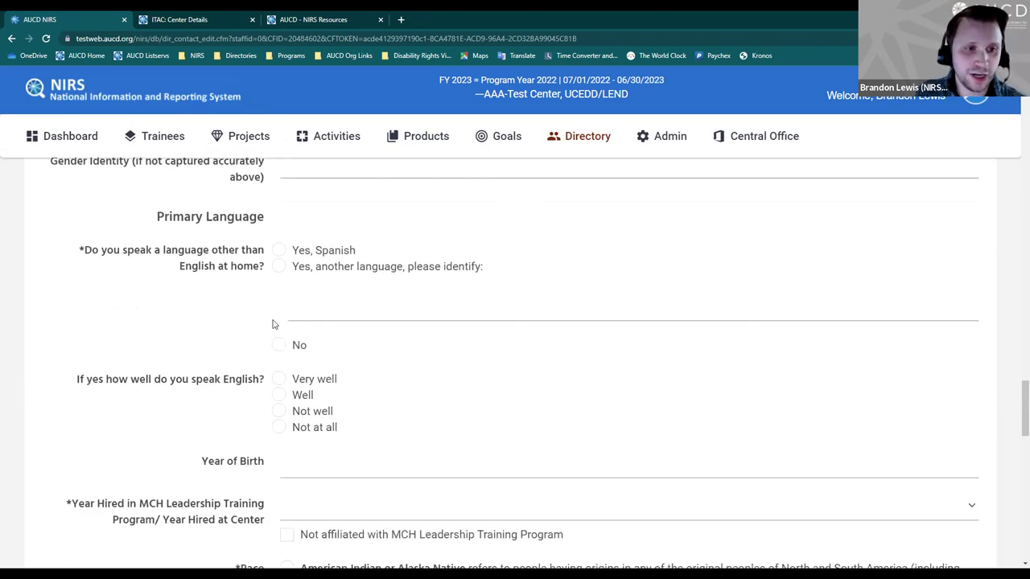
{"action": "left_click", "coordinate": [280, 252]}
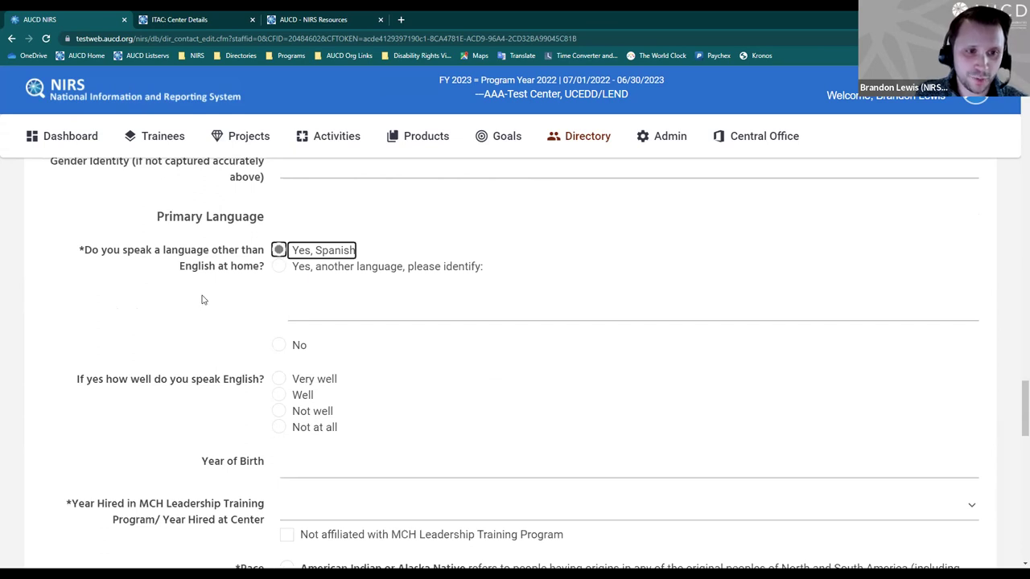
{"action": "scroll", "coordinate": [209, 305], "scroll_direction": "down", "scroll_amount": 2}
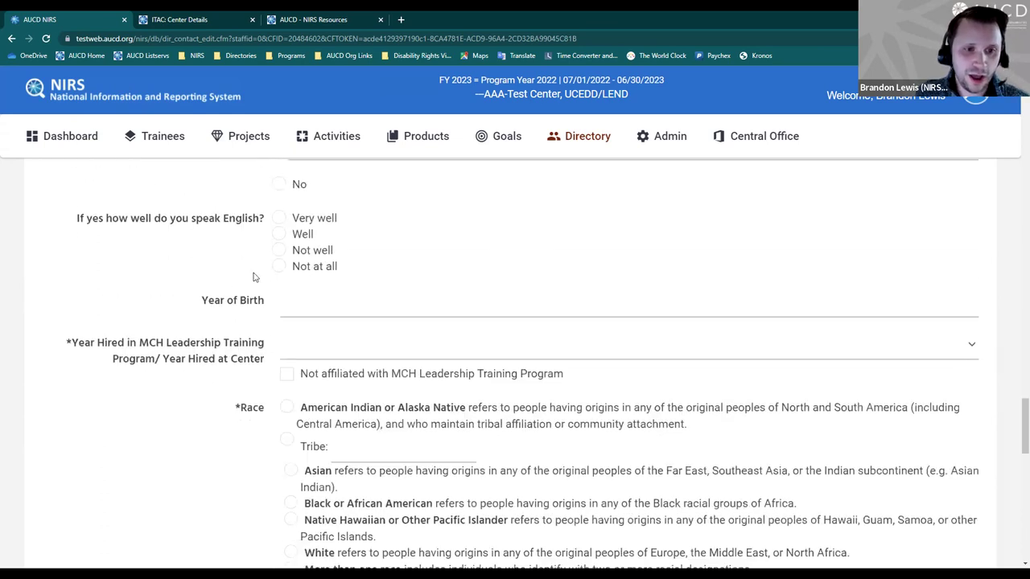
{"action": "left_click", "coordinate": [279, 235]}
- Set year hired 2022, American Indian or Alaska Native, Non Hispanic, Support Staff, disability relationship None
{"action": "left_click", "coordinate": [352, 296]}
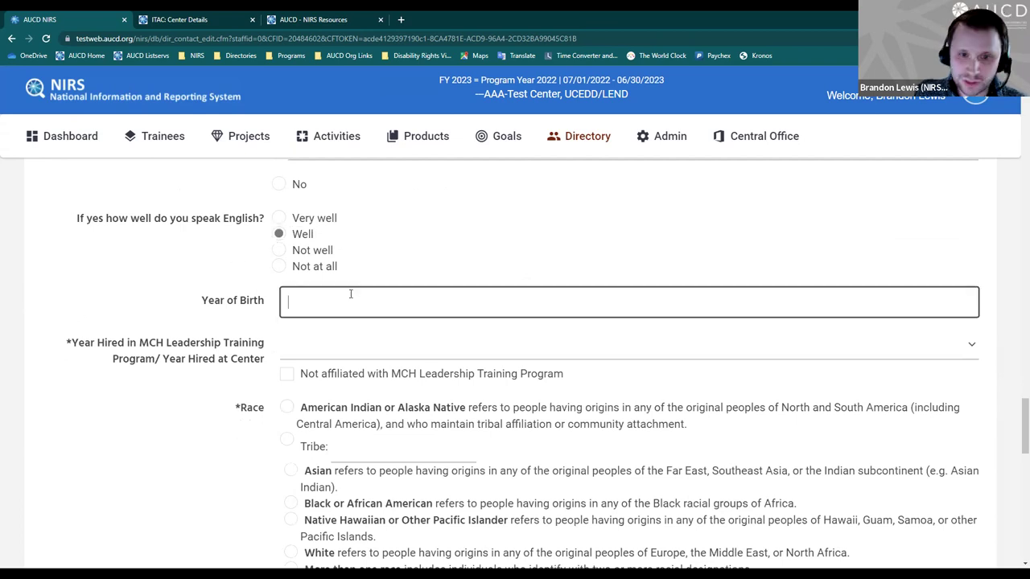
{"action": "left_click", "coordinate": [358, 298]}
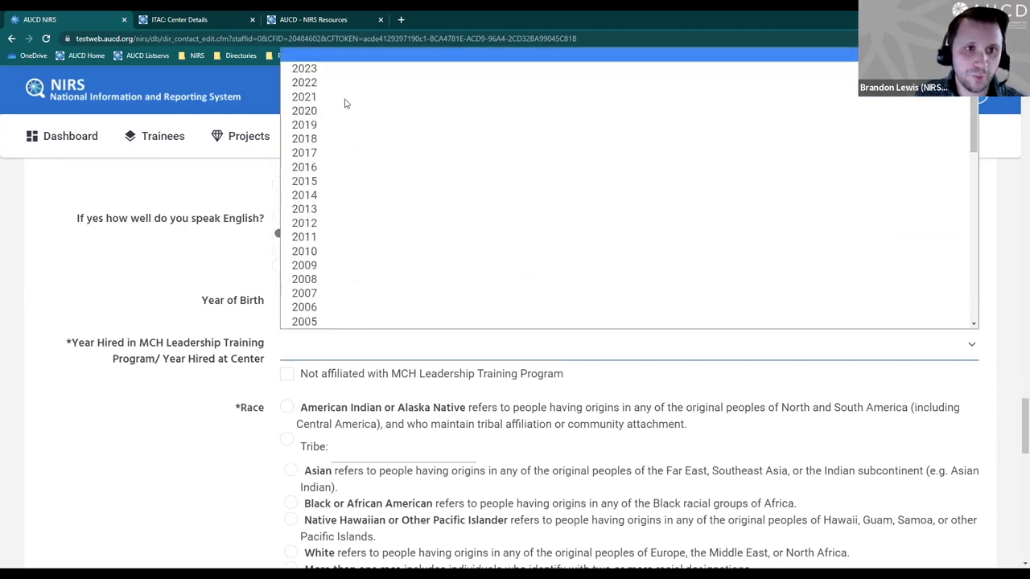
{"action": "left_click", "coordinate": [332, 81]}
{"action": "scroll", "coordinate": [289, 193], "scroll_direction": "down", "scroll_amount": 3}
{"action": "left_click", "coordinate": [287, 192]}
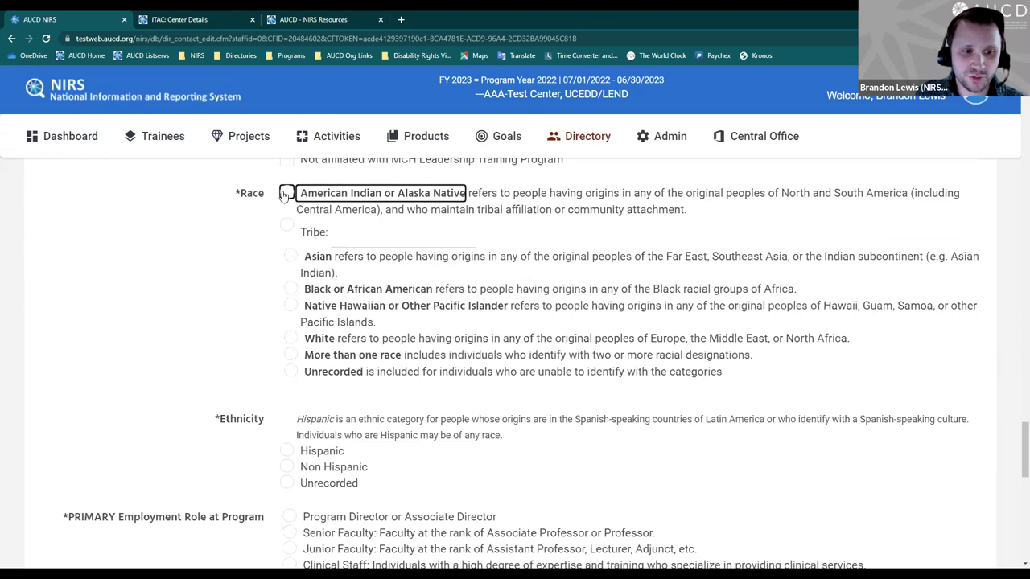
{"action": "left_click", "coordinate": [287, 467]}
{"action": "scroll", "coordinate": [233, 382], "scroll_direction": "down", "scroll_amount": 3}
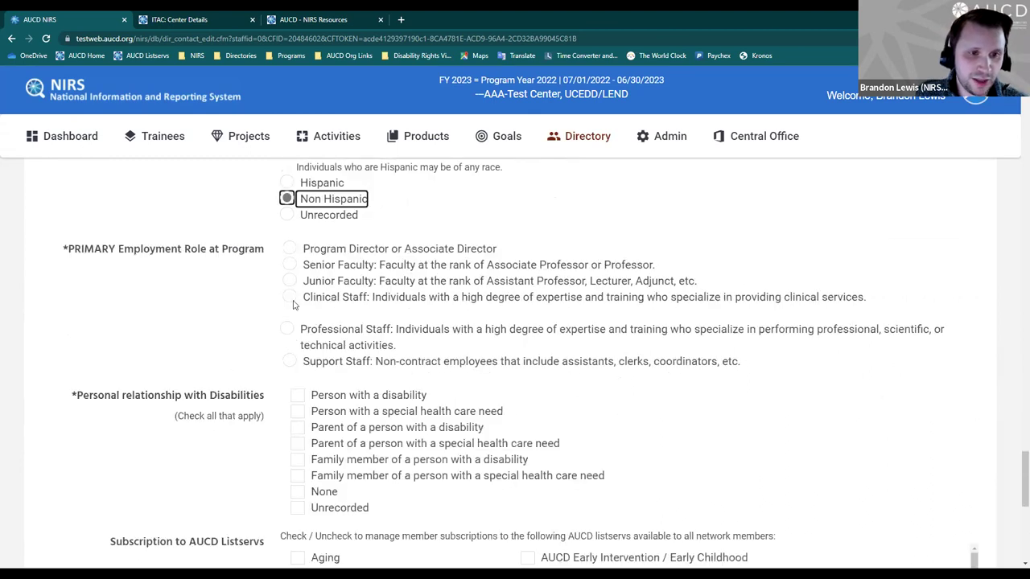
{"action": "left_click", "coordinate": [288, 361]}
{"action": "scroll", "coordinate": [274, 354], "scroll_direction": "down", "scroll_amount": 3}
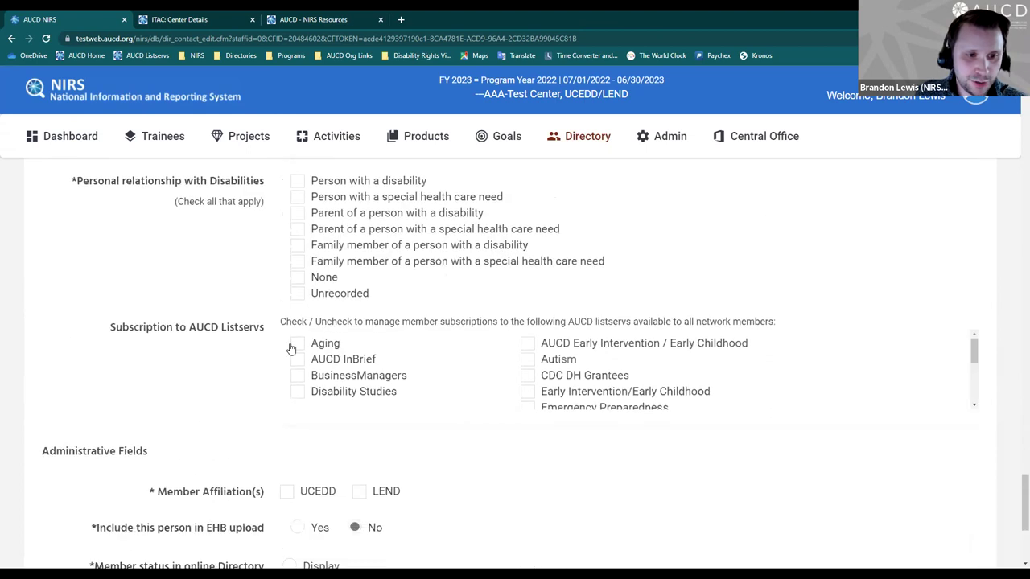
{"action": "left_click", "coordinate": [297, 276]}
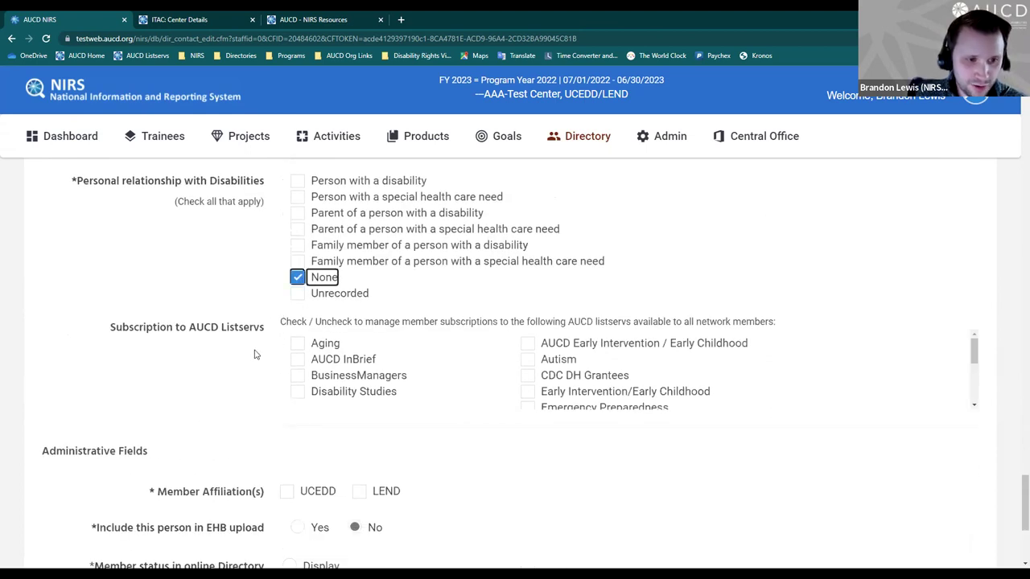
{"action": "scroll", "coordinate": [254, 353], "scroll_direction": "down", "scroll_amount": 2}
{"action": "scroll", "coordinate": [255, 354], "scroll_direction": "down", "scroll_amount": 1}
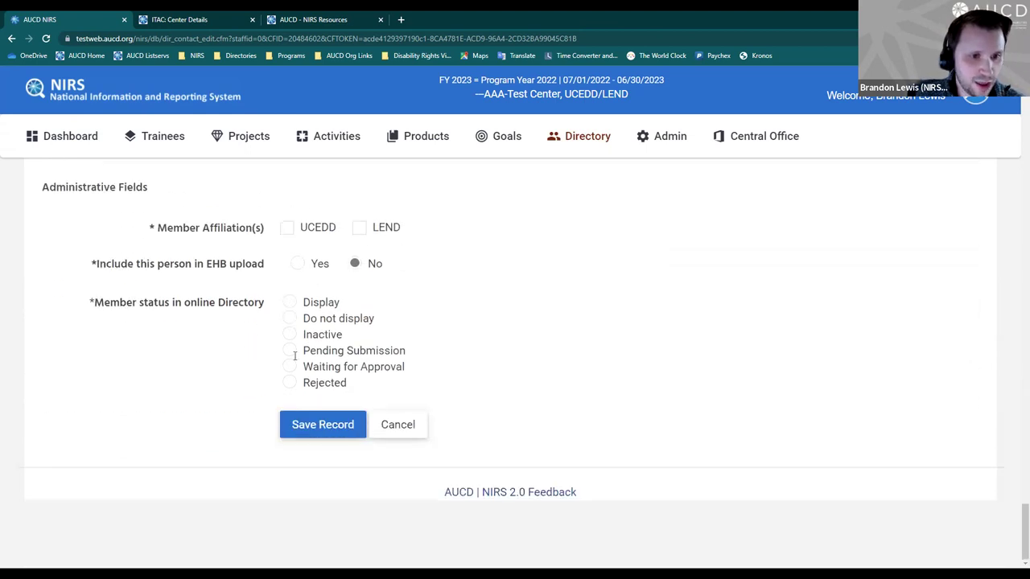
- Mark the member affiliation as LEND and set the directory status to Do not display
{"action": "left_click", "coordinate": [362, 228]}
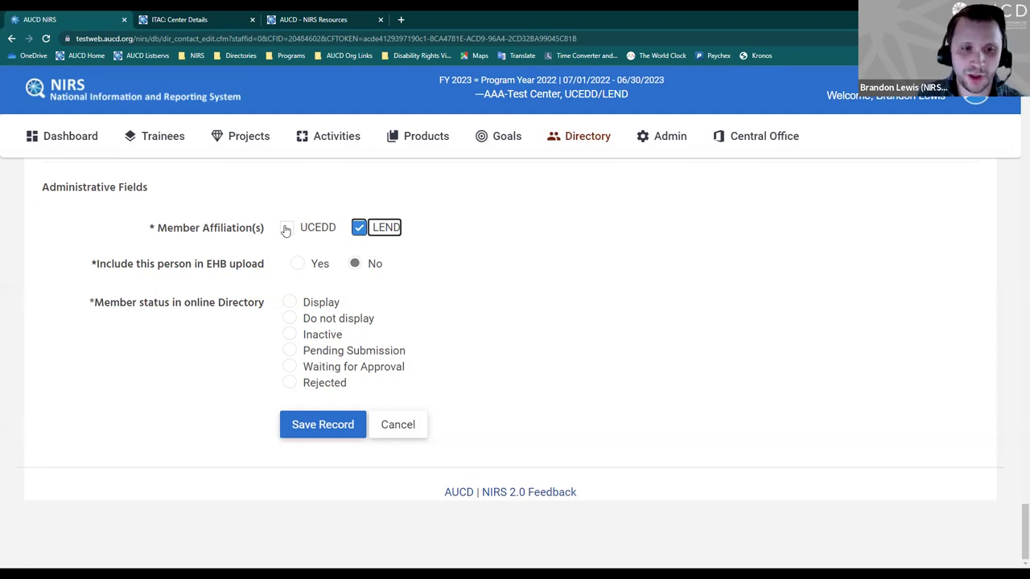
{"action": "left_click", "coordinate": [215, 353]}
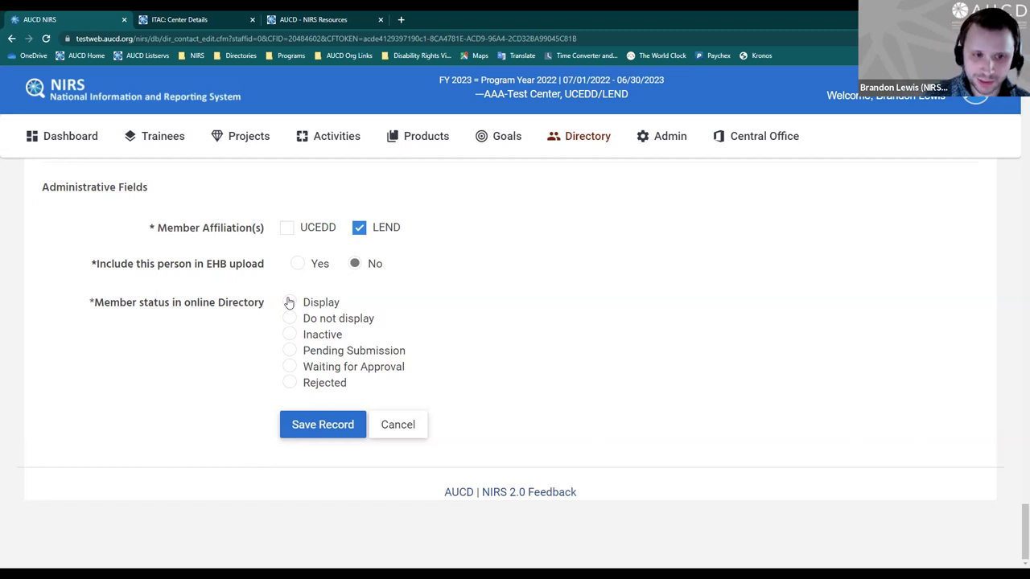
{"action": "left_click", "coordinate": [289, 318]}
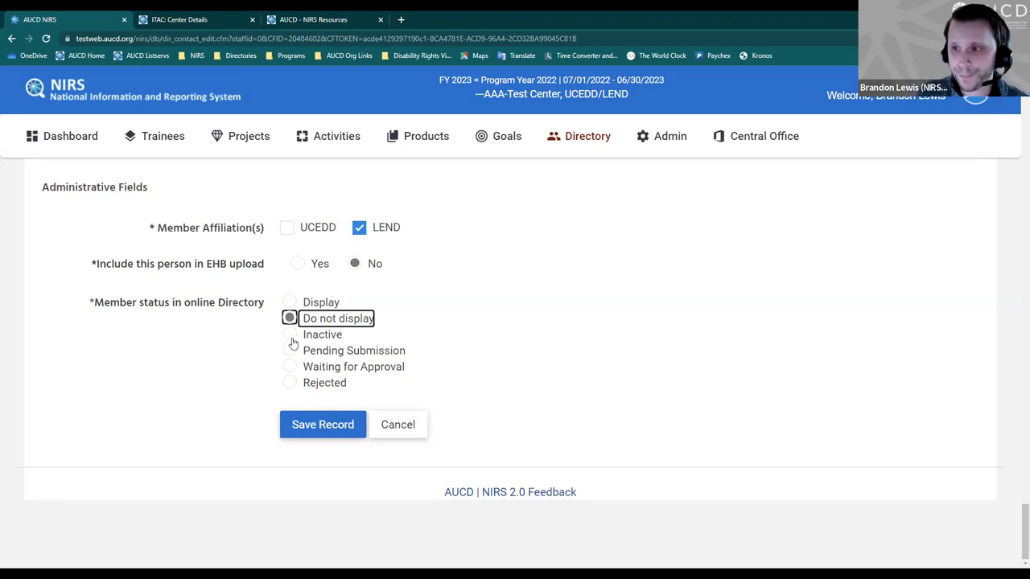
- Try Inactive and Pending Submission, settle on Waiting for Approval, and save the staff record
{"action": "left_click", "coordinate": [291, 341]}
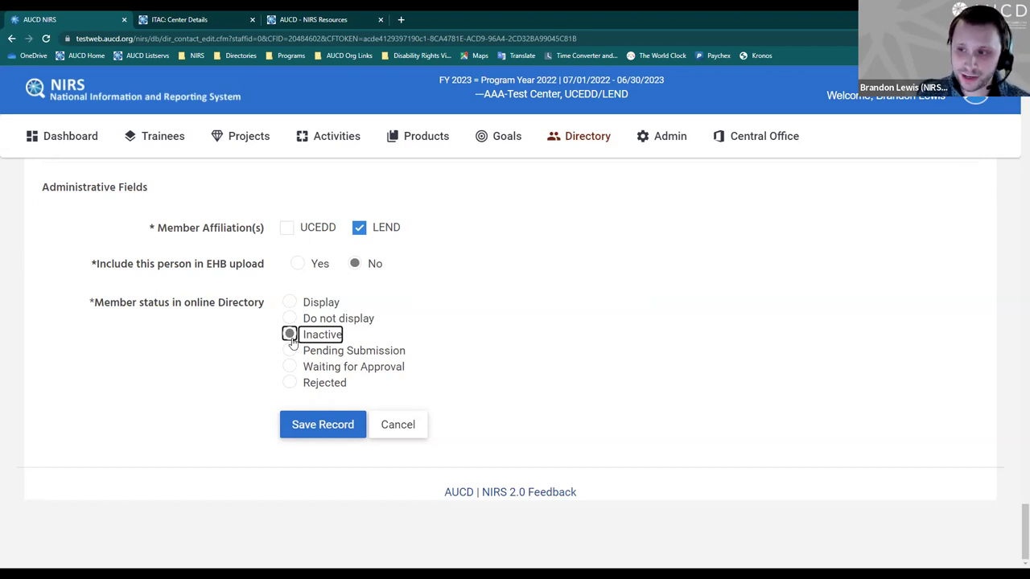
{"action": "left_click", "coordinate": [291, 359]}
{"action": "left_click", "coordinate": [289, 354]}
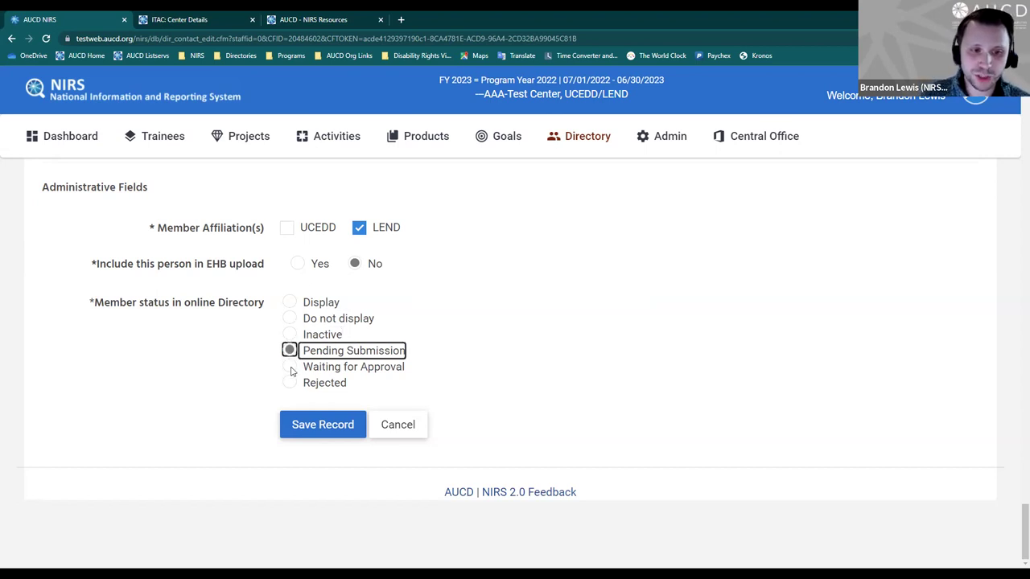
{"action": "left_click", "coordinate": [291, 370]}
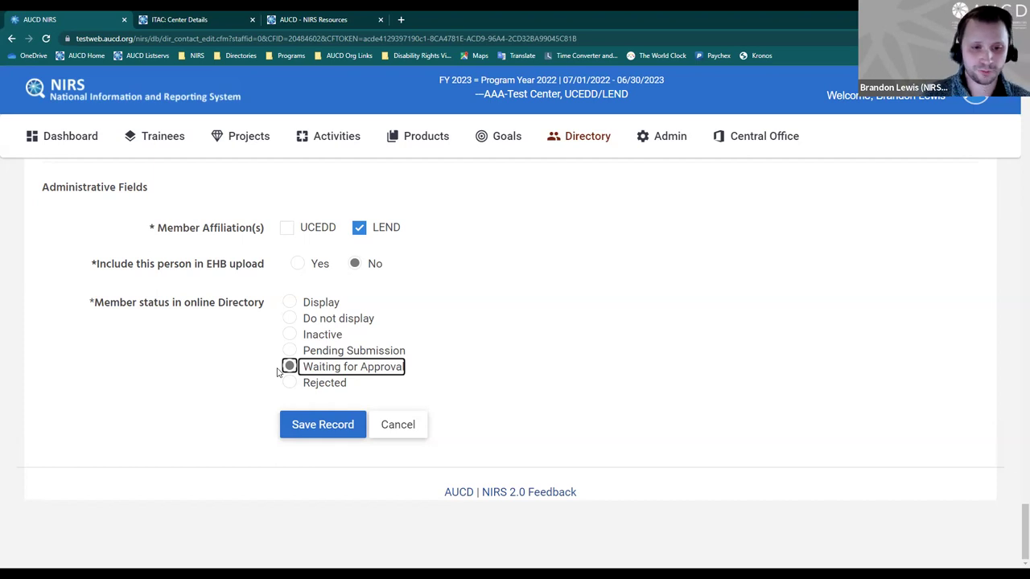
{"action": "left_click", "coordinate": [354, 427]}
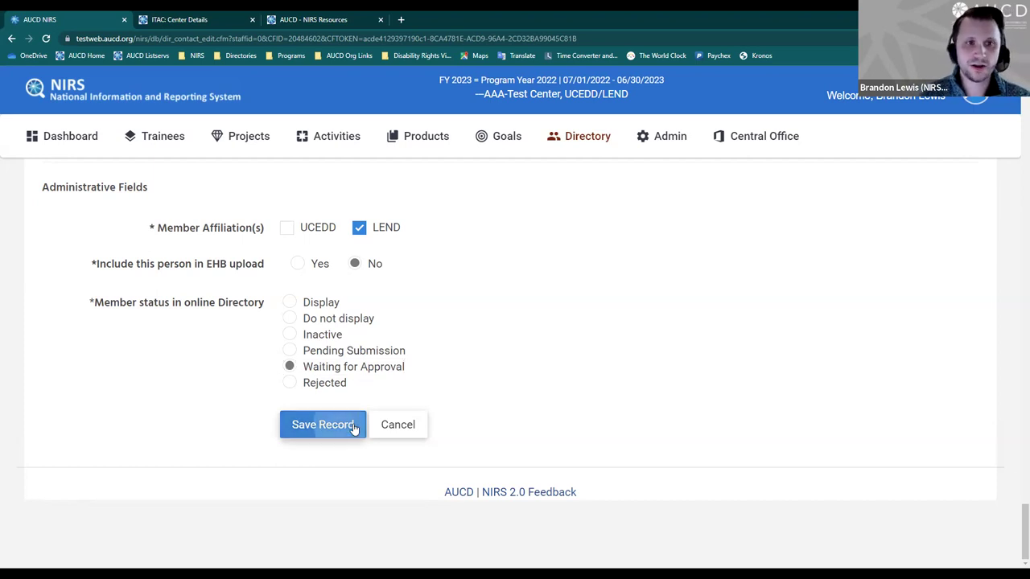
- Save the new staff record and review its LEND affiliation, EHB No and Waiting for Approval status
{"action": "left_click", "coordinate": [342, 428]}
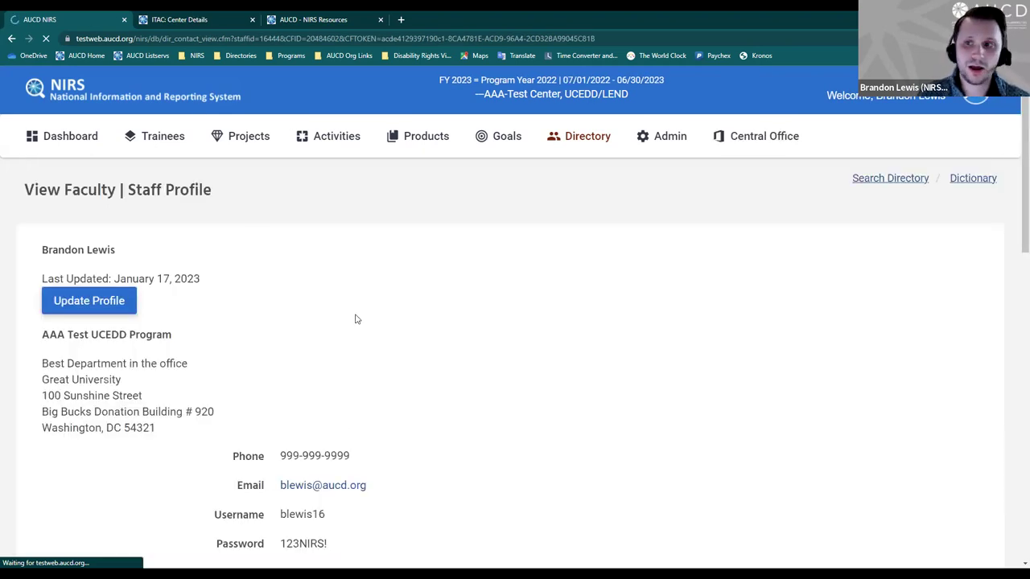
{"action": "scroll", "coordinate": [355, 318], "scroll_direction": "down", "scroll_amount": 2}
{"action": "scroll", "coordinate": [355, 319], "scroll_direction": "down", "scroll_amount": 6}
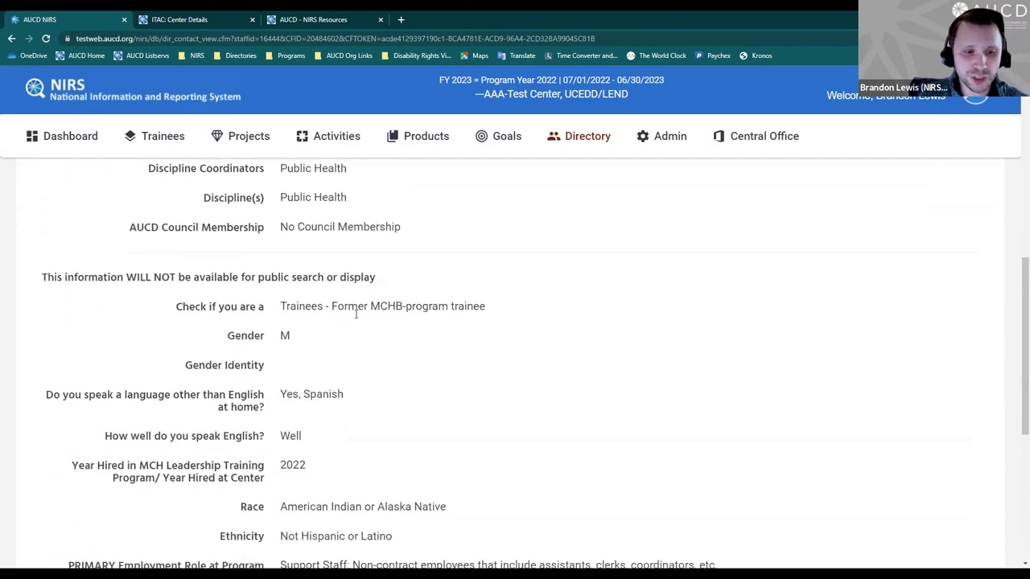
{"action": "scroll", "coordinate": [356, 315], "scroll_direction": "down", "scroll_amount": 3}
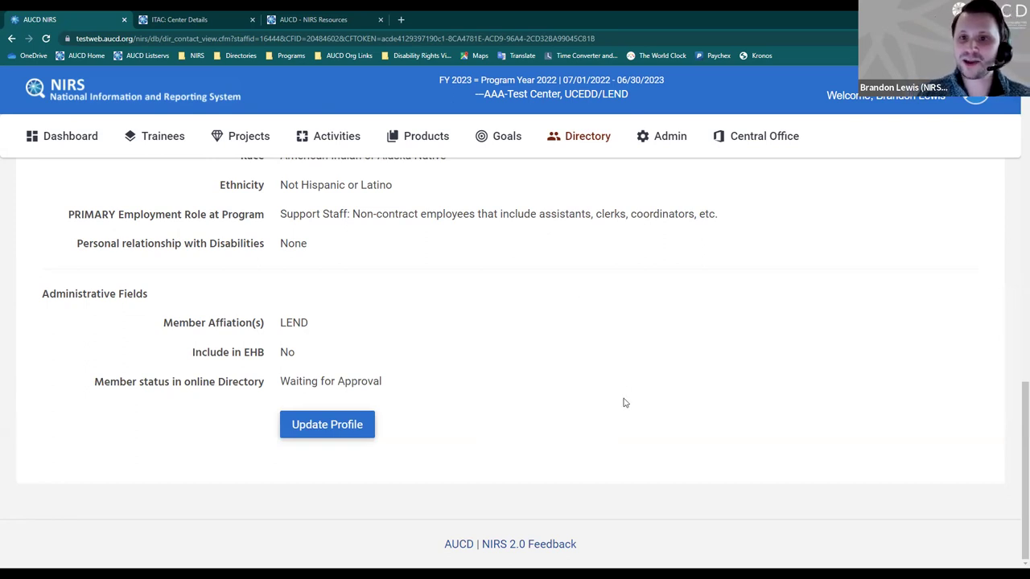
{"action": "left_click", "coordinate": [672, 148]}
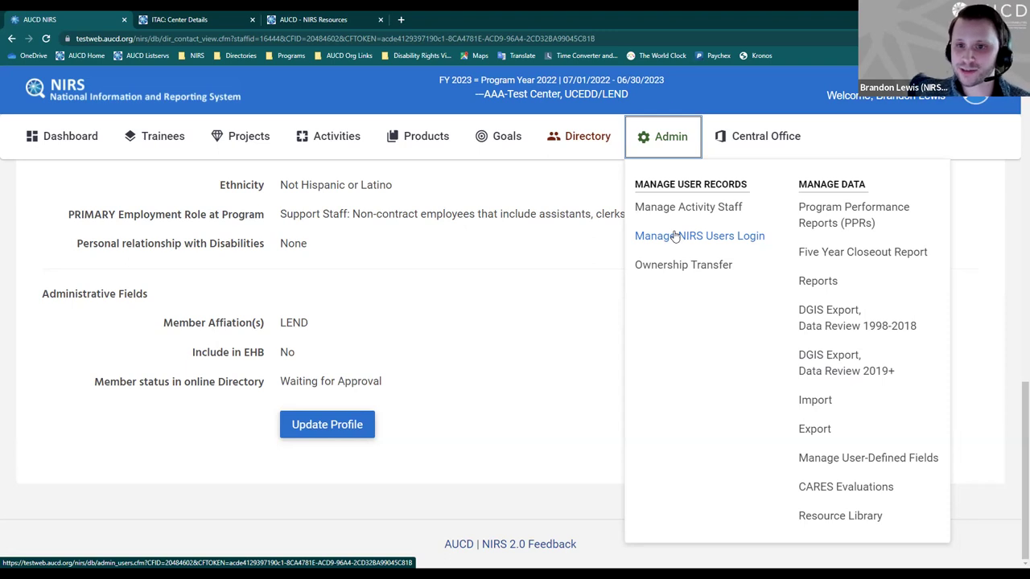
- On Manage NIRS Users Logins, find the demo user's login and open its account for editing
{"action": "left_click", "coordinate": [674, 235]}
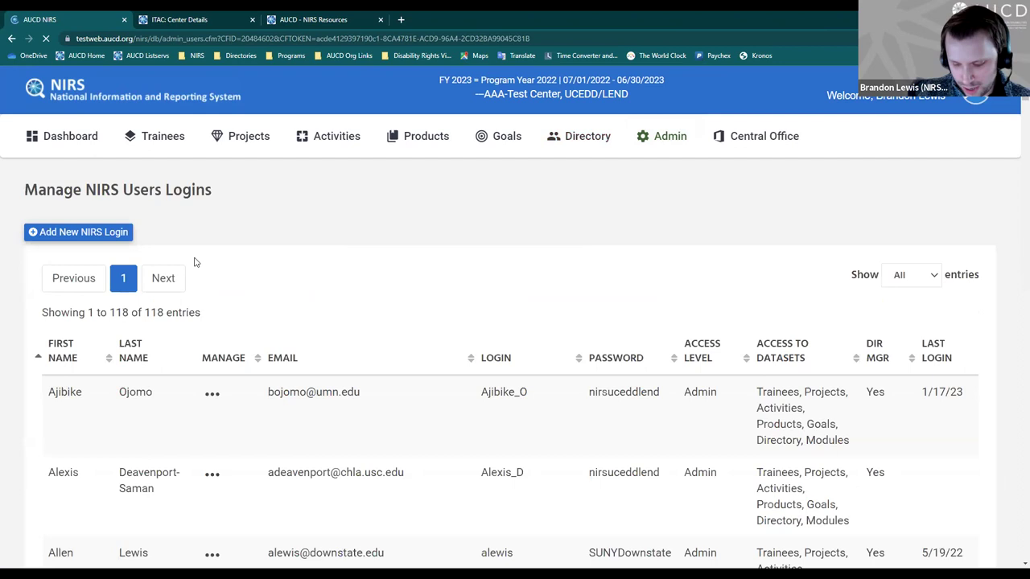
{"action": "key", "text": "ctrl+f"}
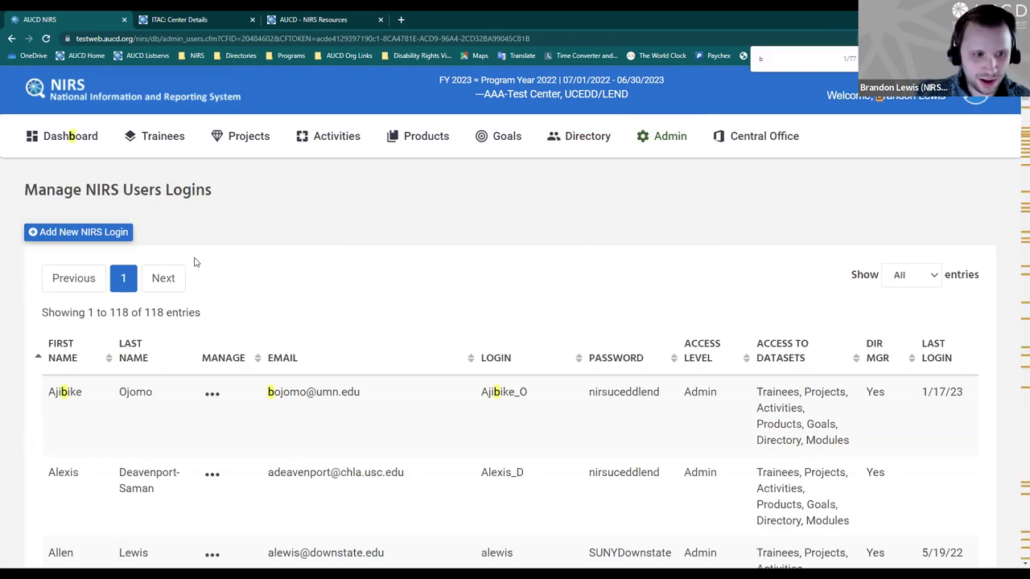
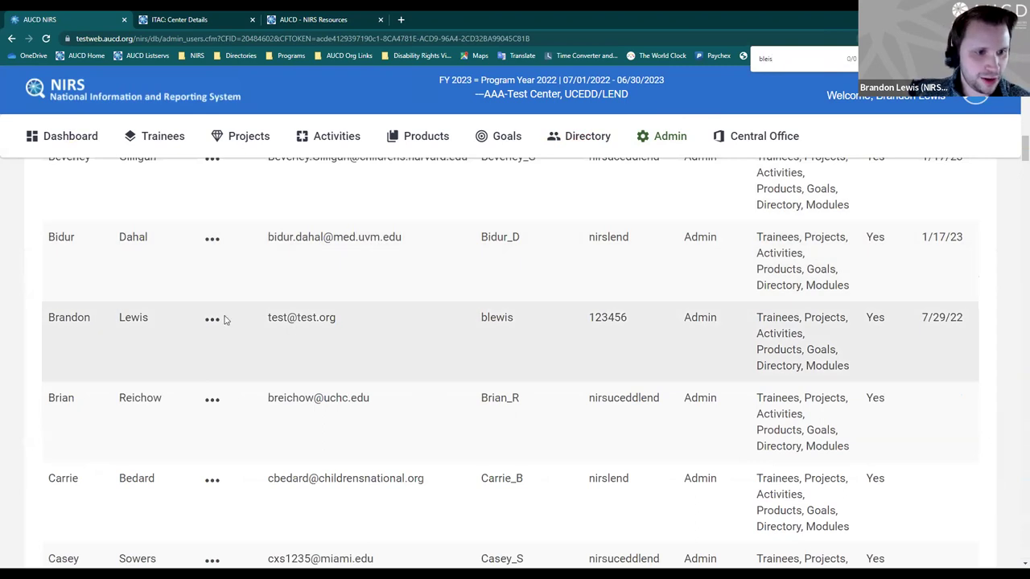
{"action": "left_click", "coordinate": [212, 319]}
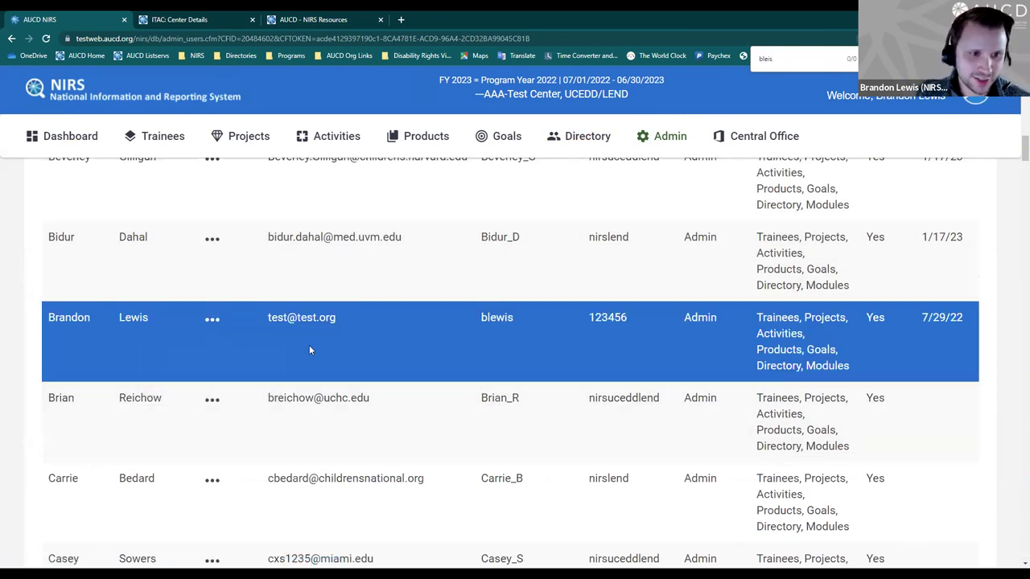
{"action": "left_click", "coordinate": [217, 322]}
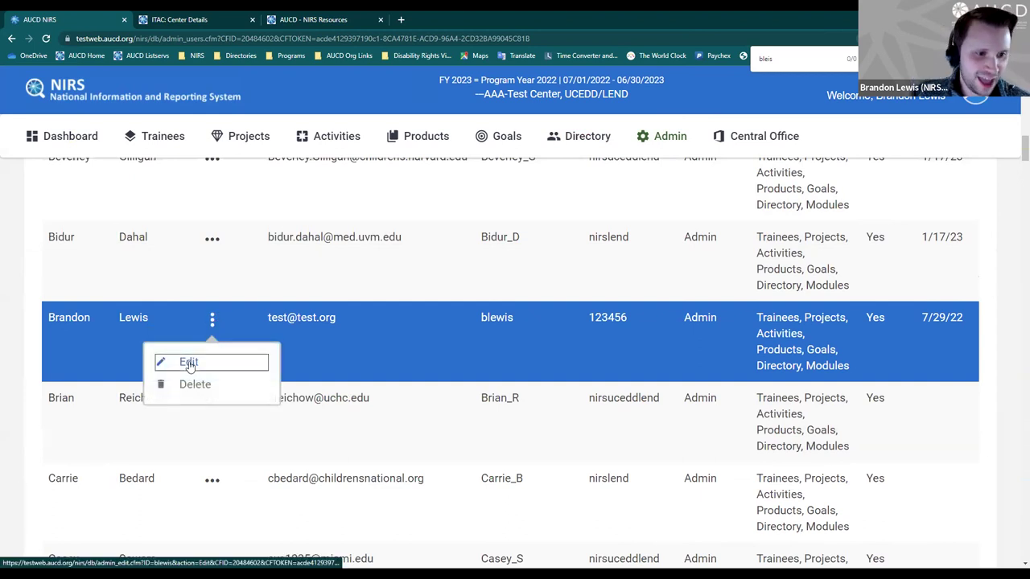
{"action": "left_click", "coordinate": [197, 361]}
- Remove the Trainees, Projects, Activities, Products, Directory and Modules datasets, leaving only Goals
{"action": "scroll", "coordinate": [291, 349], "scroll_direction": "down", "scroll_amount": 5}
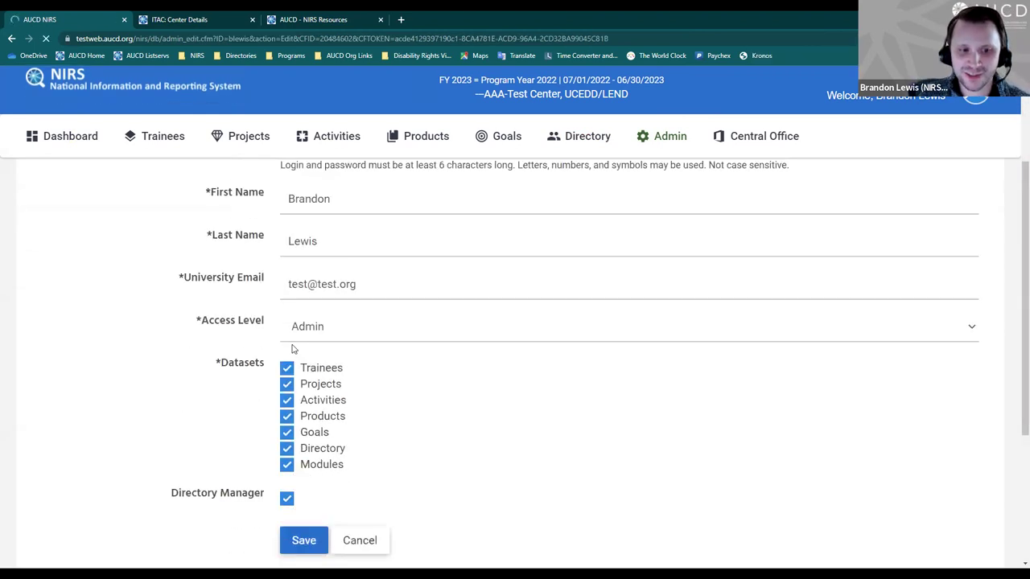
{"action": "scroll", "coordinate": [292, 348], "scroll_direction": "up", "scroll_amount": 2}
{"action": "left_click", "coordinate": [287, 302]}
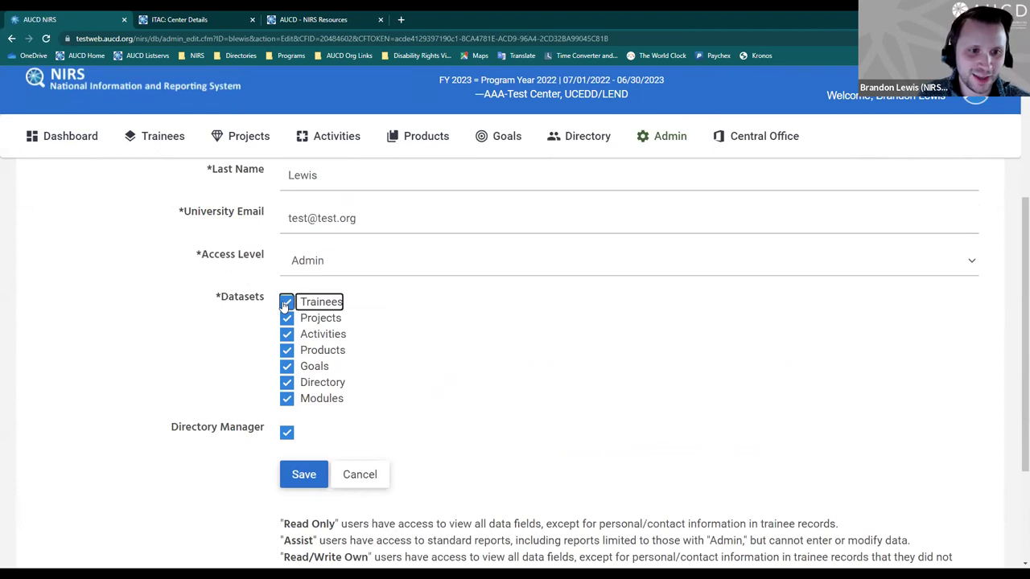
{"action": "key", "text": "Tab"}
{"action": "key", "text": "space"}
{"action": "key", "text": "Tab"}
{"action": "key", "text": "space"}
{"action": "key", "text": "Tab"}
{"action": "key", "text": "space"}
{"action": "key", "text": "Tab"}
{"action": "key", "text": "Tab"}
{"action": "key", "text": "space"}
{"action": "key", "text": "Tab"}
{"action": "key", "text": "space"}
{"action": "left_click", "coordinate": [341, 272]}
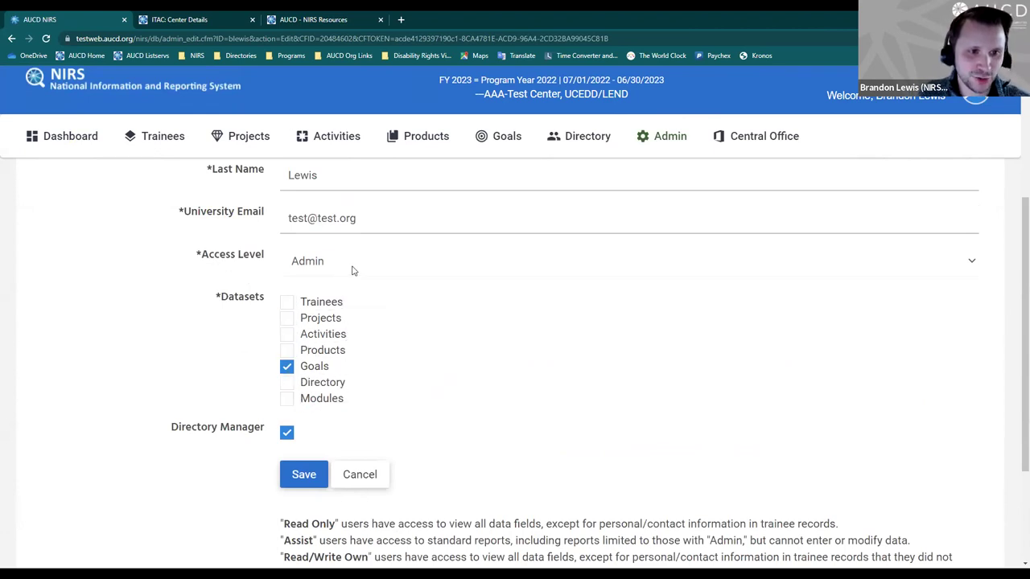
- Set the access level to Read Only, turn off Directory Manager, and save the account
{"action": "left_click", "coordinate": [345, 340]}
{"action": "left_click_drag", "start_coordinate": [207, 296], "coordinate": [291, 297]}
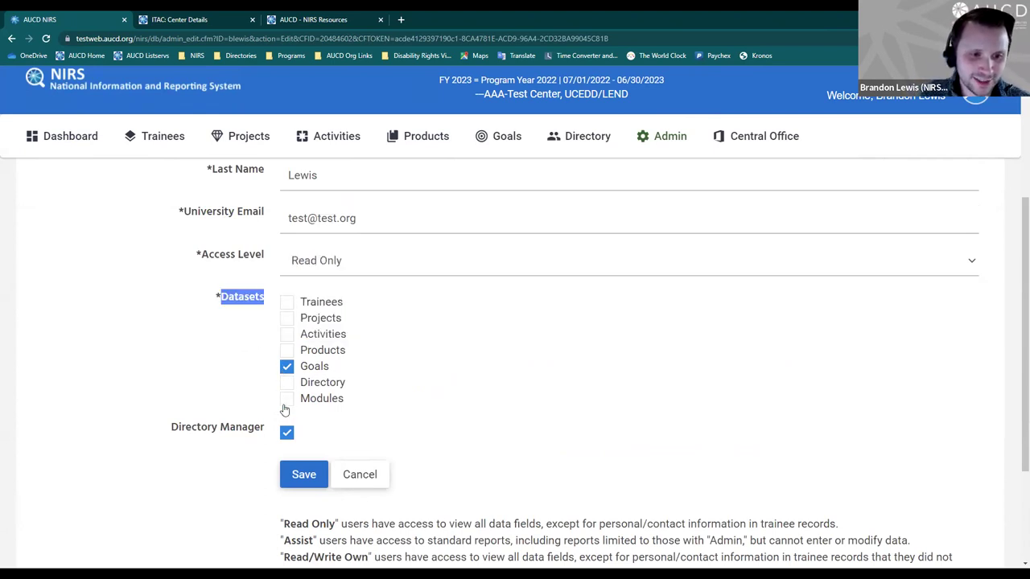
{"action": "left_click", "coordinate": [287, 434]}
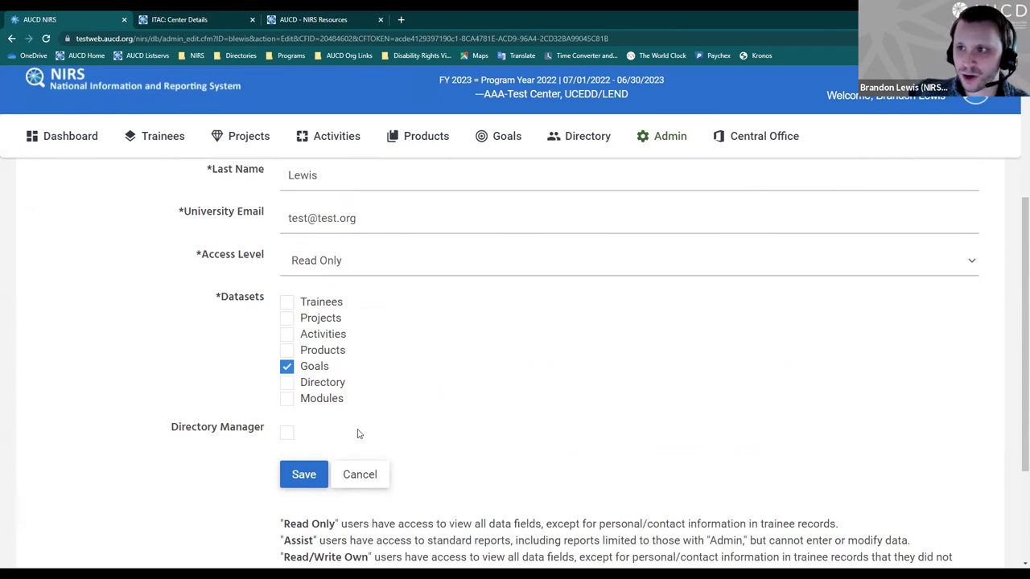
{"action": "left_click", "coordinate": [302, 474]}
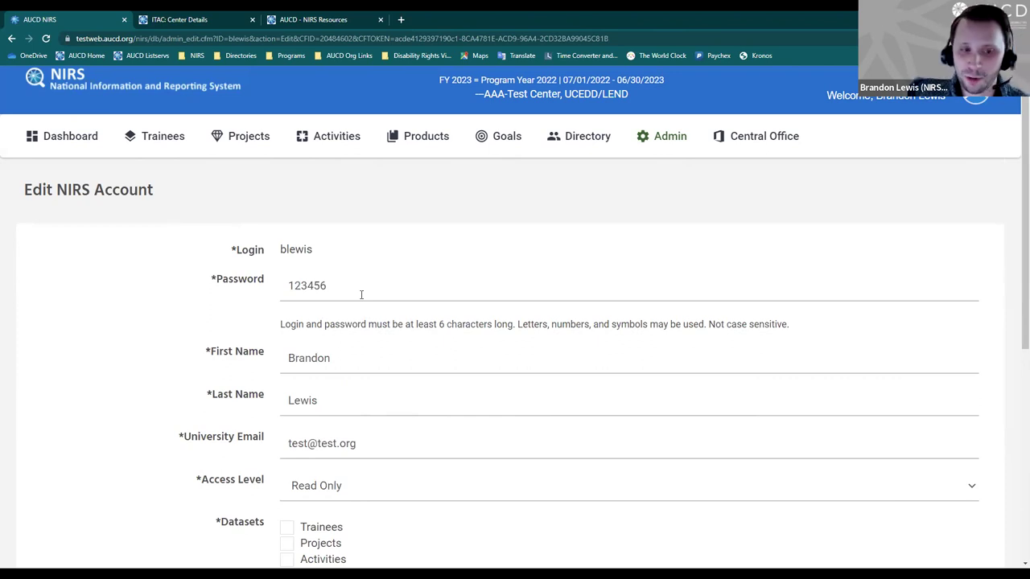
{"action": "scroll", "coordinate": [361, 294], "scroll_direction": "down", "scroll_amount": 5}
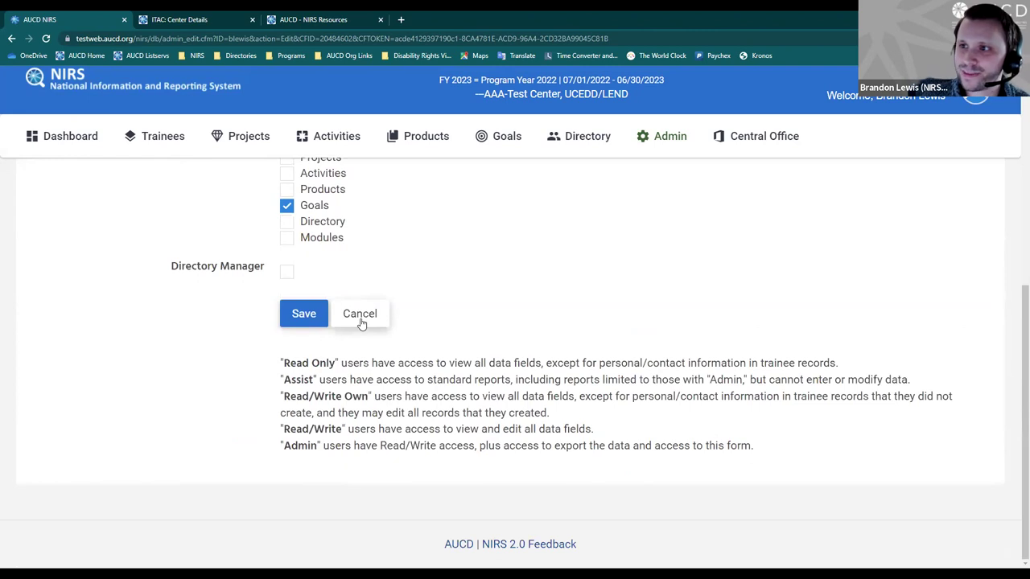
{"action": "left_click", "coordinate": [360, 321]}
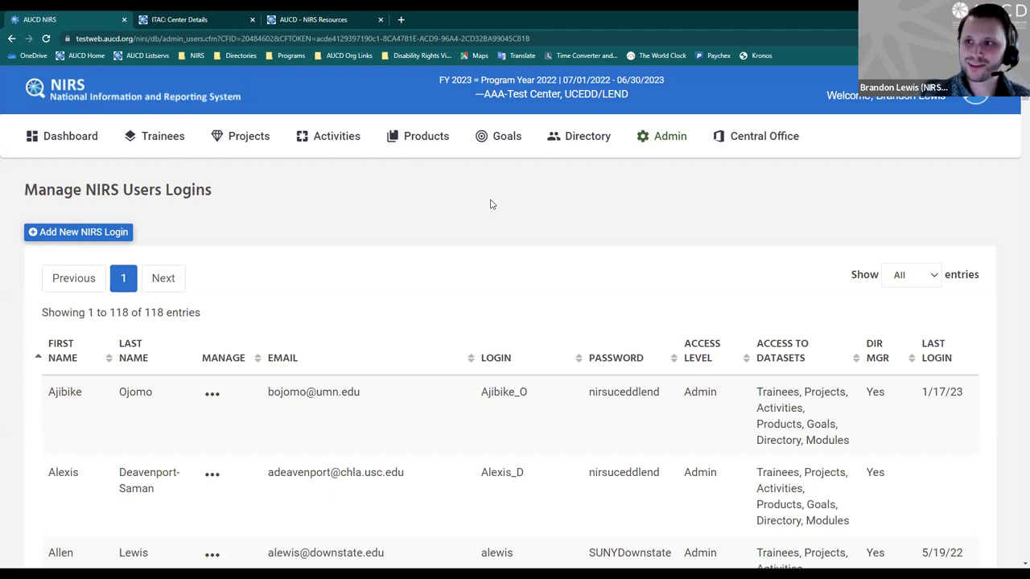
- Switch to the ITAC tab showing the Civitan International Research Center details
{"action": "left_click", "coordinate": [189, 24]}
- Browse the ITAC Program Directory to Alabama and view the Civitan center's program details
{"action": "scroll", "coordinate": [311, 282], "scroll_direction": "up", "scroll_amount": 3}
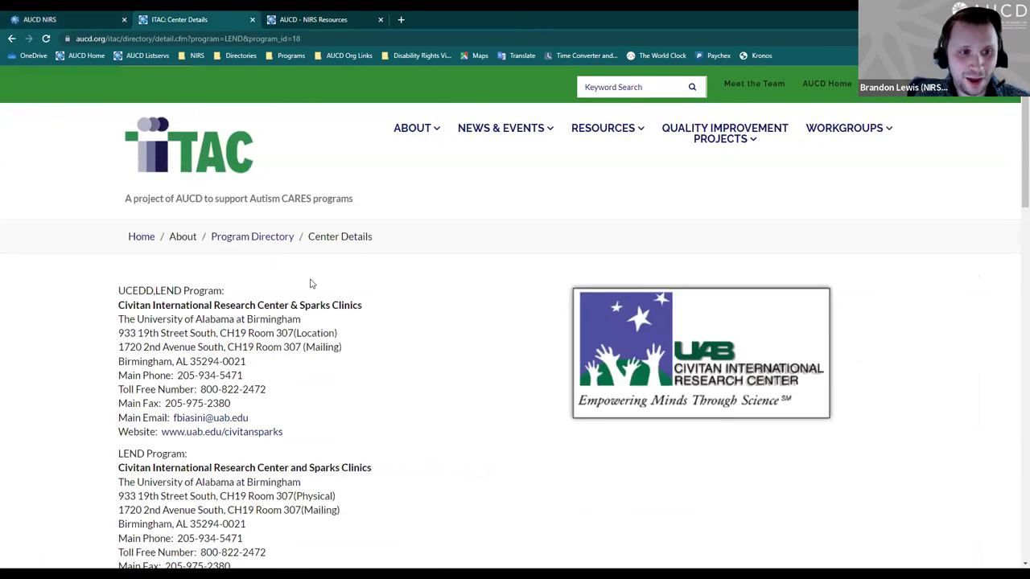
{"action": "left_click", "coordinate": [252, 235]}
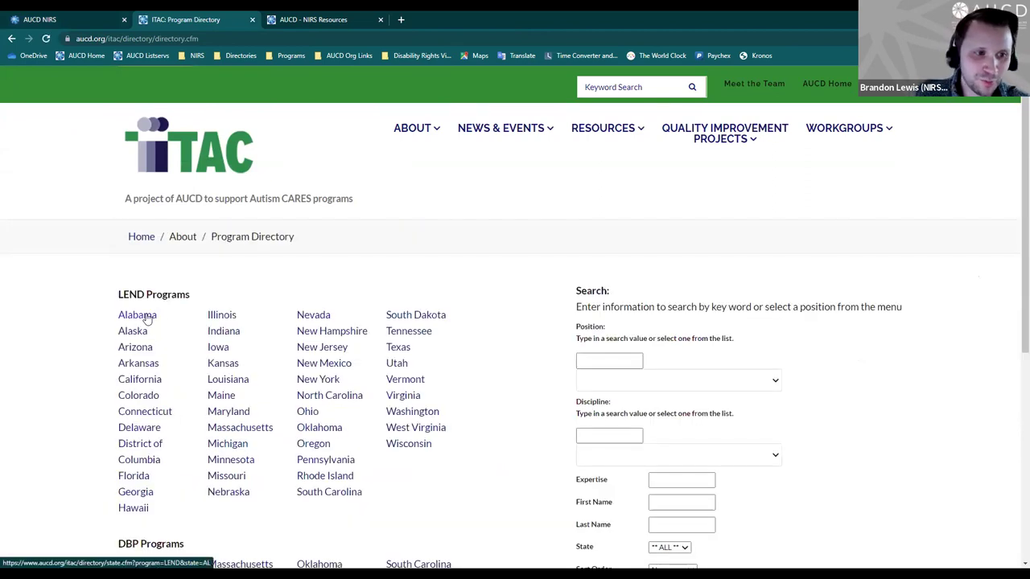
{"action": "left_click", "coordinate": [148, 319]}
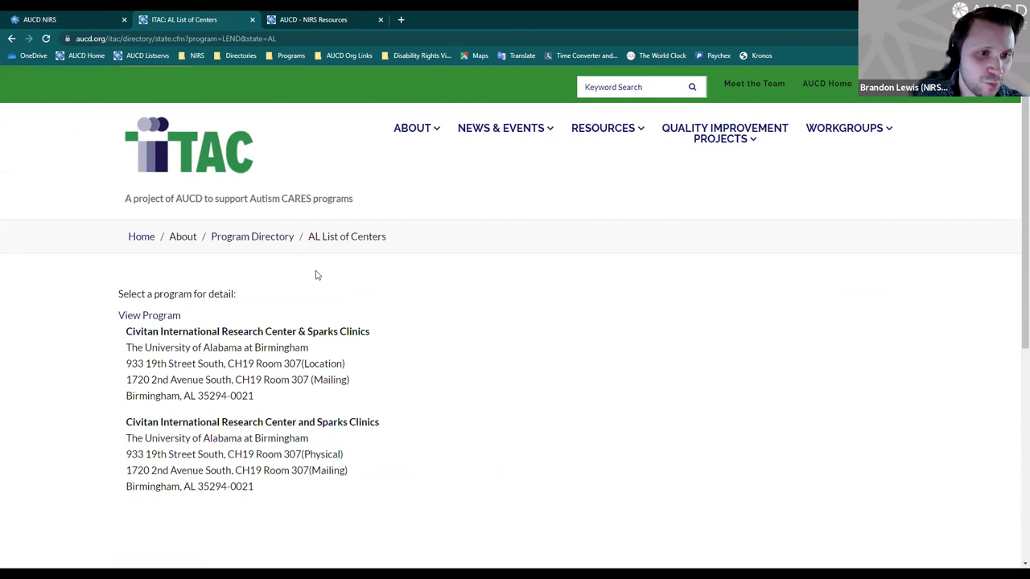
{"action": "left_click", "coordinate": [152, 322]}
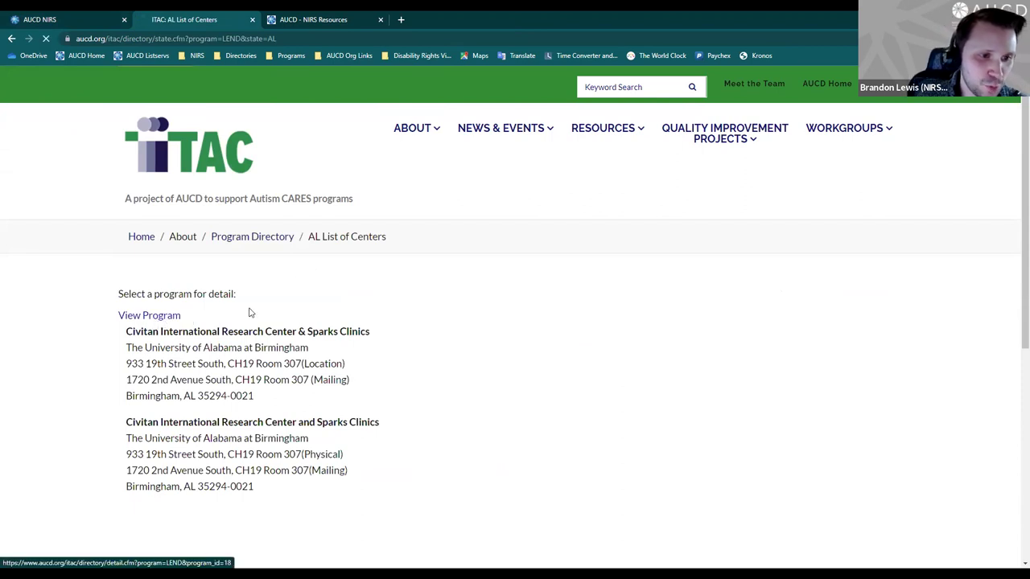
{"action": "scroll", "coordinate": [335, 281], "scroll_direction": "down", "scroll_amount": 5}
{"action": "scroll", "coordinate": [335, 280], "scroll_direction": "down", "scroll_amount": 1}
{"action": "scroll", "coordinate": [335, 281], "scroll_direction": "up", "scroll_amount": 3}
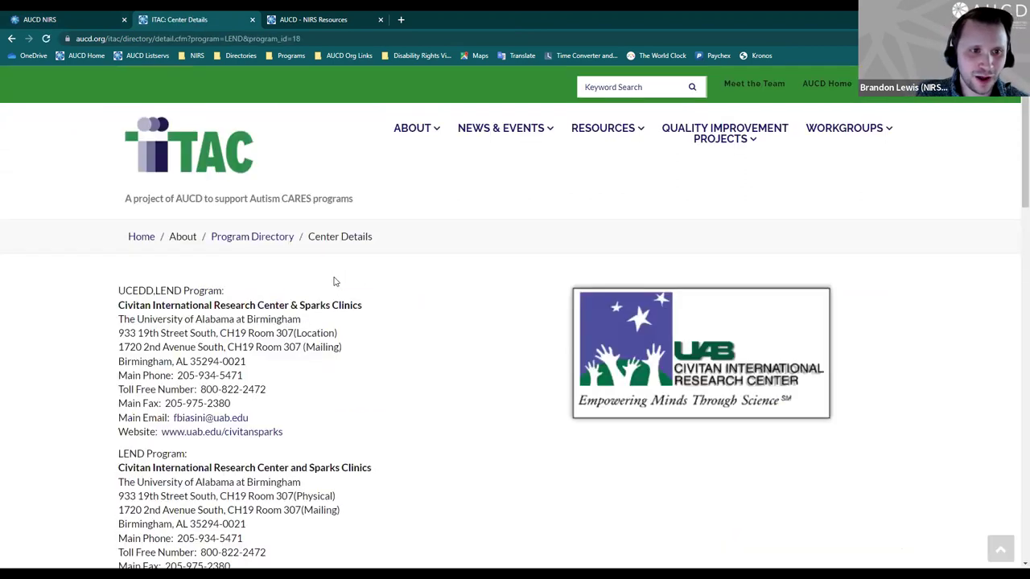
- Back in the Program Directory, try the Last Name and Expertise search fields, then return to NIRS
{"action": "left_click", "coordinate": [239, 238]}
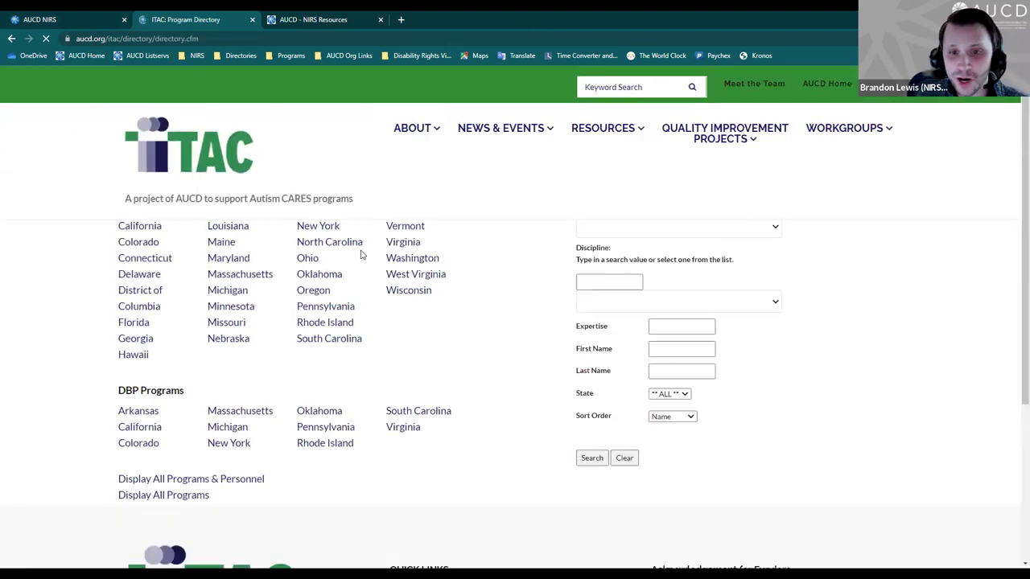
{"action": "scroll", "coordinate": [616, 349], "scroll_direction": "up", "scroll_amount": 2}
{"action": "scroll", "coordinate": [616, 349], "scroll_direction": "down", "scroll_amount": 3}
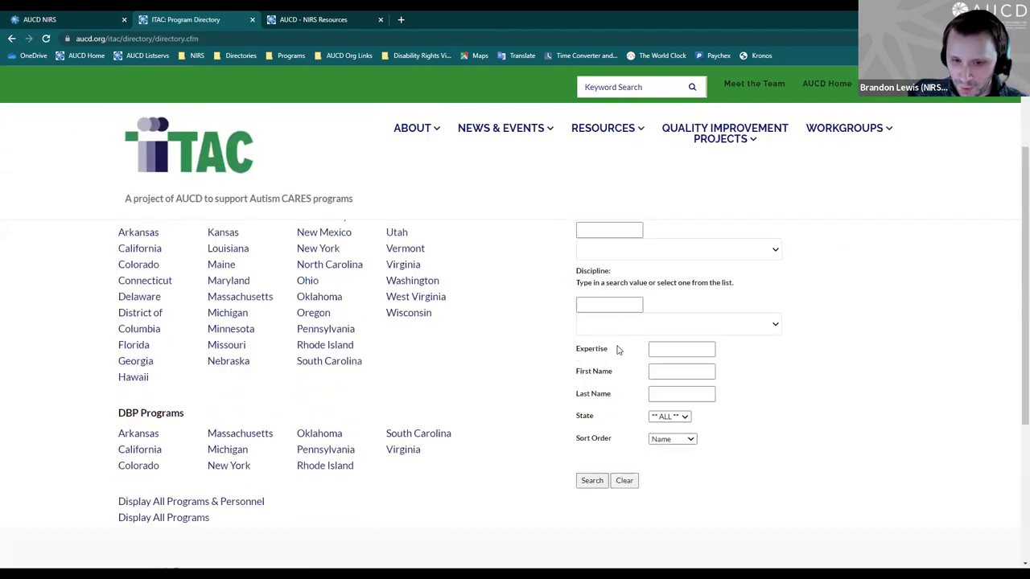
{"action": "left_click", "coordinate": [668, 364]}
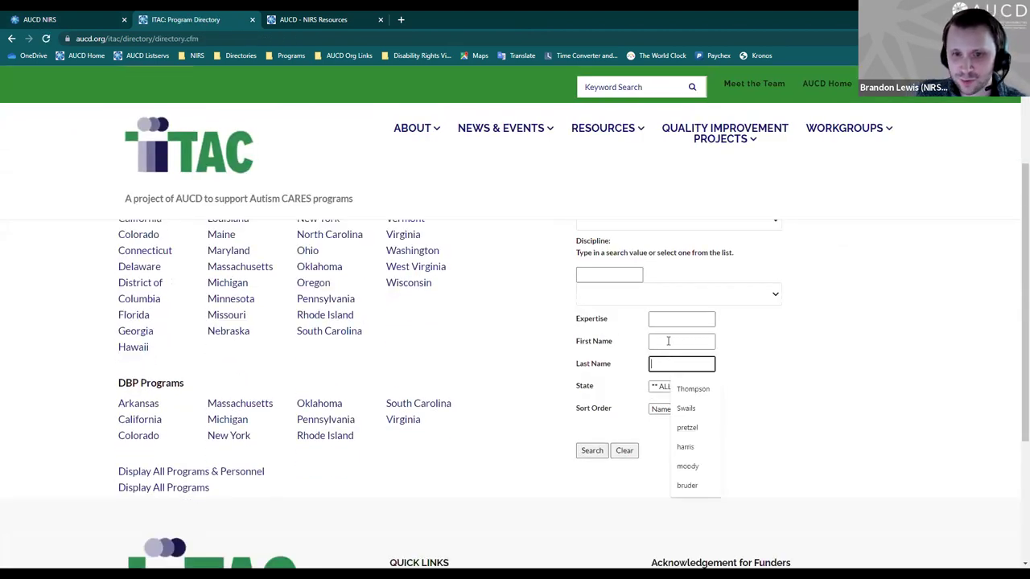
{"action": "left_click", "coordinate": [669, 319]}
{"action": "left_click", "coordinate": [668, 364]}
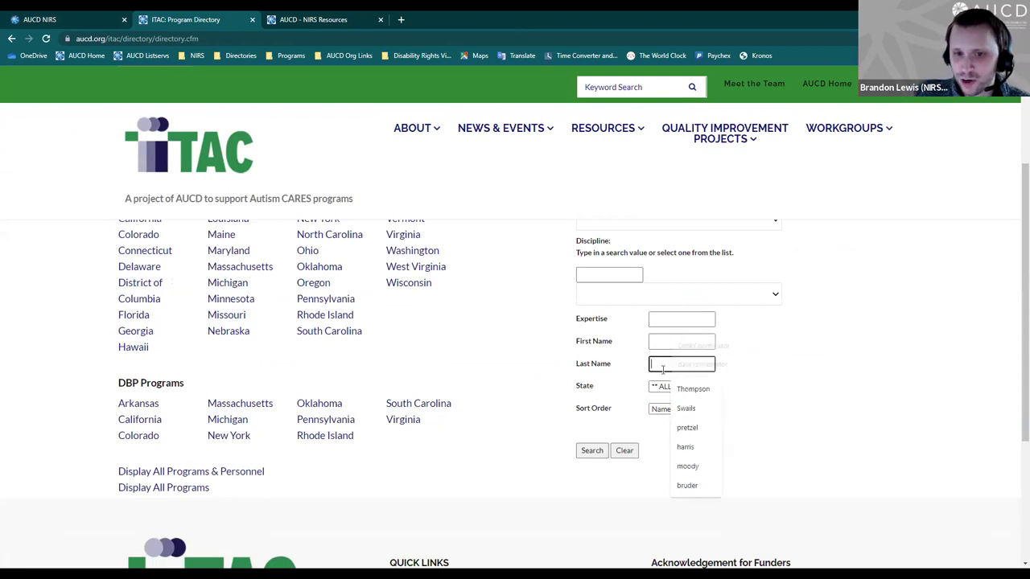
{"action": "left_click", "coordinate": [610, 375]}
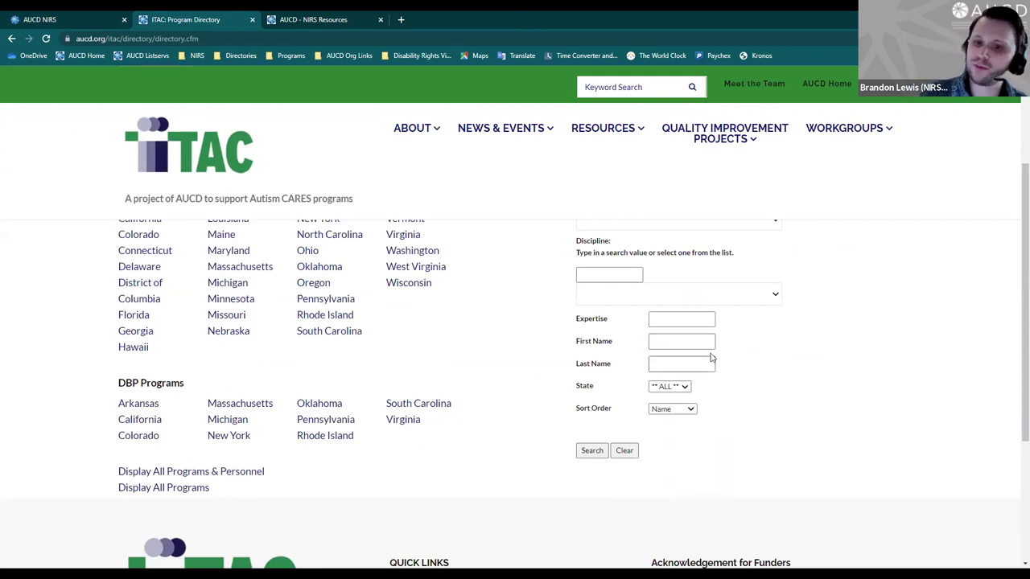
{"action": "left_click", "coordinate": [679, 363]}
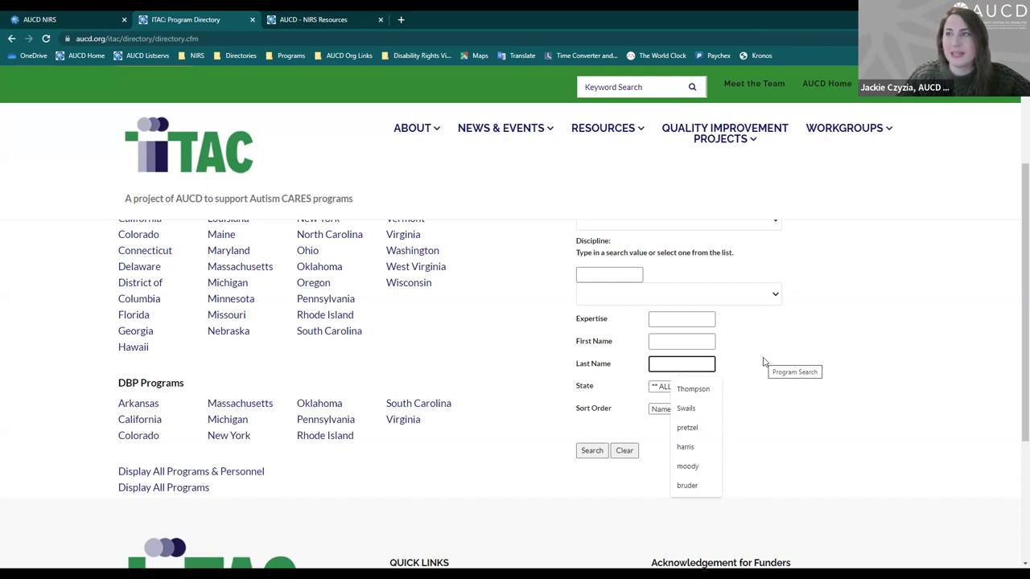
{"action": "left_click", "coordinate": [55, 17]}
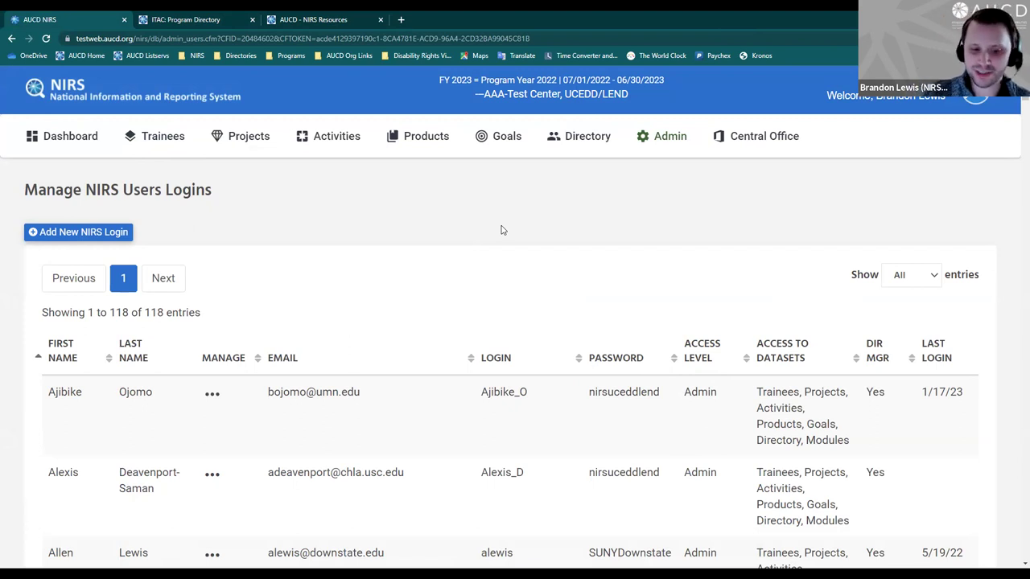
- Start a blank Add Faculty | Staff Profile from the Directory menu and scroll to Administrative Fields
{"action": "left_click", "coordinate": [571, 139]}
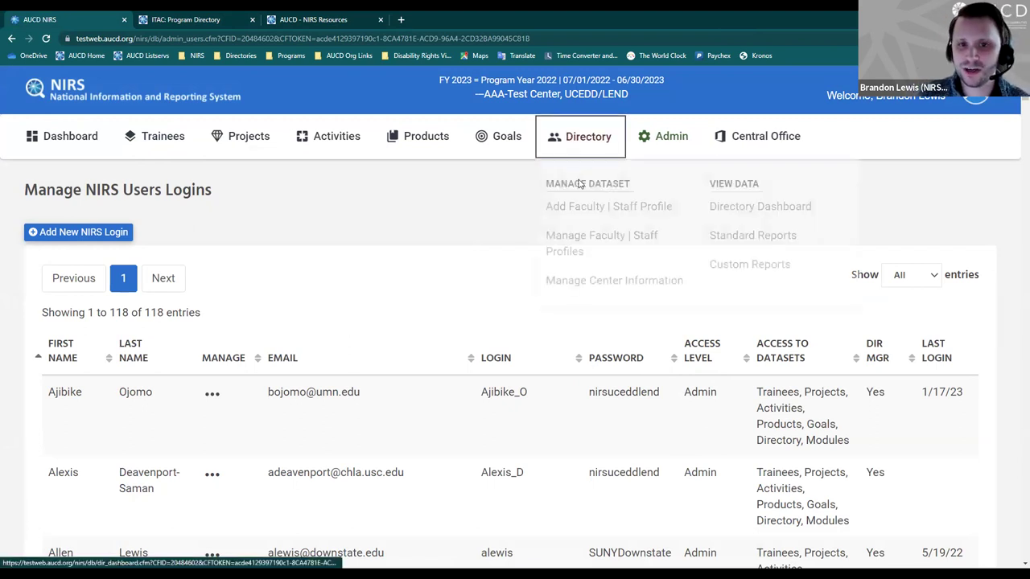
{"action": "left_click", "coordinate": [580, 209]}
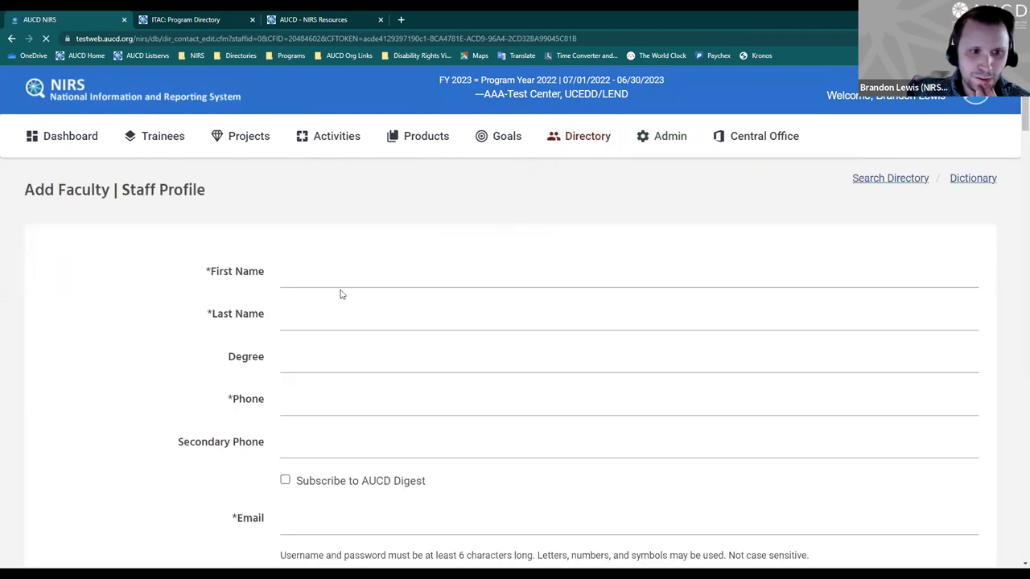
{"action": "left_click_drag", "start_coordinate": [206, 271], "coordinate": [261, 274]}
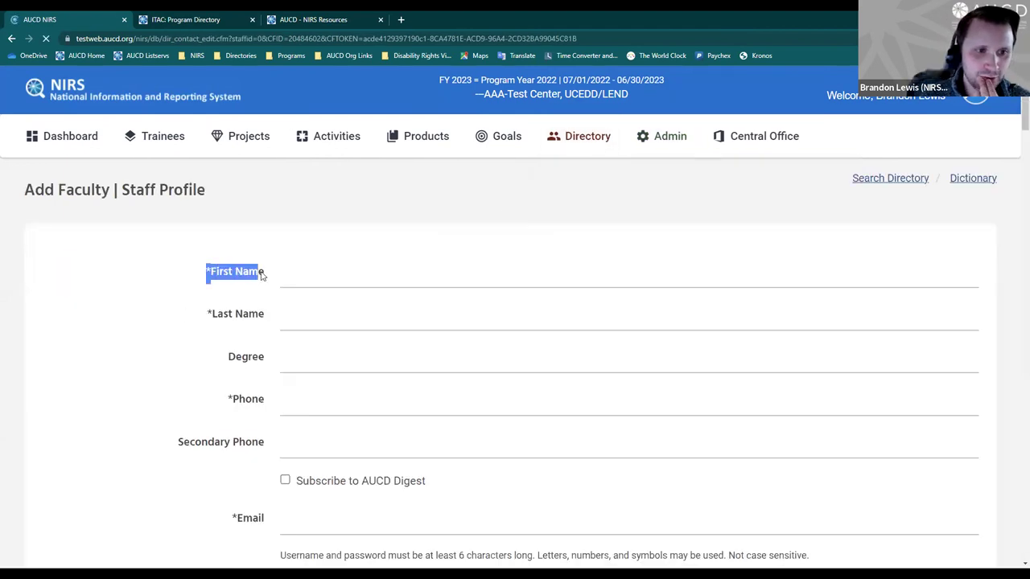
{"action": "left_click", "coordinate": [211, 274]}
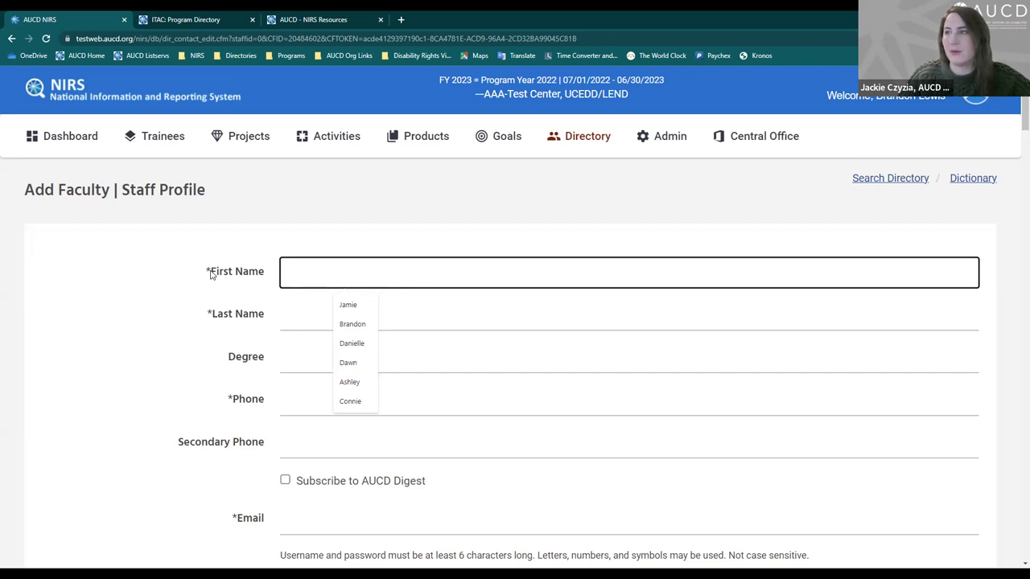
{"action": "scroll", "coordinate": [211, 273], "scroll_direction": "down", "scroll_amount": 1}
{"action": "scroll", "coordinate": [1014, 433], "scroll_direction": "down", "scroll_amount": 10}
{"action": "scroll", "coordinate": [1014, 432], "scroll_direction": "down", "scroll_amount": 15}
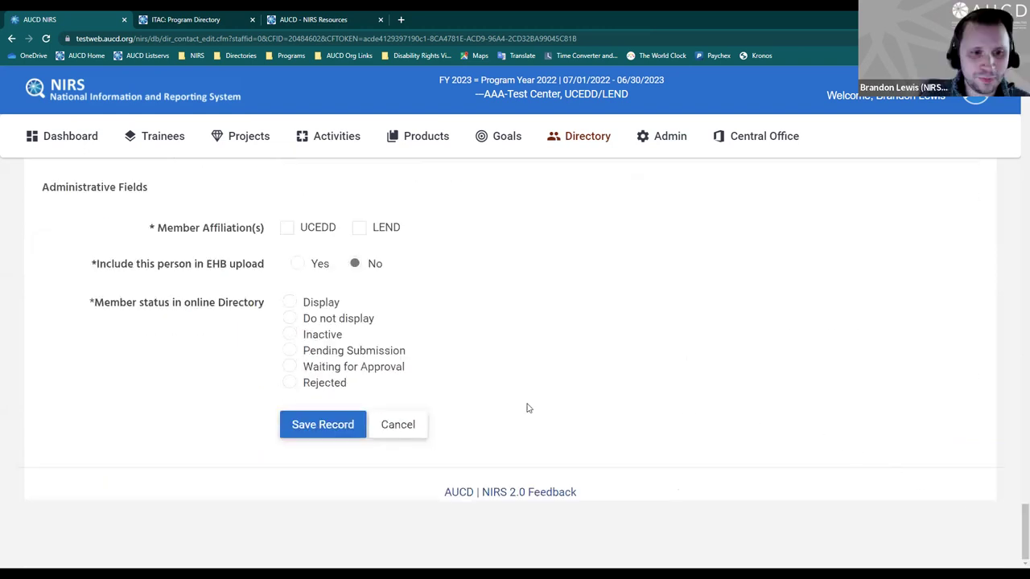
- Choose the Display option under Member status in online Directory
{"action": "triple_click", "coordinate": [299, 314]}
{"action": "left_click", "coordinate": [326, 307]}
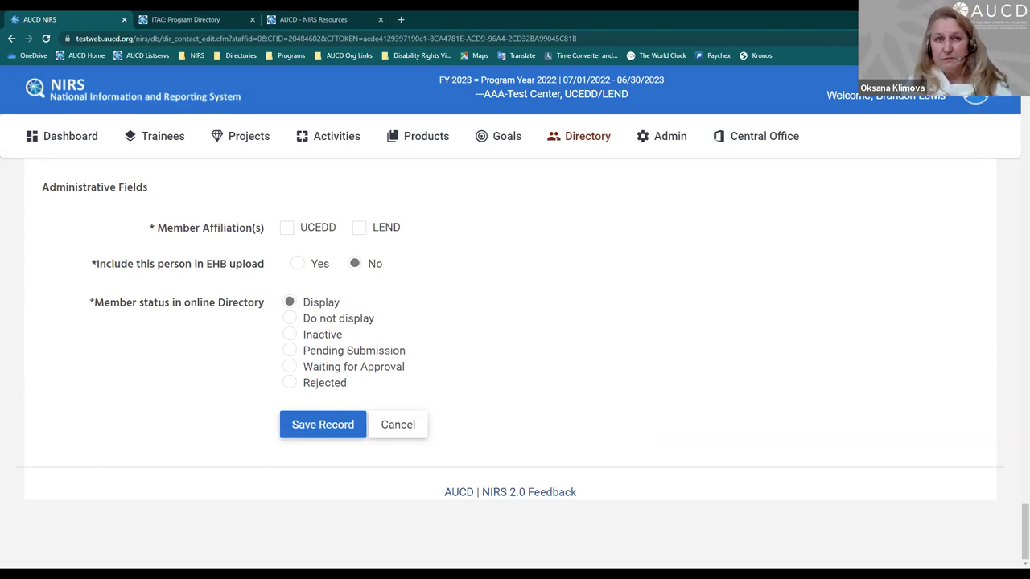
{"action": "key", "text": "Tab"}
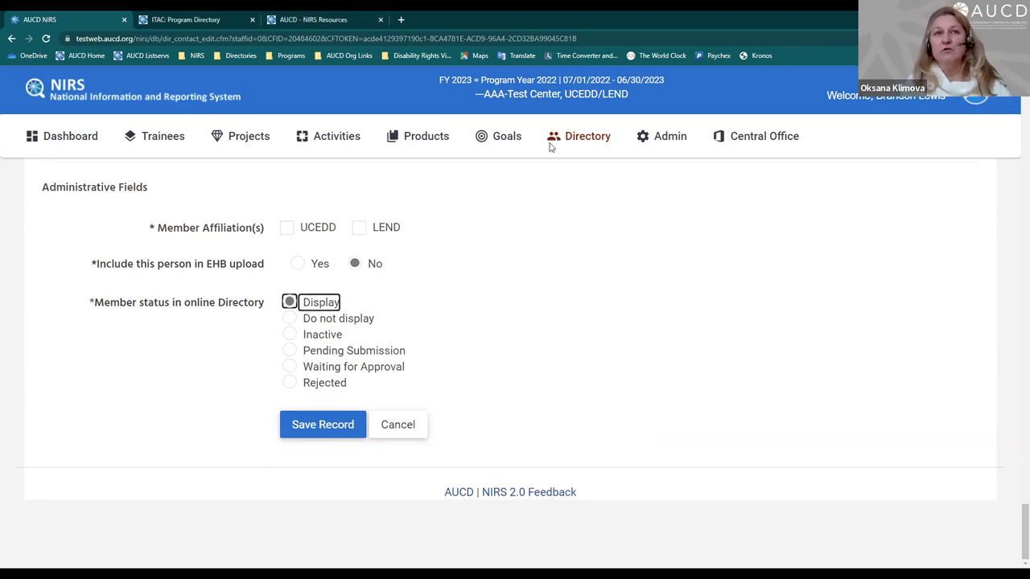
{"action": "left_click", "coordinate": [254, 78]}
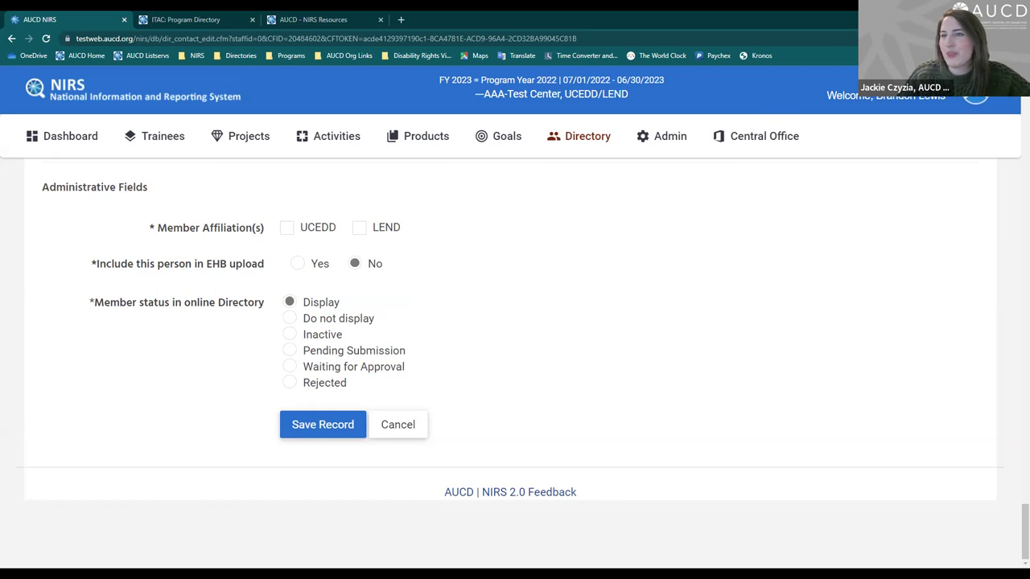
{"action": "key", "text": "Tab"}
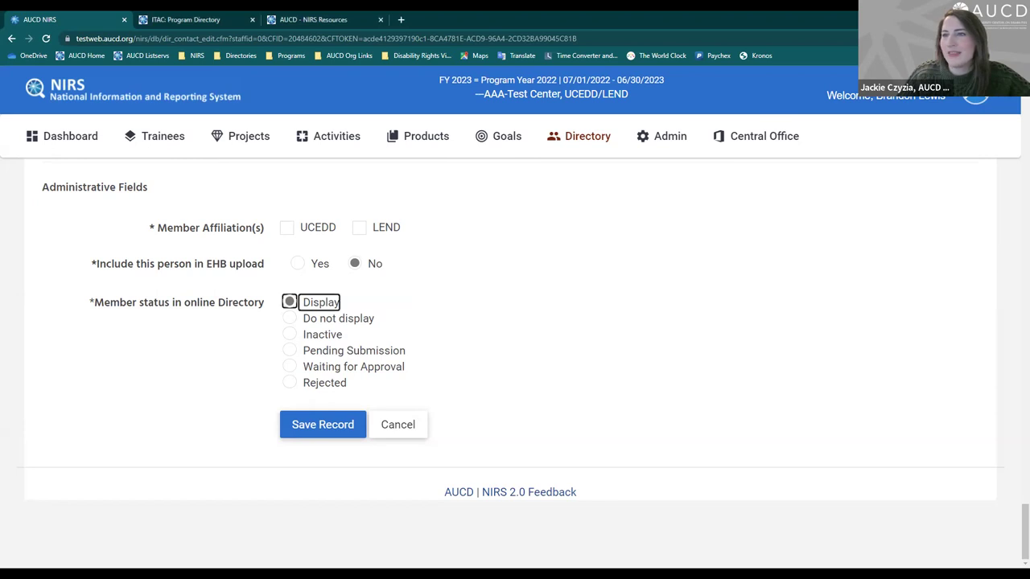
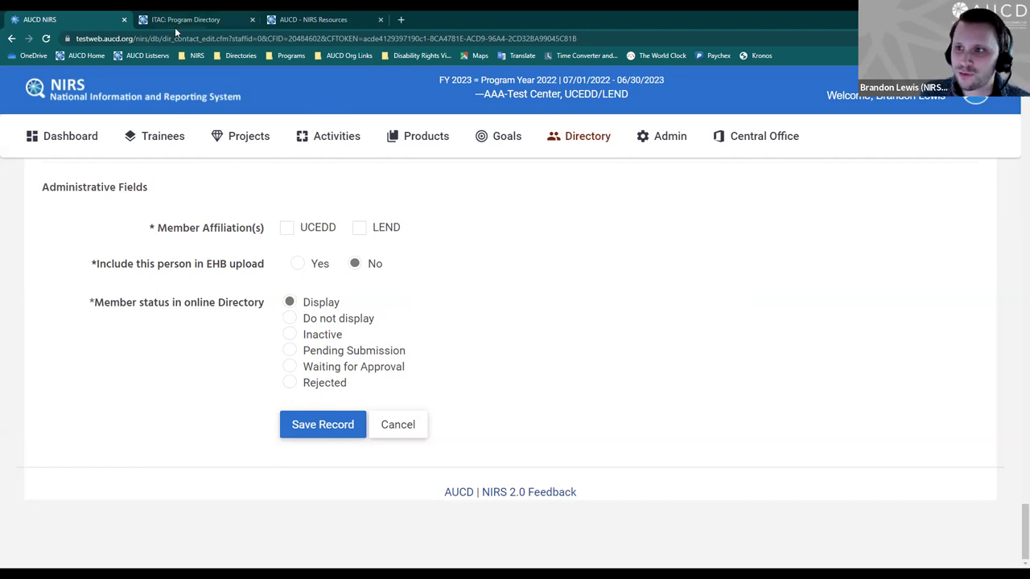
- In the ITAC directory, open the Alabama Civitan LEND center's program details
{"action": "mouse_move", "coordinate": [177, 20]}
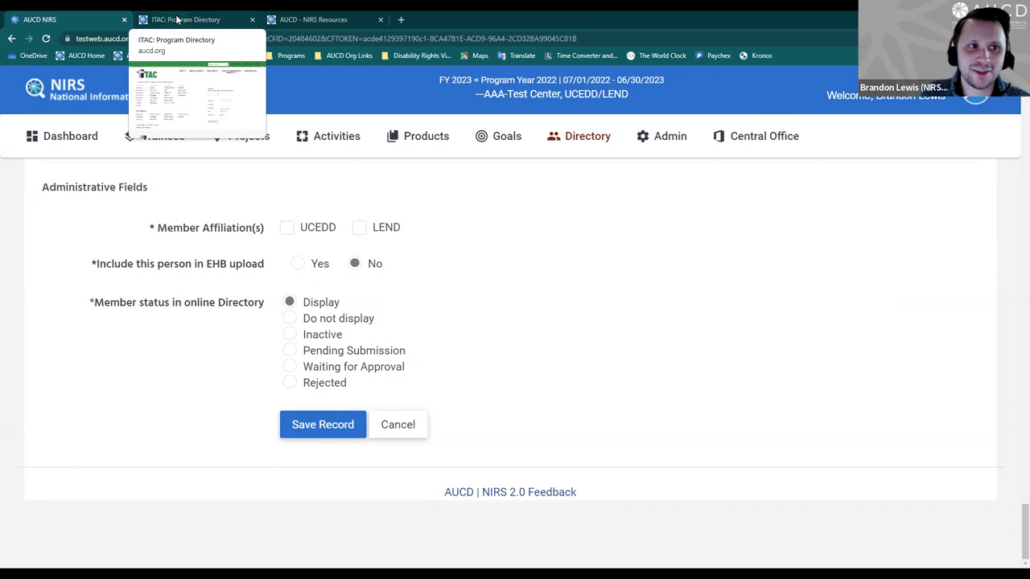
{"action": "left_click", "coordinate": [177, 20]}
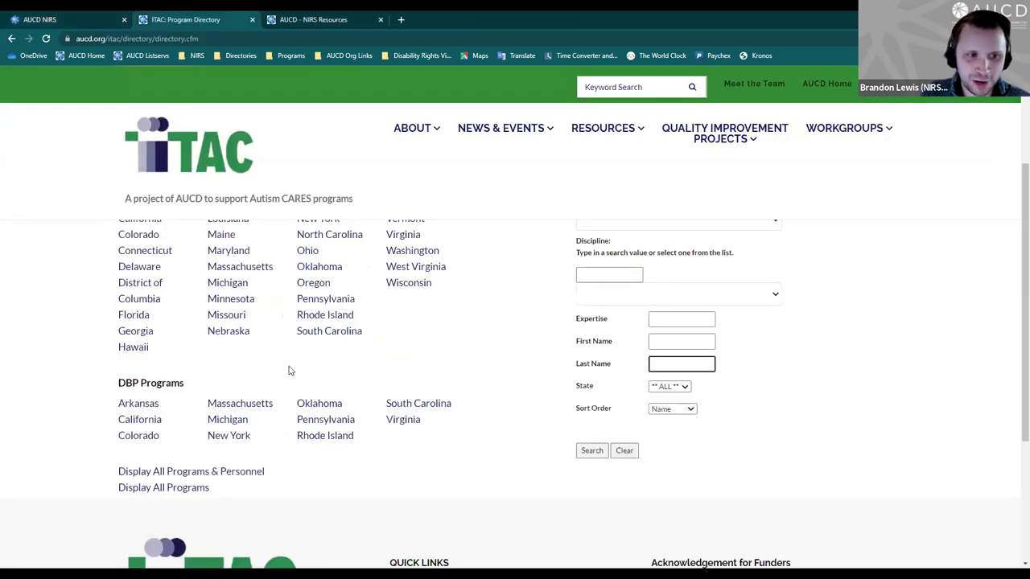
{"action": "scroll", "coordinate": [291, 371], "scroll_direction": "up", "scroll_amount": 3}
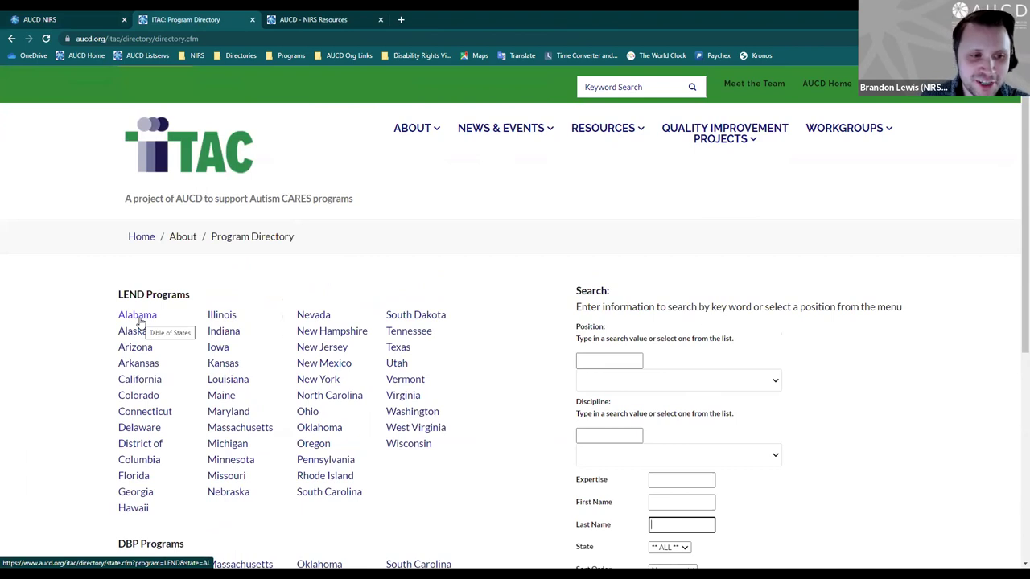
{"action": "left_click", "coordinate": [139, 316]}
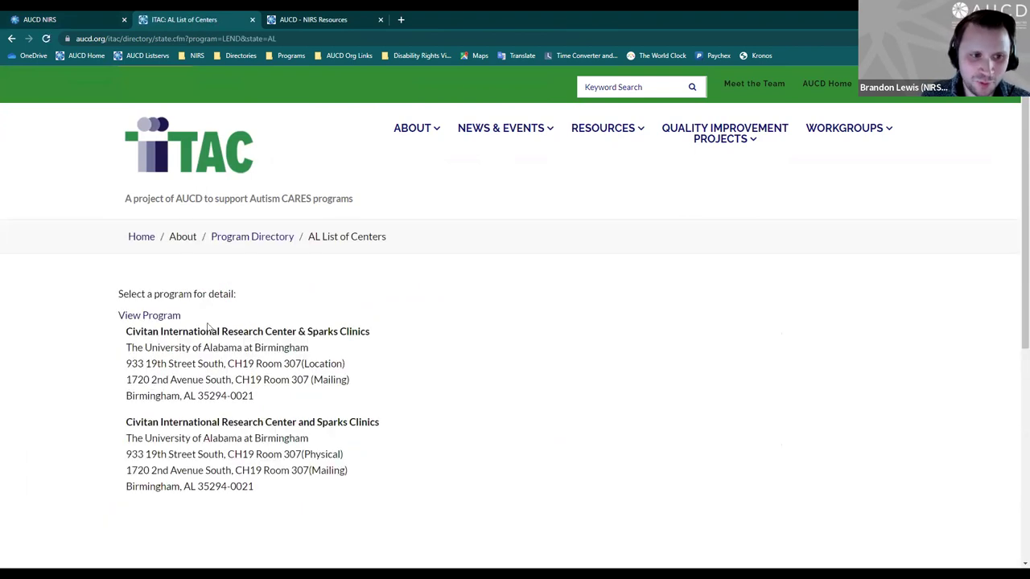
{"action": "left_click", "coordinate": [243, 237]}
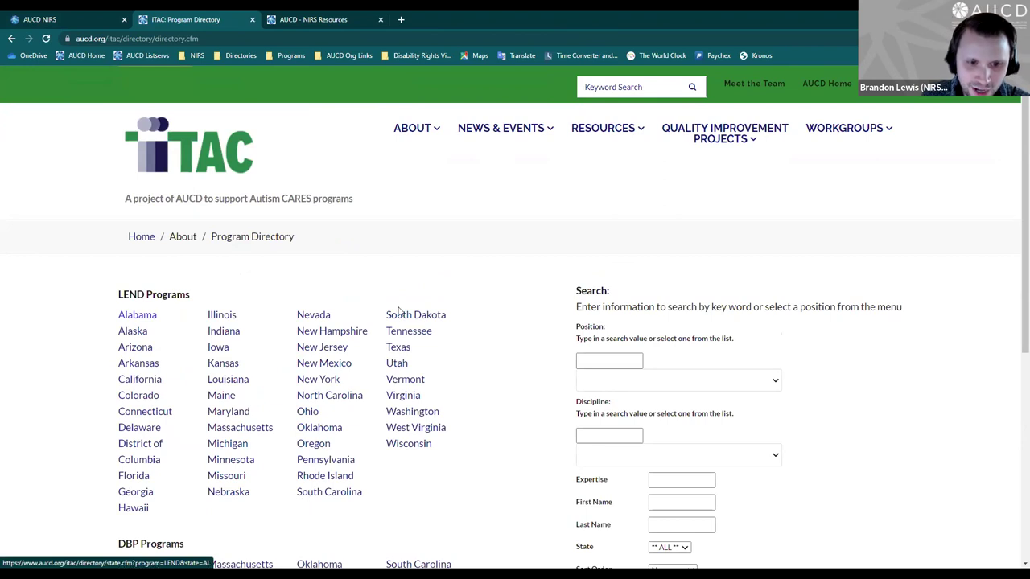
{"action": "left_click", "coordinate": [148, 322]}
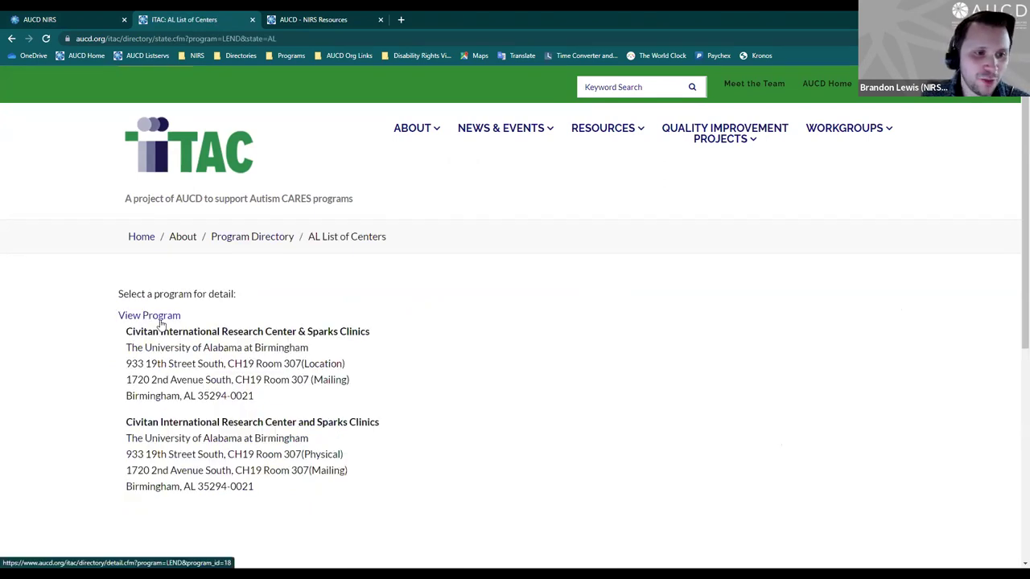
{"action": "left_click", "coordinate": [168, 315]}
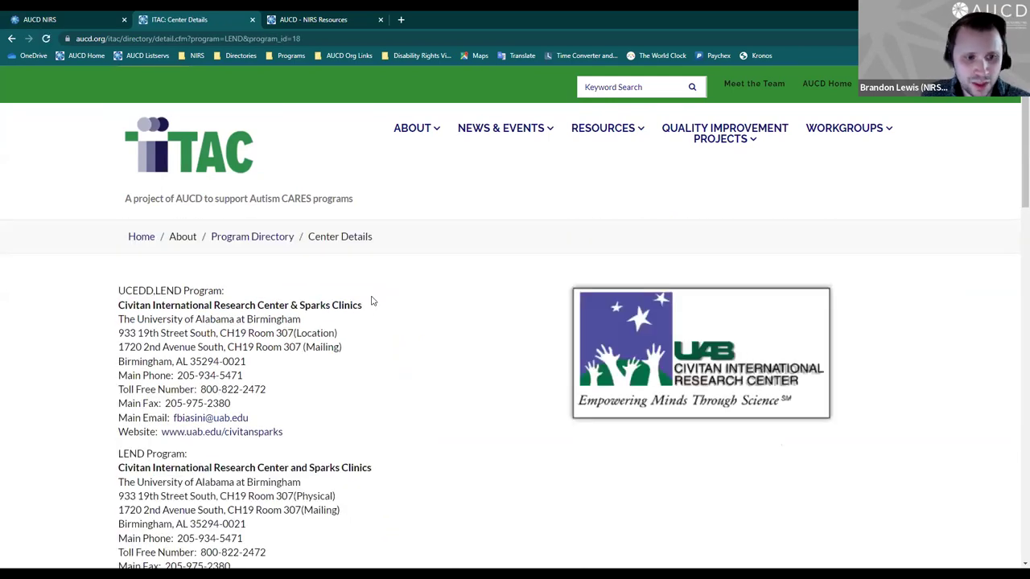
- Highlight the 'Not yet in the directory' prompt in the staff table and follow its profile registration link
{"action": "scroll", "coordinate": [371, 300], "scroll_direction": "down", "scroll_amount": 3}
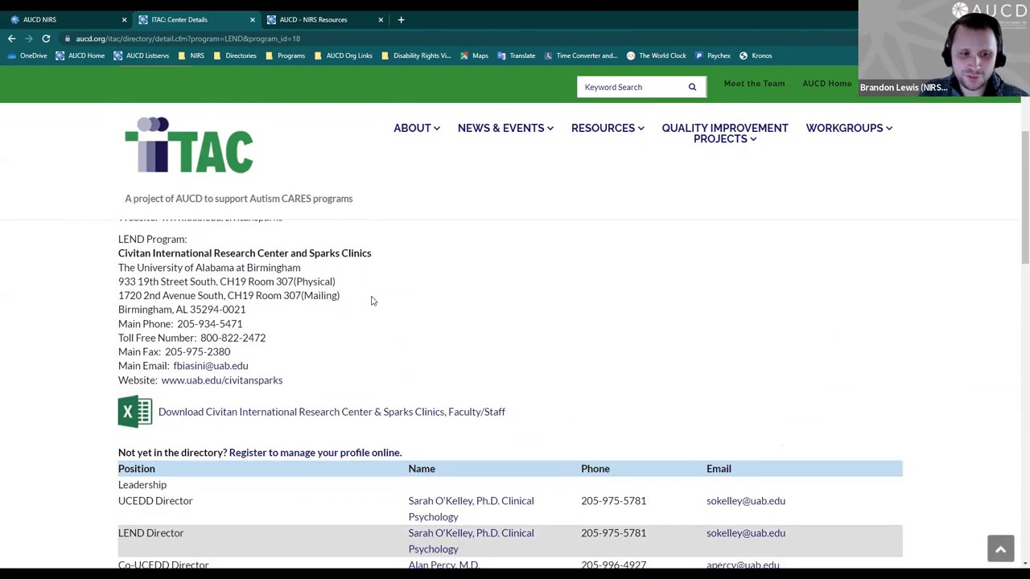
{"action": "scroll", "coordinate": [372, 300], "scroll_direction": "down", "scroll_amount": 2}
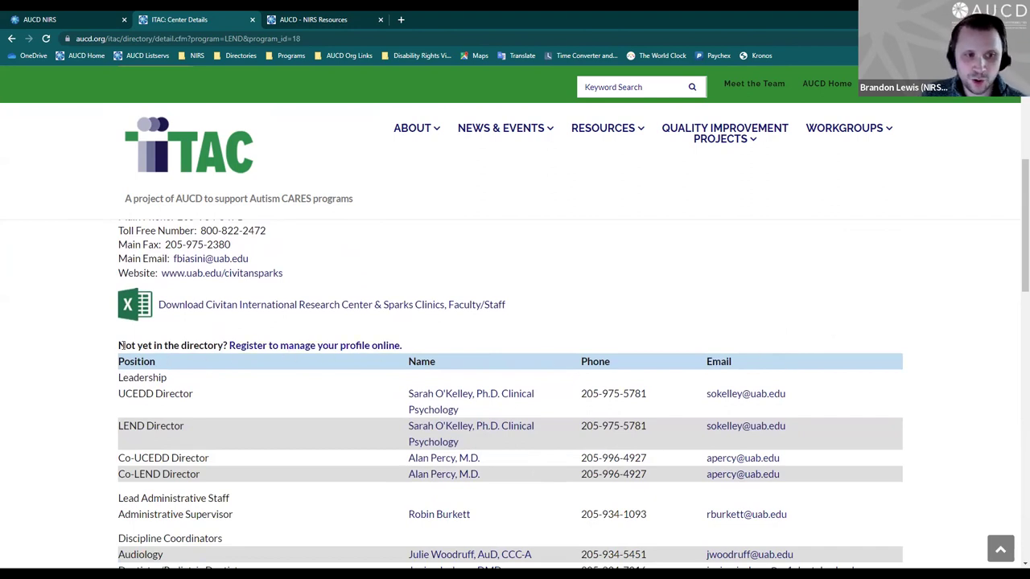
{"action": "left_click_drag", "start_coordinate": [121, 346], "coordinate": [224, 345]}
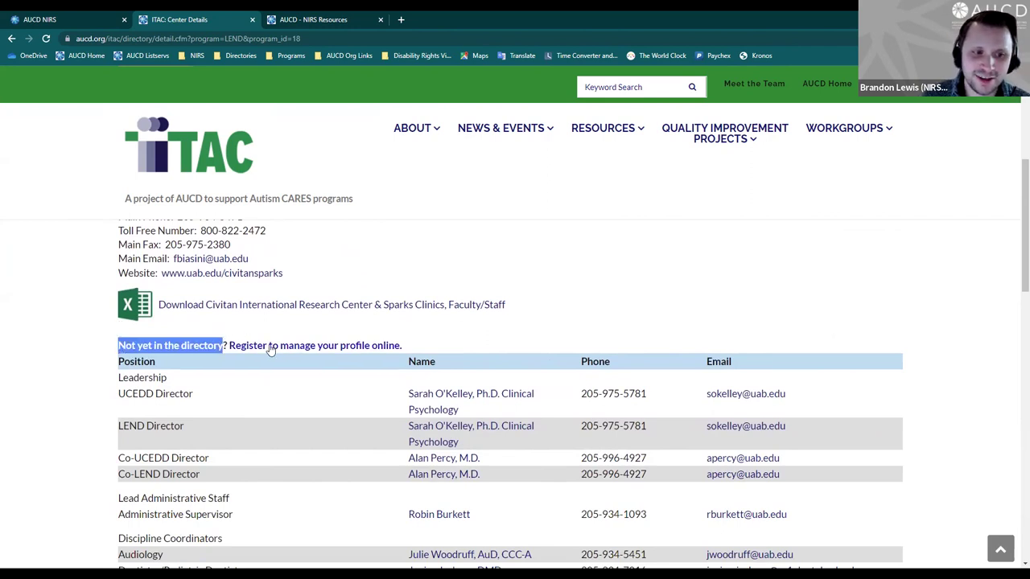
{"action": "left_click", "coordinate": [461, 347]}
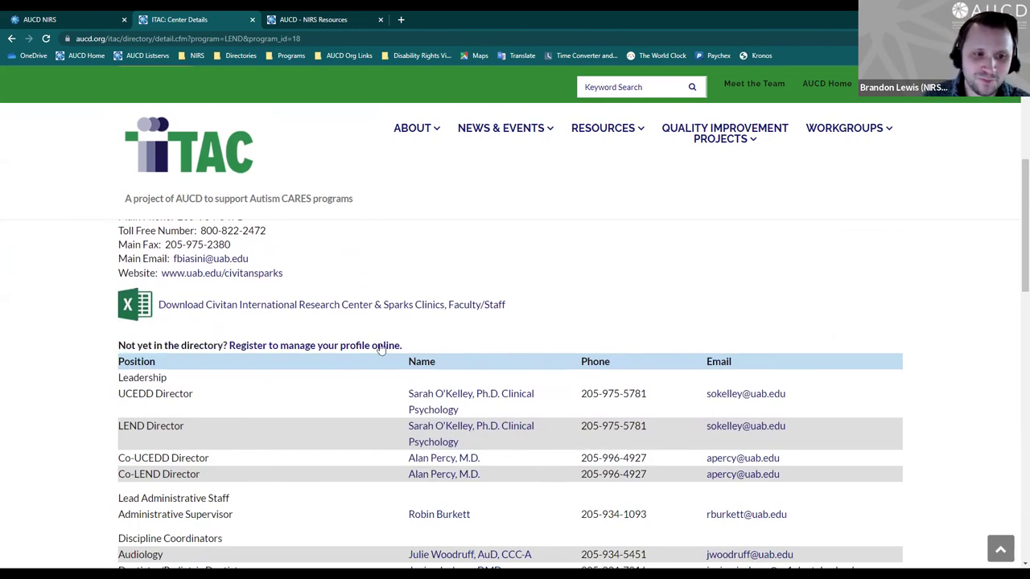
{"action": "left_click", "coordinate": [314, 348]}
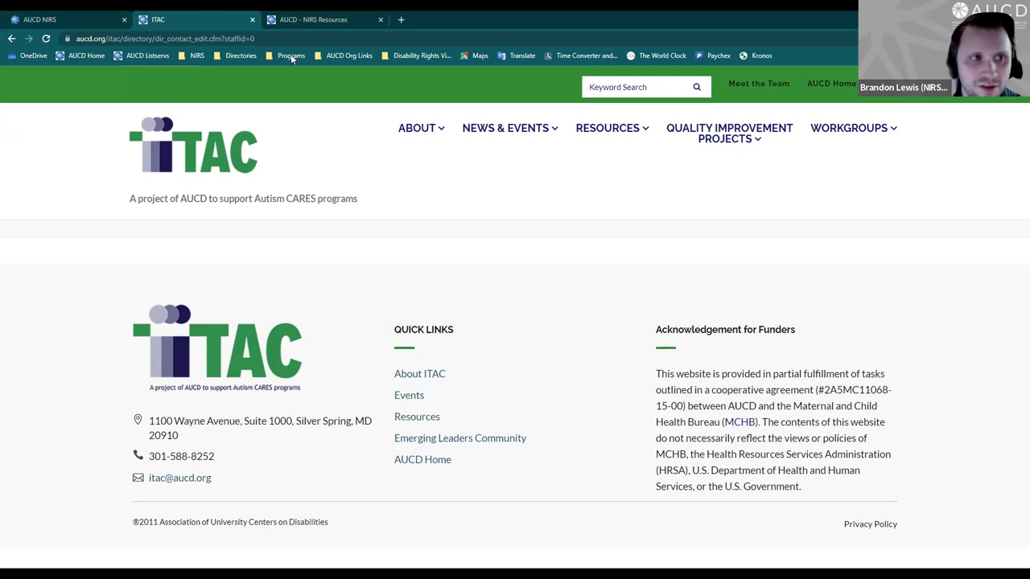
- Glance at the NIRS record, then load the AUCD home page and its LEND directory
{"action": "left_click", "coordinate": [69, 23]}
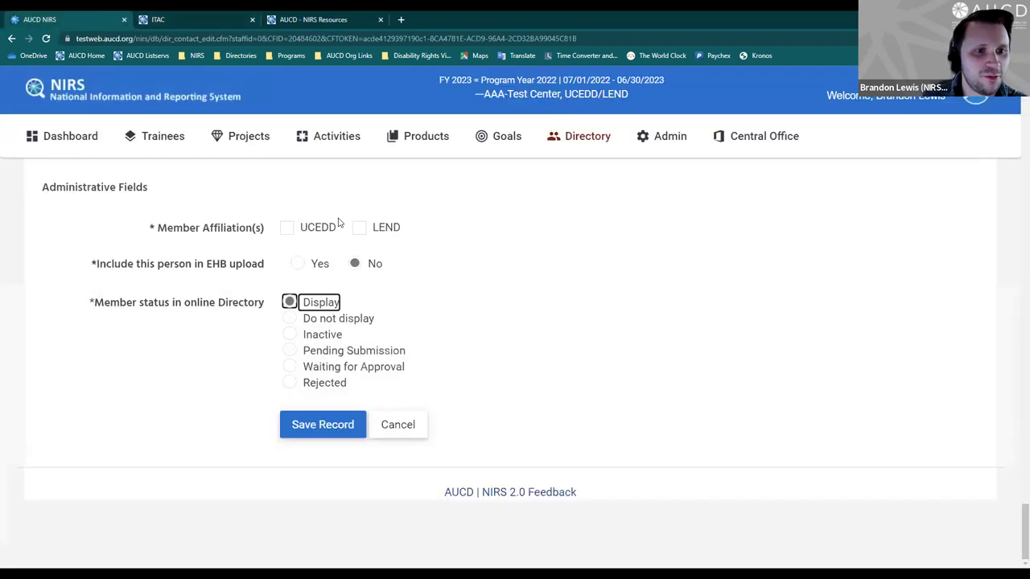
{"action": "left_click", "coordinate": [177, 21]}
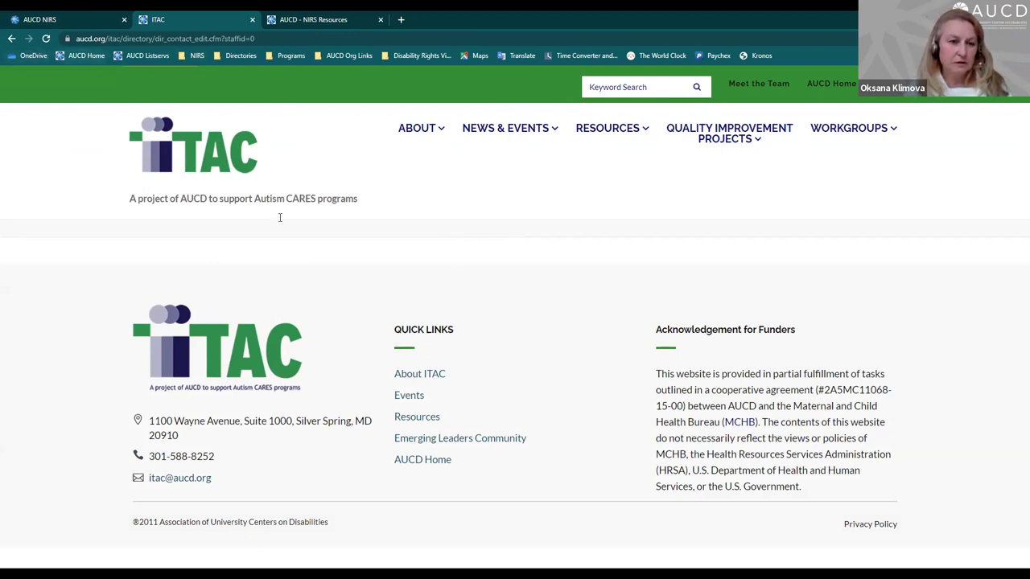
{"action": "left_click", "coordinate": [72, 52]}
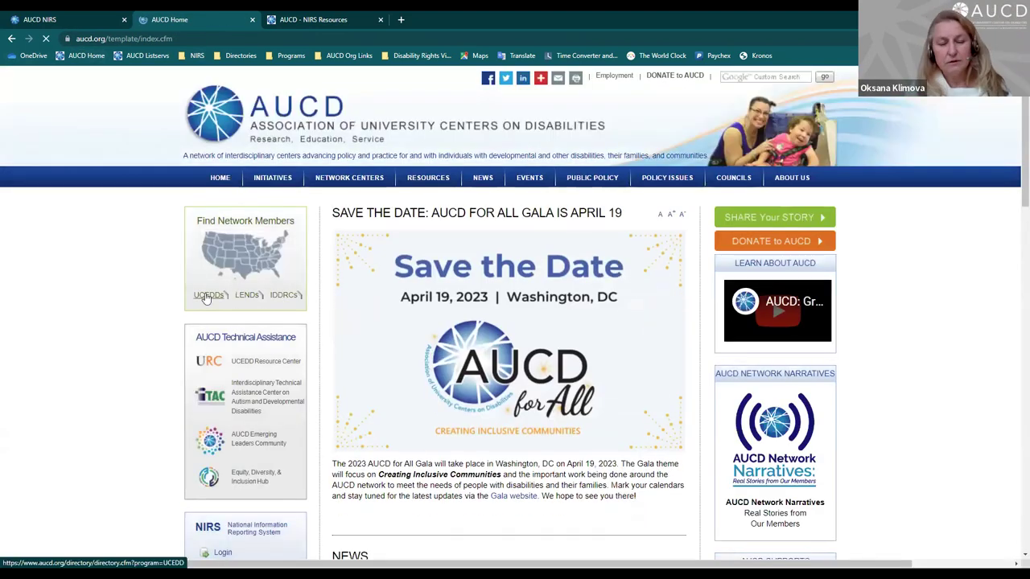
{"action": "left_click", "coordinate": [249, 295]}
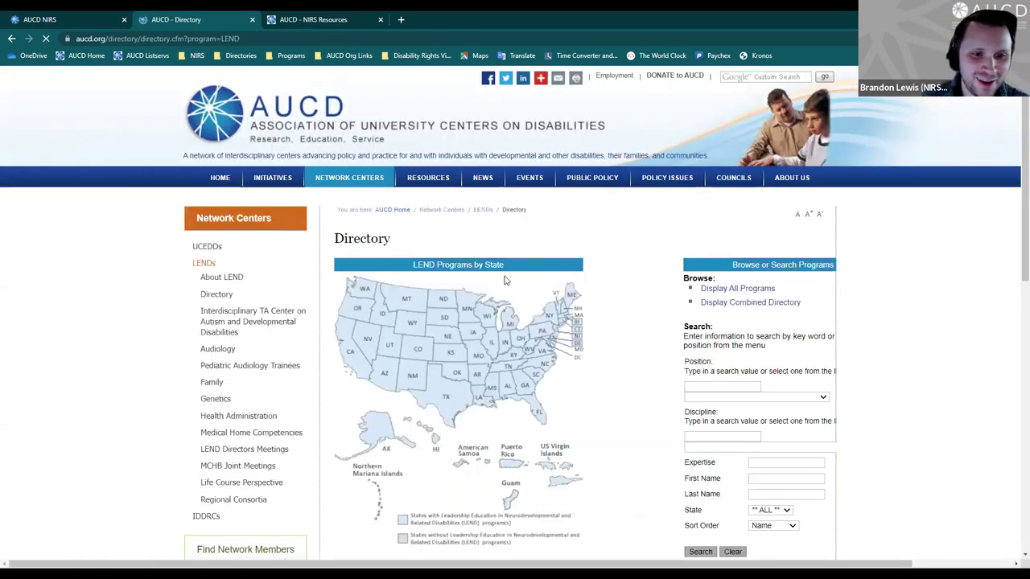
- Go from the AUCD LEND directory to the Alabama programs and open the blank Directory Registration form
{"action": "left_click", "coordinate": [226, 175]}
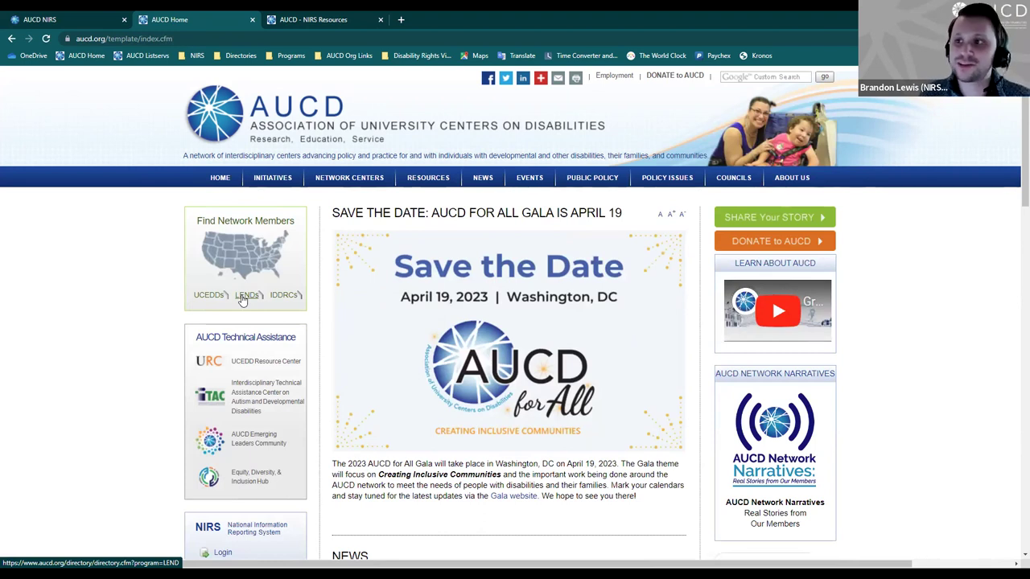
{"action": "left_click", "coordinate": [244, 296]}
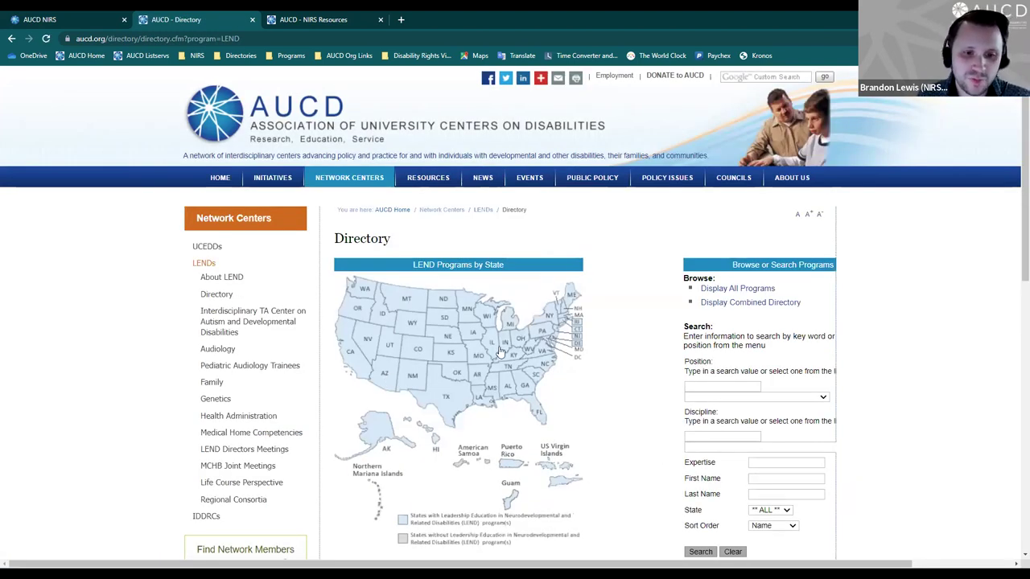
{"action": "scroll", "coordinate": [354, 303], "scroll_direction": "down", "scroll_amount": 3}
{"action": "left_click", "coordinate": [348, 295]}
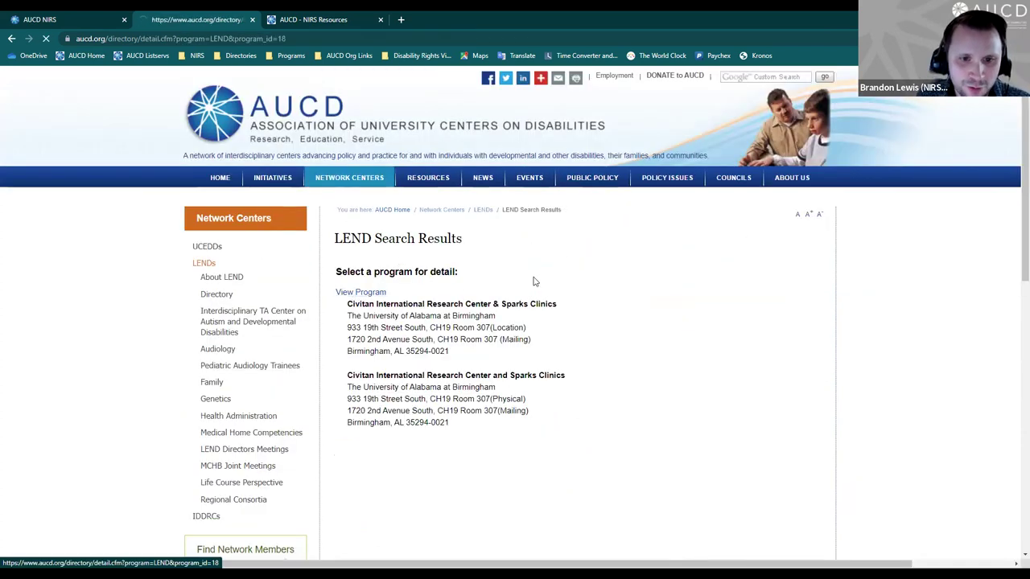
{"action": "scroll", "coordinate": [298, 403], "scroll_direction": "down", "scroll_amount": 3}
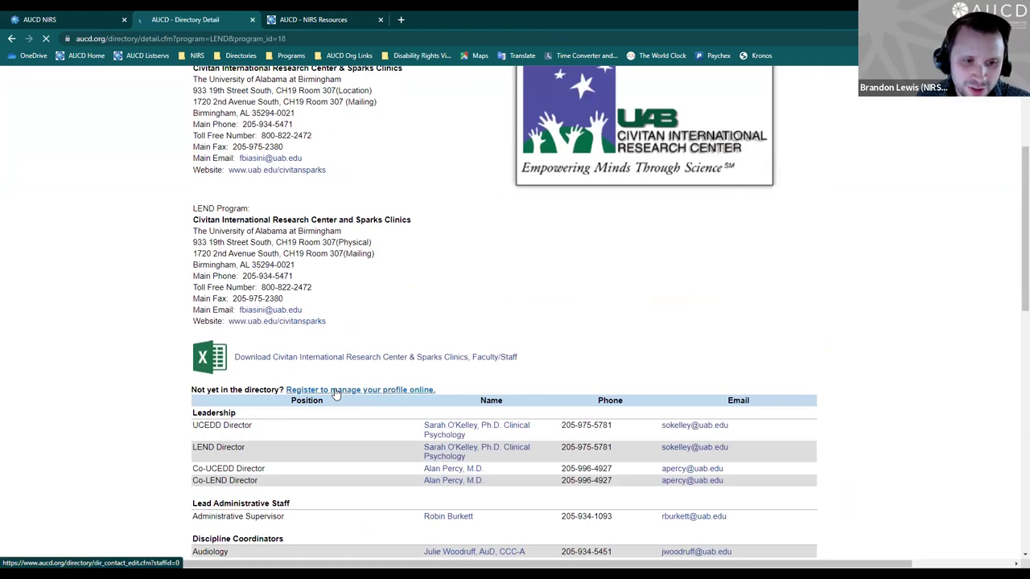
{"action": "left_click", "coordinate": [394, 390]}
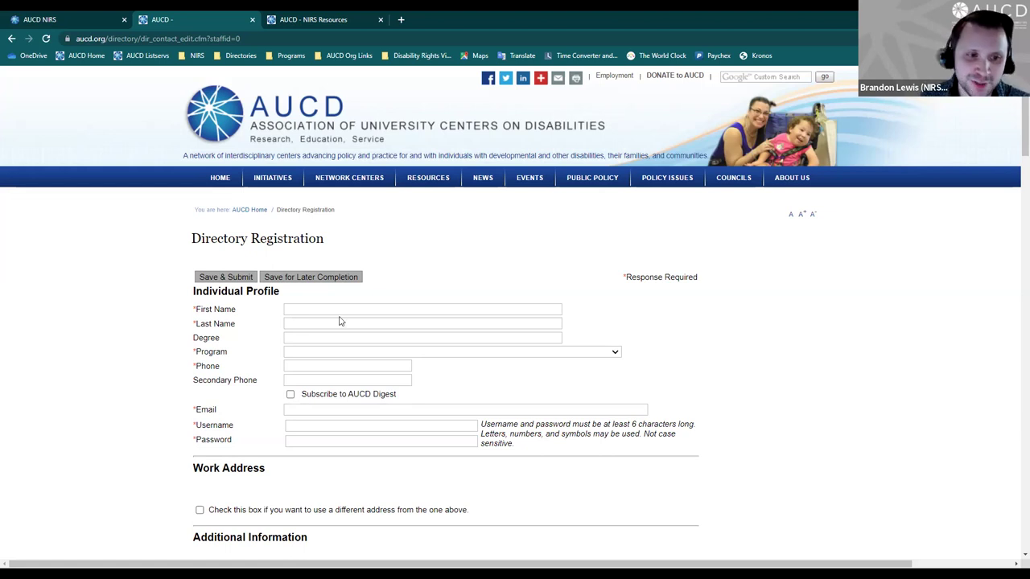
{"action": "left_click", "coordinate": [58, 18]}
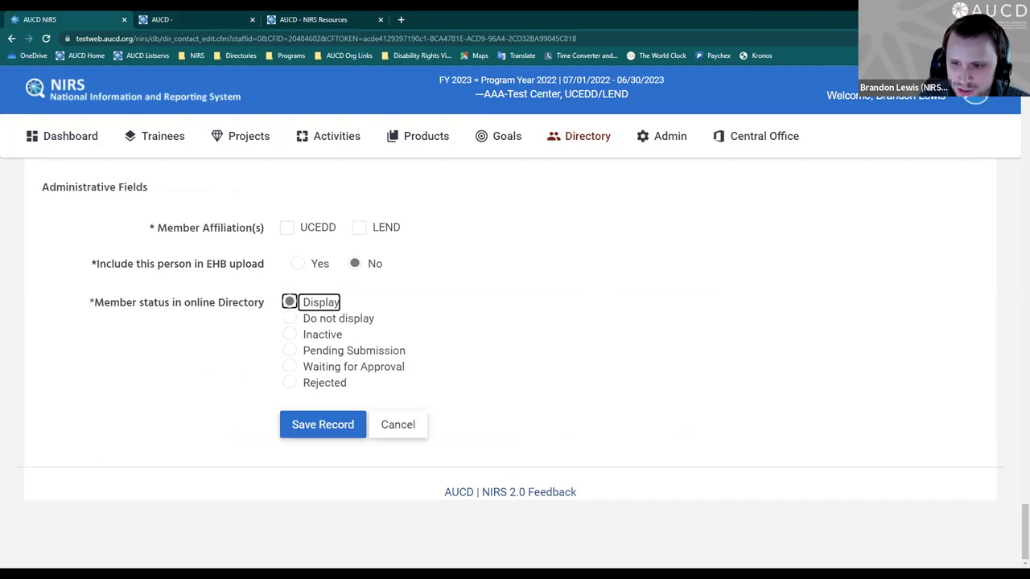
- Switch to the AUCD registration form and place the cursor in its First Name field
{"action": "scroll", "coordinate": [1001, 414], "scroll_direction": "up", "scroll_amount": 20}
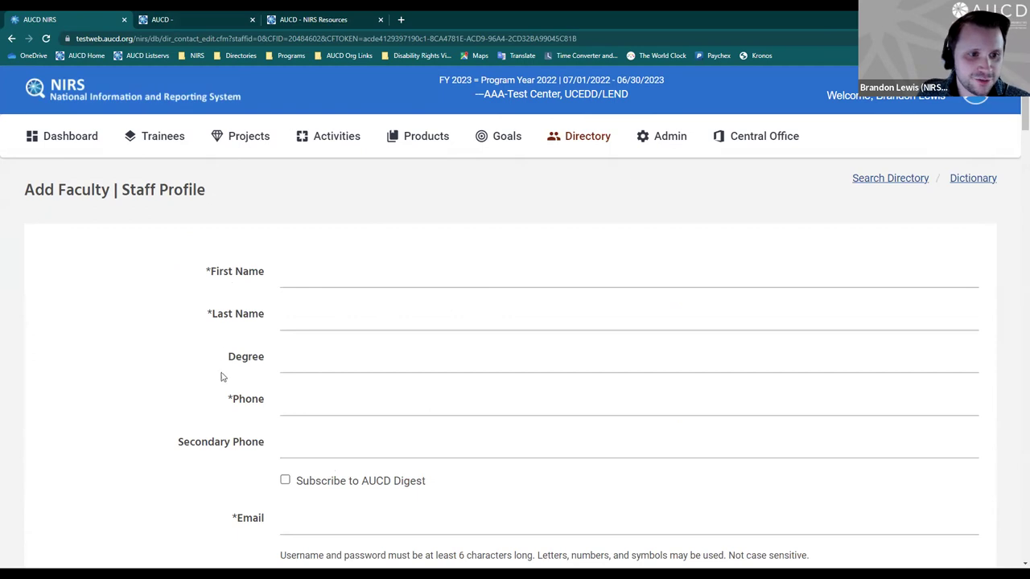
{"action": "left_click", "coordinate": [165, 25]}
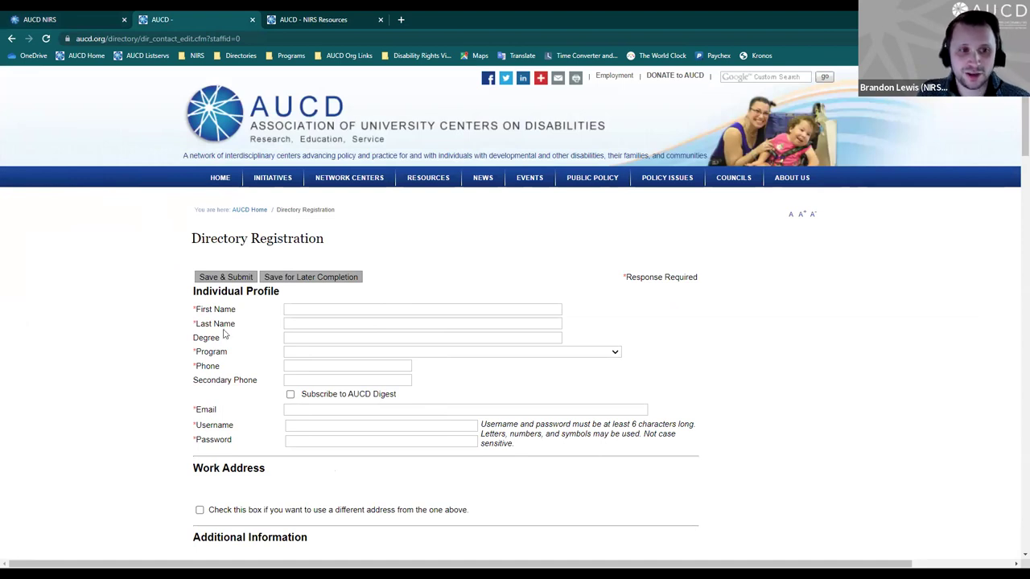
{"action": "left_click", "coordinate": [315, 310]}
- Scroll through the AUCD registration form's fields, then return to the NIRS staff profile form
{"action": "scroll", "coordinate": [326, 318], "scroll_direction": "down", "scroll_amount": 2}
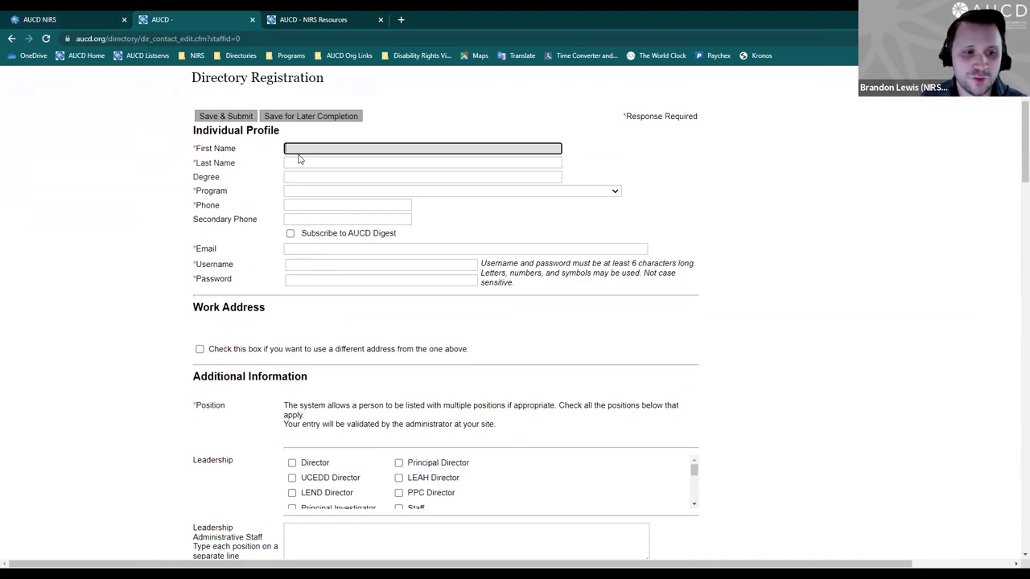
{"action": "scroll", "coordinate": [298, 159], "scroll_direction": "down", "scroll_amount": 2}
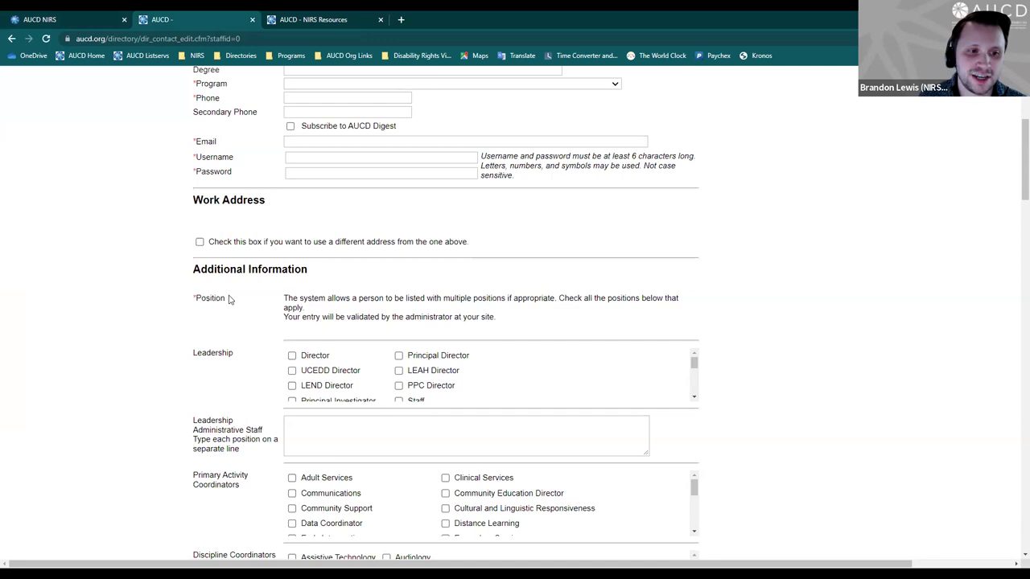
{"action": "scroll", "coordinate": [229, 299], "scroll_direction": "down", "scroll_amount": 4}
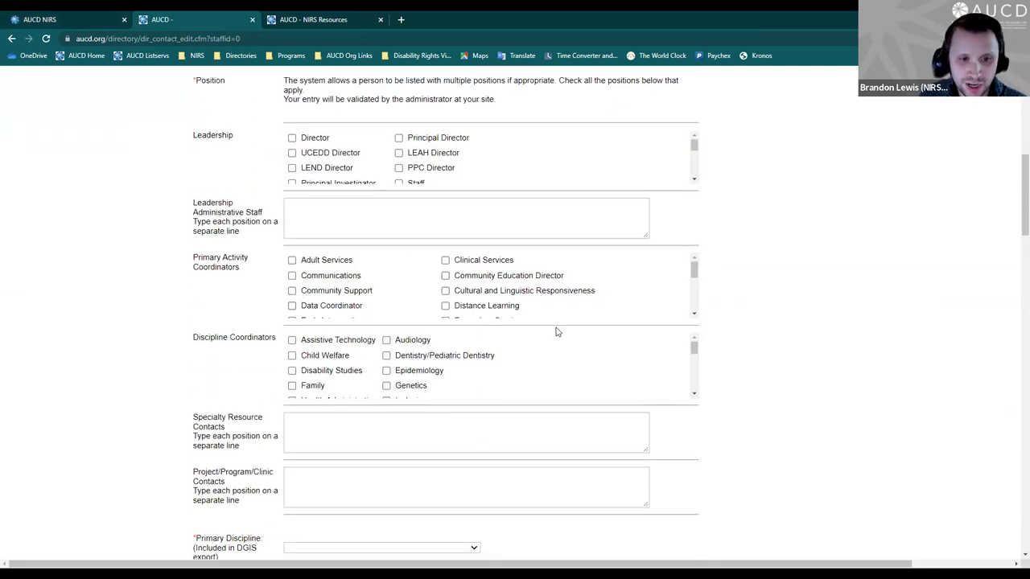
{"action": "scroll", "coordinate": [555, 331], "scroll_direction": "down", "scroll_amount": 8}
{"action": "scroll", "coordinate": [352, 306], "scroll_direction": "down", "scroll_amount": 10}
{"action": "scroll", "coordinate": [352, 304], "scroll_direction": "down", "scroll_amount": 8}
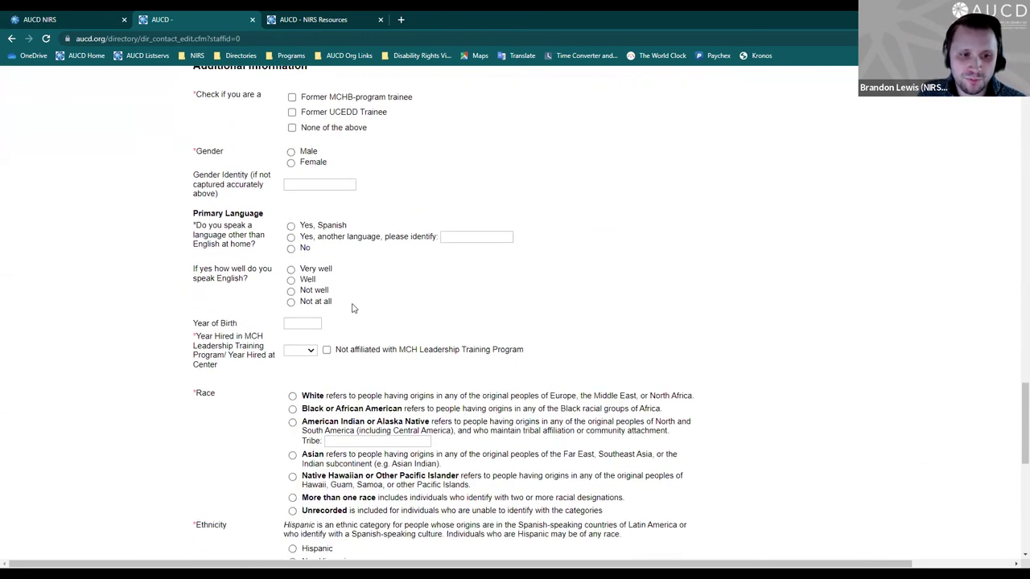
{"action": "scroll", "coordinate": [351, 309], "scroll_direction": "down", "scroll_amount": 8}
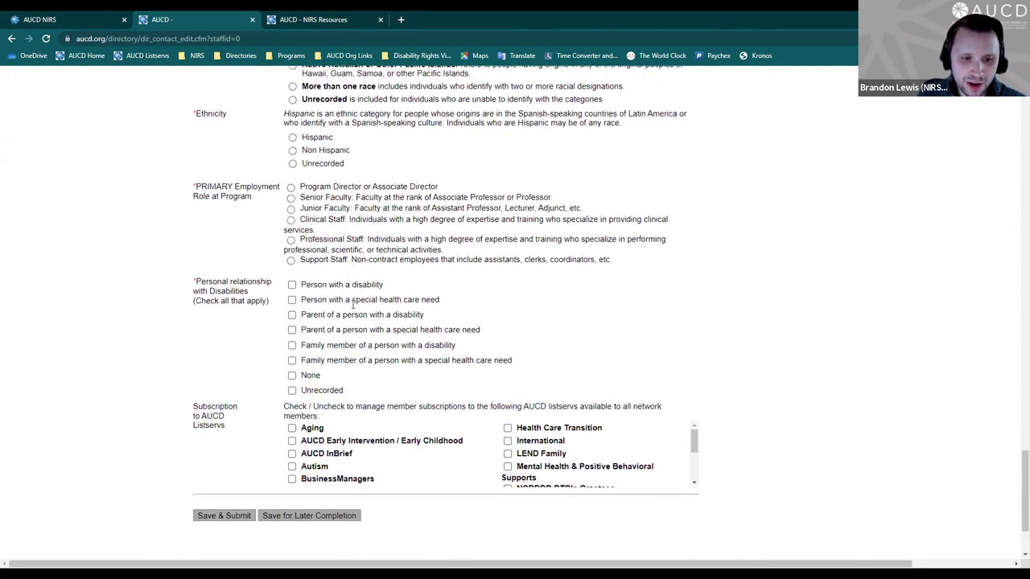
{"action": "scroll", "coordinate": [353, 304], "scroll_direction": "down", "scroll_amount": 2}
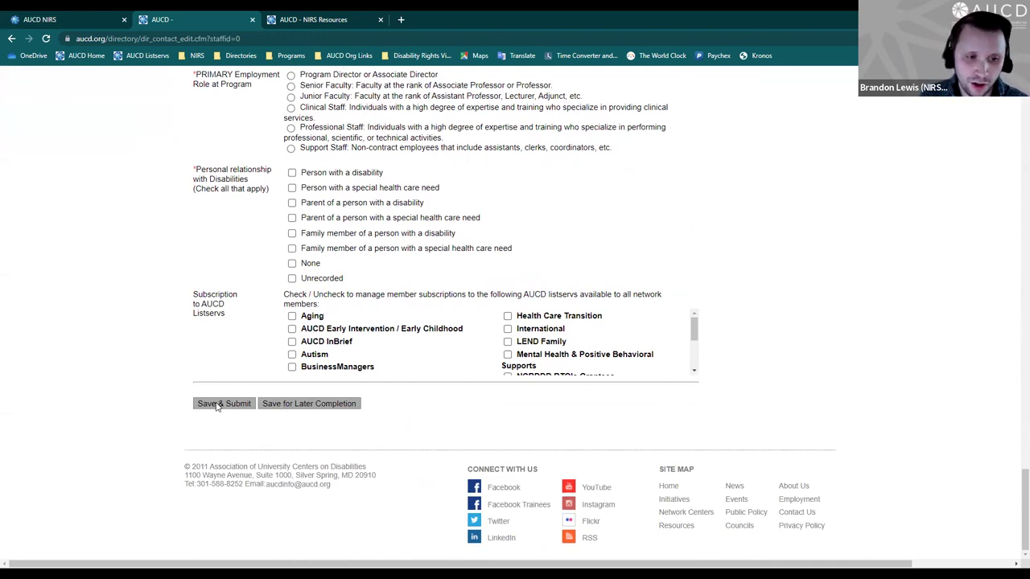
{"action": "left_click", "coordinate": [100, 26]}
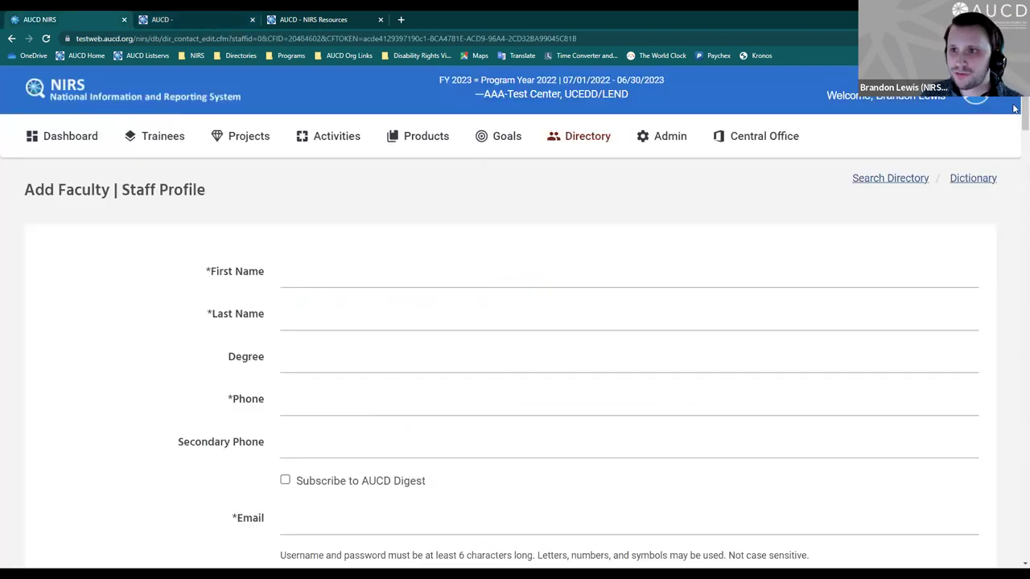
{"action": "scroll", "coordinate": [1007, 394], "scroll_direction": "down", "scroll_amount": 15}
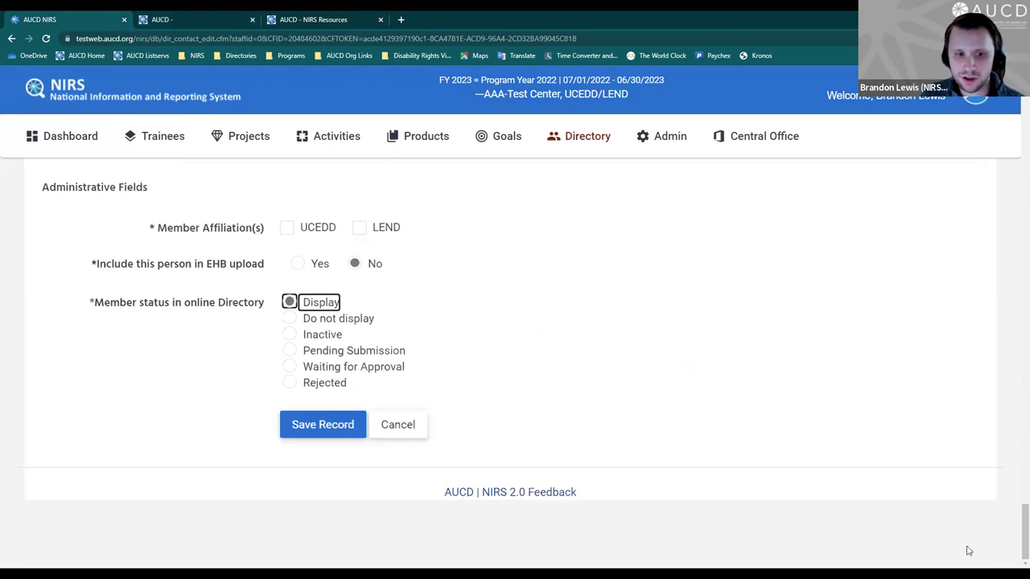
- Set the profile's online directory status to Waiting for Approval instead of Pending Submission
{"action": "left_click_drag", "start_coordinate": [103, 301], "coordinate": [191, 304]}
{"action": "left_click_drag", "start_coordinate": [406, 351], "coordinate": [308, 354]}
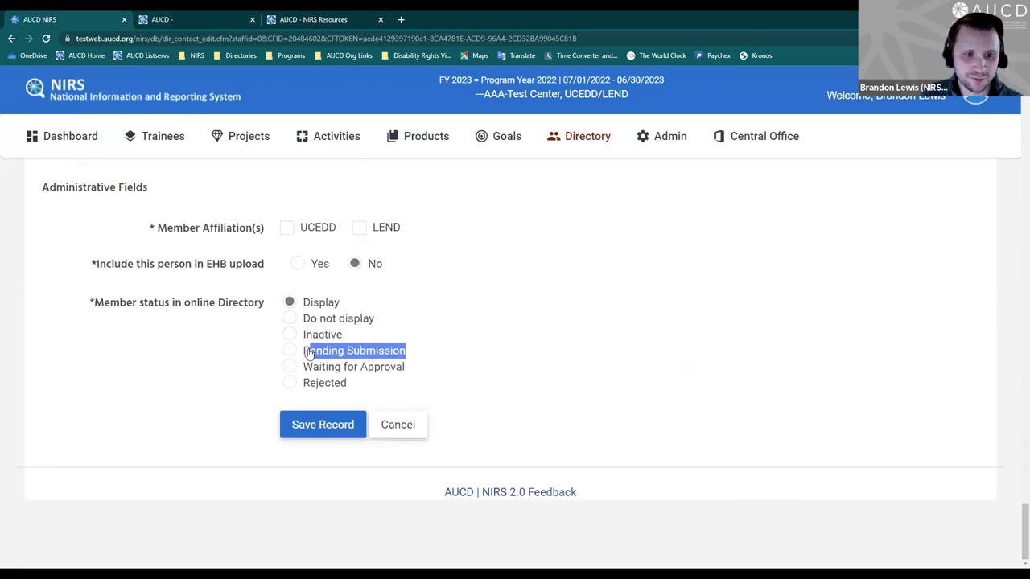
{"action": "left_click", "coordinate": [290, 351]}
{"action": "left_click", "coordinate": [181, 19]}
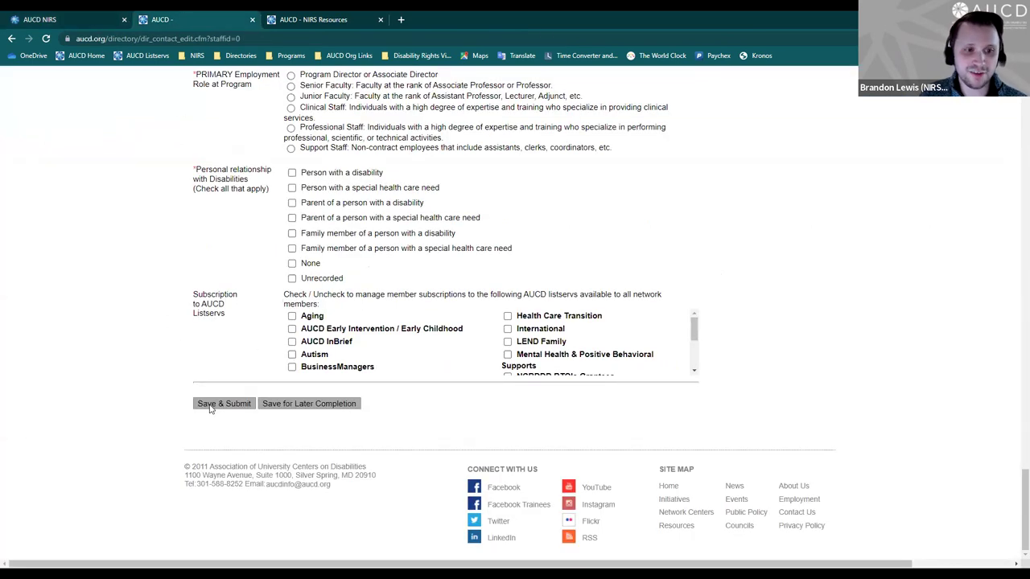
{"action": "left_click", "coordinate": [57, 20]}
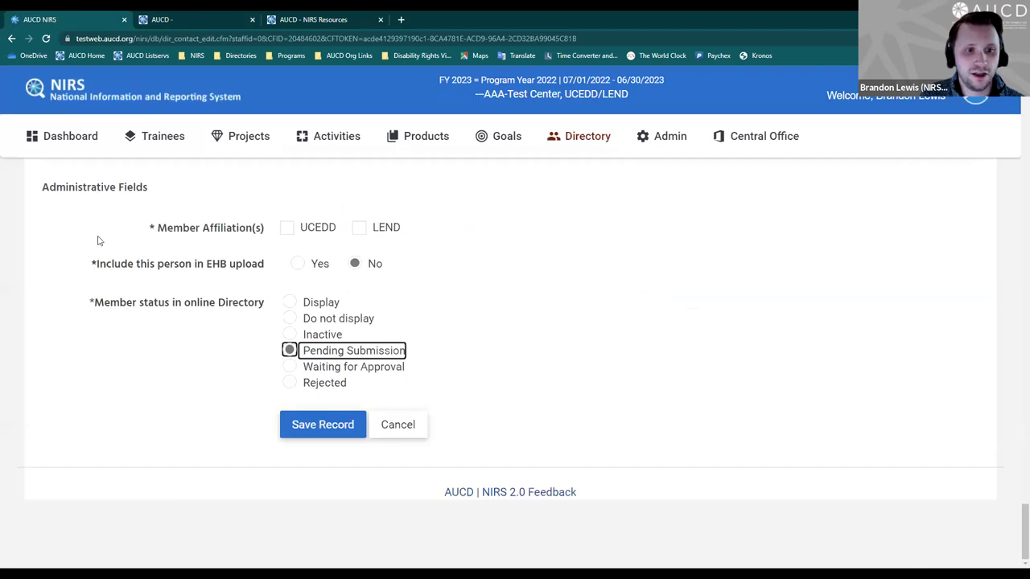
{"action": "left_click_drag", "start_coordinate": [418, 379], "coordinate": [309, 370]}
{"action": "left_click", "coordinate": [310, 370]}
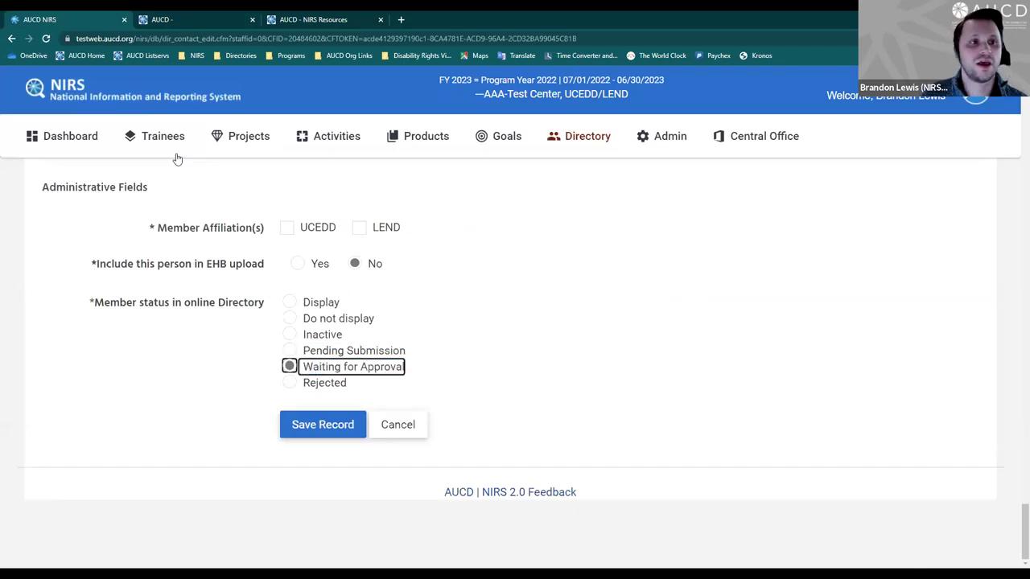
- Compare with the AUCD directory form, then go to Directory > Manage Faculty | Staff Profiles
{"action": "left_click", "coordinate": [177, 19]}
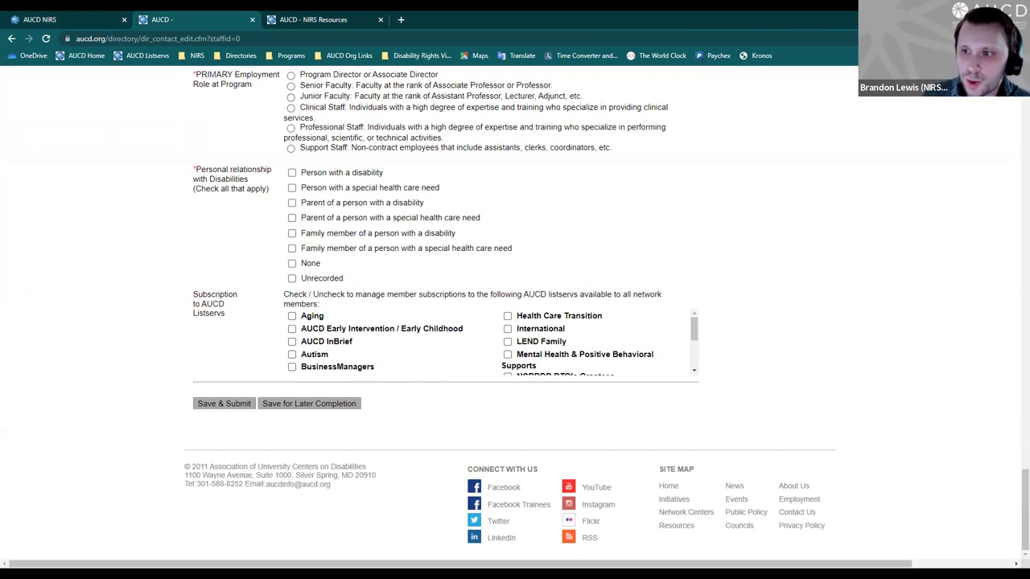
{"action": "left_click", "coordinate": [64, 21]}
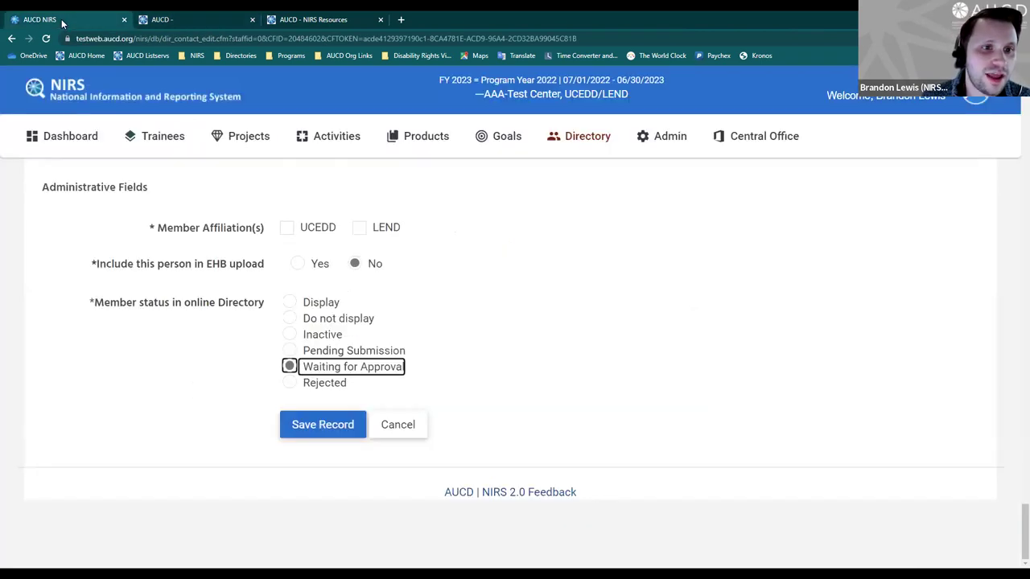
{"action": "left_click", "coordinate": [578, 144]}
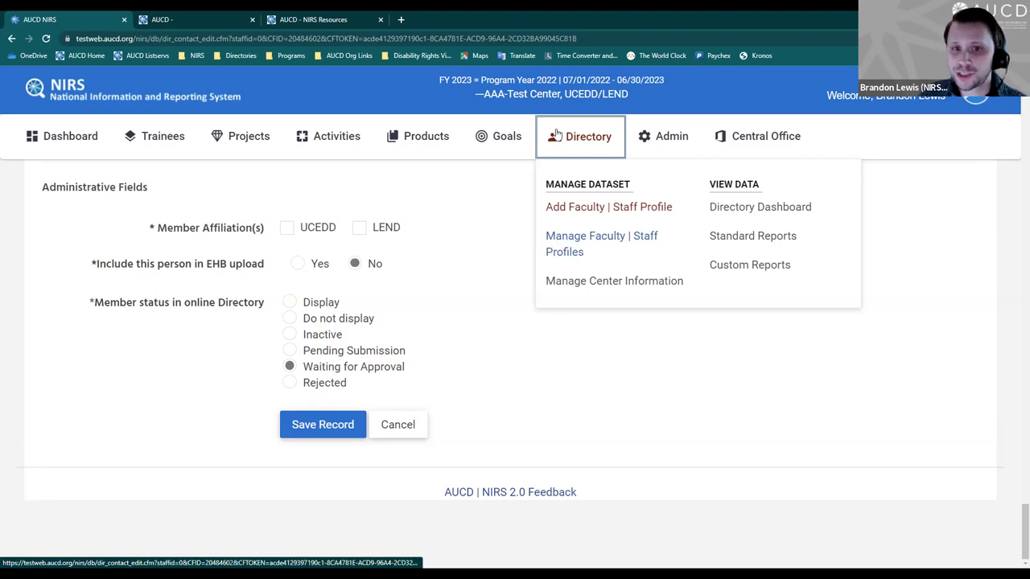
{"action": "left_click", "coordinate": [566, 240]}
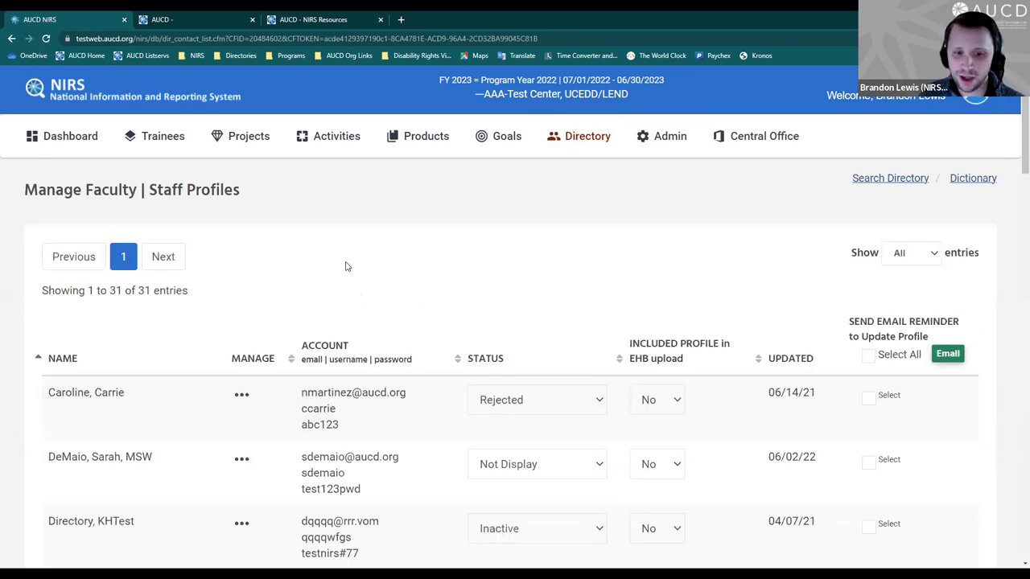
- Change the first profile record's status to Not Display
{"action": "scroll", "coordinate": [324, 354], "scroll_direction": "down", "scroll_amount": 2}
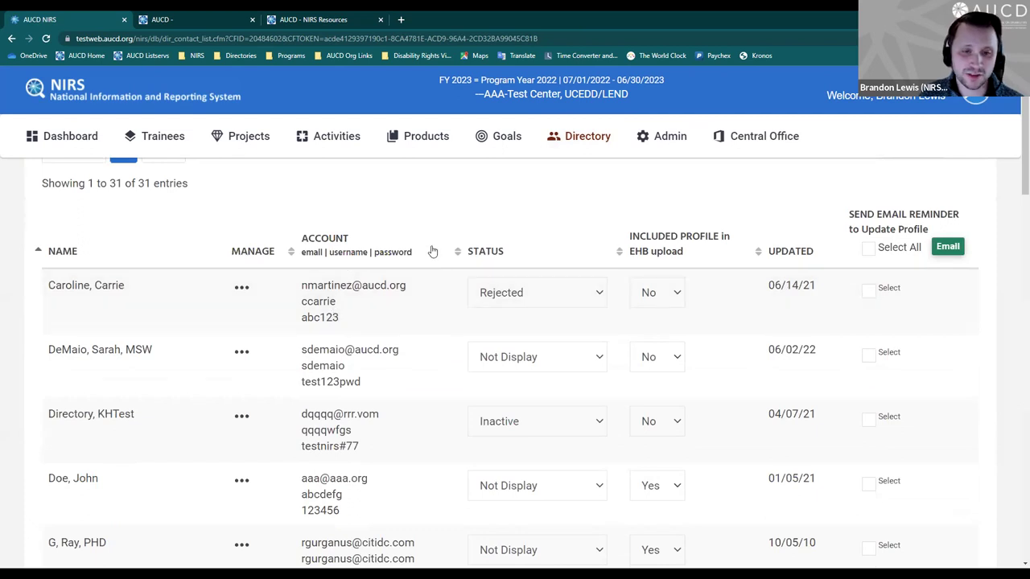
{"action": "scroll", "coordinate": [89, 245], "scroll_direction": "up", "scroll_amount": 2}
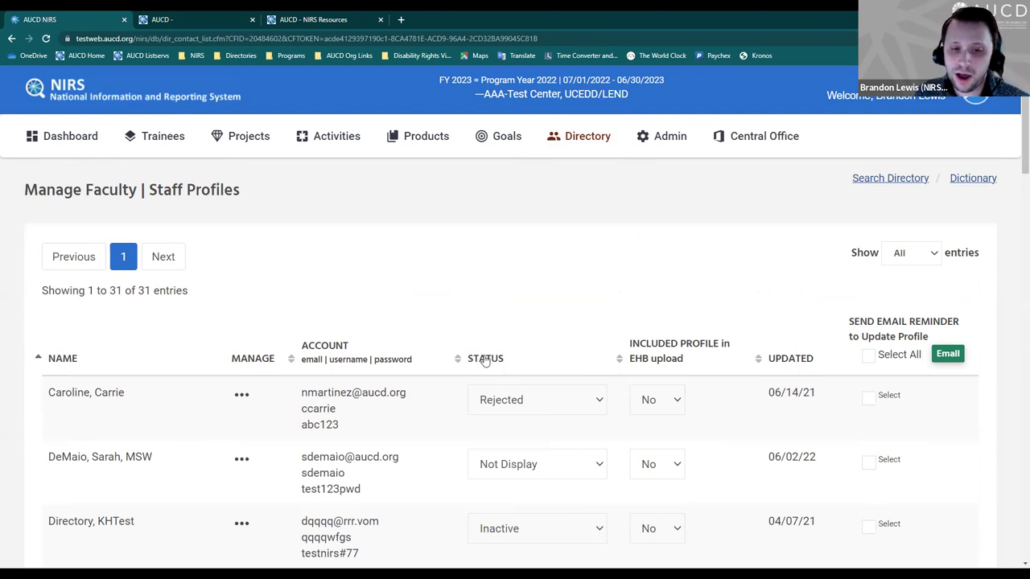
{"action": "left_click", "coordinate": [586, 407]}
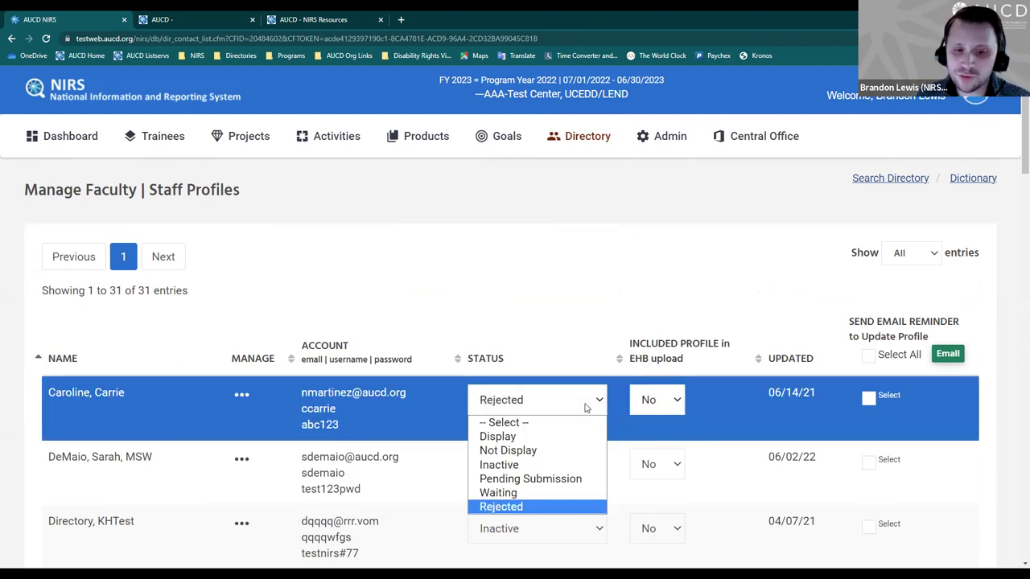
{"action": "left_click", "coordinate": [519, 479]}
{"action": "left_click", "coordinate": [555, 399]}
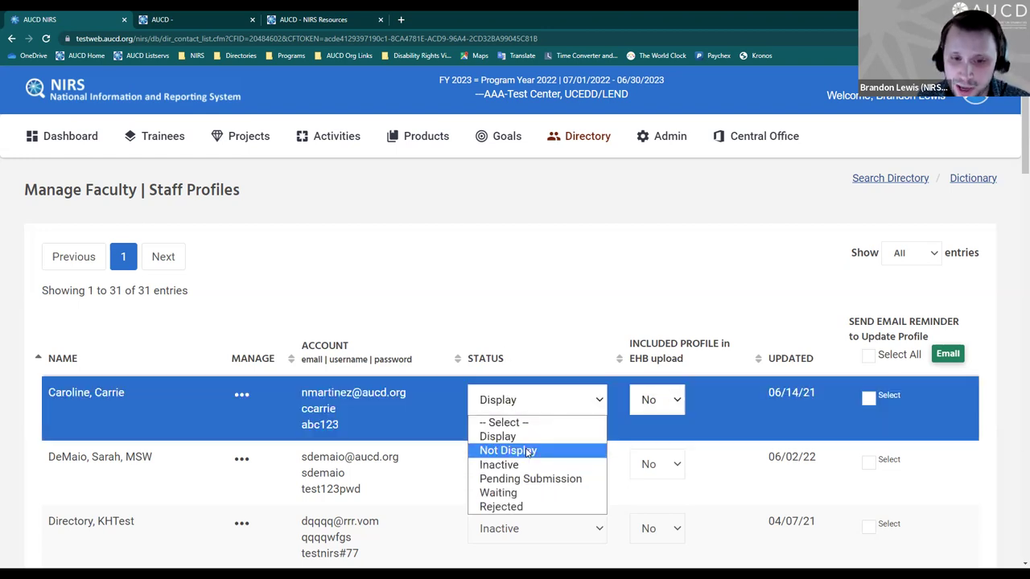
{"action": "left_click", "coordinate": [531, 450]}
- Sort the profiles by EHB upload inclusion and view the first record's full profile
{"action": "left_click", "coordinate": [587, 299]}
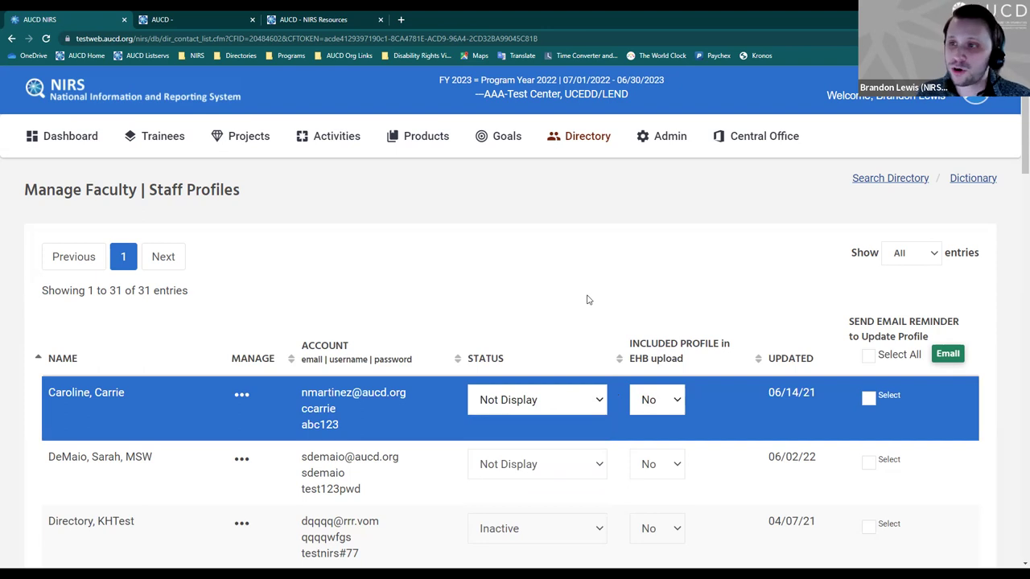
{"action": "left_click", "coordinate": [640, 318]}
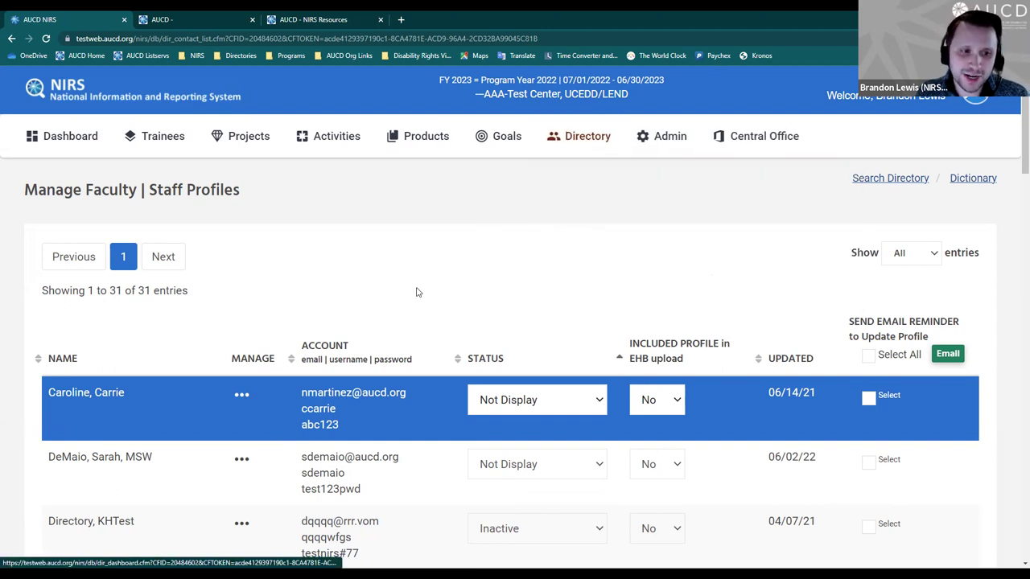
{"action": "left_click", "coordinate": [243, 398]}
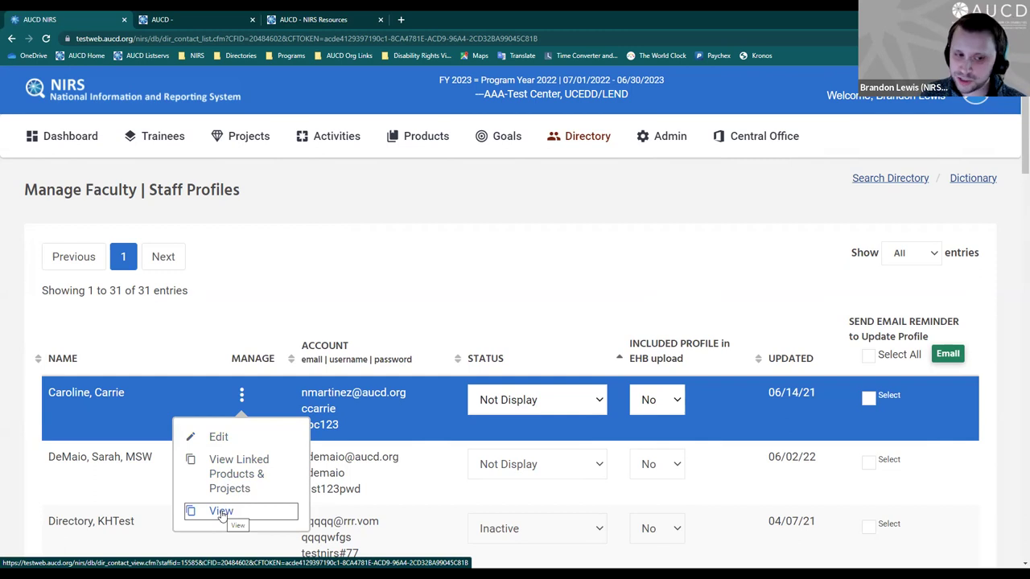
{"action": "left_click", "coordinate": [222, 512]}
{"action": "scroll", "coordinate": [390, 299], "scroll_direction": "down", "scroll_amount": 3}
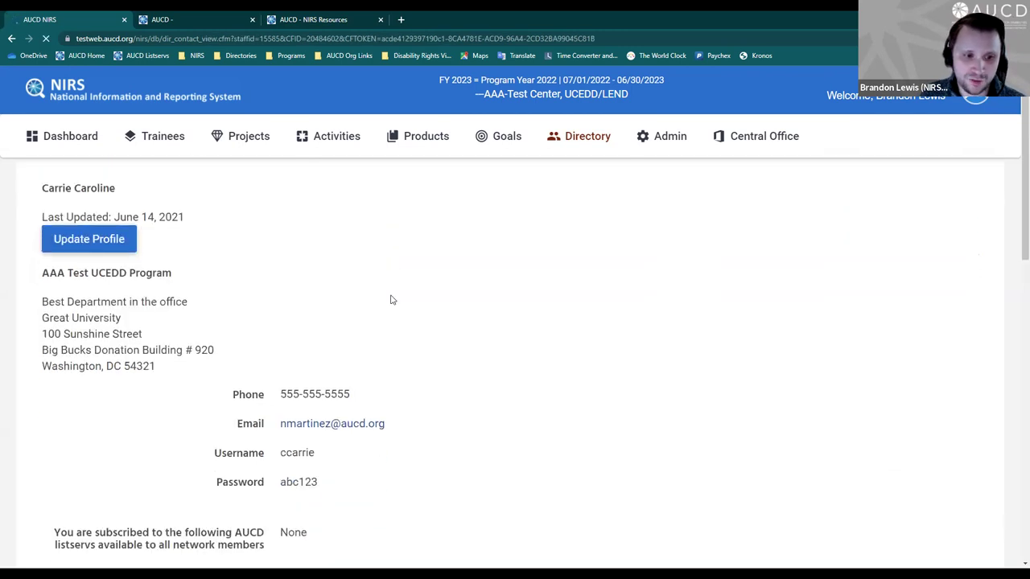
{"action": "scroll", "coordinate": [391, 300], "scroll_direction": "down", "scroll_amount": 10}
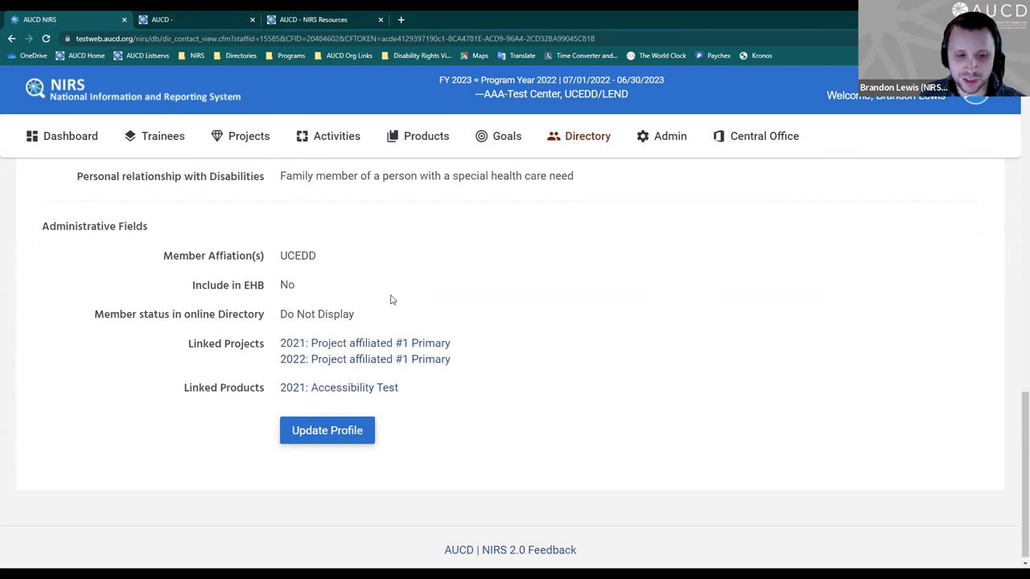
{"action": "scroll", "coordinate": [286, 335], "scroll_direction": "up", "scroll_amount": 3}
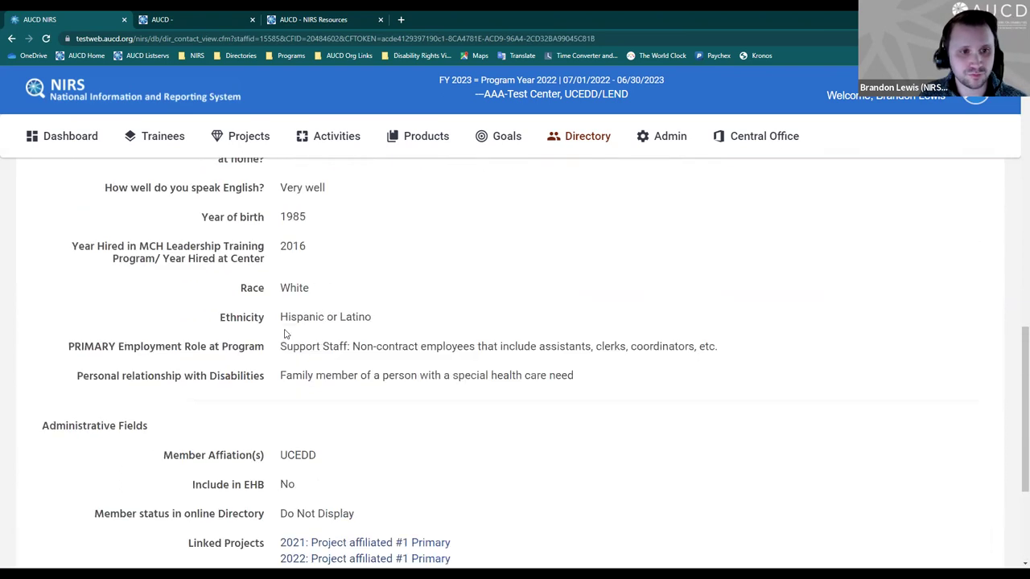
{"action": "scroll", "coordinate": [284, 333], "scroll_direction": "up", "scroll_amount": 10}
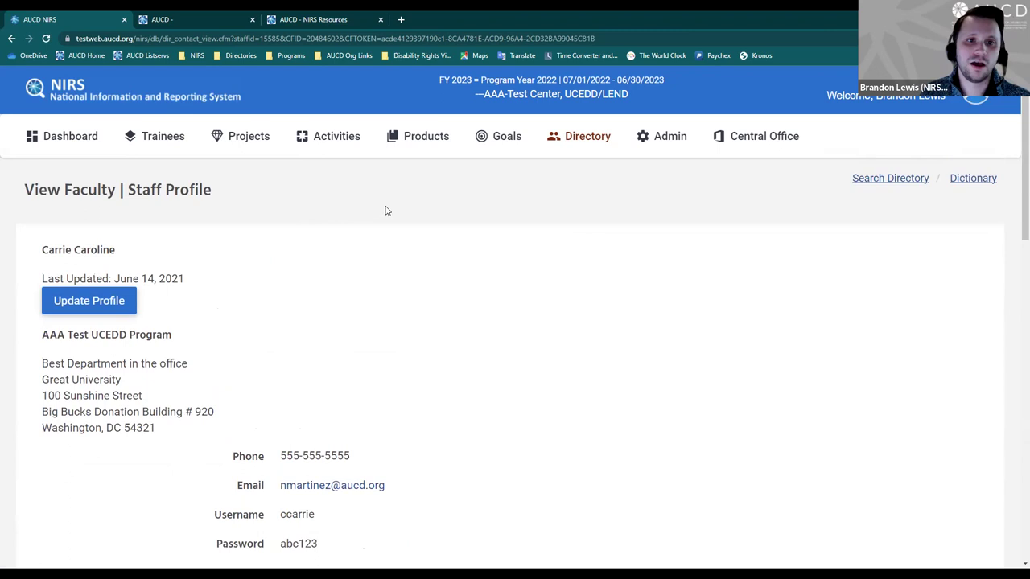
{"action": "left_click", "coordinate": [587, 134]}
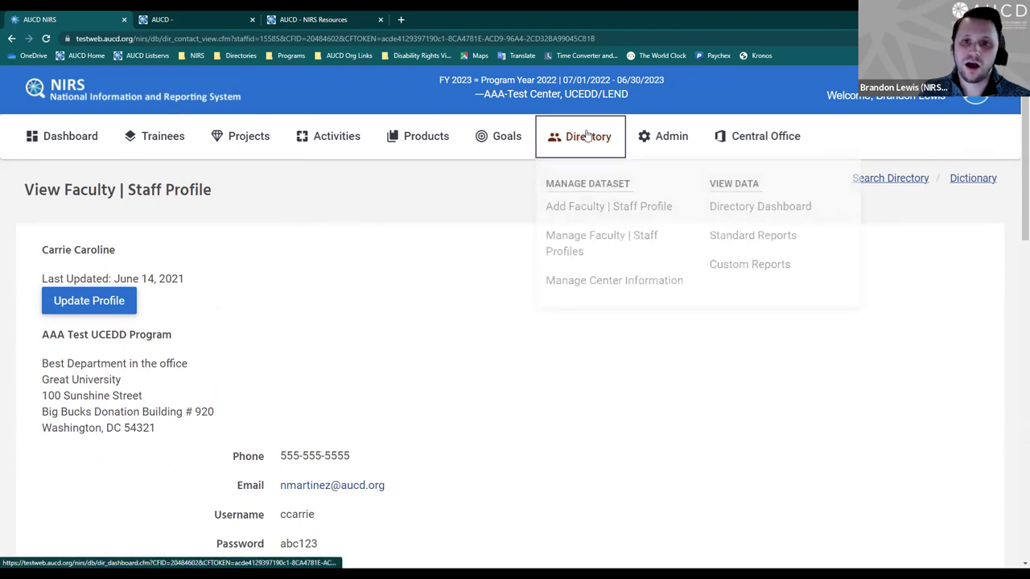
{"action": "left_click", "coordinate": [577, 240]}
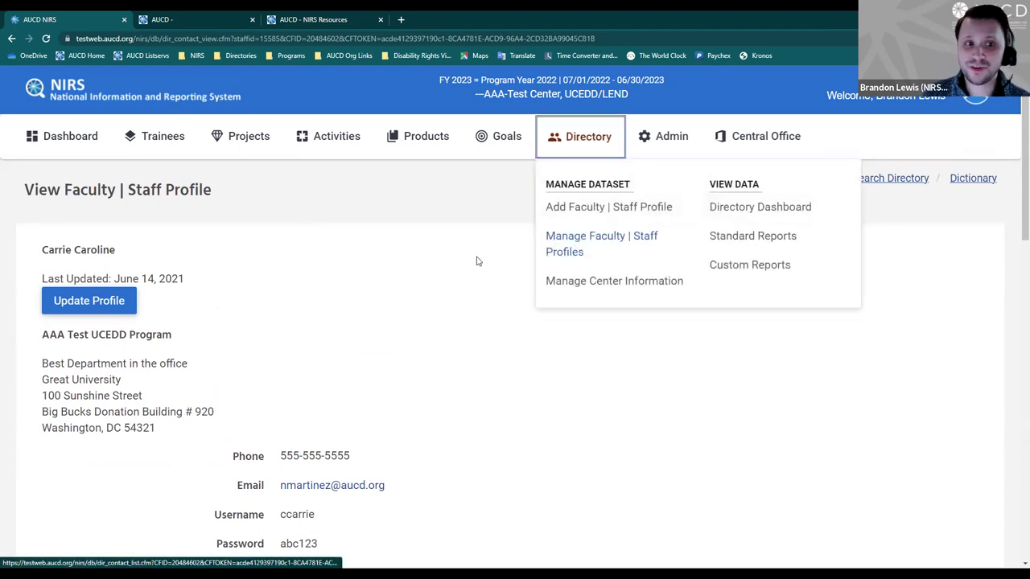
{"action": "left_click", "coordinate": [242, 395]}
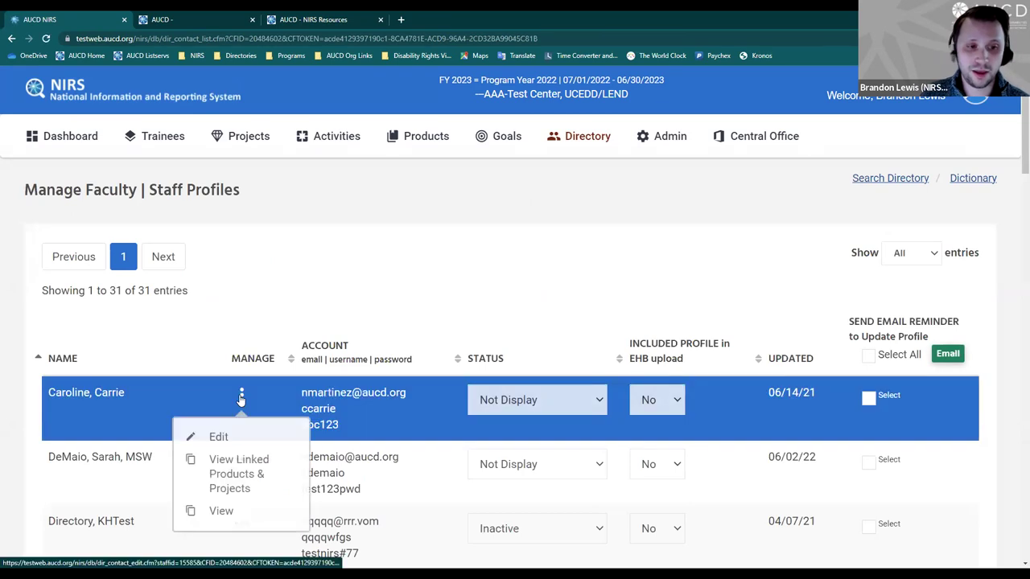
- Close the first record's Manage menu and go to Admin > Manage NIRS Users Logins
{"action": "left_click", "coordinate": [245, 305]}
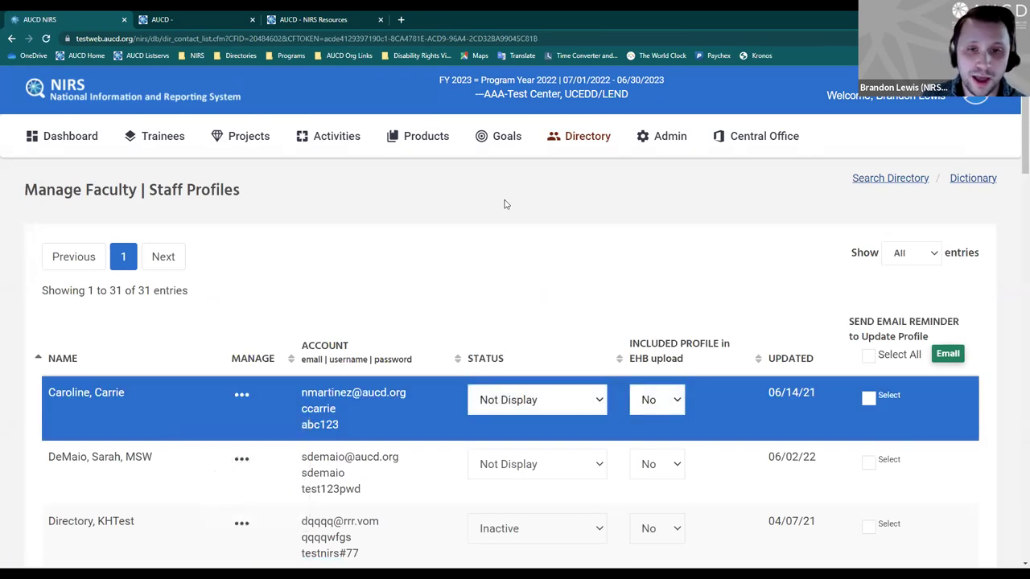
{"action": "mouse_move", "coordinate": [561, 153]}
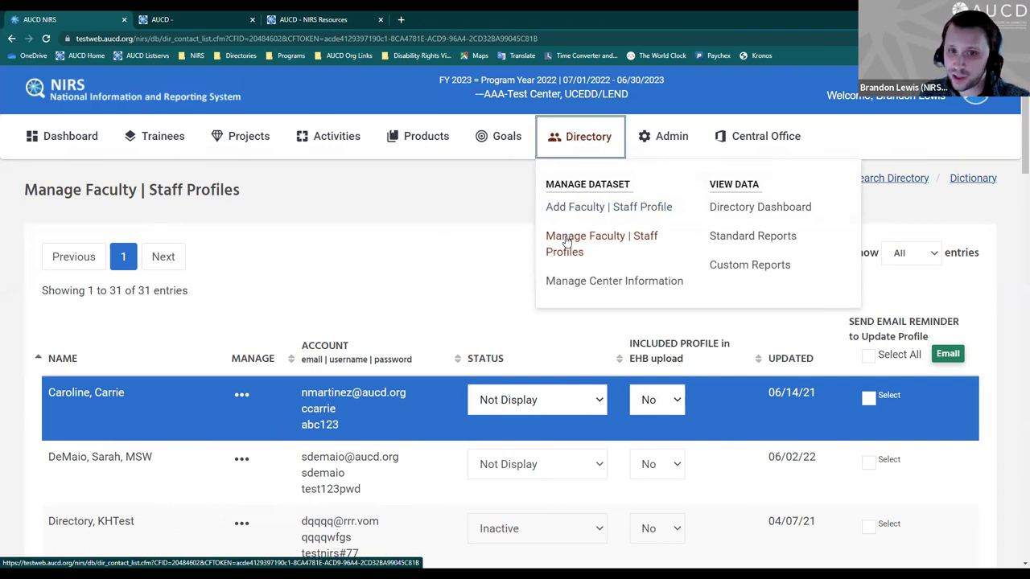
{"action": "left_click", "coordinate": [242, 394]}
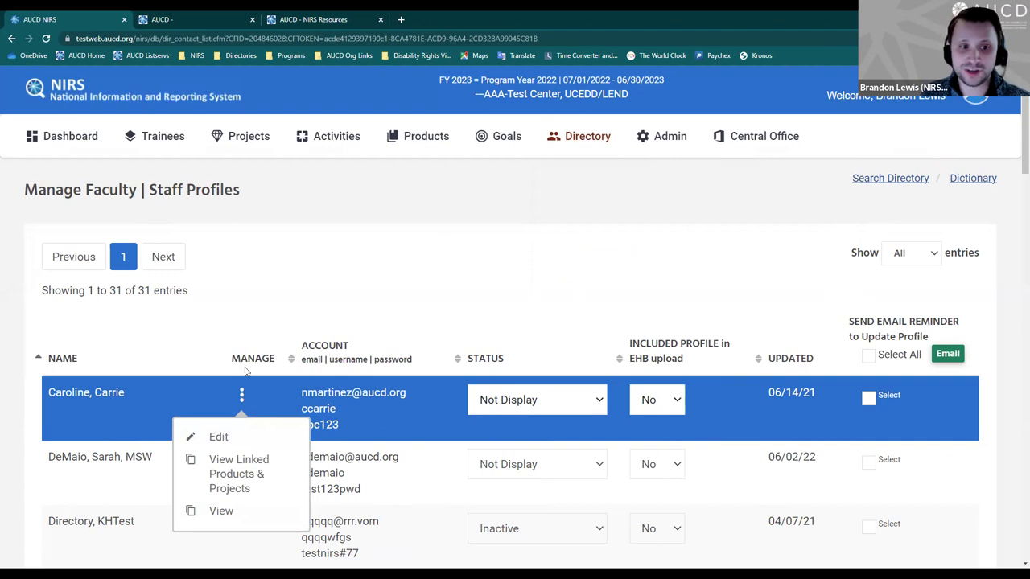
{"action": "left_click", "coordinate": [245, 394]}
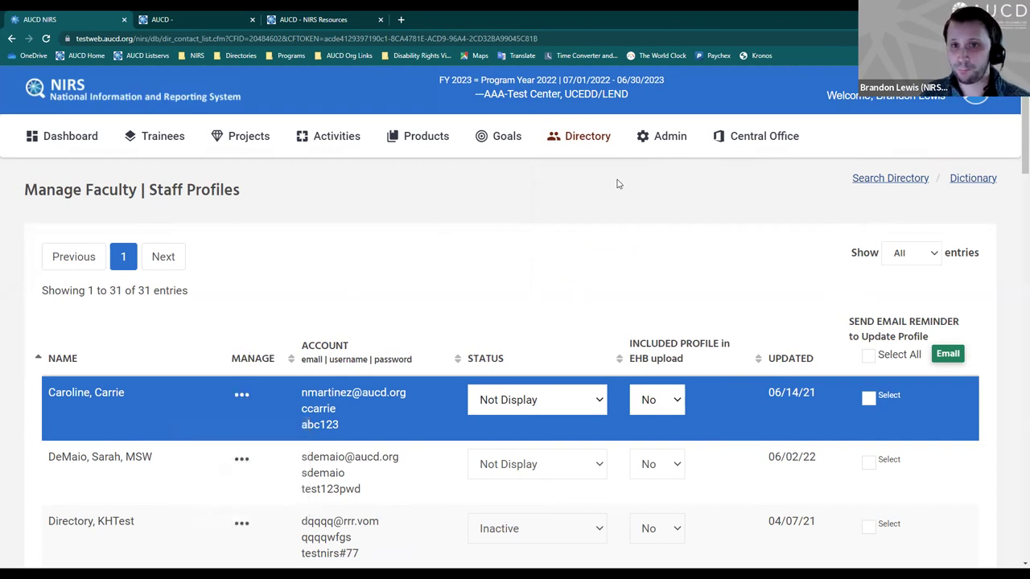
{"action": "left_click", "coordinate": [661, 145]}
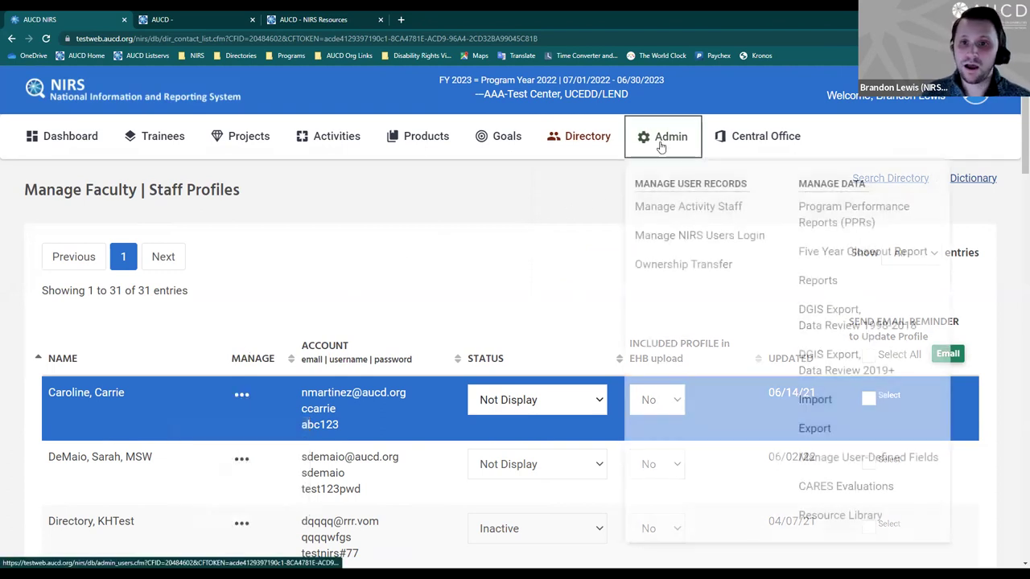
{"action": "left_click", "coordinate": [654, 235]}
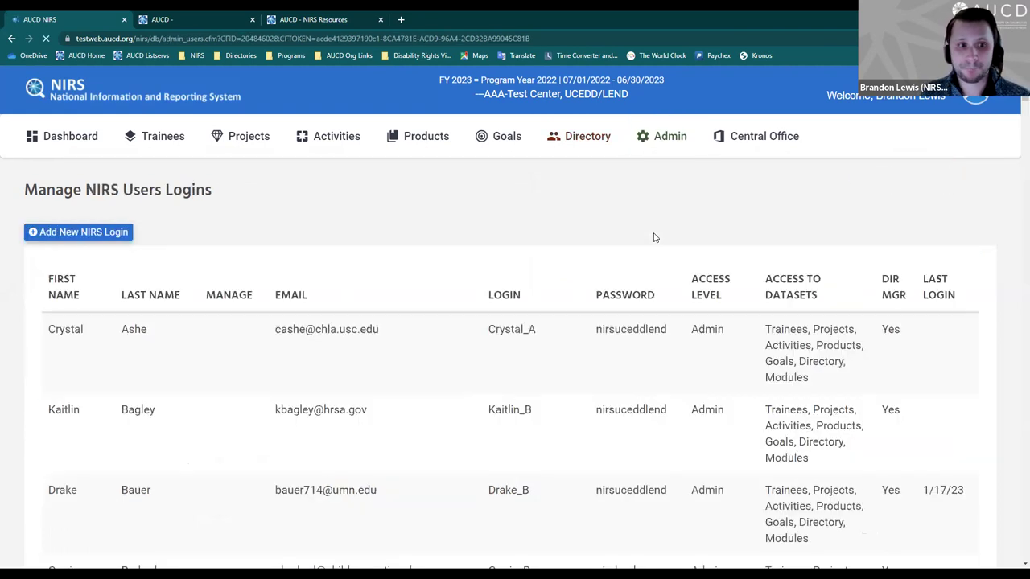
{"action": "left_click", "coordinate": [672, 143]}
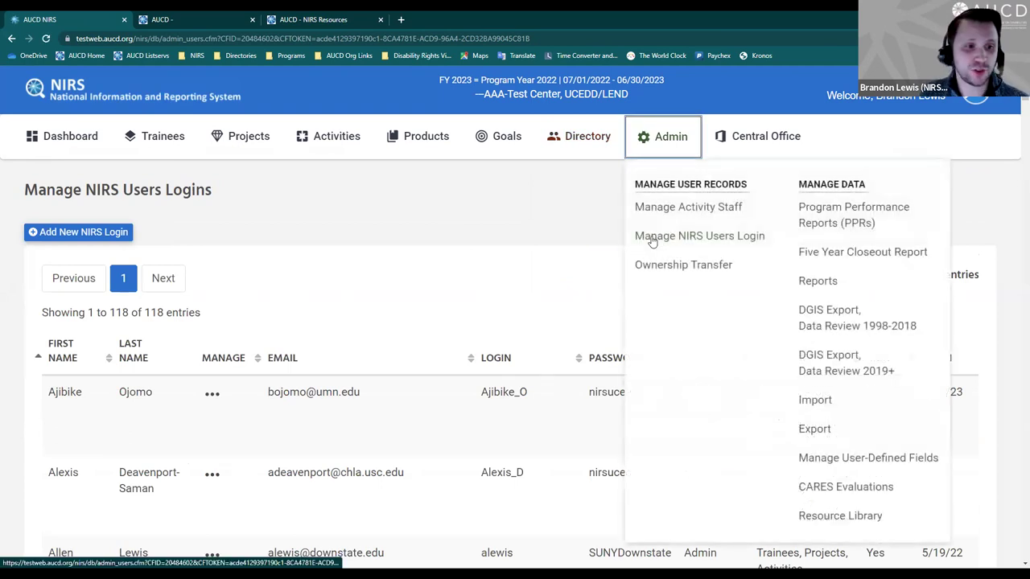
{"action": "left_click", "coordinate": [212, 393]}
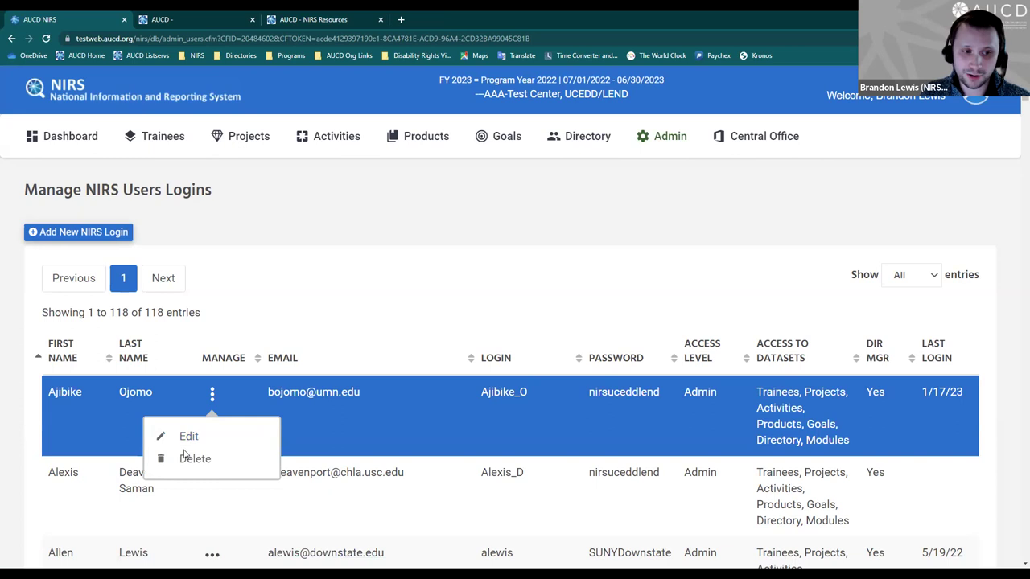
{"action": "left_click", "coordinate": [187, 437]}
{"action": "scroll", "coordinate": [368, 329], "scroll_direction": "down", "scroll_amount": 6}
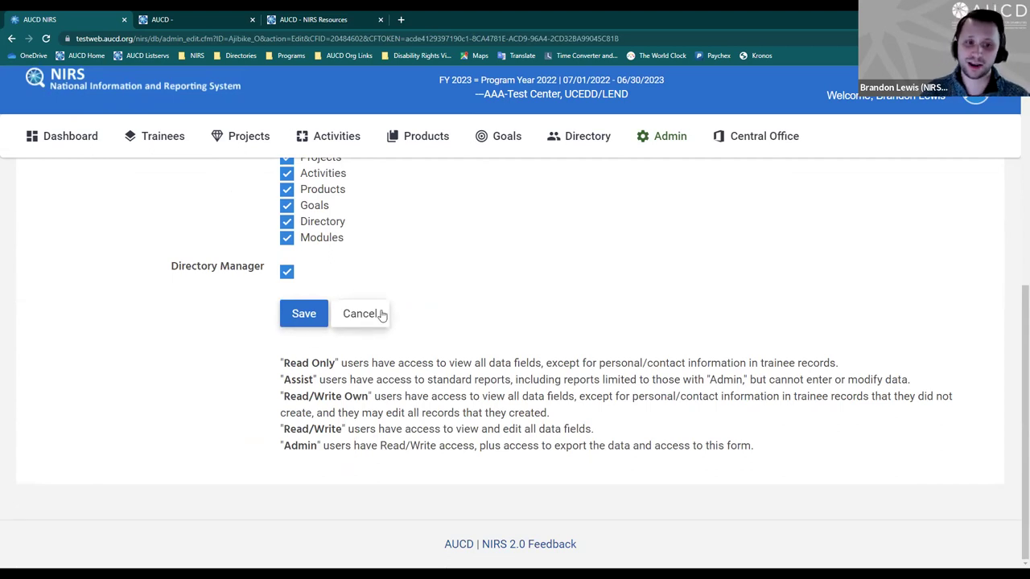
{"action": "left_click", "coordinate": [381, 313]}
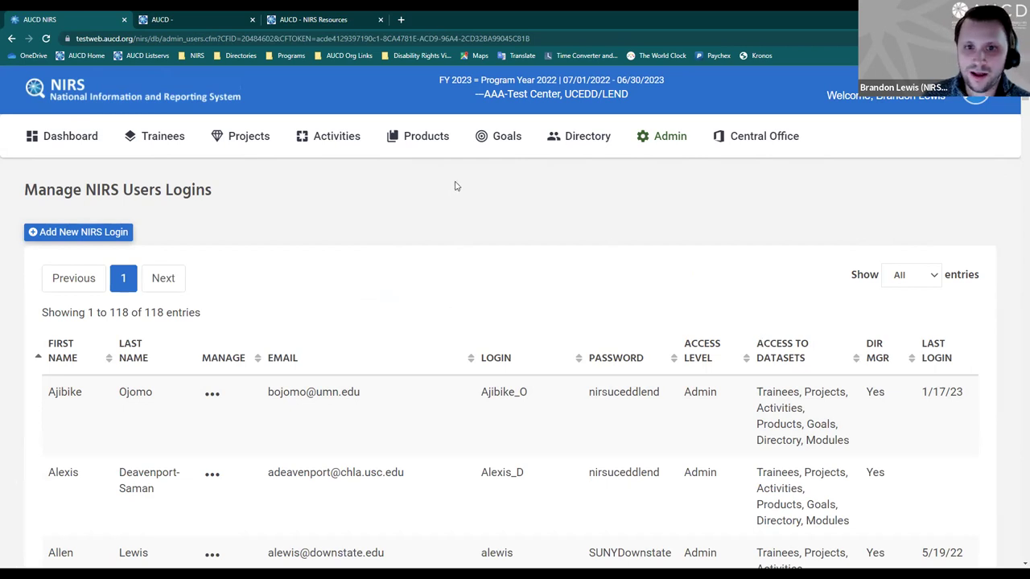
{"action": "mouse_move", "coordinate": [586, 141]}
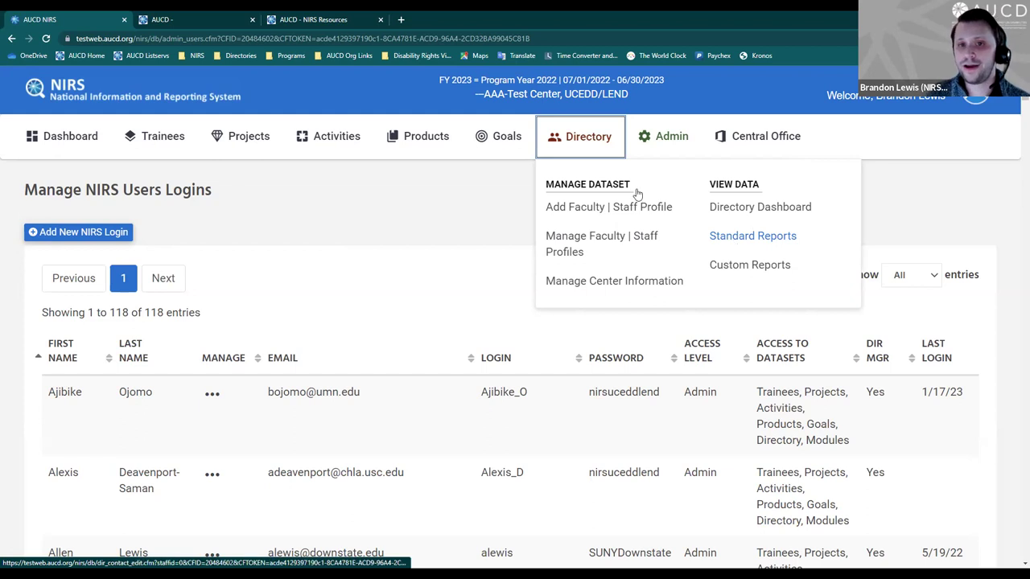
- Open Directory Standard Reports and tick the UCEDD program type
{"action": "left_click", "coordinate": [741, 235]}
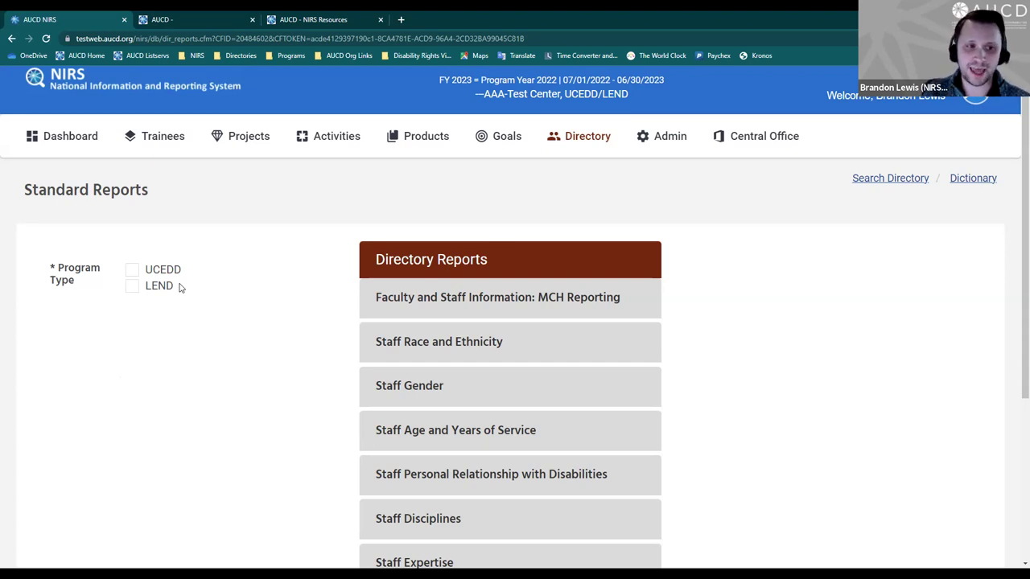
{"action": "left_click_drag", "start_coordinate": [149, 274], "coordinate": [207, 269]}
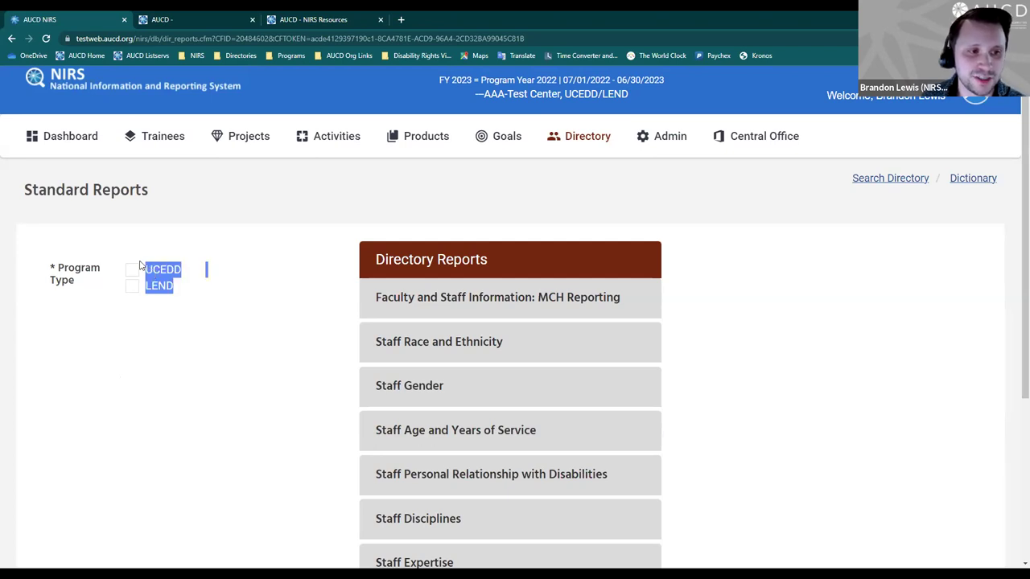
{"action": "left_click", "coordinate": [161, 270]}
{"action": "left_click", "coordinate": [133, 272]}
{"action": "left_click", "coordinate": [132, 270]}
- Clear the LEND program type so only UCEDD stays selected
{"action": "left_click", "coordinate": [133, 287]}
{"action": "left_click", "coordinate": [134, 287]}
{"action": "left_click", "coordinate": [134, 287]}
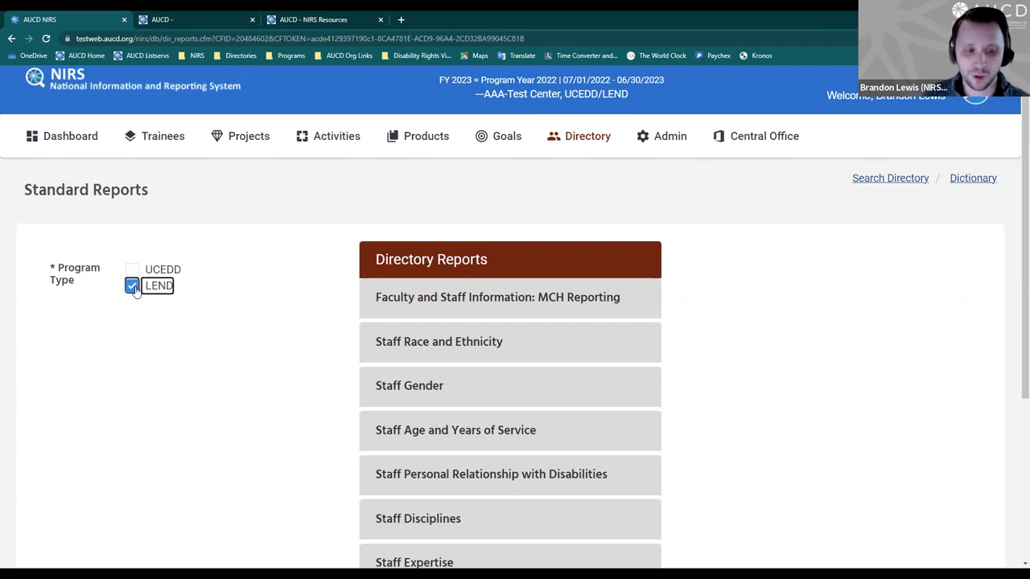
{"action": "left_click", "coordinate": [132, 271]}
{"action": "left_click", "coordinate": [133, 288]}
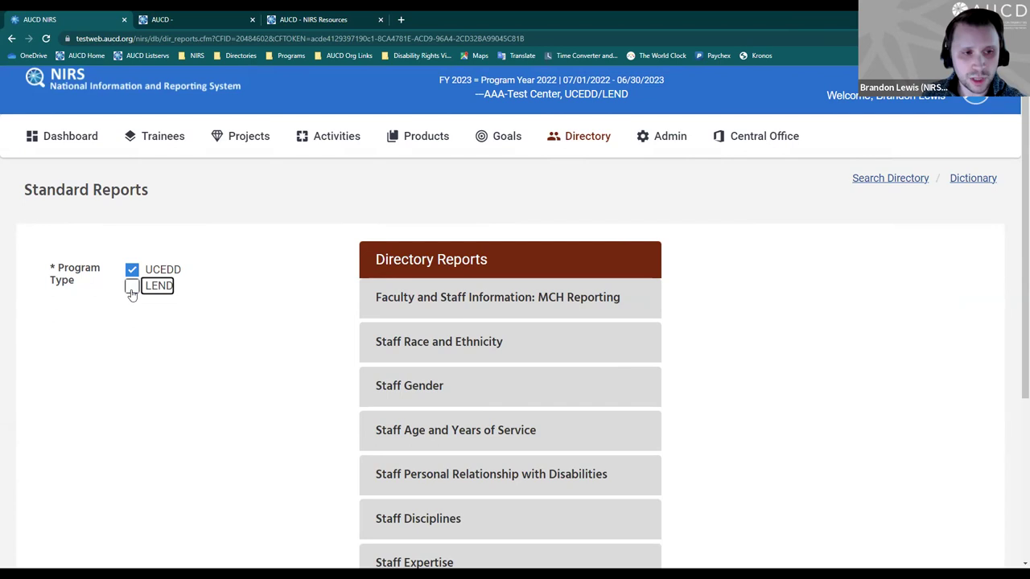
{"action": "left_click", "coordinate": [574, 140]}
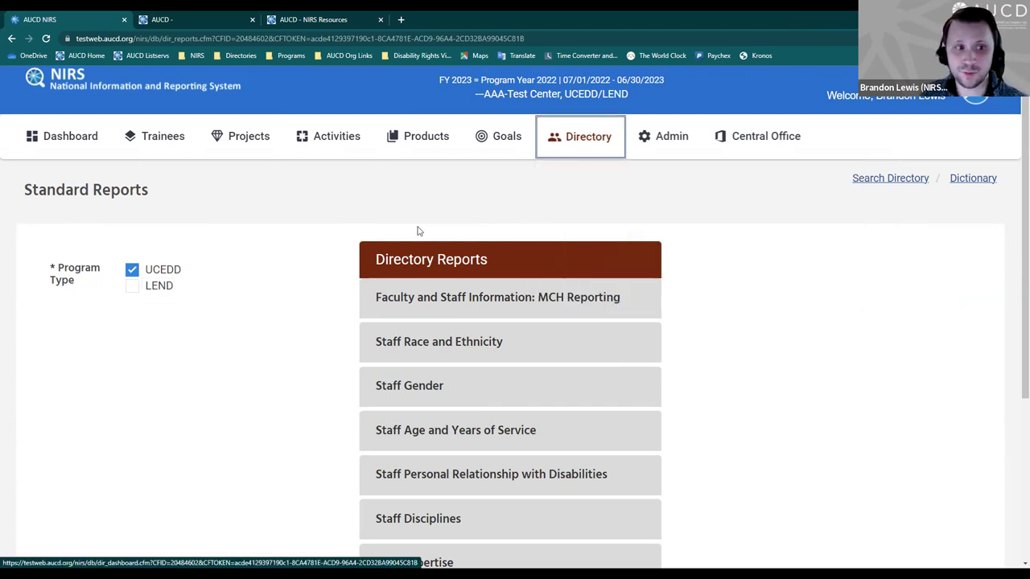
{"action": "left_click", "coordinate": [165, 319]}
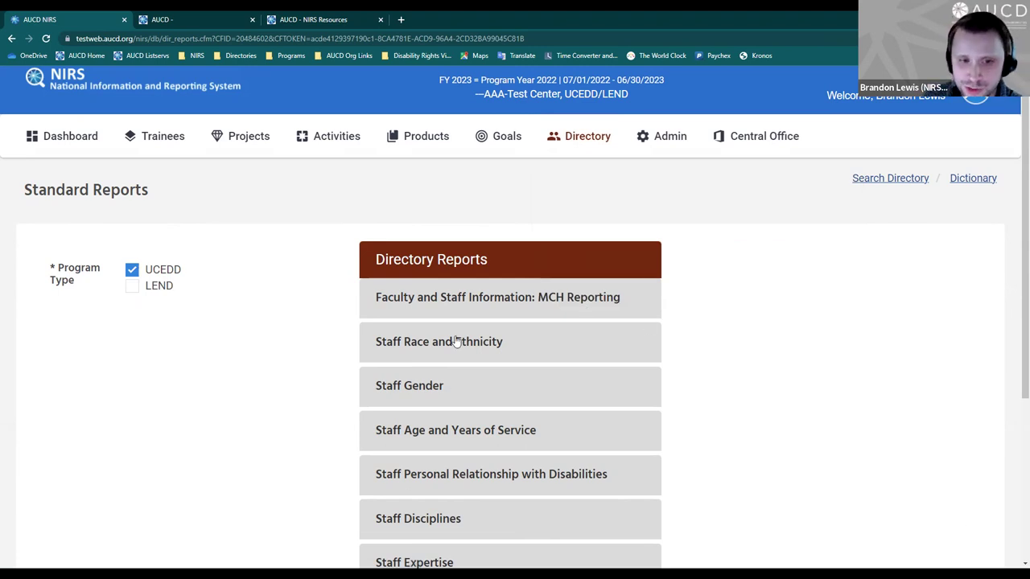
- Run the 'Faculty and Staff Information: MCH Reporting' report and scroll through its staff listing
{"action": "left_click", "coordinate": [464, 307]}
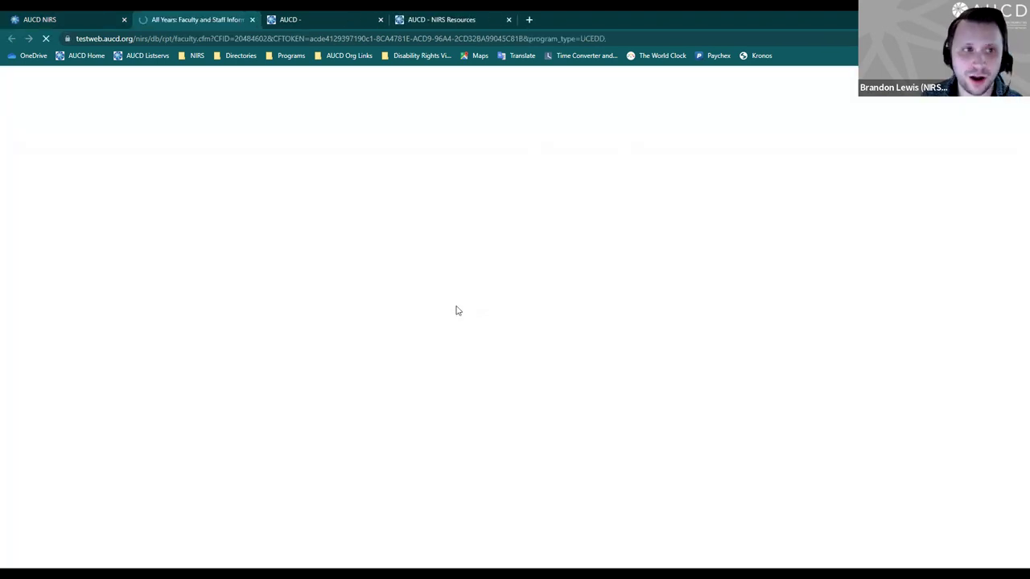
{"action": "scroll", "coordinate": [445, 499], "scroll_direction": "down", "scroll_amount": 6}
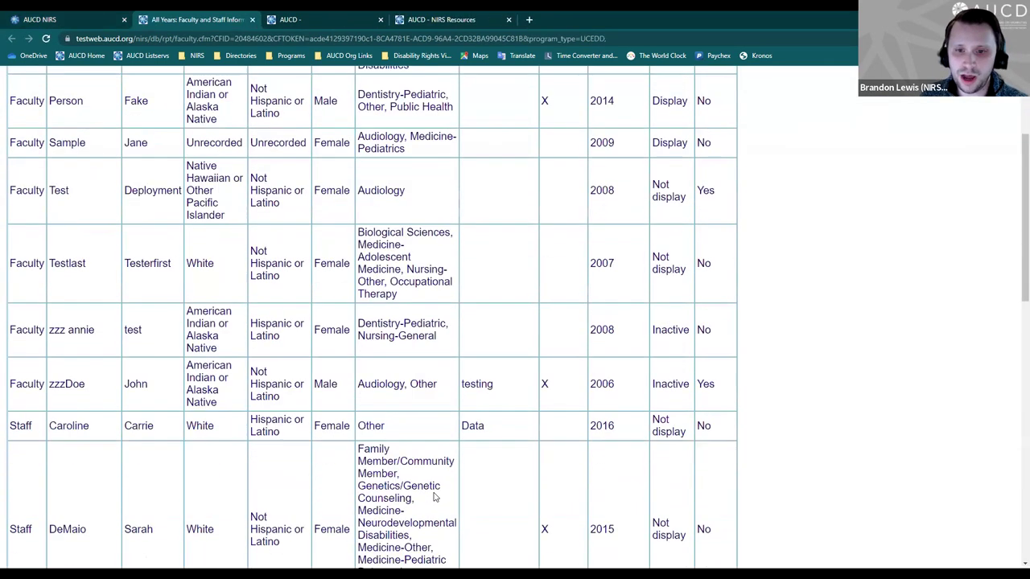
{"action": "scroll", "coordinate": [433, 497], "scroll_direction": "down", "scroll_amount": 5}
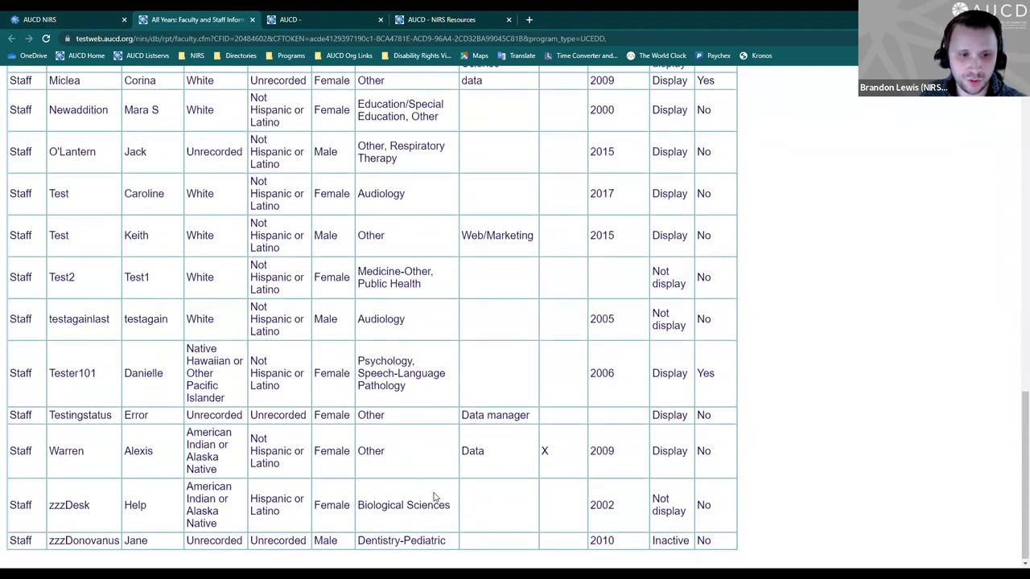
{"action": "scroll", "coordinate": [433, 497], "scroll_direction": "up", "scroll_amount": 9}
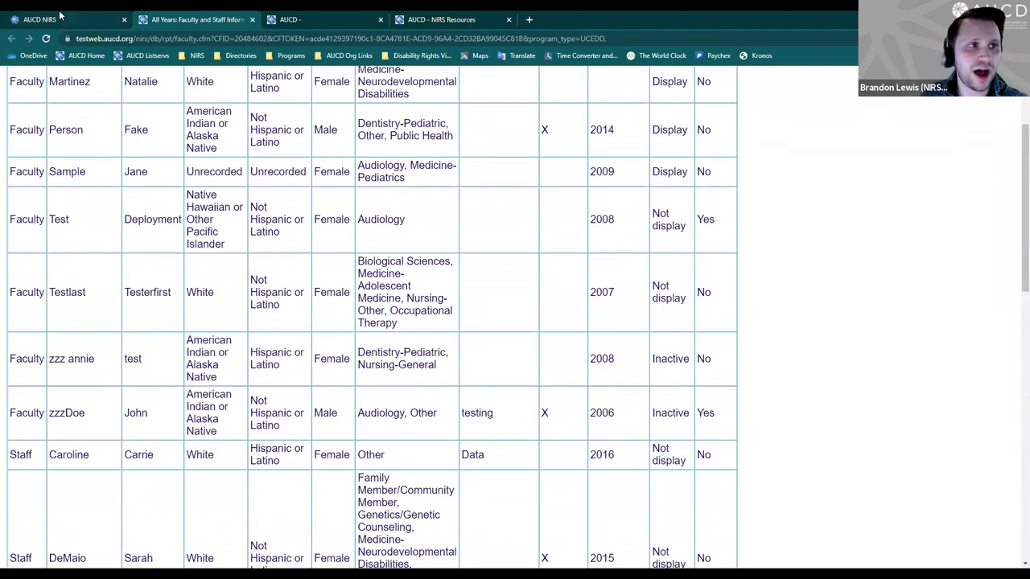
{"action": "left_click", "coordinate": [61, 17]}
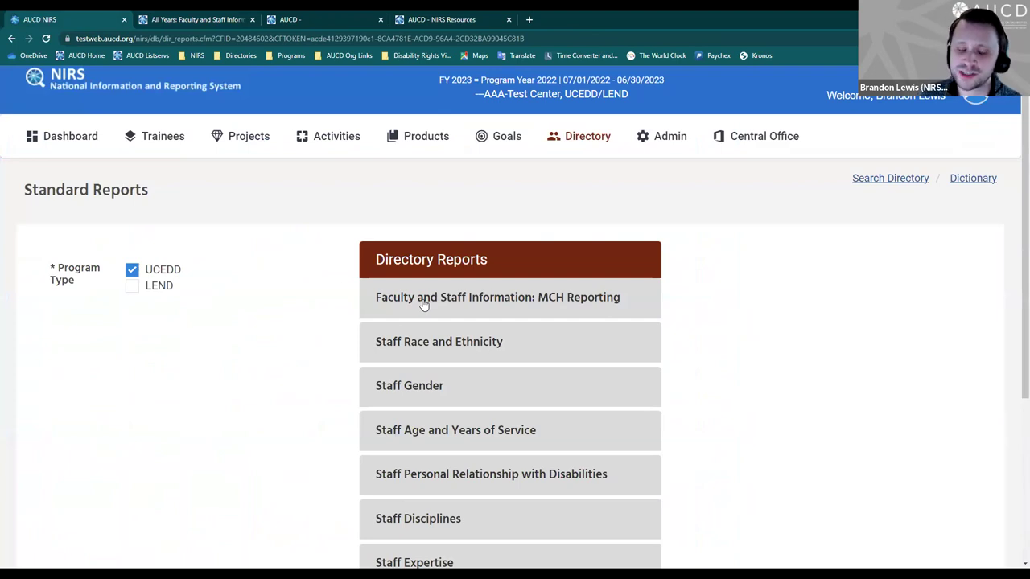
{"action": "left_click", "coordinate": [215, 21]}
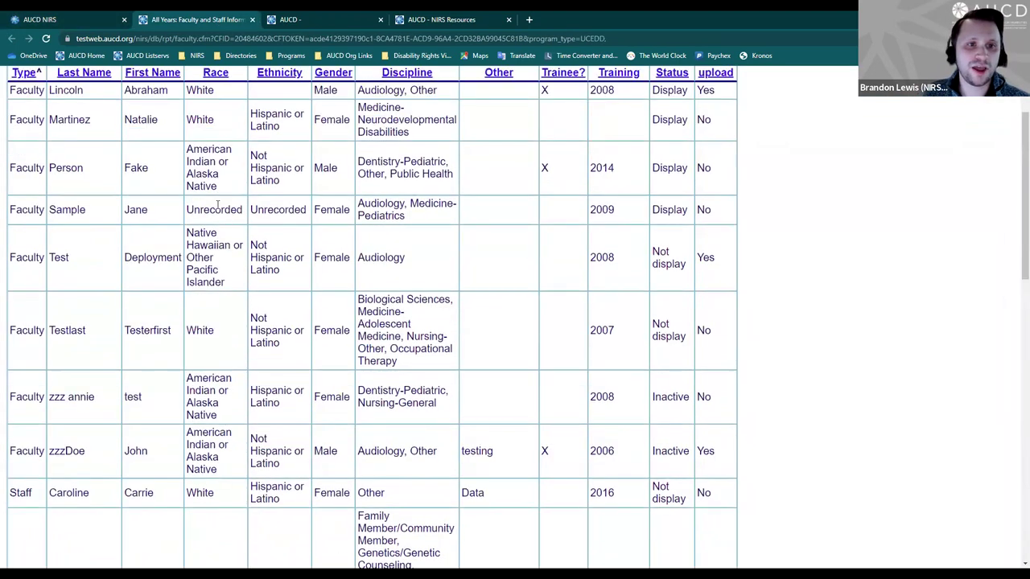
{"action": "scroll", "coordinate": [218, 205], "scroll_direction": "up", "scroll_amount": 2}
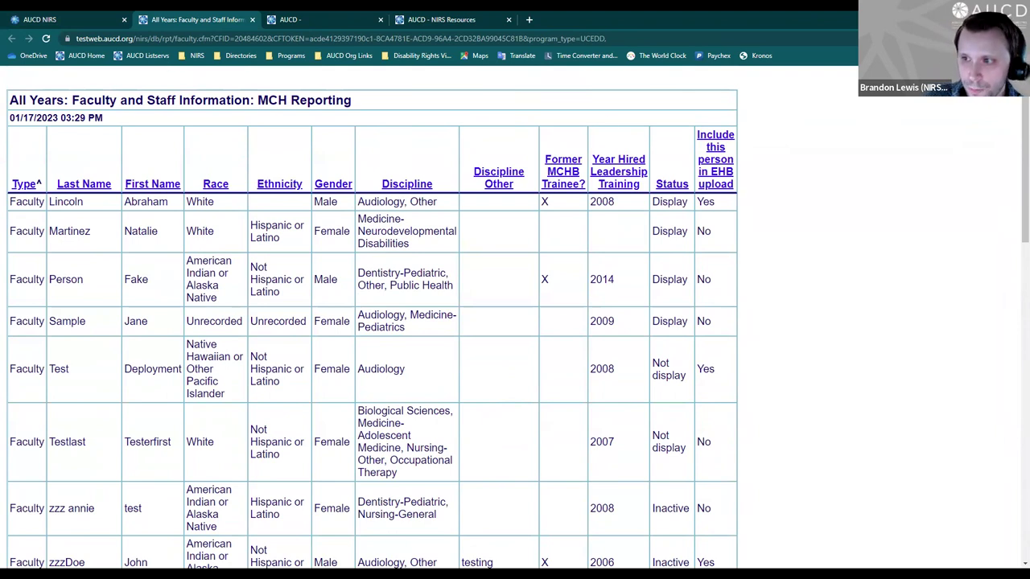
- Run the Staff Race and Ethnicity report and scroll through its tables
{"action": "left_click", "coordinate": [40, 19]}
{"action": "left_click", "coordinate": [478, 341]}
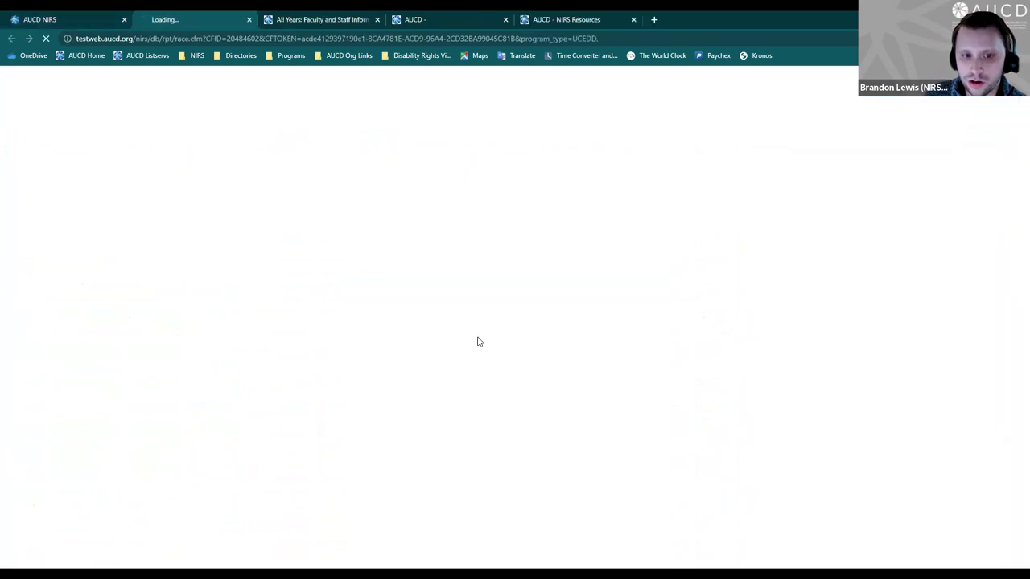
{"action": "left_click", "coordinate": [66, 24]}
{"action": "left_click", "coordinate": [193, 19]}
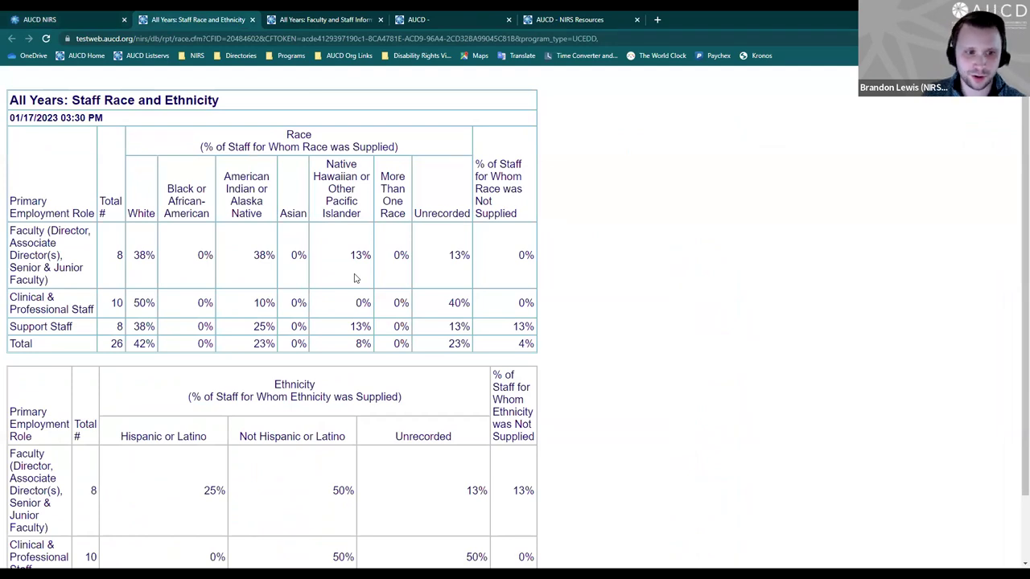
{"action": "scroll", "coordinate": [354, 279], "scroll_direction": "down", "scroll_amount": 2}
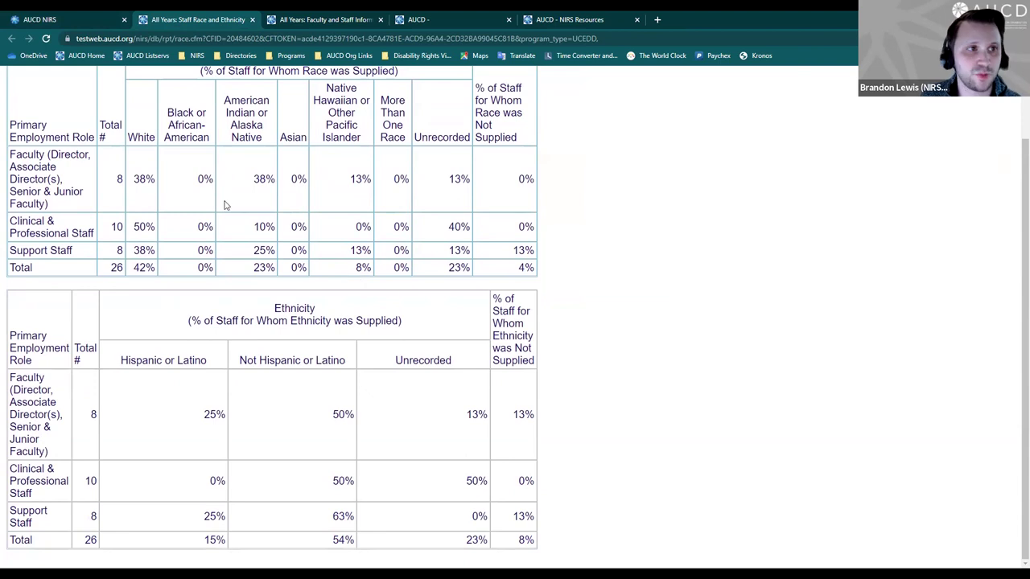
- Back in Standard Reports, run the Directory Data Entry Errors report
{"action": "left_click", "coordinate": [45, 18]}
{"action": "scroll", "coordinate": [569, 375], "scroll_direction": "down", "scroll_amount": 3}
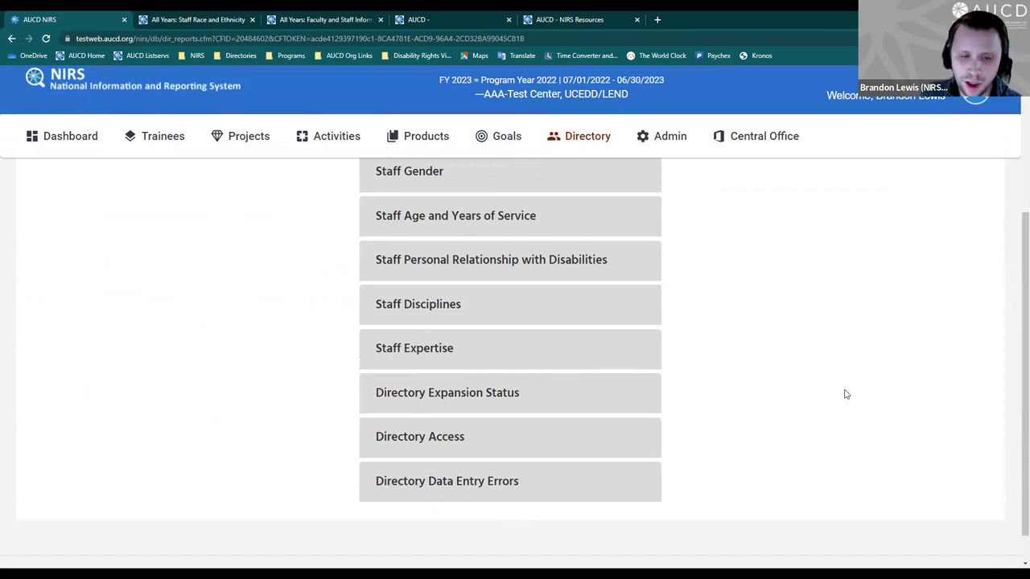
{"action": "left_click", "coordinate": [455, 483]}
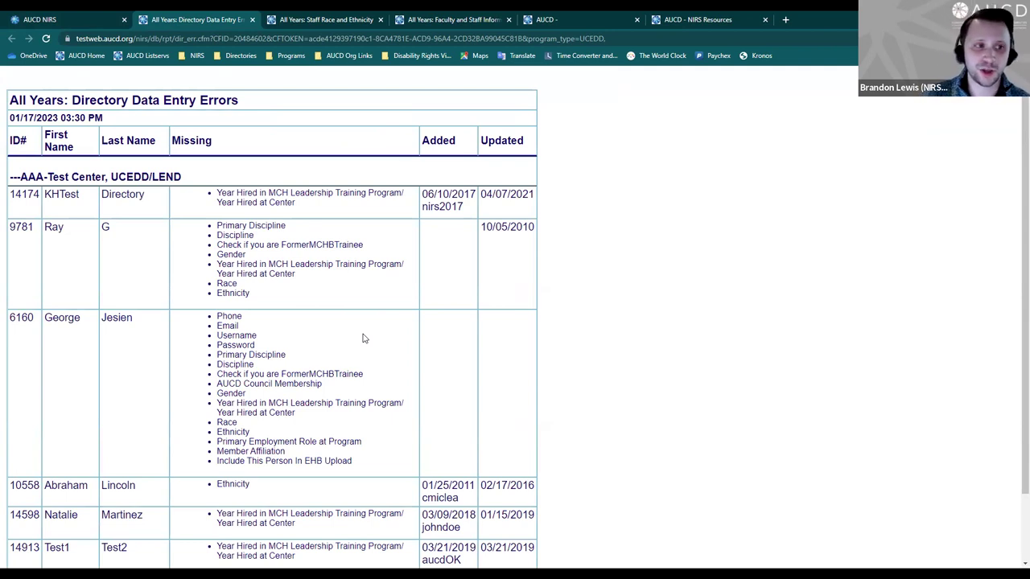
- Highlight a record's first name and its missing Member Affiliation in the errors report
{"action": "left_click_drag", "start_coordinate": [40, 227], "coordinate": [66, 241]}
{"action": "left_click", "coordinate": [61, 237]}
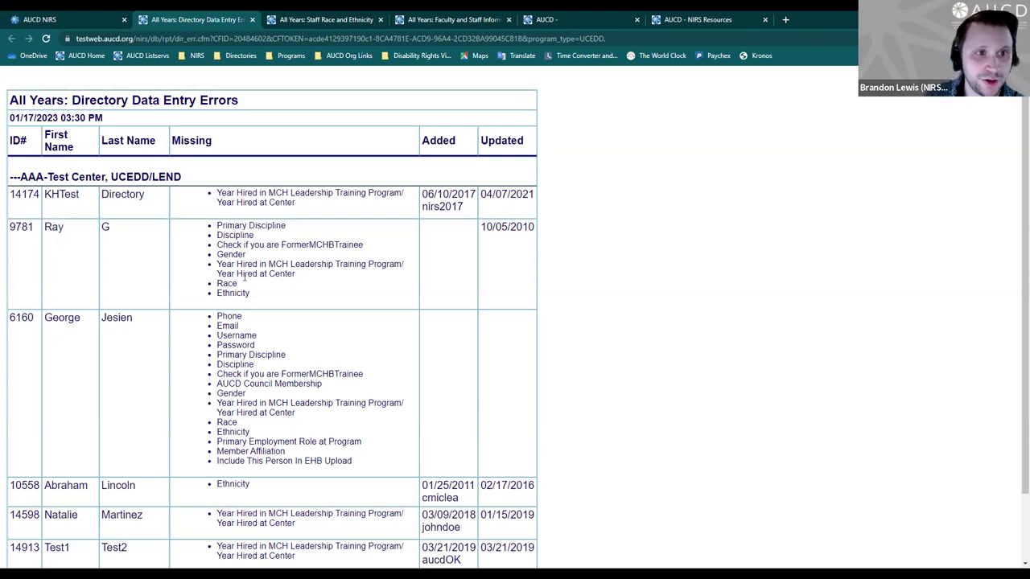
{"action": "left_click_drag", "start_coordinate": [302, 456], "coordinate": [219, 452]}
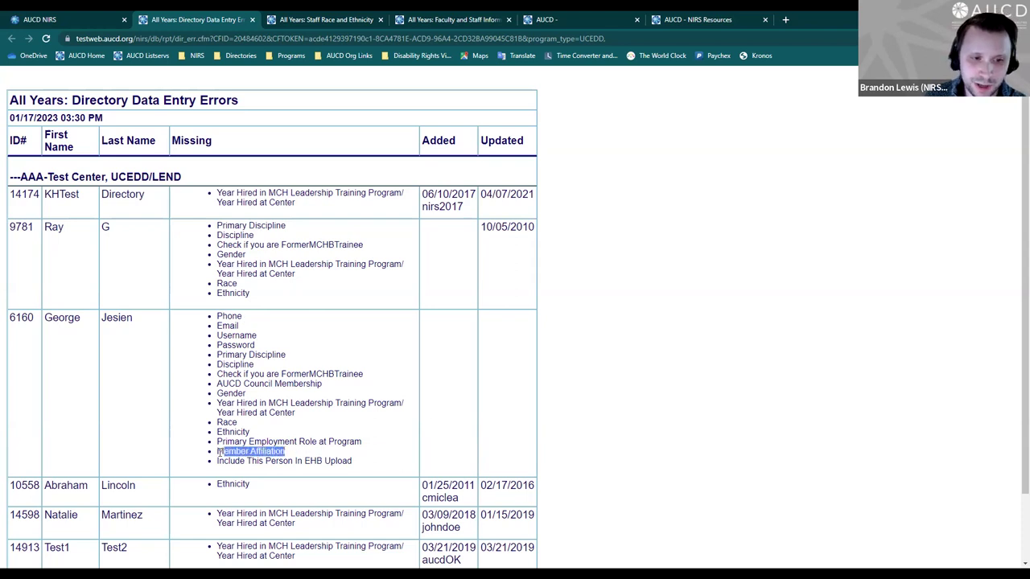
{"action": "left_click", "coordinate": [222, 450]}
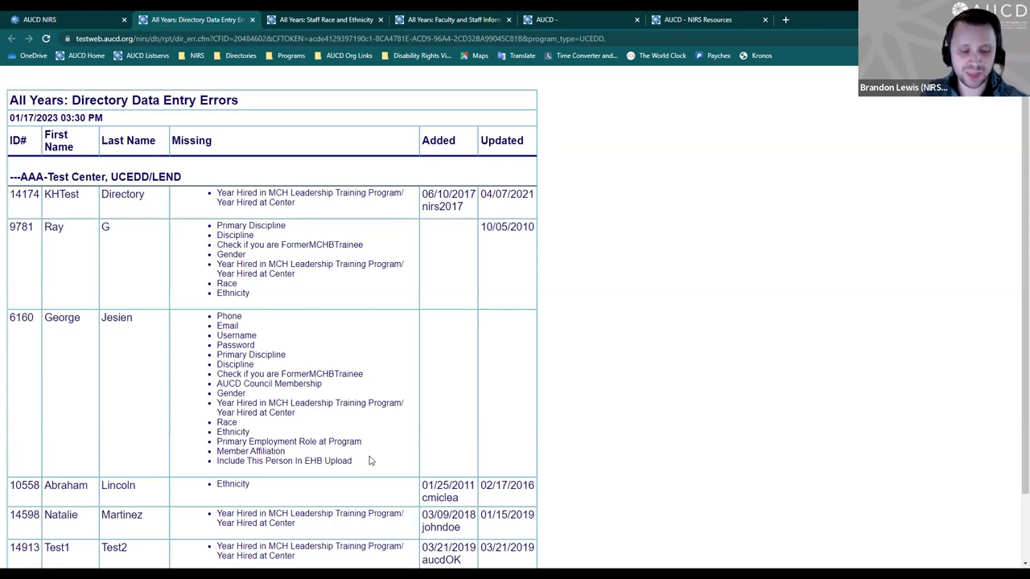
- Return to the AUCD NIRS tab and open the Directory Custom Reports page
{"action": "left_click", "coordinate": [75, 24]}
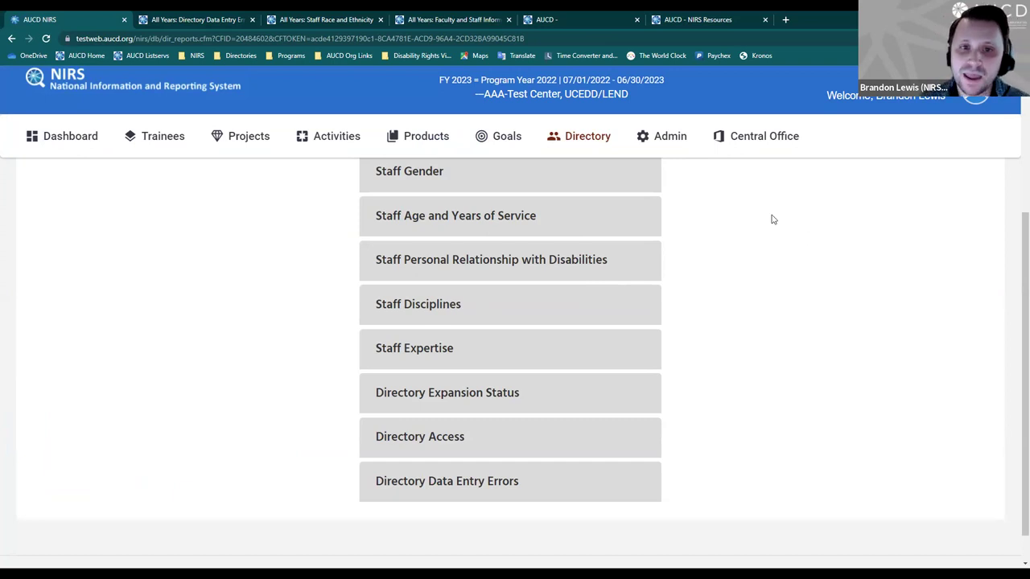
{"action": "mouse_move", "coordinate": [572, 143]}
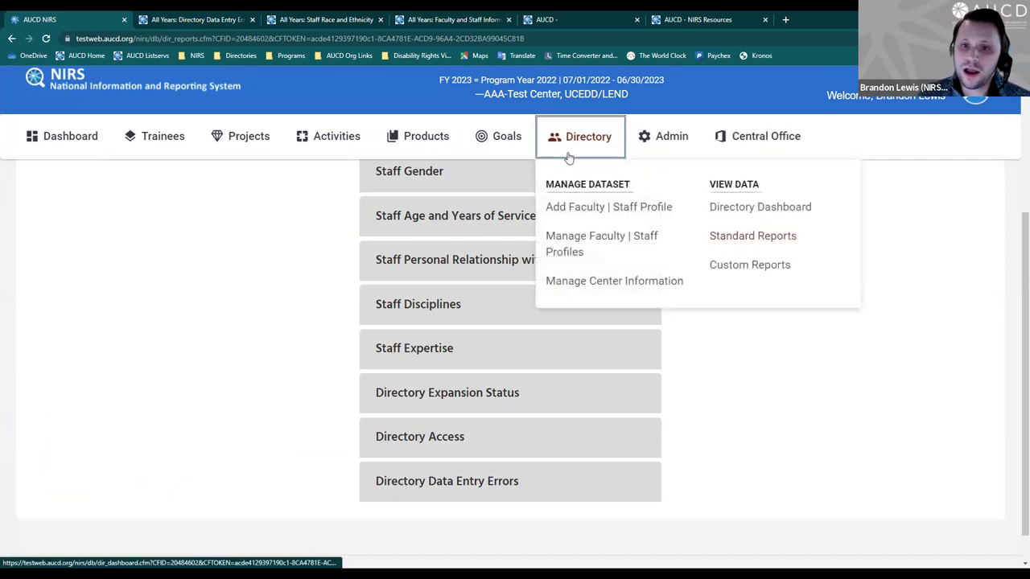
{"action": "left_click", "coordinate": [734, 268]}
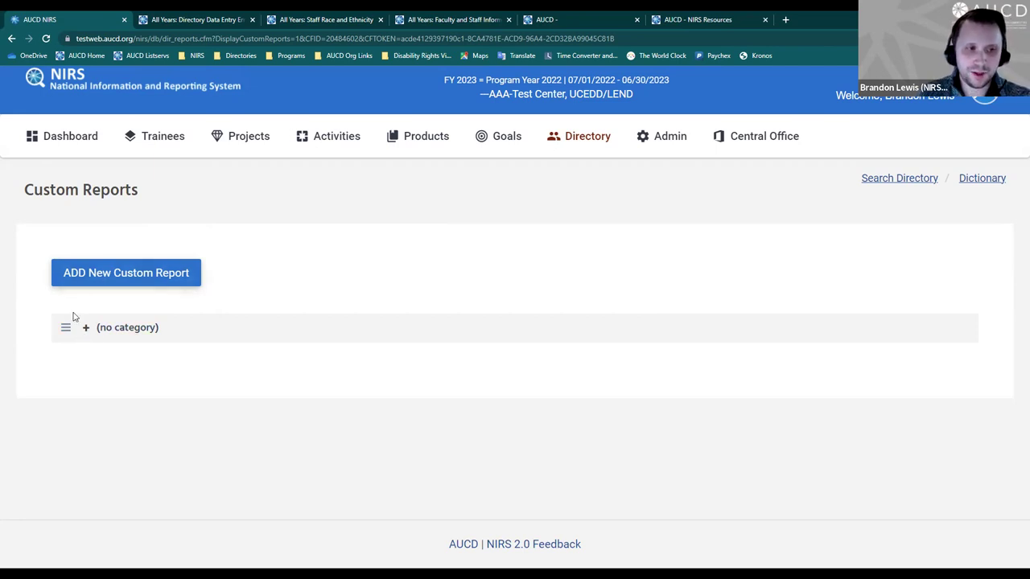
- Expand and collapse the empty (no category) group, then start a new custom report
{"action": "left_click", "coordinate": [85, 328]}
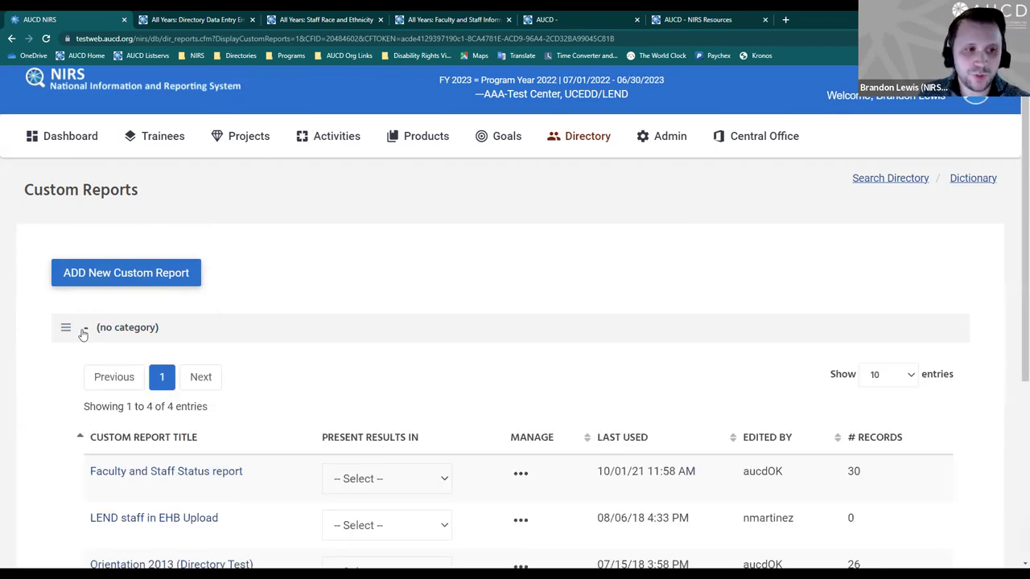
{"action": "left_click", "coordinate": [84, 330]}
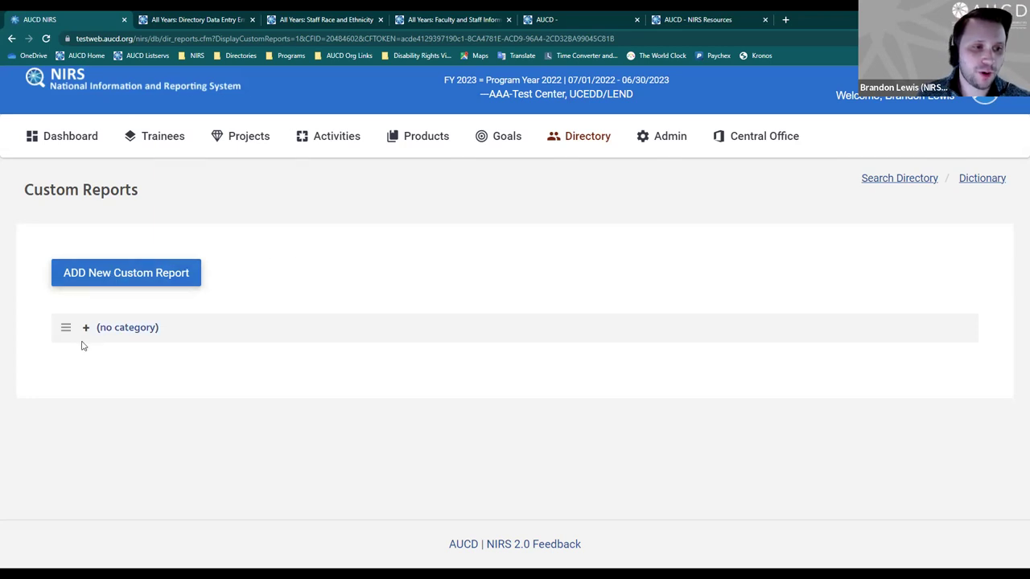
{"action": "left_click", "coordinate": [100, 276]}
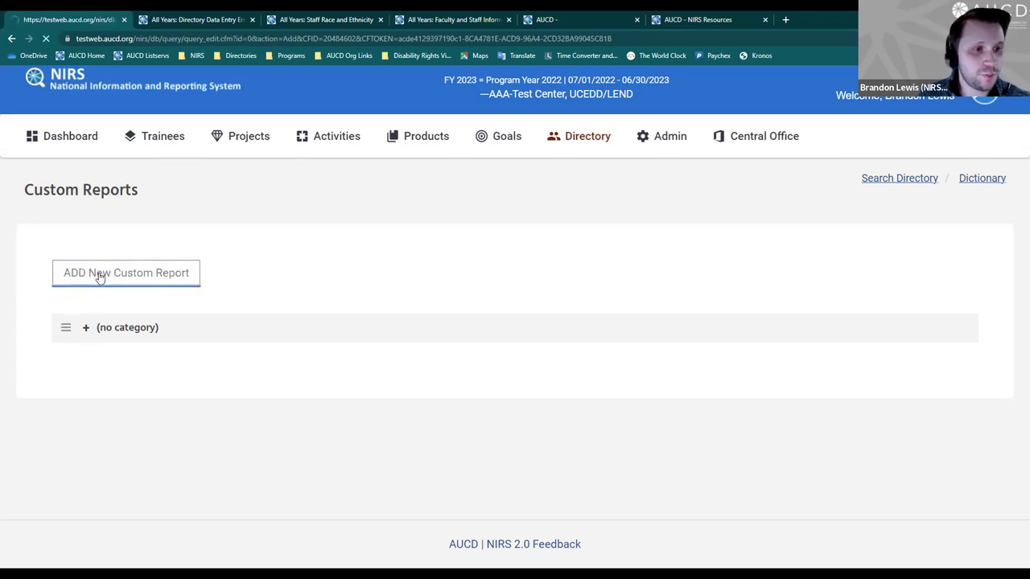
- Title the new custom report Faculty With Letter "M" in the first Name
{"action": "left_click", "coordinate": [349, 249]}
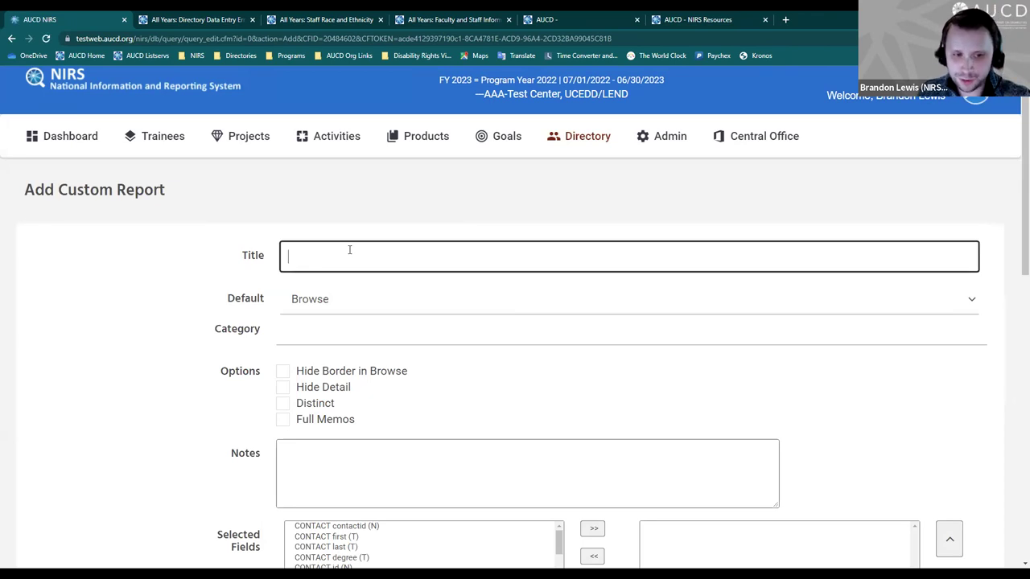
{"action": "left_click_drag", "start_coordinate": [239, 257], "coordinate": [268, 260]}
{"action": "left_click", "coordinate": [297, 256]}
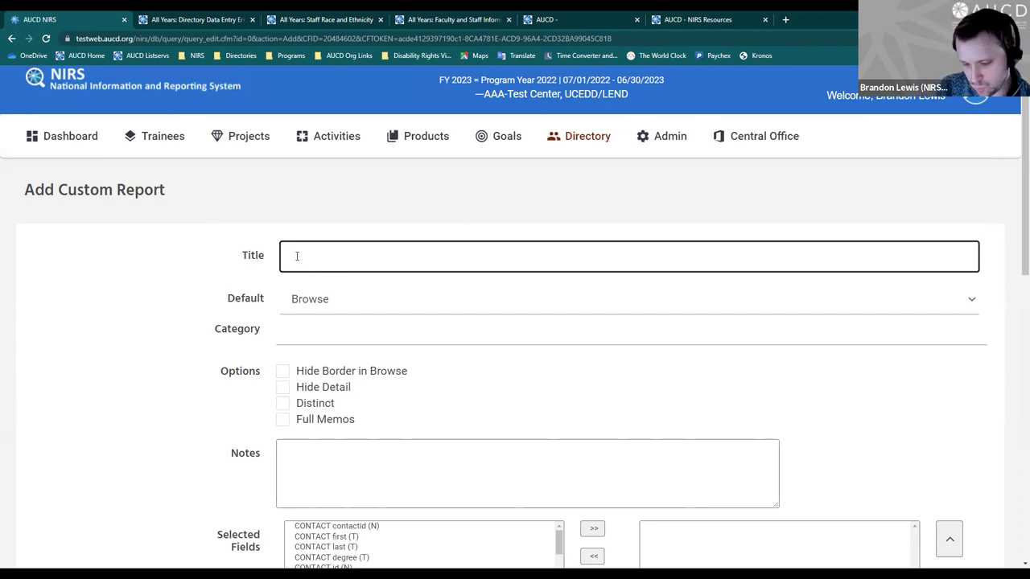
{"action": "type", "text": "Faculty"}
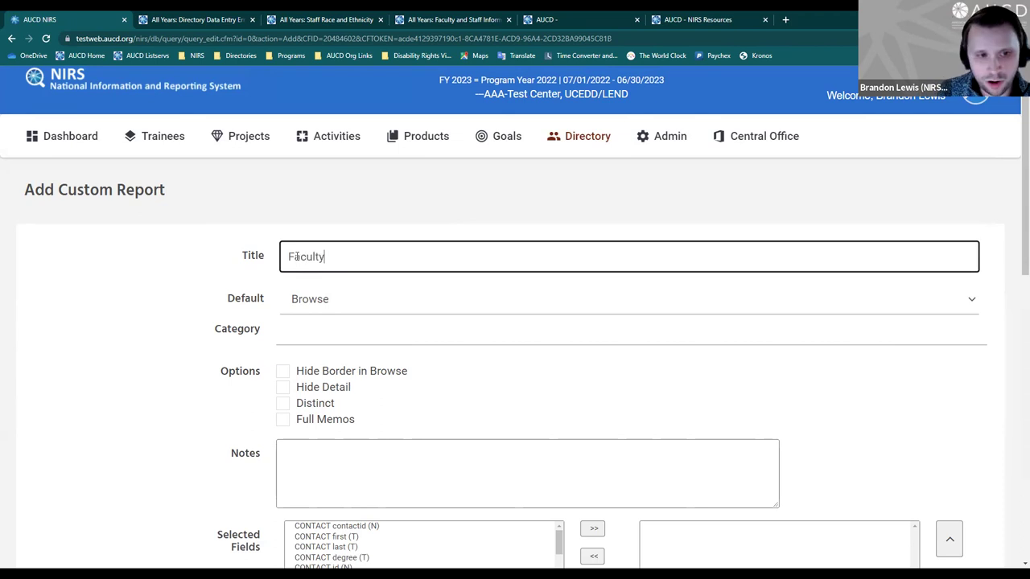
{"action": "type", "text": " With Letter \"M\" in the first Name"}
- Enter Faculty By Letter as the report's category
{"action": "left_click", "coordinate": [295, 333]}
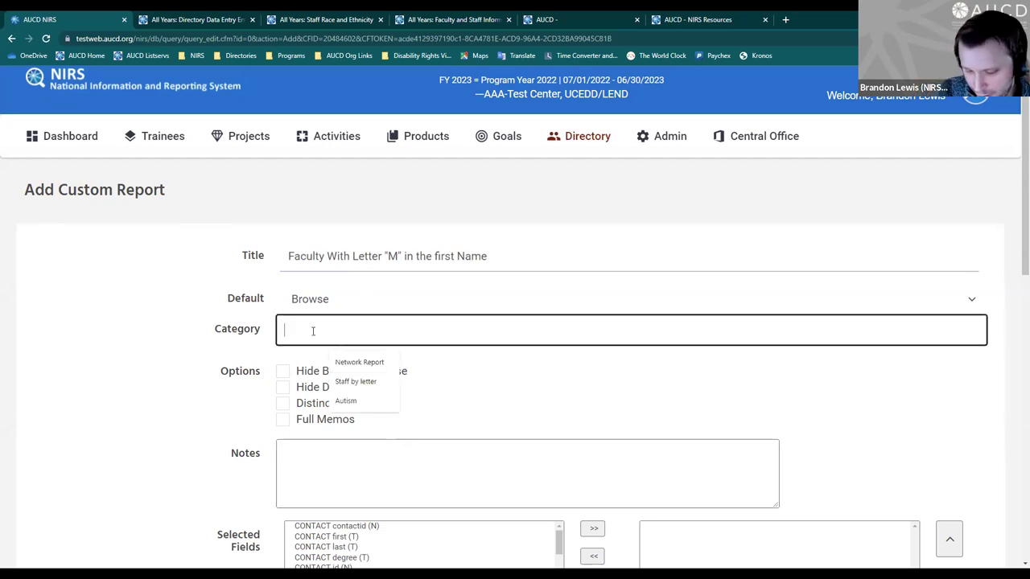
{"action": "type", "text": "Faculty By "}
{"action": "type", "text": "d"}
{"action": "key", "text": "BackSpace"}
{"action": "type", "text": "Letter"}
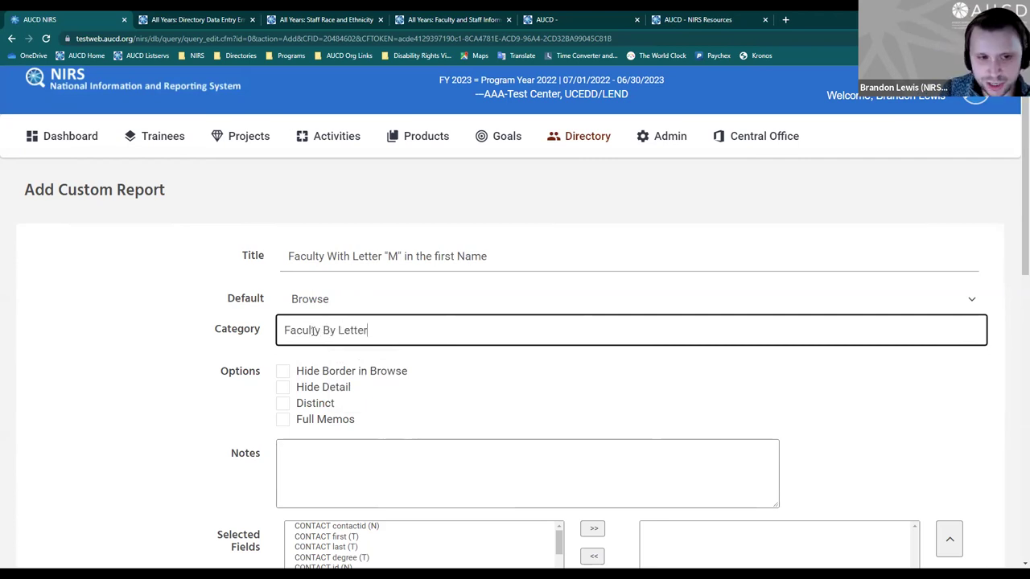
{"action": "left_click", "coordinate": [185, 446]}
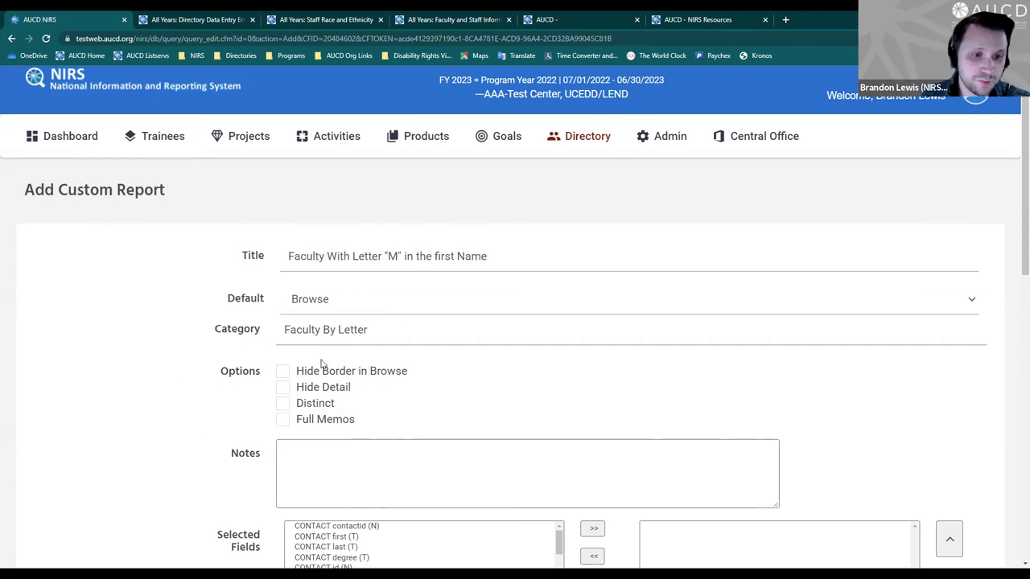
{"action": "scroll", "coordinate": [322, 354], "scroll_direction": "down", "scroll_amount": 2}
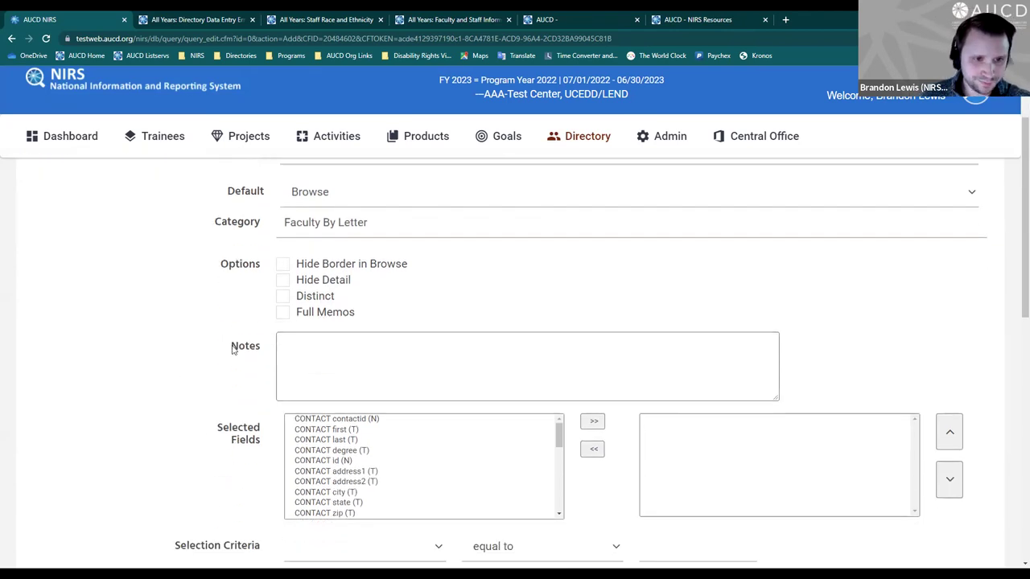
{"action": "left_click", "coordinate": [299, 354]}
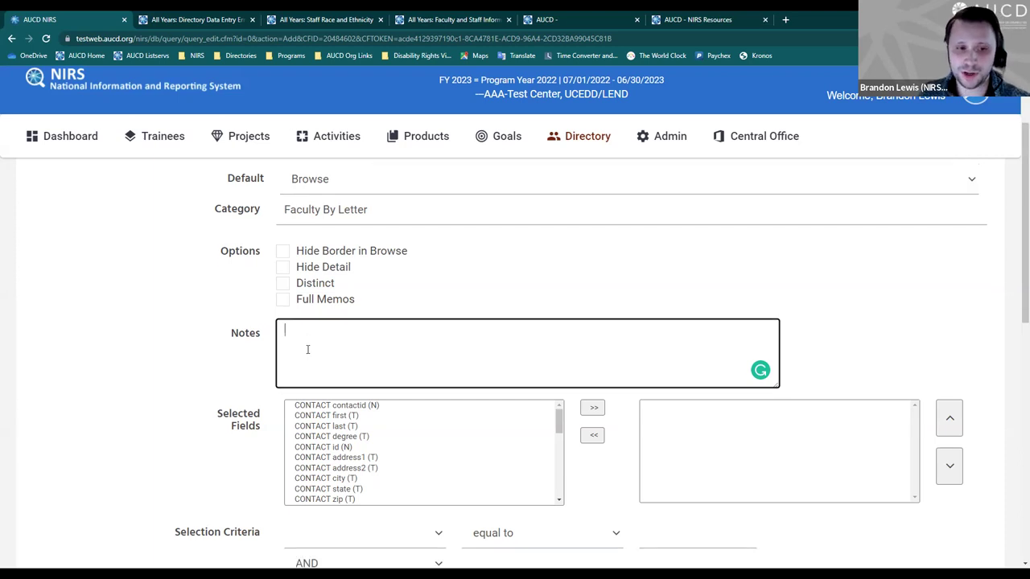
{"action": "scroll", "coordinate": [308, 349], "scroll_direction": "down", "scroll_amount": 3}
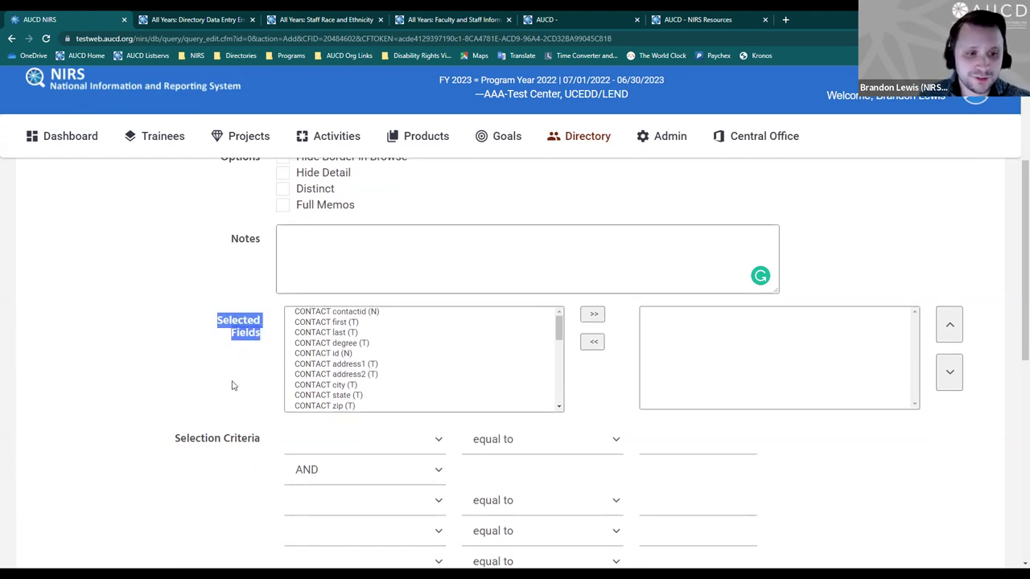
{"action": "left_click_drag", "start_coordinate": [176, 438], "coordinate": [258, 440]}
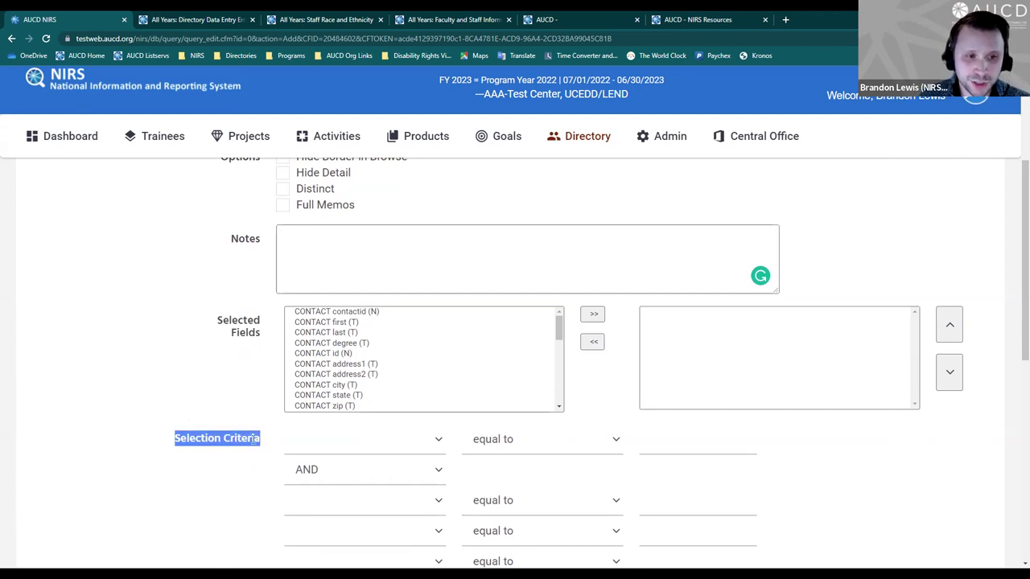
{"action": "left_click", "coordinate": [251, 439]}
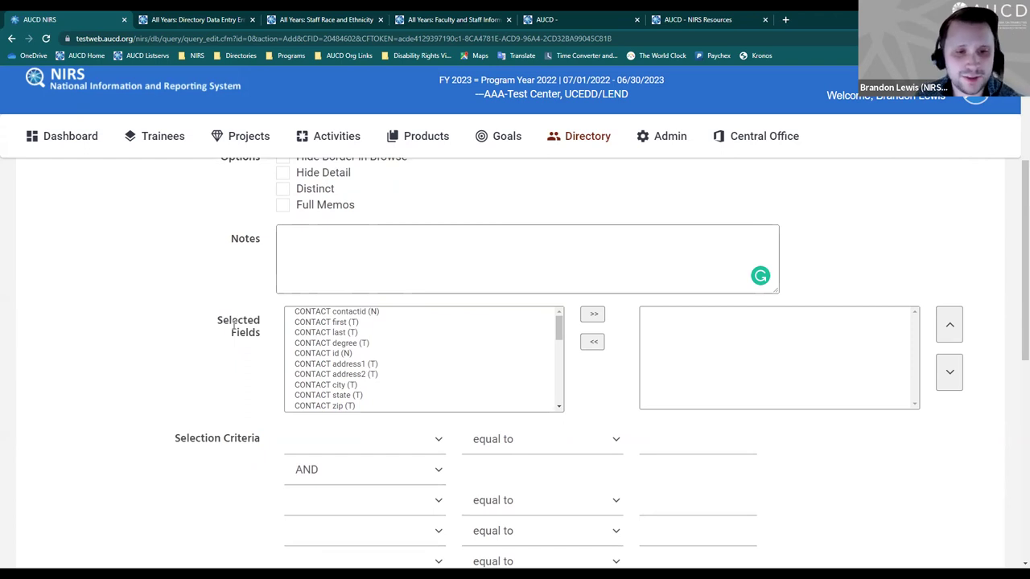
{"action": "left_click", "coordinate": [352, 314]}
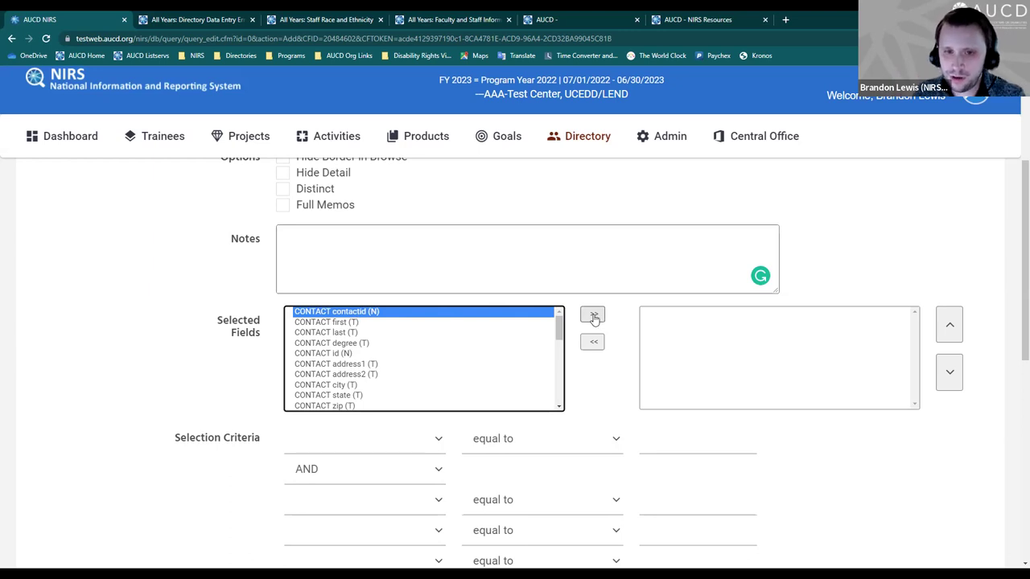
{"action": "left_click", "coordinate": [592, 316]}
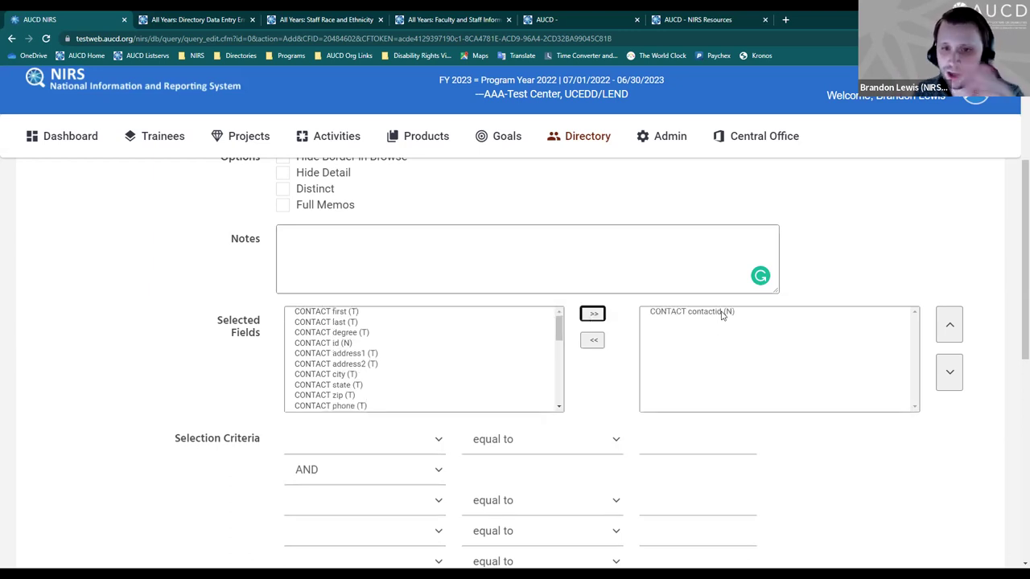
{"action": "left_click", "coordinate": [721, 315]}
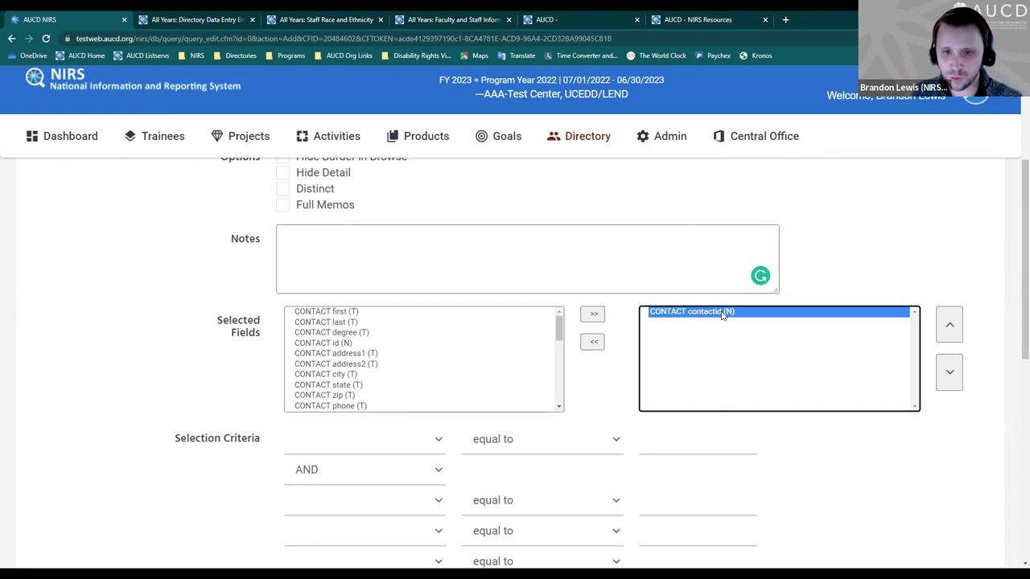
{"action": "left_click", "coordinate": [592, 342]}
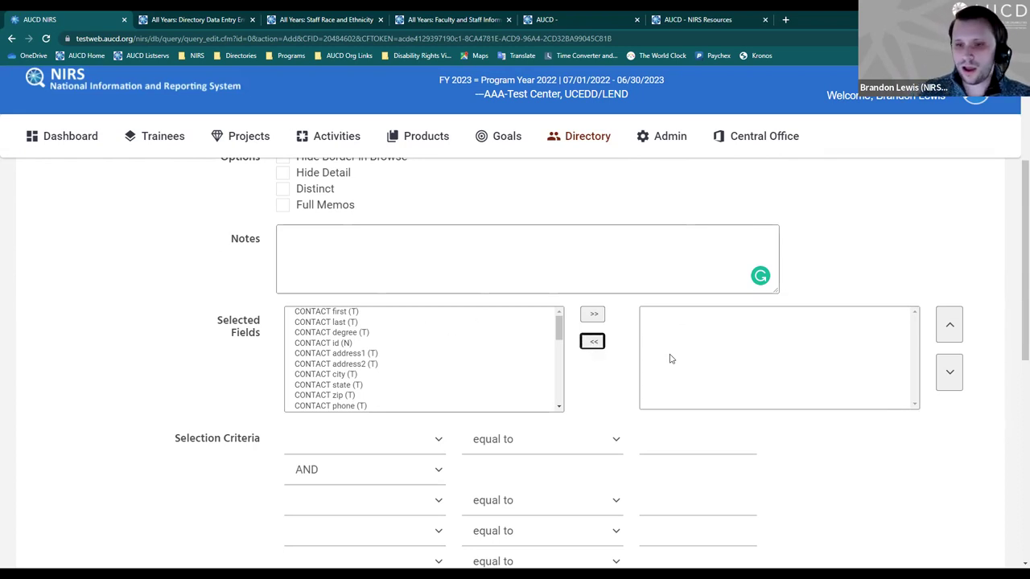
{"action": "left_click", "coordinate": [305, 313]}
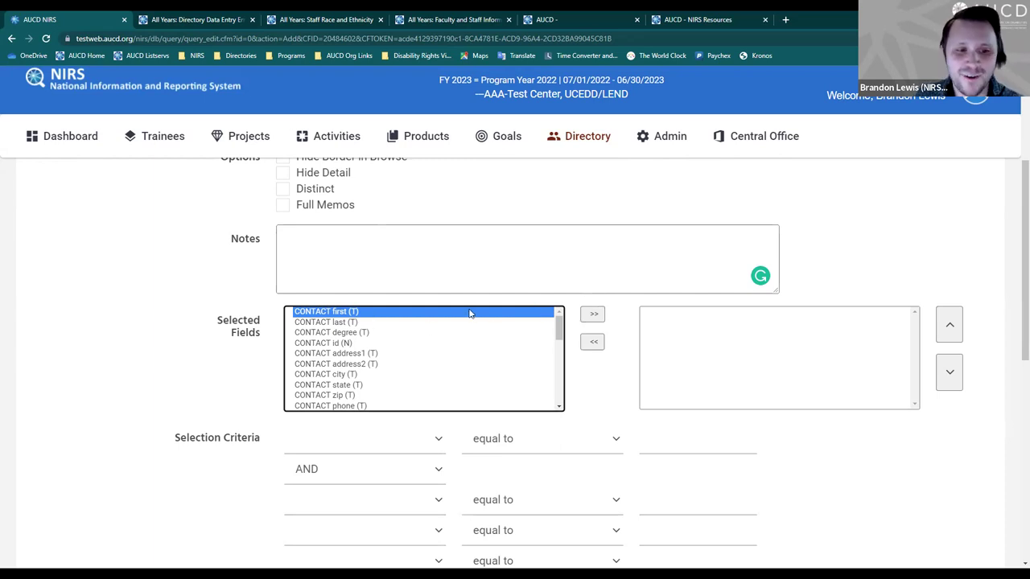
{"action": "left_click", "coordinate": [593, 313]}
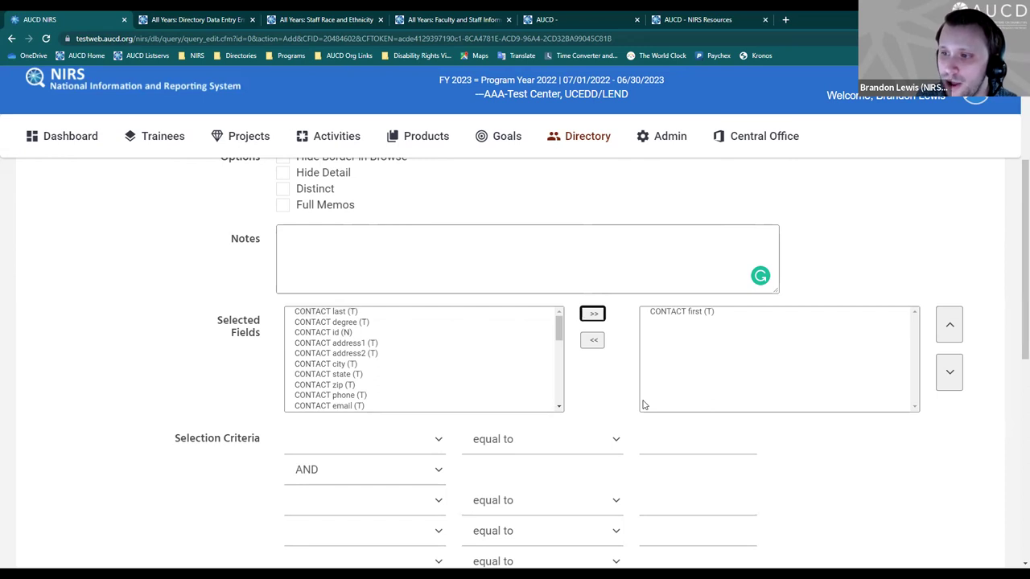
- Set the first selection criterion to CONTACT first like M
{"action": "scroll", "coordinate": [617, 415], "scroll_direction": "down", "scroll_amount": 3}
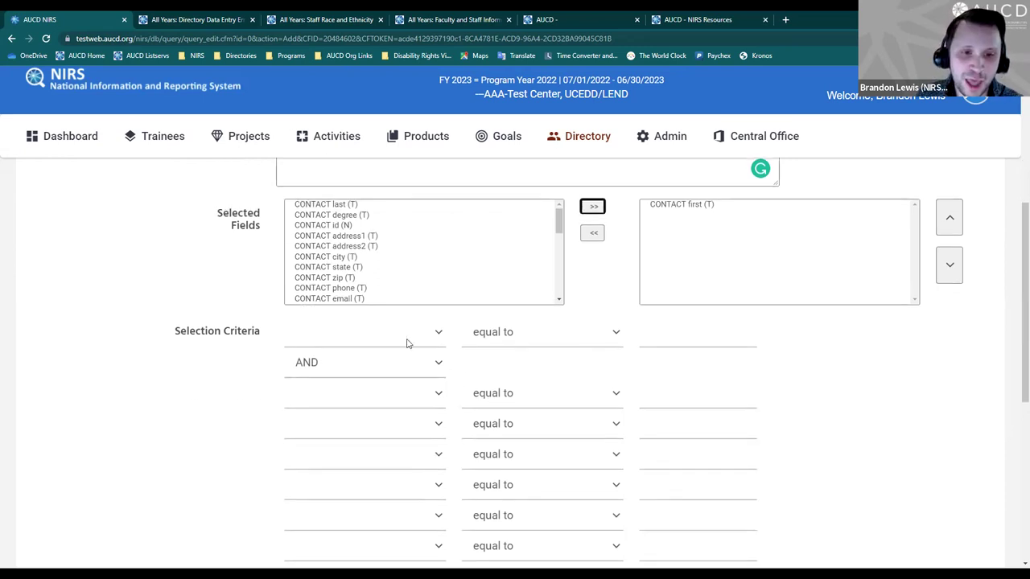
{"action": "left_click", "coordinate": [404, 339]}
{"action": "scroll", "coordinate": [392, 306], "scroll_direction": "down", "scroll_amount": 1}
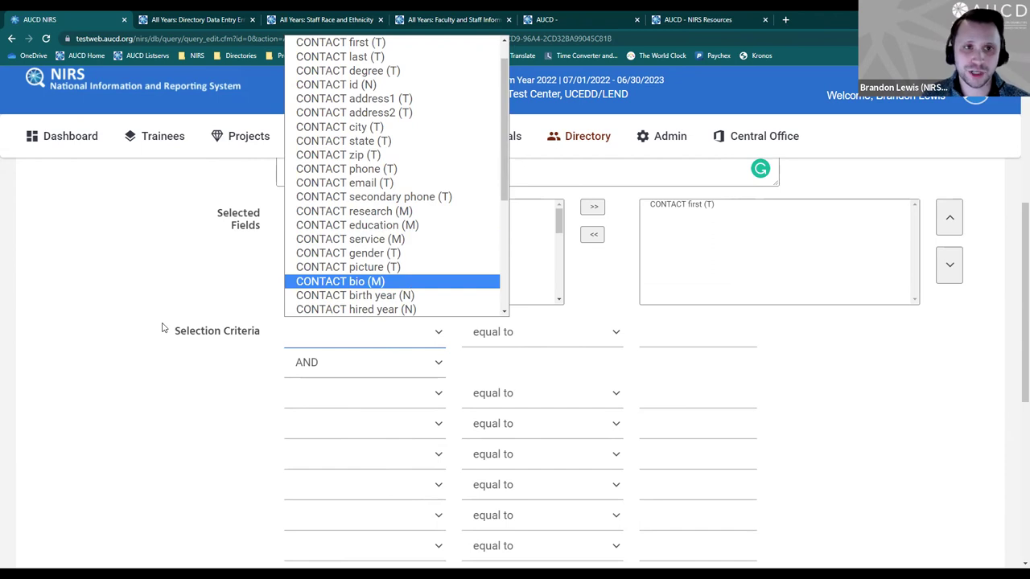
{"action": "left_click", "coordinate": [346, 45]}
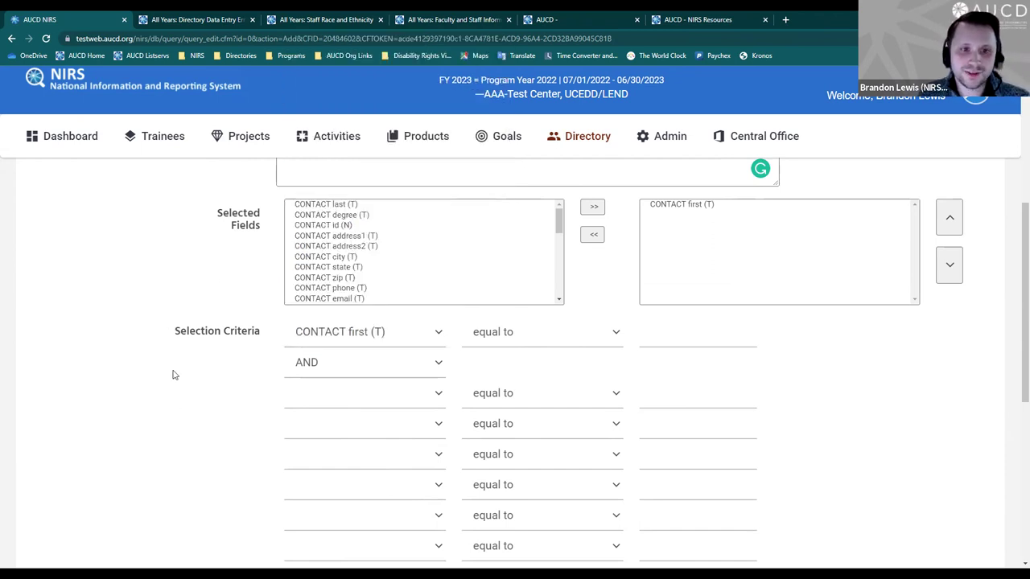
{"action": "left_click", "coordinate": [557, 341]}
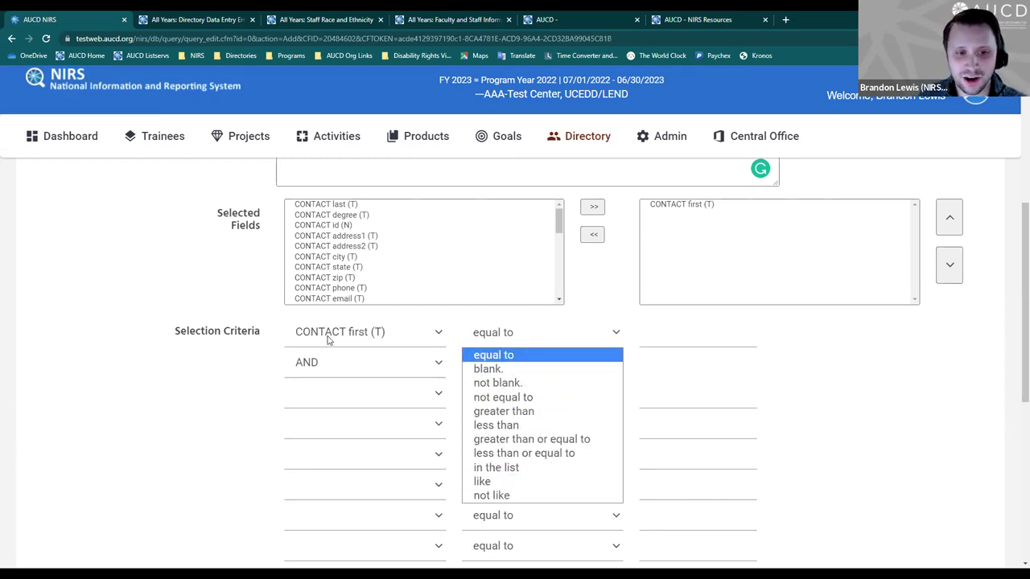
{"action": "left_click", "coordinate": [487, 481]}
{"action": "left_click", "coordinate": [656, 333]}
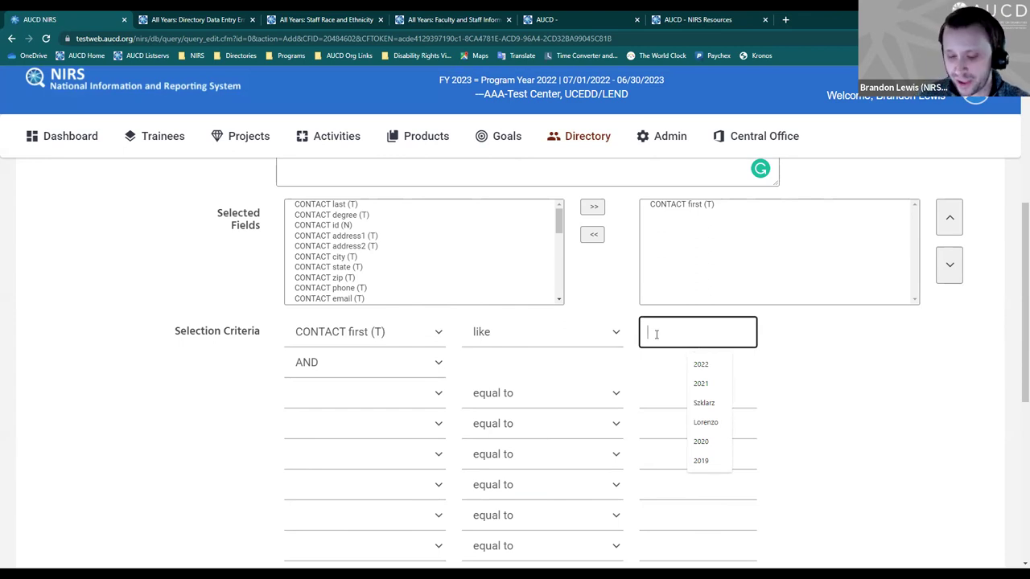
{"action": "type", "text": "M"}
{"action": "left_click", "coordinate": [841, 364]}
{"action": "left_click", "coordinate": [696, 345]}
{"action": "left_click", "coordinate": [825, 320]}
{"action": "scroll", "coordinate": [825, 319], "scroll_direction": "down", "scroll_amount": 5}
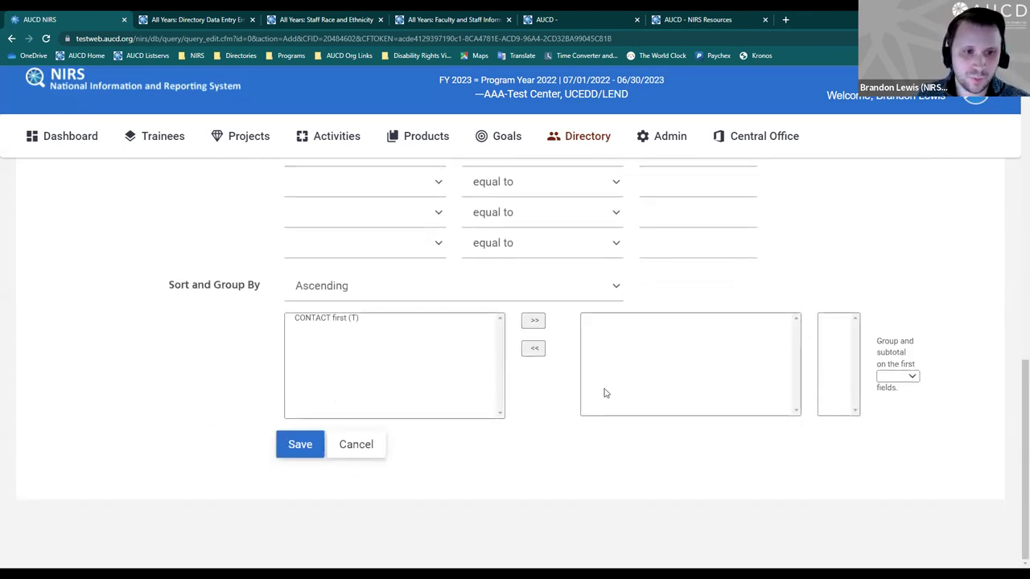
- Save the report and expand its Faculty By Letter category in the list
{"action": "left_click", "coordinate": [301, 443]}
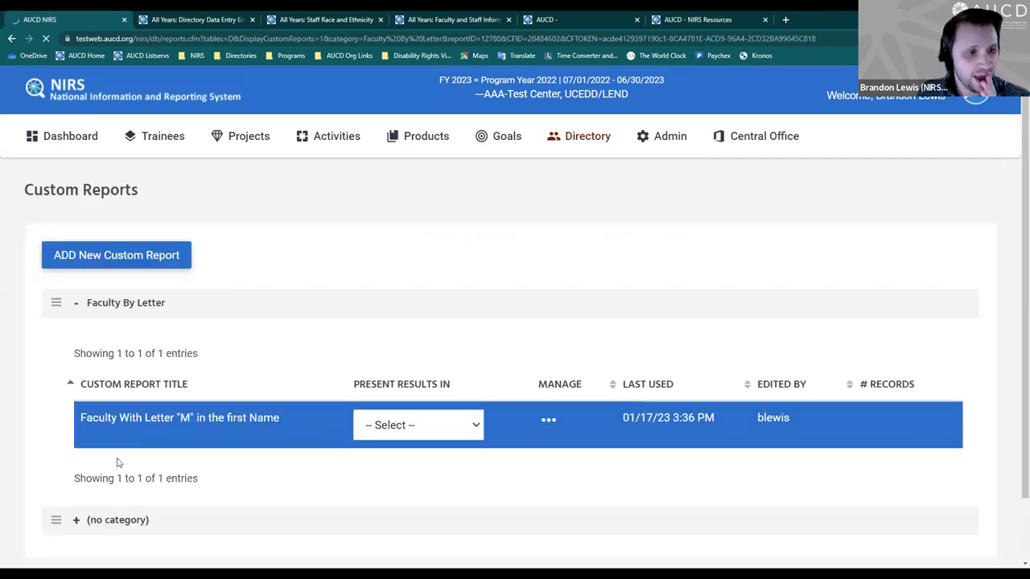
{"action": "scroll", "coordinate": [119, 446], "scroll_direction": "down", "scroll_amount": 1}
{"action": "left_click", "coordinate": [76, 231]}
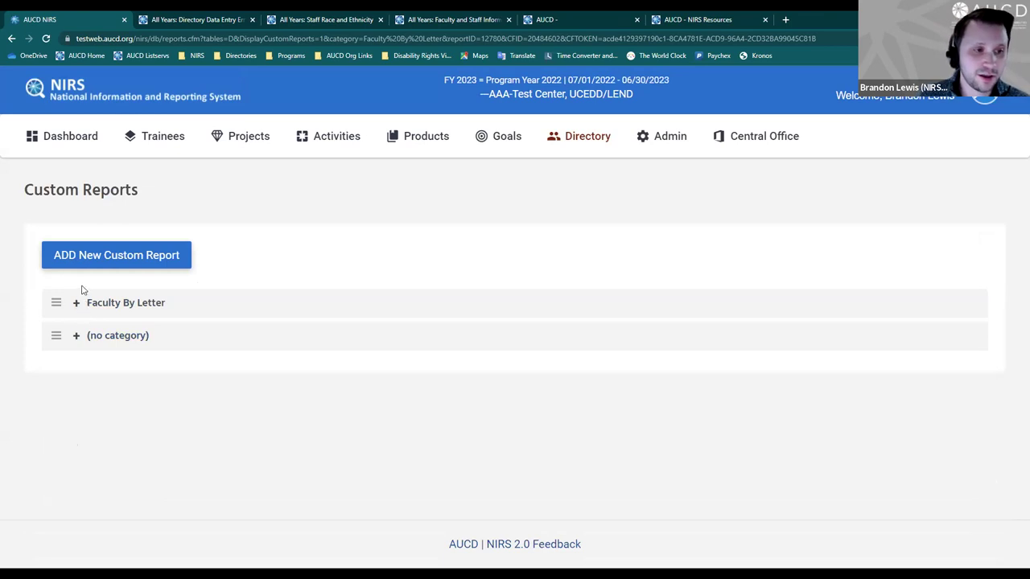
{"action": "left_click", "coordinate": [75, 304]}
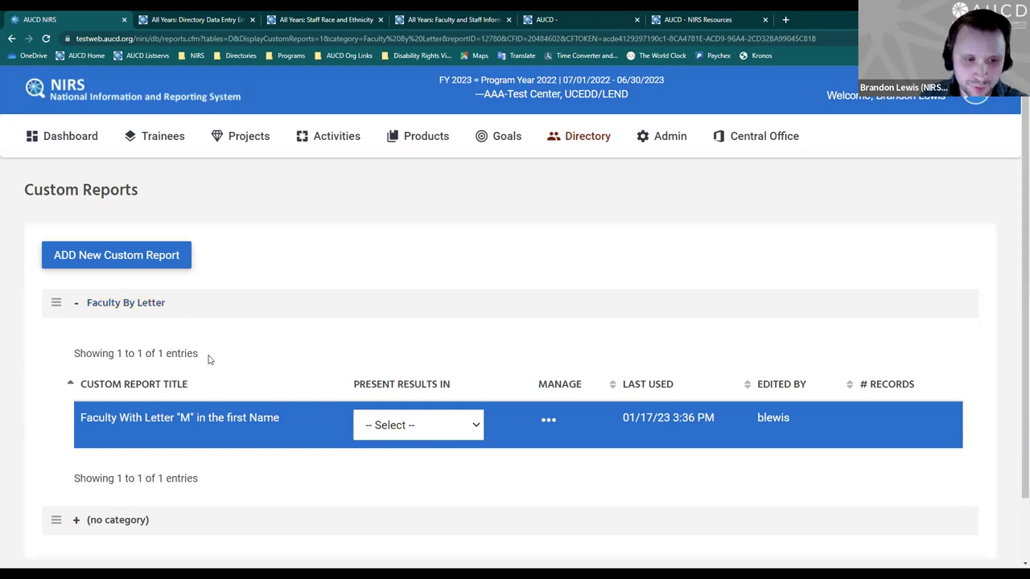
{"action": "left_click", "coordinate": [73, 305]}
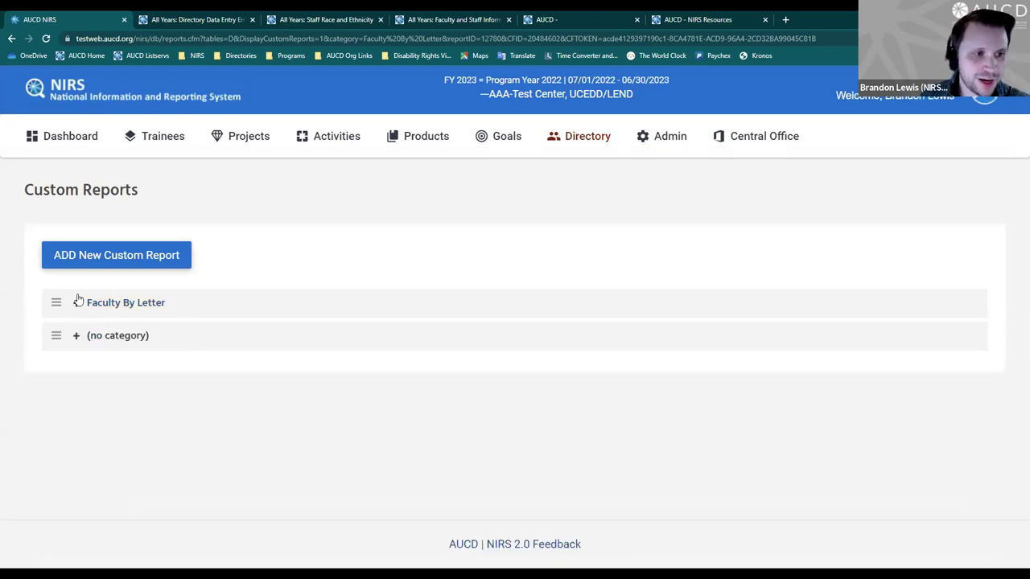
{"action": "left_click", "coordinate": [77, 304]}
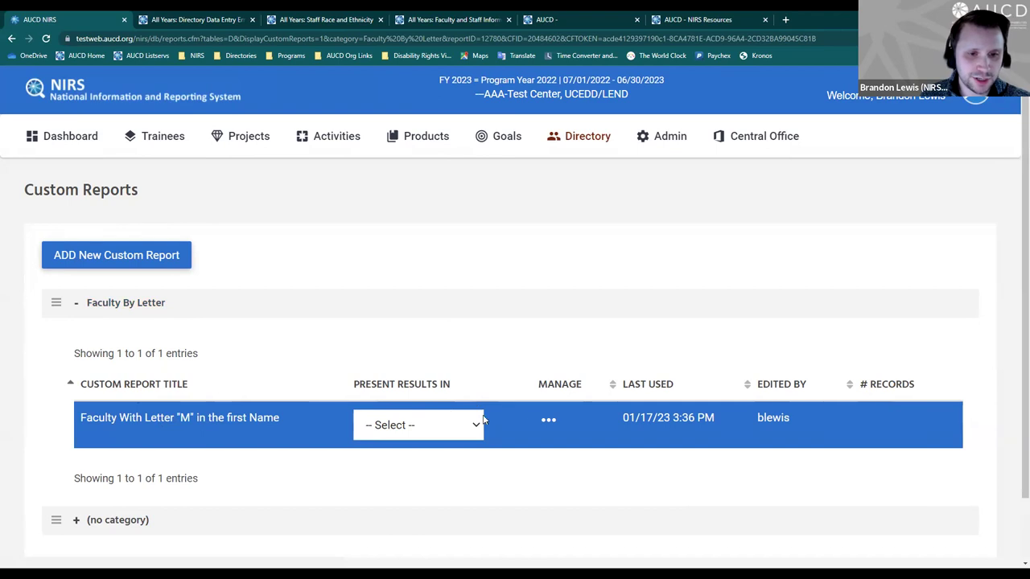
- Set Present Results In to Browser
{"action": "left_click", "coordinate": [460, 431]}
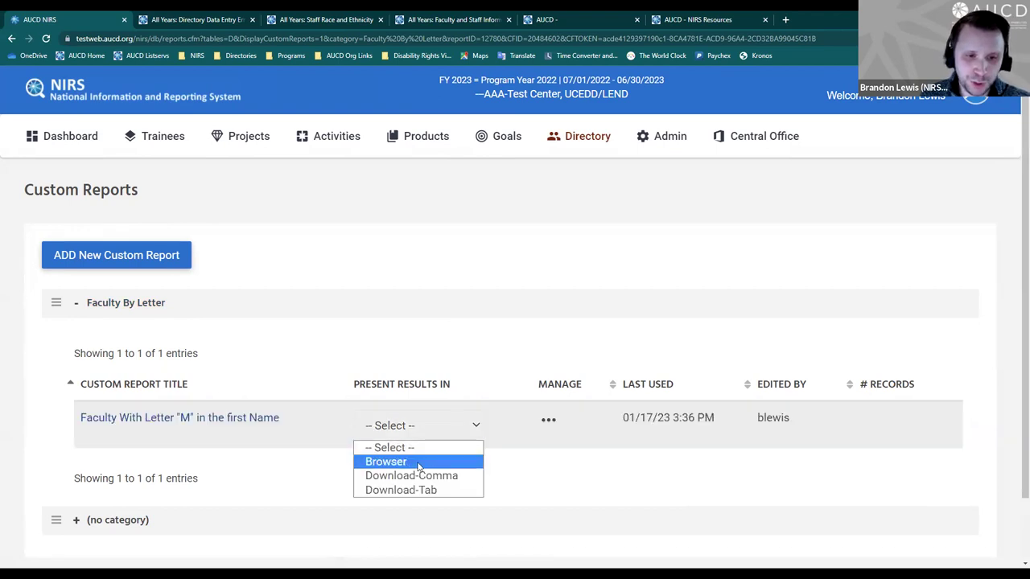
{"action": "left_click", "coordinate": [419, 463]}
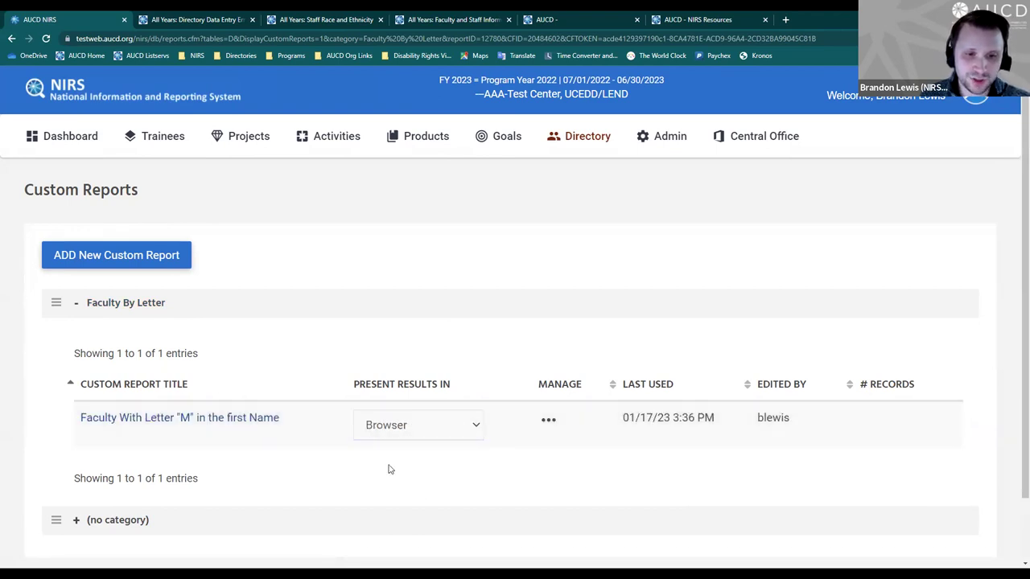
{"action": "left_click", "coordinate": [429, 435]}
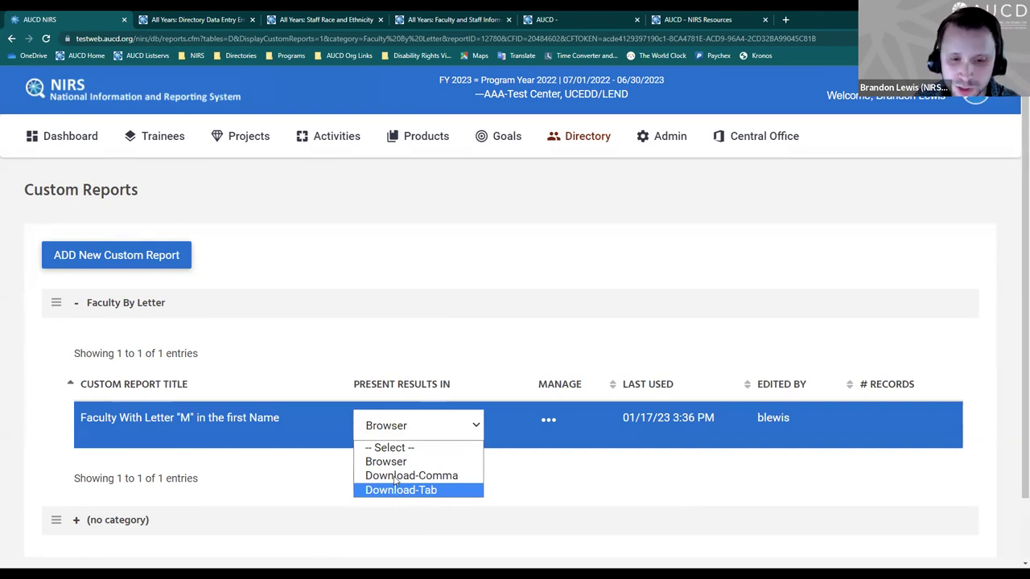
{"action": "left_click", "coordinate": [547, 421]}
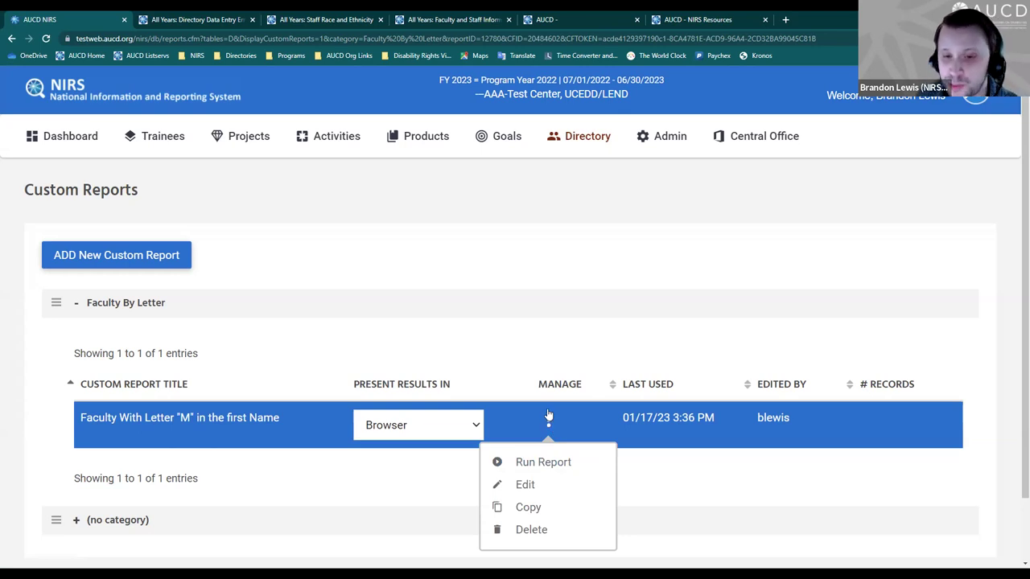
{"action": "left_click", "coordinate": [529, 464]}
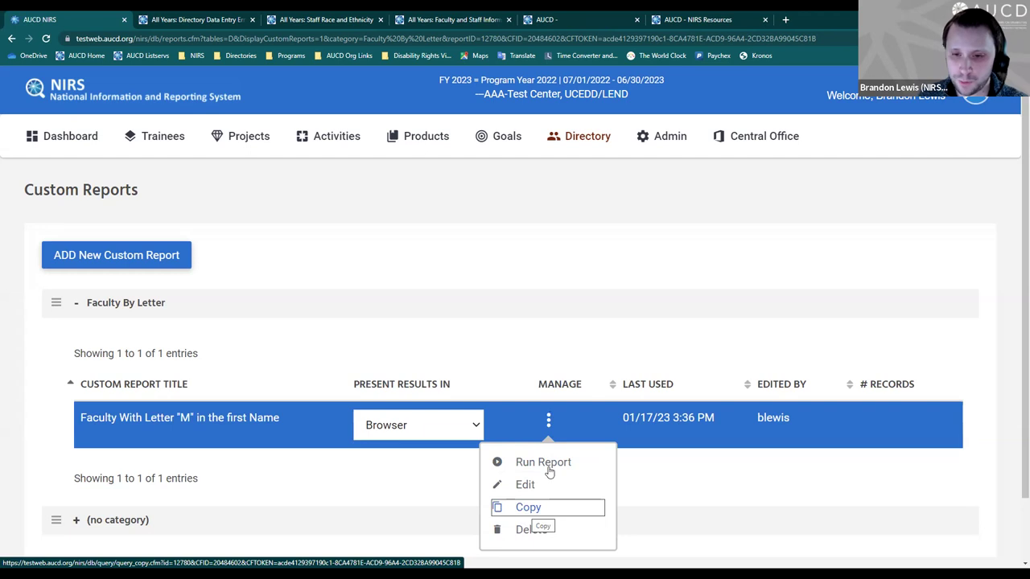
{"action": "left_click", "coordinate": [519, 464]}
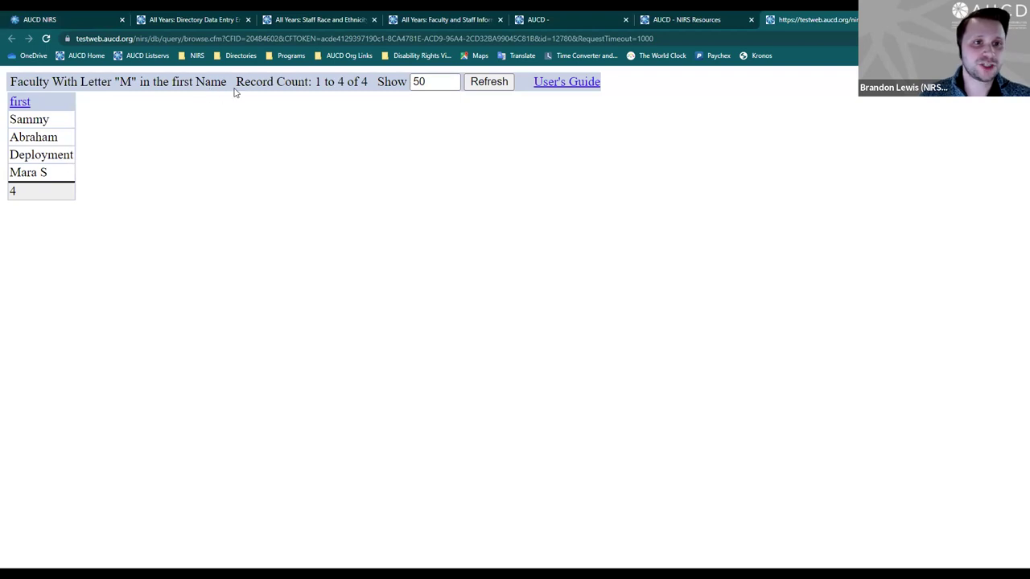
- Show 50 rows per page in the report results and refresh
{"action": "left_click", "coordinate": [428, 81]}
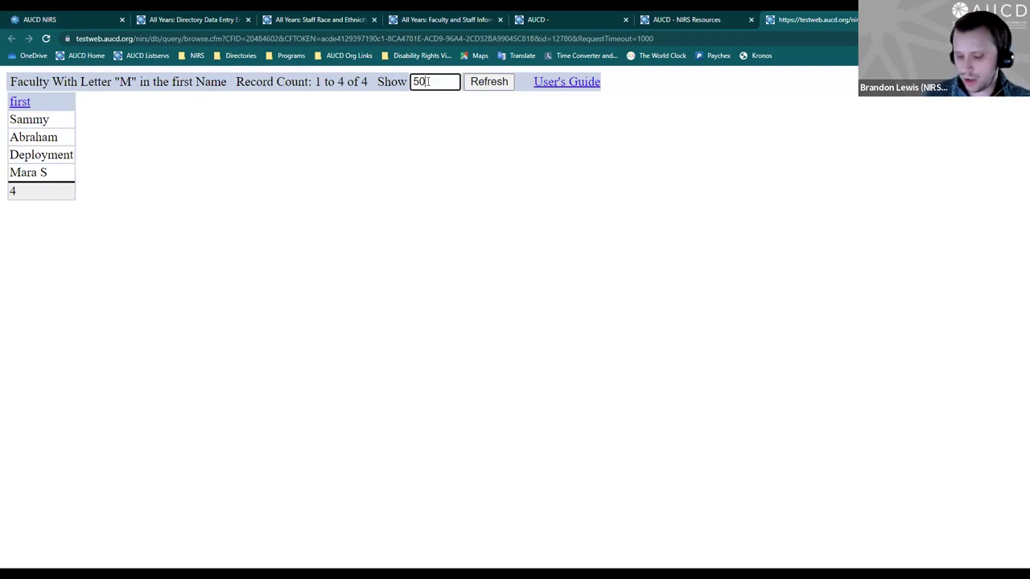
{"action": "key", "text": "BackSpace"}
{"action": "key", "text": "BackSpace"}
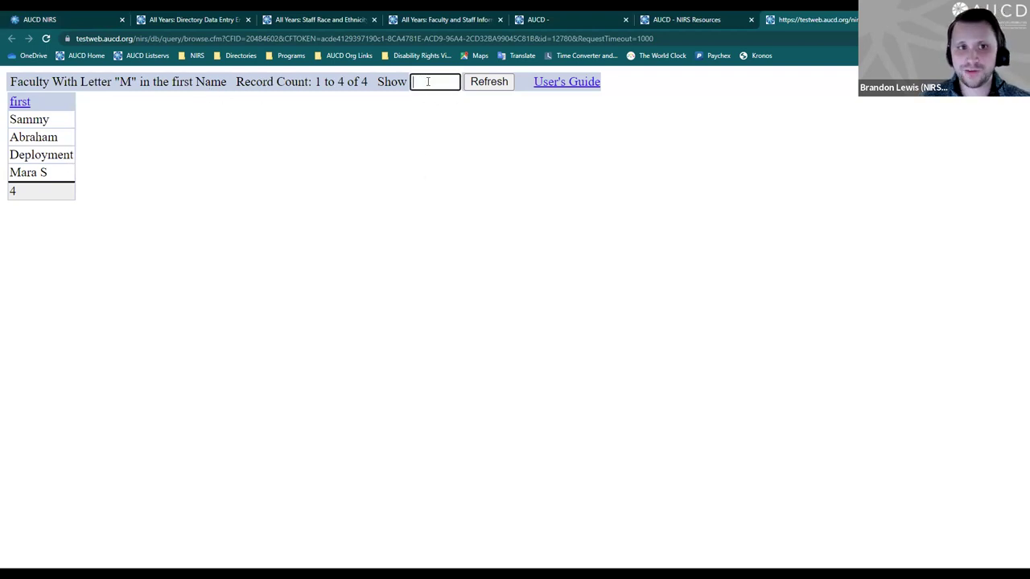
{"action": "type", "text": "50"}
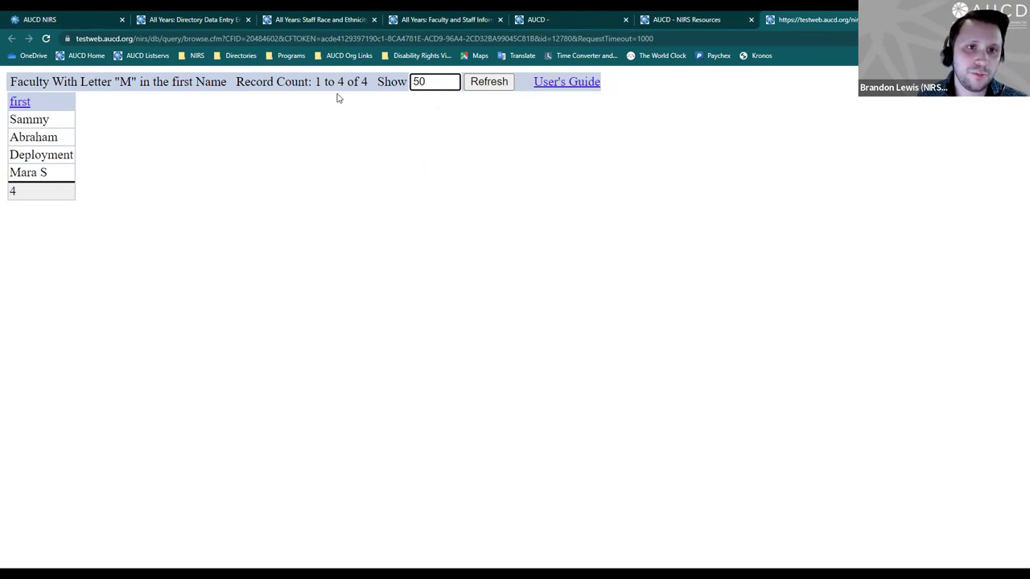
{"action": "left_click", "coordinate": [483, 86]}
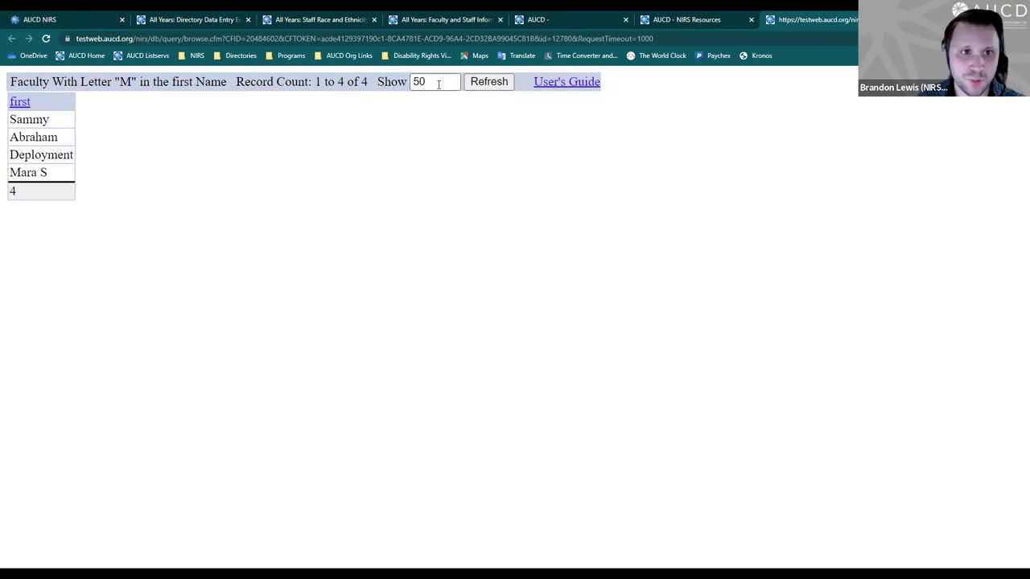
- Point out the four-record count, refresh again, and return to the custom reports page
{"action": "left_click_drag", "start_coordinate": [236, 81], "coordinate": [362, 83]}
{"action": "left_click", "coordinate": [362, 84]}
{"action": "left_click", "coordinate": [427, 82]}
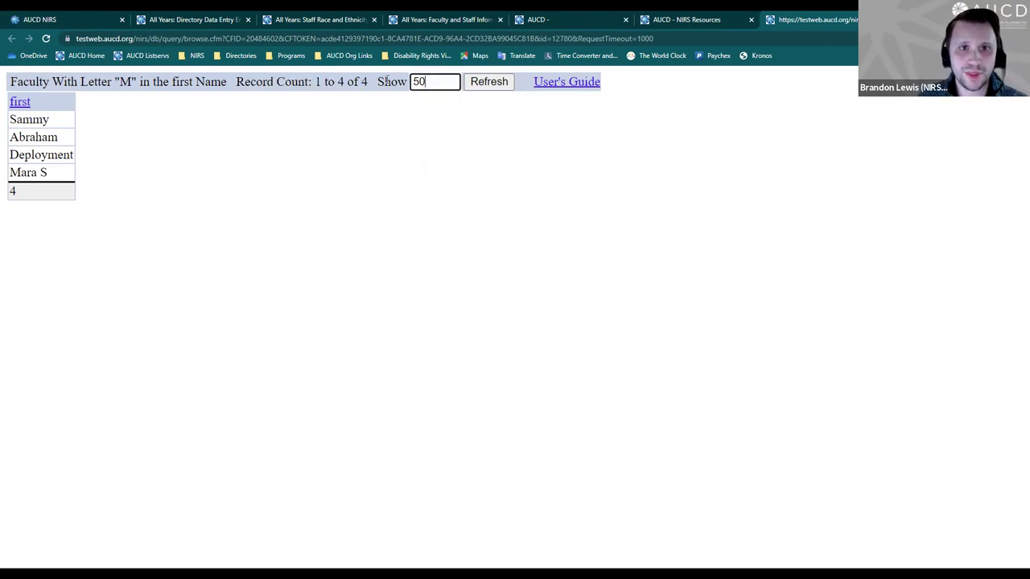
{"action": "left_click", "coordinate": [485, 83]}
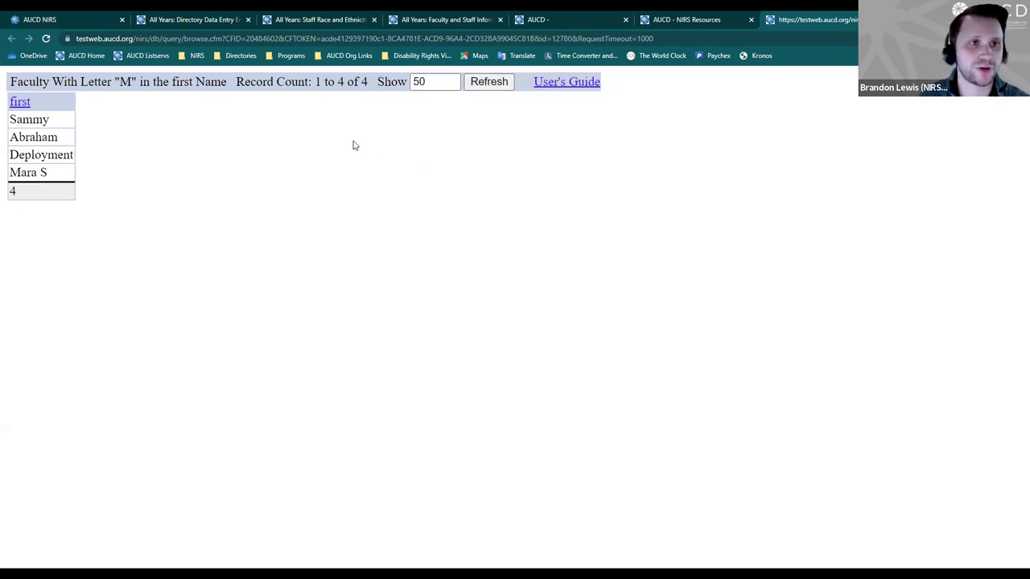
{"action": "left_click", "coordinate": [67, 23]}
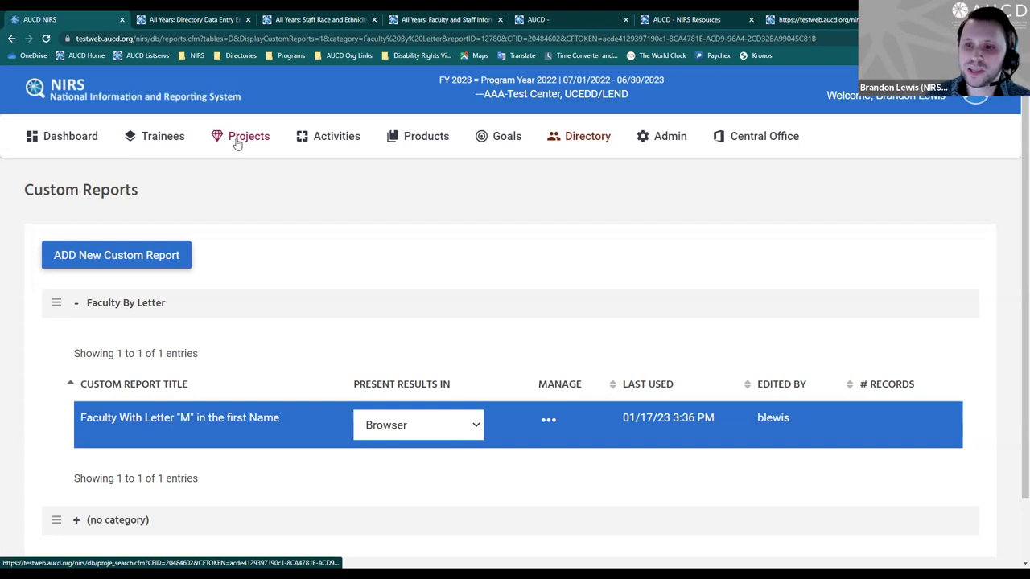
- Open a blank Add Project form and scroll down to its Contact field
{"action": "left_click", "coordinate": [237, 140]}
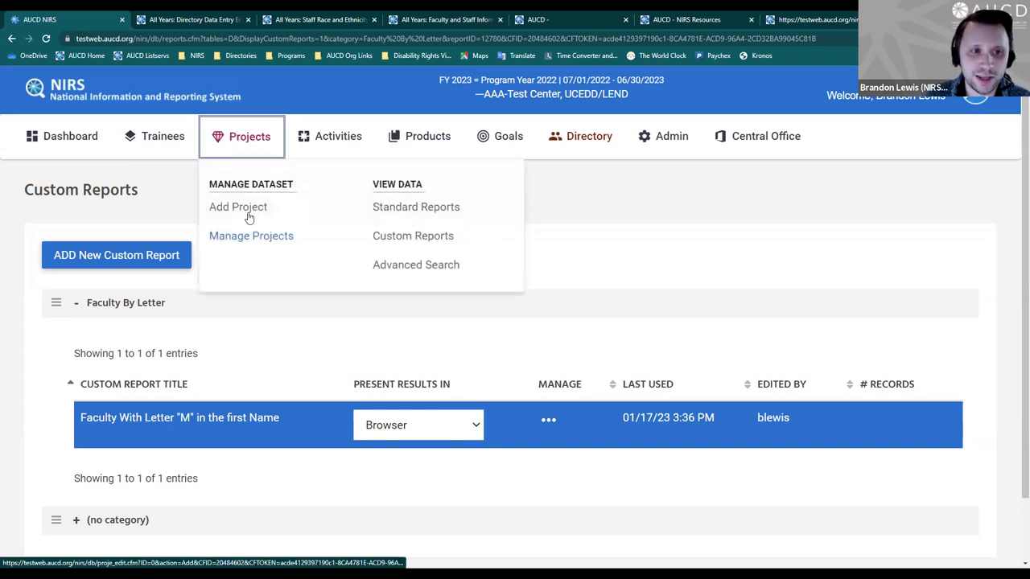
{"action": "left_click", "coordinate": [248, 211]}
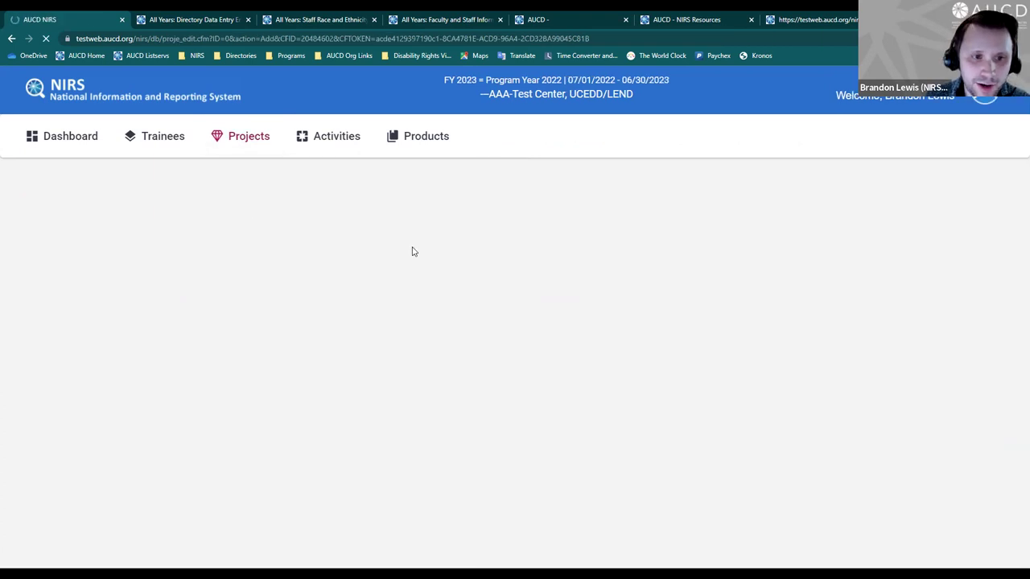
{"action": "scroll", "coordinate": [412, 252], "scroll_direction": "down", "scroll_amount": 1}
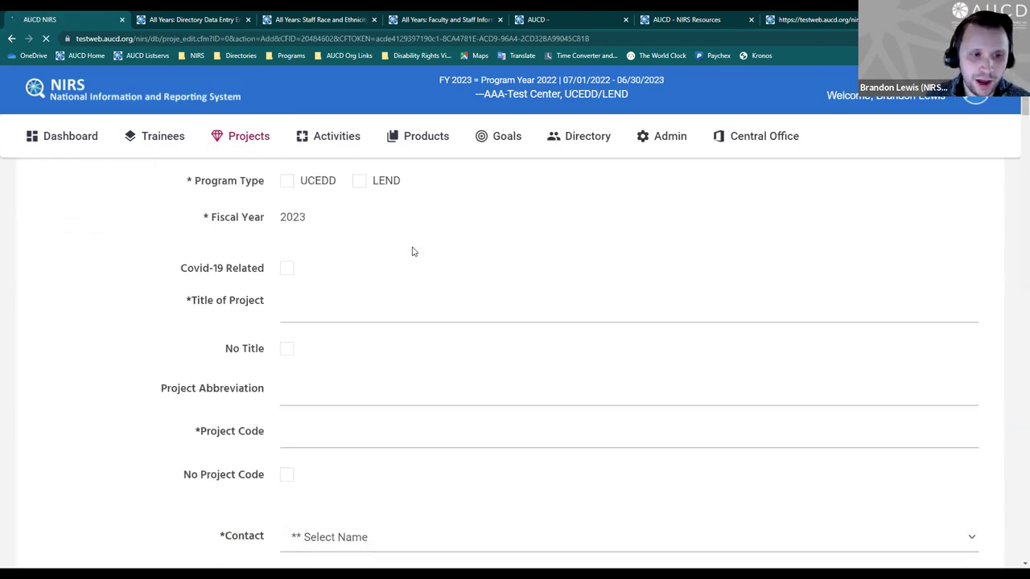
{"action": "scroll", "coordinate": [238, 317], "scroll_direction": "down", "scroll_amount": 1}
{"action": "scroll", "coordinate": [246, 362], "scroll_direction": "down", "scroll_amount": 1}
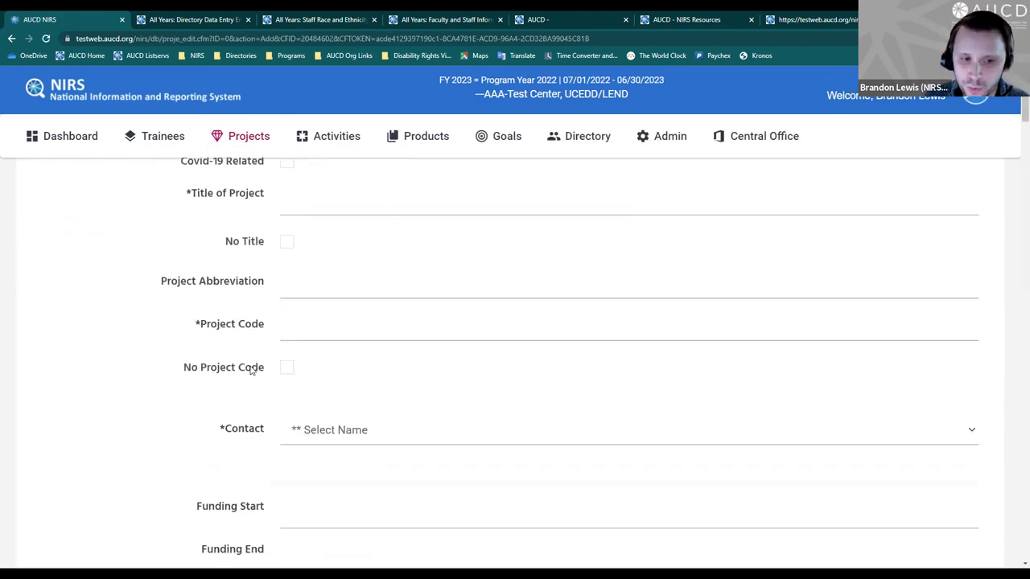
{"action": "scroll", "coordinate": [233, 357], "scroll_direction": "down", "scroll_amount": 2}
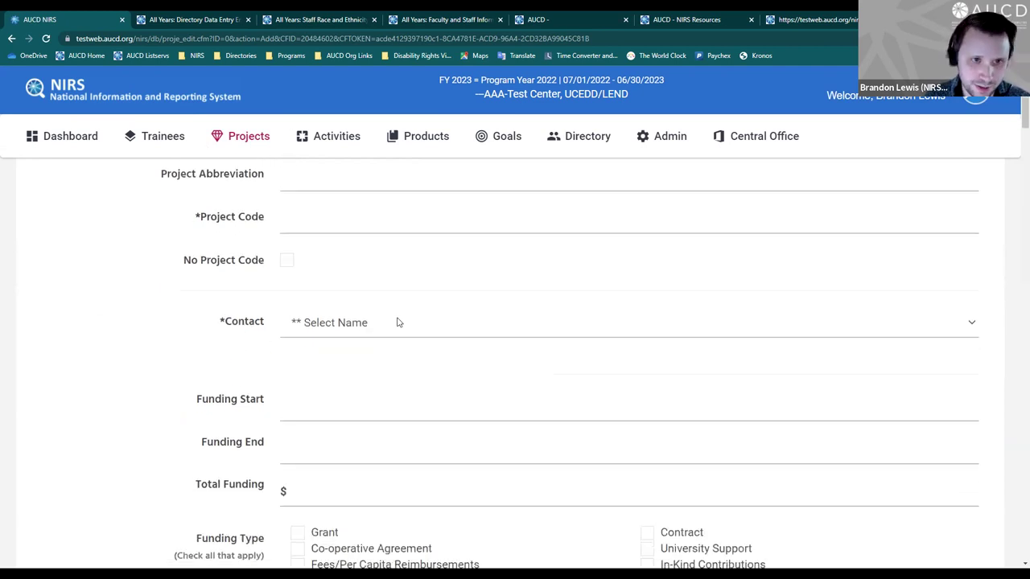
- Review the staff in the Contact dropdown, leave it unset, and go to Add Product
{"action": "left_click", "coordinate": [350, 330]}
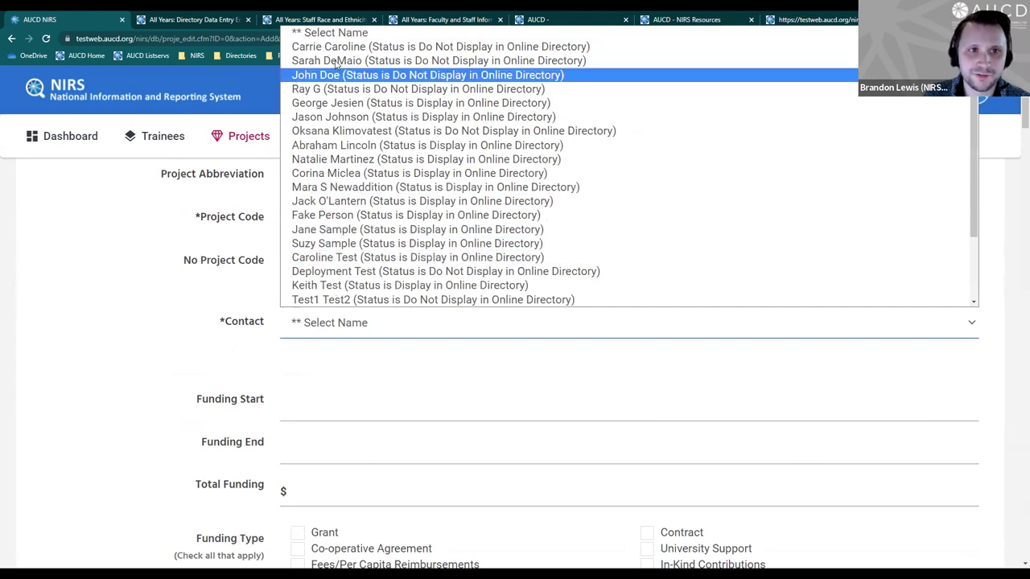
{"action": "scroll", "coordinate": [385, 208], "scroll_direction": "down", "scroll_amount": 2}
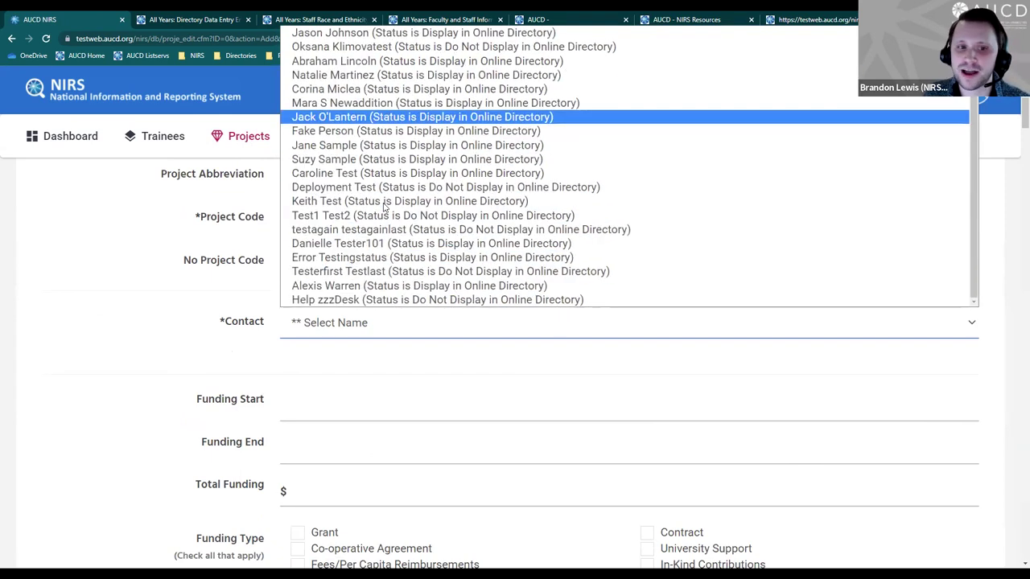
{"action": "scroll", "coordinate": [384, 208], "scroll_direction": "up", "scroll_amount": 2}
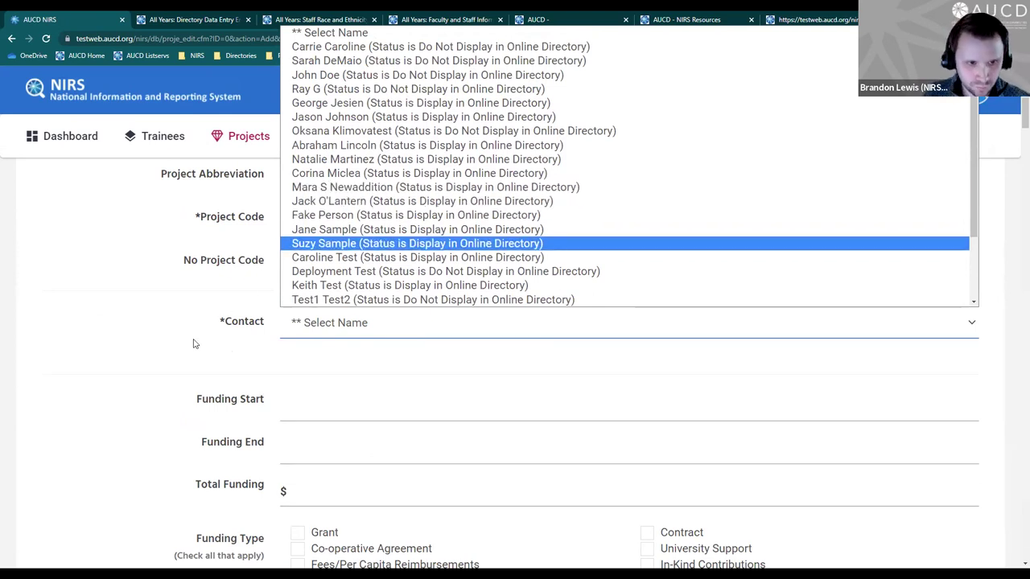
{"action": "left_click", "coordinate": [251, 330]}
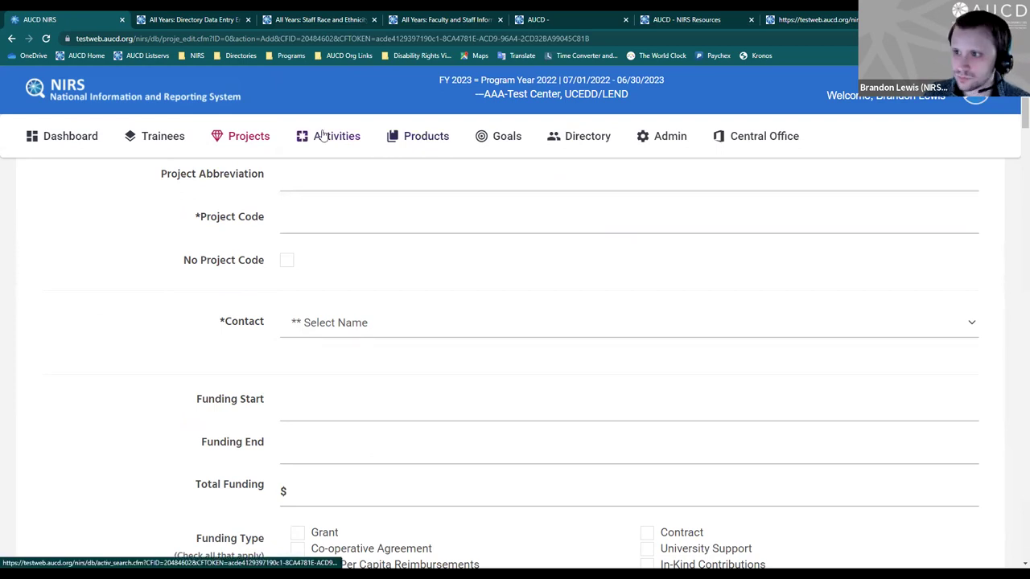
{"action": "left_click", "coordinate": [427, 136]}
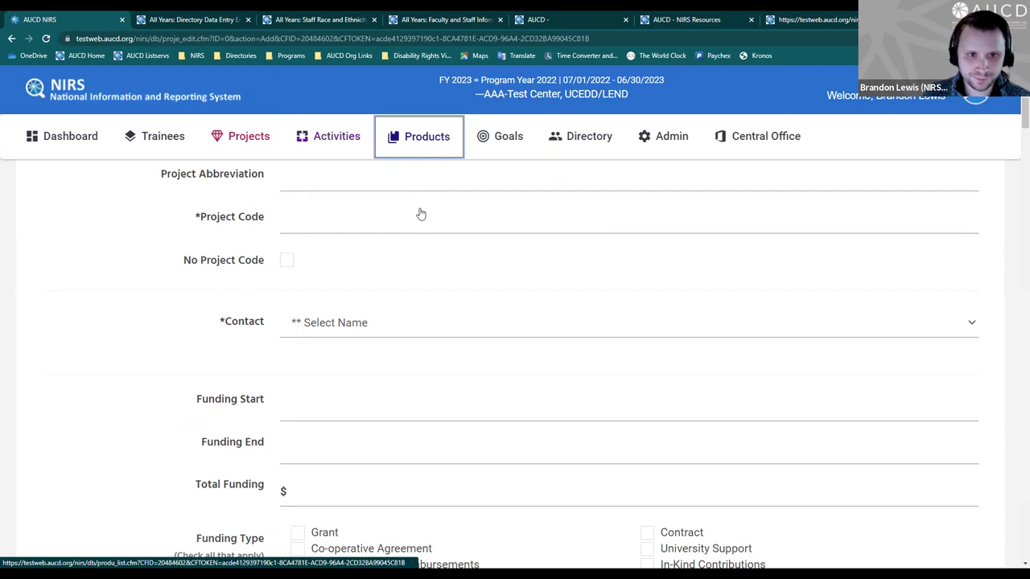
{"action": "left_click", "coordinate": [418, 209]}
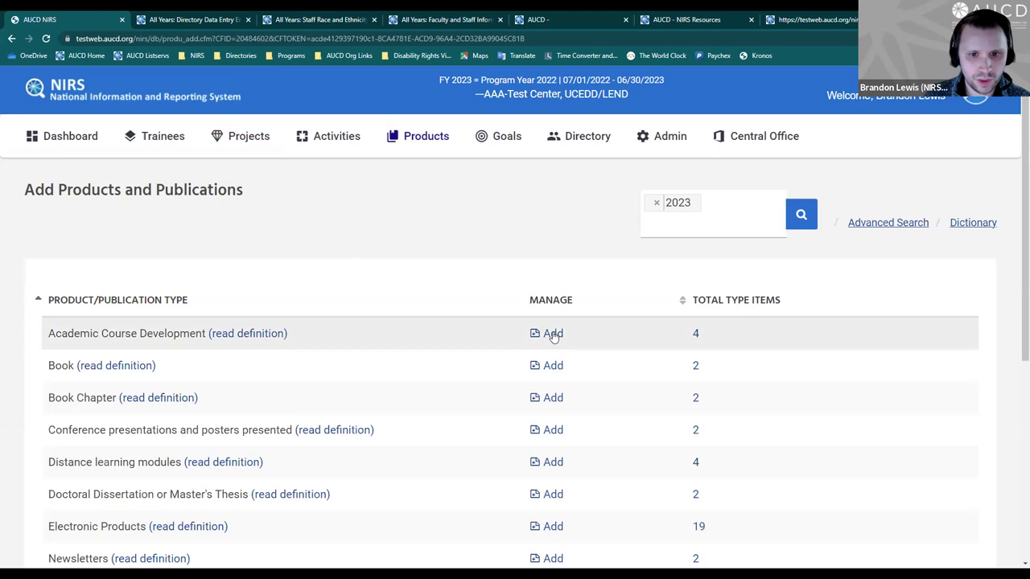
- Start an Academic Course Development product and browse the staff available as authors
{"action": "left_click", "coordinate": [551, 336]}
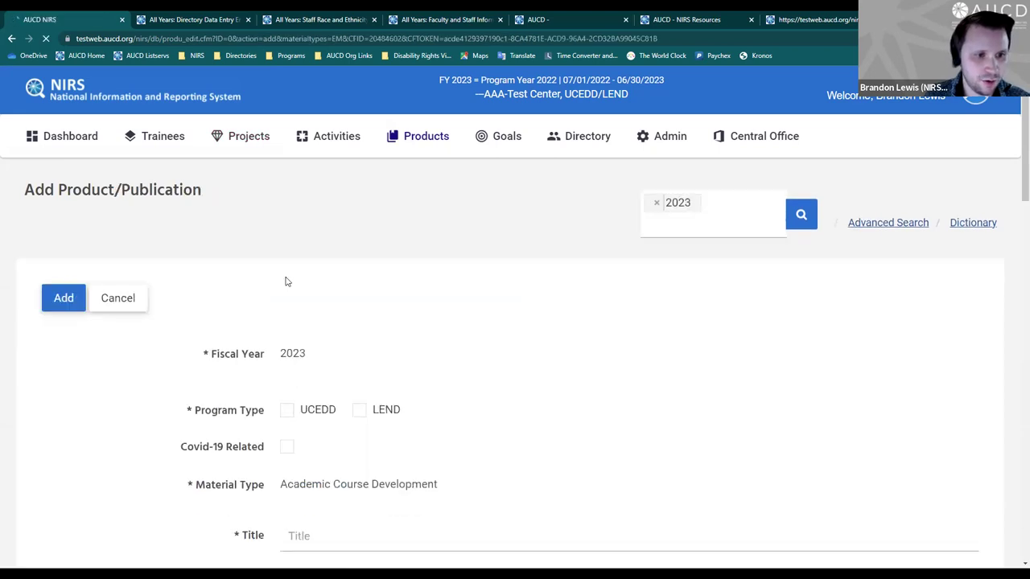
{"action": "scroll", "coordinate": [285, 282], "scroll_direction": "down", "scroll_amount": 3}
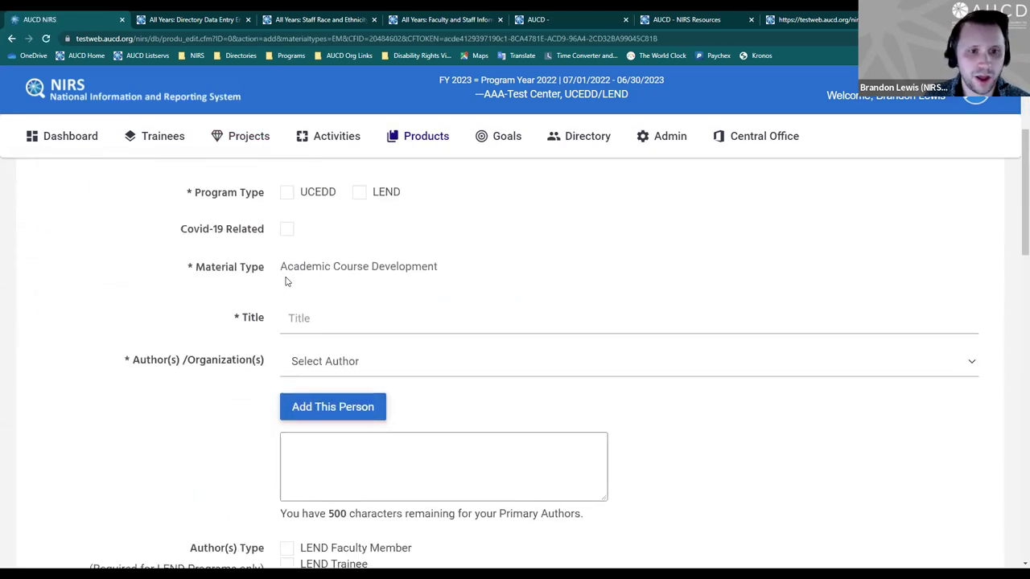
{"action": "scroll", "coordinate": [286, 279], "scroll_direction": "down", "scroll_amount": 2}
{"action": "left_click", "coordinate": [447, 255]}
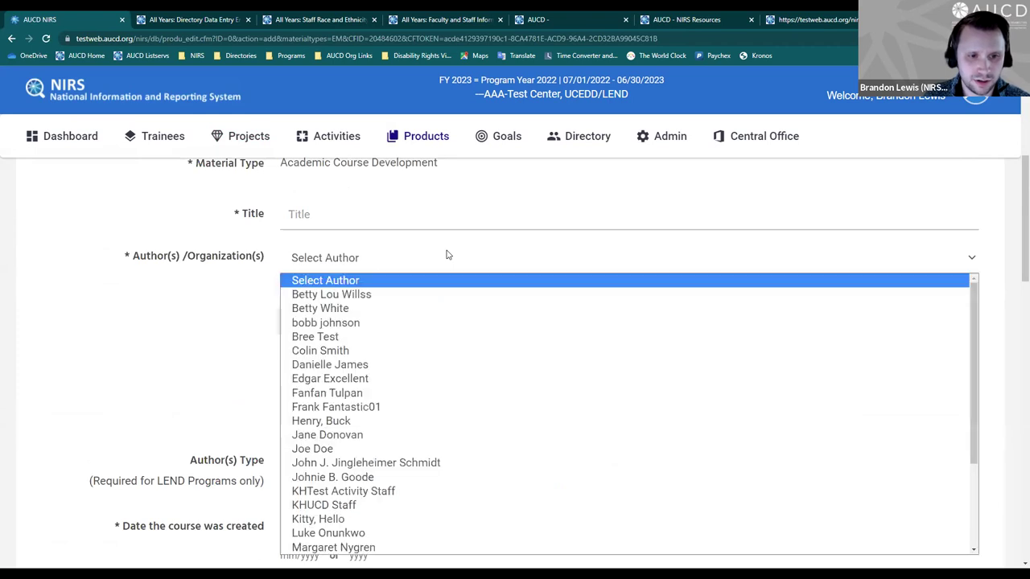
{"action": "scroll", "coordinate": [257, 400], "scroll_direction": "down", "scroll_amount": 3}
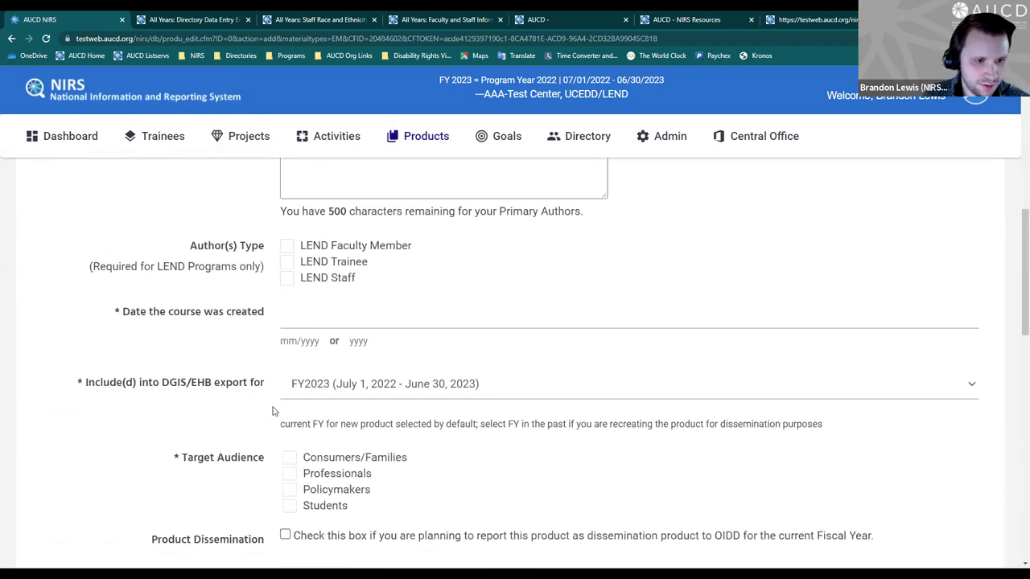
{"action": "scroll", "coordinate": [274, 410], "scroll_direction": "down", "scroll_amount": 2}
{"action": "scroll", "coordinate": [269, 398], "scroll_direction": "down", "scroll_amount": 1}
{"action": "scroll", "coordinate": [253, 378], "scroll_direction": "up", "scroll_amount": 5}
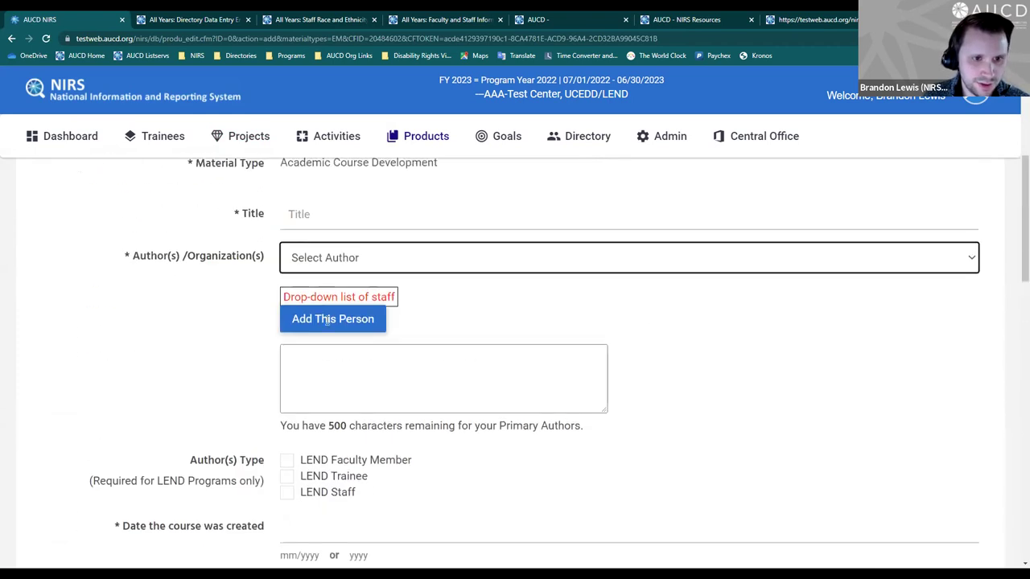
{"action": "scroll", "coordinate": [221, 396], "scroll_direction": "up", "scroll_amount": 1}
{"action": "scroll", "coordinate": [222, 397], "scroll_direction": "down", "scroll_amount": 10}
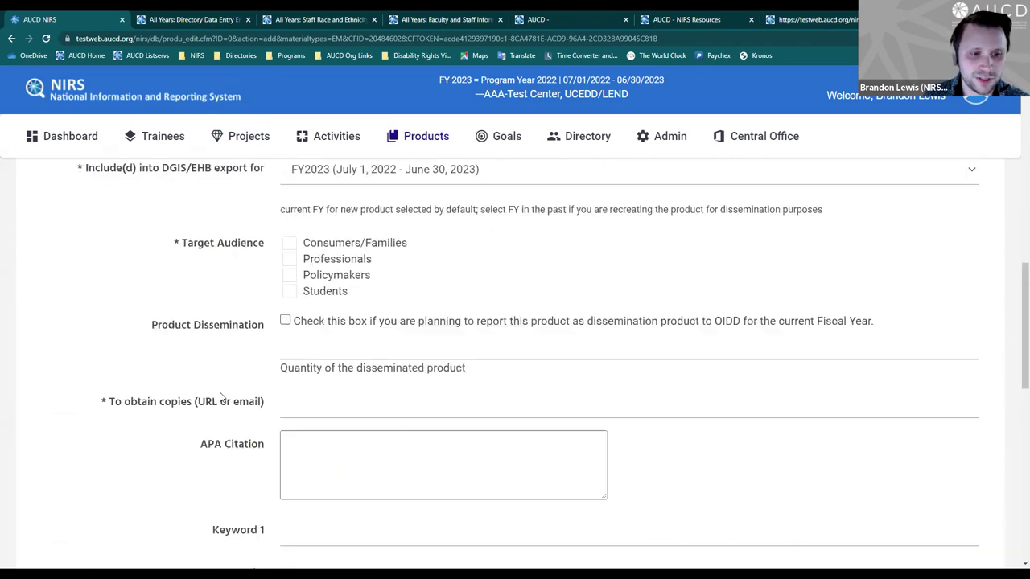
{"action": "scroll", "coordinate": [221, 396], "scroll_direction": "down", "scroll_amount": 2}
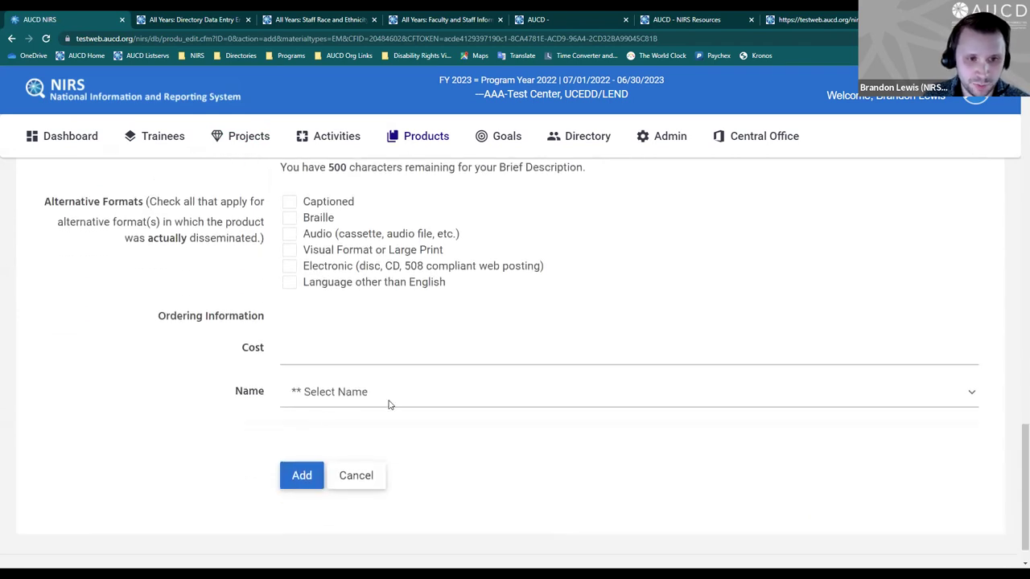
- Check the ordering contact name list without selecting anyone
{"action": "left_click", "coordinate": [389, 404]}
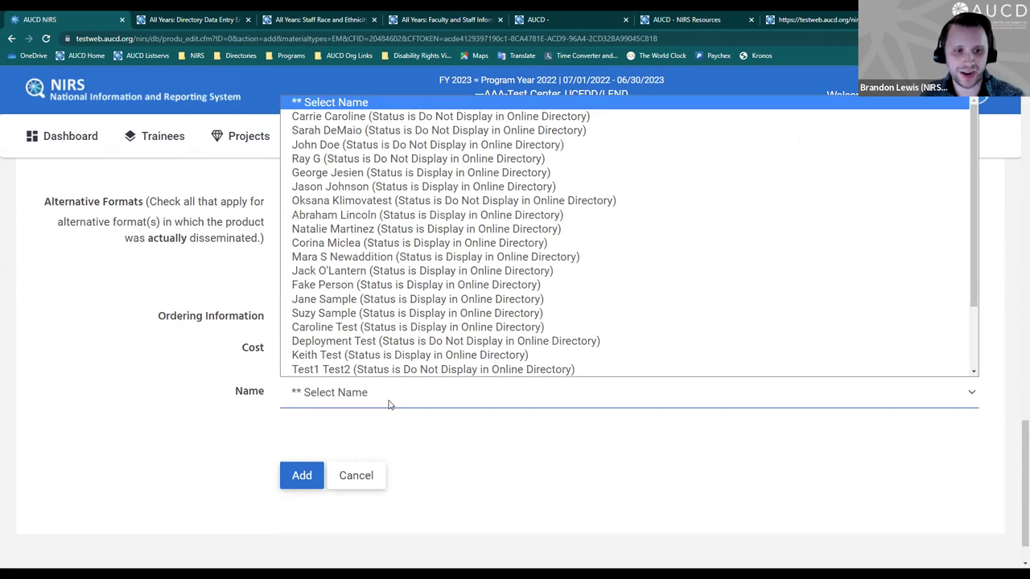
{"action": "left_click", "coordinate": [78, 400]}
{"action": "left_click", "coordinate": [419, 136]}
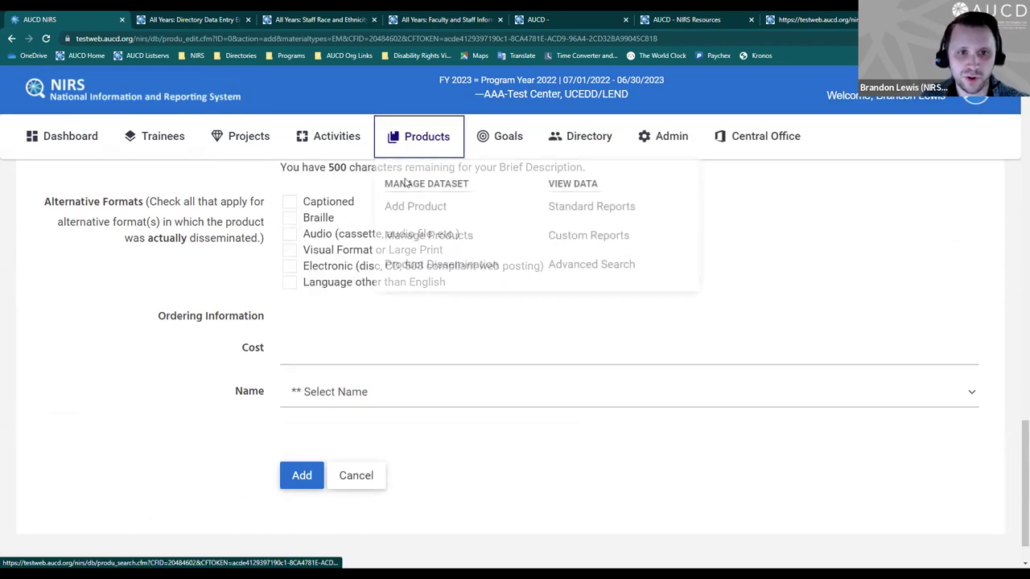
{"action": "left_click", "coordinate": [119, 427]}
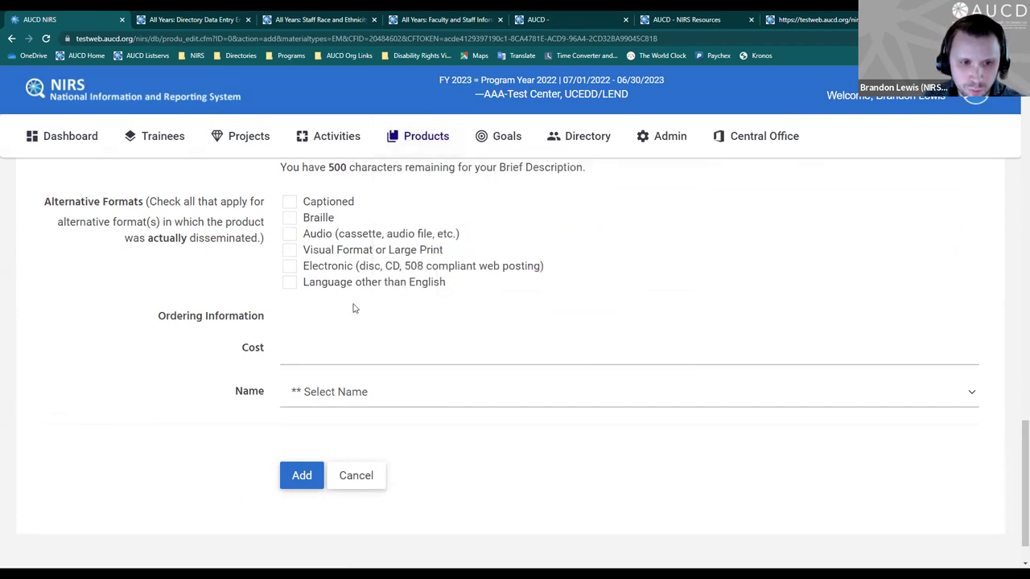
{"action": "left_click", "coordinate": [338, 392]}
{"action": "left_click", "coordinate": [182, 346]}
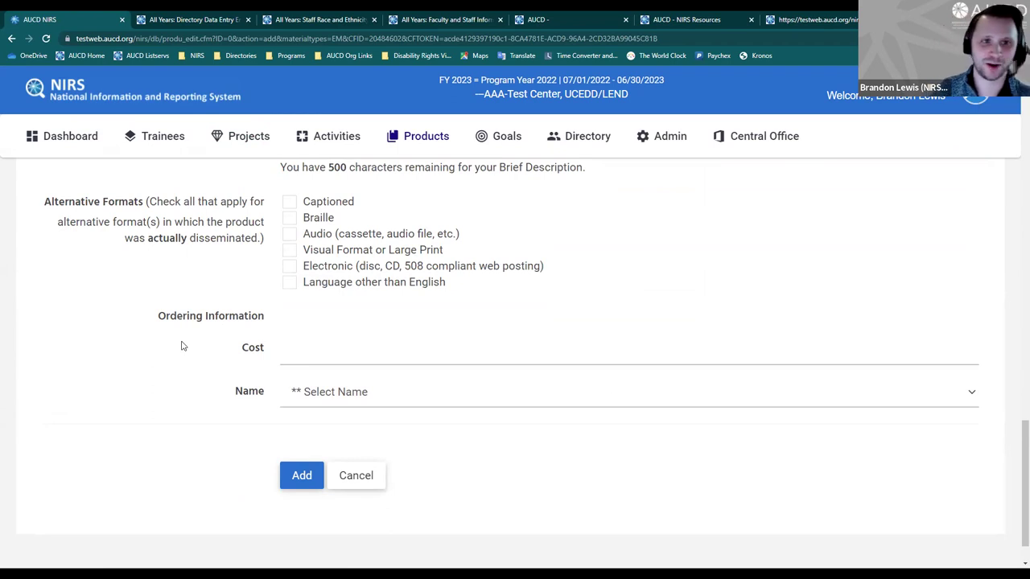
- Display the Admin menu's options for managing activity staff, user logins and data
{"action": "left_click", "coordinate": [666, 136]}
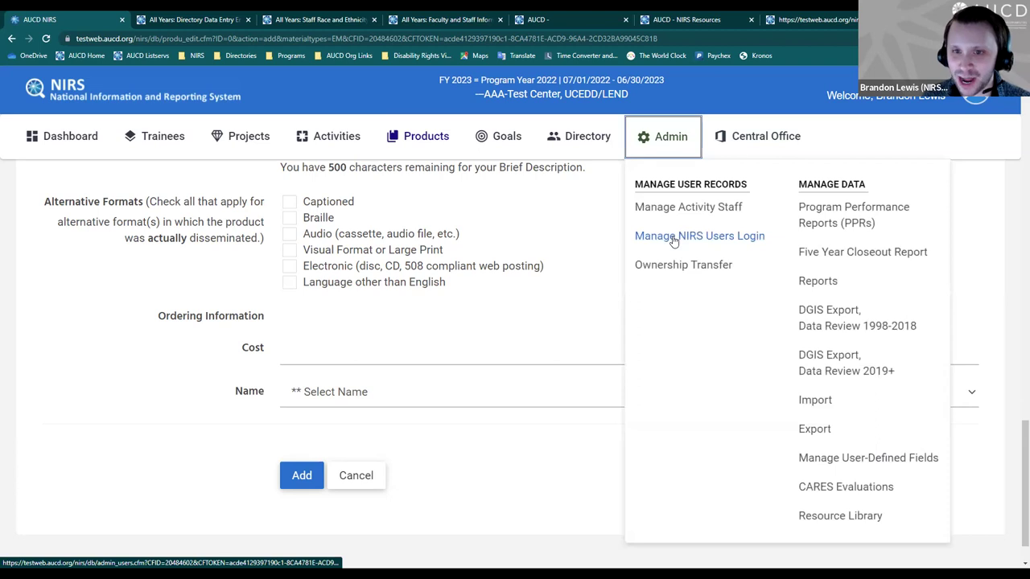
{"action": "left_click", "coordinate": [103, 394]}
{"action": "scroll", "coordinate": [104, 394], "scroll_direction": "up", "scroll_amount": 1}
{"action": "scroll", "coordinate": [105, 394], "scroll_direction": "up", "scroll_amount": 10}
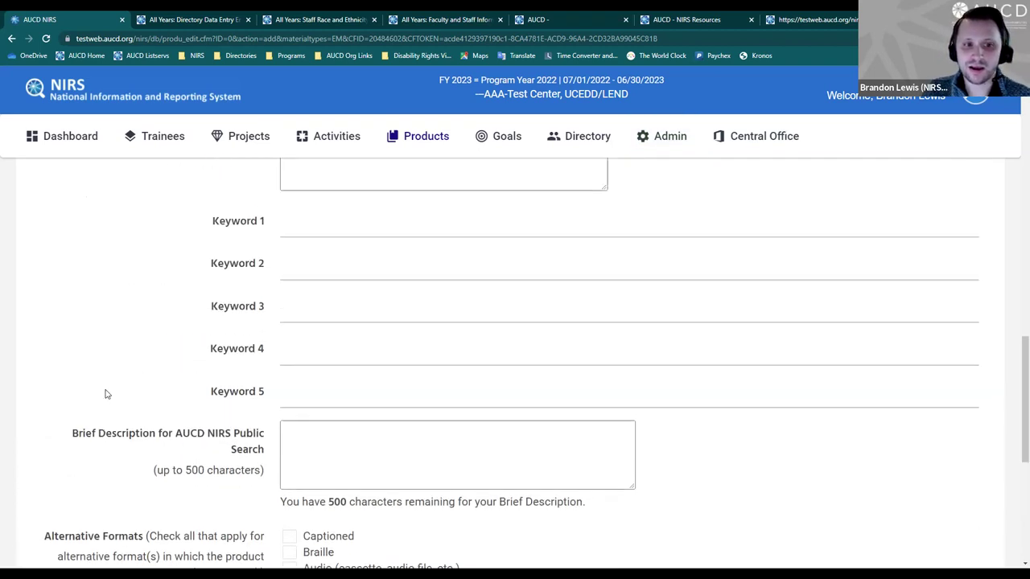
{"action": "scroll", "coordinate": [105, 394], "scroll_direction": "up", "scroll_amount": 4}
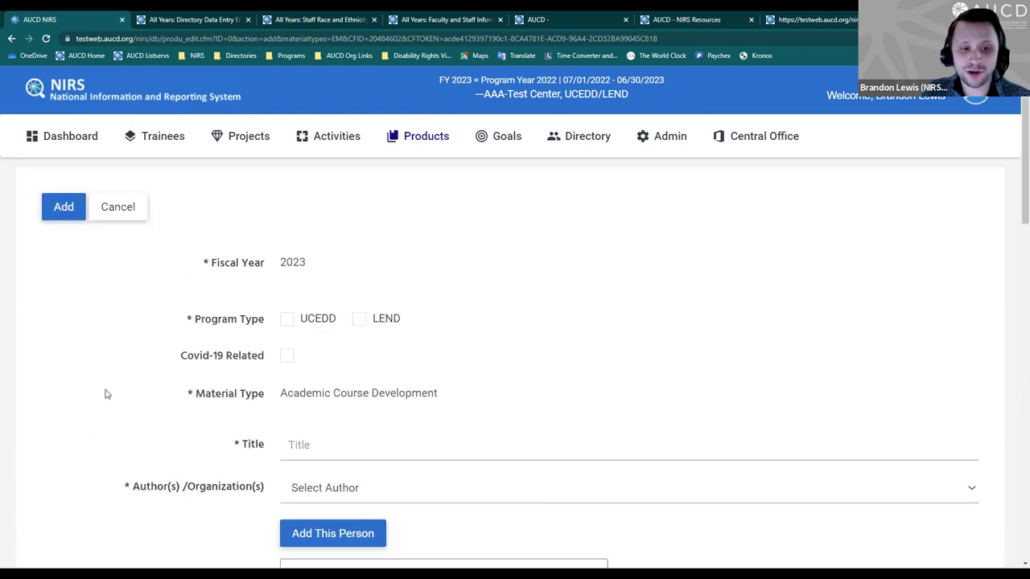
{"action": "scroll", "coordinate": [104, 394], "scroll_direction": "down", "scroll_amount": 2}
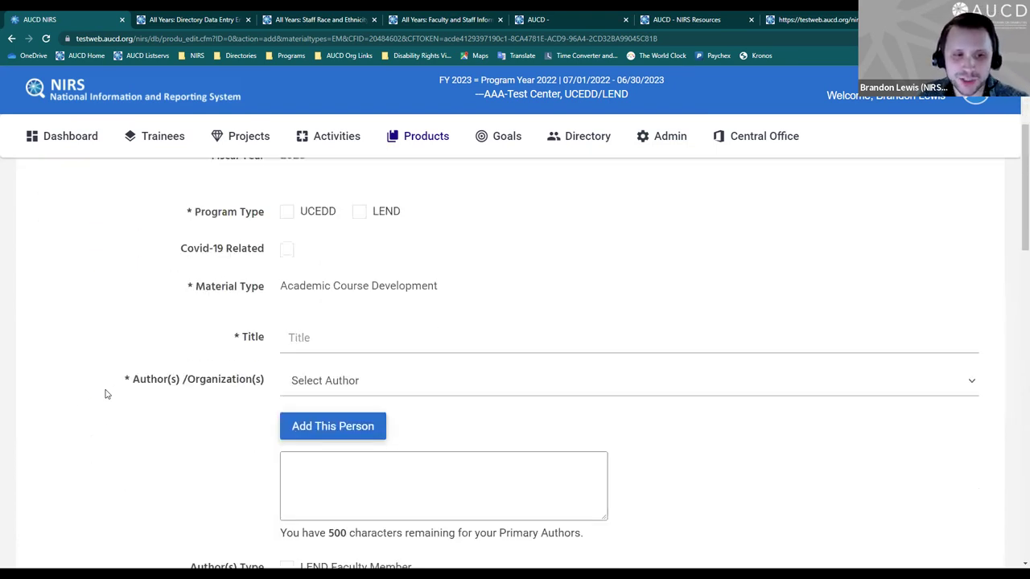
{"action": "scroll", "coordinate": [105, 394], "scroll_direction": "down", "scroll_amount": 4}
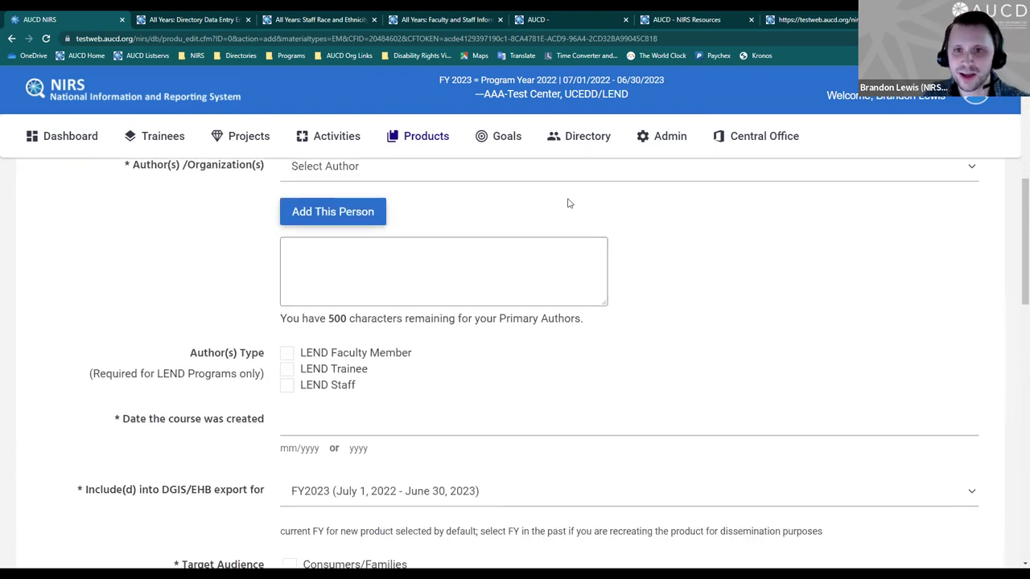
{"action": "left_click", "coordinate": [667, 135]}
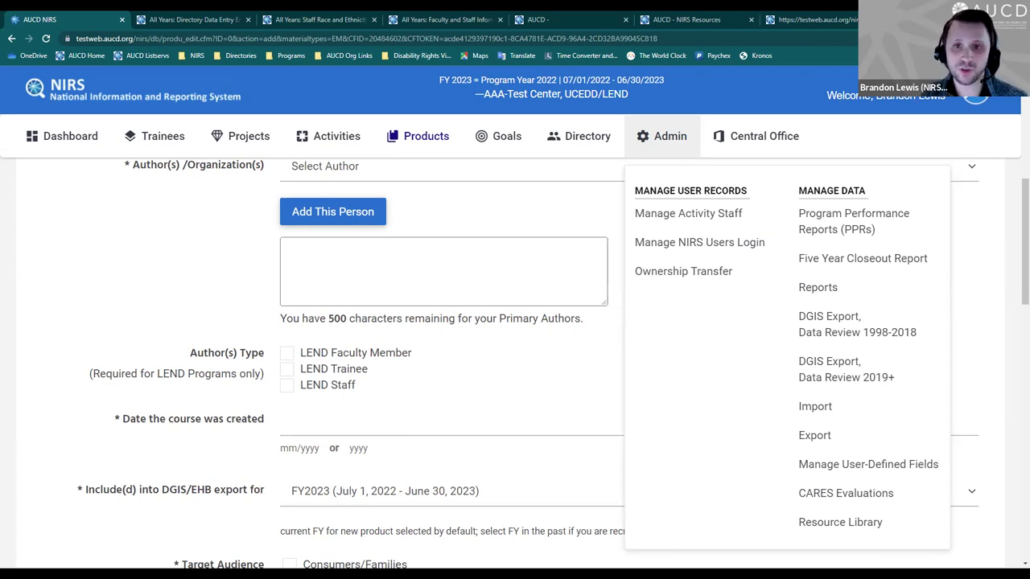
- View the Manage NIRS Users Login page, then switch to Manage Activity Staff
{"action": "left_click", "coordinate": [727, 240]}
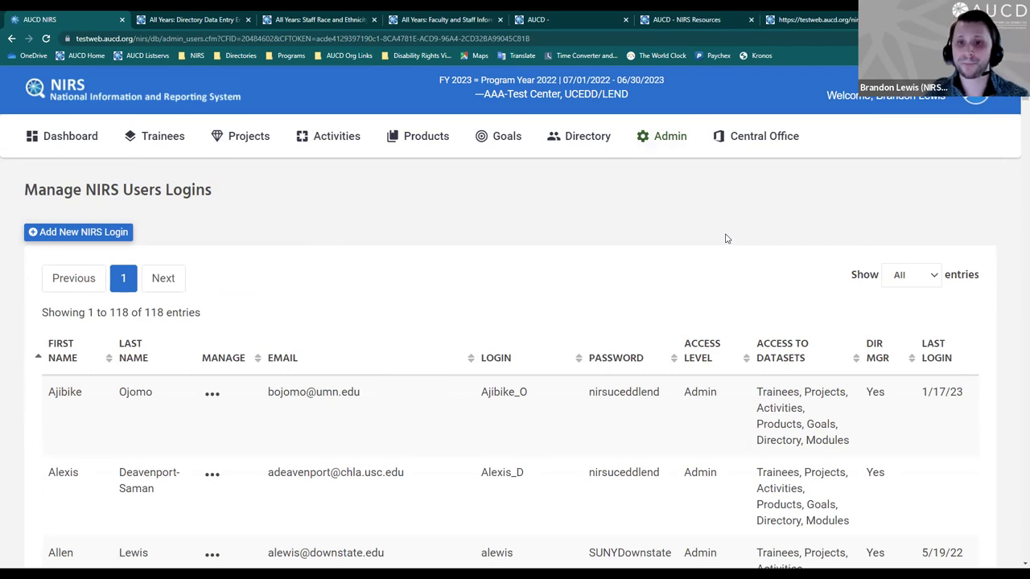
{"action": "left_click", "coordinate": [674, 141]}
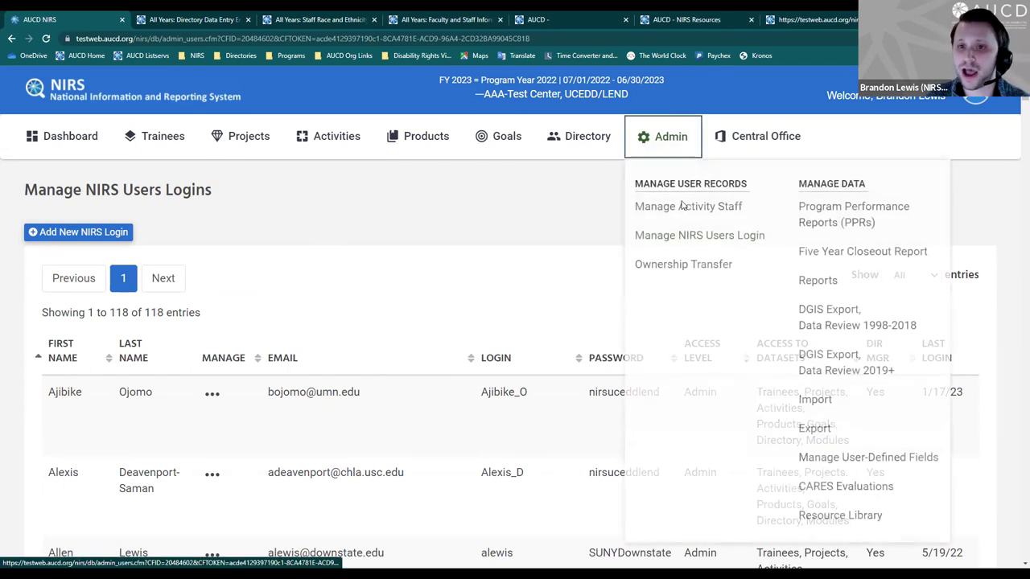
{"action": "left_click", "coordinate": [676, 209]}
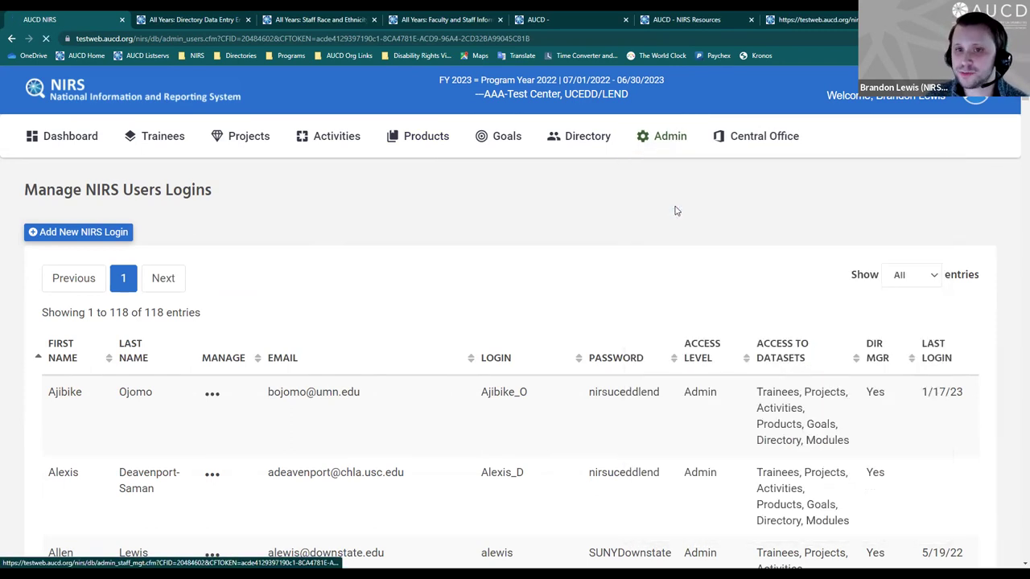
{"action": "left_click", "coordinate": [666, 135]}
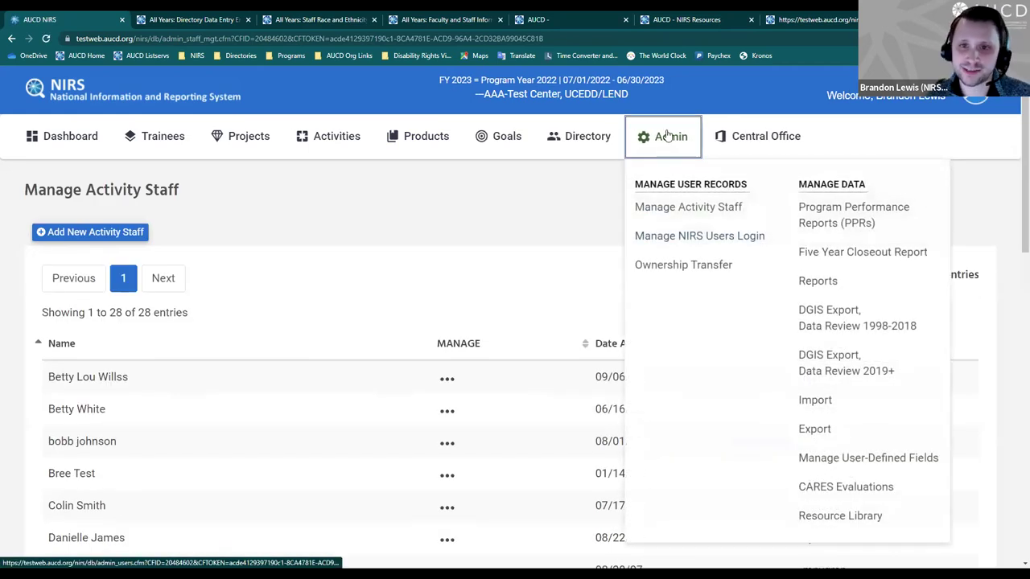
- Reload Manage Activity Staff to list all 28 staff entries with date added and adder
{"action": "left_click", "coordinate": [666, 211]}
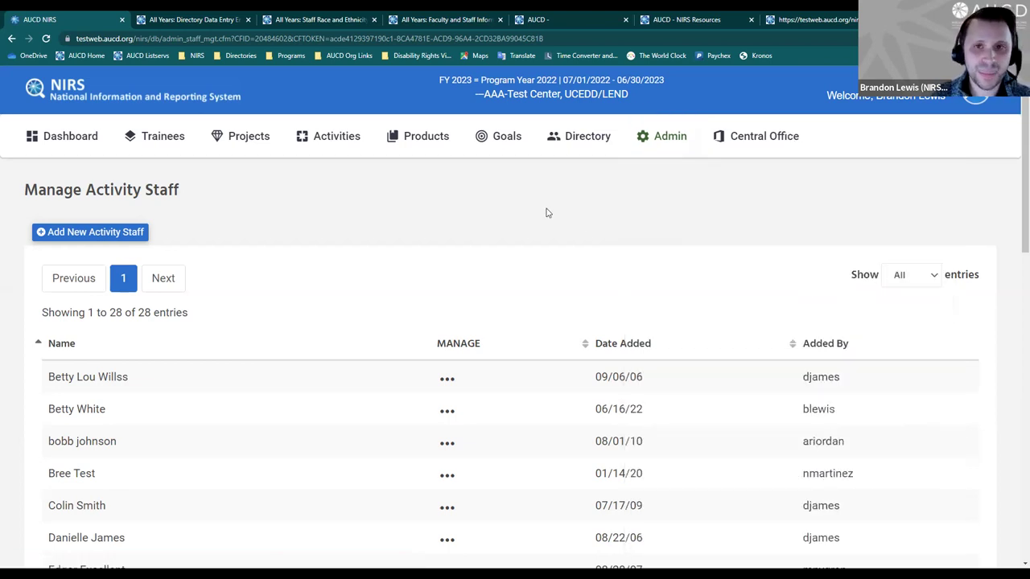
{"action": "left_click", "coordinate": [663, 137]}
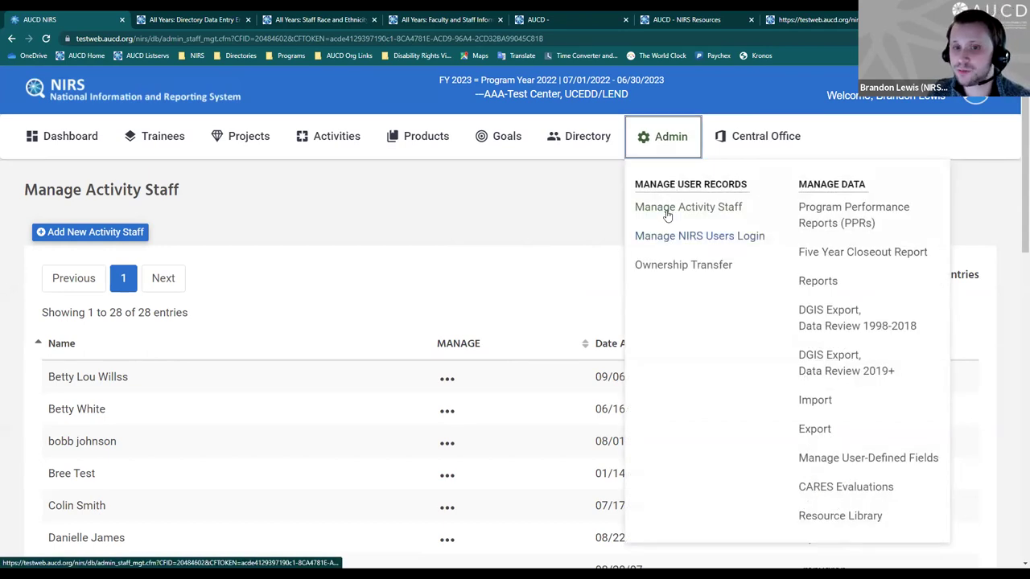
{"action": "left_click", "coordinate": [666, 212]}
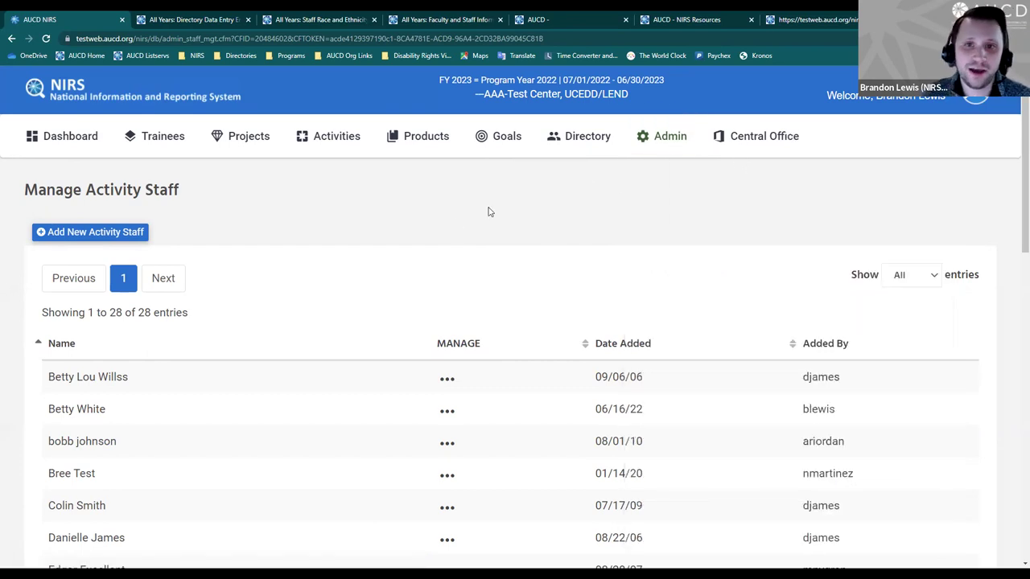
{"action": "left_click", "coordinate": [668, 136]}
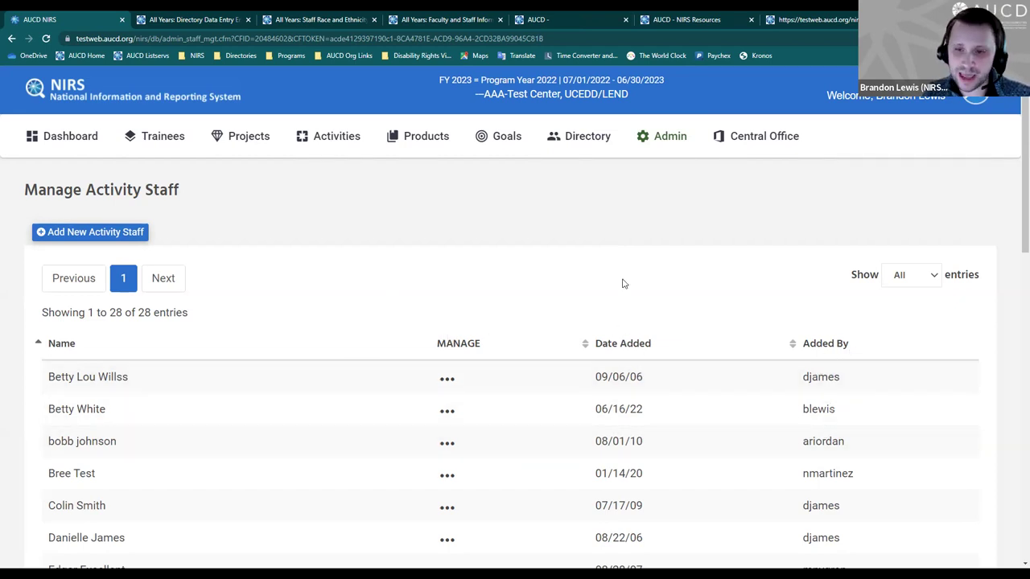
{"action": "left_click", "coordinate": [454, 380]}
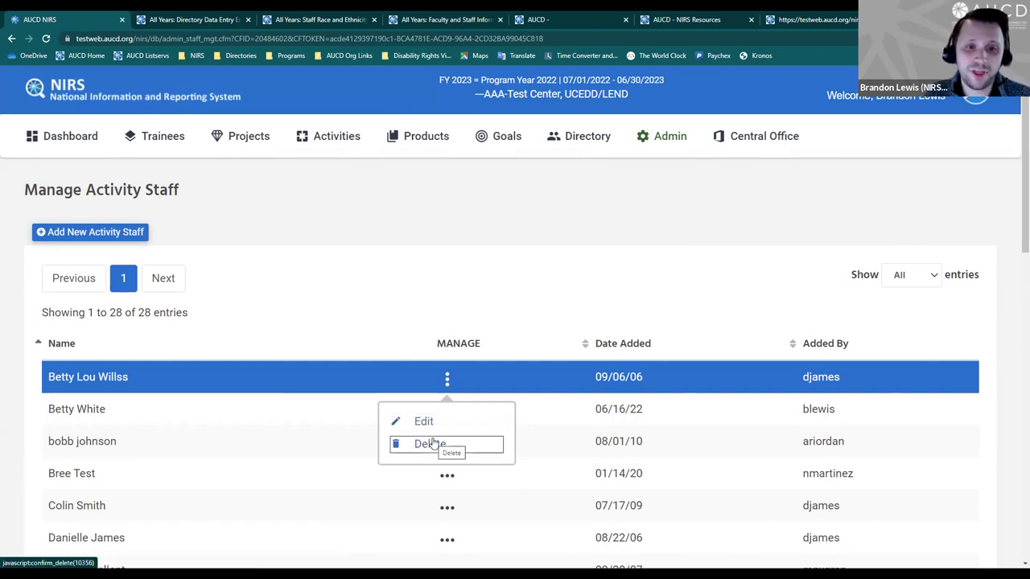
- Start deleting the first activity staff entry, then cancel at the confirmation prompt
{"action": "left_click", "coordinate": [432, 445]}
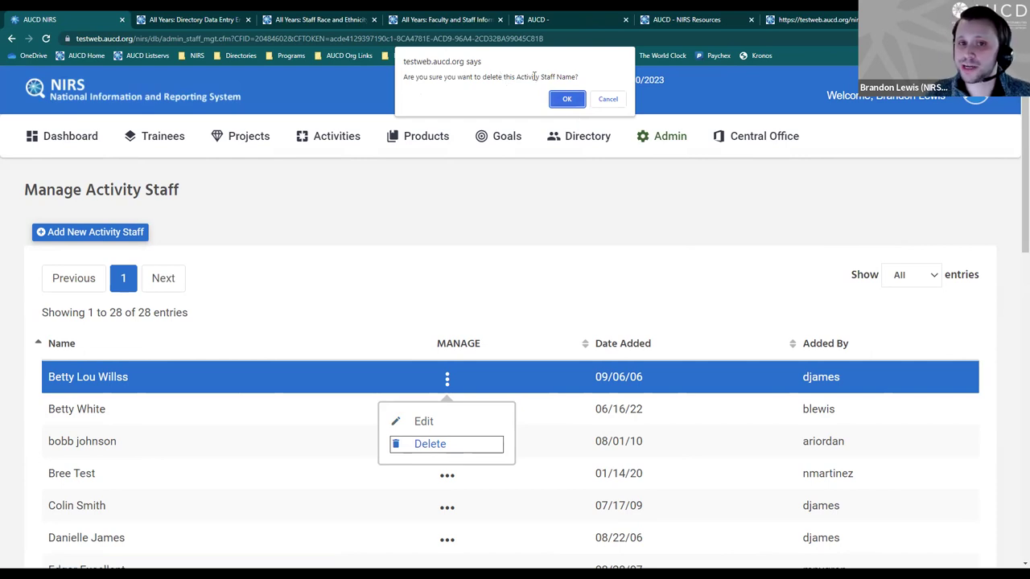
{"action": "left_click", "coordinate": [609, 102]}
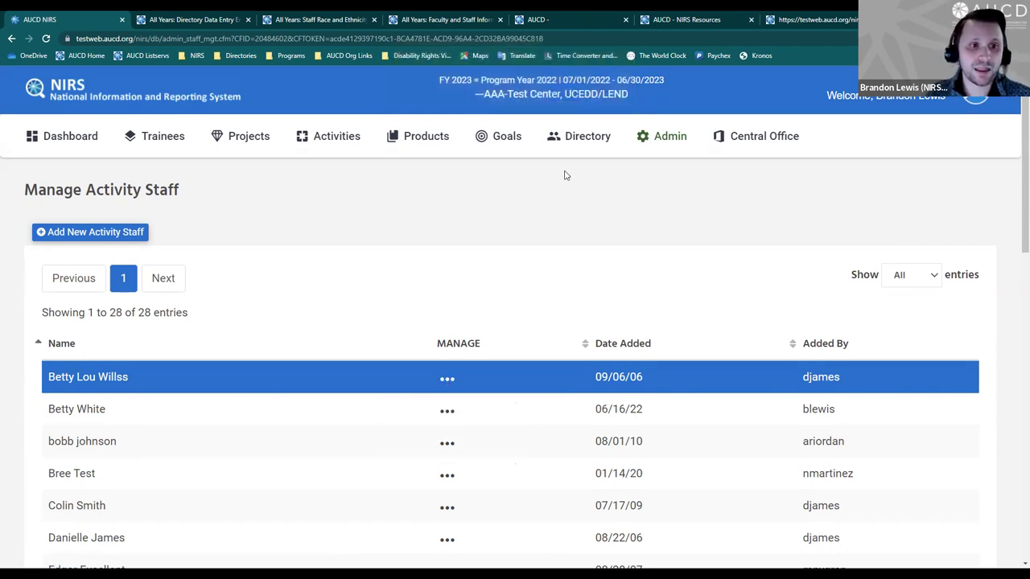
- Add a new activity staff member by entering their full name as Staff Name and saving
{"action": "left_click", "coordinate": [86, 233]}
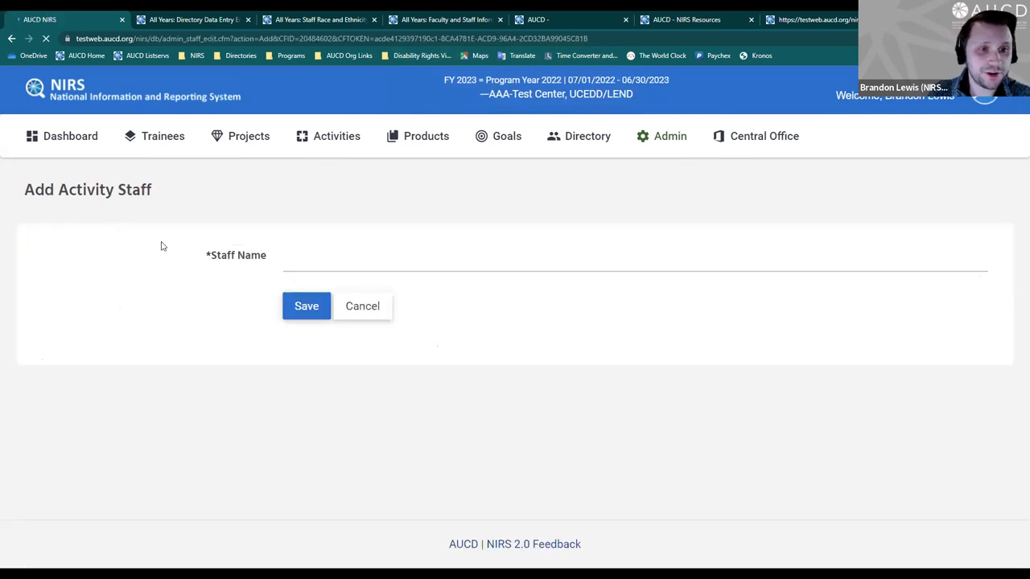
{"action": "left_click", "coordinate": [683, 129]}
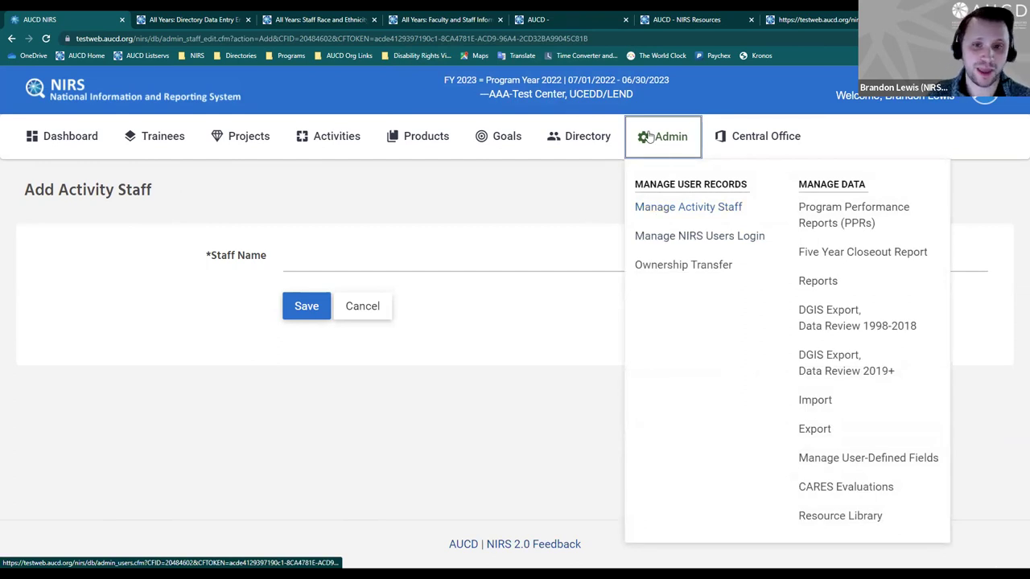
{"action": "left_click", "coordinate": [473, 256]}
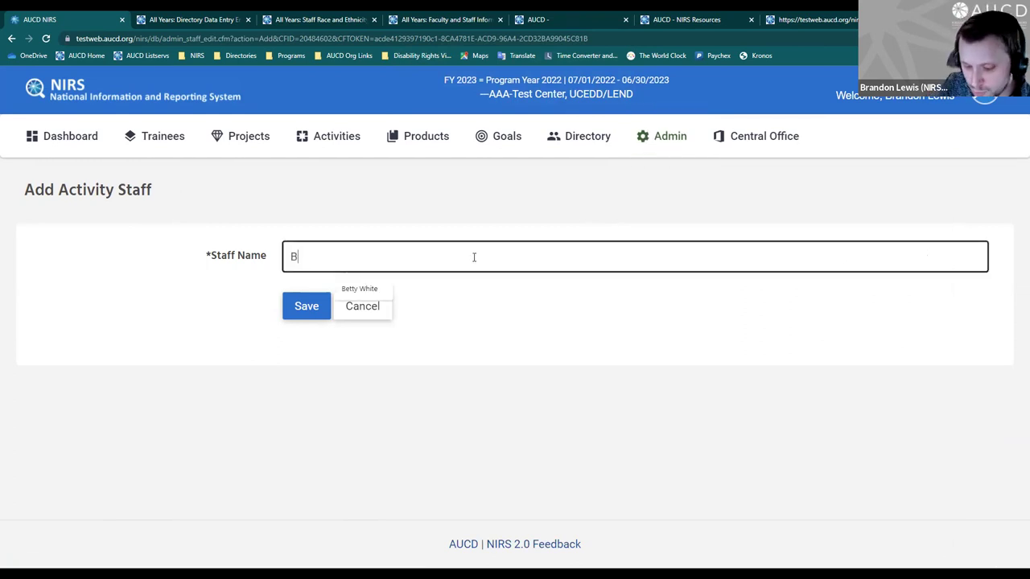
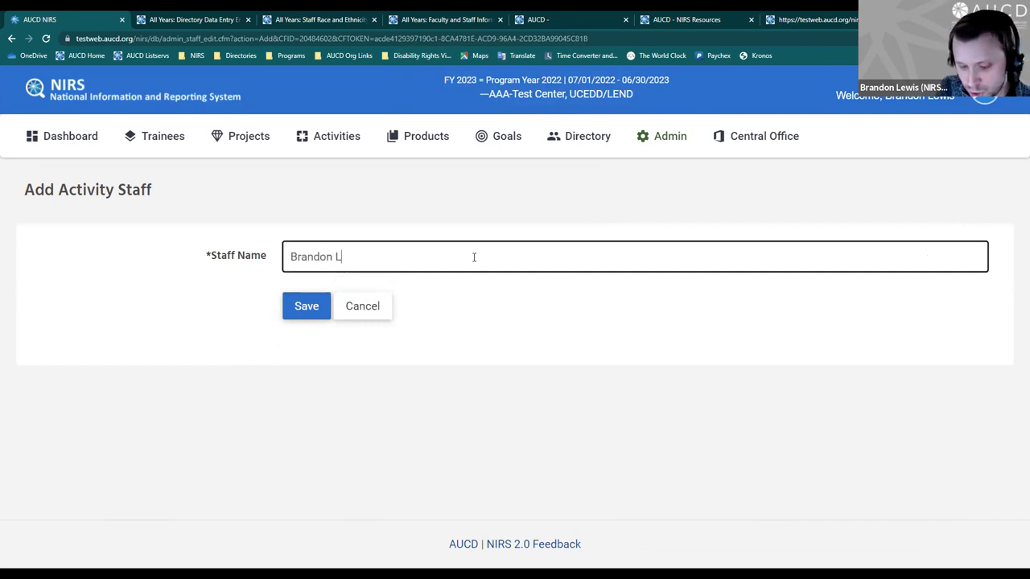
{"action": "left_click", "coordinate": [175, 300]}
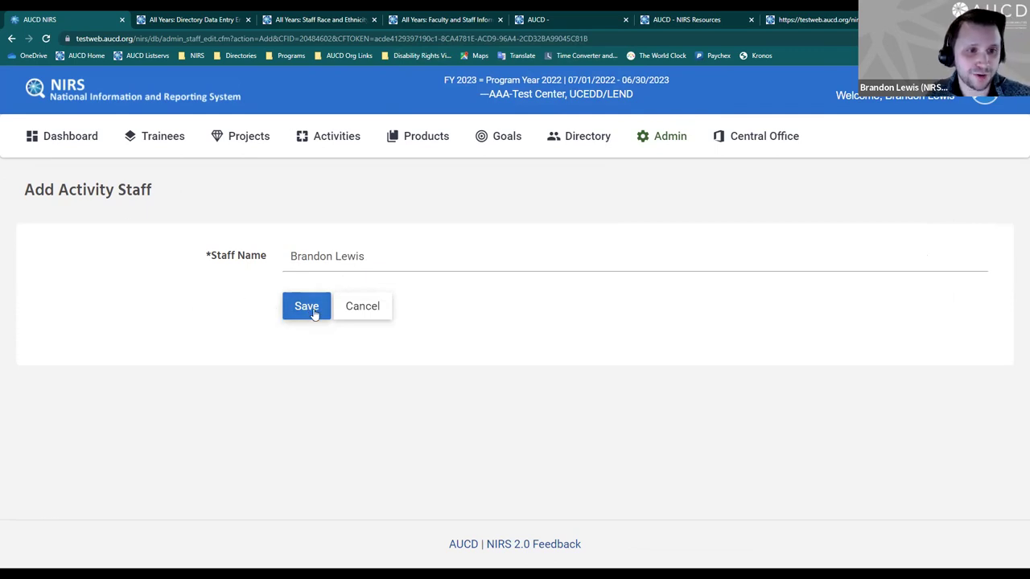
{"action": "left_click", "coordinate": [315, 310]}
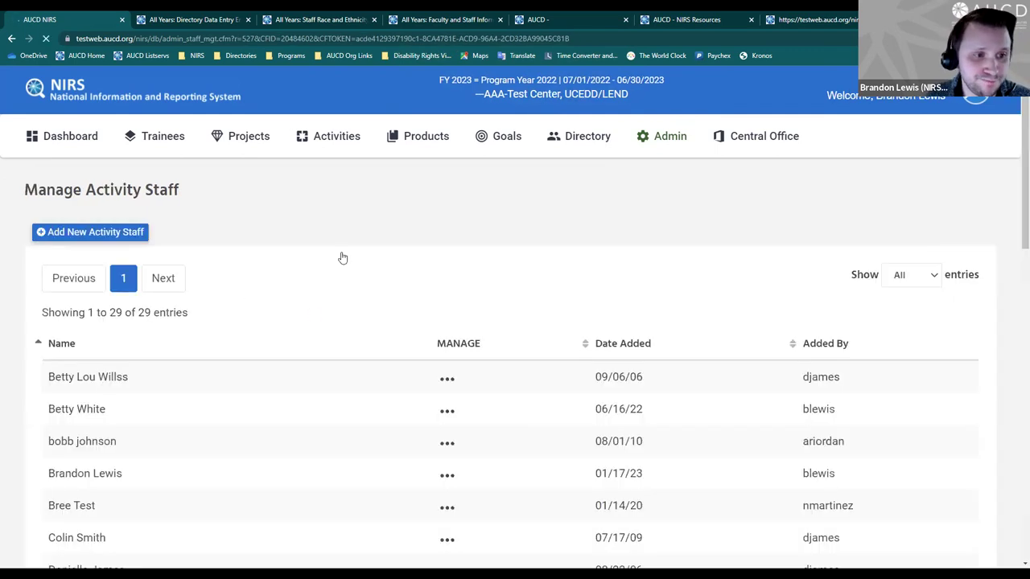
- Open the new staff member's entry for editing, then cancel without changes
{"action": "scroll", "coordinate": [342, 228], "scroll_direction": "down", "scroll_amount": 1}
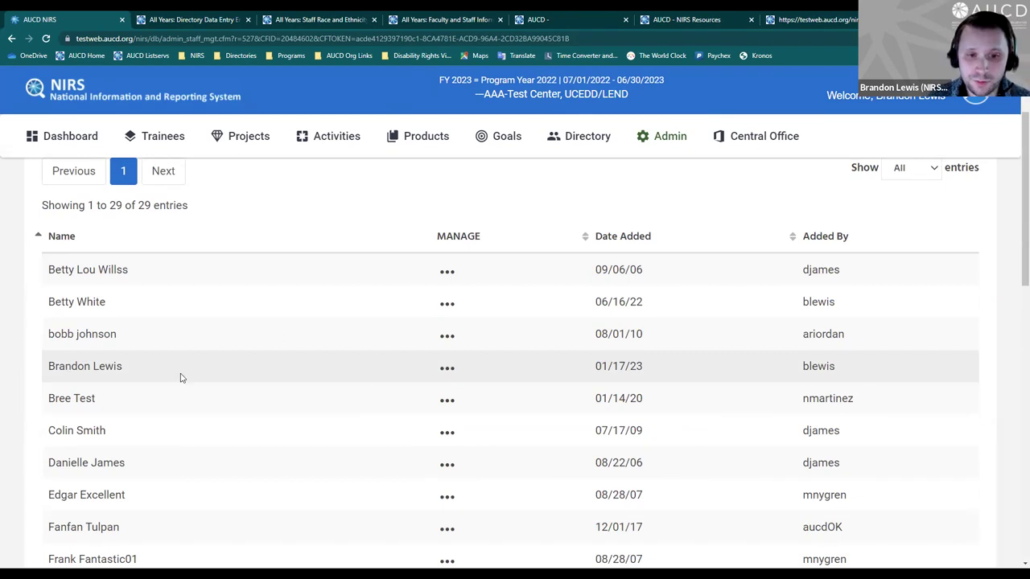
{"action": "left_click", "coordinate": [451, 372]}
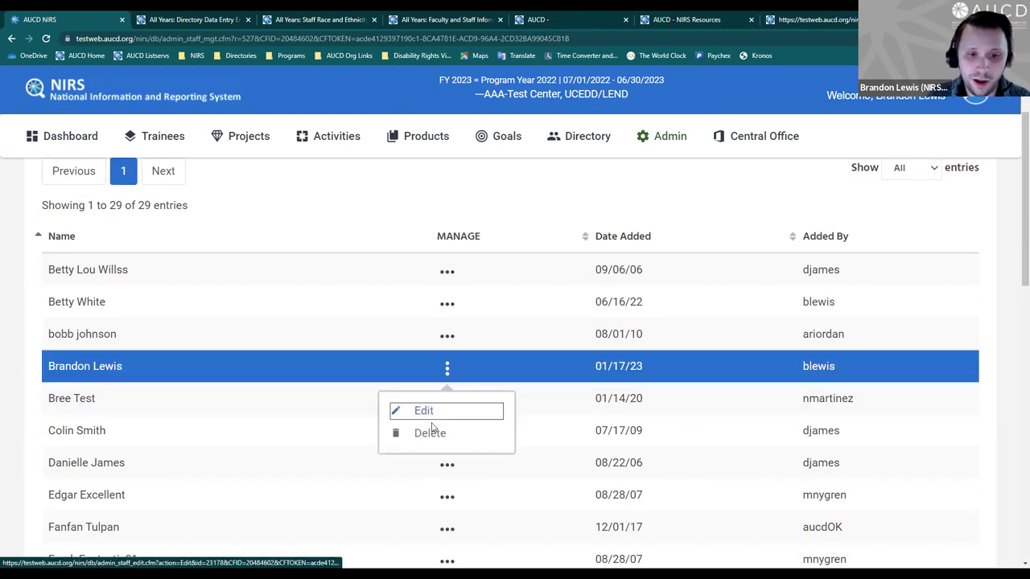
{"action": "left_click", "coordinate": [422, 411]}
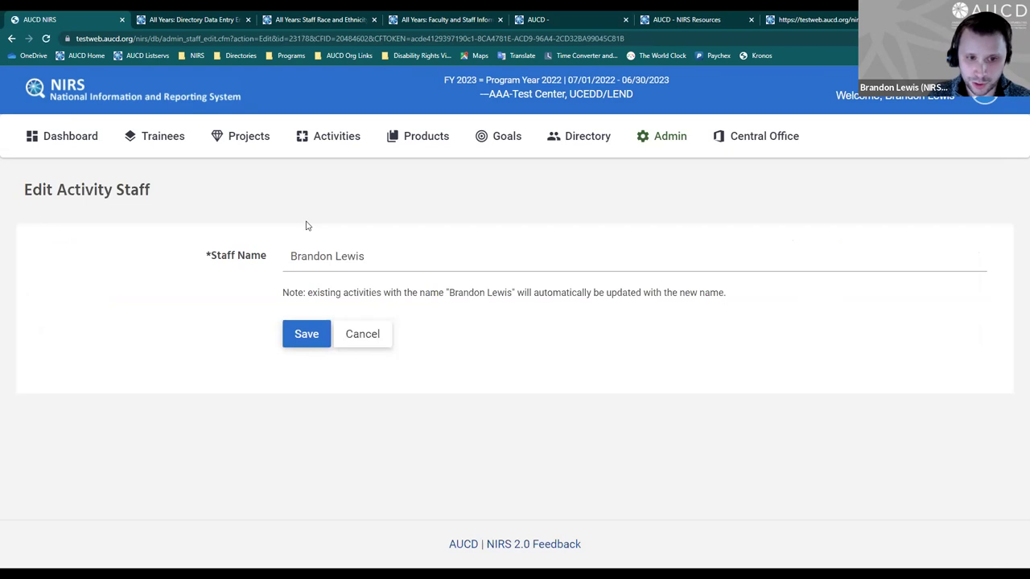
{"action": "left_click", "coordinate": [358, 337]}
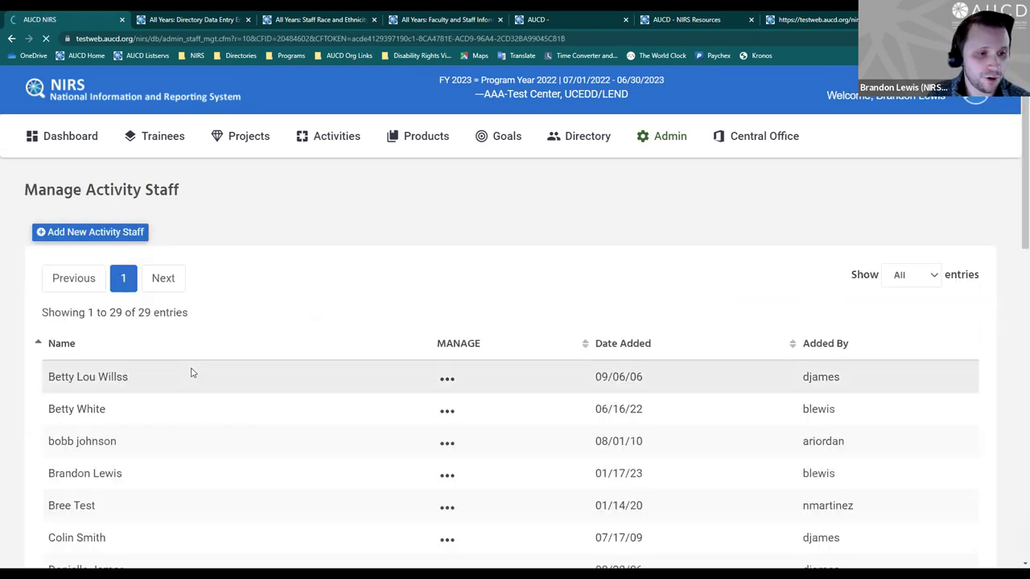
- Delete the new staff member's entry and confirm with OK
{"action": "scroll", "coordinate": [193, 370], "scroll_direction": "down", "scroll_amount": 2}
{"action": "left_click", "coordinate": [448, 368]}
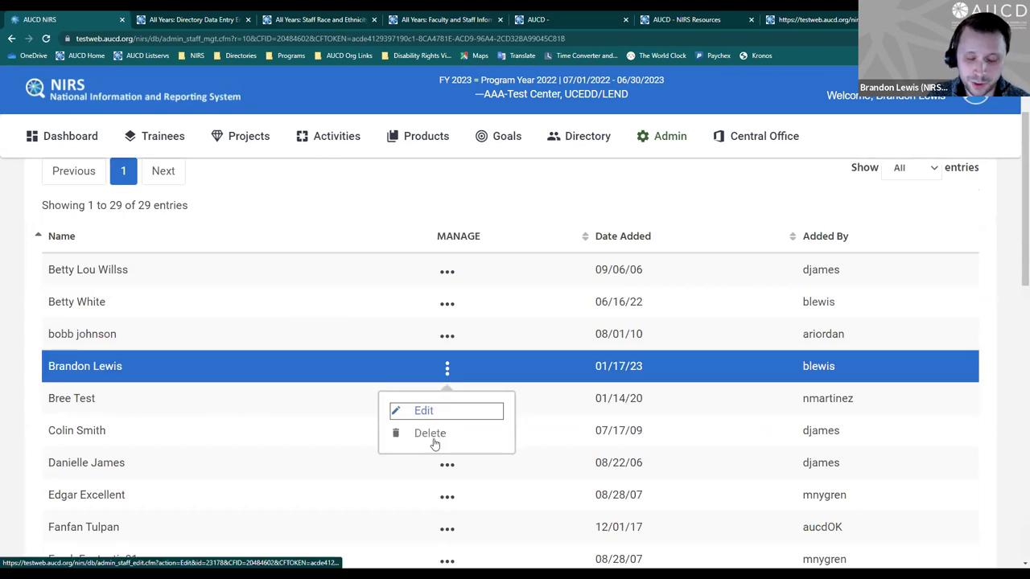
{"action": "left_click", "coordinate": [434, 434]}
{"action": "left_click", "coordinate": [566, 98]}
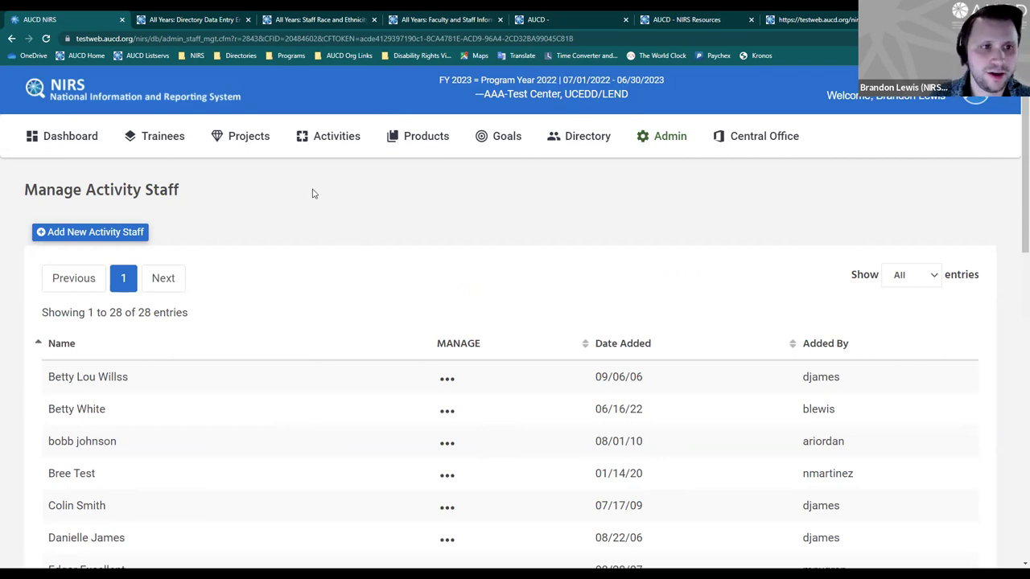
- Start a new LEND Continuing Education/Community Training activity form
{"action": "left_click", "coordinate": [322, 137]}
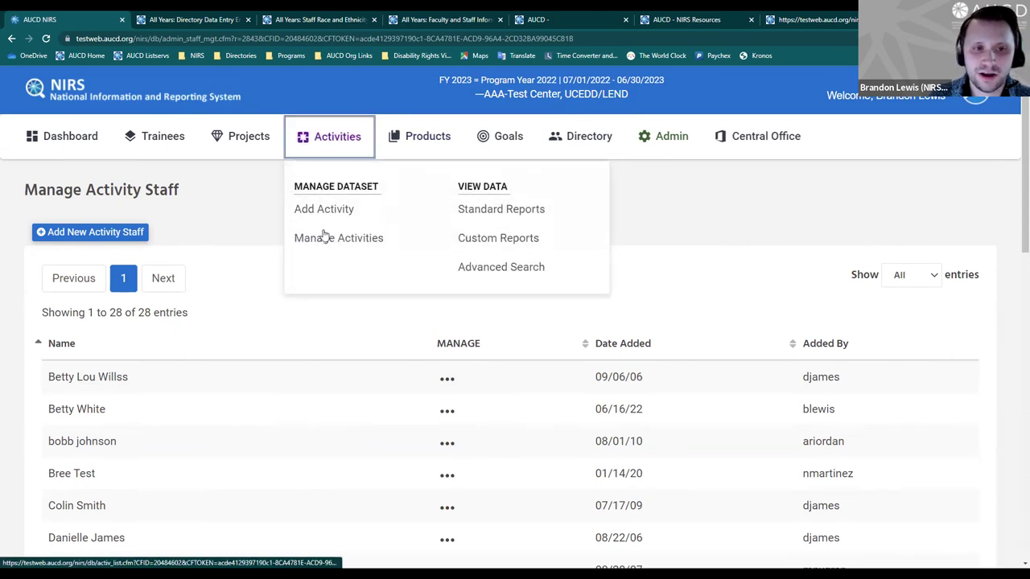
{"action": "left_click", "coordinate": [324, 207]}
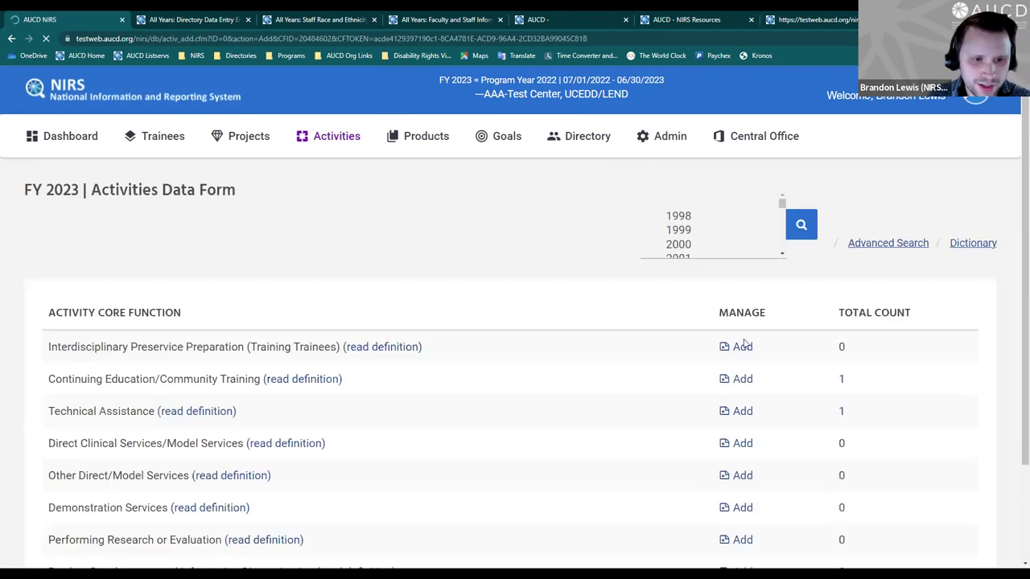
{"action": "left_click", "coordinate": [552, 316]}
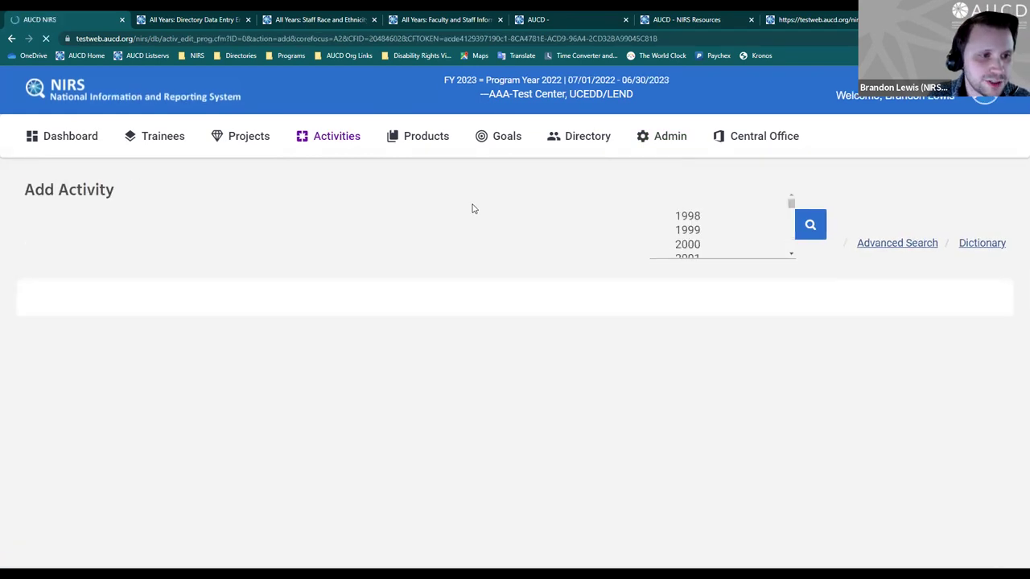
{"action": "left_click", "coordinate": [289, 288]}
{"action": "left_click", "coordinate": [370, 368]}
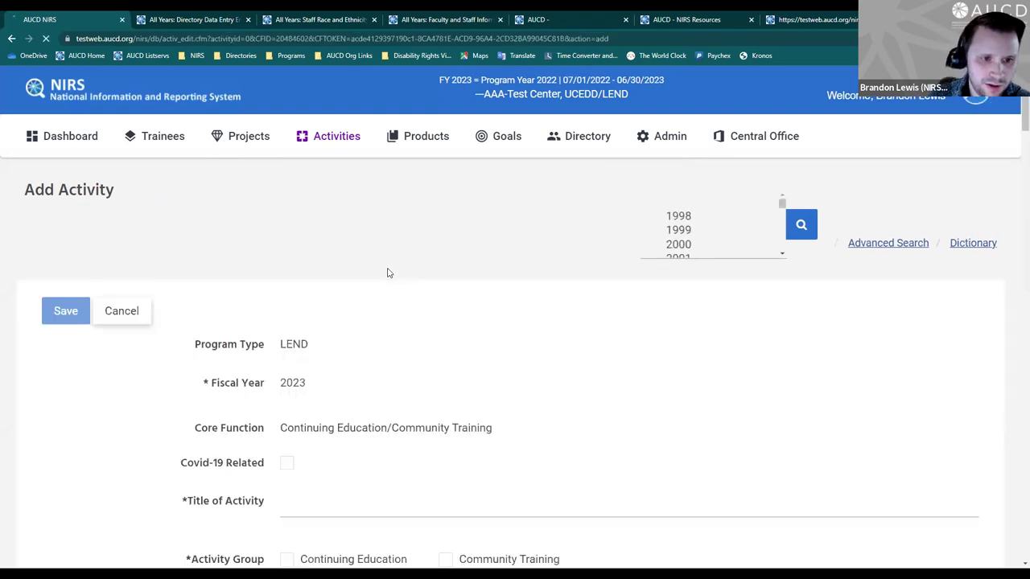
- Pick a staff member in Staff Involvement and link them to the activity
{"action": "scroll", "coordinate": [388, 252], "scroll_direction": "down", "scroll_amount": 3}
{"action": "scroll", "coordinate": [388, 272], "scroll_direction": "down", "scroll_amount": 1}
{"action": "scroll", "coordinate": [388, 272], "scroll_direction": "up", "scroll_amount": 1}
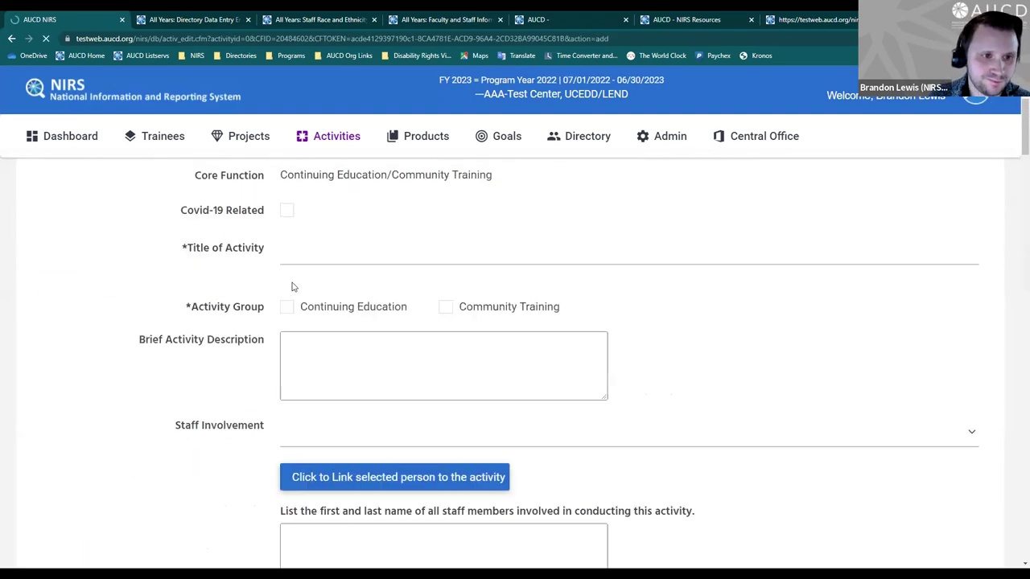
{"action": "scroll", "coordinate": [259, 386], "scroll_direction": "down", "scroll_amount": 1}
{"action": "scroll", "coordinate": [206, 393], "scroll_direction": "down", "scroll_amount": 1}
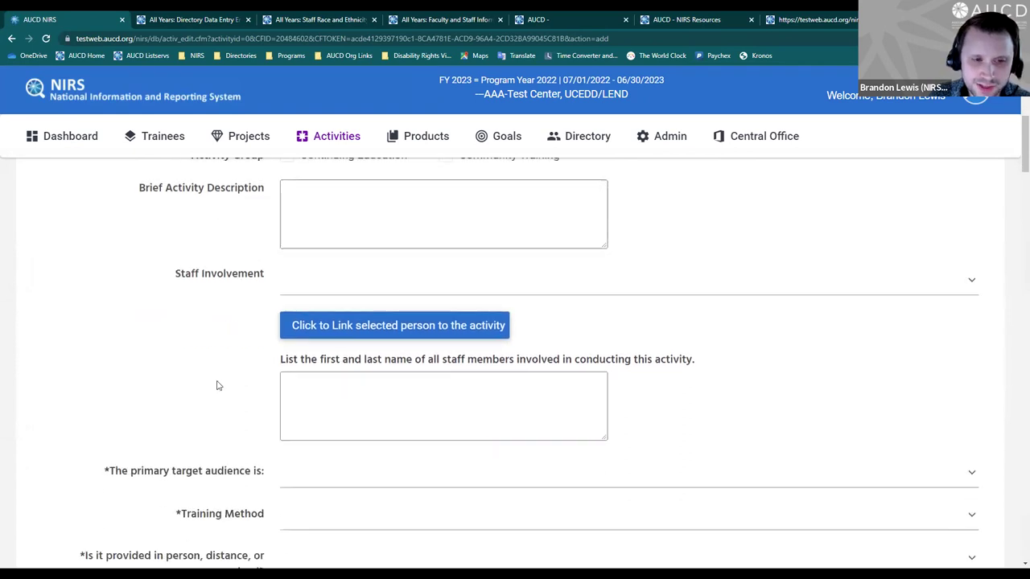
{"action": "left_click", "coordinate": [387, 274]}
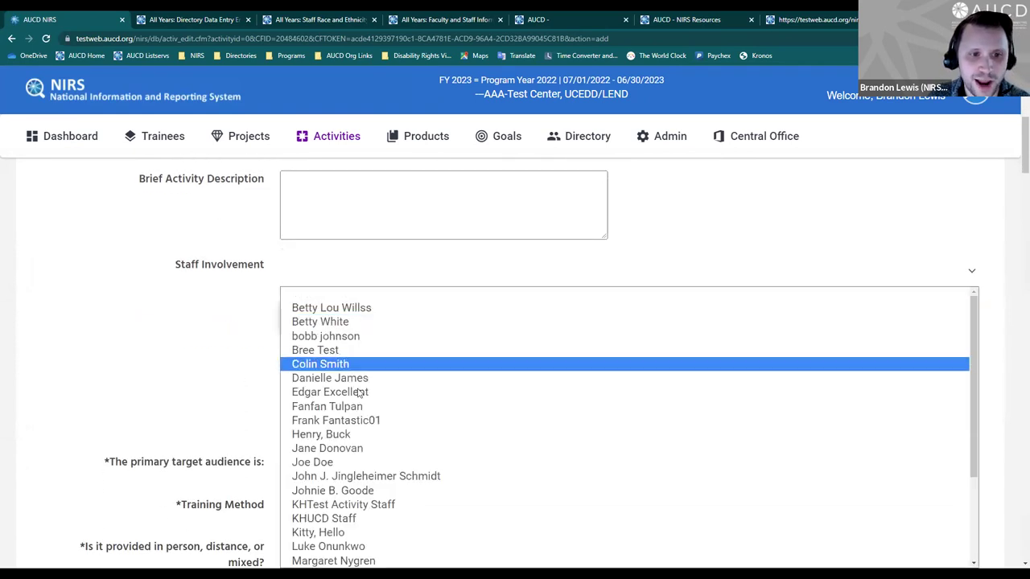
{"action": "left_click", "coordinate": [342, 322]}
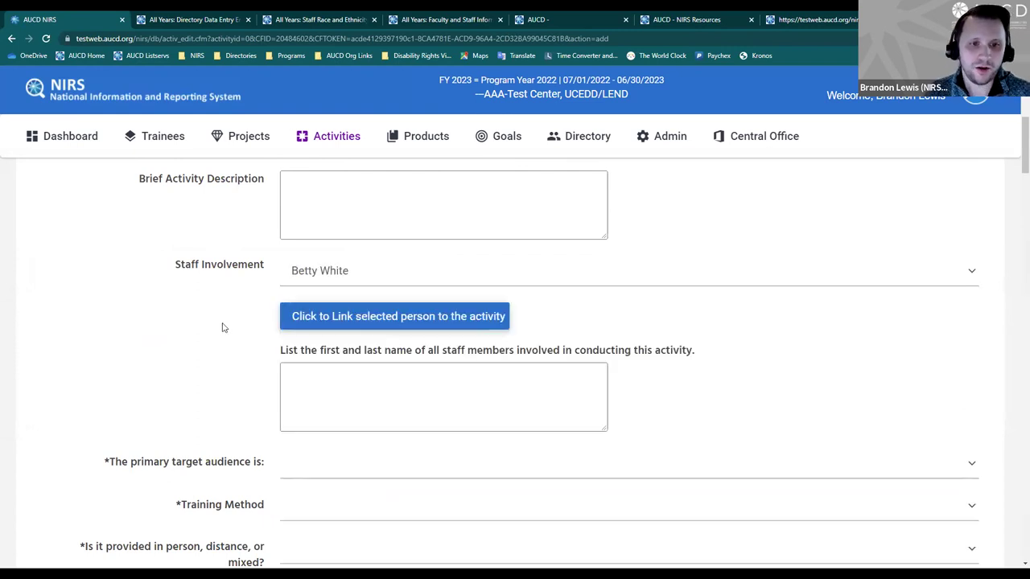
{"action": "left_click", "coordinate": [356, 319]}
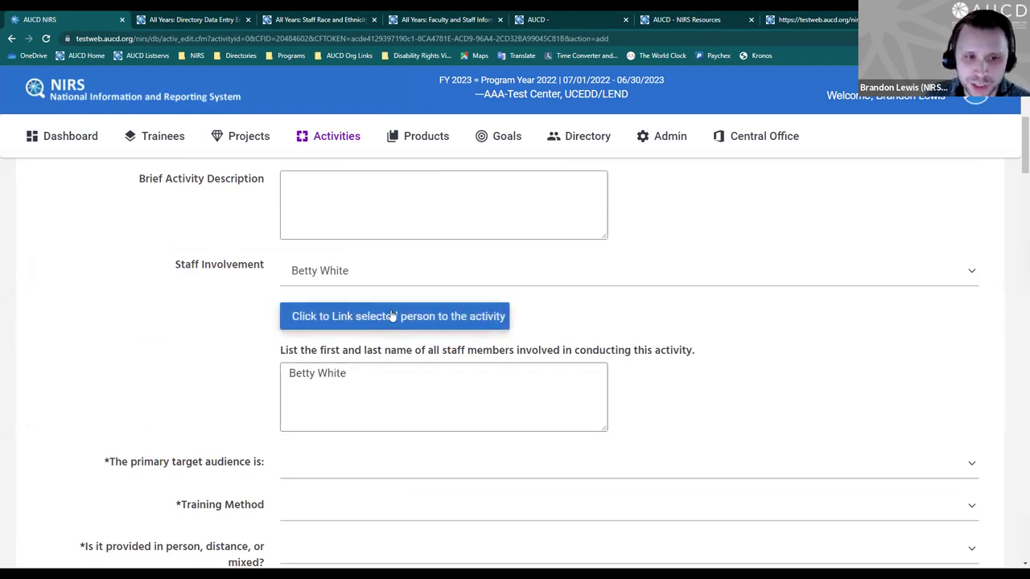
{"action": "left_click", "coordinate": [363, 386]}
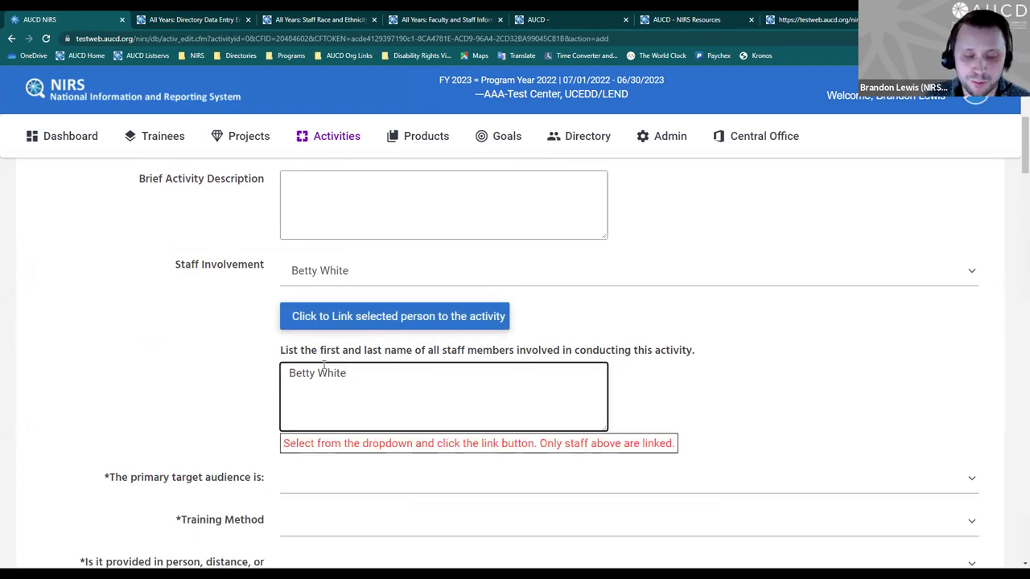
{"action": "scroll", "coordinate": [513, 332], "scroll_direction": "up", "scroll_amount": 2}
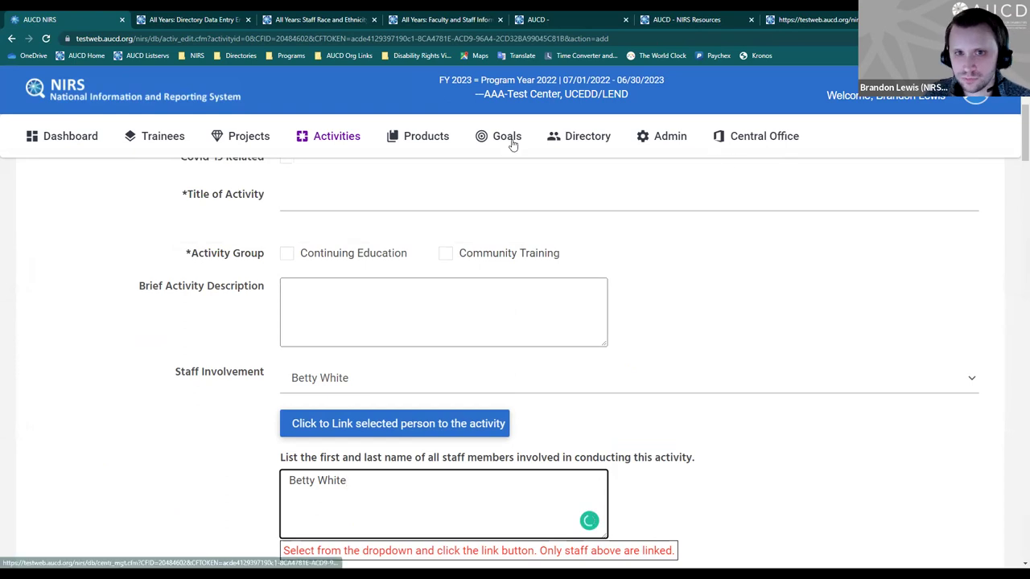
{"action": "left_click", "coordinate": [416, 139]}
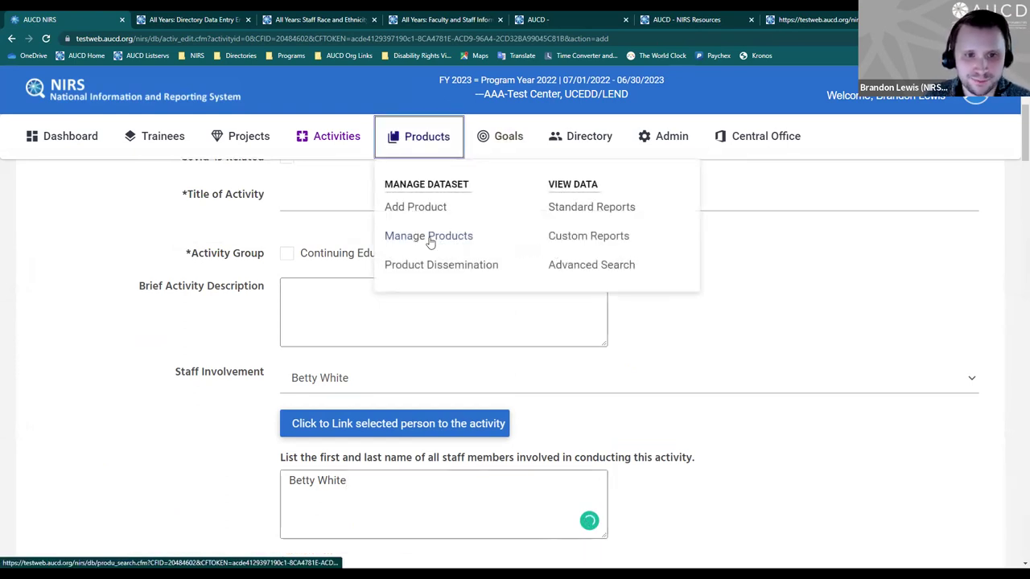
- Start a new Academic Course Development product from Products > Add Product
{"action": "left_click", "coordinate": [426, 237]}
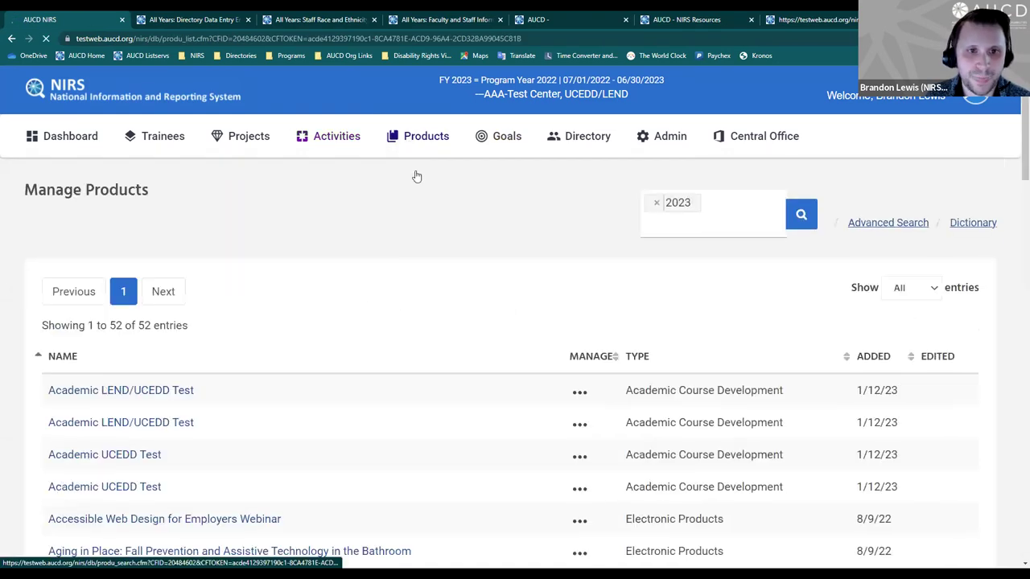
{"action": "left_click", "coordinate": [423, 137]}
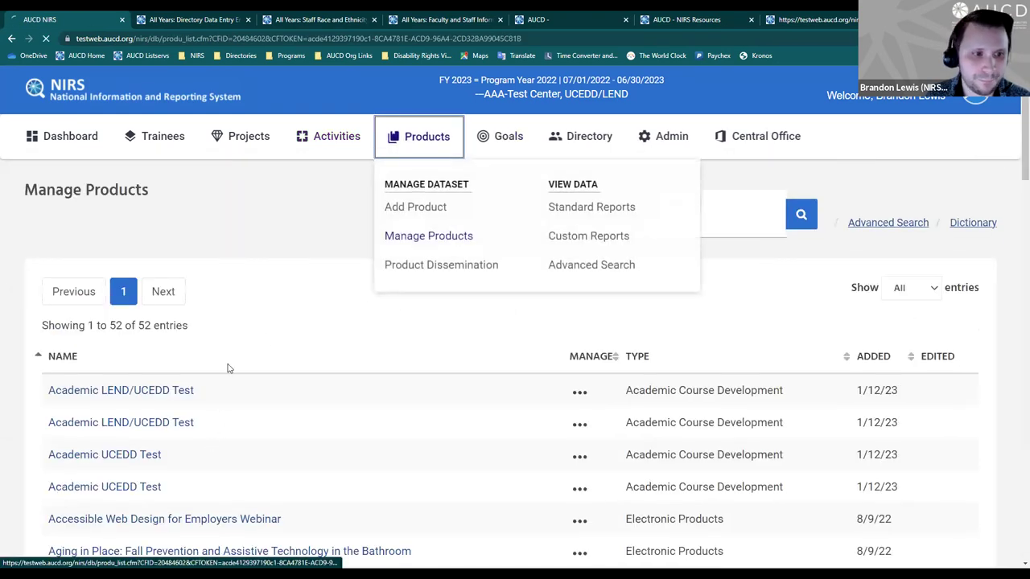
{"action": "left_click", "coordinate": [402, 138]}
{"action": "left_click", "coordinate": [416, 206]}
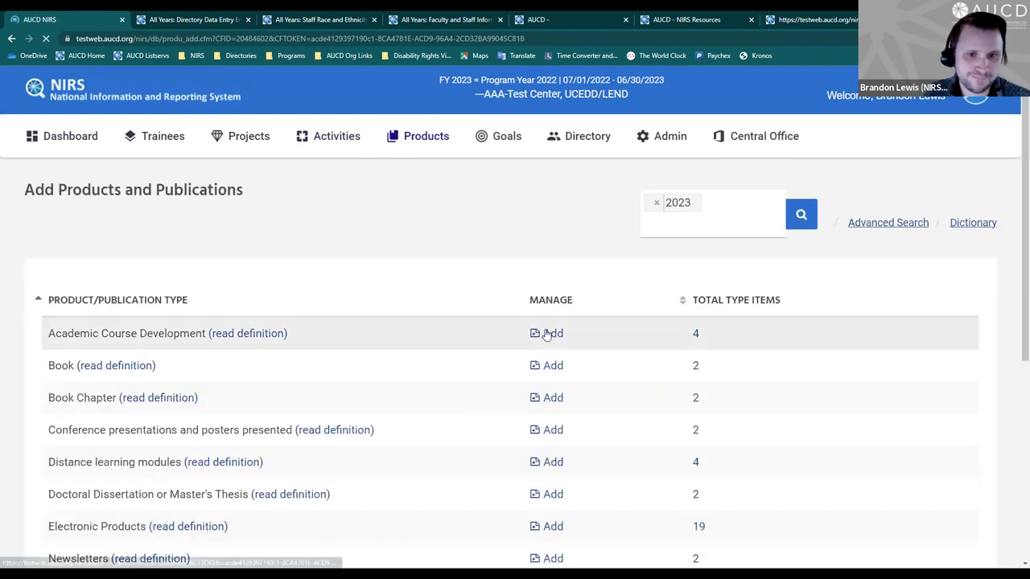
{"action": "left_click", "coordinate": [552, 333]}
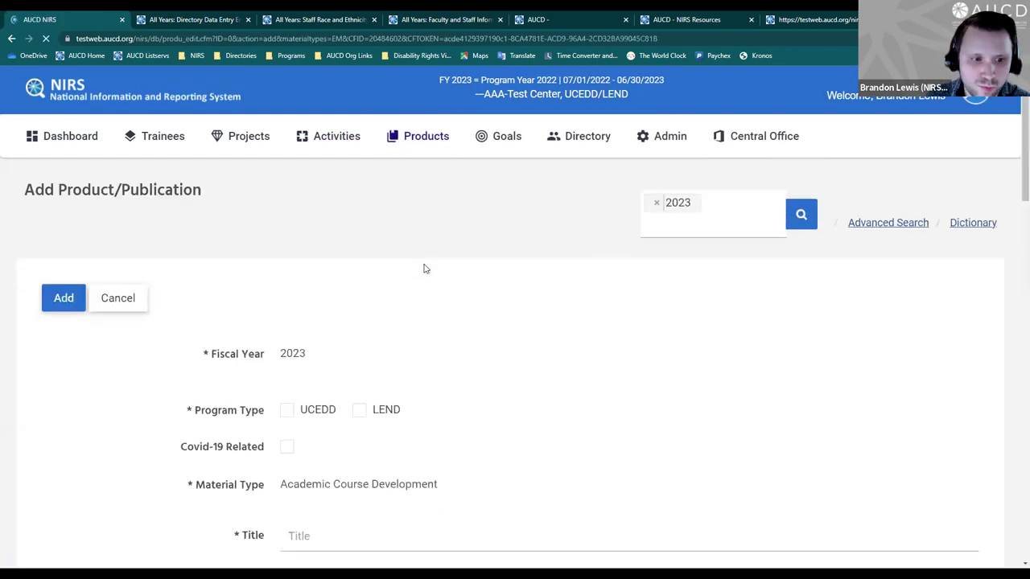
- Choose a staff member in Select Author and add them to Primary Authors
{"action": "scroll", "coordinate": [425, 269], "scroll_direction": "down", "scroll_amount": 5}
{"action": "scroll", "coordinate": [426, 268], "scroll_direction": "down", "scroll_amount": 3}
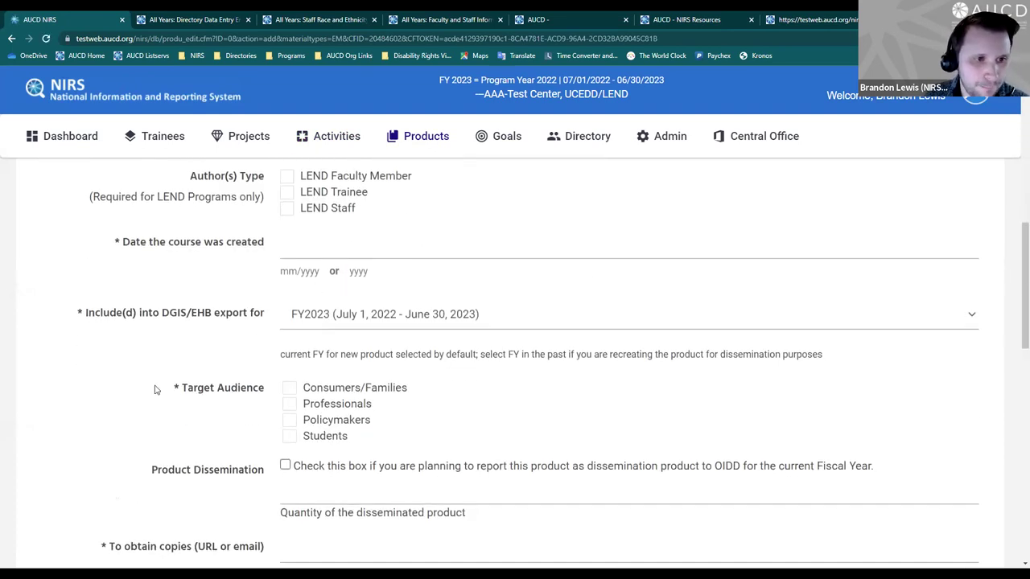
{"action": "scroll", "coordinate": [155, 389], "scroll_direction": "up", "scroll_amount": 1}
{"action": "scroll", "coordinate": [155, 389], "scroll_direction": "down", "scroll_amount": 4}
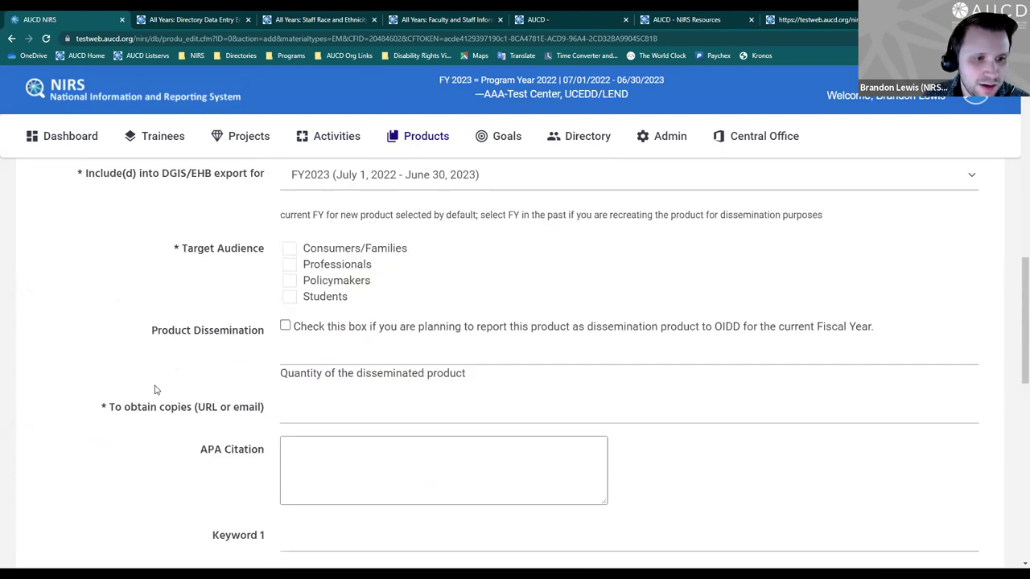
{"action": "scroll", "coordinate": [155, 390], "scroll_direction": "up", "scroll_amount": 4}
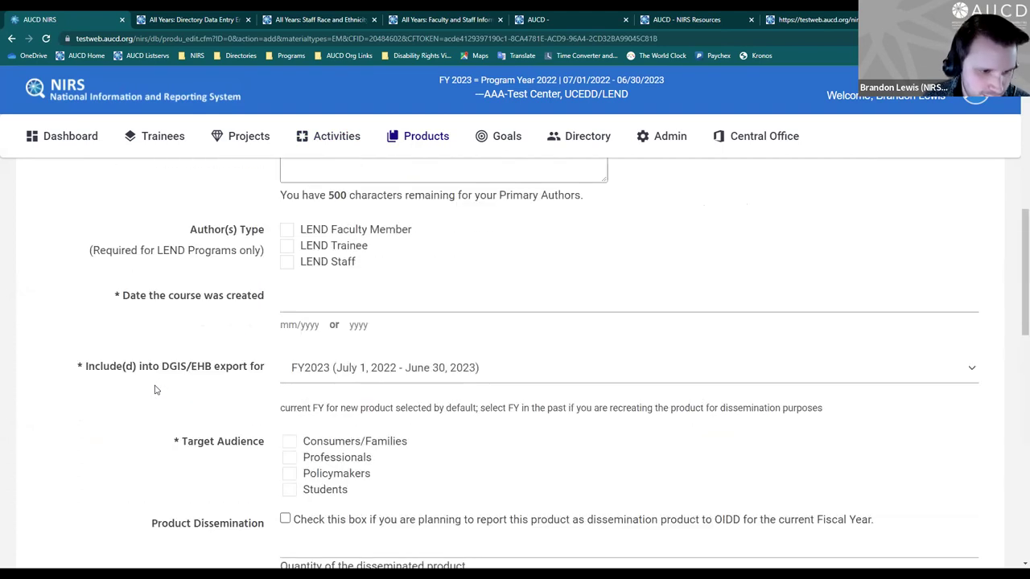
{"action": "scroll", "coordinate": [155, 389], "scroll_direction": "up", "scroll_amount": 4}
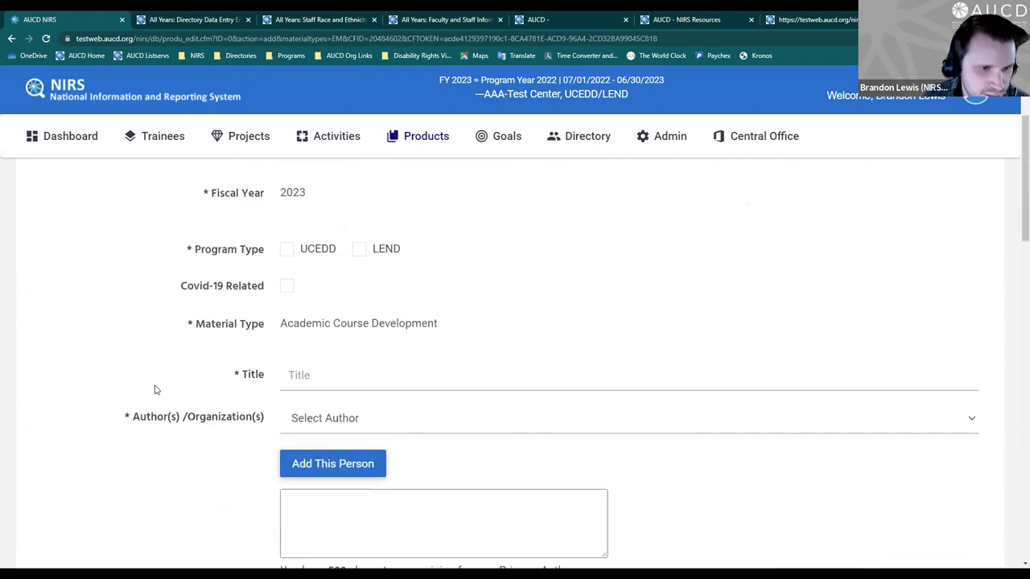
{"action": "scroll", "coordinate": [156, 389], "scroll_direction": "down", "scroll_amount": 1}
{"action": "left_click", "coordinate": [403, 314]}
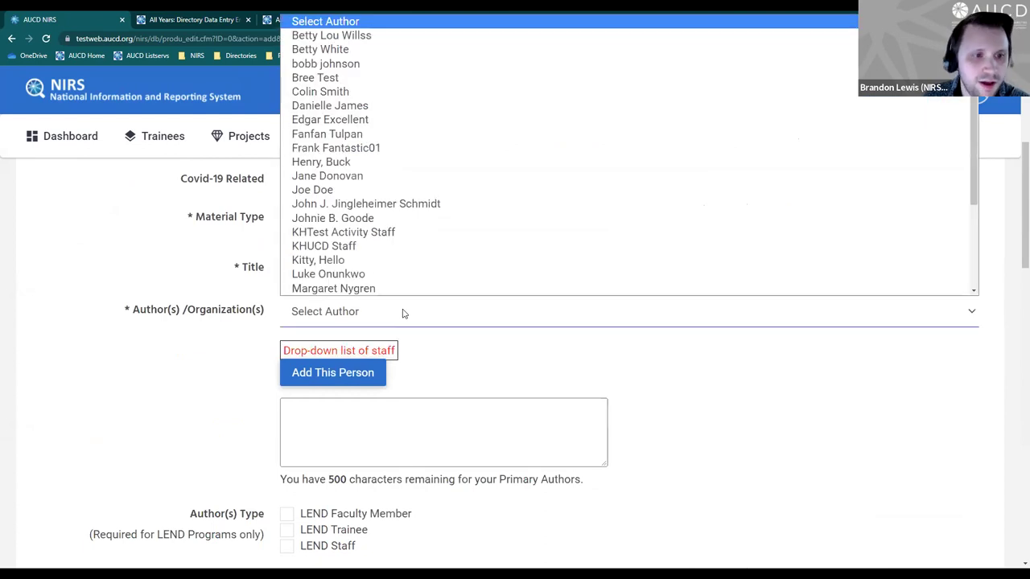
{"action": "left_click", "coordinate": [160, 412]}
{"action": "left_click", "coordinate": [337, 320]}
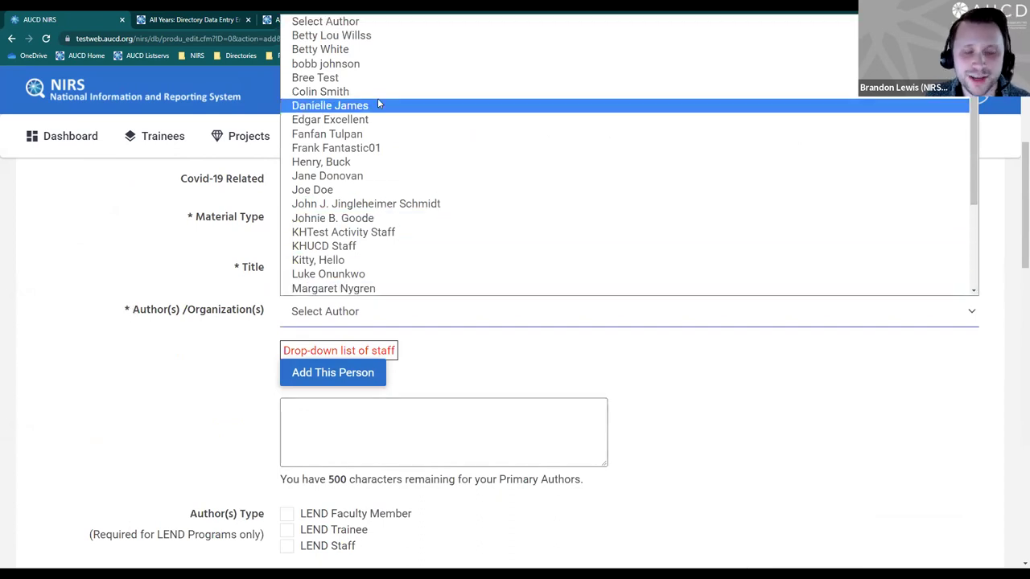
{"action": "scroll", "coordinate": [377, 99], "scroll_direction": "down", "scroll_amount": 3}
{"action": "scroll", "coordinate": [377, 98], "scroll_direction": "up", "scroll_amount": 3}
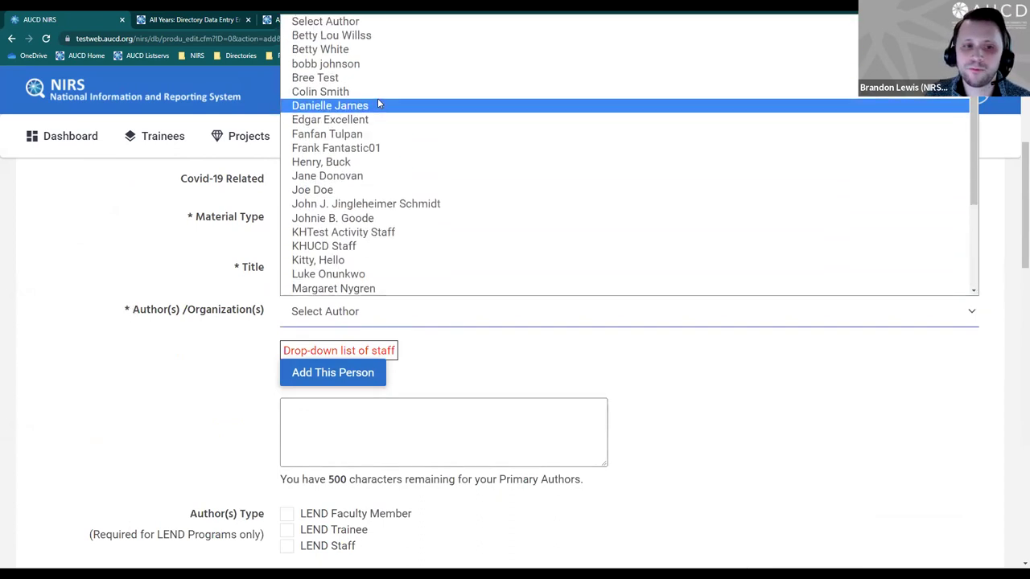
{"action": "scroll", "coordinate": [348, 273], "scroll_direction": "down", "scroll_amount": 1}
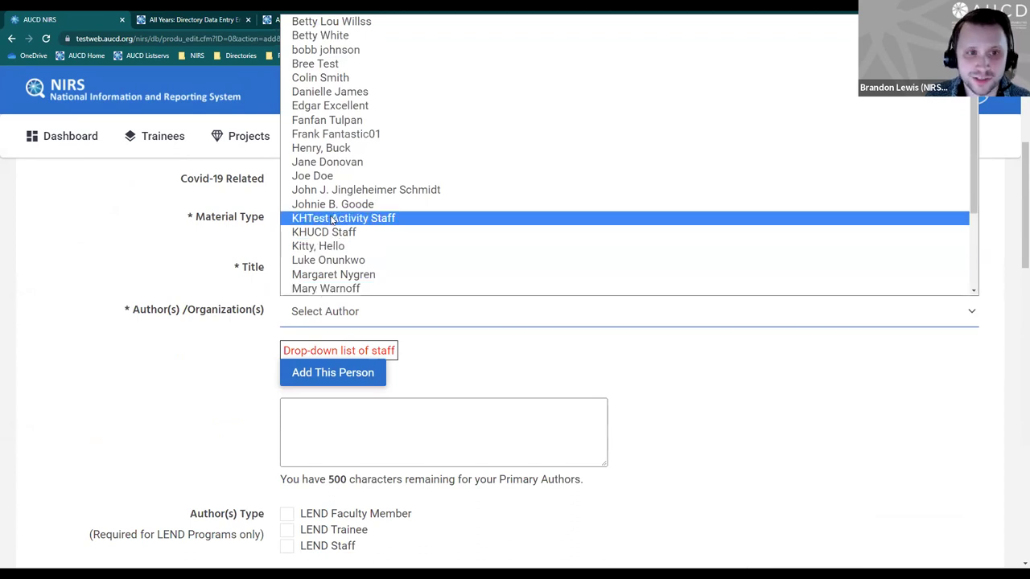
{"action": "scroll", "coordinate": [348, 161], "scroll_direction": "up", "scroll_amount": 1}
{"action": "left_click", "coordinate": [350, 65]}
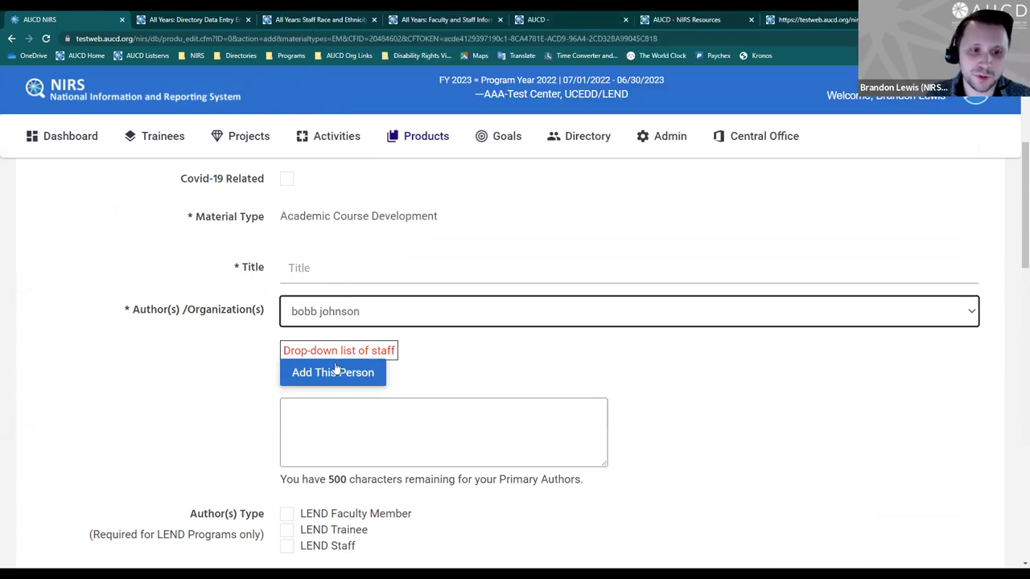
{"action": "left_click", "coordinate": [338, 370]}
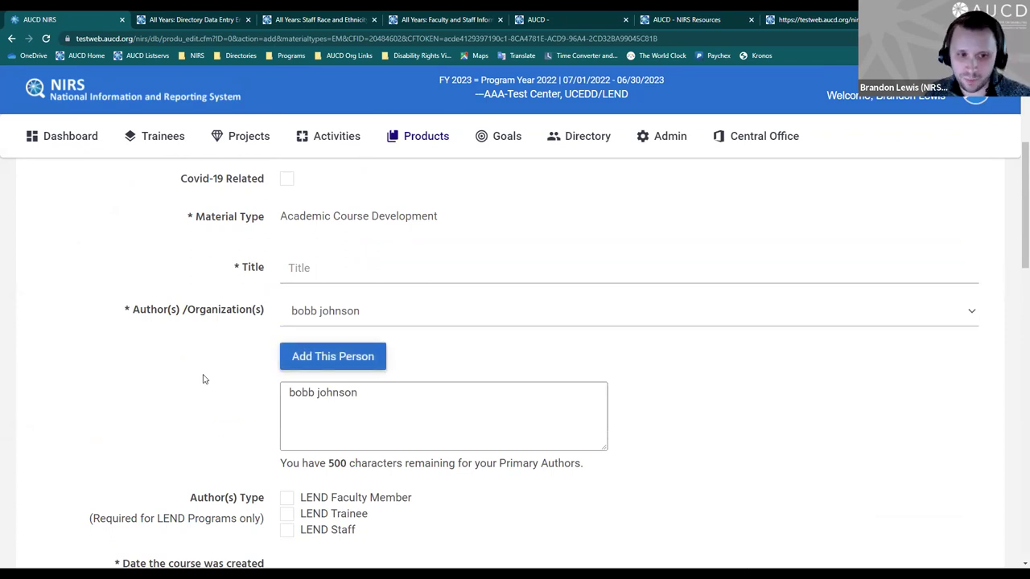
{"action": "left_click", "coordinate": [450, 137]}
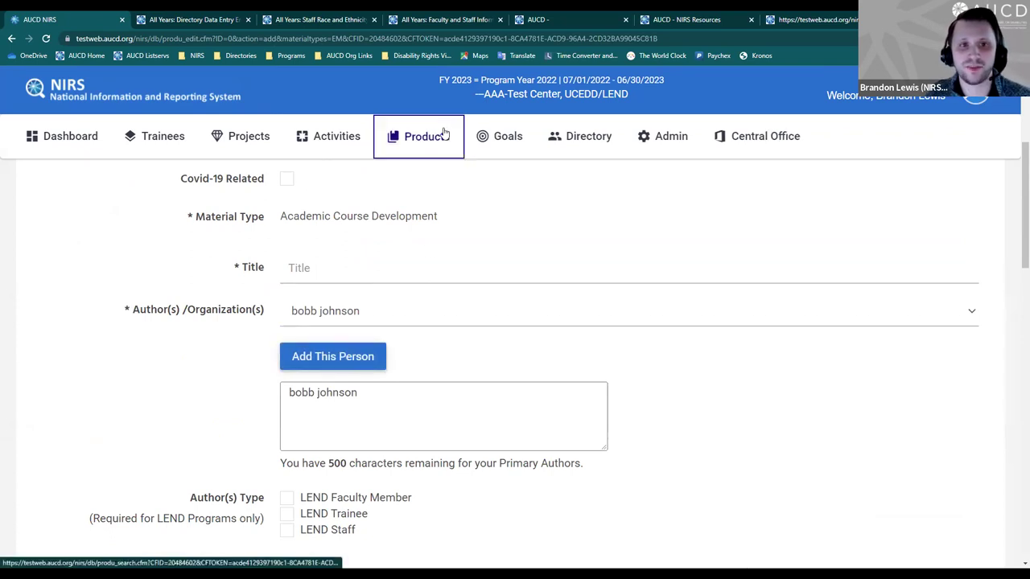
- Close the Products menu and return to Admin > Manage Activity Staff
{"action": "left_click", "coordinate": [247, 351]}
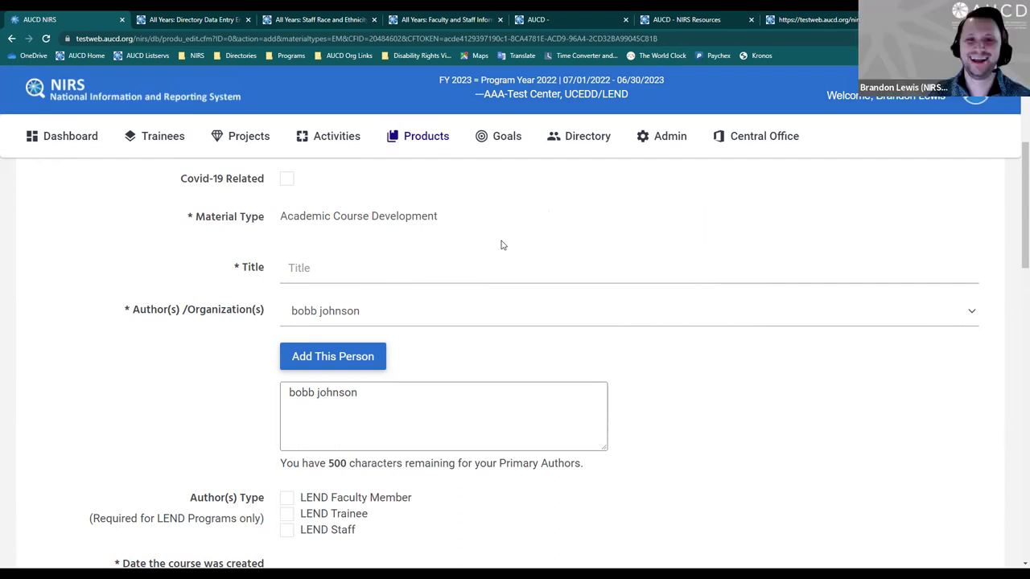
{"action": "left_click", "coordinate": [673, 146]}
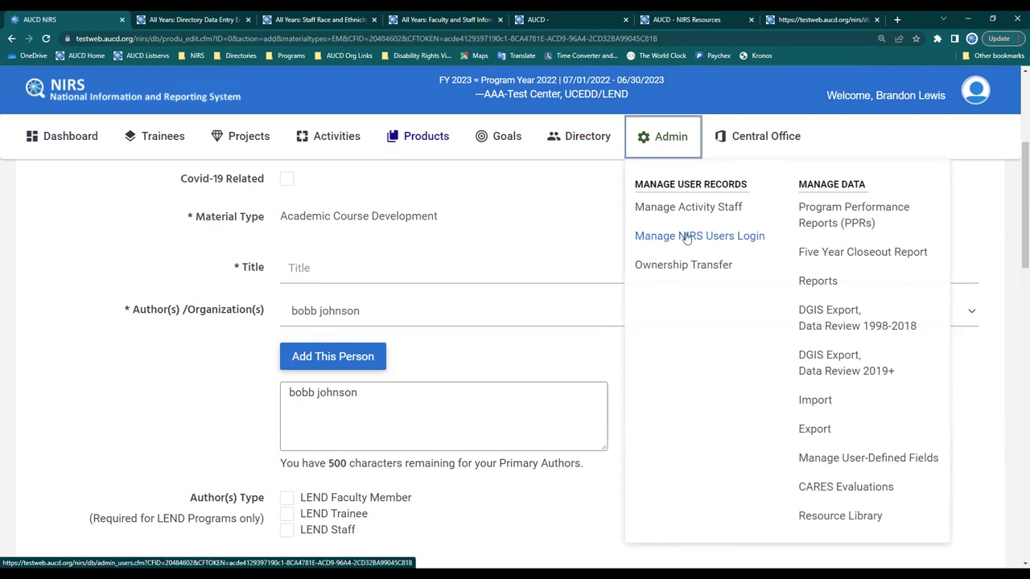
{"action": "left_click", "coordinate": [688, 208]}
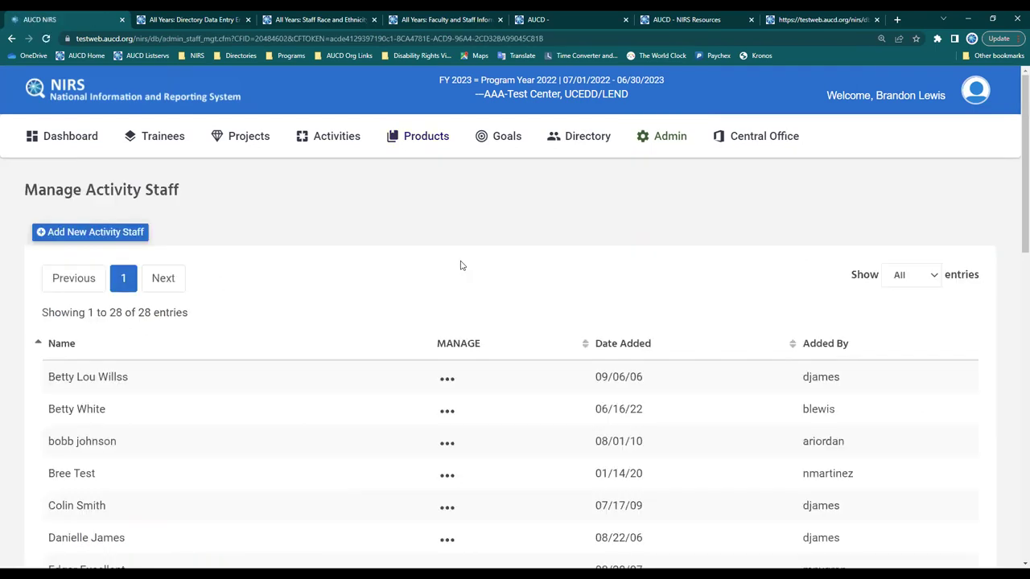
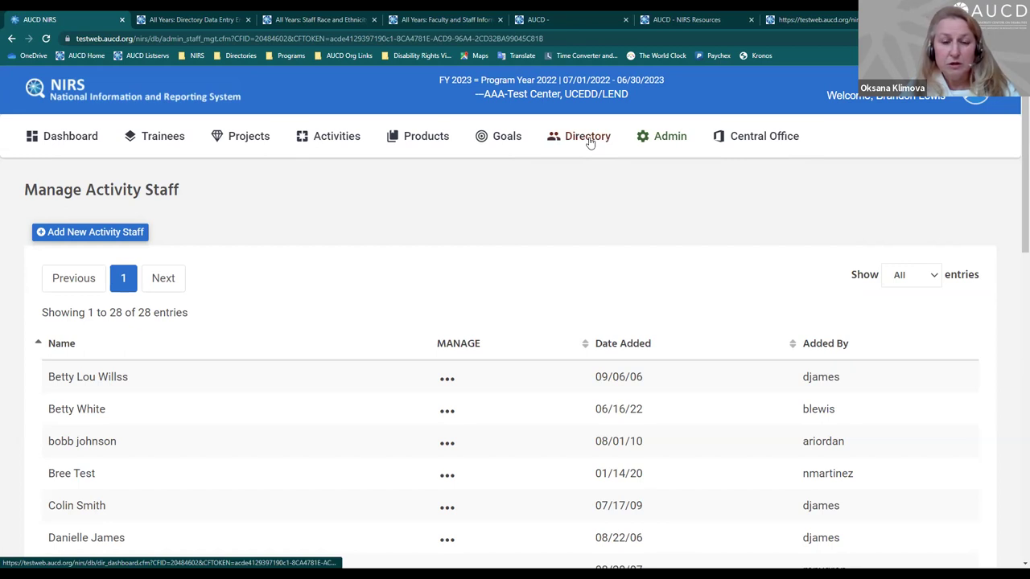
- Open Directory's Manage Faculty | Staff Profiles list of 31 entries and select the first profile
{"action": "left_click", "coordinate": [589, 138]}
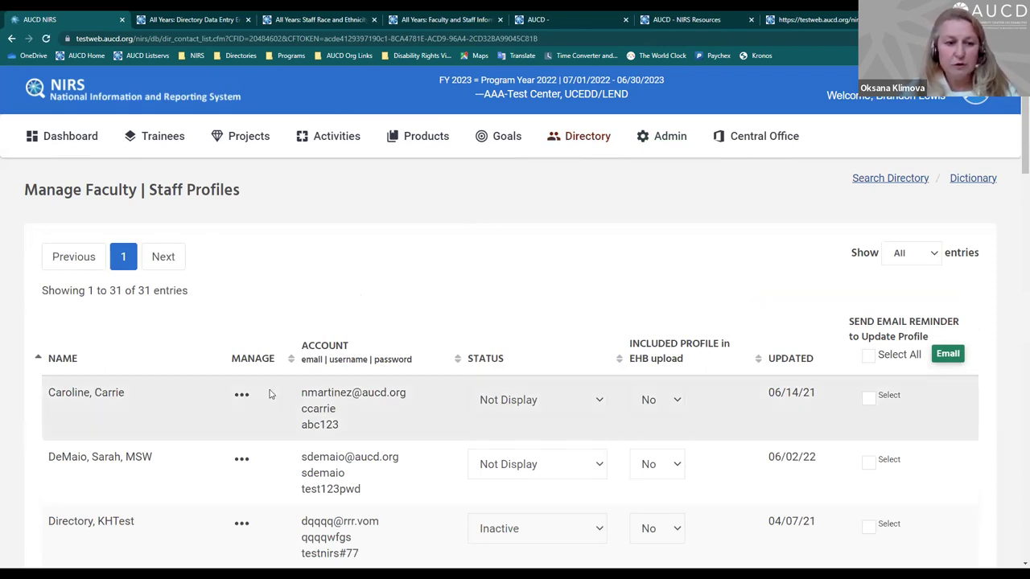
{"action": "left_click", "coordinate": [242, 395]}
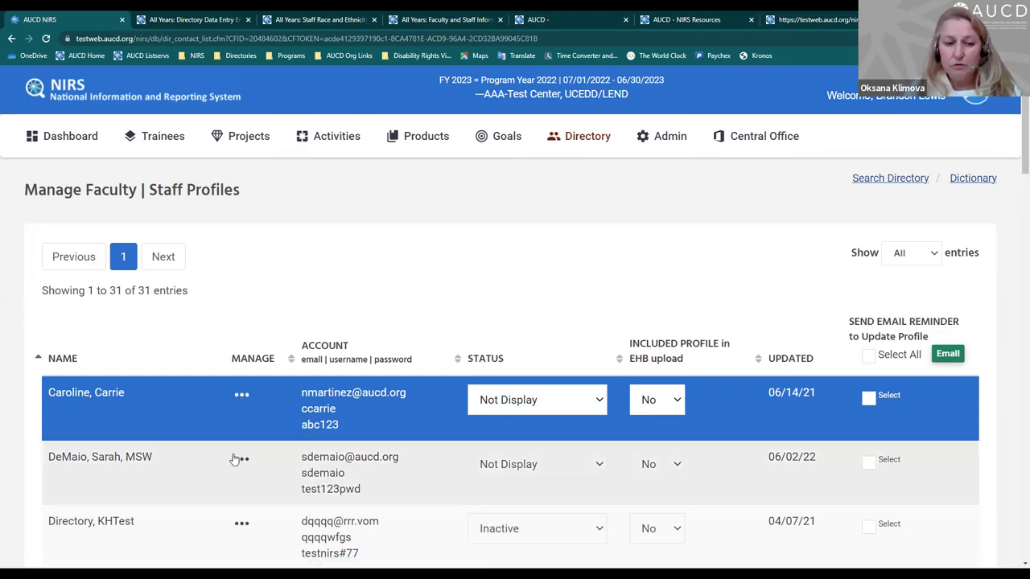
{"action": "left_click", "coordinate": [241, 462]}
{"action": "left_click", "coordinate": [241, 524]}
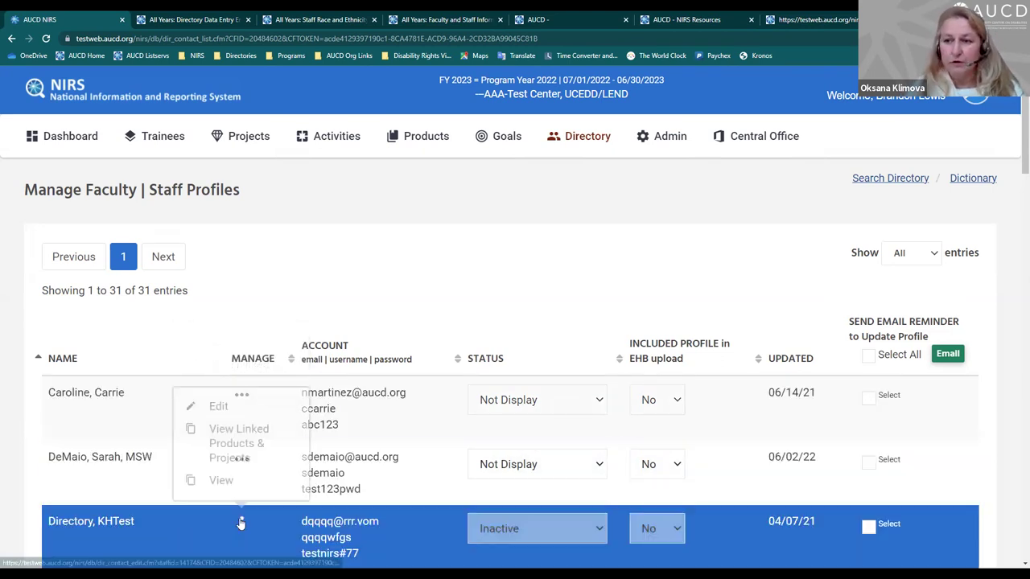
{"action": "scroll", "coordinate": [236, 401], "scroll_direction": "down", "scroll_amount": 3}
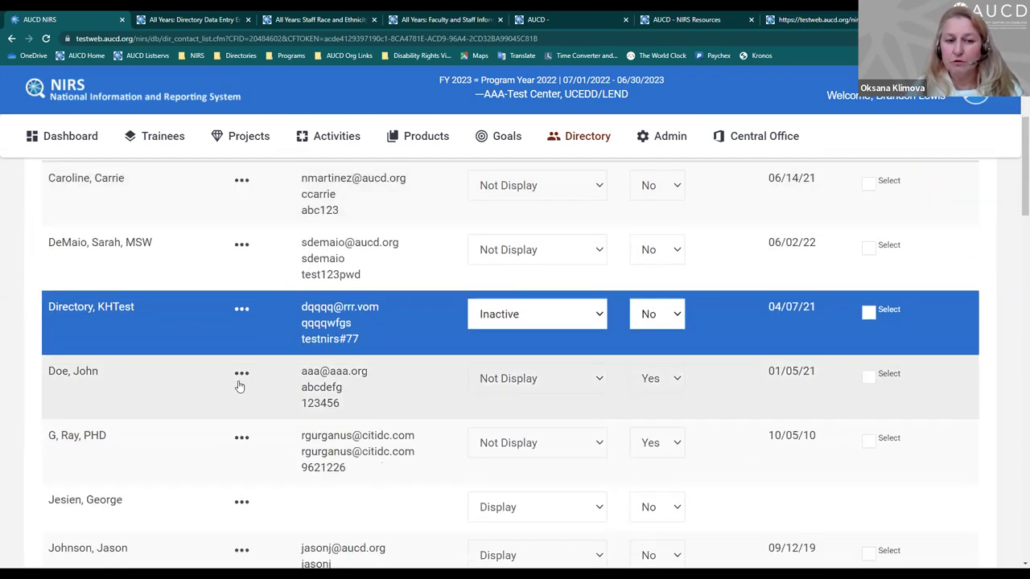
{"action": "left_click", "coordinate": [241, 374]}
{"action": "left_click", "coordinate": [241, 437]}
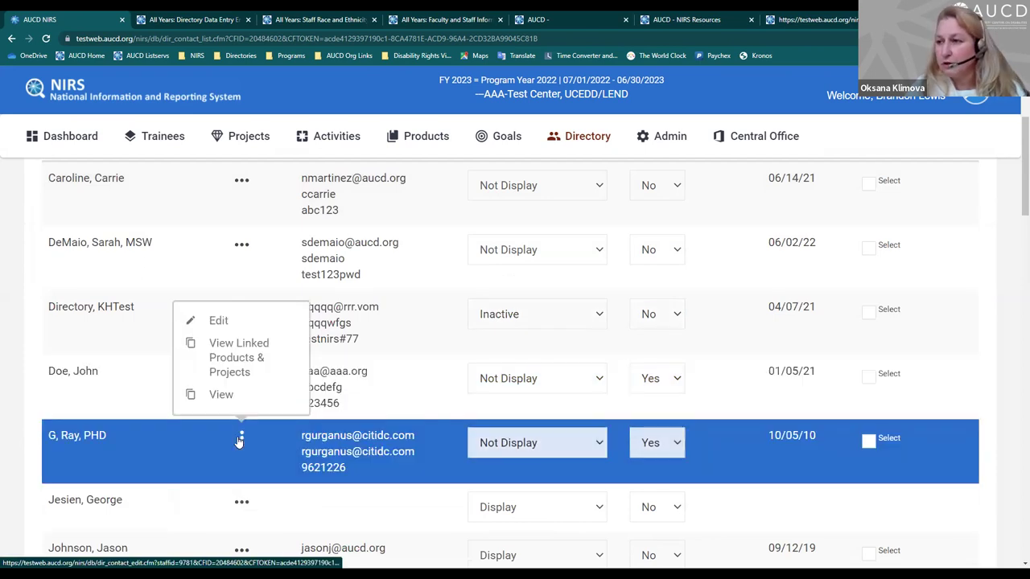
{"action": "left_click", "coordinate": [241, 503]}
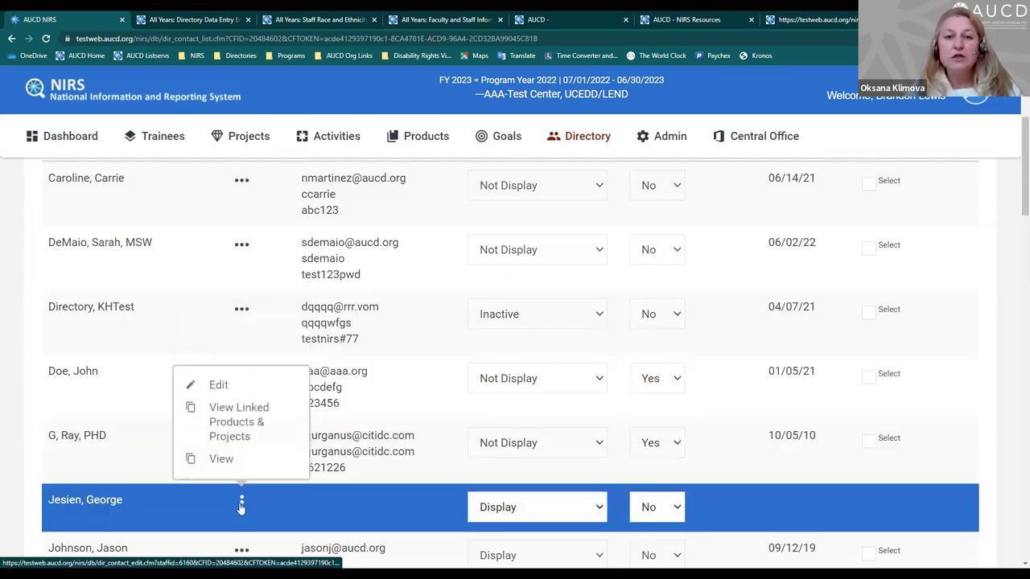
{"action": "scroll", "coordinate": [235, 414], "scroll_direction": "down", "scroll_amount": 3}
{"action": "left_click", "coordinate": [242, 336]}
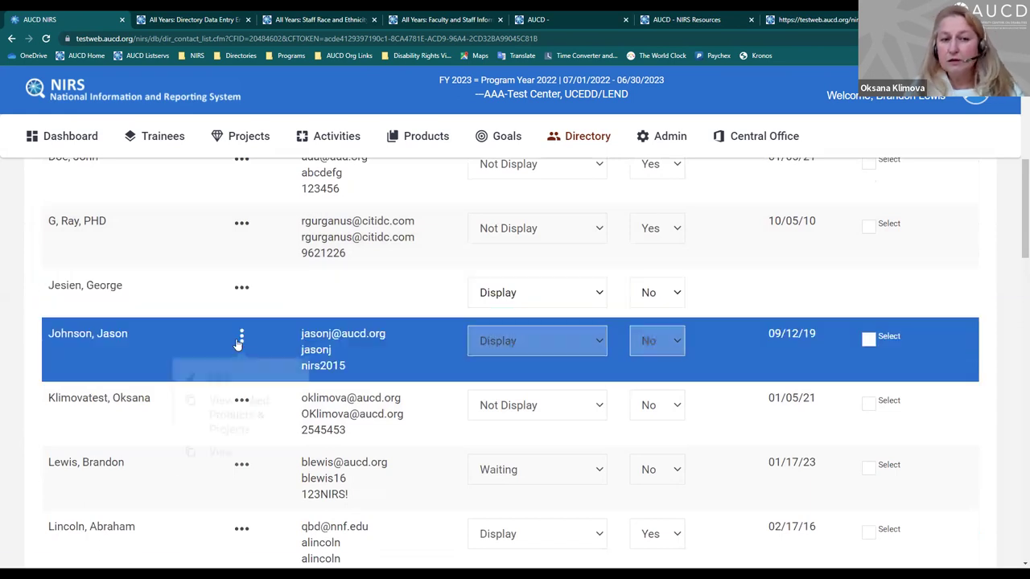
{"action": "left_click", "coordinate": [241, 401]}
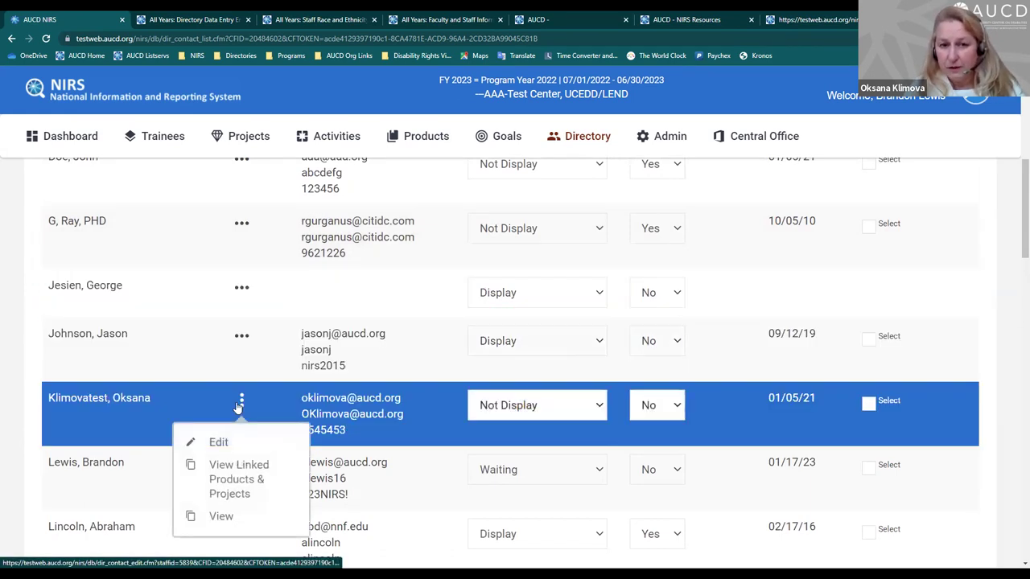
{"action": "scroll", "coordinate": [242, 381], "scroll_direction": "down", "scroll_amount": 2}
{"action": "left_click", "coordinate": [243, 304]}
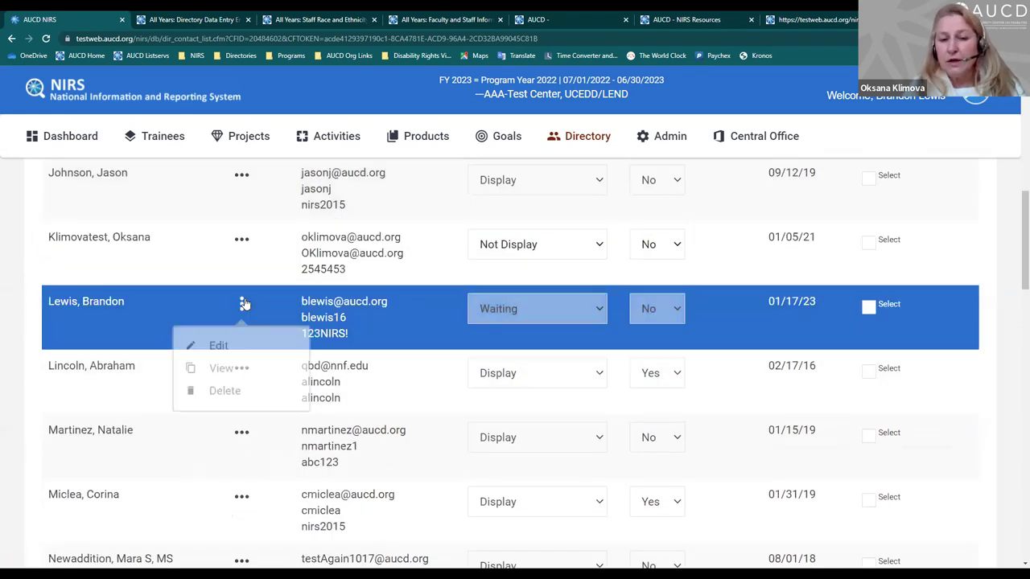
{"action": "left_click", "coordinate": [243, 303]}
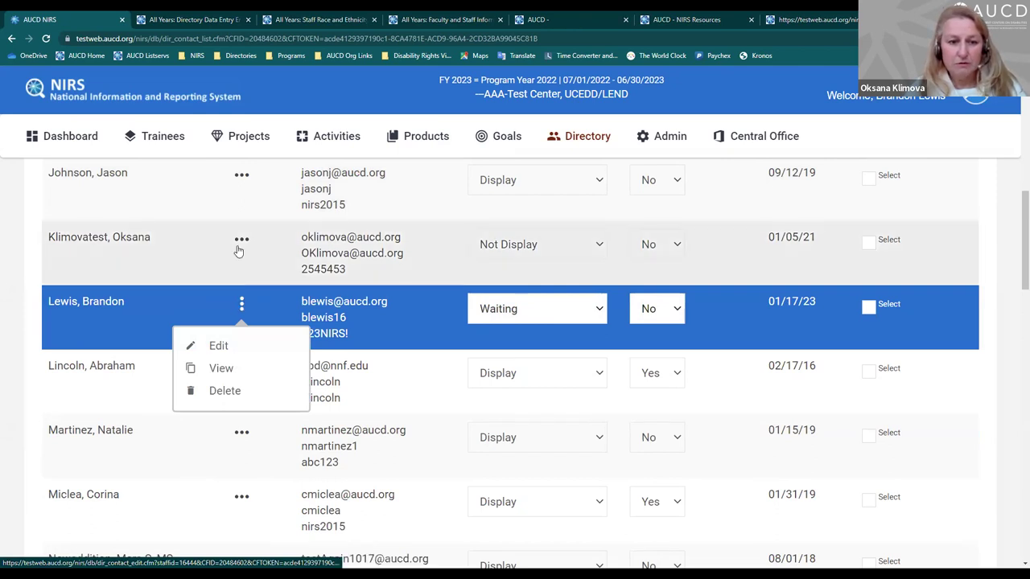
{"action": "left_click", "coordinate": [240, 243]}
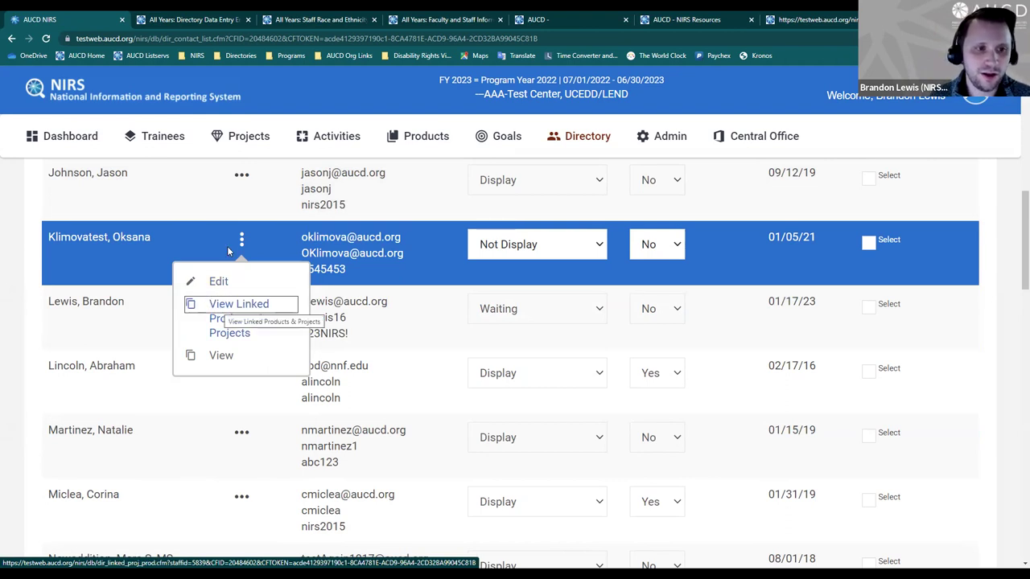
{"action": "left_click", "coordinate": [242, 304]}
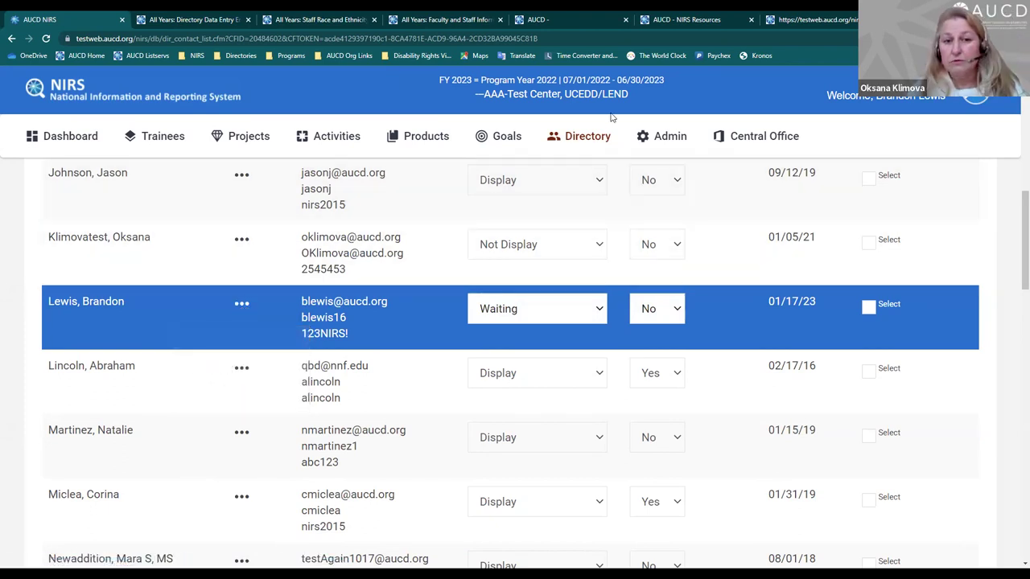
{"action": "mouse_move", "coordinate": [593, 133]}
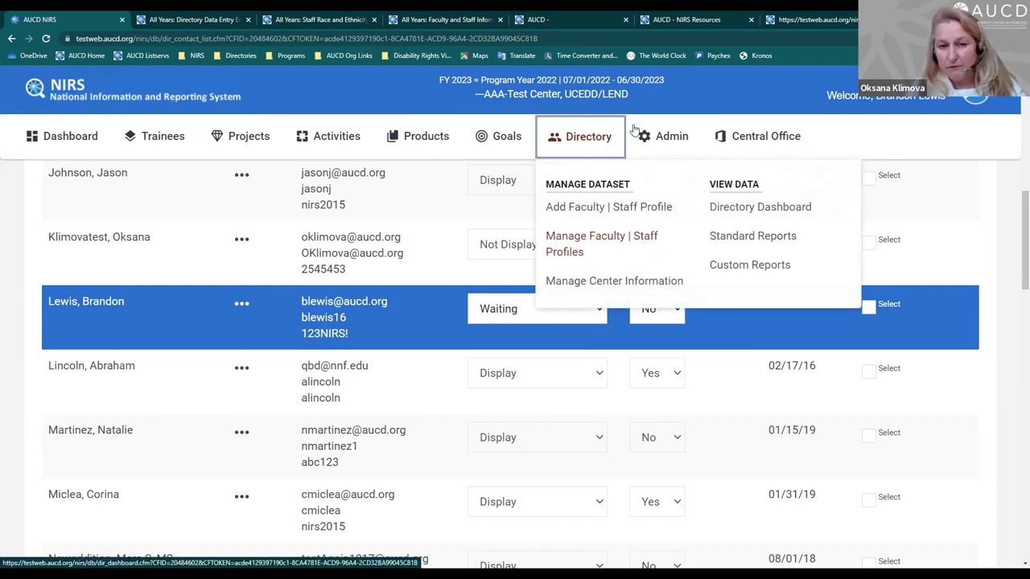
- Go to Admin's Manage Activity Staff list of 28 entries and select the first entry
{"action": "mouse_move", "coordinate": [667, 135]}
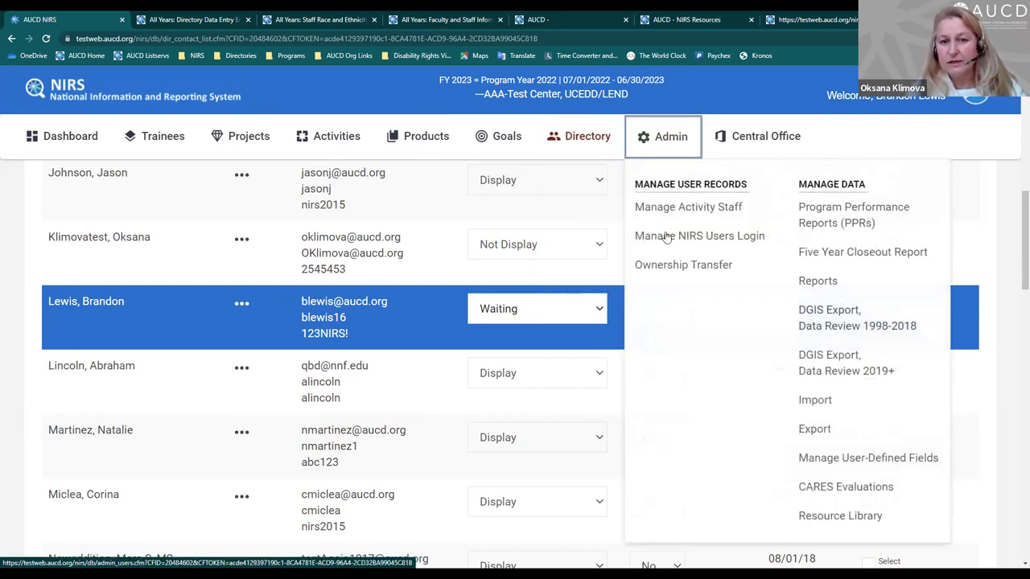
{"action": "left_click", "coordinate": [664, 207]}
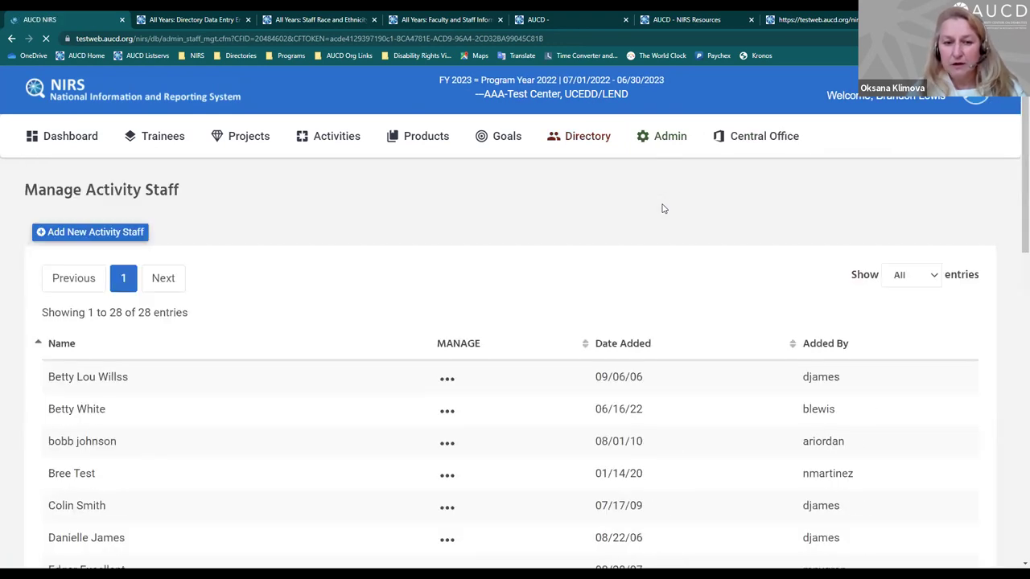
{"action": "left_click", "coordinate": [446, 379]}
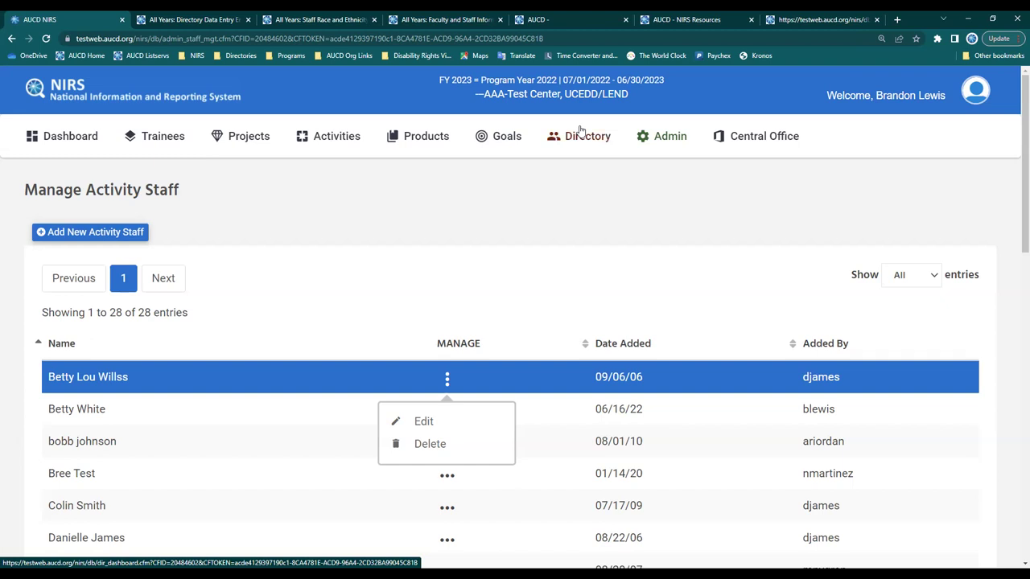
- Bring up the Directory section's options from the top navigation
{"action": "left_click", "coordinate": [580, 132]}
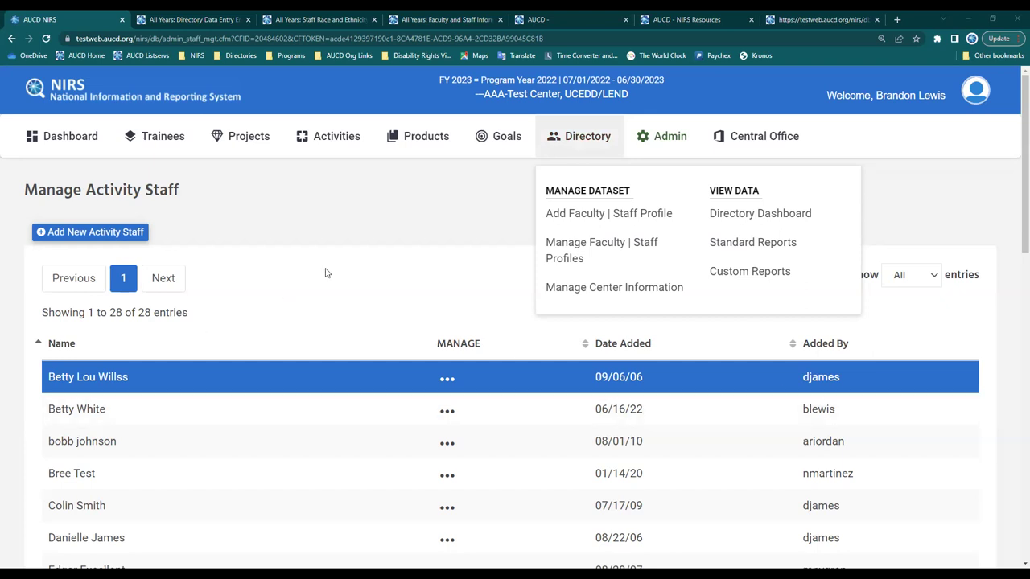
- Open Manage Faculty | Staff Profiles and show the first contact's Manage options
{"action": "left_click", "coordinate": [574, 240]}
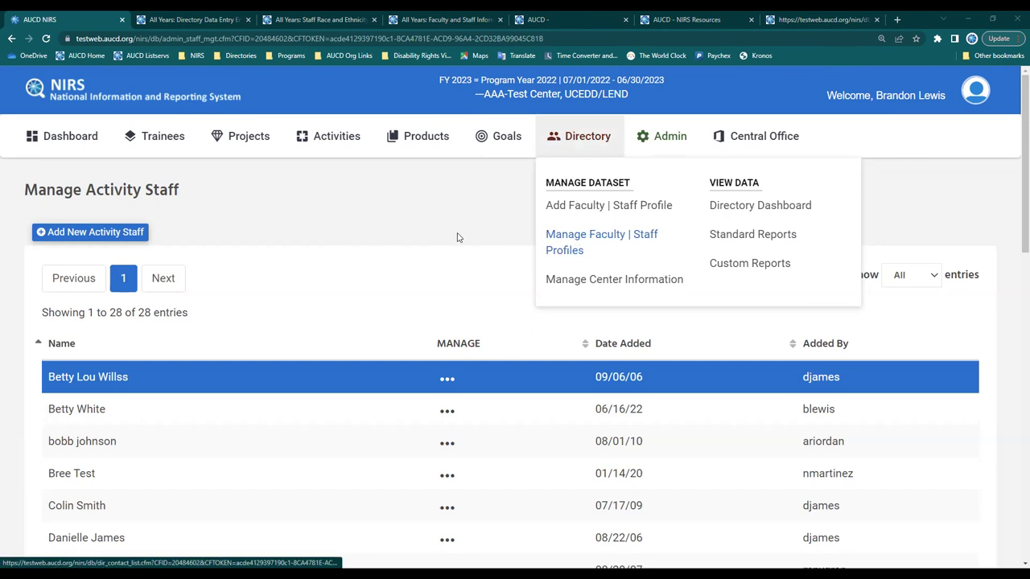
{"action": "scroll", "coordinate": [449, 241], "scroll_direction": "down", "scroll_amount": 1}
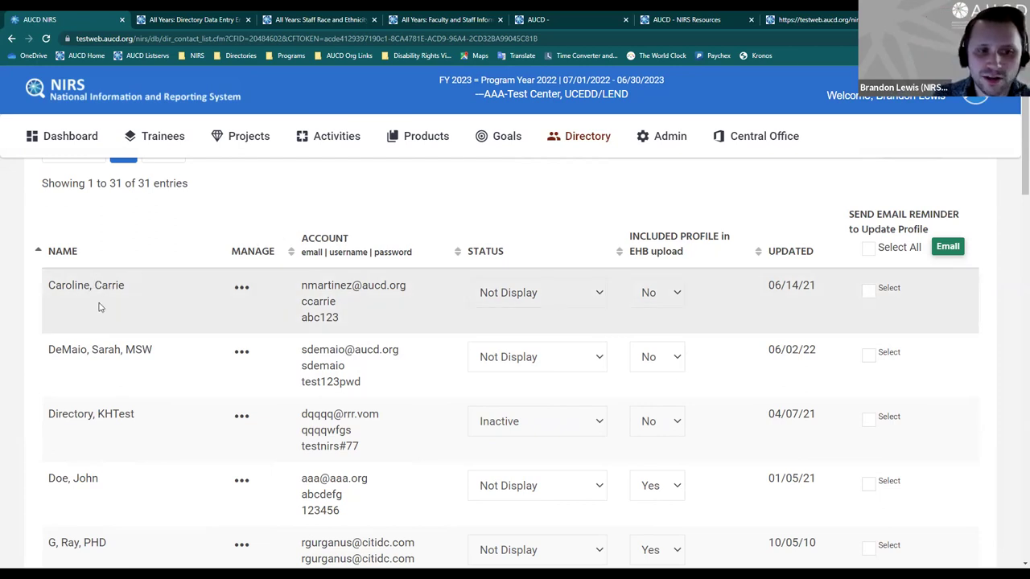
{"action": "left_click", "coordinate": [241, 289]}
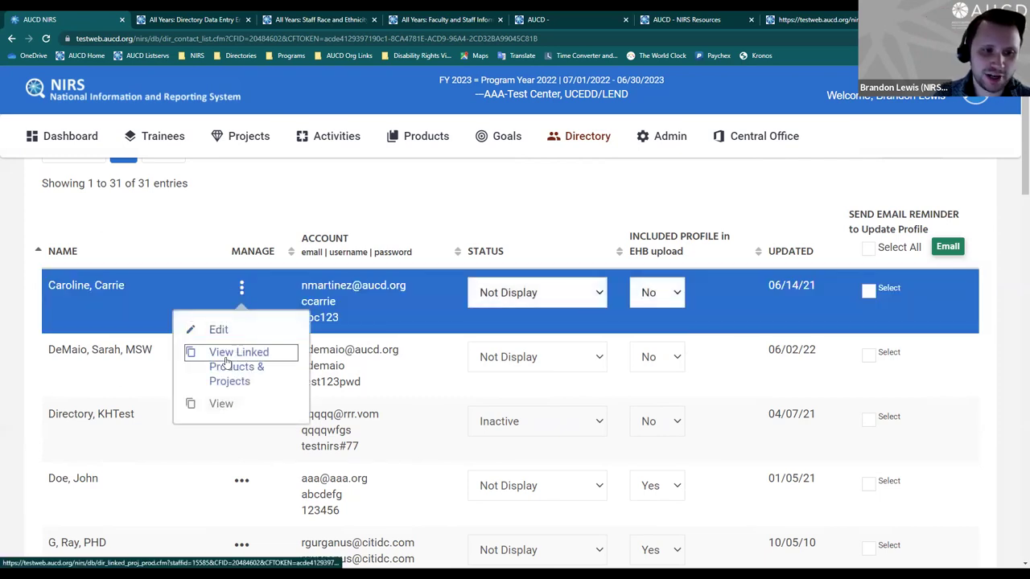
- View the first contact's linked projects and the 2021: Accessibility Test product
{"action": "left_click", "coordinate": [227, 363]}
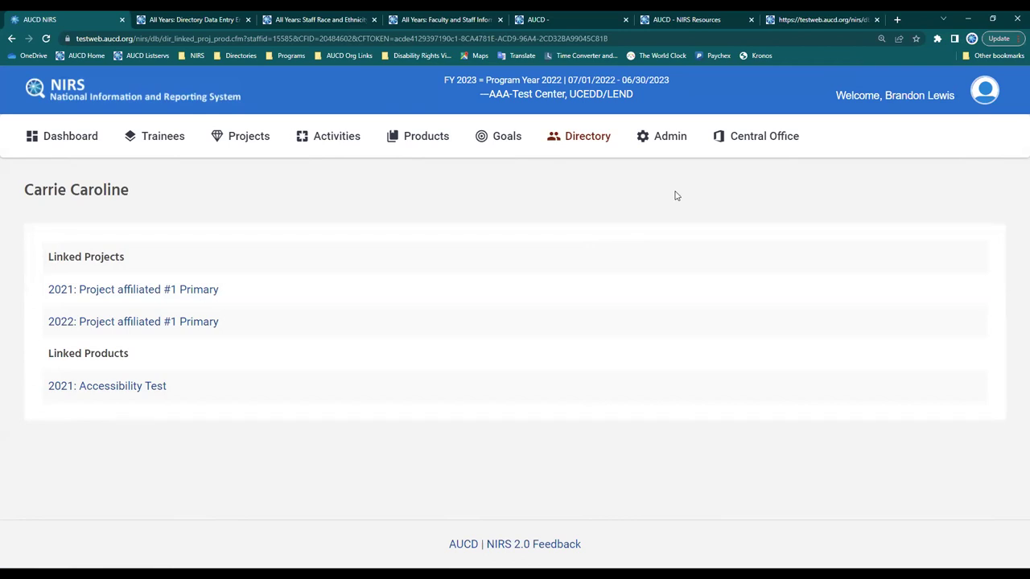
{"action": "left_click", "coordinate": [662, 146]}
{"action": "left_click", "coordinate": [663, 148]}
{"action": "left_click", "coordinate": [544, 187]}
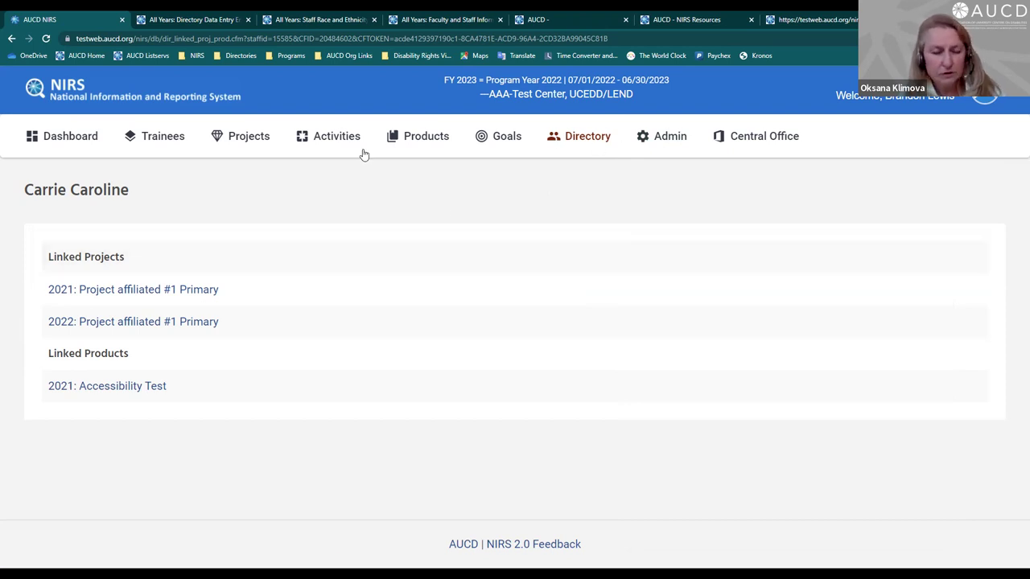
{"action": "left_click", "coordinate": [447, 136]}
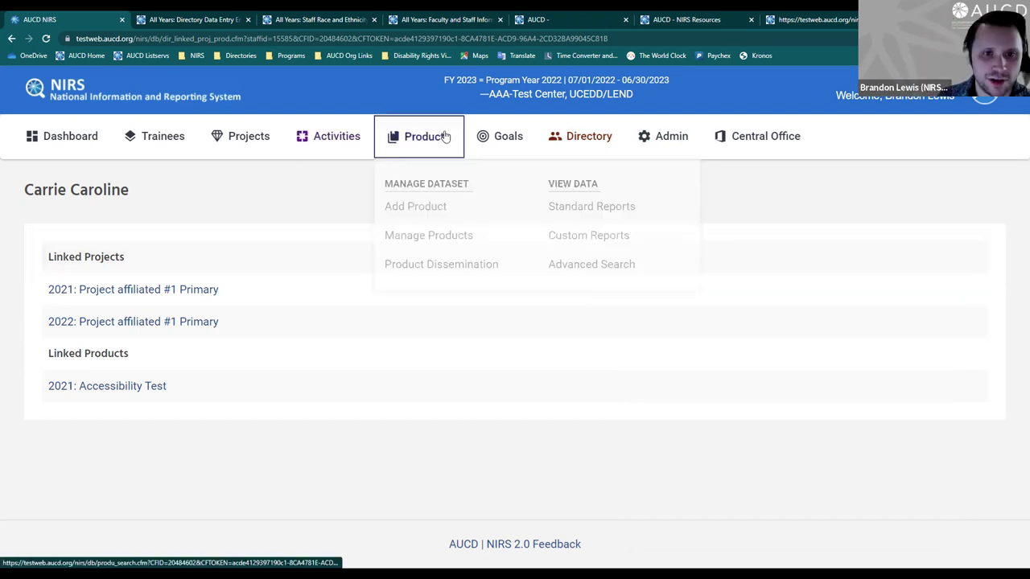
- Start a new Academic Course Development product and open the Author(s)/Organization(s) dropdown
{"action": "left_click", "coordinate": [408, 208]}
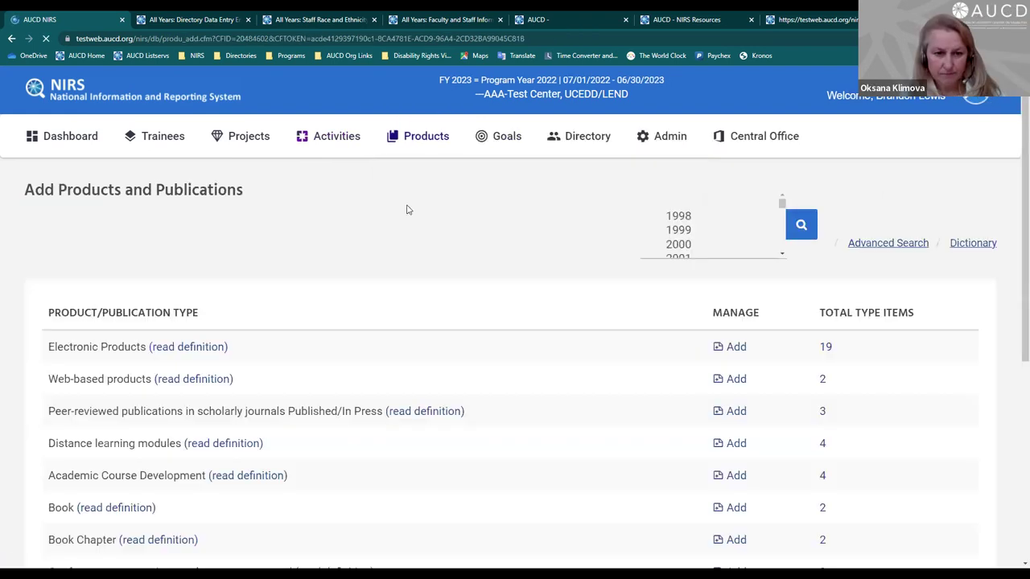
{"action": "left_click", "coordinate": [552, 334]}
{"action": "scroll", "coordinate": [243, 340], "scroll_direction": "down", "scroll_amount": 2}
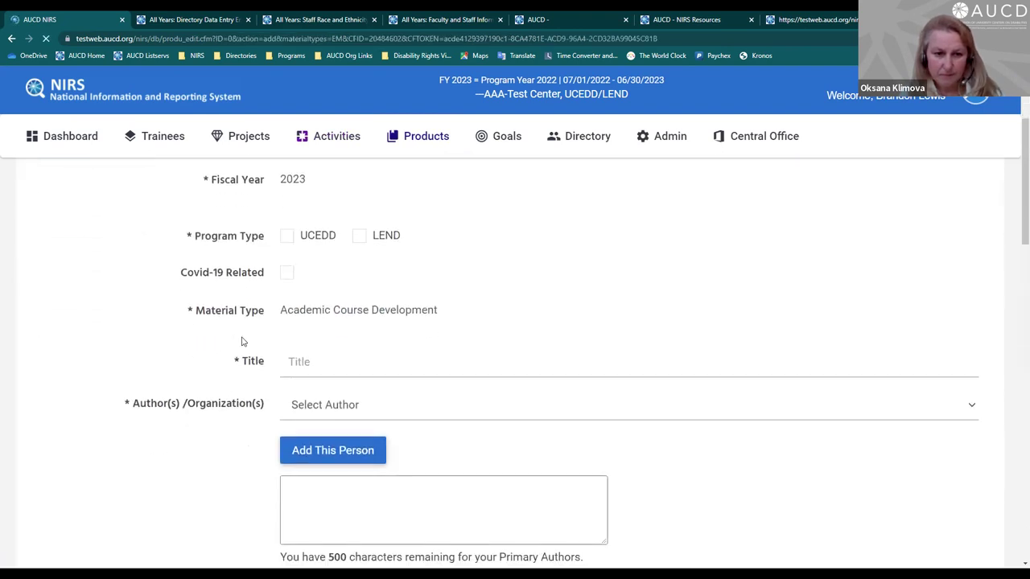
{"action": "scroll", "coordinate": [242, 342], "scroll_direction": "down", "scroll_amount": 1}
{"action": "scroll", "coordinate": [242, 342], "scroll_direction": "down", "scroll_amount": 1}
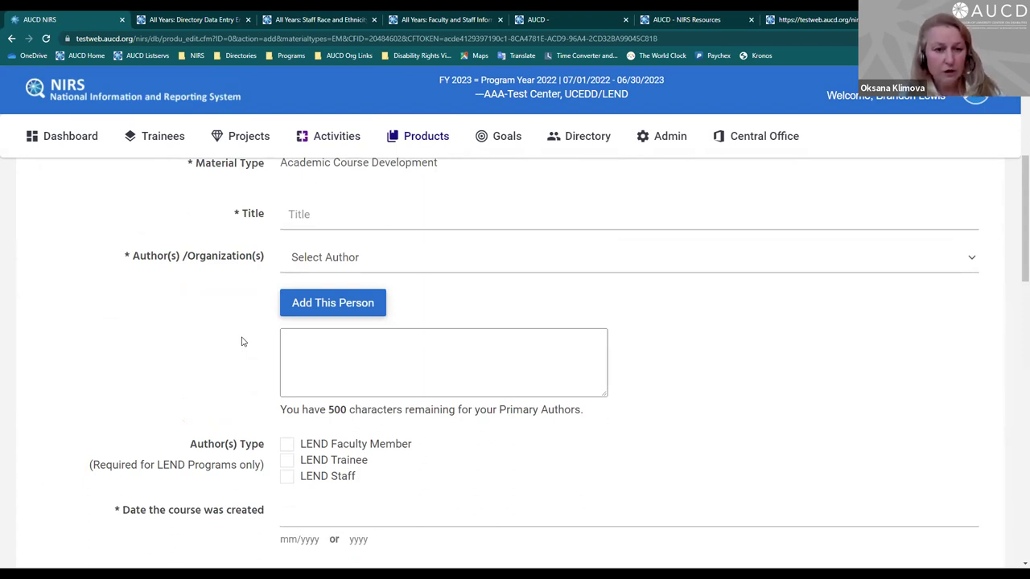
{"action": "left_click", "coordinate": [384, 261]}
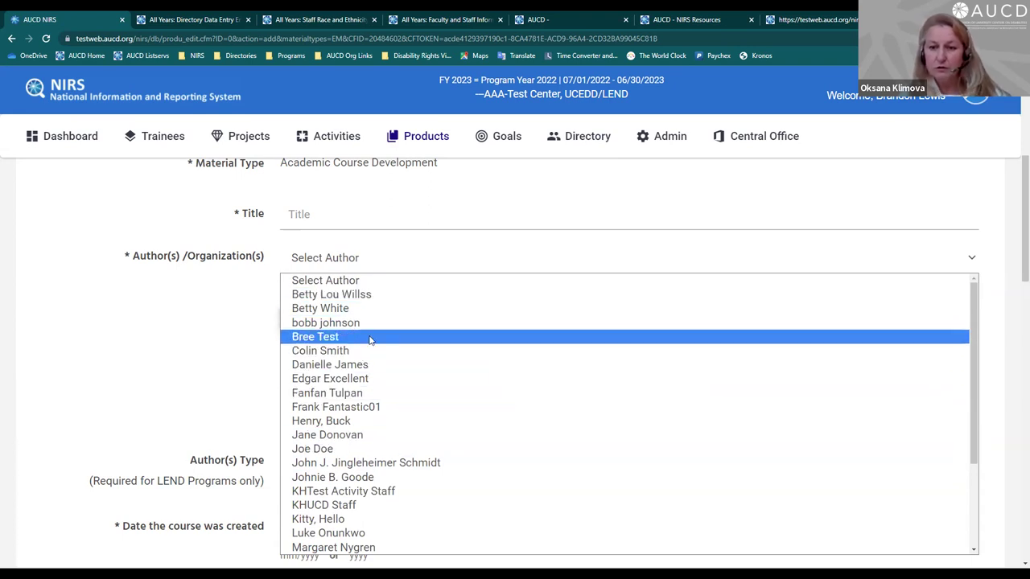
{"action": "scroll", "coordinate": [370, 340], "scroll_direction": "down", "scroll_amount": 3}
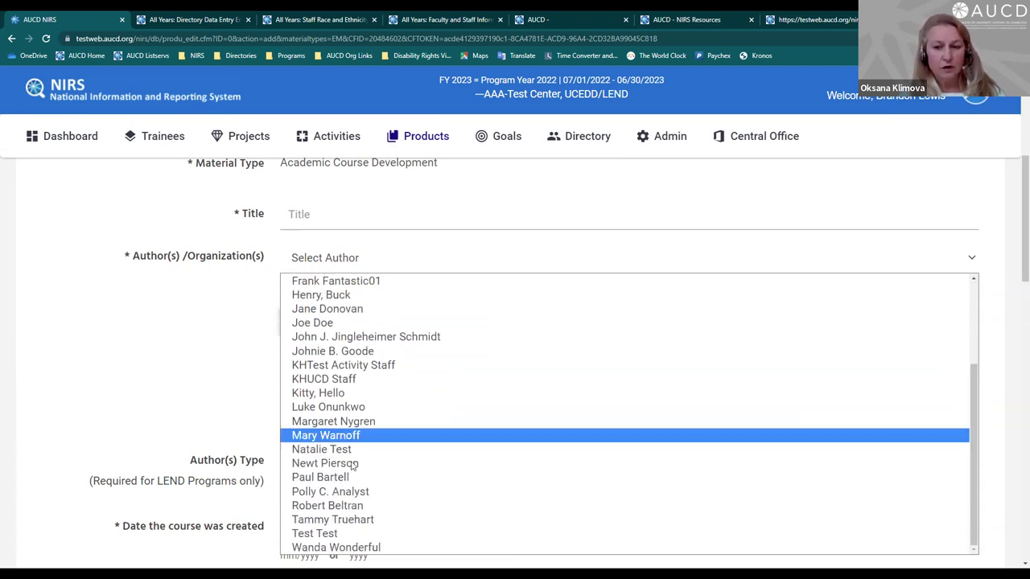
{"action": "scroll", "coordinate": [347, 508], "scroll_direction": "up", "scroll_amount": 3}
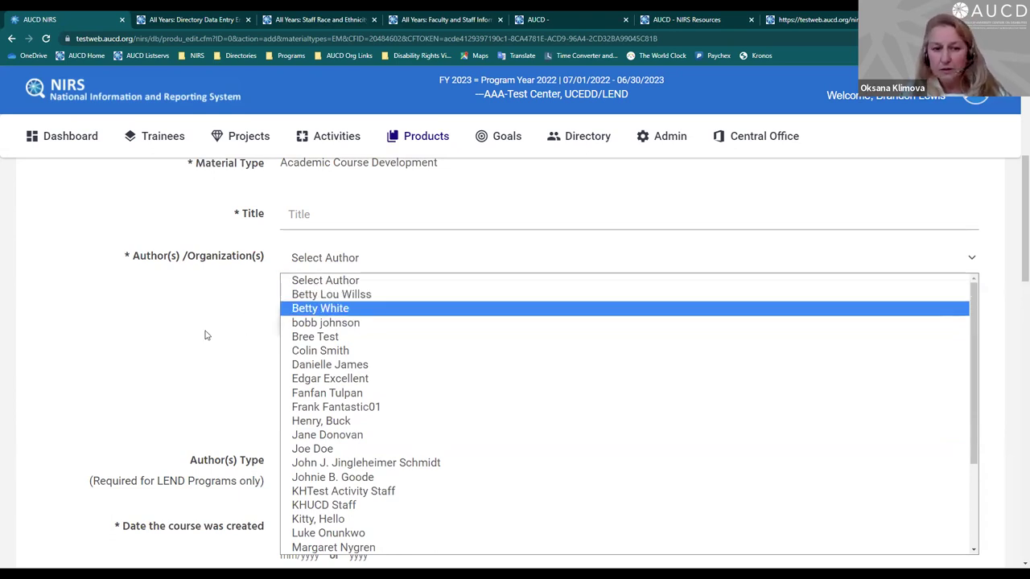
{"action": "scroll", "coordinate": [207, 334], "scroll_direction": "down", "scroll_amount": 3}
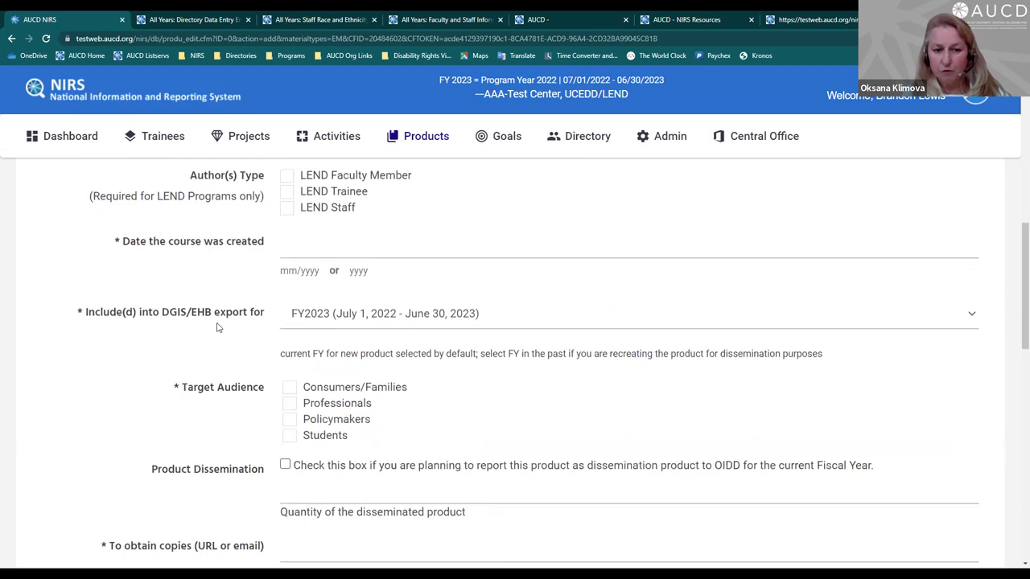
{"action": "scroll", "coordinate": [216, 330], "scroll_direction": "down", "scroll_amount": 6}
{"action": "scroll", "coordinate": [215, 327], "scroll_direction": "down", "scroll_amount": 4}
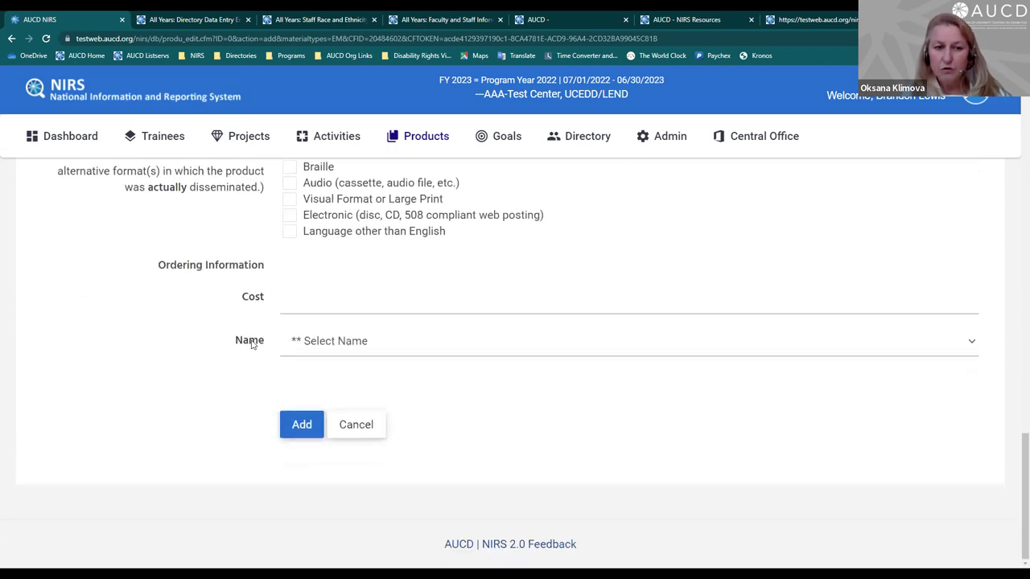
{"action": "left_click", "coordinate": [360, 346]}
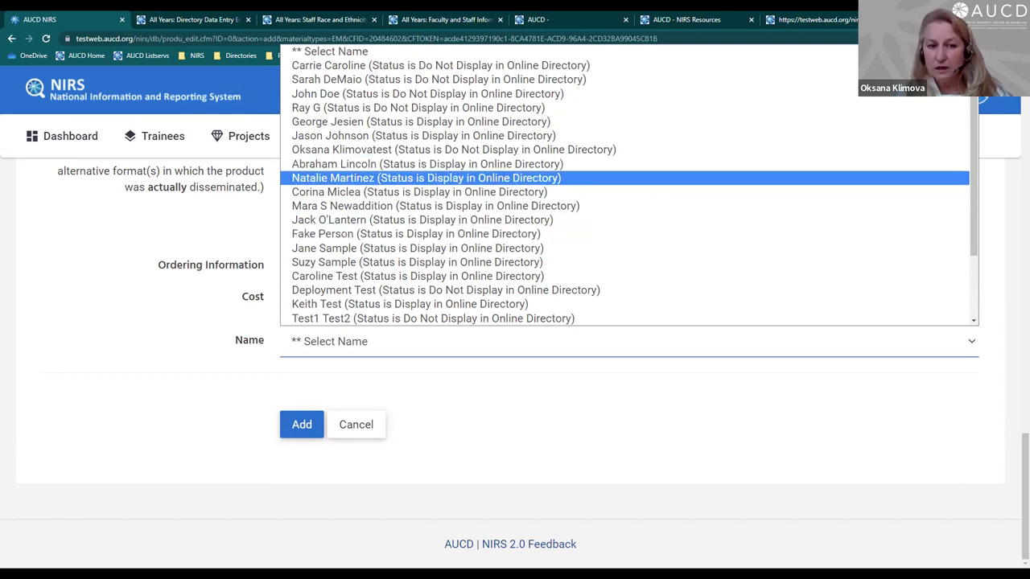
{"action": "key", "text": "Escape"}
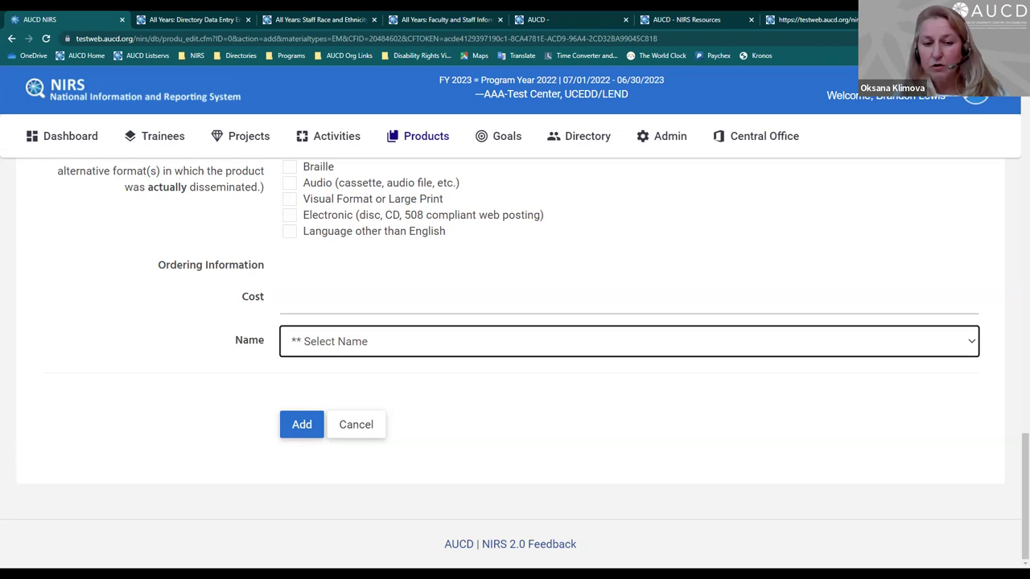
{"action": "left_click", "coordinate": [384, 344]}
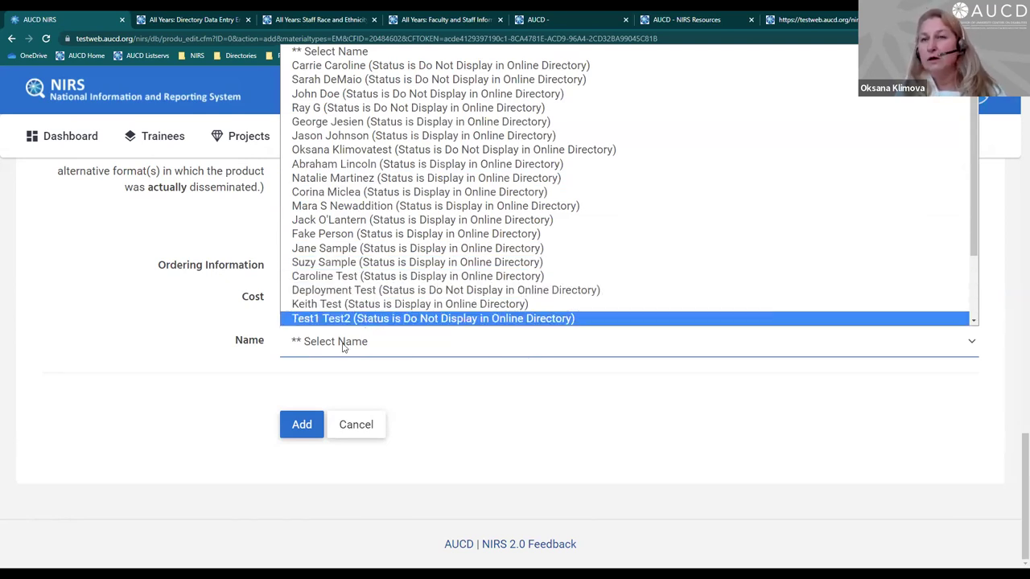
{"action": "left_click", "coordinate": [342, 346]}
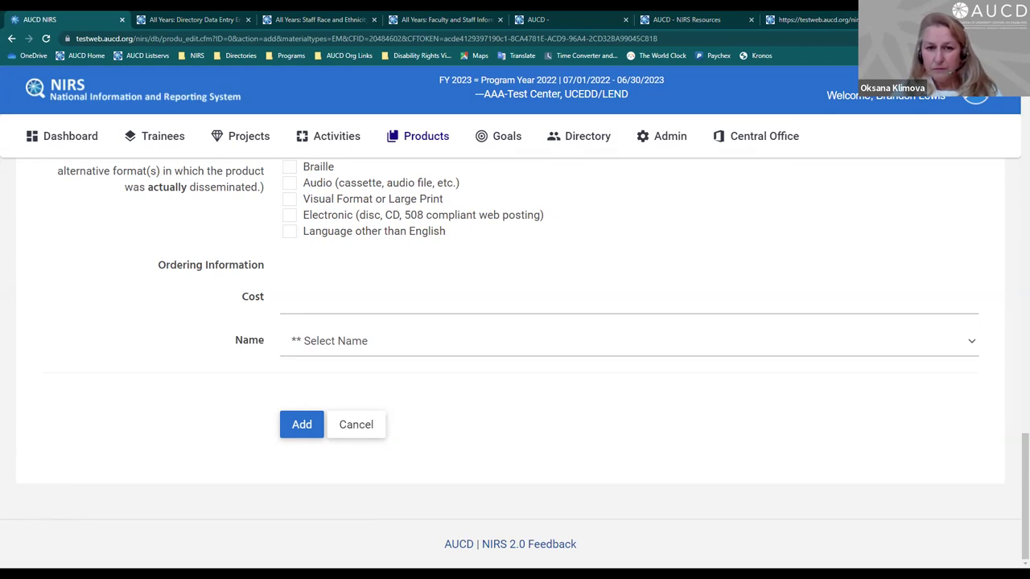
{"action": "scroll", "coordinate": [274, 326], "scroll_direction": "up", "scroll_amount": 5}
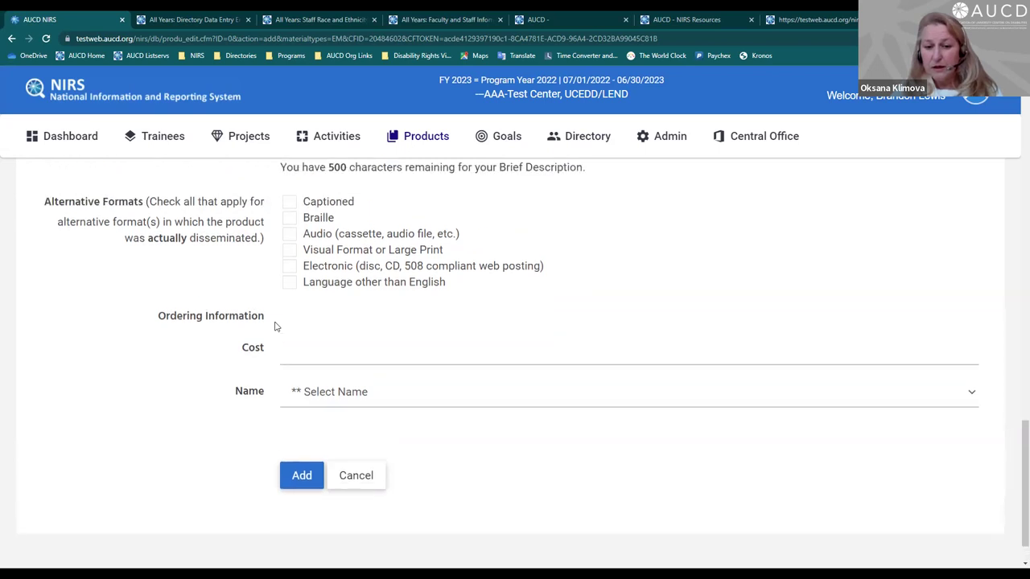
{"action": "scroll", "coordinate": [274, 325], "scroll_direction": "up", "scroll_amount": 15}
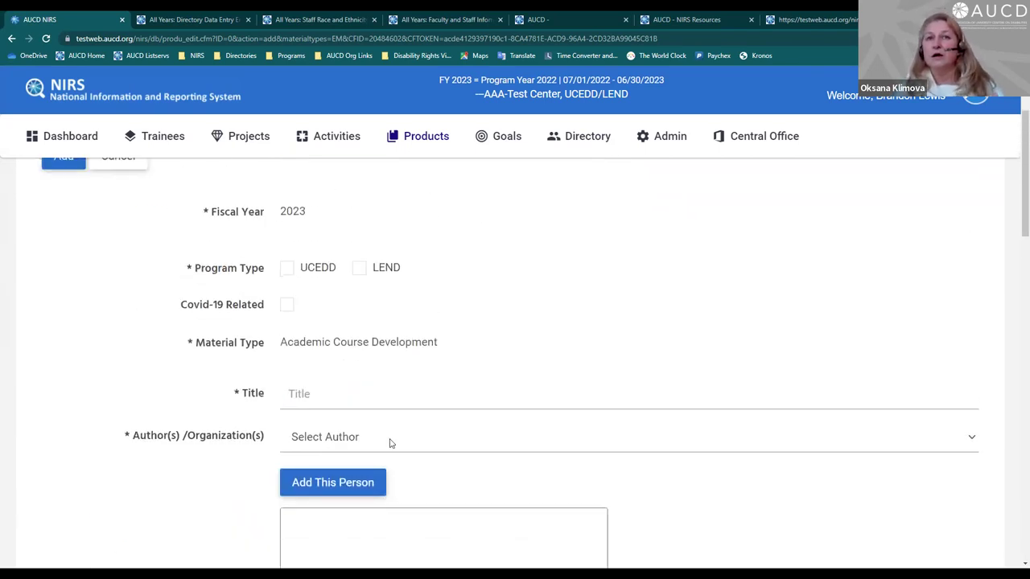
{"action": "left_click", "coordinate": [377, 436]}
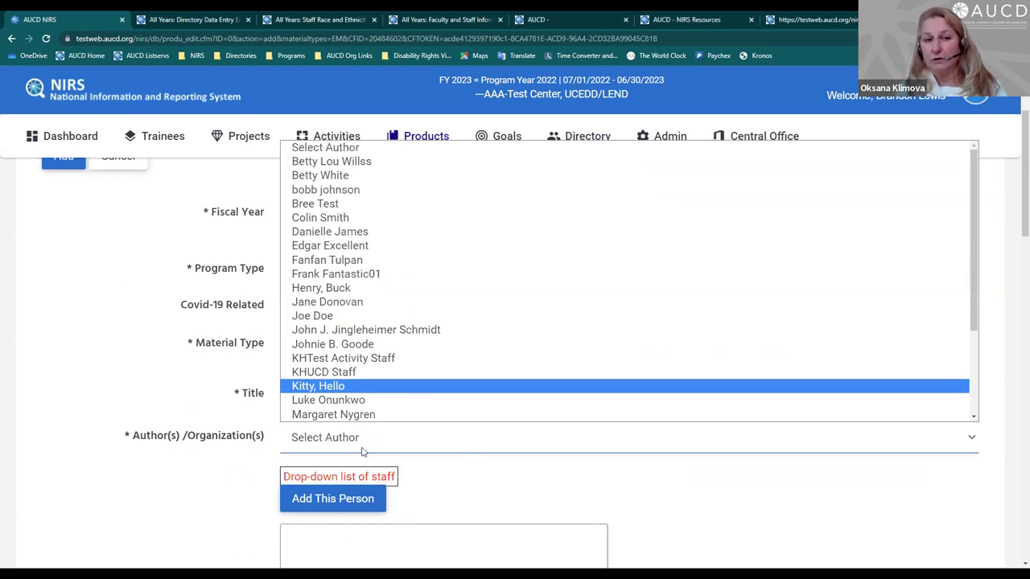
{"action": "left_click", "coordinate": [362, 451]}
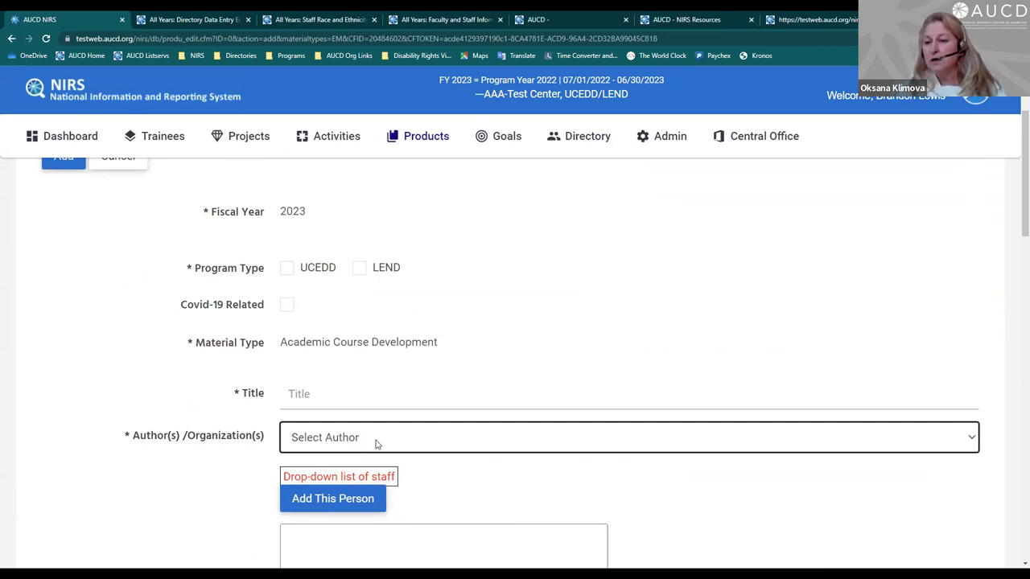
{"action": "left_click", "coordinate": [375, 444]}
{"action": "left_click", "coordinate": [375, 444]}
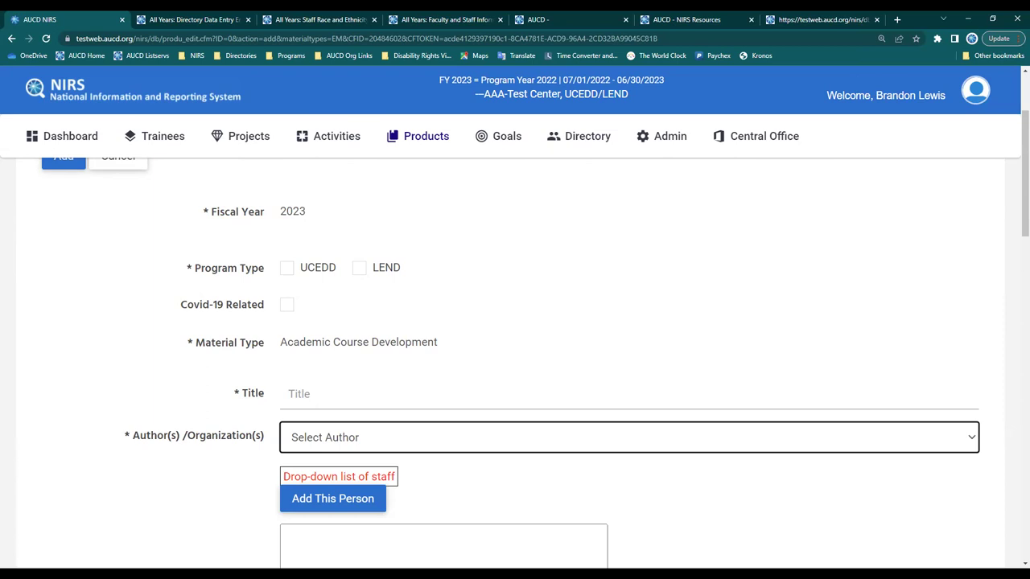
{"action": "left_click", "coordinate": [518, 301]}
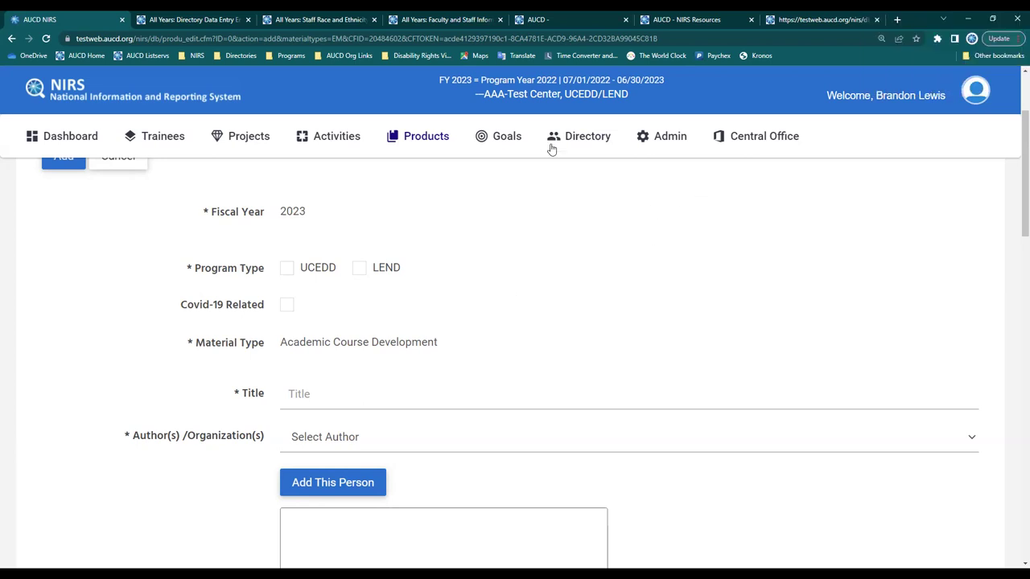
{"action": "mouse_move", "coordinate": [563, 138]}
{"action": "left_click", "coordinate": [591, 234]}
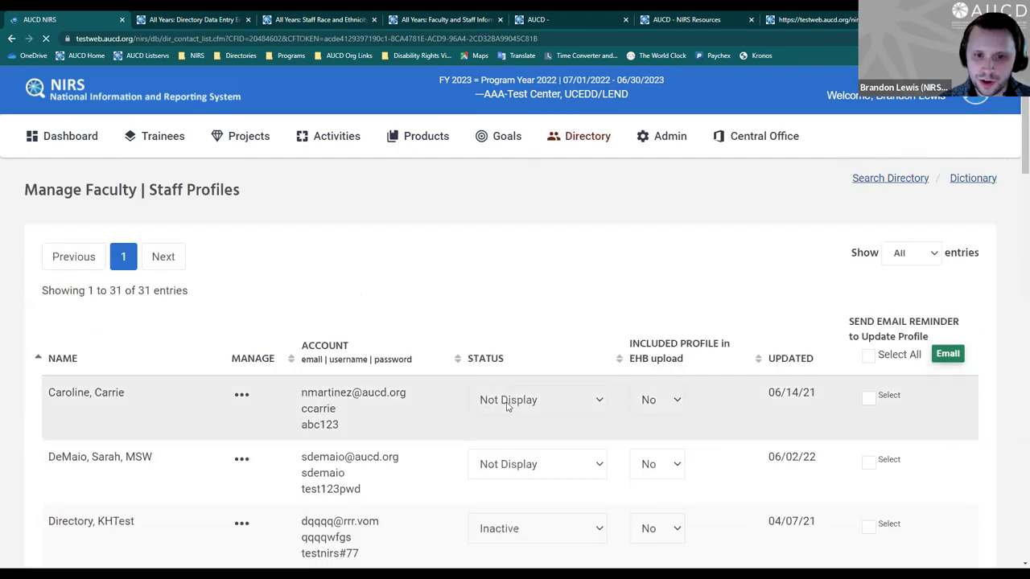
- Change the first staff profile's status from Not Display to Display
{"action": "left_click", "coordinate": [595, 398]}
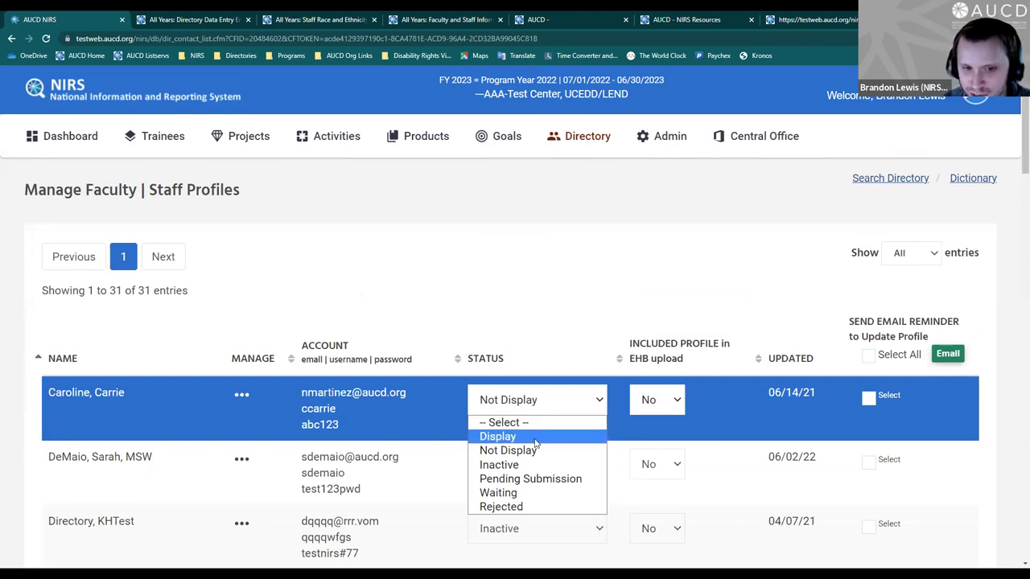
{"action": "key", "text": "Return"}
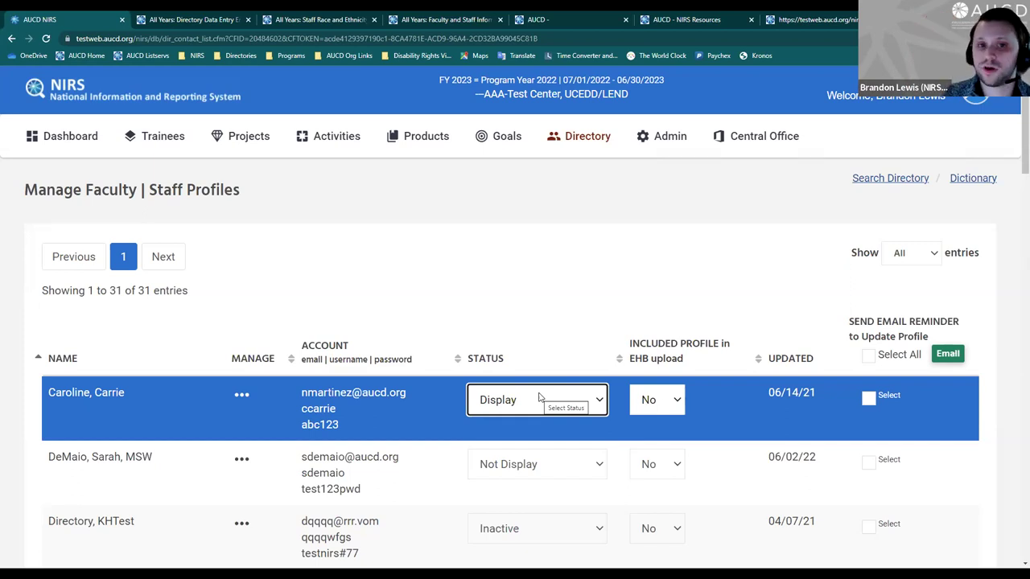
- Add a new activity staff member with their full name as Staff Name and save
{"action": "left_click", "coordinate": [679, 146]}
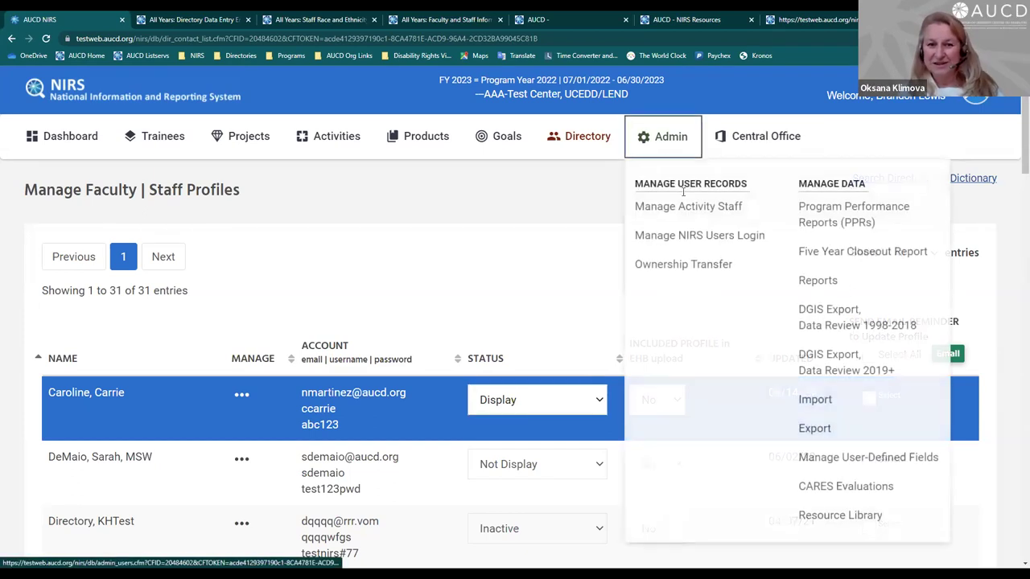
{"action": "left_click", "coordinate": [680, 208]}
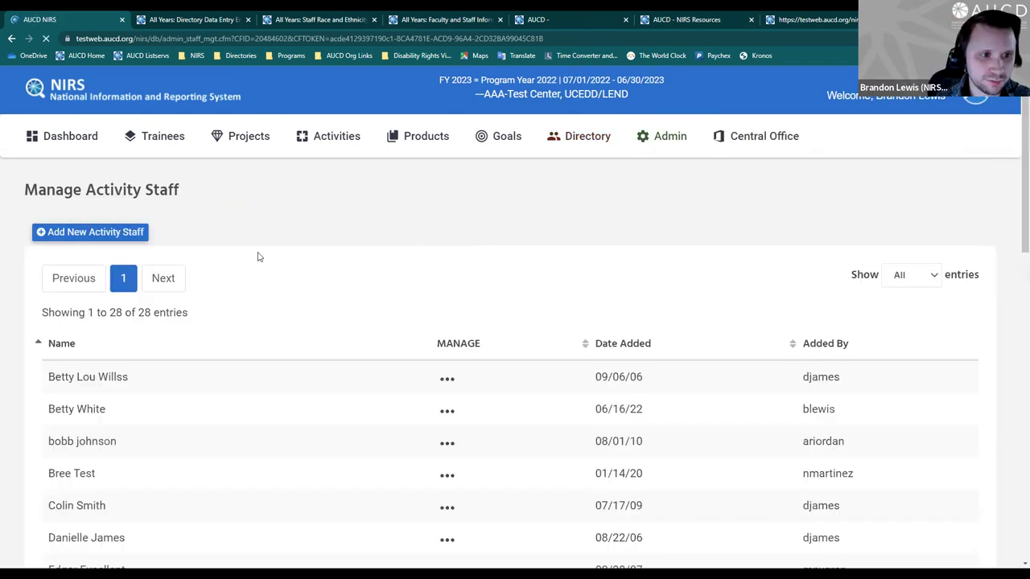
{"action": "left_click", "coordinate": [83, 232]}
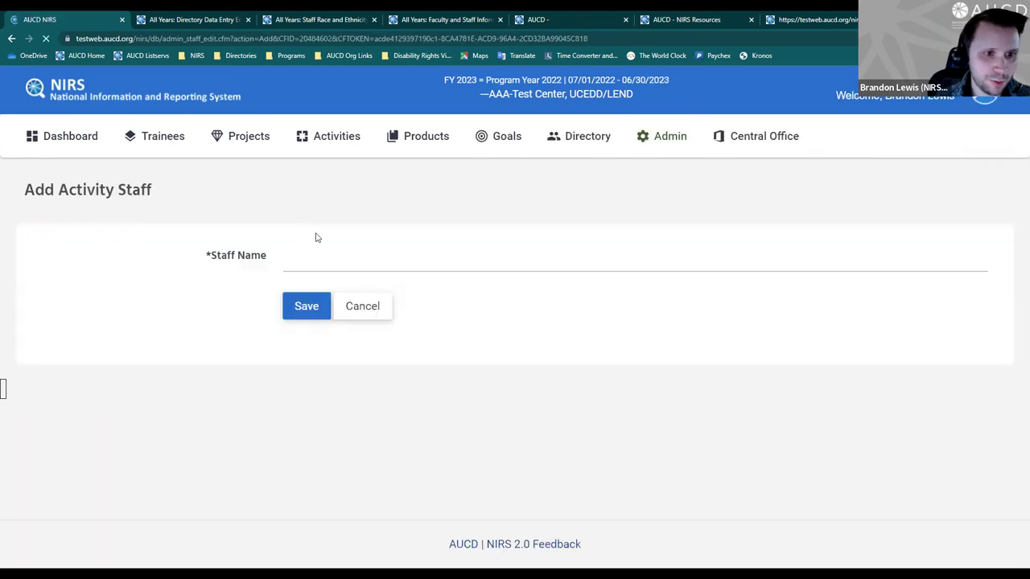
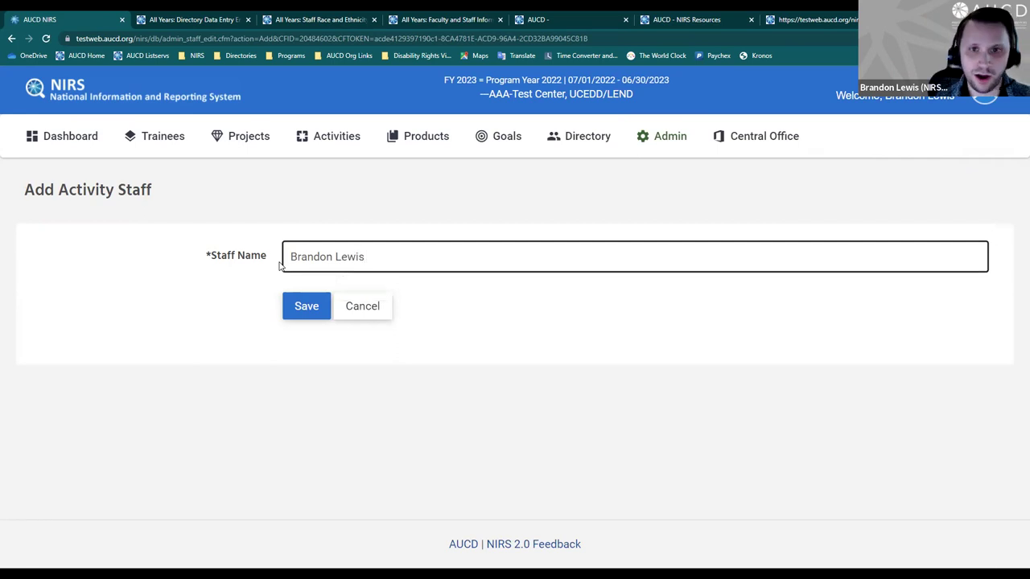
{"action": "left_click", "coordinate": [670, 136]}
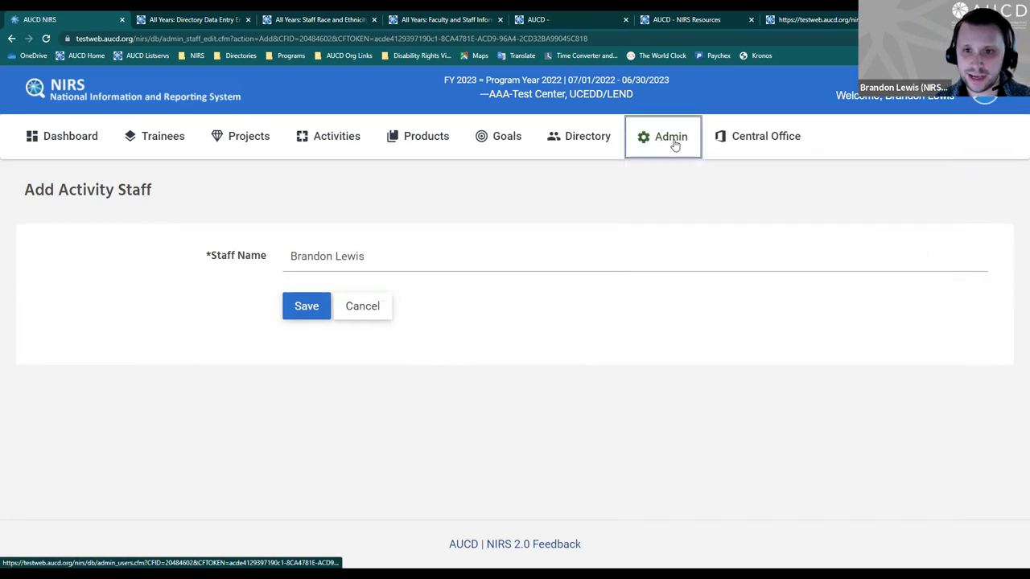
{"action": "left_click", "coordinate": [312, 310]}
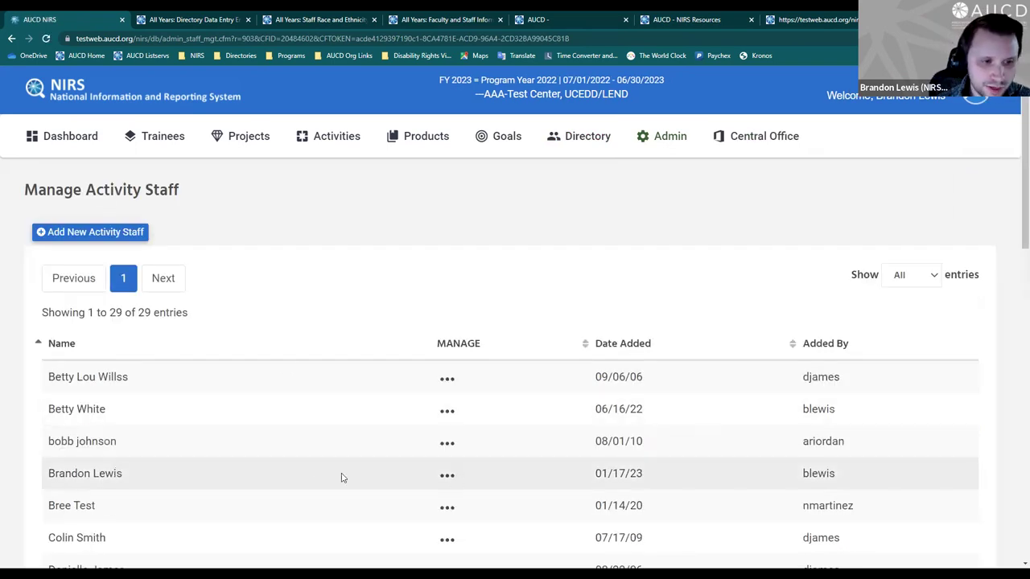
- Check the new staff member dated 01/17/23 in the 29-entry activity staff list
{"action": "left_click_drag", "start_coordinate": [50, 475], "coordinate": [126, 476]}
{"action": "left_click", "coordinate": [125, 476]}
{"action": "scroll", "coordinate": [120, 473], "scroll_direction": "down", "scroll_amount": 1}
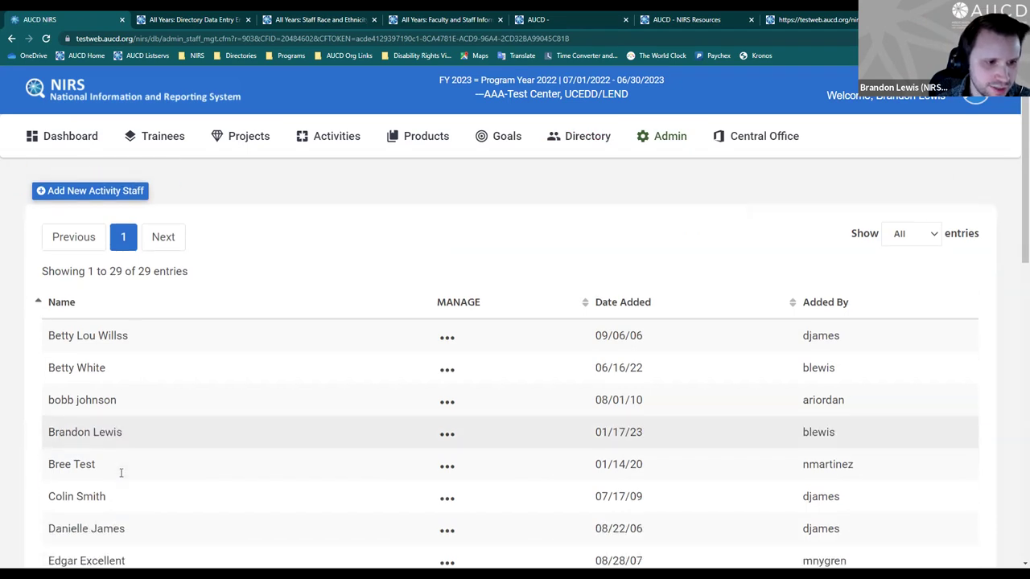
{"action": "scroll", "coordinate": [121, 473], "scroll_direction": "down", "scroll_amount": 3}
{"action": "left_click_drag", "start_coordinate": [142, 319], "coordinate": [105, 313]}
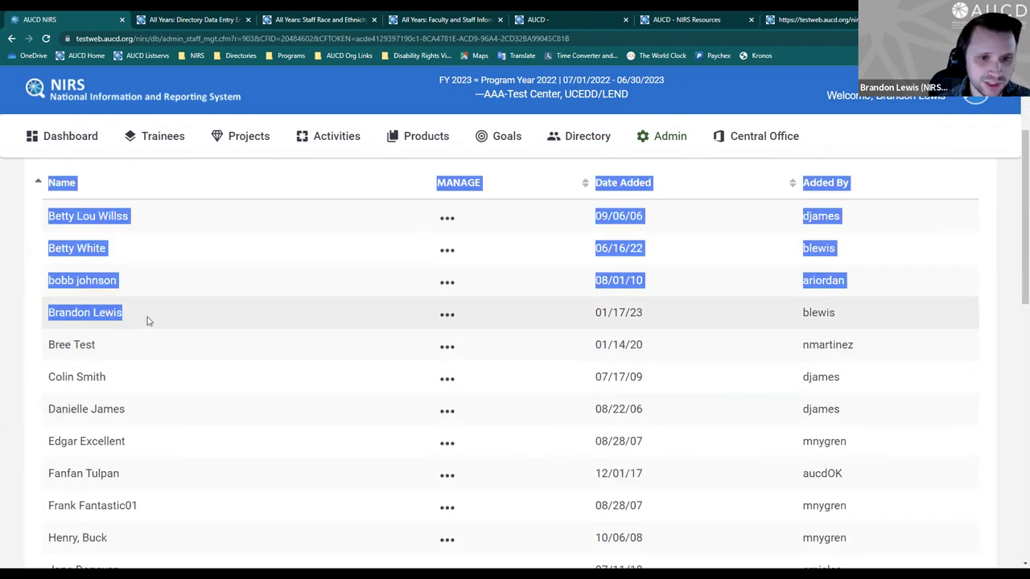
{"action": "left_click", "coordinate": [147, 321]}
{"action": "scroll", "coordinate": [177, 323], "scroll_direction": "up", "scroll_amount": 4}
- Start an Academic Course Development product and select the newly added staff member as author
{"action": "mouse_move", "coordinate": [421, 150]}
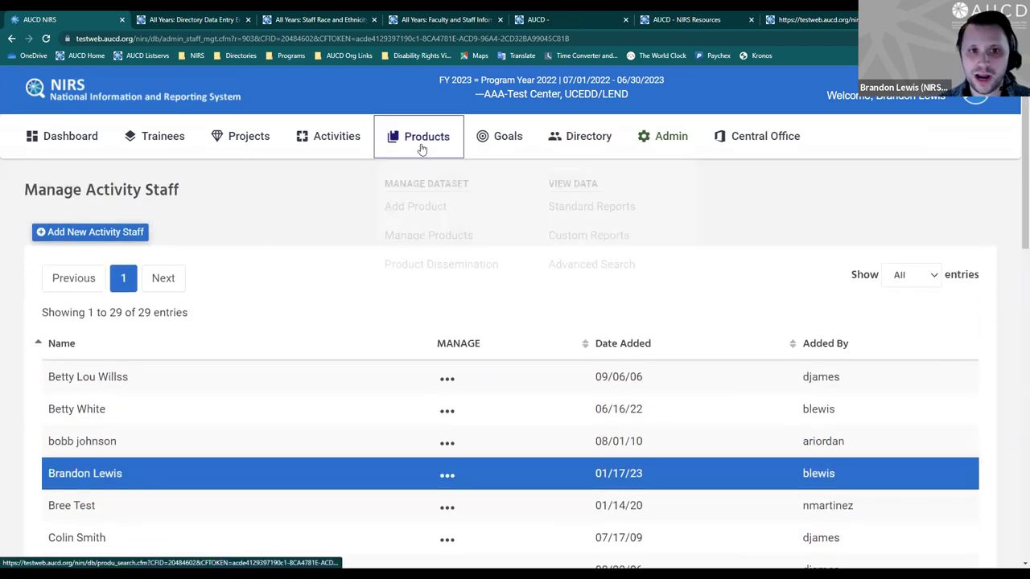
{"action": "left_click", "coordinate": [427, 209]}
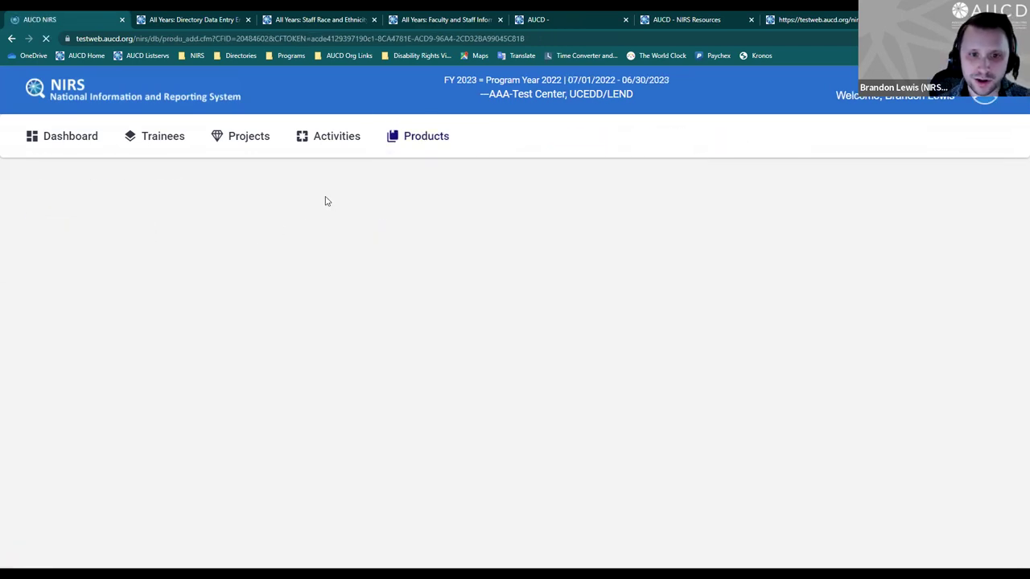
{"action": "left_click", "coordinate": [553, 332]}
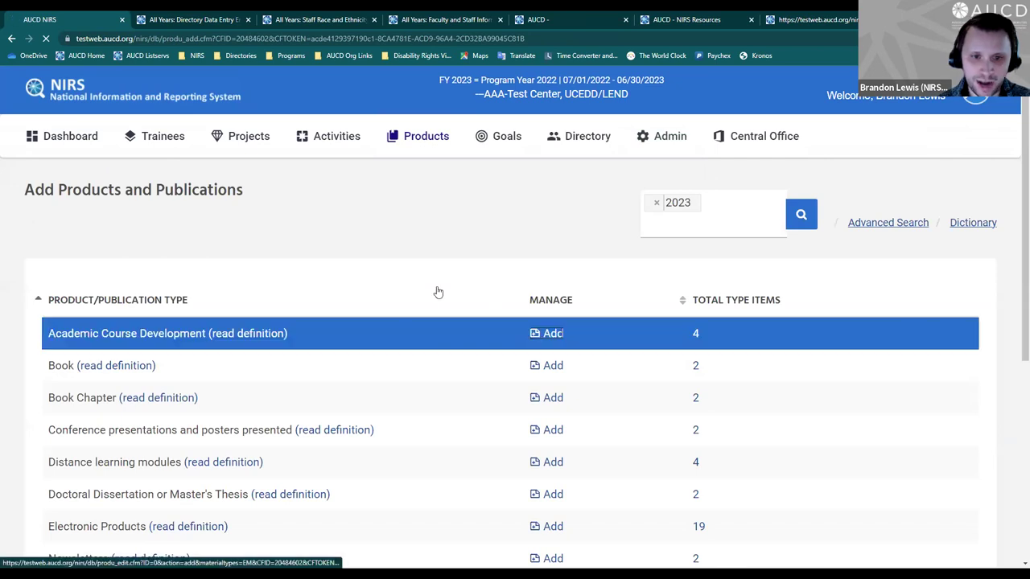
{"action": "scroll", "coordinate": [439, 291], "scroll_direction": "down", "scroll_amount": 3}
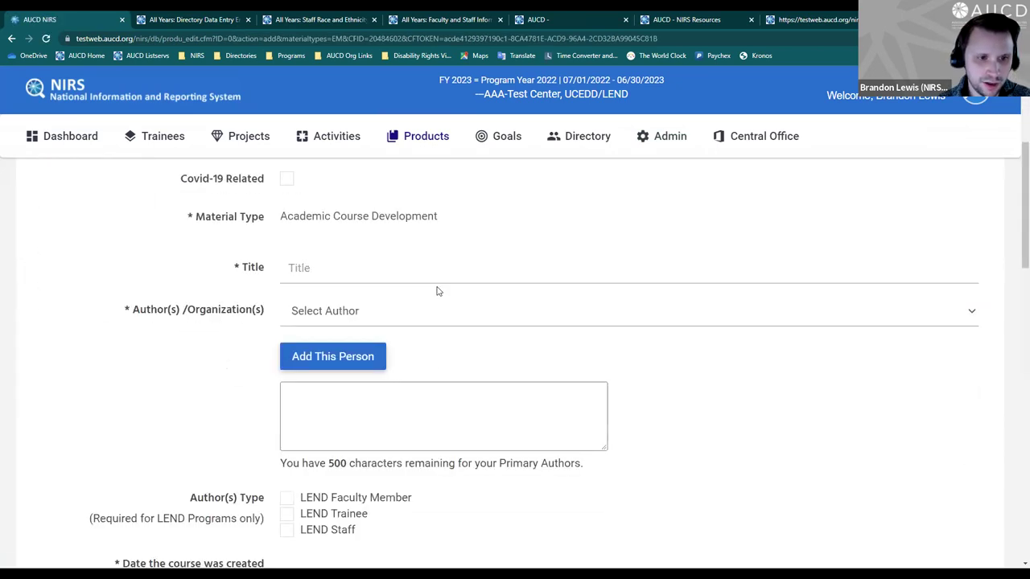
{"action": "scroll", "coordinate": [439, 291], "scroll_direction": "down", "scroll_amount": 1}
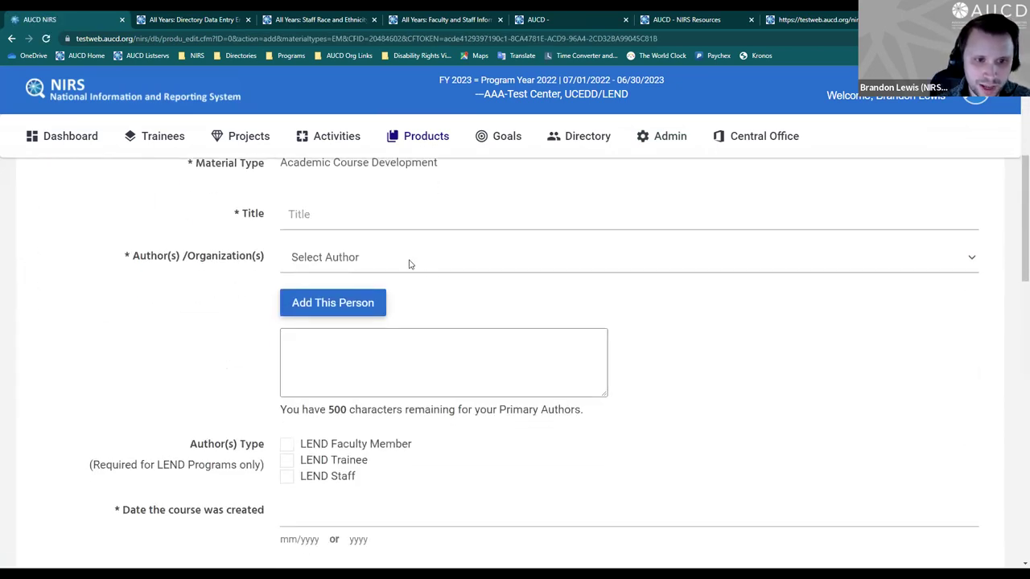
{"action": "left_click", "coordinate": [408, 264]}
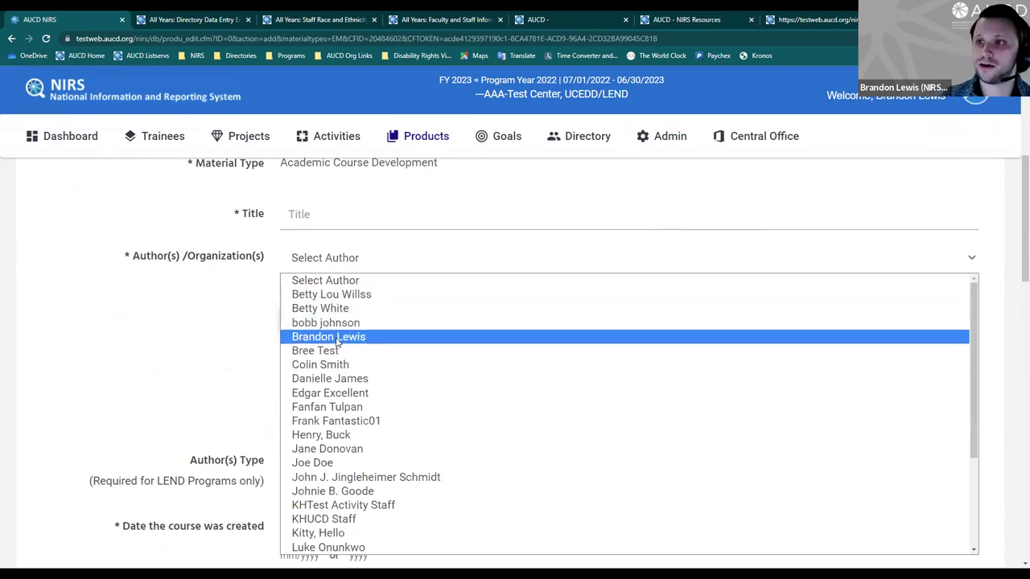
{"action": "left_click", "coordinate": [337, 340]}
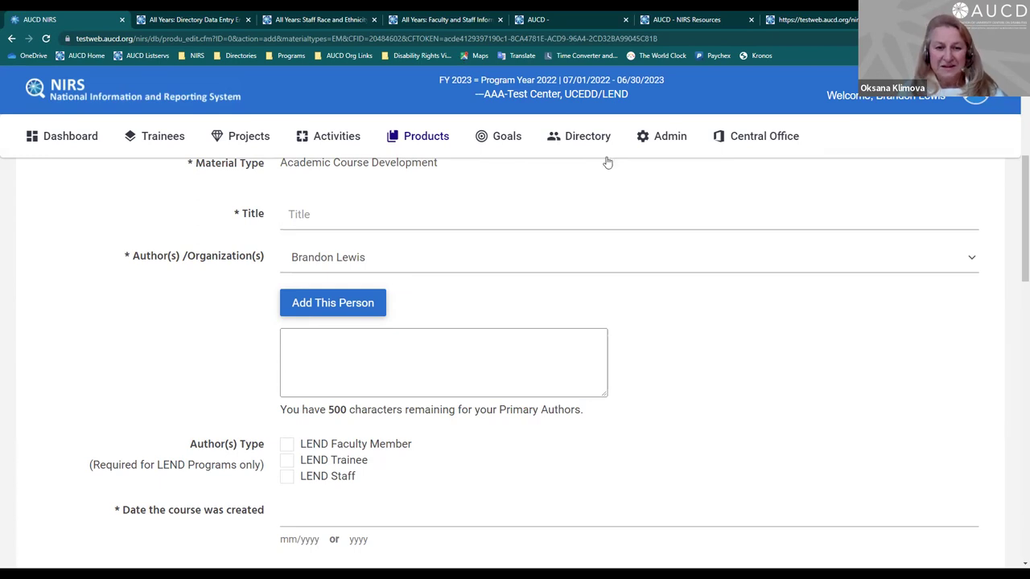
{"action": "left_click", "coordinate": [586, 143]}
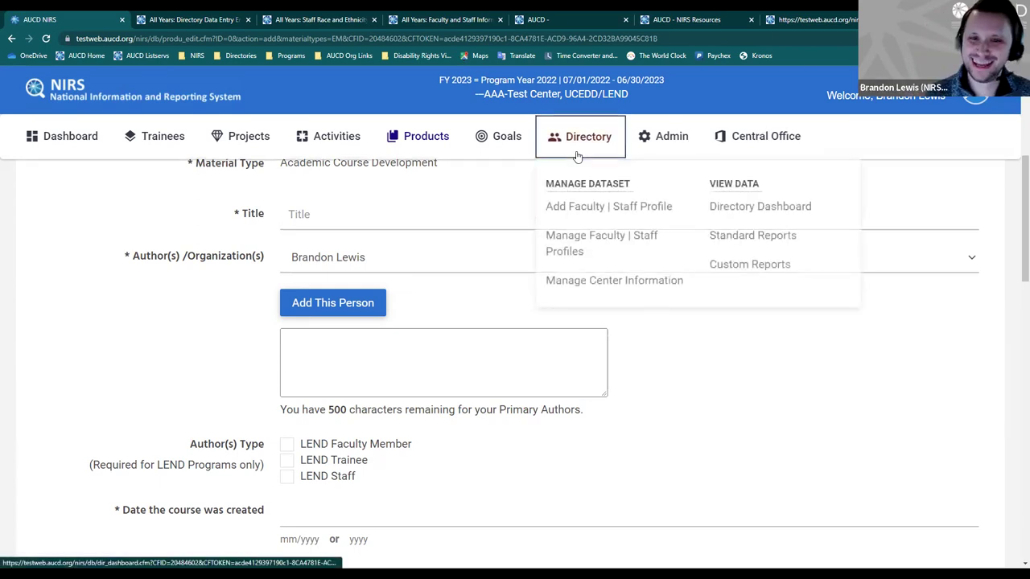
- Leave the product form and view the 31-entry Manage Faculty | Staff Profiles list
{"action": "left_click", "coordinate": [577, 243]}
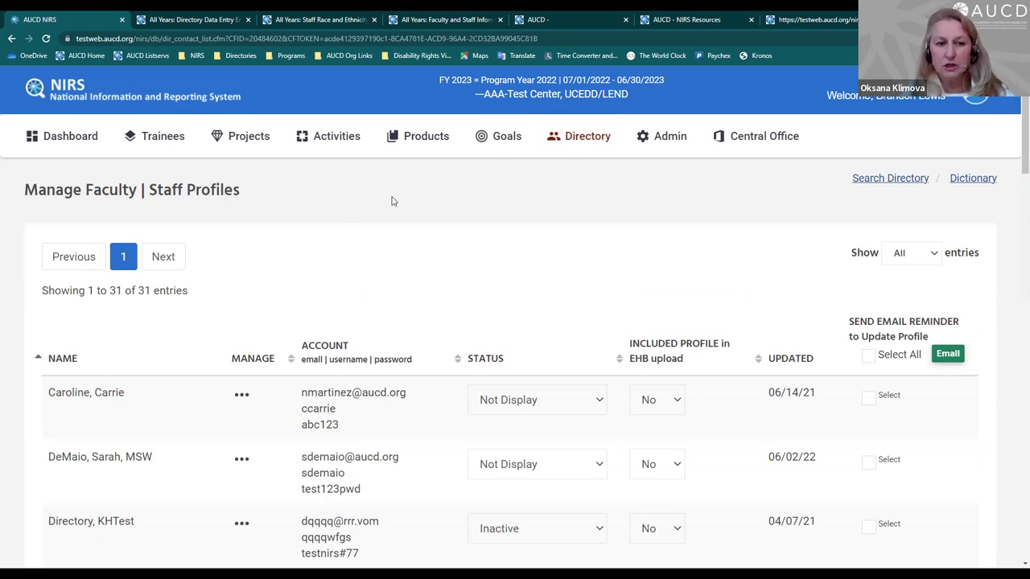
{"action": "left_click", "coordinate": [247, 137]}
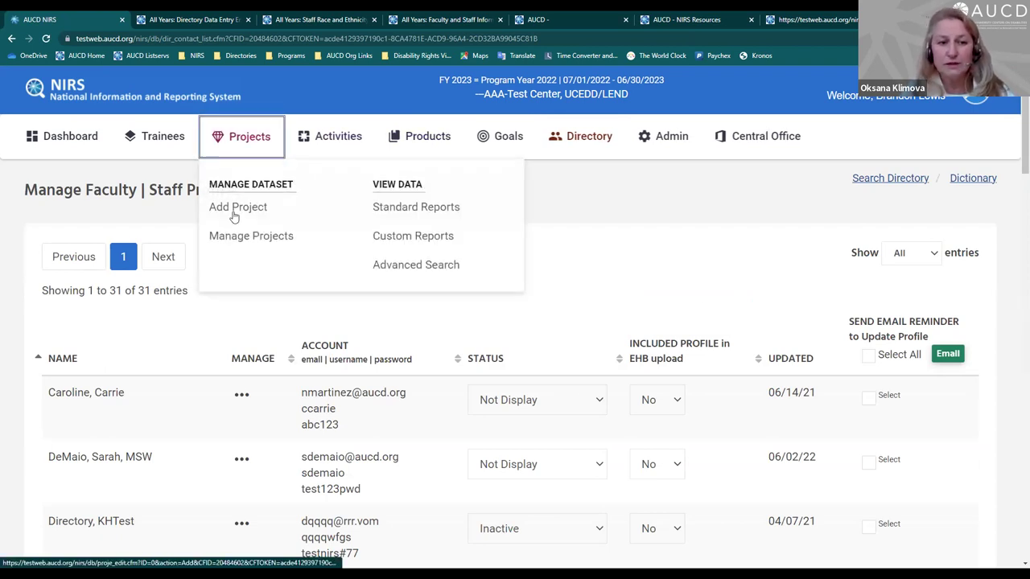
- Start a new Academic Course Development product form
{"action": "mouse_move", "coordinate": [412, 148]}
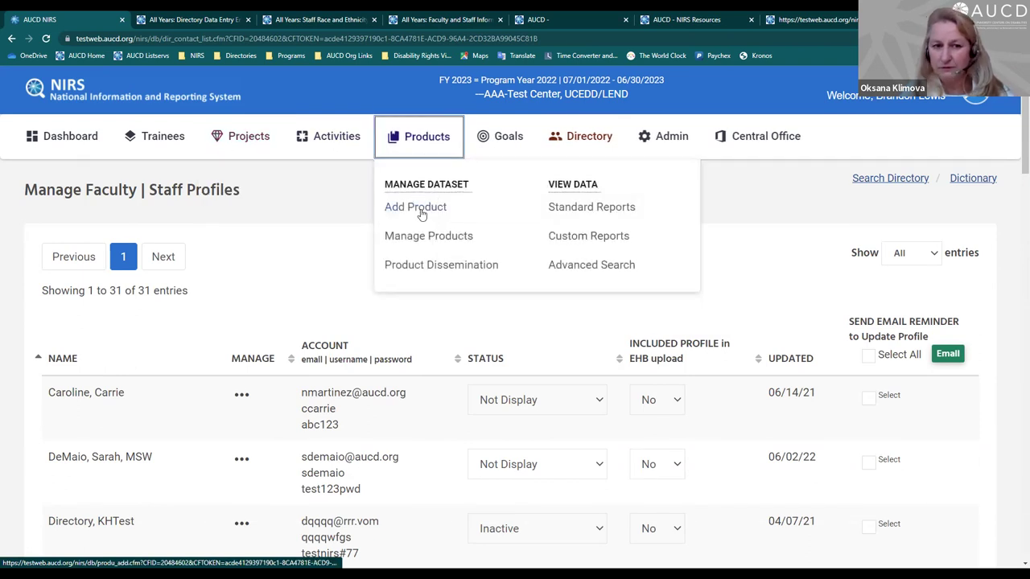
{"action": "left_click", "coordinate": [406, 207]}
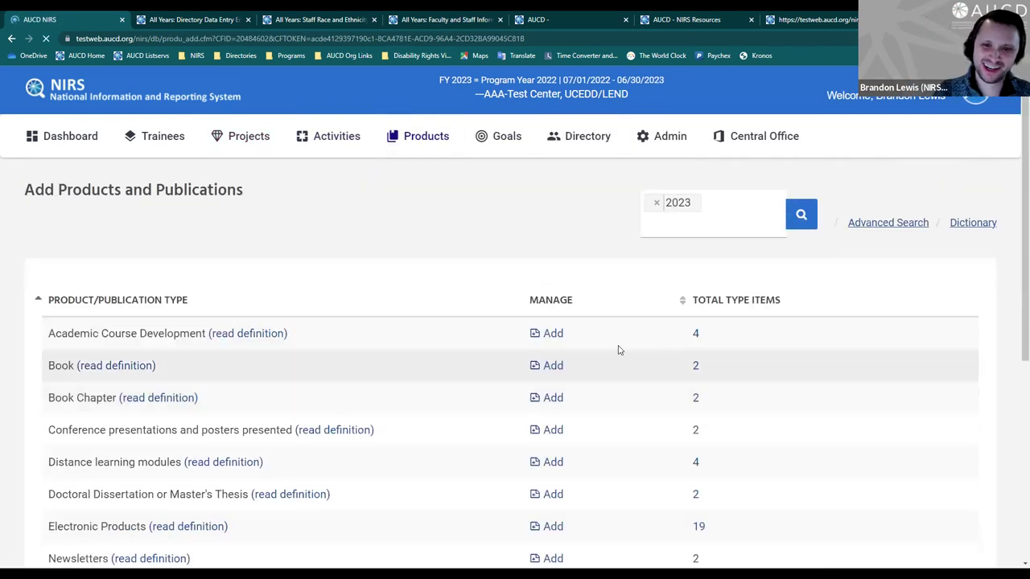
{"action": "left_click", "coordinate": [555, 339]}
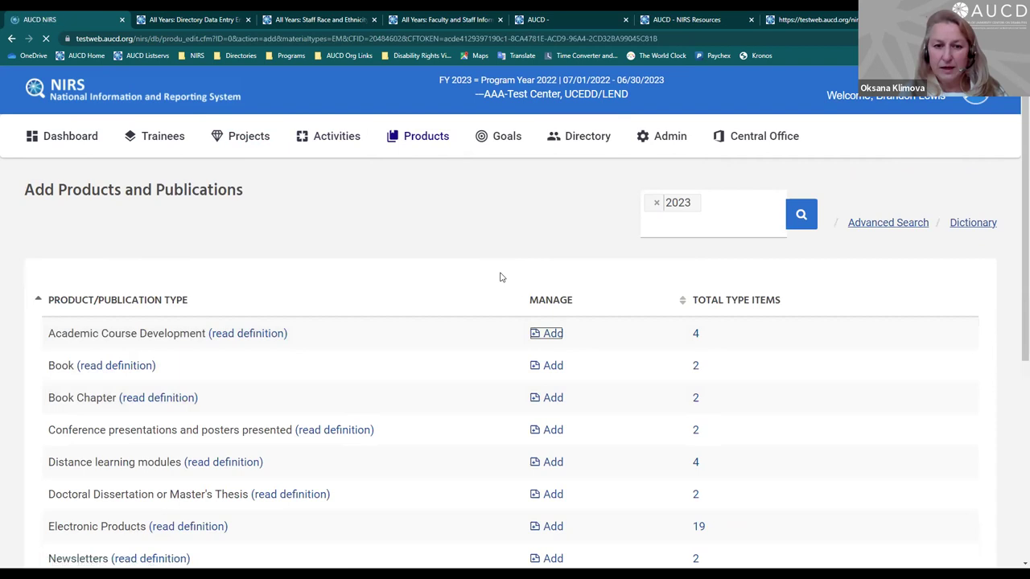
{"action": "scroll", "coordinate": [499, 277], "scroll_direction": "down", "scroll_amount": 15}
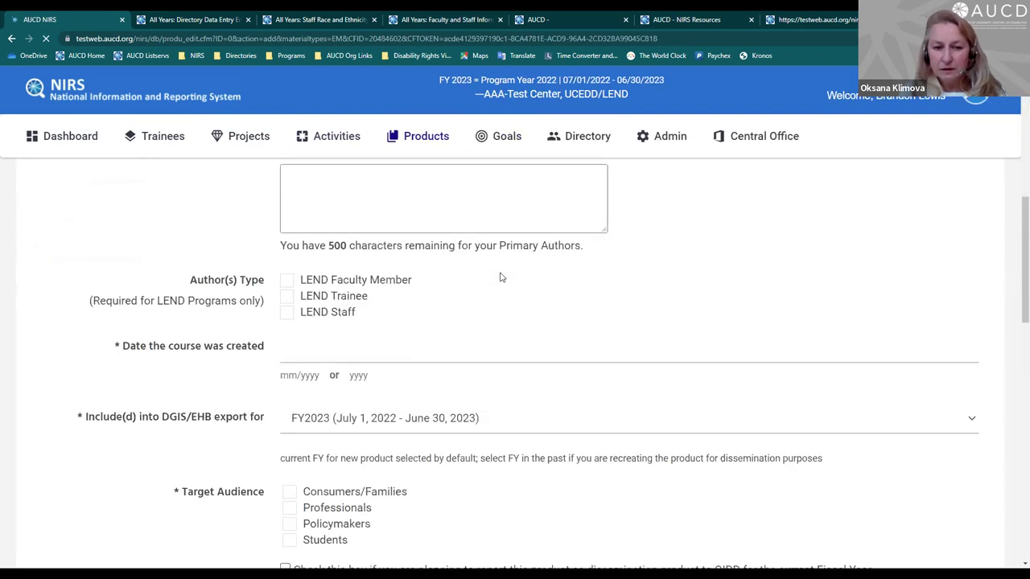
- Browse the ordering contact Name list and close it without choosing anyone
{"action": "left_click", "coordinate": [374, 344]}
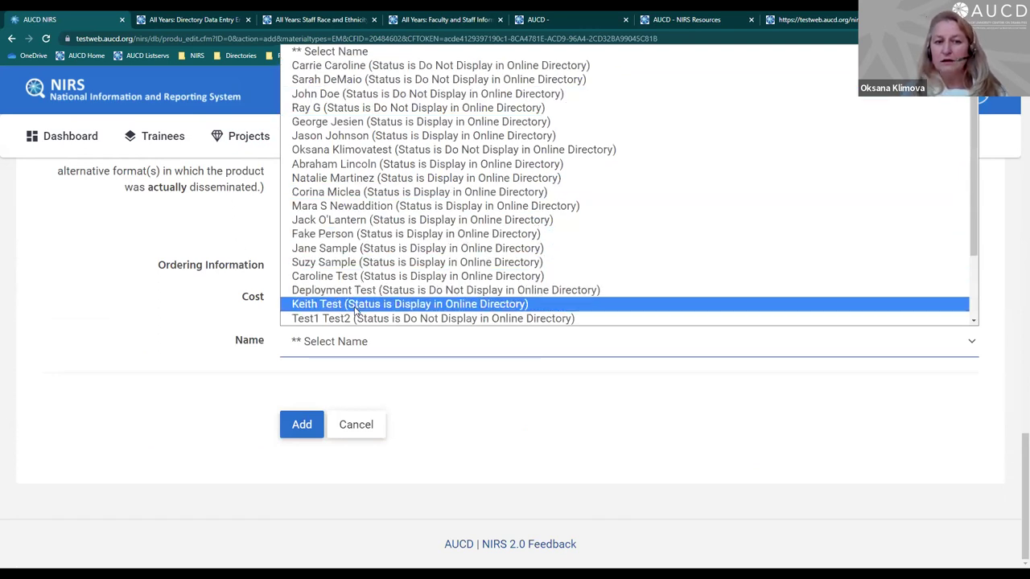
{"action": "scroll", "coordinate": [358, 121], "scroll_direction": "down", "scroll_amount": 2}
{"action": "scroll", "coordinate": [357, 121], "scroll_direction": "up", "scroll_amount": 2}
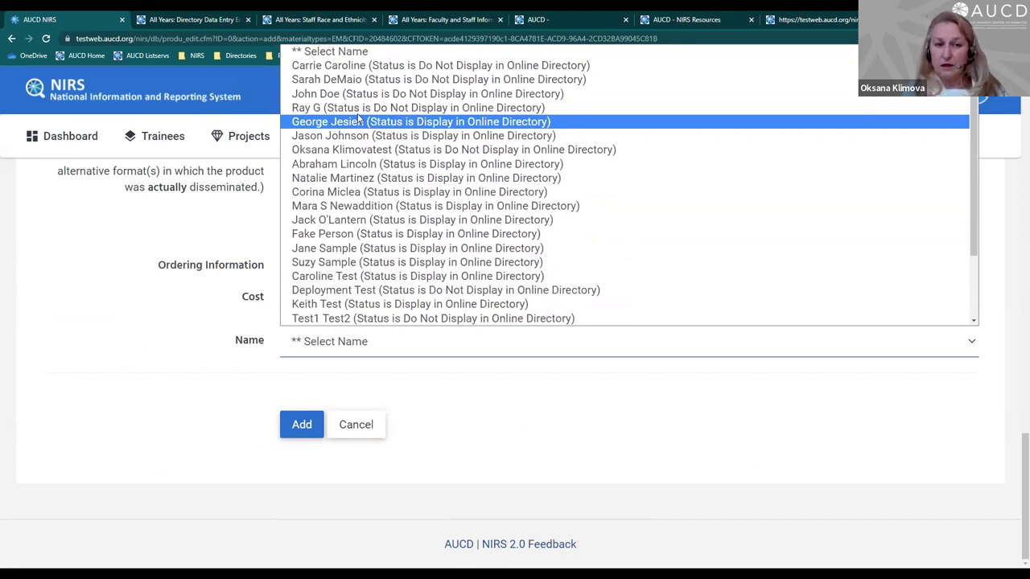
{"action": "scroll", "coordinate": [348, 304], "scroll_direction": "down", "scroll_amount": 2}
{"action": "scroll", "coordinate": [347, 304], "scroll_direction": "up", "scroll_amount": 2}
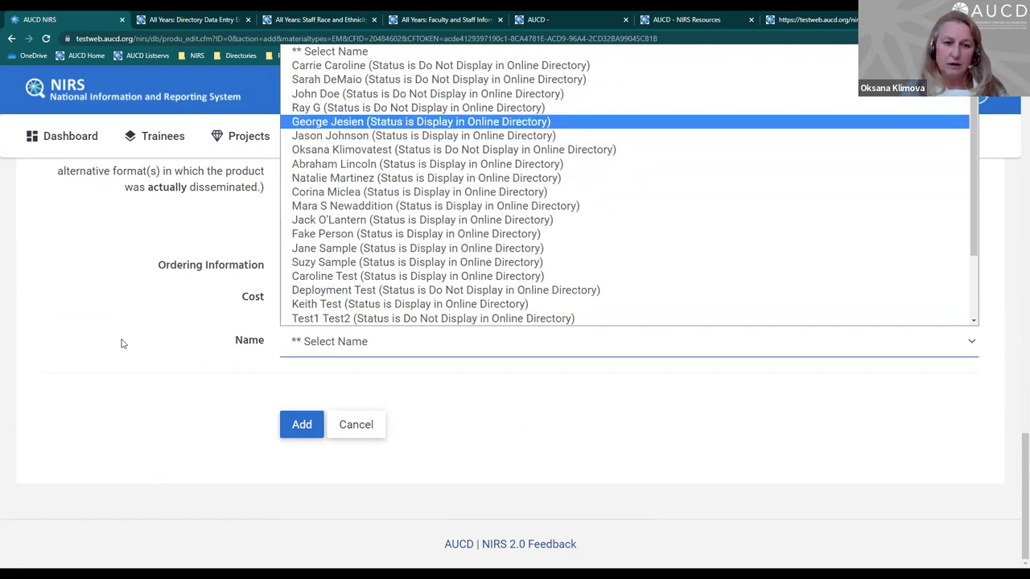
{"action": "left_click", "coordinate": [480, 352]}
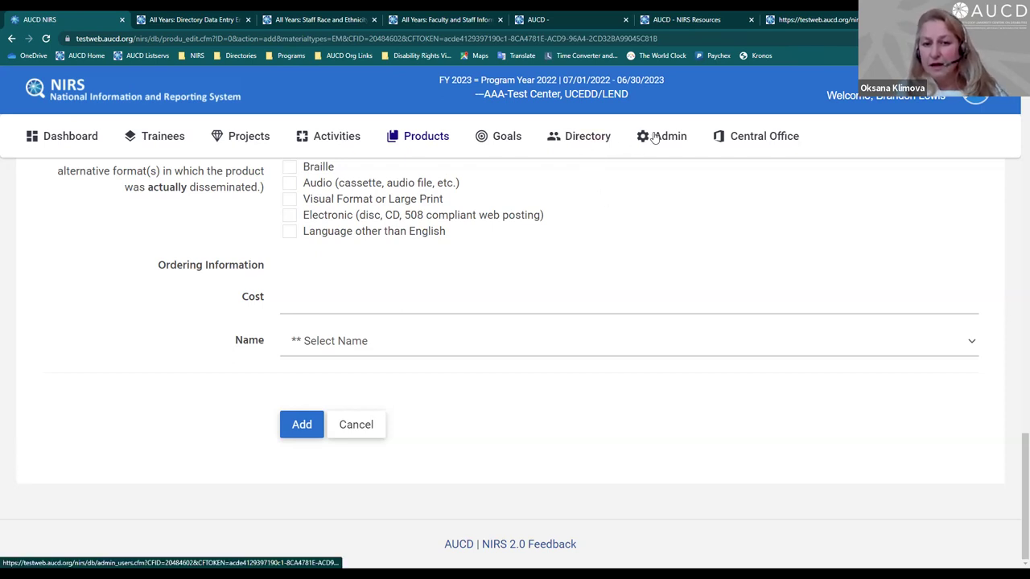
- Return to the top of the form and show the Admin menu options
{"action": "scroll", "coordinate": [555, 262], "scroll_direction": "up", "scroll_amount": 5}
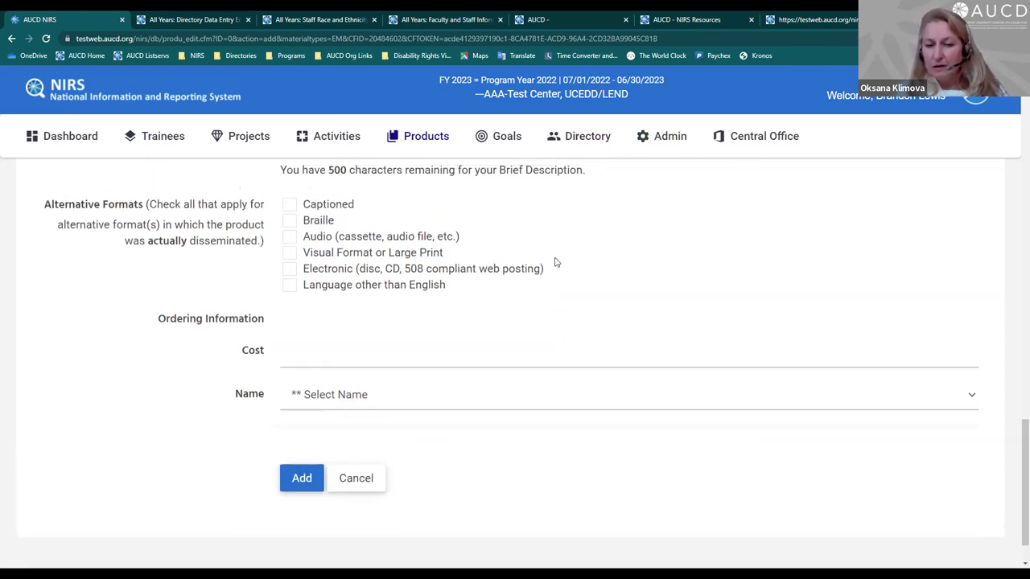
{"action": "scroll", "coordinate": [555, 262], "scroll_direction": "up", "scroll_amount": 5}
{"action": "left_click", "coordinate": [667, 136]}
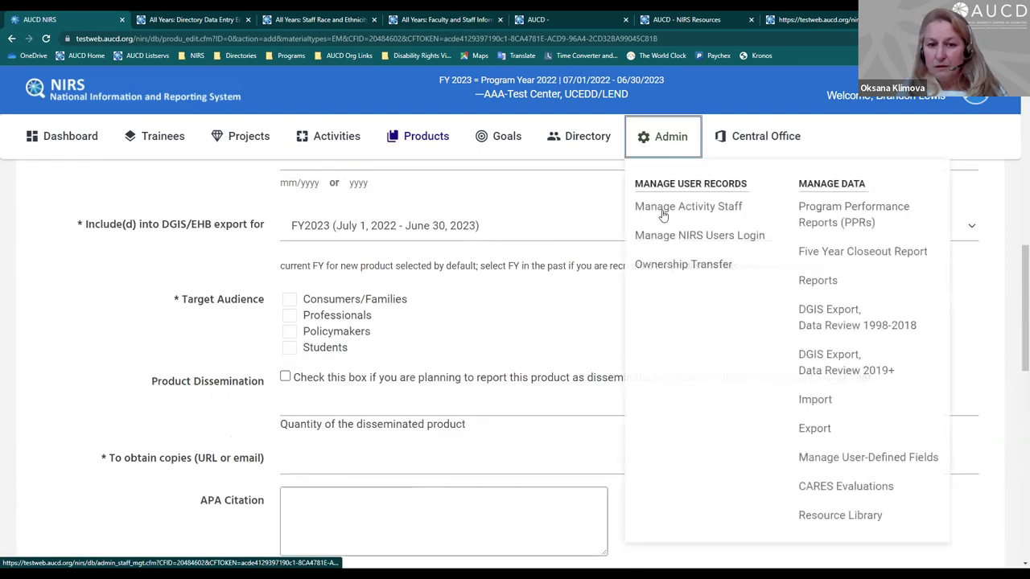
- Review the 29-entry Manage Activity Staff list, then start a new Academic Course Development product
{"action": "left_click", "coordinate": [663, 213]}
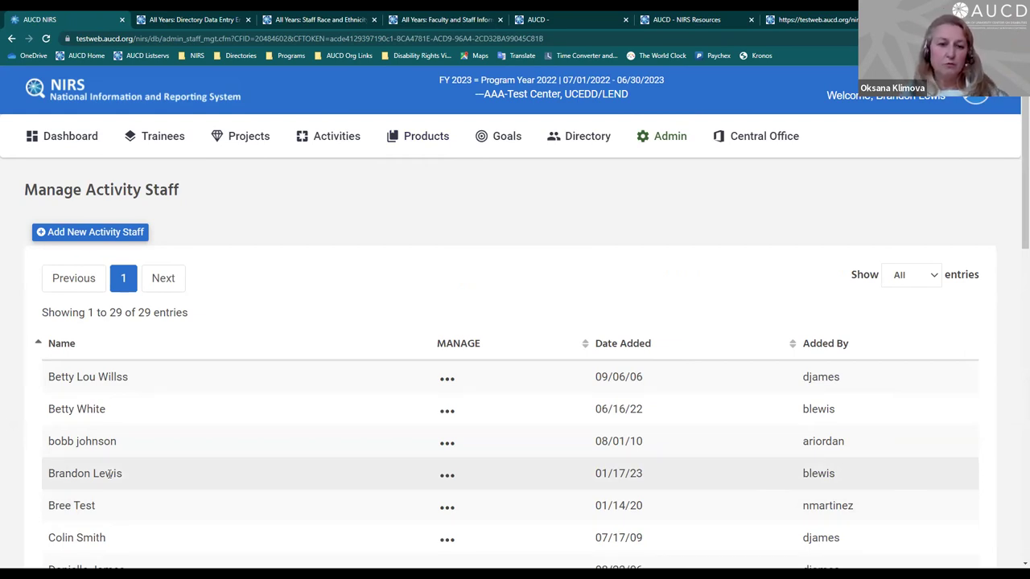
{"action": "left_click", "coordinate": [425, 130]}
{"action": "left_click", "coordinate": [429, 213]}
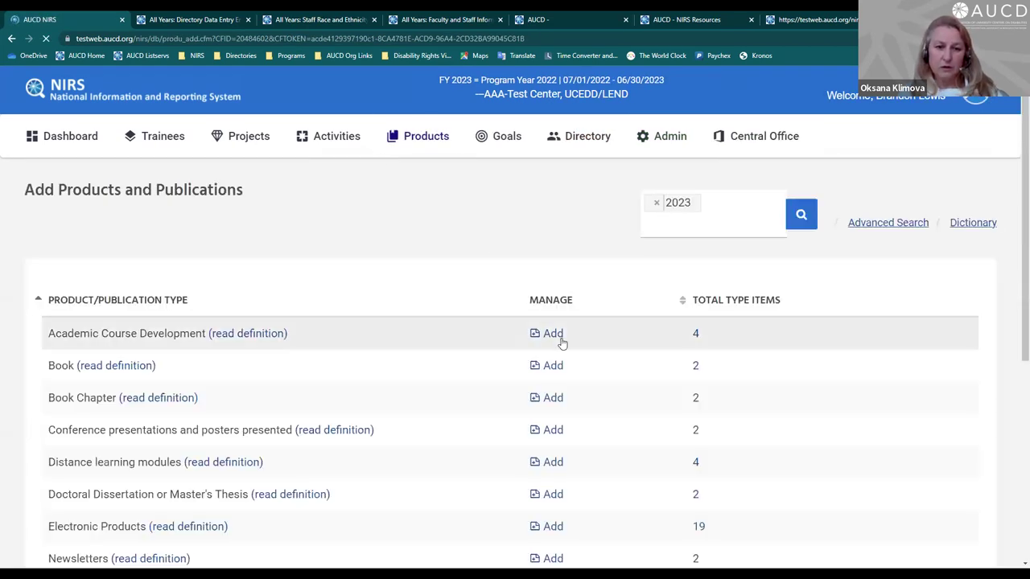
{"action": "left_click", "coordinate": [554, 334]}
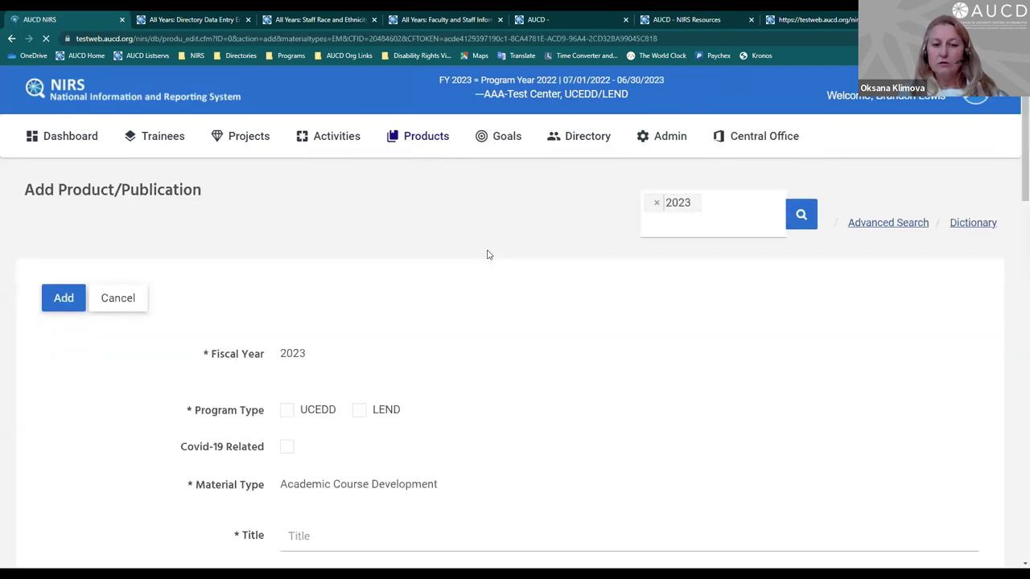
- Add the signed-in user as the product's primary author
{"action": "scroll", "coordinate": [487, 255], "scroll_direction": "down", "scroll_amount": 3}
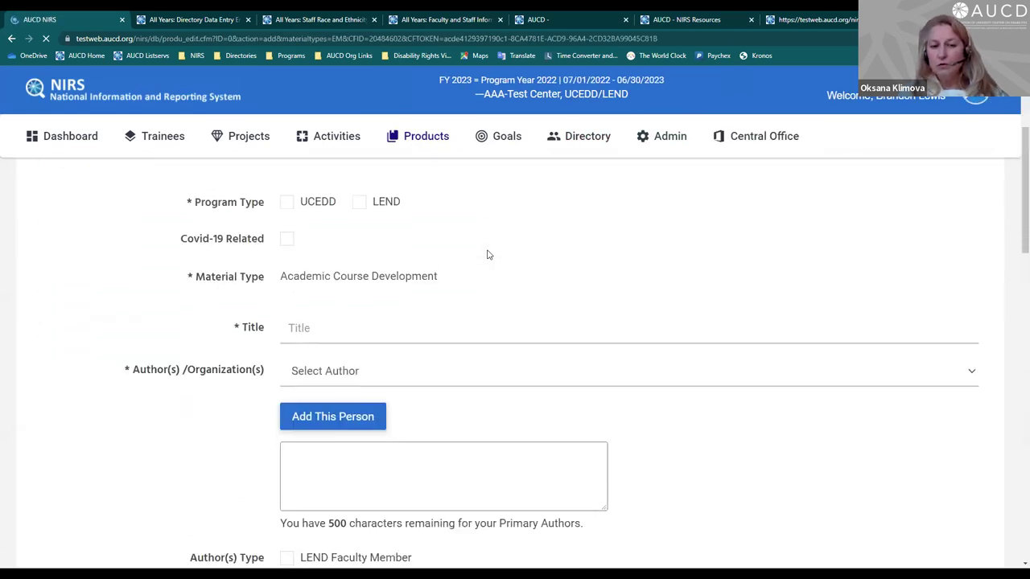
{"action": "left_click", "coordinate": [350, 374]}
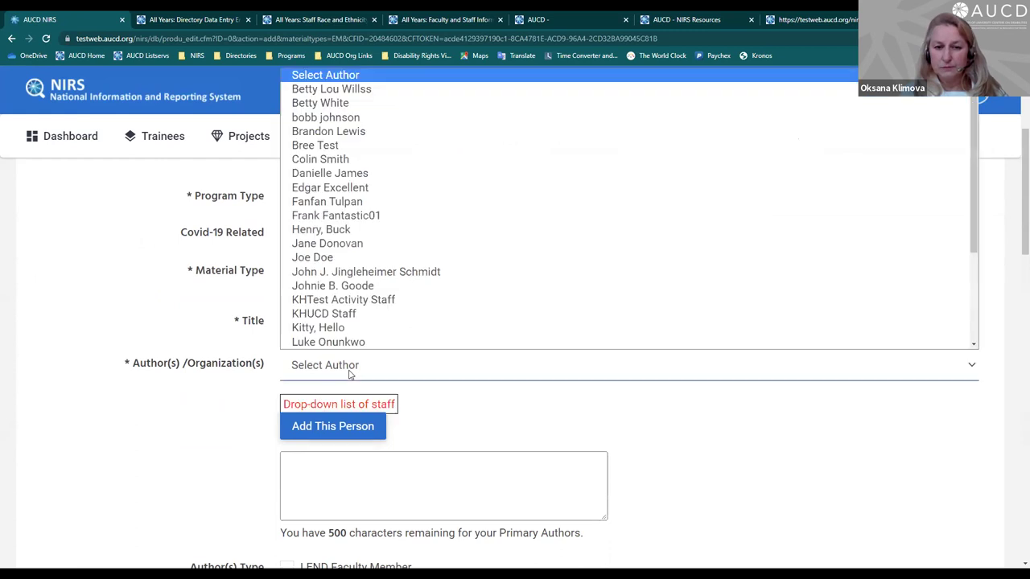
{"action": "scroll", "coordinate": [389, 104], "scroll_direction": "down", "scroll_amount": 3}
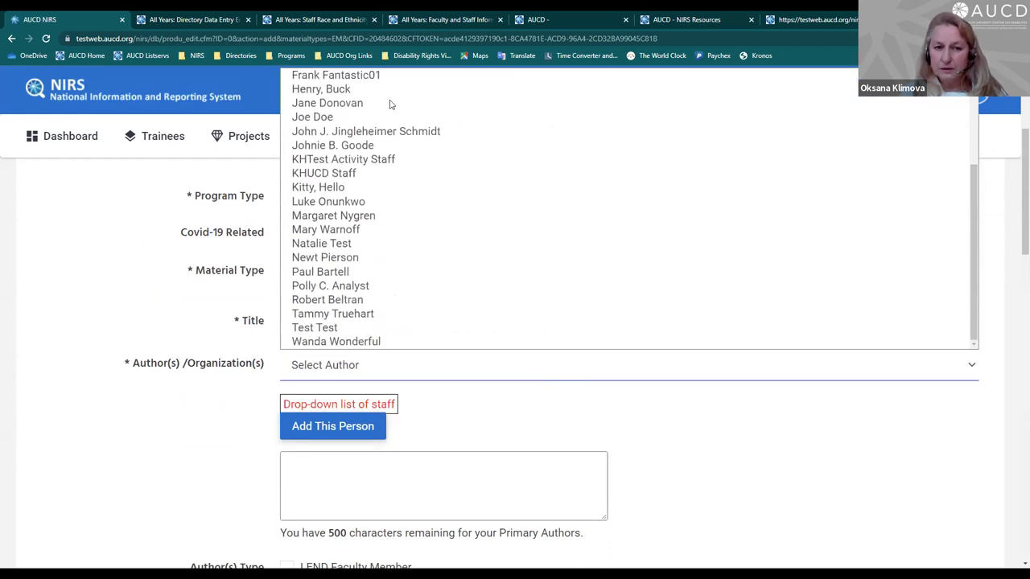
{"action": "scroll", "coordinate": [389, 104], "scroll_direction": "up", "scroll_amount": 3}
{"action": "scroll", "coordinate": [363, 314], "scroll_direction": "down", "scroll_amount": 2}
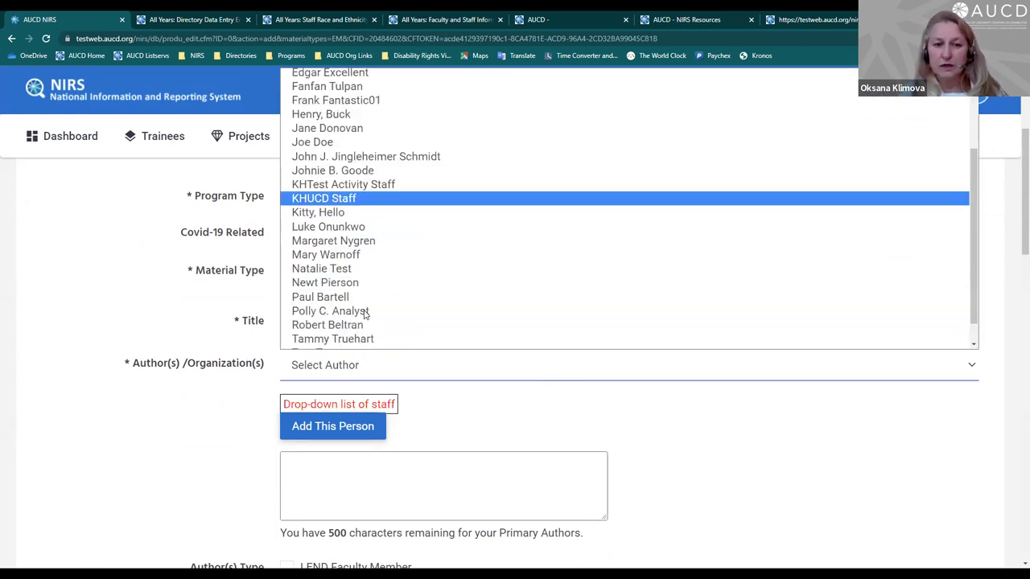
{"action": "scroll", "coordinate": [364, 314], "scroll_direction": "up", "scroll_amount": 4}
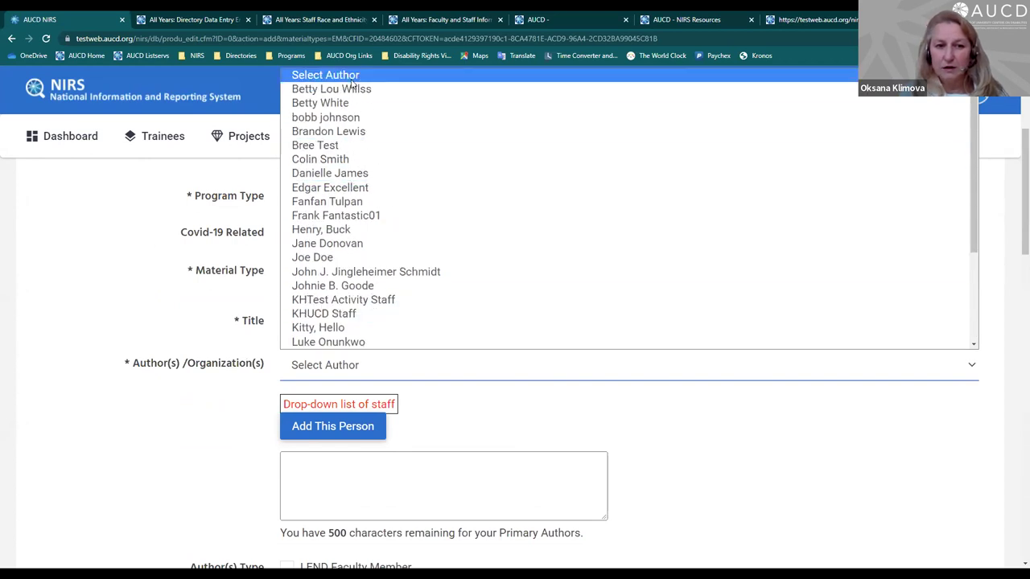
{"action": "scroll", "coordinate": [354, 274], "scroll_direction": "down", "scroll_amount": 3}
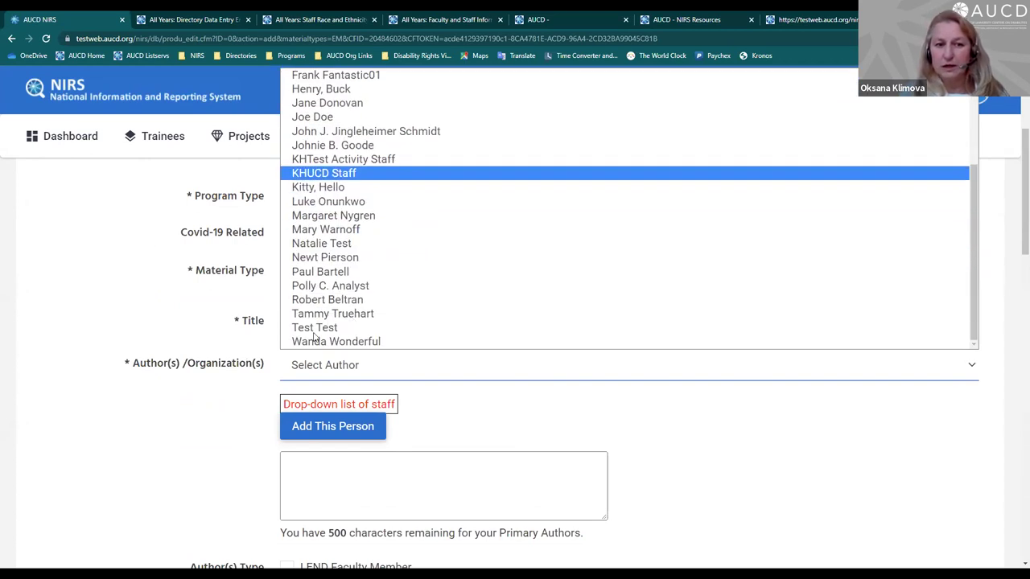
{"action": "scroll", "coordinate": [318, 322], "scroll_direction": "up", "scroll_amount": 3}
{"action": "left_click", "coordinate": [322, 133]}
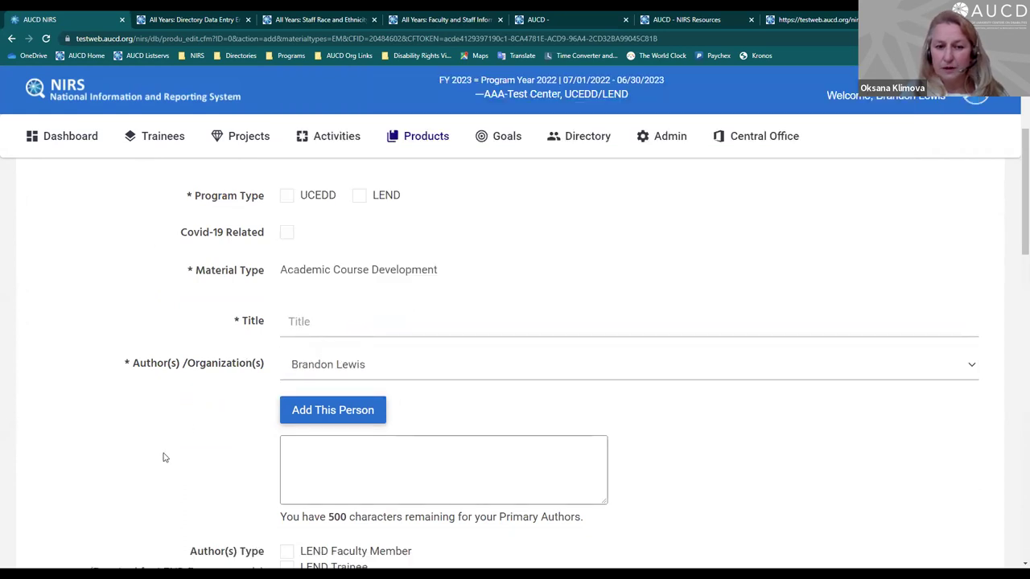
{"action": "left_click", "coordinate": [341, 411]}
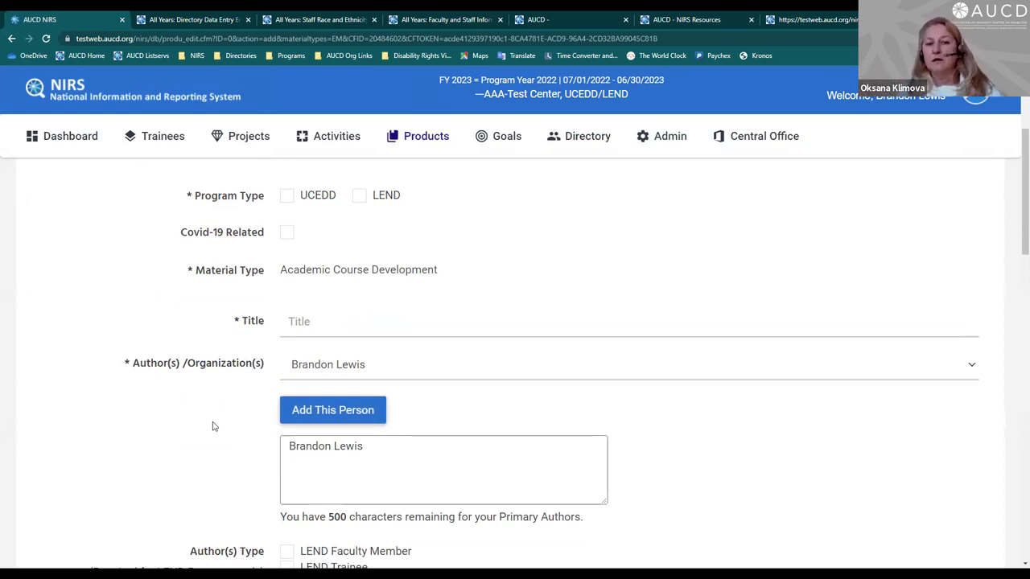
- Choose the first listed staff member as the ordering contact Name
{"action": "scroll", "coordinate": [213, 426], "scroll_direction": "down", "scroll_amount": 1}
{"action": "scroll", "coordinate": [213, 426], "scroll_direction": "down", "scroll_amount": 1}
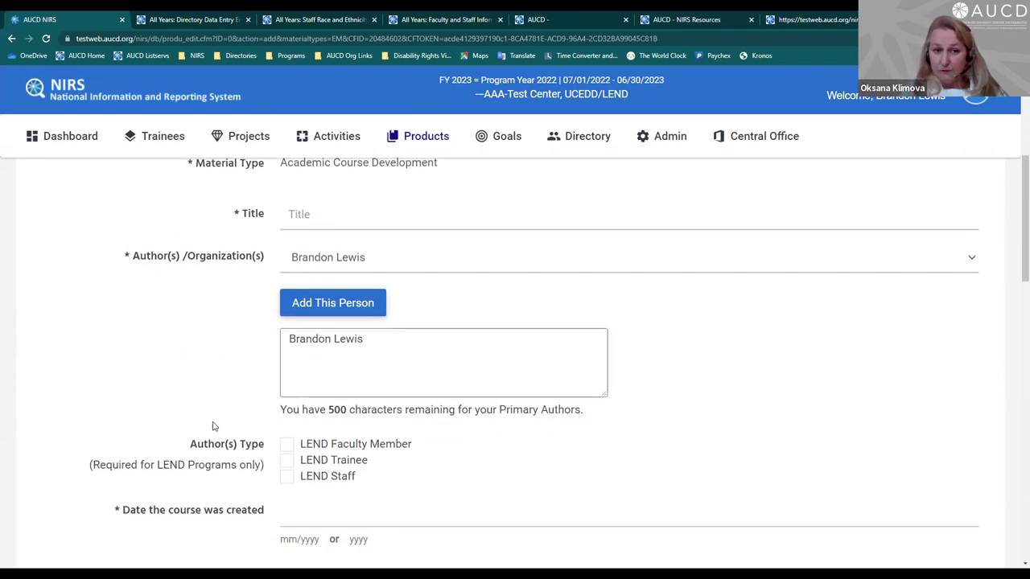
{"action": "scroll", "coordinate": [213, 427], "scroll_direction": "down", "scroll_amount": 10}
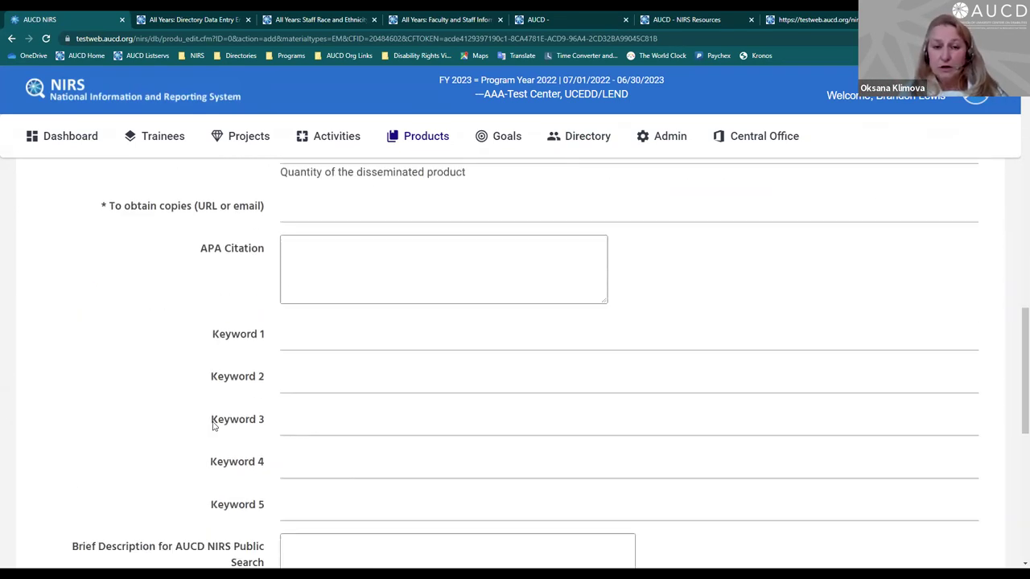
{"action": "scroll", "coordinate": [213, 426], "scroll_direction": "down", "scroll_amount": 9}
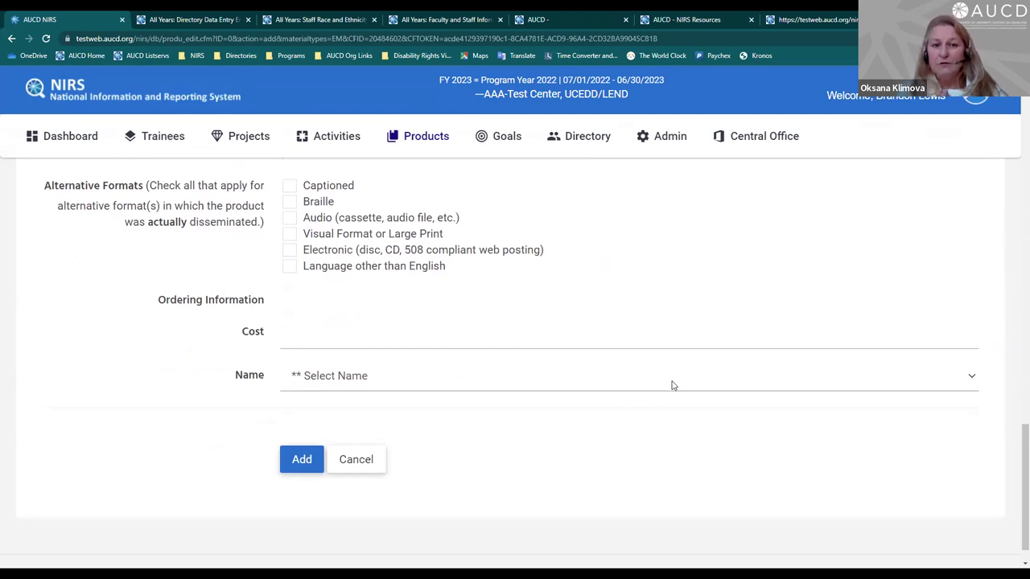
{"action": "left_click", "coordinate": [661, 383]}
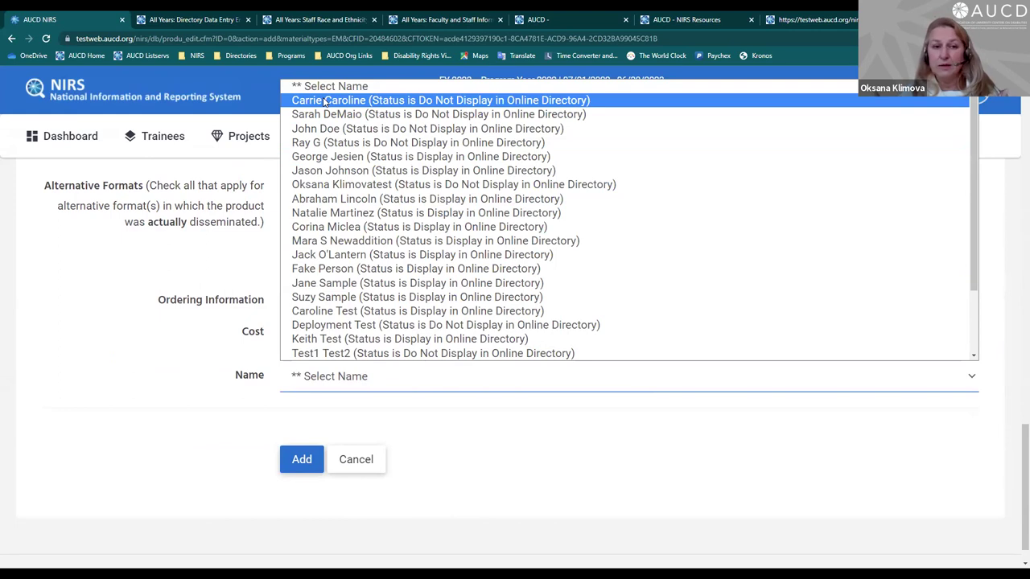
{"action": "left_click", "coordinate": [325, 101]}
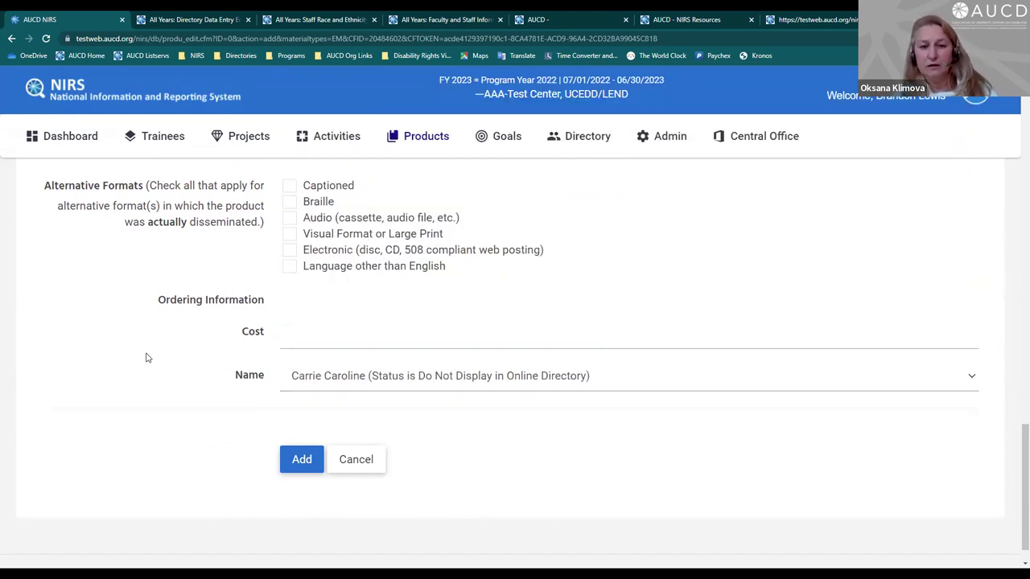
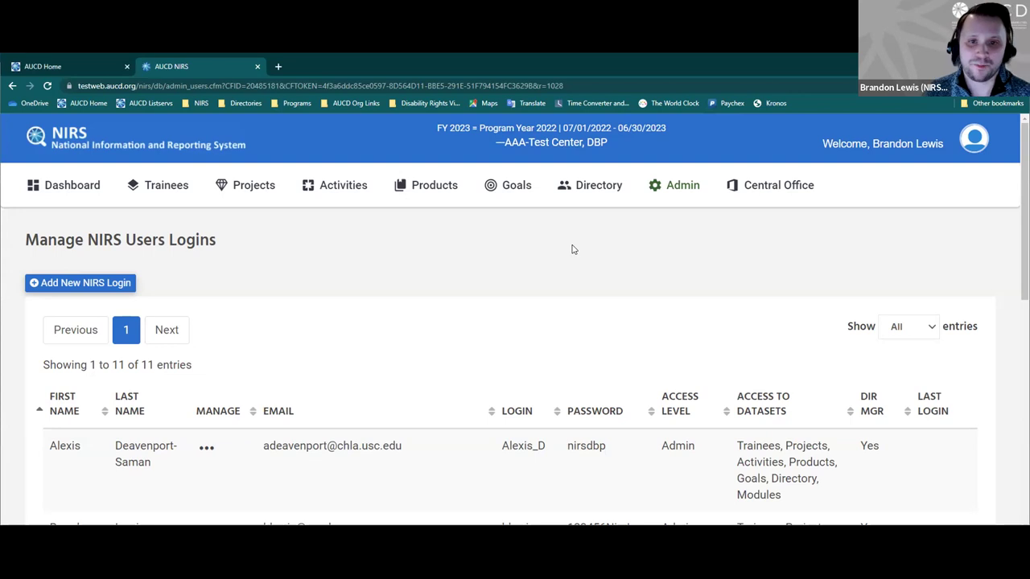
- Switch the dashboard to the AAA-Test Center, UCEDD/LEND center
{"action": "left_click", "coordinate": [74, 191]}
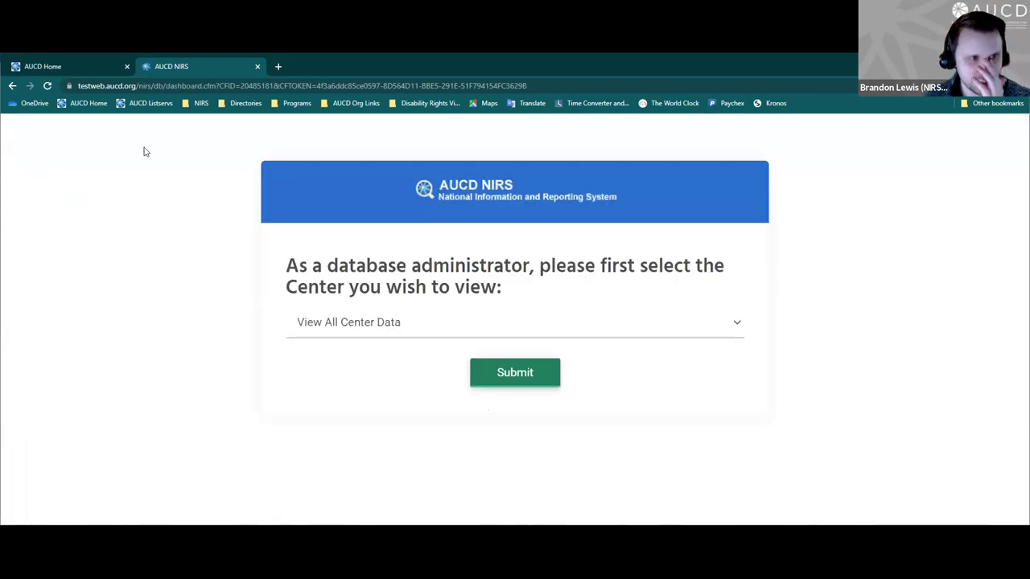
{"action": "left_click", "coordinate": [137, 87]}
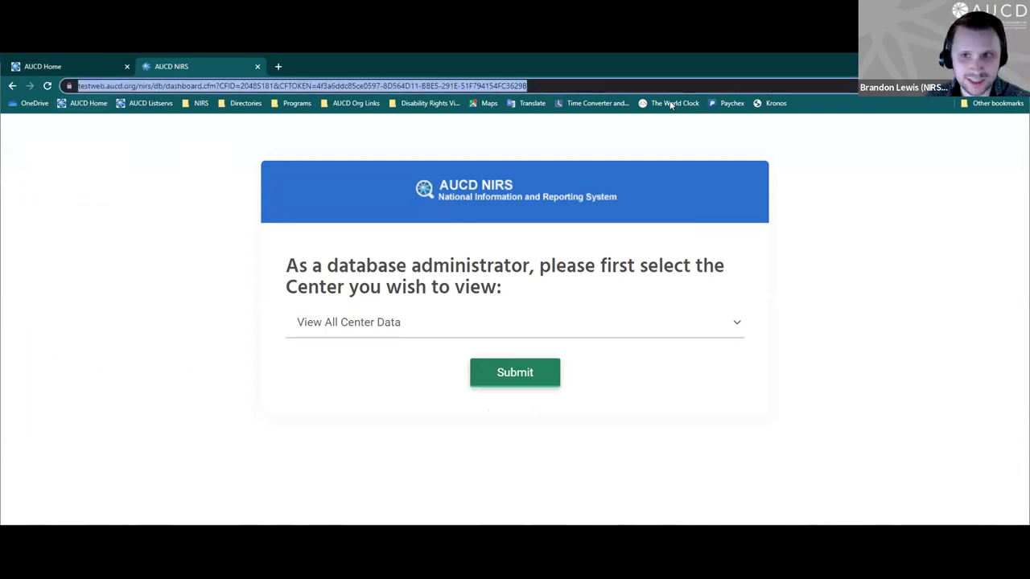
{"action": "left_click", "coordinate": [431, 321]}
{"action": "key", "text": "Down"}
{"action": "key", "text": "Down"}
{"action": "key", "text": "Down"}
{"action": "key", "text": "Return"}
{"action": "left_click", "coordinate": [512, 366]}
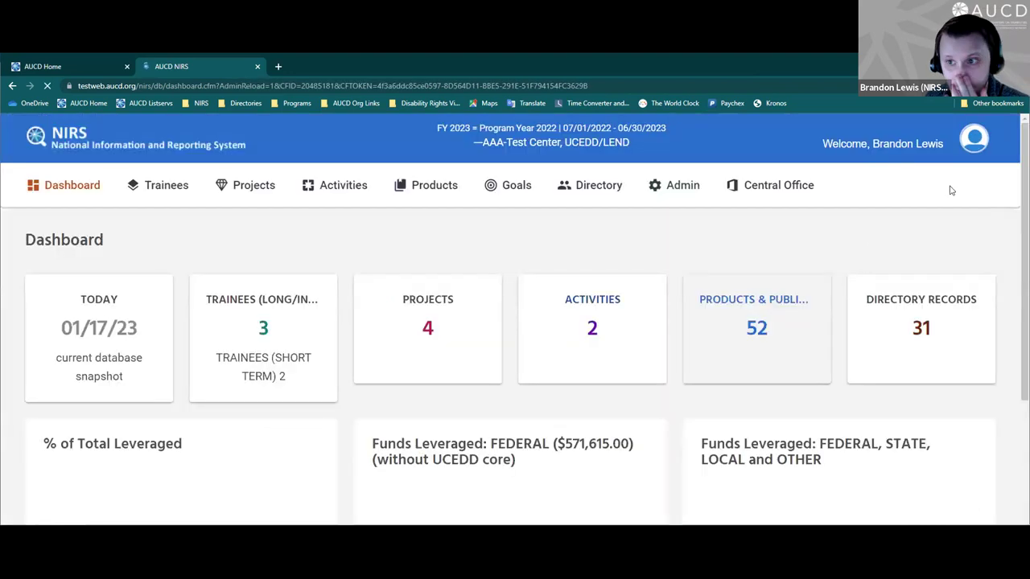
- Log out of NIRS from the account menu
{"action": "left_click", "coordinate": [925, 146]}
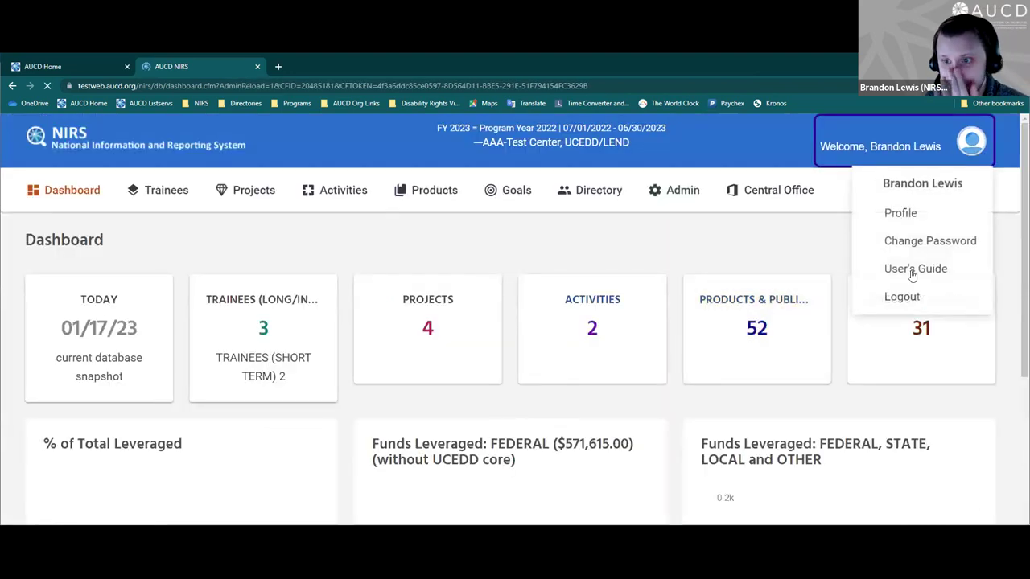
{"action": "left_click", "coordinate": [901, 297]}
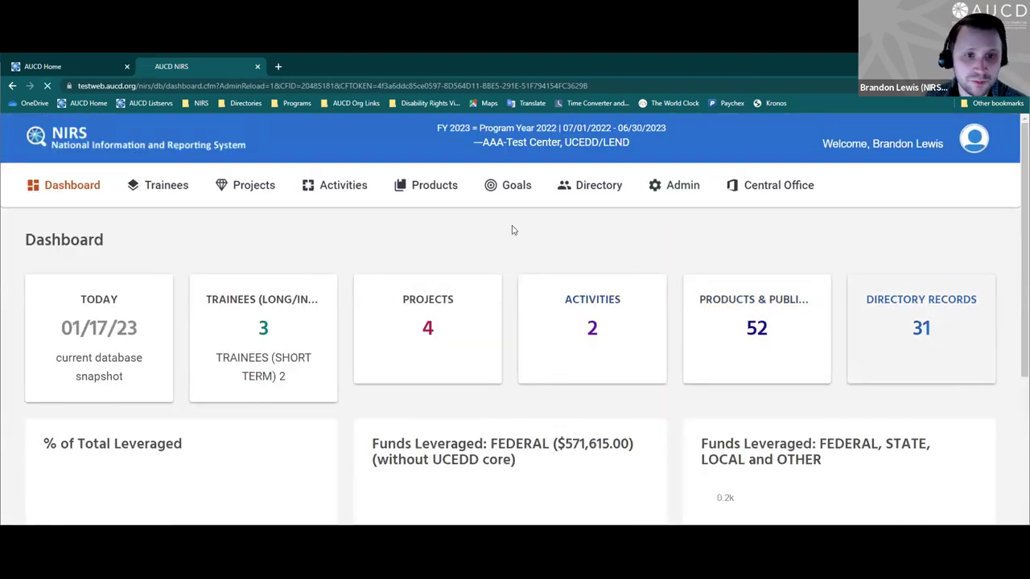
{"action": "scroll", "coordinate": [333, 212], "scroll_direction": "down", "scroll_amount": 2}
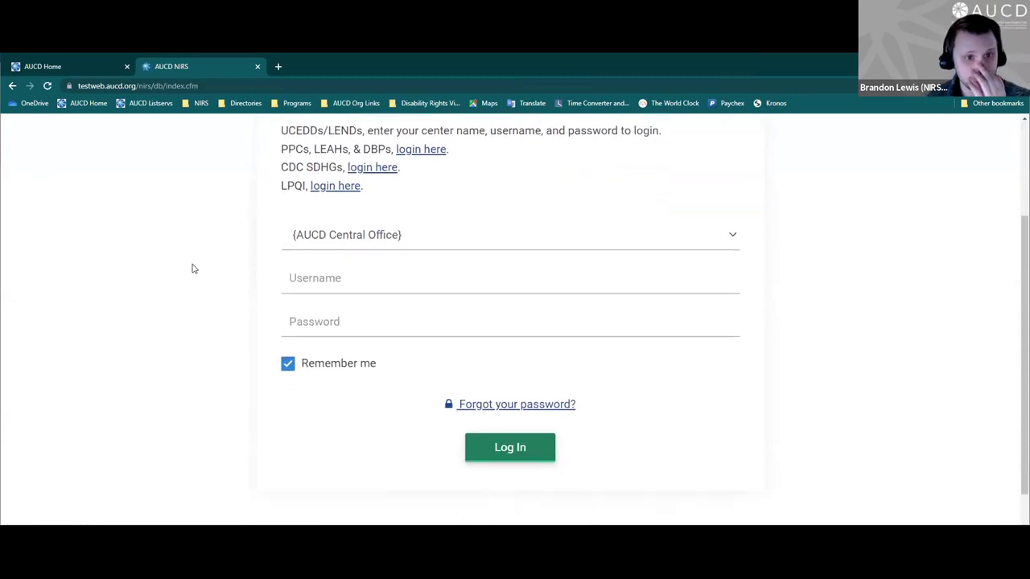
{"action": "scroll", "coordinate": [194, 269], "scroll_direction": "up", "scroll_amount": 2}
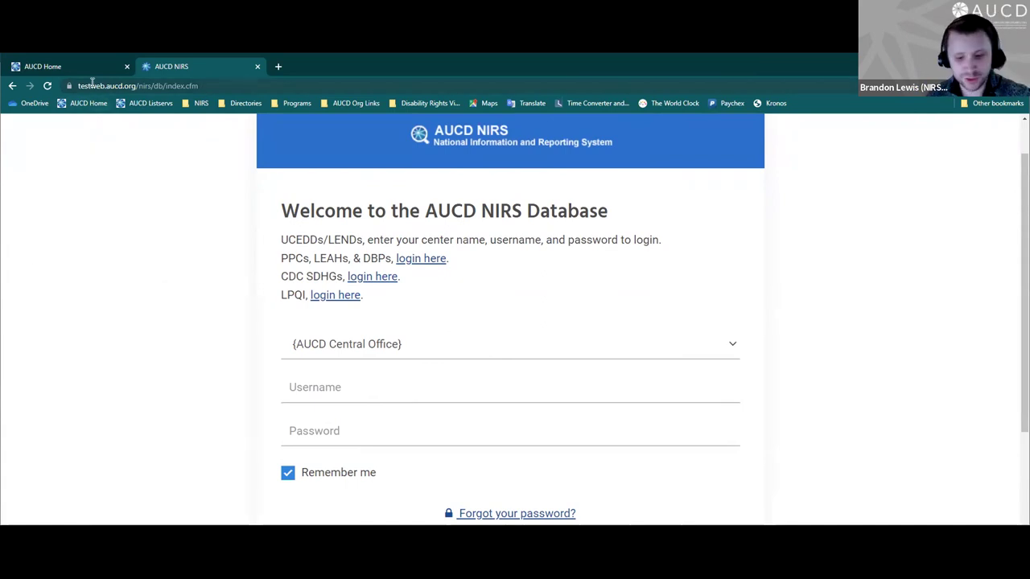
{"action": "key", "text": "ctrl+plus"}
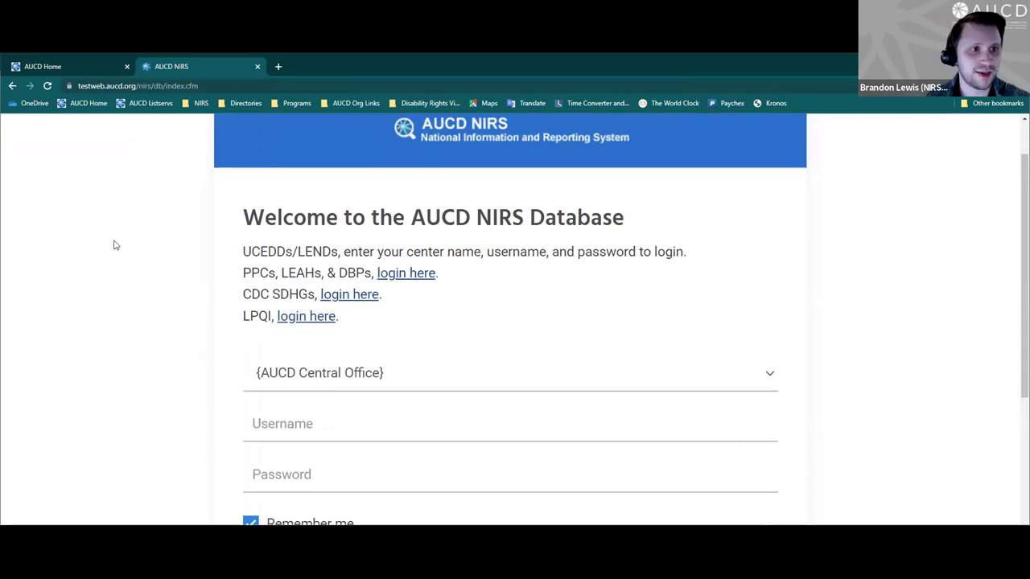
{"action": "left_click", "coordinate": [125, 87]}
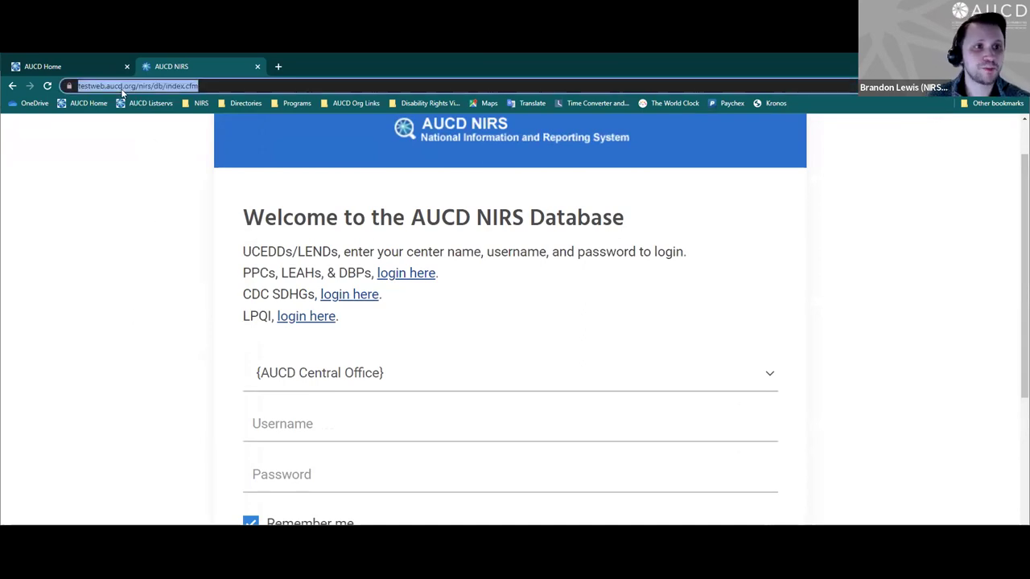
{"action": "left_click", "coordinate": [102, 85]}
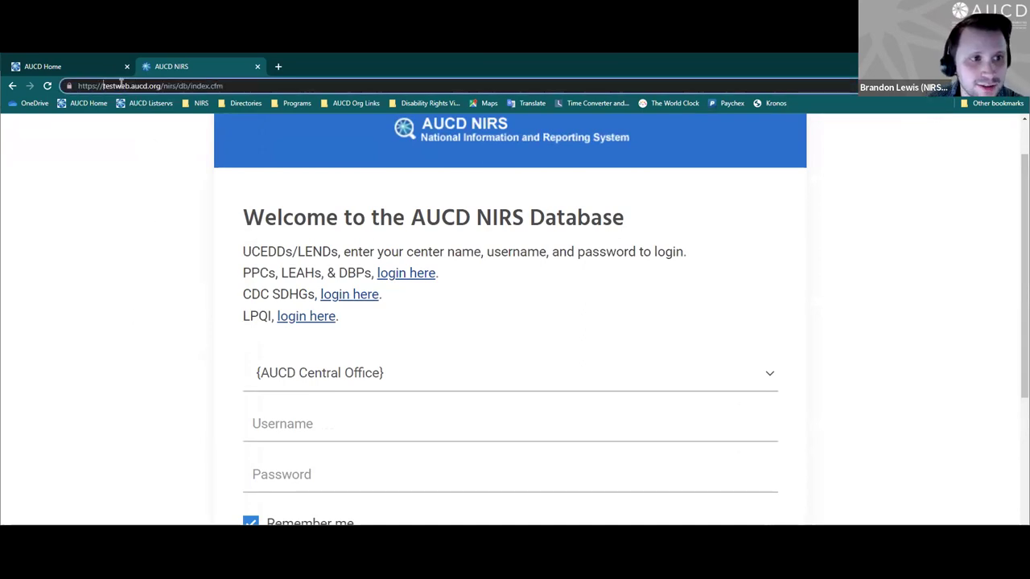
{"action": "left_click_drag", "start_coordinate": [101, 85], "coordinate": [161, 89]}
{"action": "left_click", "coordinate": [129, 87]}
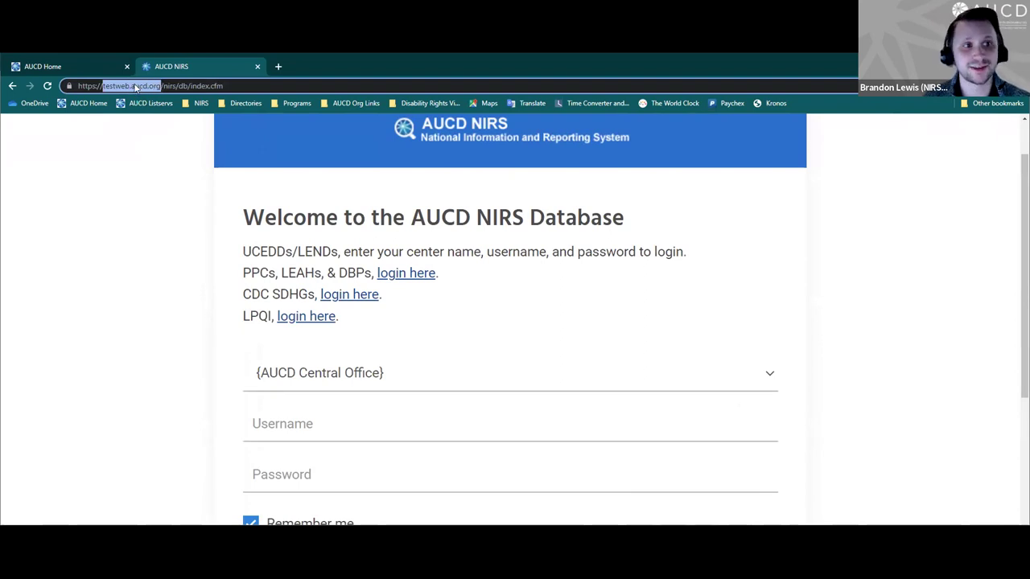
{"action": "left_click", "coordinate": [137, 86]}
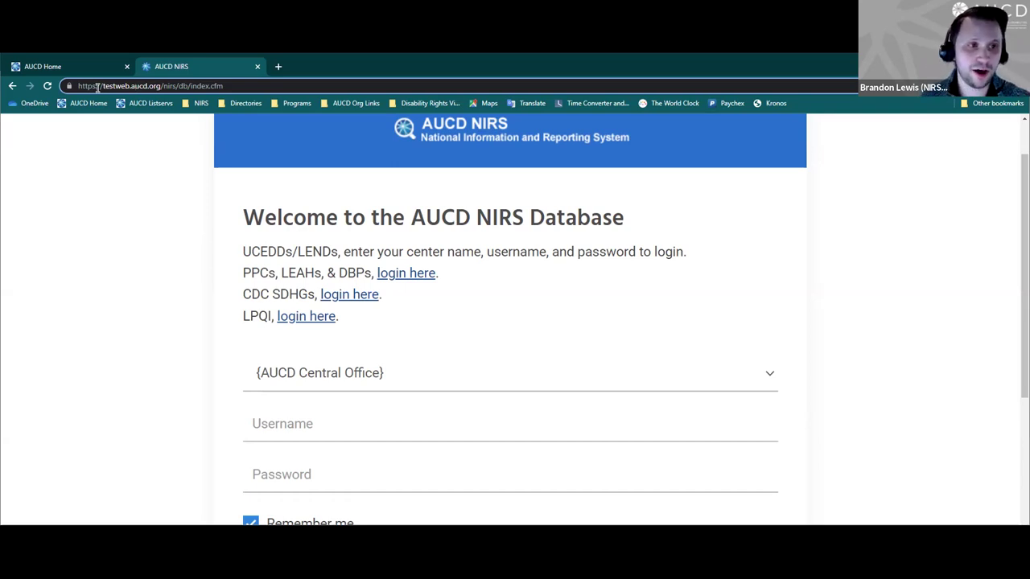
{"action": "left_click", "coordinate": [103, 322]}
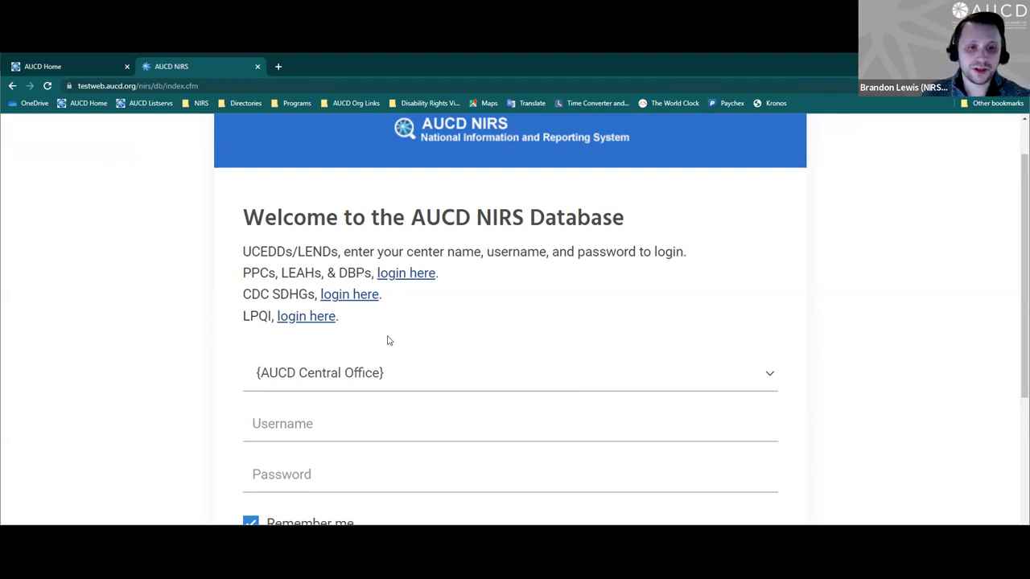
{"action": "scroll", "coordinate": [435, 250], "scroll_direction": "down", "scroll_amount": 1}
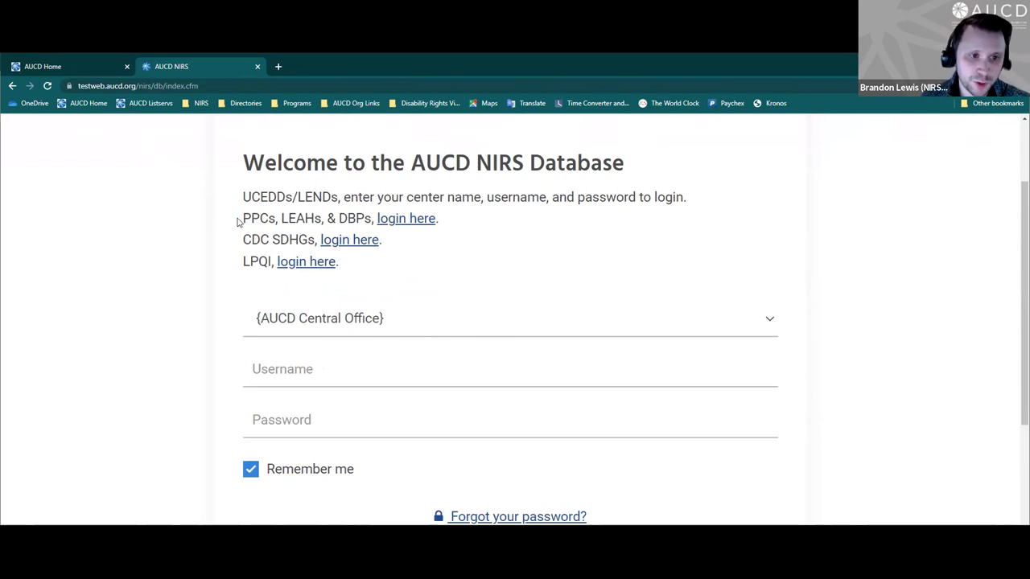
- Open the PPC/LEAH/DBP login form and select AAA-Test Center, LEAH as the center
{"action": "left_click", "coordinate": [411, 219]}
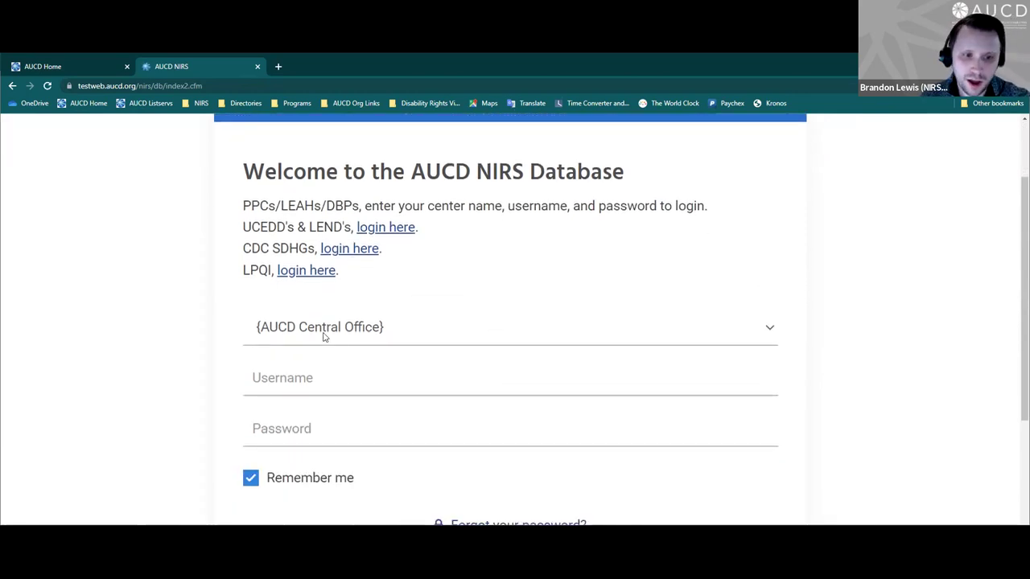
{"action": "left_click", "coordinate": [324, 337]}
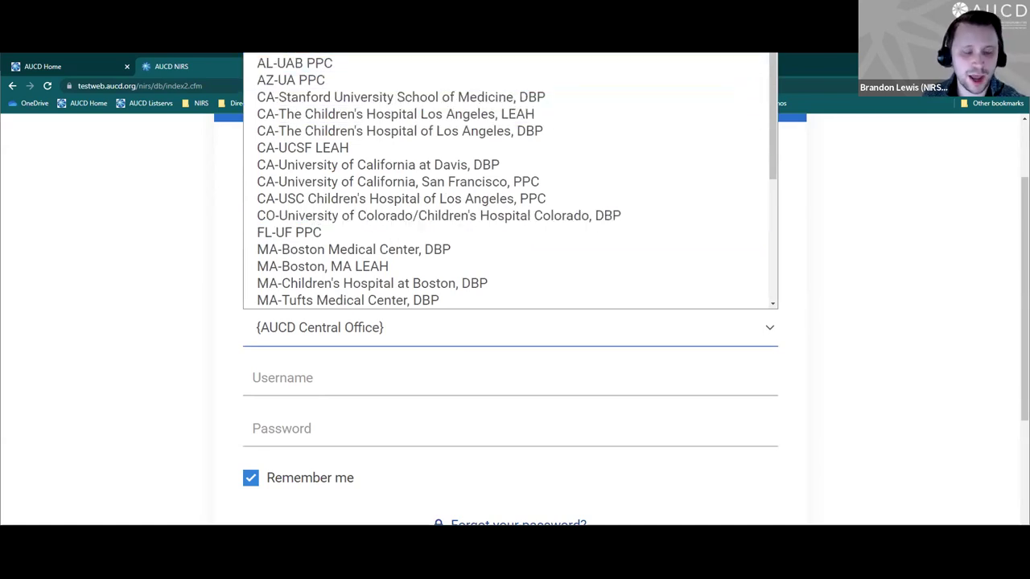
{"action": "key", "text": "Home"}
{"action": "key", "text": "Return"}
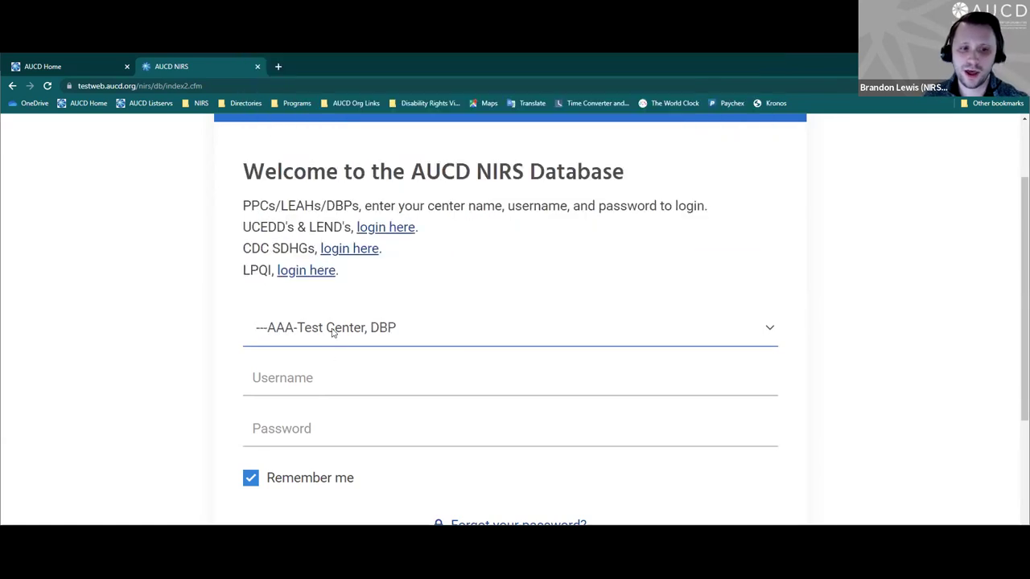
{"action": "key", "text": "alt+Down"}
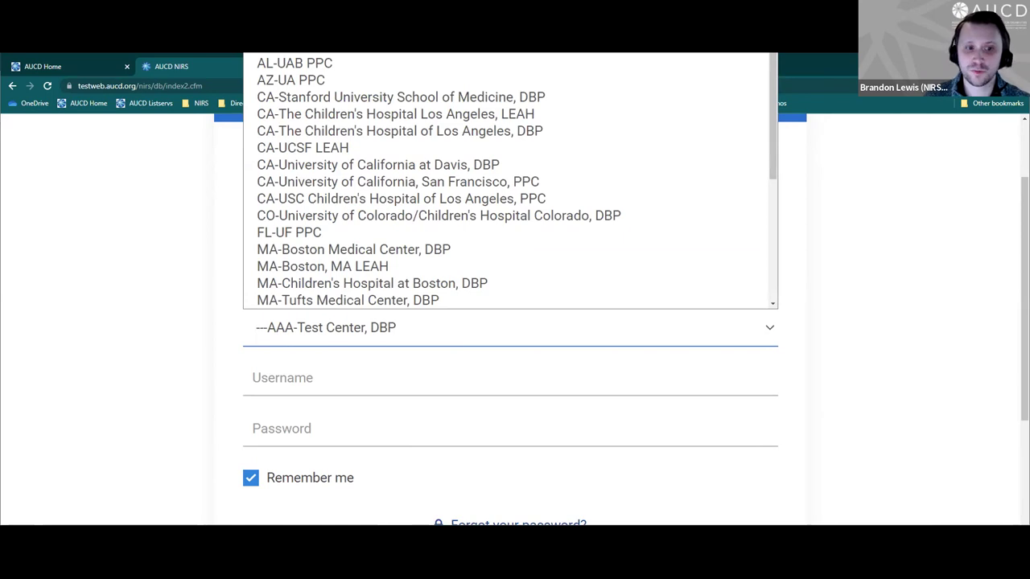
{"action": "key", "text": "Down"}
{"action": "key", "text": "Return"}
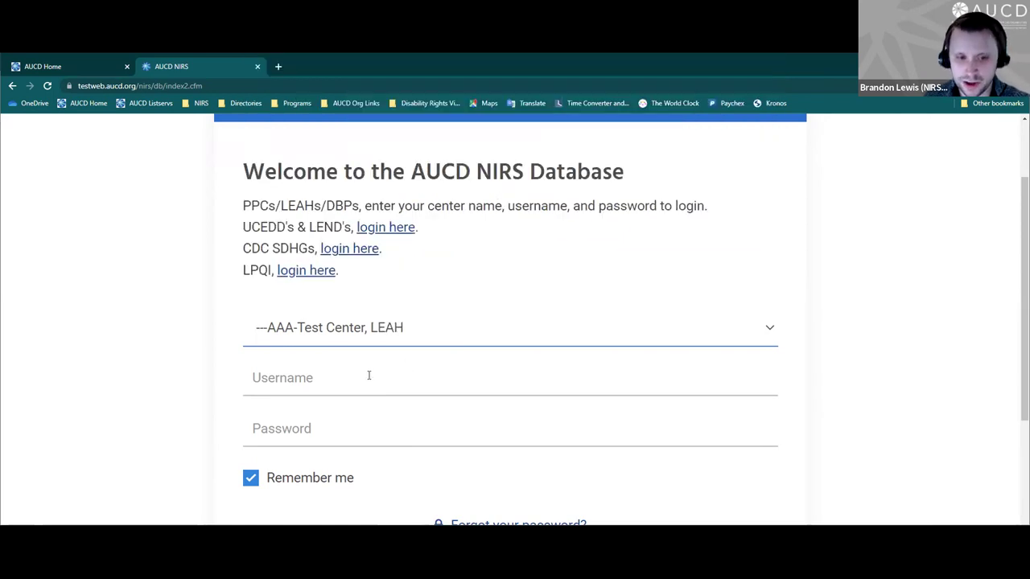
- Fill in the saved username and paste the account password
{"action": "left_click", "coordinate": [369, 374]}
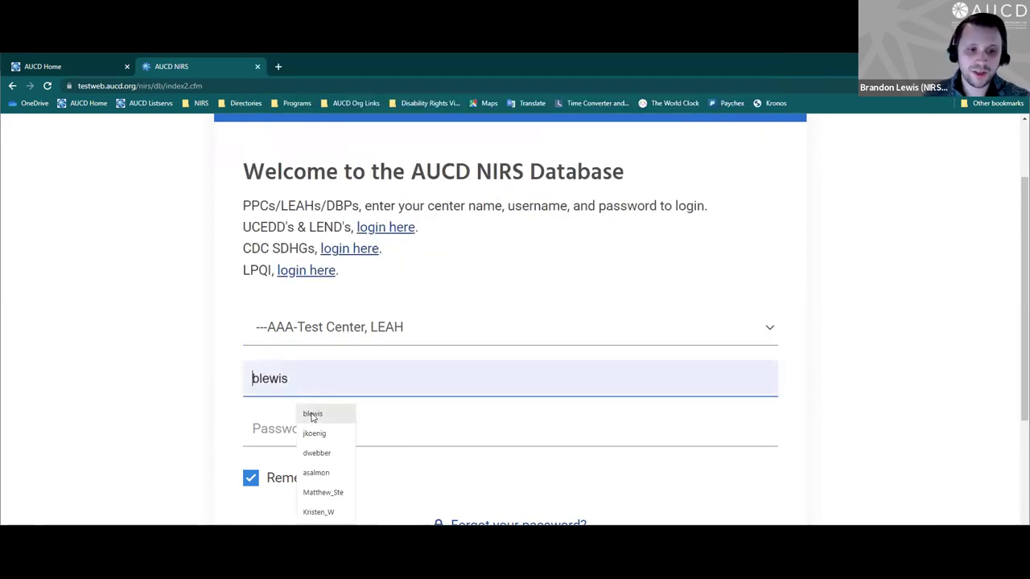
{"action": "left_click", "coordinate": [327, 413]}
{"action": "key", "text": "Tab"}
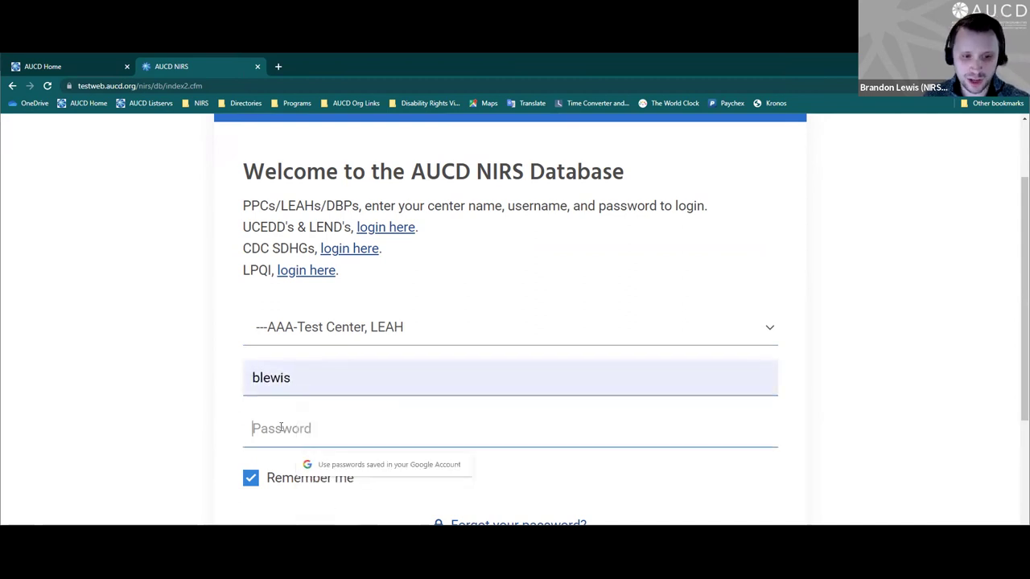
{"action": "key", "text": "Tab"}
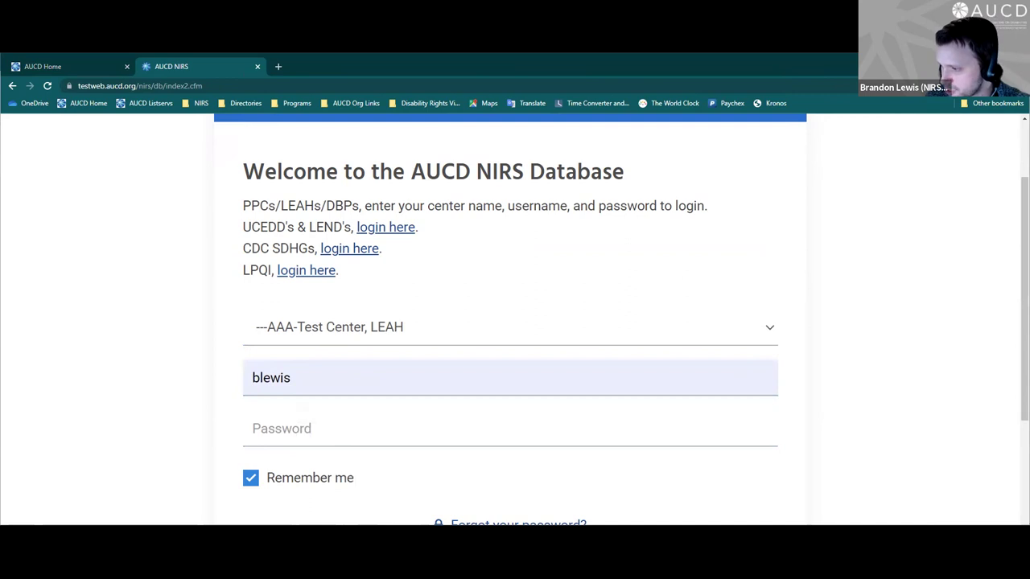
{"action": "left_click", "coordinate": [462, 443]}
{"action": "key", "text": "ctrl+v"}
{"action": "left_click", "coordinate": [164, 382]}
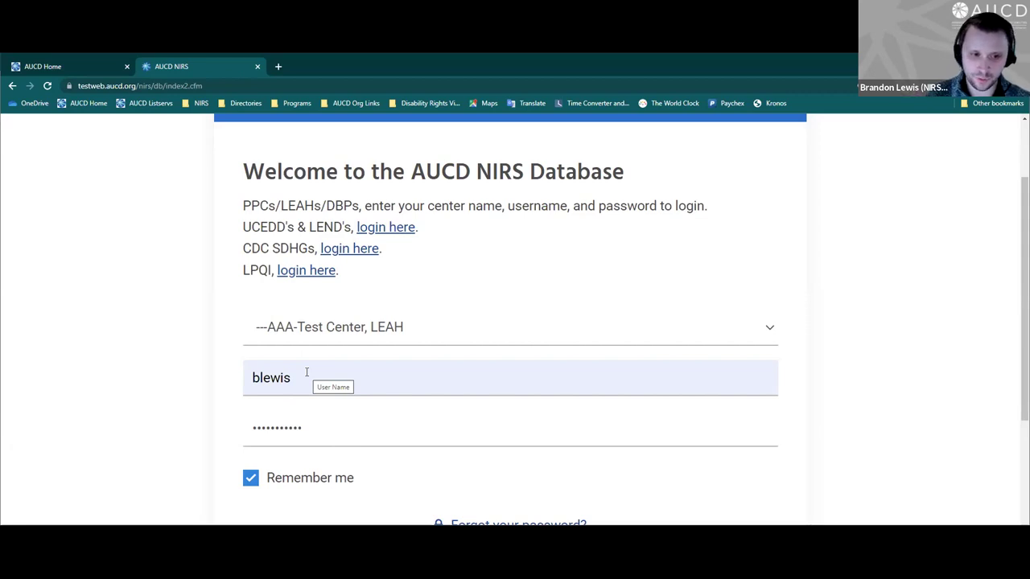
{"action": "left_click", "coordinate": [345, 435]}
{"action": "scroll", "coordinate": [345, 435], "scroll_direction": "down", "scroll_amount": 2}
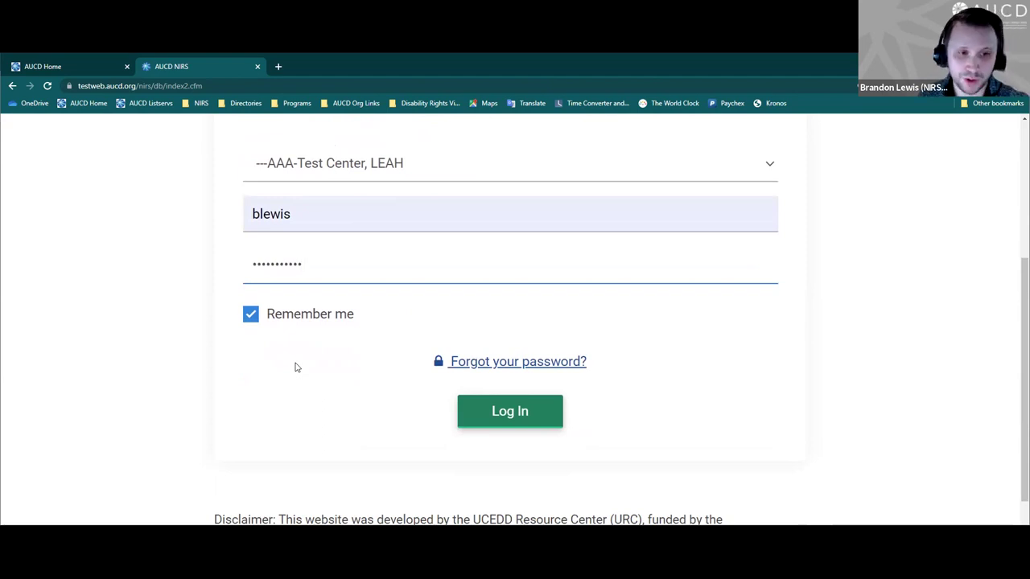
{"action": "scroll", "coordinate": [295, 367], "scroll_direction": "up", "scroll_amount": 1}
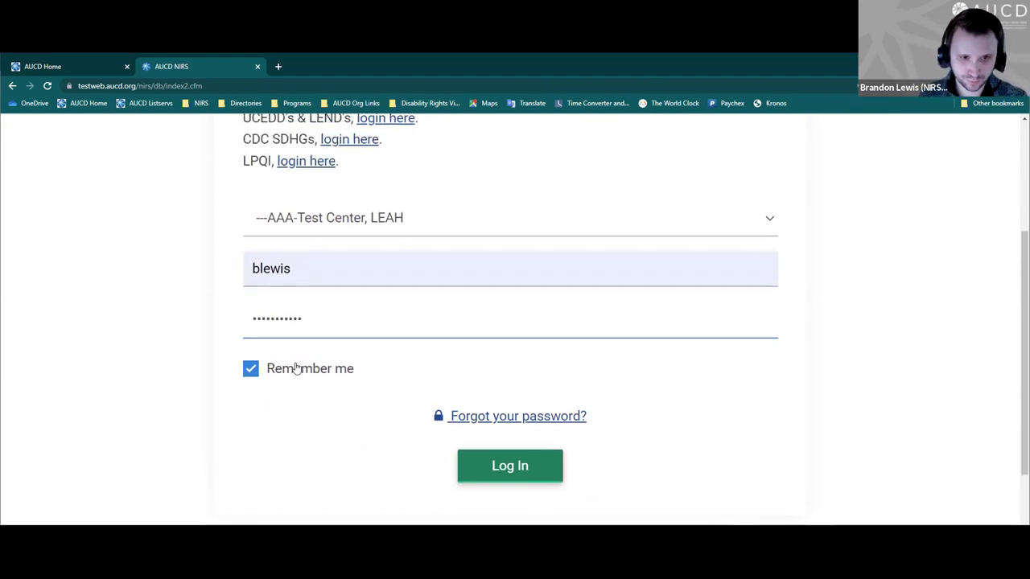
{"action": "left_click", "coordinate": [357, 429]}
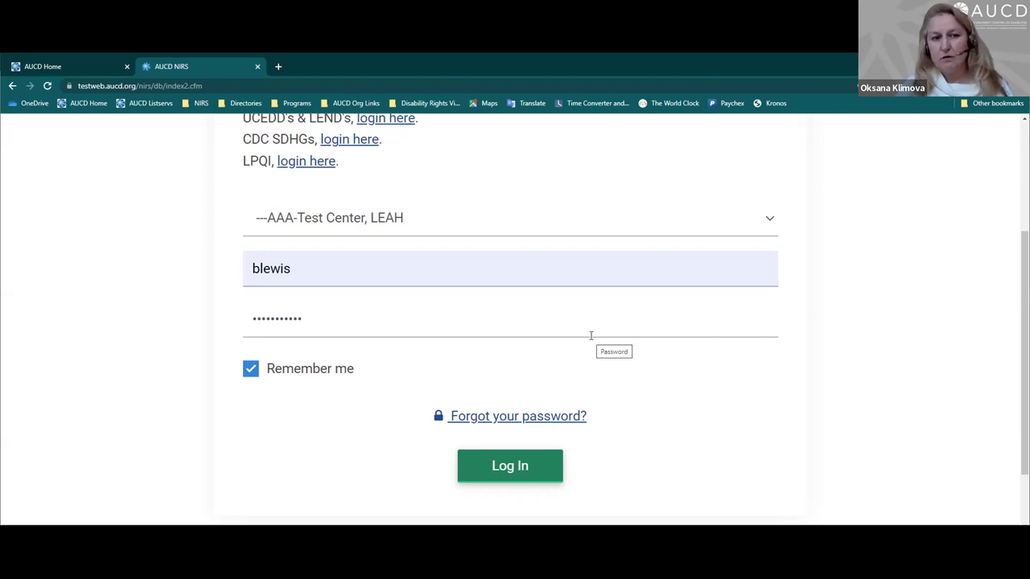
{"action": "left_click", "coordinate": [363, 269]}
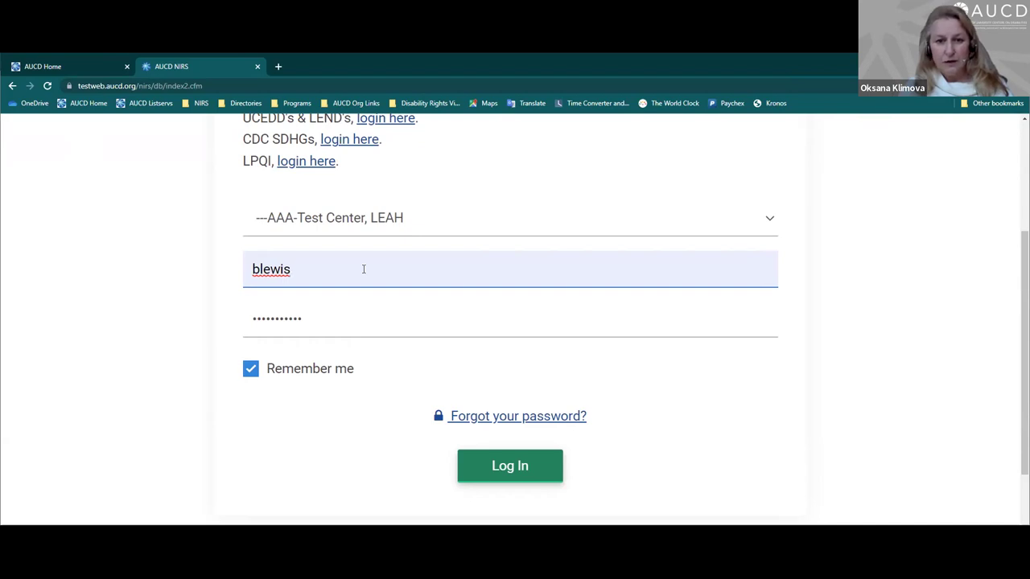
{"action": "left_click", "coordinate": [202, 248]}
{"action": "left_click", "coordinate": [330, 275]}
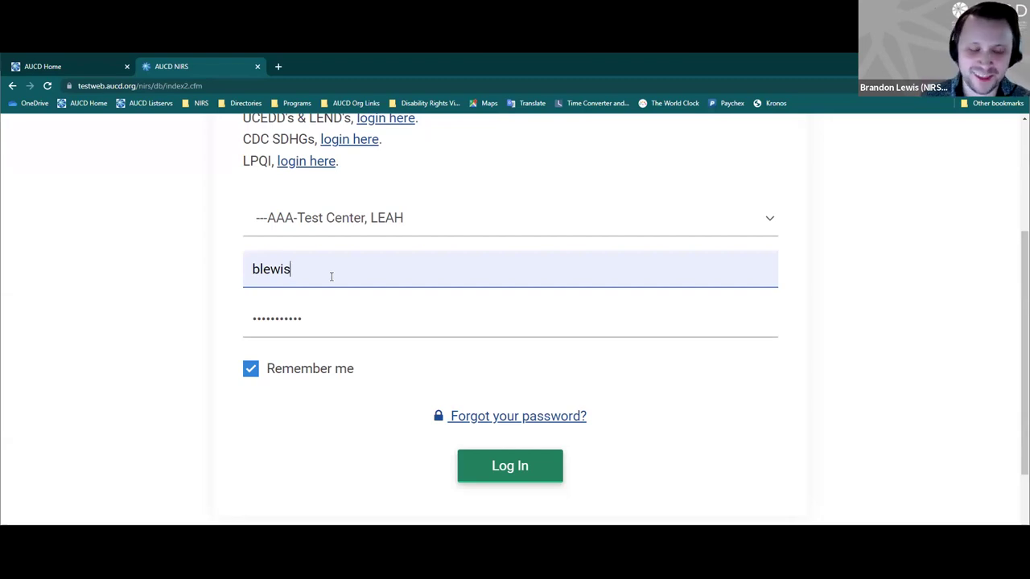
{"action": "left_click", "coordinate": [315, 320]}
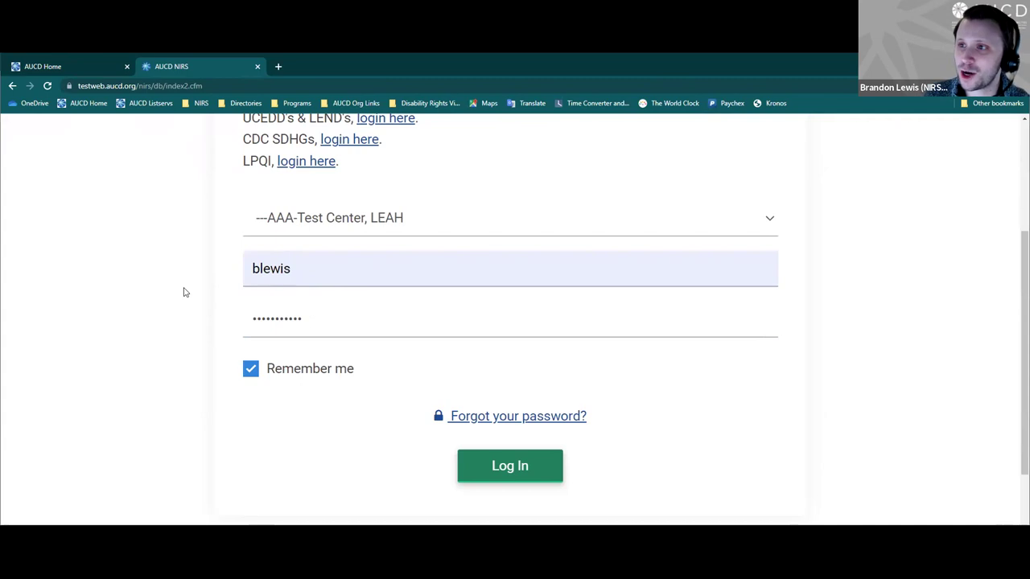
{"action": "left_click", "coordinate": [519, 467]}
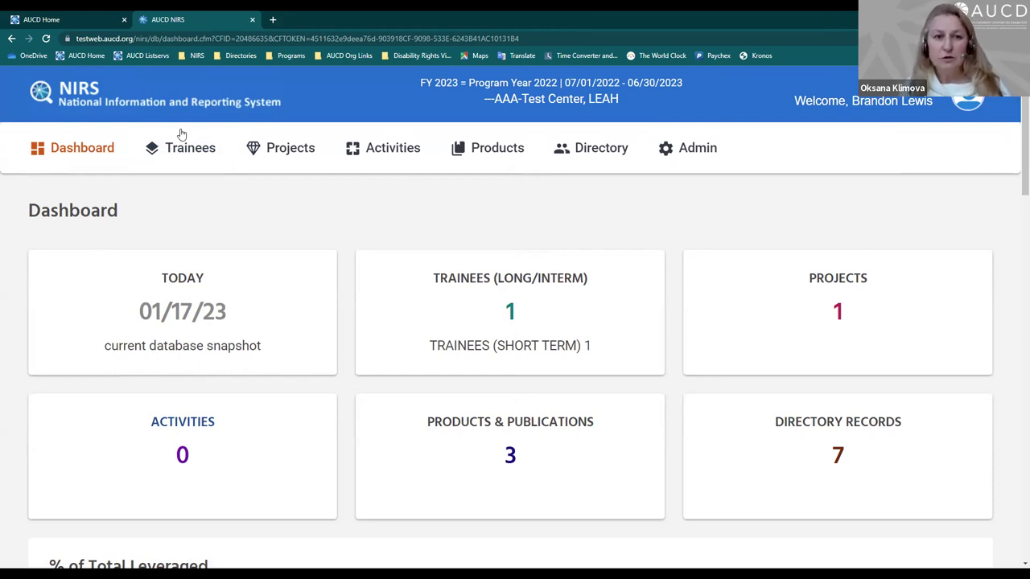
{"action": "mouse_move", "coordinate": [499, 177]}
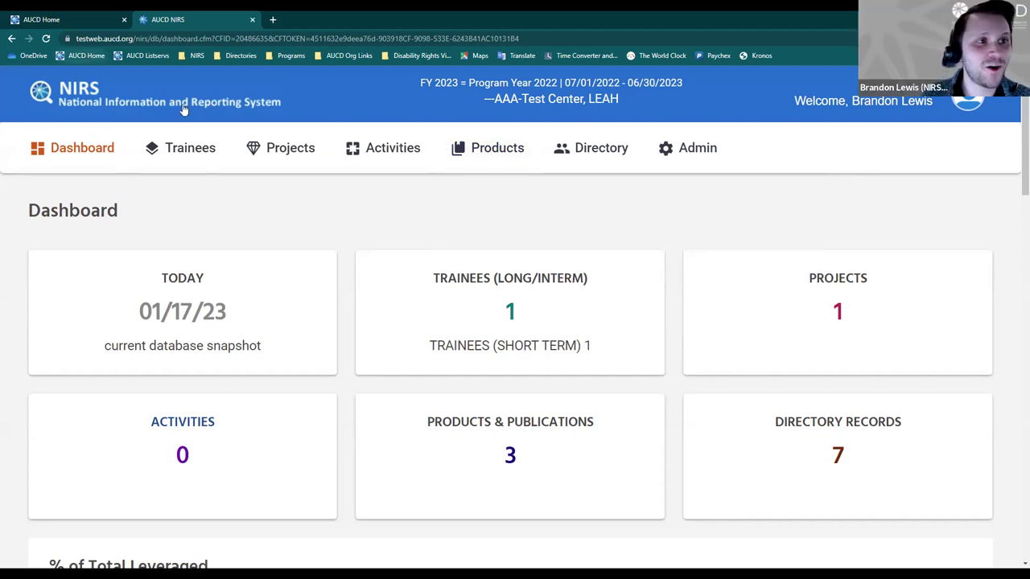
- Switch to the AUCD Home tab and reload the aucd.org home page
{"action": "left_click", "coordinate": [90, 21]}
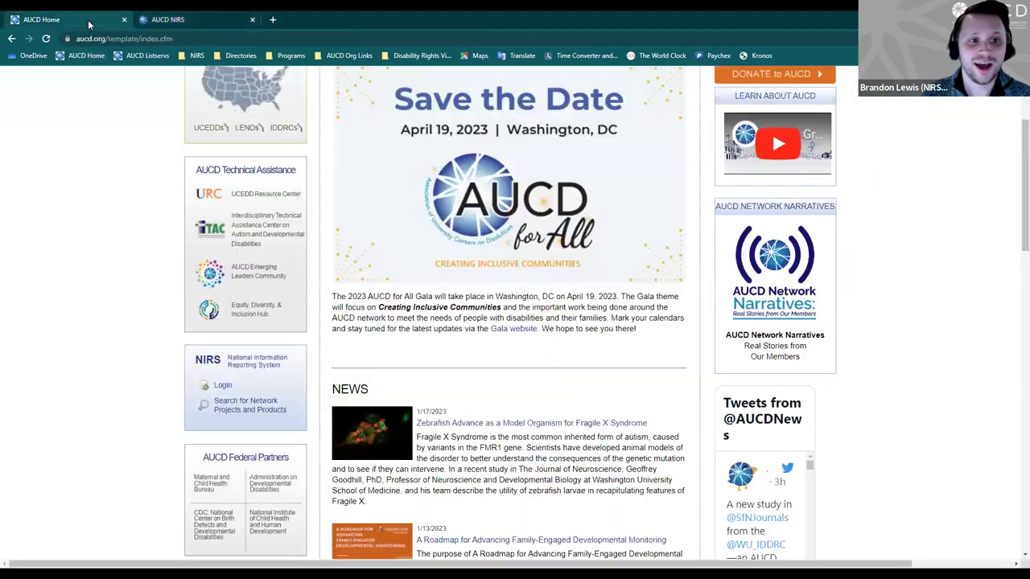
{"action": "scroll", "coordinate": [137, 274], "scroll_direction": "up", "scroll_amount": 2}
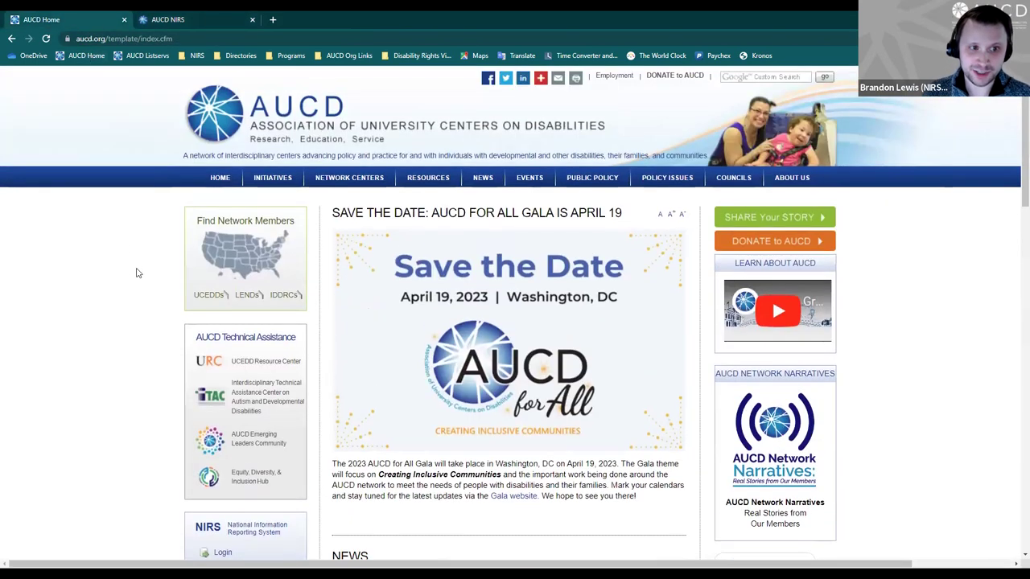
{"action": "scroll", "coordinate": [137, 273], "scroll_direction": "down", "scroll_amount": 1}
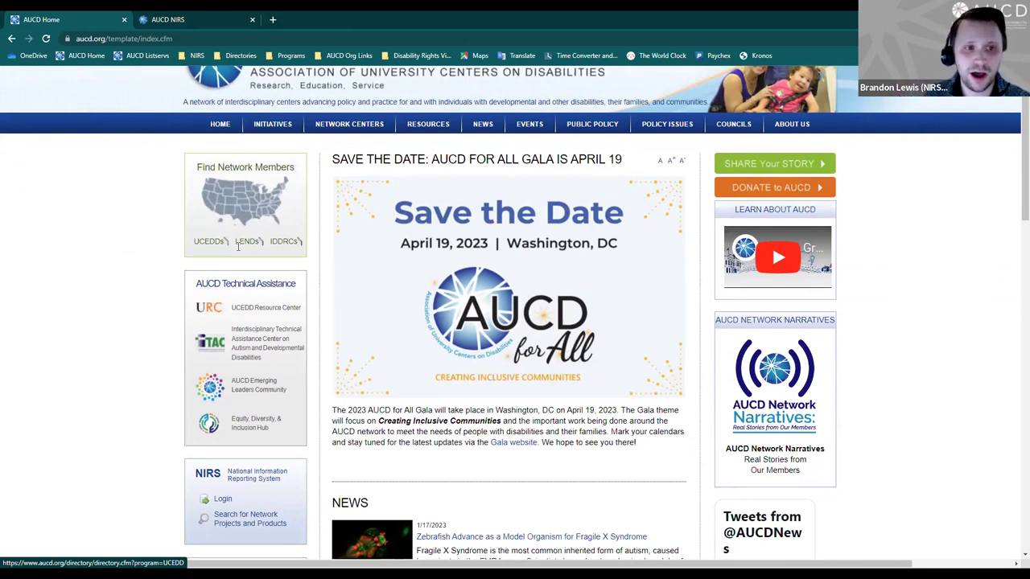
{"action": "left_click", "coordinate": [83, 56]}
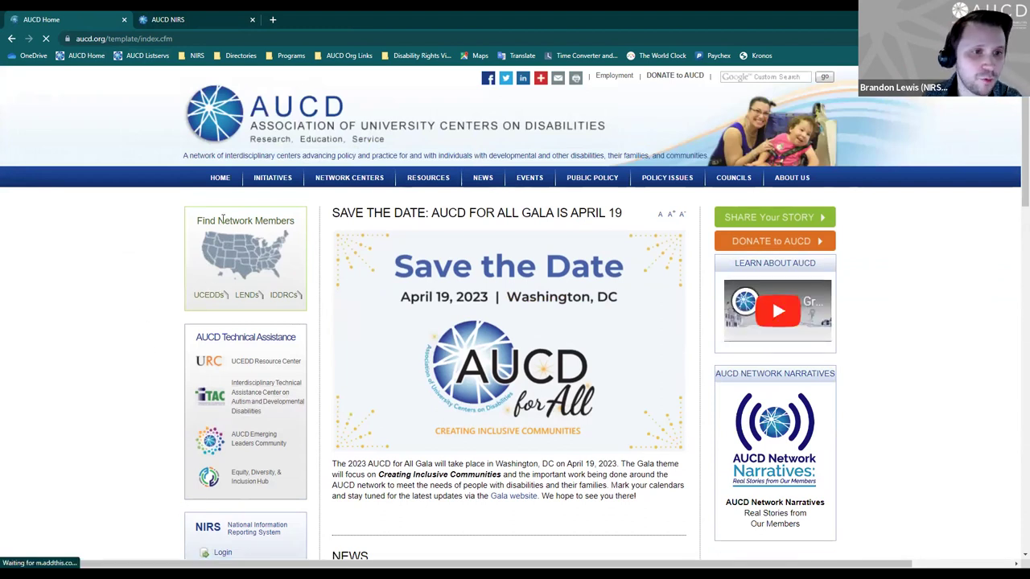
- Open the LENDs directory and try its First Name, Last Name and State fields, keeping State as ALL
{"action": "left_click", "coordinate": [246, 296]}
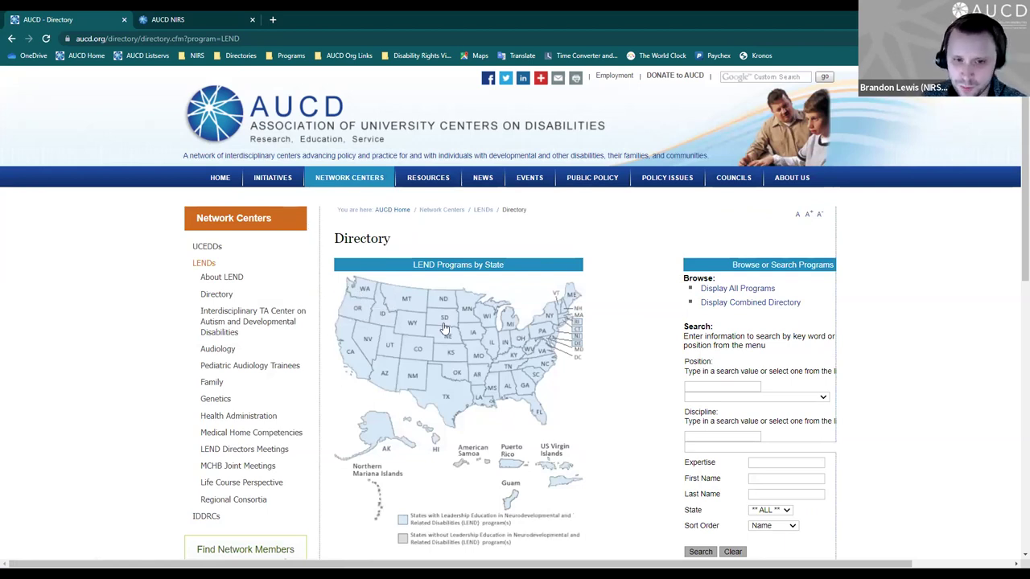
{"action": "scroll", "coordinate": [418, 362], "scroll_direction": "down", "scroll_amount": 2}
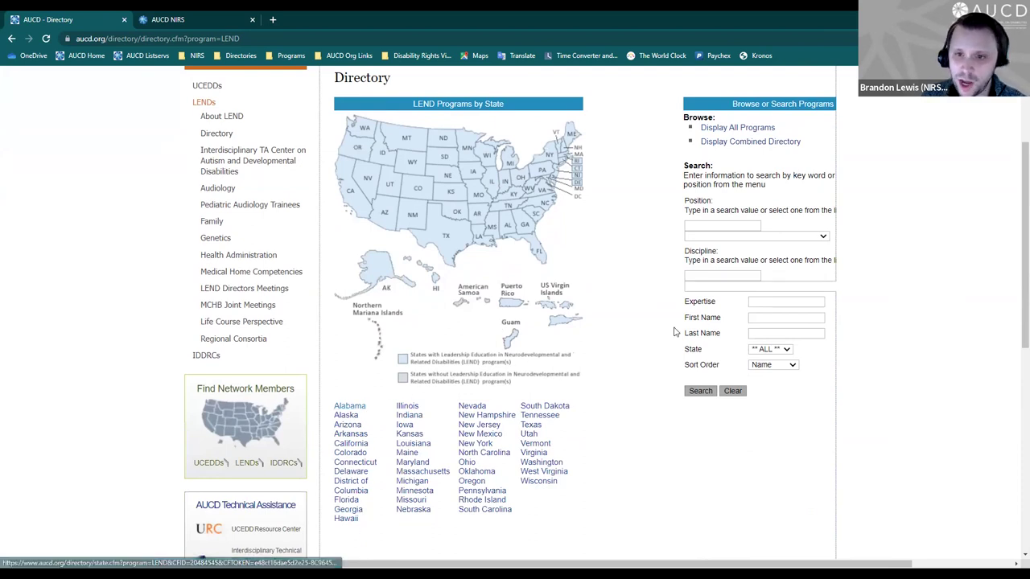
{"action": "left_click", "coordinate": [760, 316]}
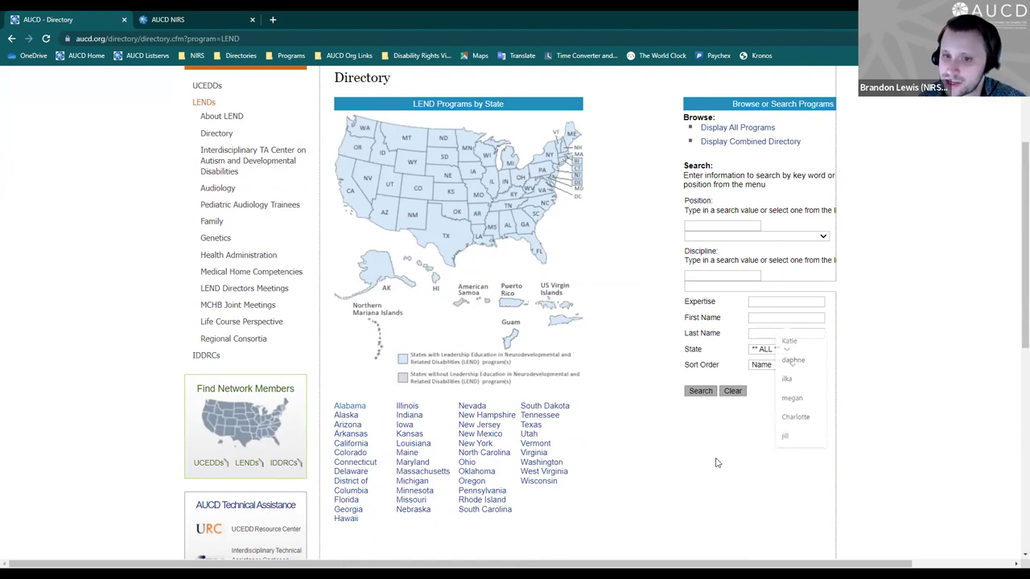
{"action": "left_click", "coordinate": [772, 336]}
{"action": "left_click", "coordinate": [746, 468]}
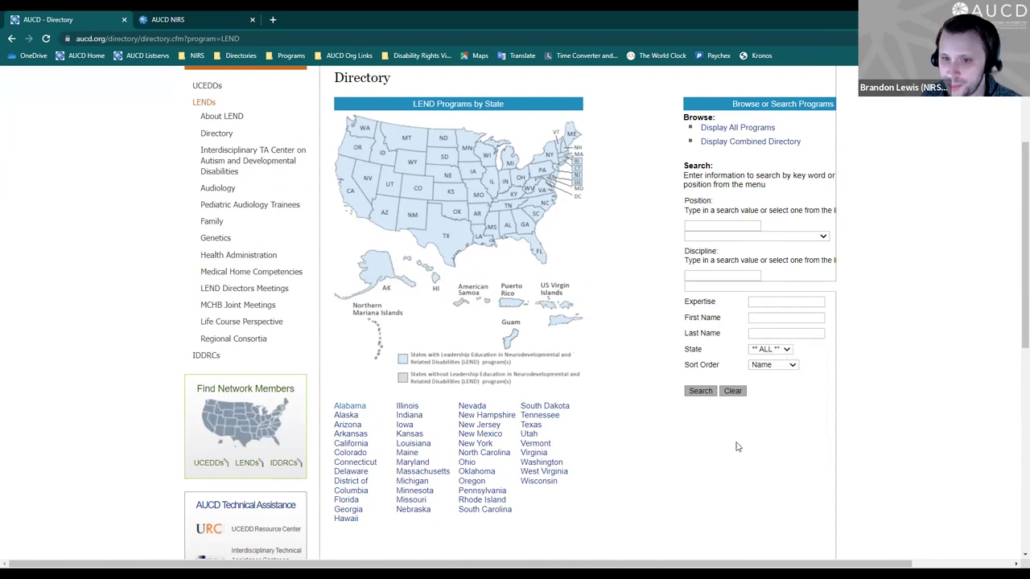
{"action": "left_click", "coordinate": [787, 351]}
{"action": "left_click", "coordinate": [754, 338]}
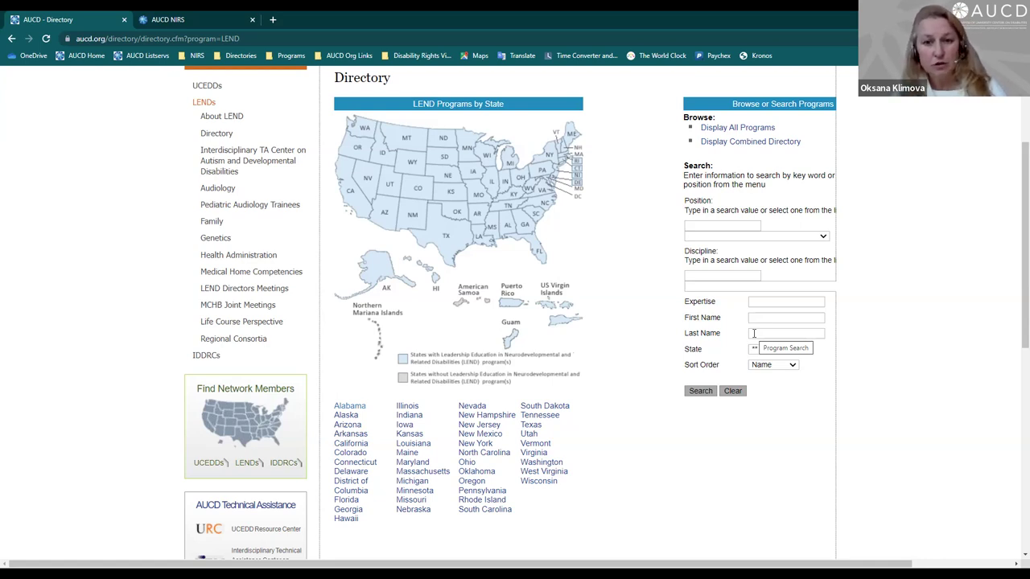
{"action": "scroll", "coordinate": [754, 333], "scroll_direction": "up", "scroll_amount": 3}
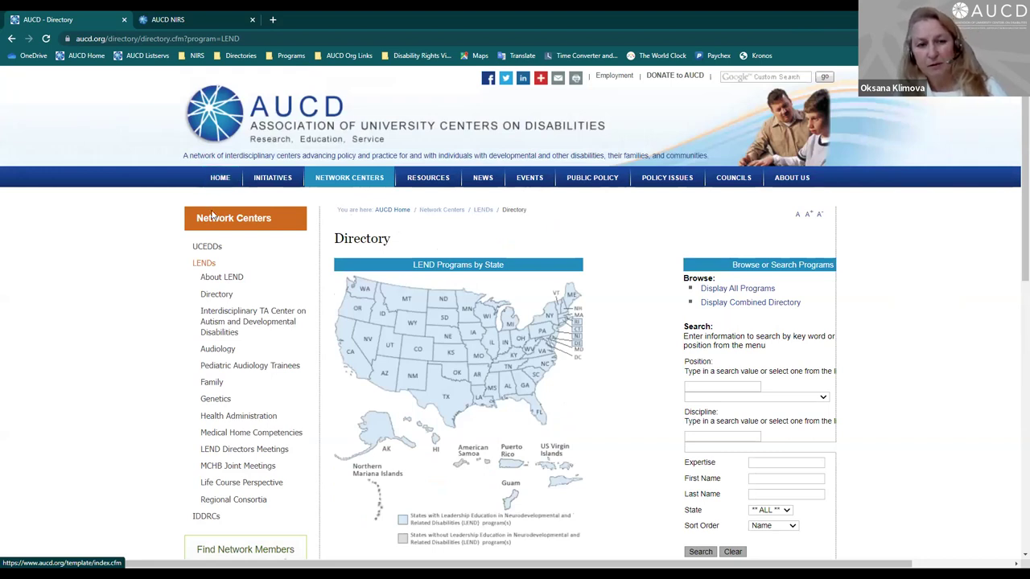
{"action": "scroll", "coordinate": [796, 267], "scroll_direction": "down", "scroll_amount": 2}
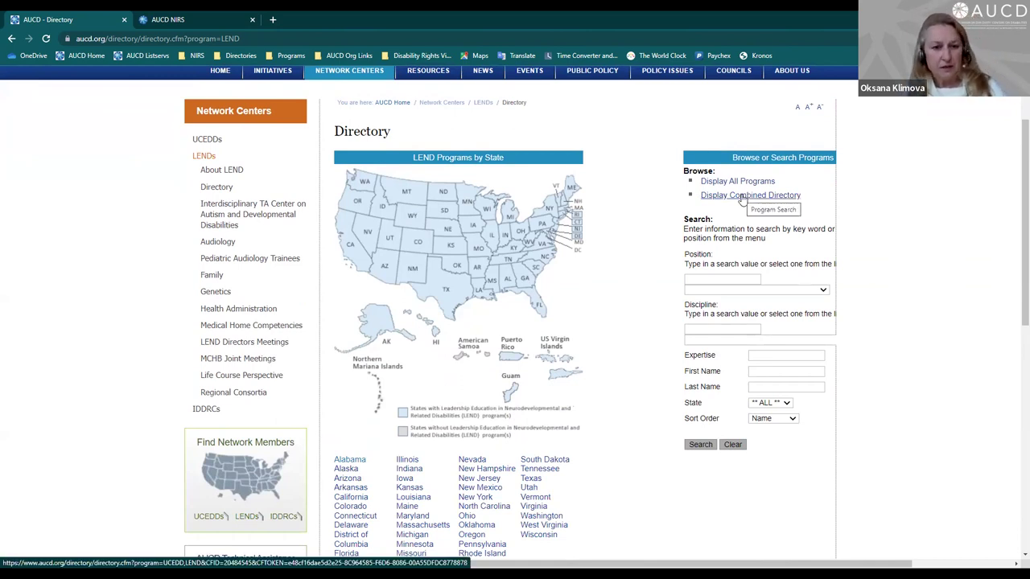
- Open and reload the combined UCEDD and LEND directory, then choose Alabama from the state list
{"action": "left_click", "coordinate": [741, 200]}
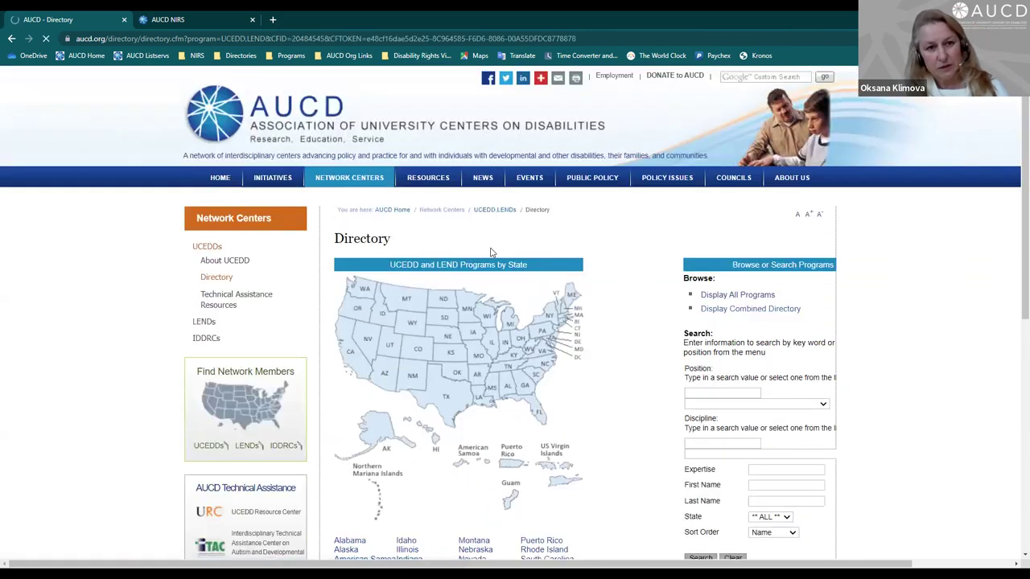
{"action": "scroll", "coordinate": [492, 255], "scroll_direction": "down", "scroll_amount": 2}
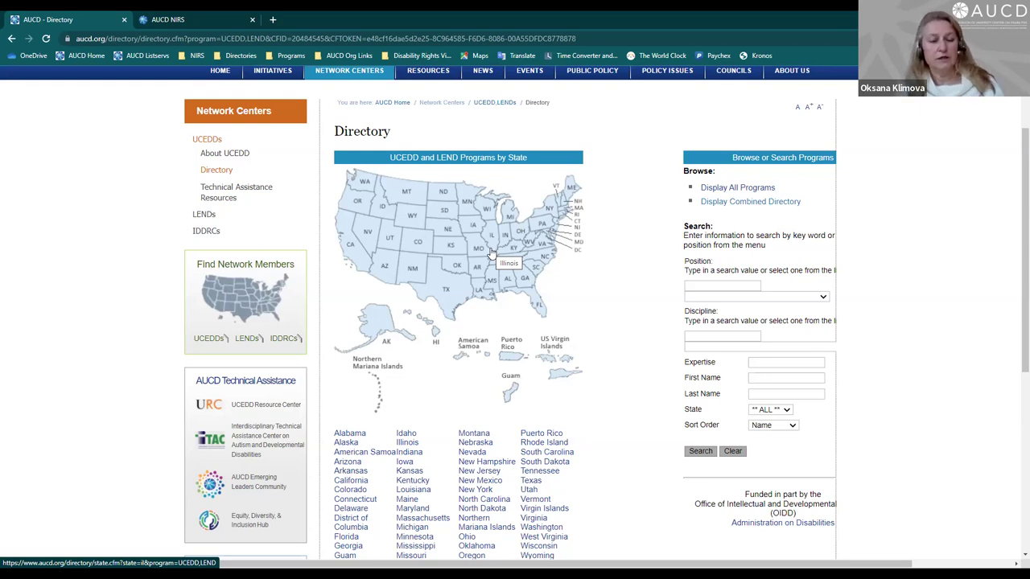
{"action": "scroll", "coordinate": [492, 254], "scroll_direction": "up", "scroll_amount": 1}
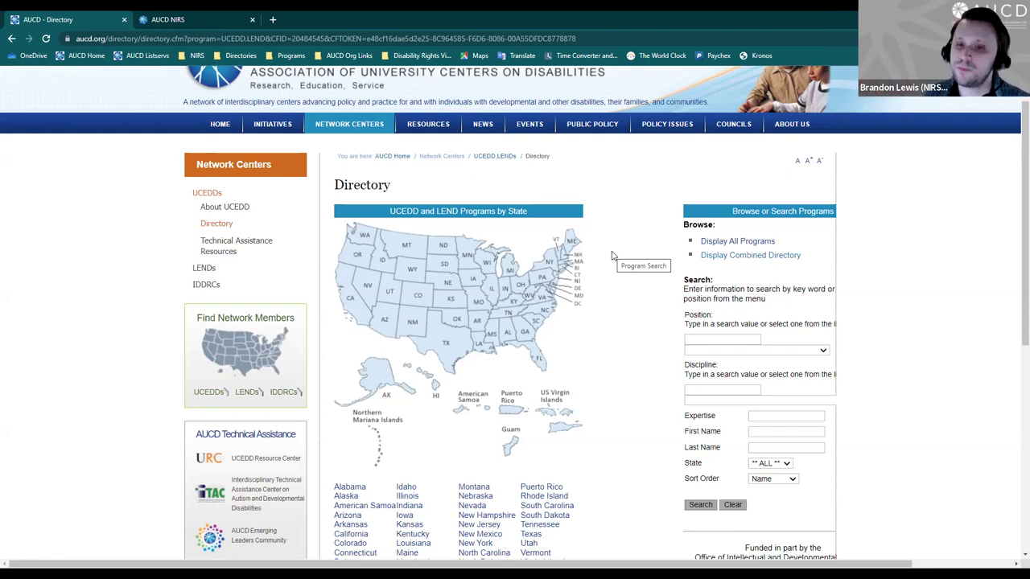
{"action": "left_click", "coordinate": [730, 258]}
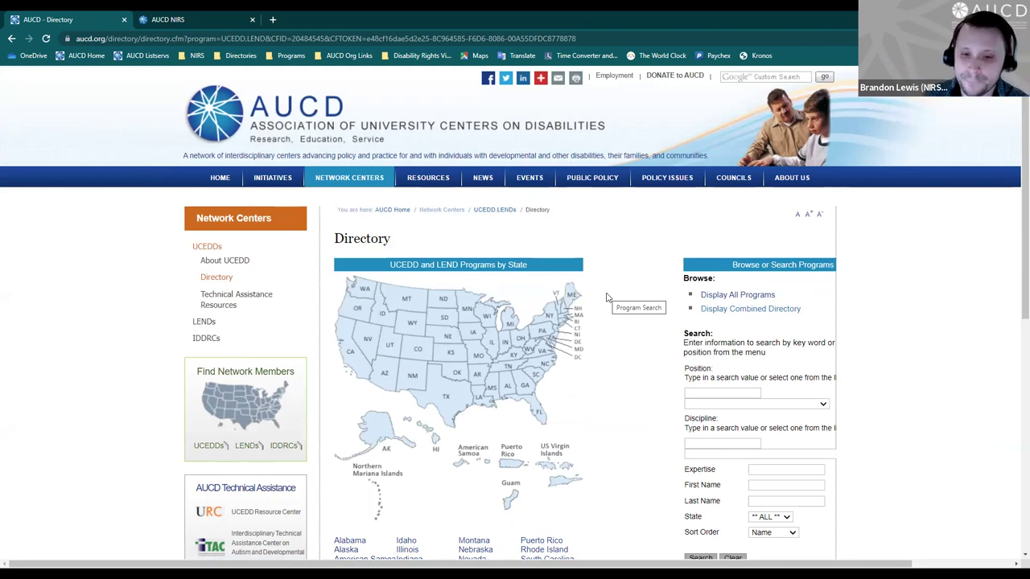
{"action": "scroll", "coordinate": [607, 297], "scroll_direction": "down", "scroll_amount": 1}
{"action": "scroll", "coordinate": [607, 427], "scroll_direction": "down", "scroll_amount": 1}
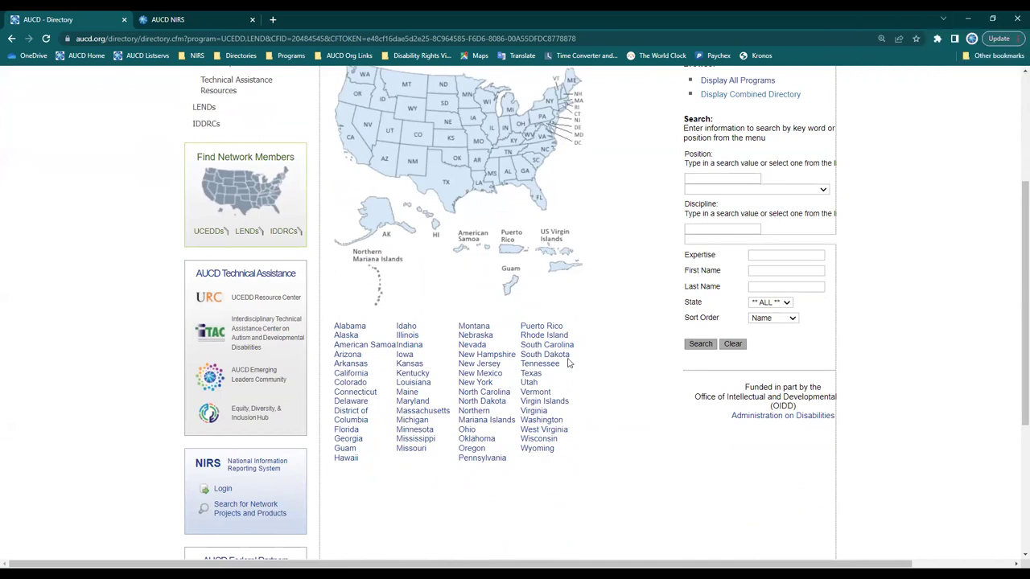
{"action": "scroll", "coordinate": [653, 325], "scroll_direction": "up", "scroll_amount": 2}
{"action": "scroll", "coordinate": [641, 344], "scroll_direction": "down", "scroll_amount": 2}
{"action": "left_click", "coordinate": [354, 328]}
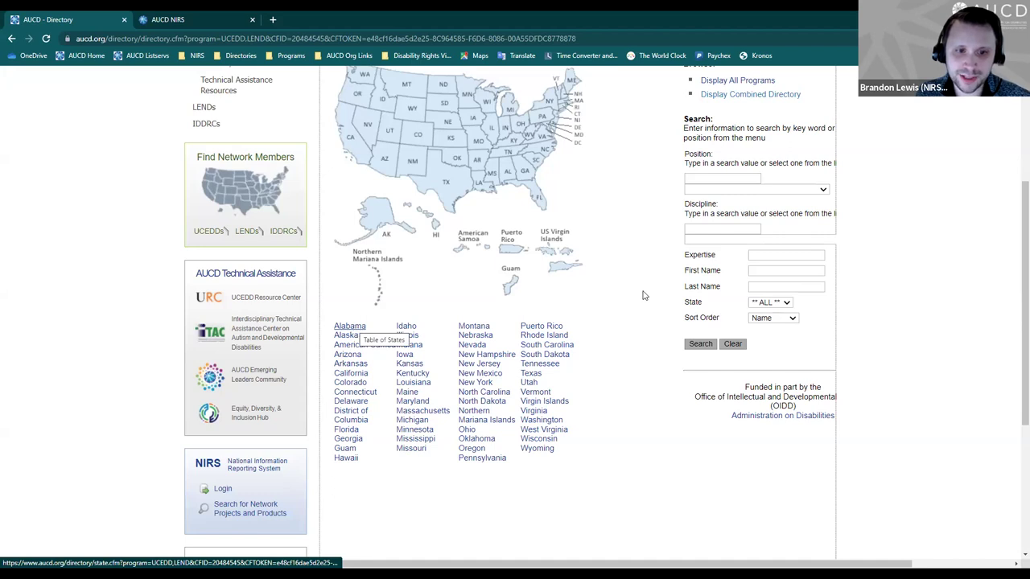
- View the Alabama program's details down to the Civitan Research Center staff table
{"action": "left_click", "coordinate": [361, 292]}
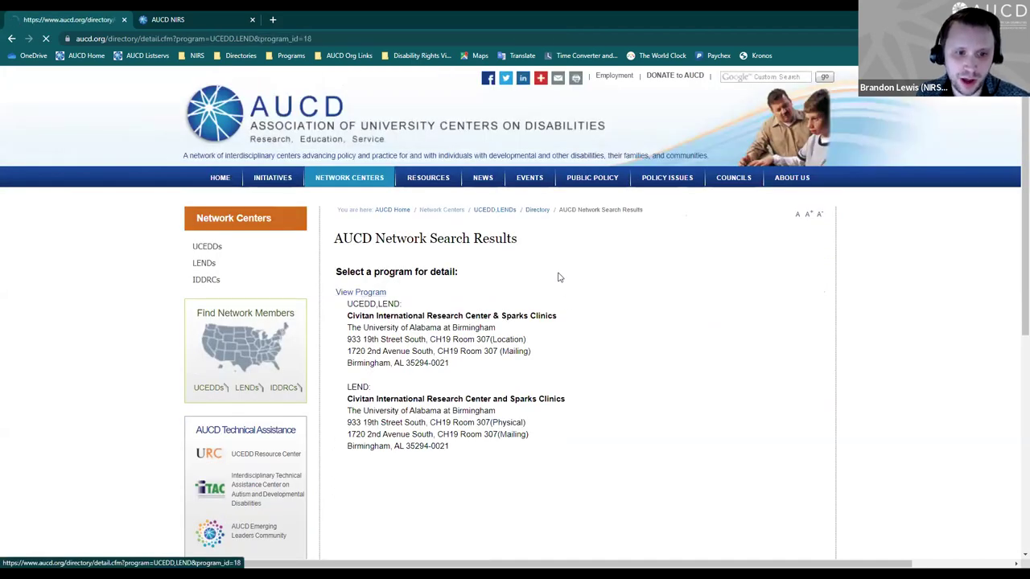
{"action": "scroll", "coordinate": [603, 273], "scroll_direction": "down", "scroll_amount": 3}
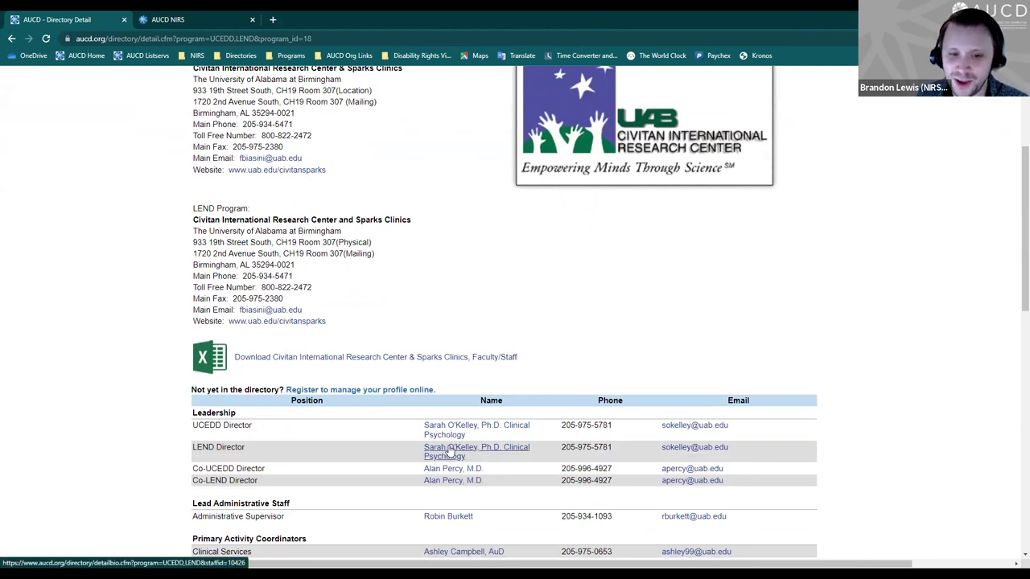
{"action": "scroll", "coordinate": [451, 452], "scroll_direction": "down", "scroll_amount": 1}
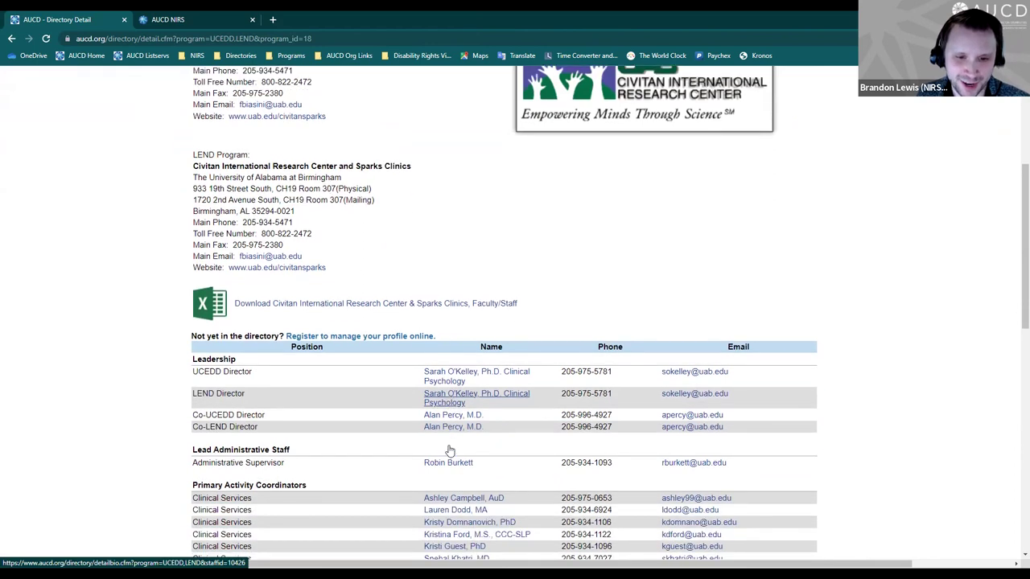
{"action": "scroll", "coordinate": [405, 436], "scroll_direction": "down", "scroll_amount": 2}
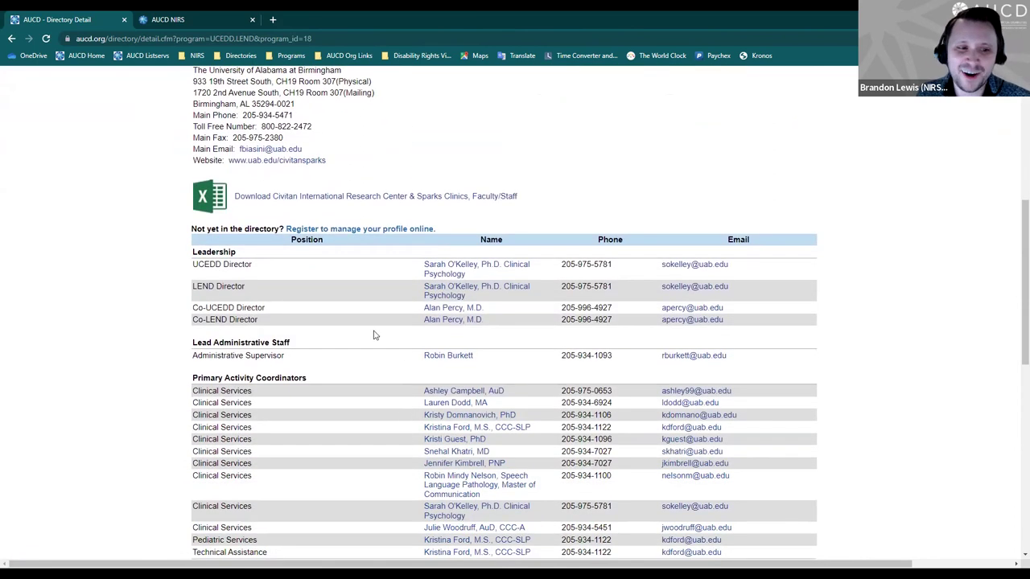
- Return to NIRS and start a new Faculty | Staff Profile from the Directory menu
{"action": "left_click", "coordinate": [185, 14]}
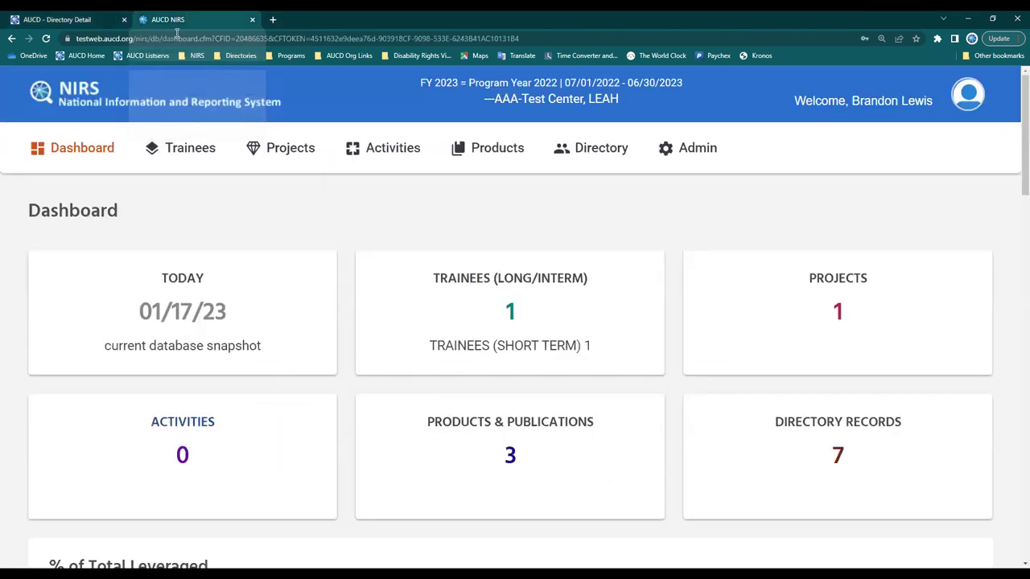
{"action": "mouse_move", "coordinate": [609, 154]}
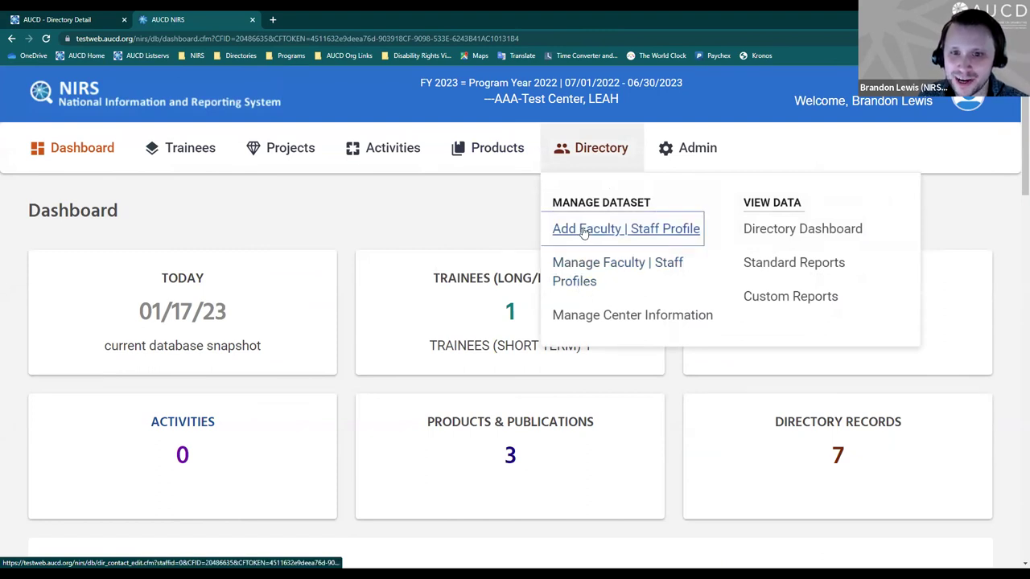
{"action": "left_click", "coordinate": [584, 231]}
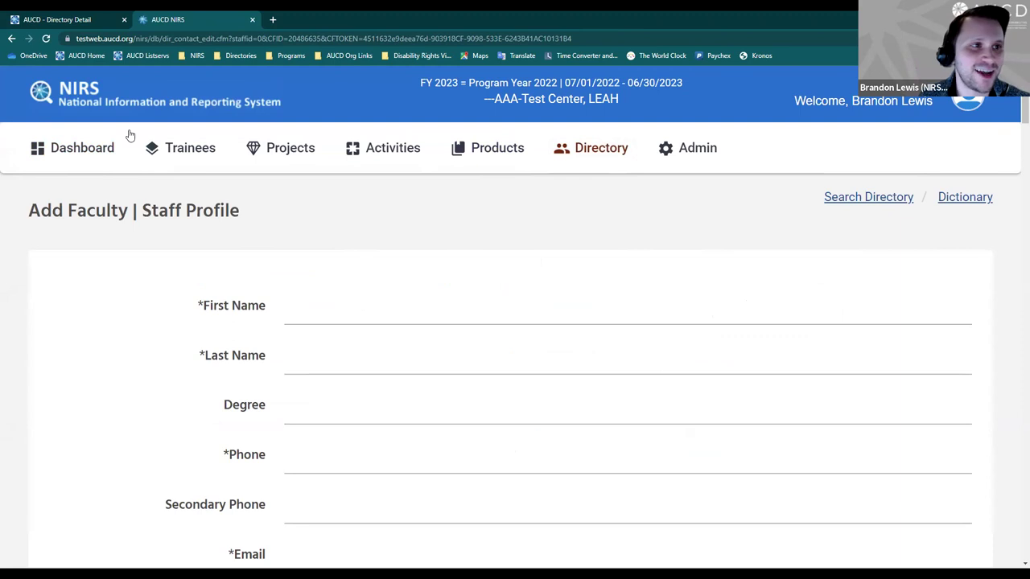
- Review the profile form's Position checkboxes, then switch to the AUCD Directory Detail tab
{"action": "scroll", "coordinate": [69, 305], "scroll_direction": "down", "scroll_amount": 2}
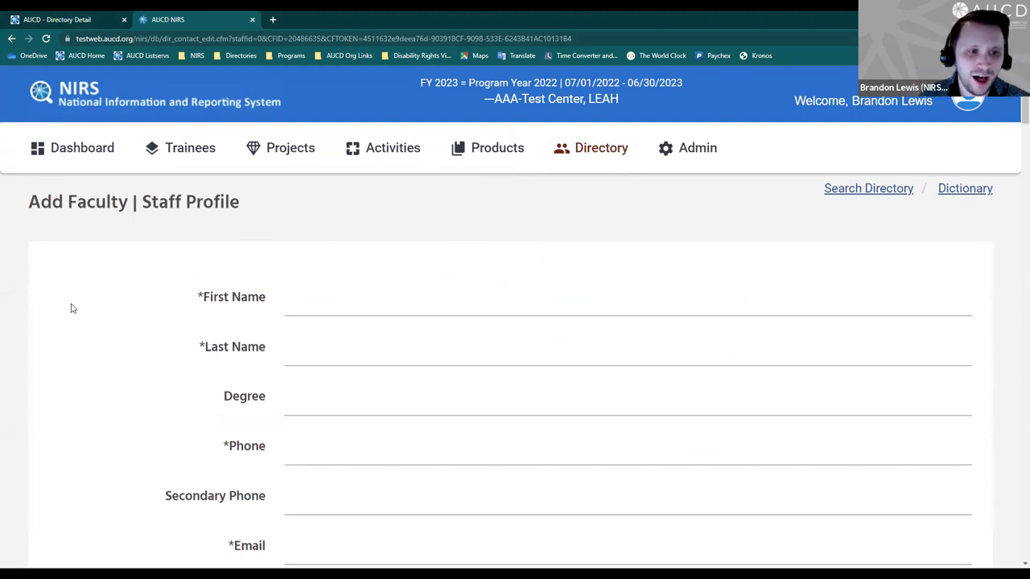
{"action": "scroll", "coordinate": [246, 233], "scroll_direction": "down", "scroll_amount": 4}
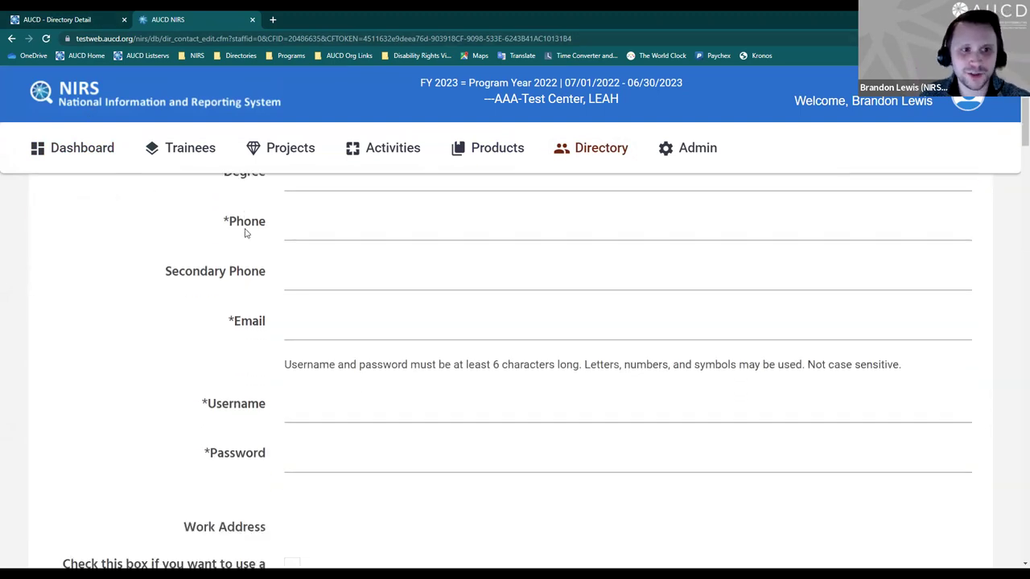
{"action": "scroll", "coordinate": [246, 233], "scroll_direction": "down", "scroll_amount": 6}
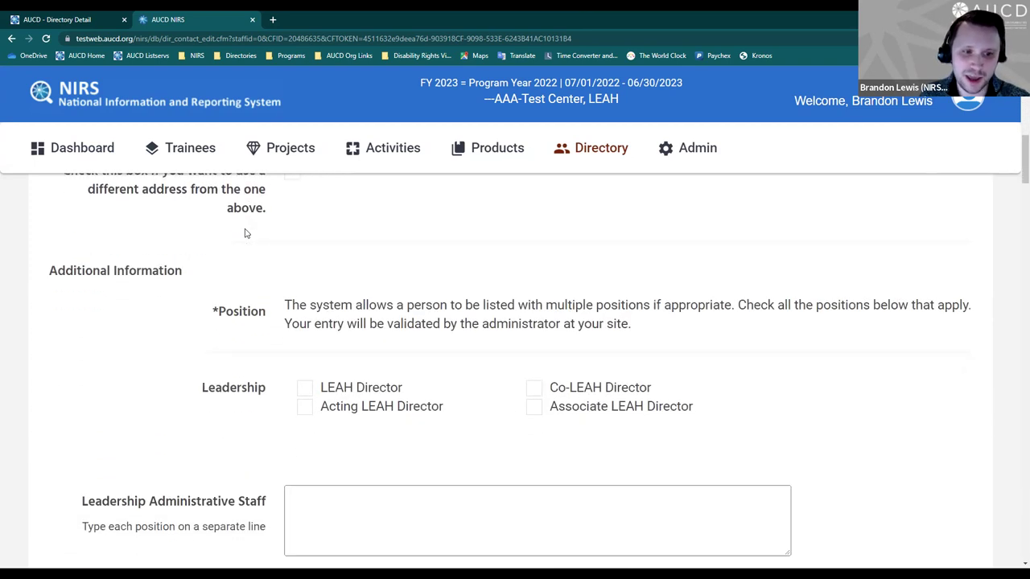
{"action": "scroll", "coordinate": [246, 233], "scroll_direction": "down", "scroll_amount": 1}
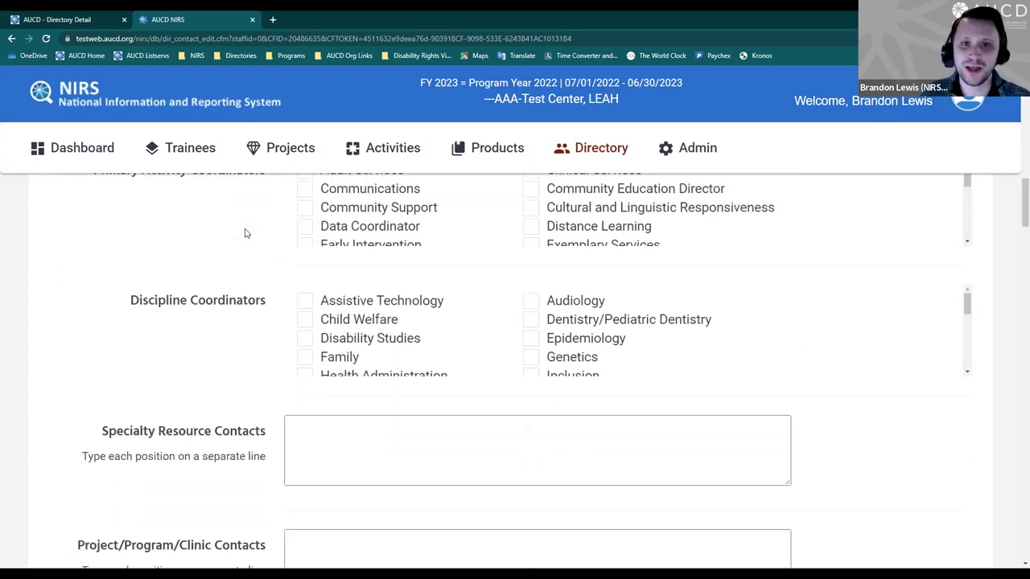
{"action": "scroll", "coordinate": [320, 292], "scroll_direction": "down", "scroll_amount": 4}
{"action": "scroll", "coordinate": [200, 281], "scroll_direction": "up", "scroll_amount": 2}
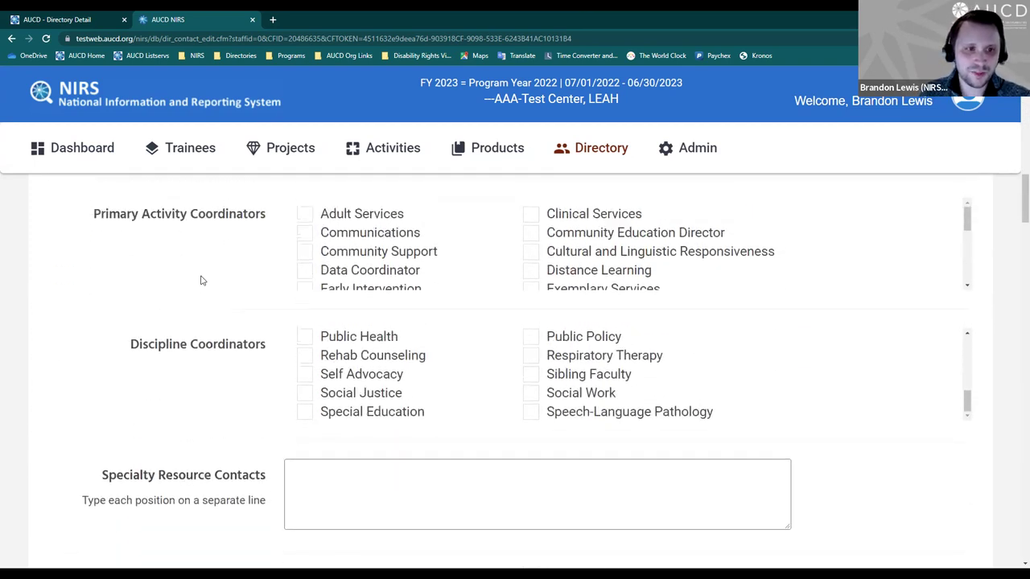
{"action": "scroll", "coordinate": [266, 310], "scroll_direction": "up", "scroll_amount": 3}
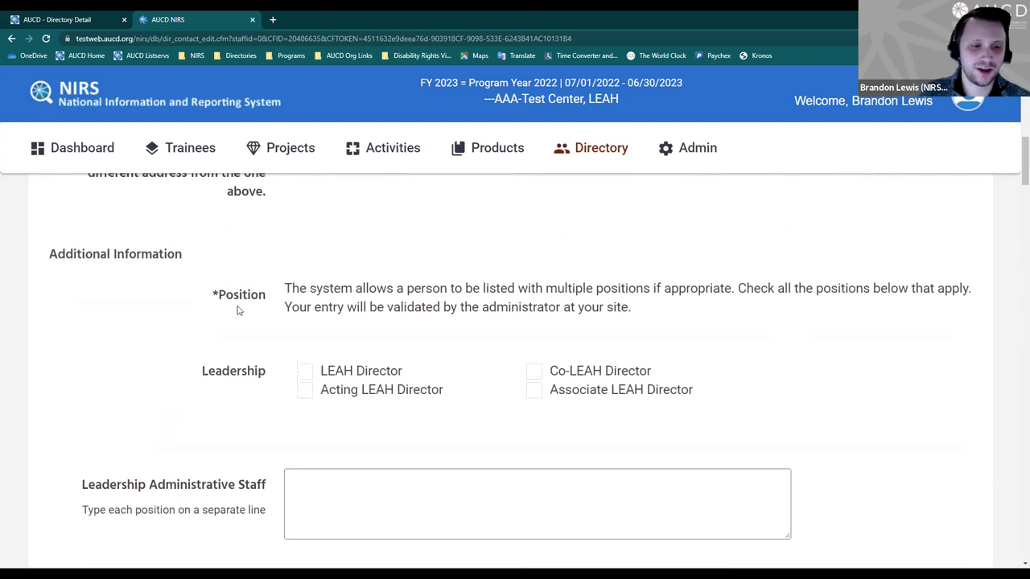
{"action": "scroll", "coordinate": [238, 311], "scroll_direction": "down", "scroll_amount": 1}
{"action": "scroll", "coordinate": [257, 455], "scroll_direction": "down", "scroll_amount": 1}
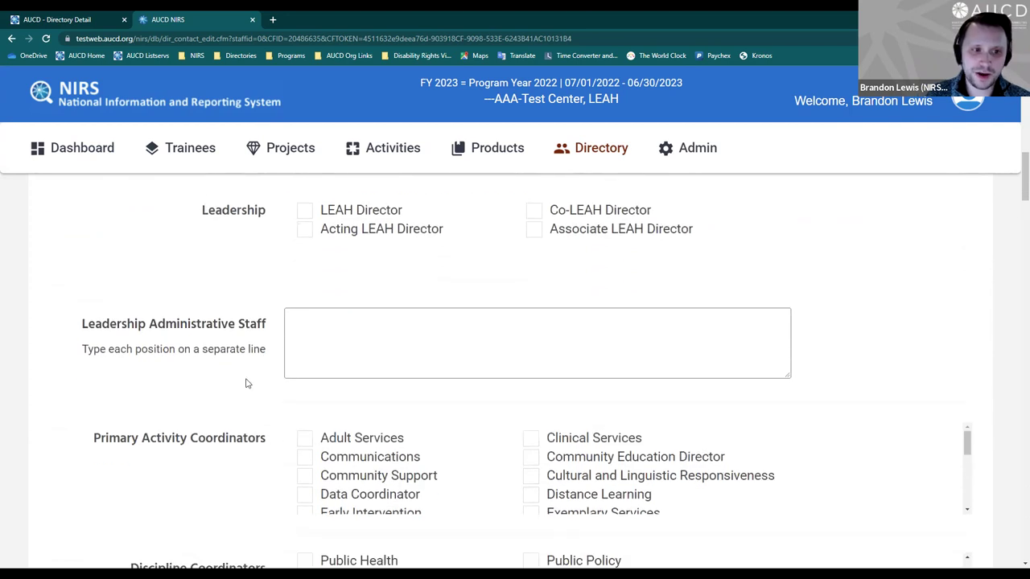
{"action": "scroll", "coordinate": [247, 384], "scroll_direction": "up", "scroll_amount": 2}
{"action": "scroll", "coordinate": [247, 383], "scroll_direction": "down", "scroll_amount": 2}
{"action": "scroll", "coordinate": [247, 384], "scroll_direction": "up", "scroll_amount": 1}
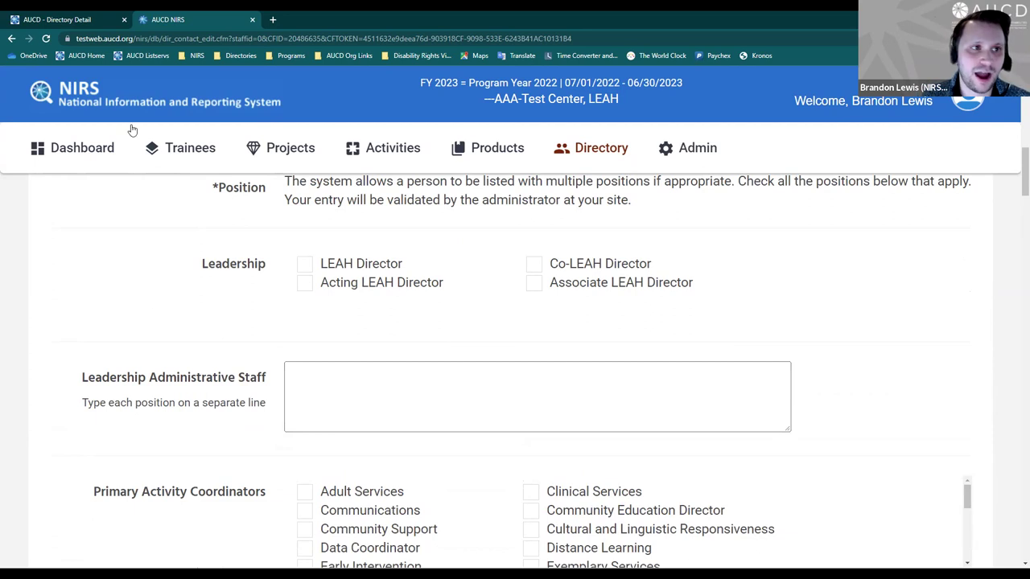
{"action": "left_click", "coordinate": [63, 22]}
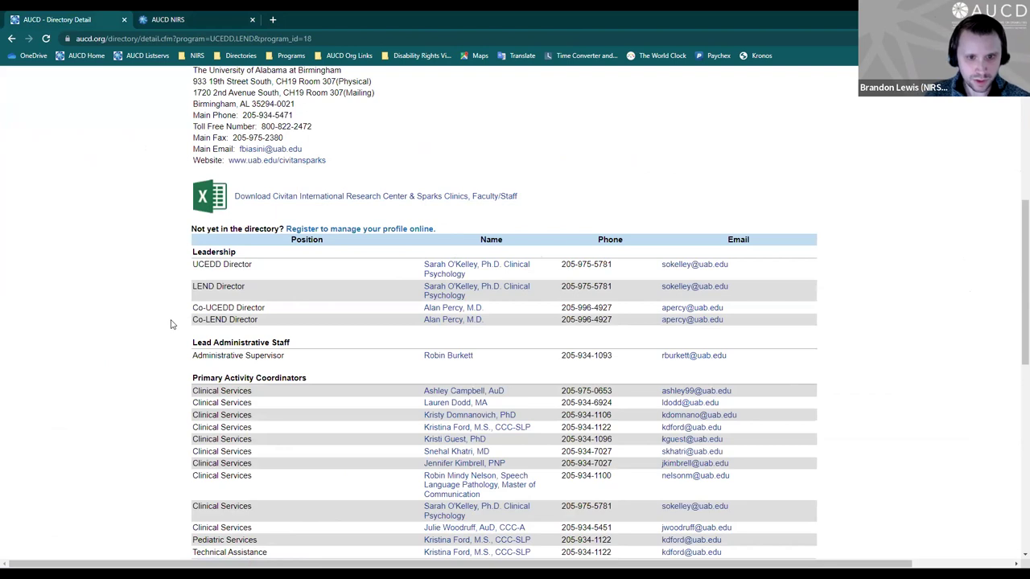
- Highlight the Leadership heading and a Clinical Services entry in the staff listing, then return to NIRS
{"action": "scroll", "coordinate": [170, 325], "scroll_direction": "down", "scroll_amount": 1}
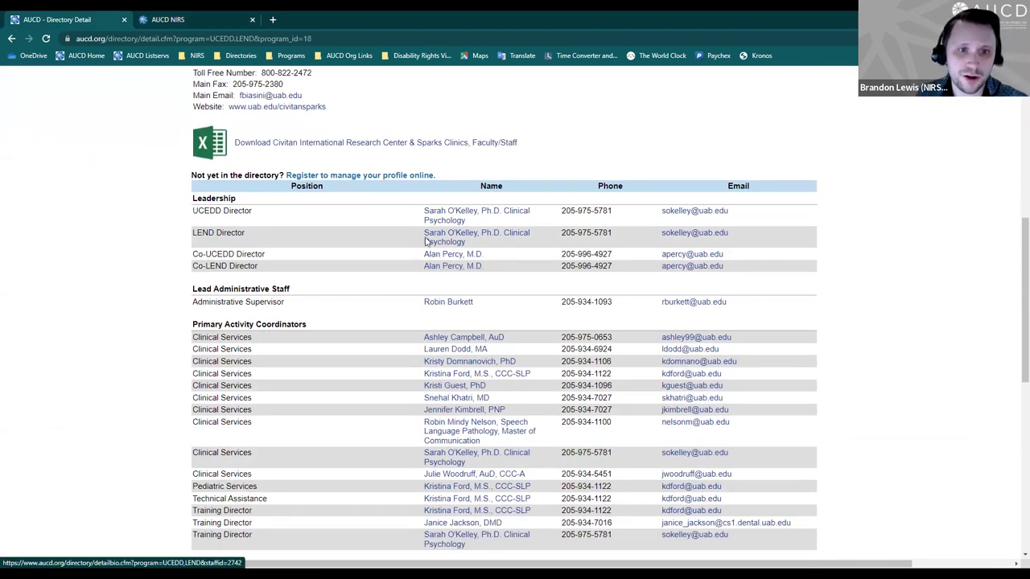
{"action": "left_click_drag", "start_coordinate": [194, 198], "coordinate": [235, 197]}
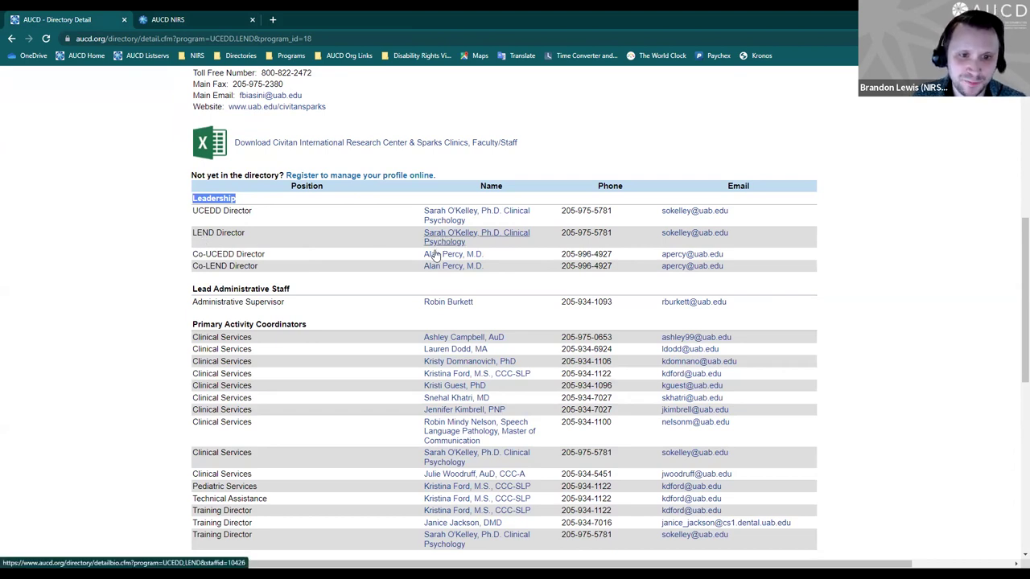
{"action": "scroll", "coordinate": [383, 359], "scroll_direction": "down", "scroll_amount": 2}
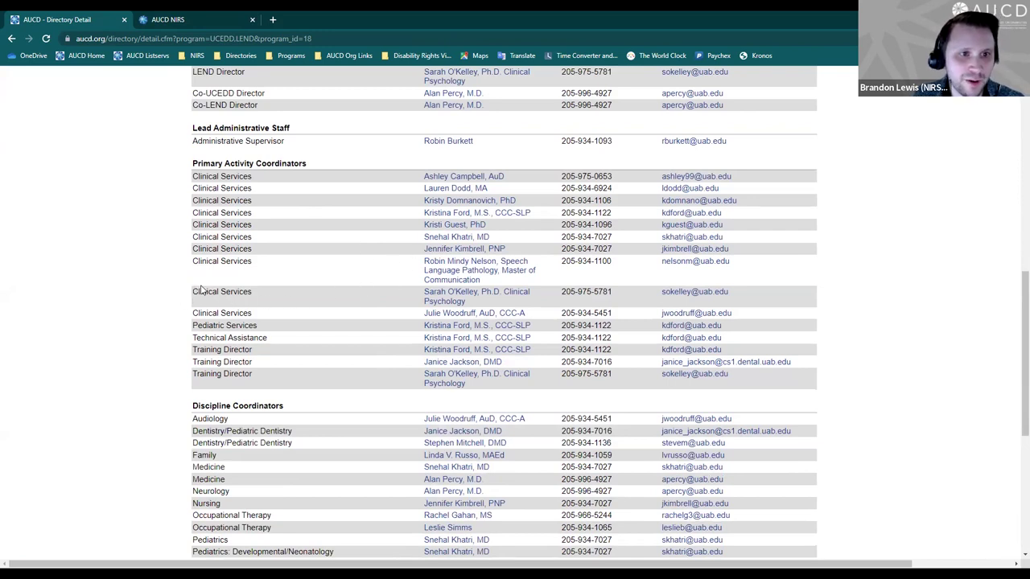
{"action": "left_click_drag", "start_coordinate": [194, 288], "coordinate": [256, 292]}
{"action": "left_click", "coordinate": [207, 155]}
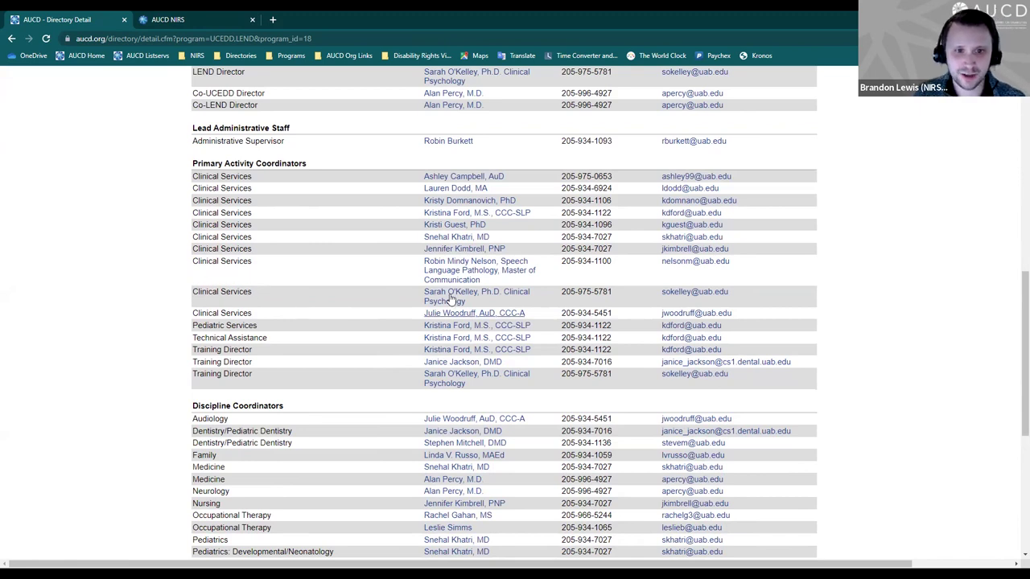
{"action": "left_click", "coordinate": [157, 18]}
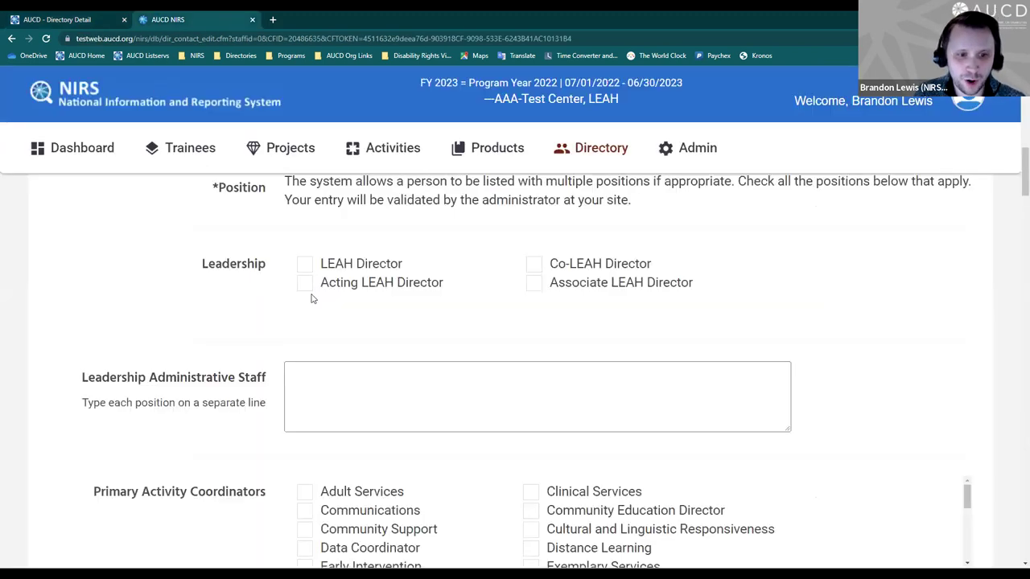
- Go back to the NIRS dashboard and log out from the Welcome user menu
{"action": "scroll", "coordinate": [374, 315], "scroll_direction": "up", "scroll_amount": 1}
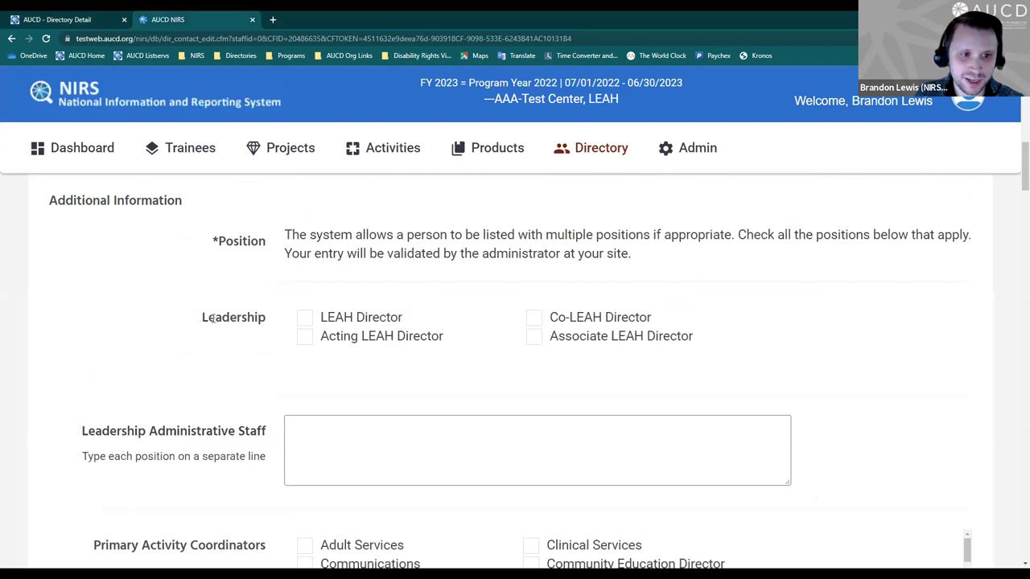
{"action": "left_click_drag", "start_coordinate": [201, 318], "coordinate": [268, 322]}
{"action": "left_click", "coordinate": [269, 322]}
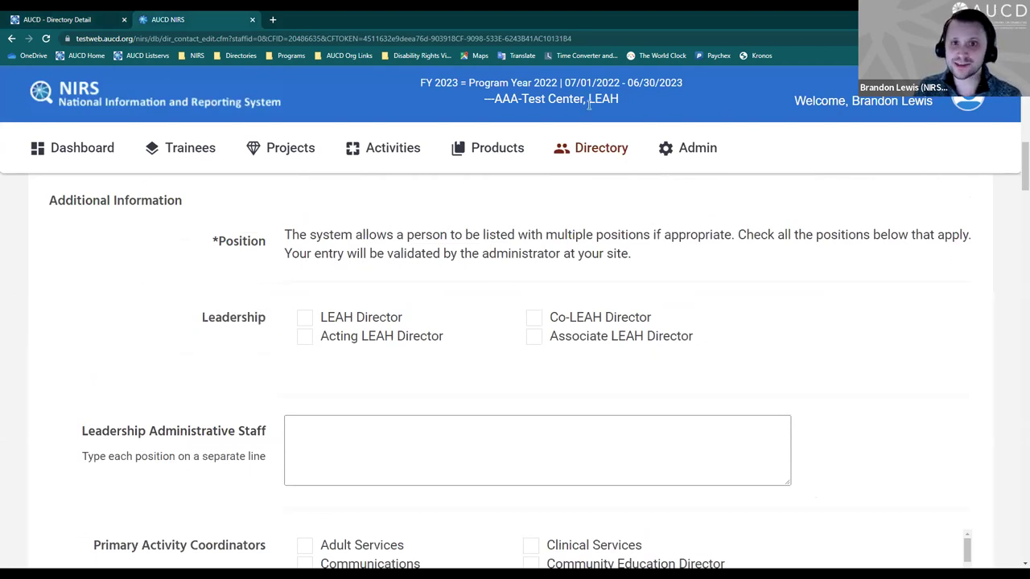
{"action": "left_click", "coordinate": [83, 148]}
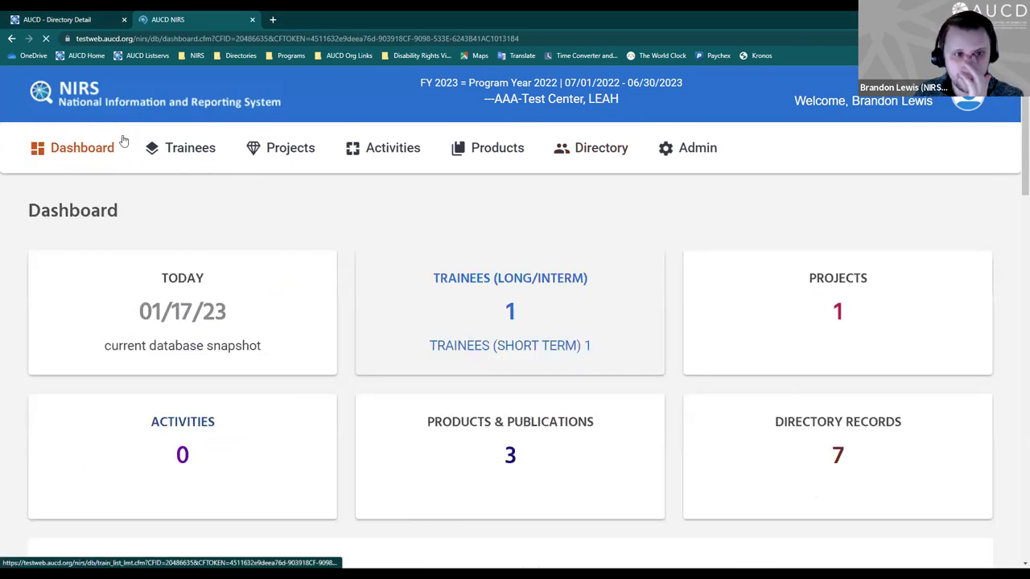
{"action": "left_click", "coordinate": [92, 152]}
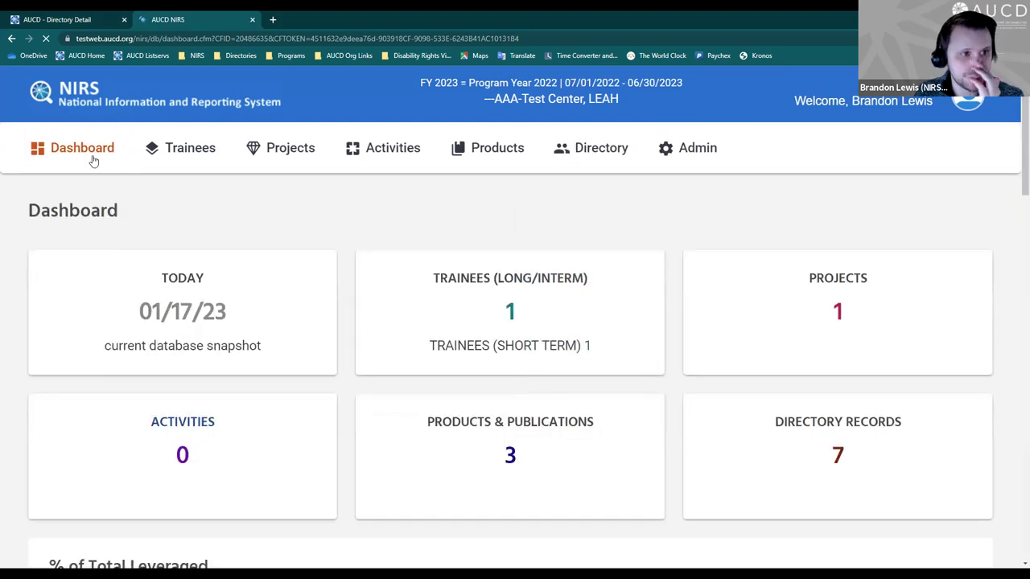
{"action": "left_click", "coordinate": [93, 159]}
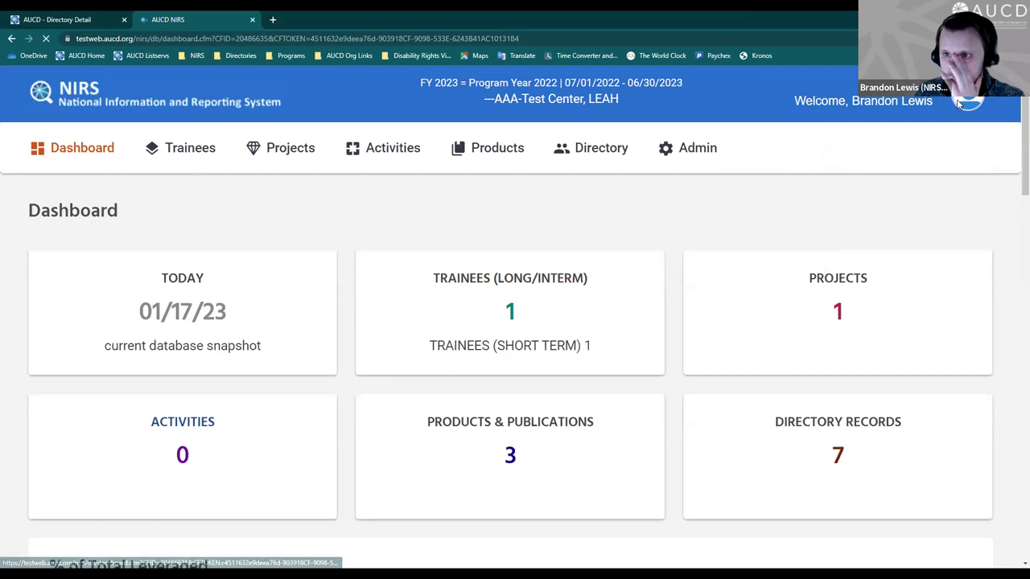
{"action": "left_click", "coordinate": [957, 103]}
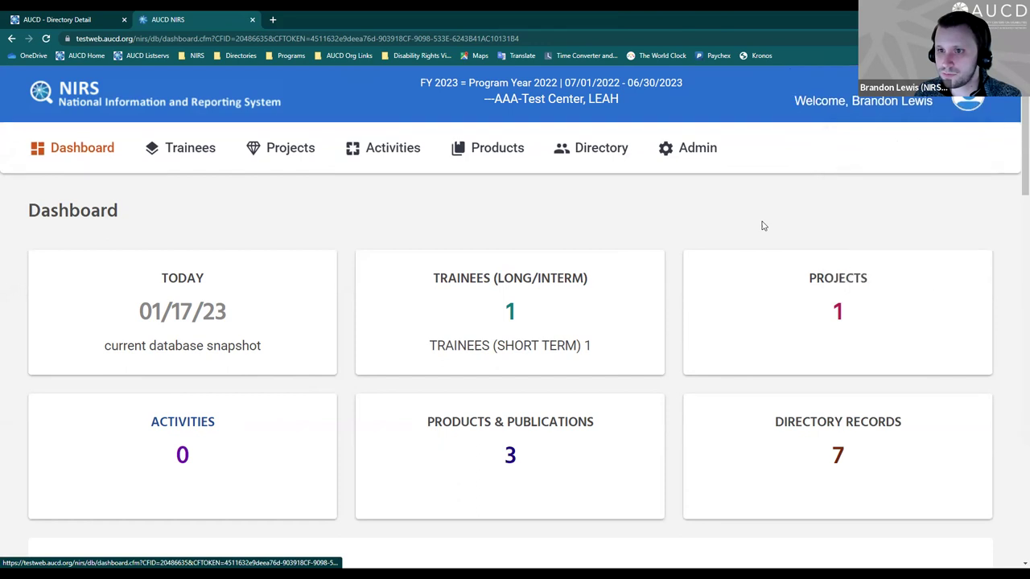
{"action": "left_click", "coordinate": [891, 270]}
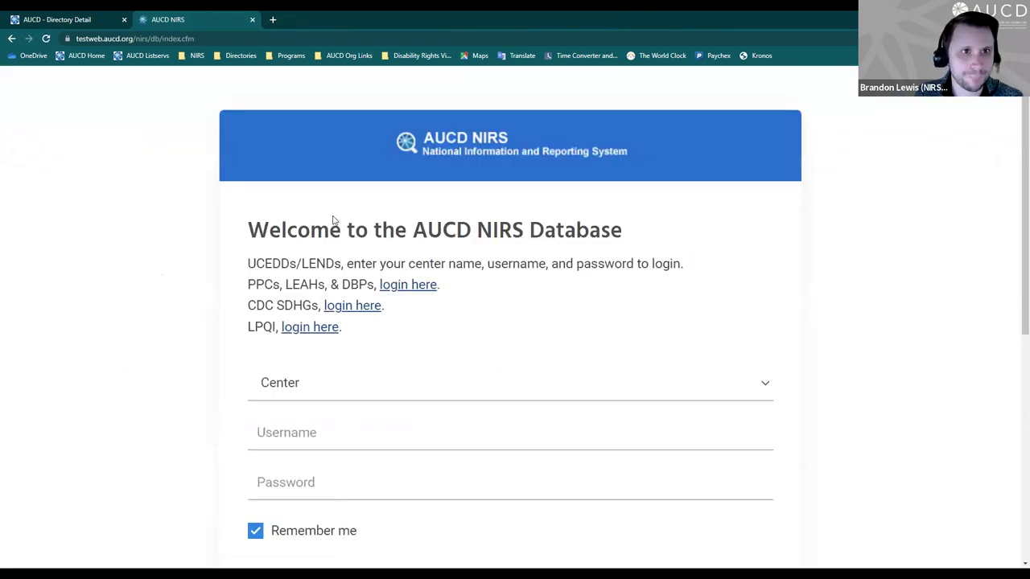
- Try logging in with center AAA-Test Center, UCEDD/LEND; dismiss the invalid-password alert
{"action": "left_click", "coordinate": [302, 384]}
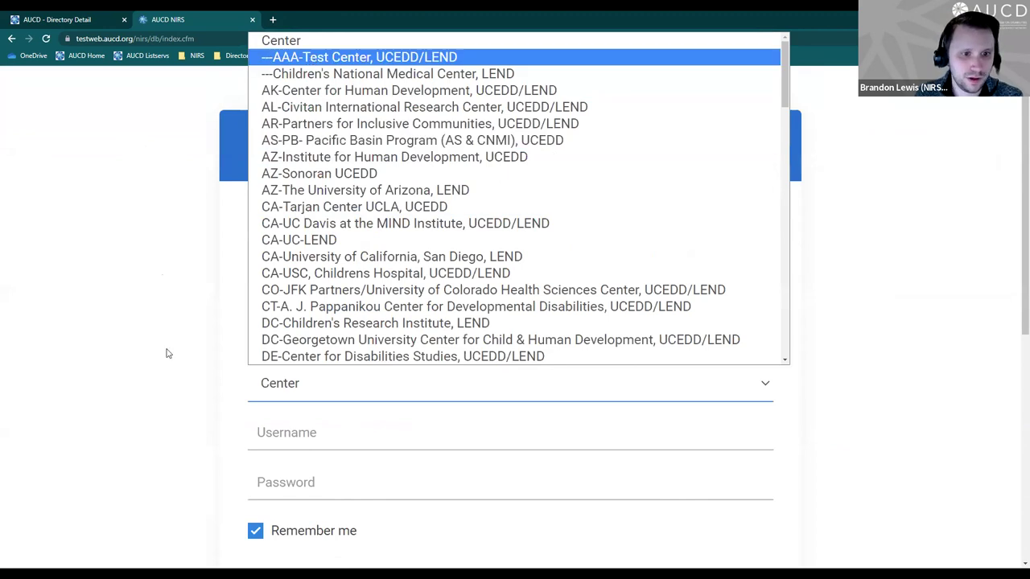
{"action": "left_click", "coordinate": [306, 58]}
{"action": "left_click", "coordinate": [271, 431]}
{"action": "left_click", "coordinate": [316, 302]}
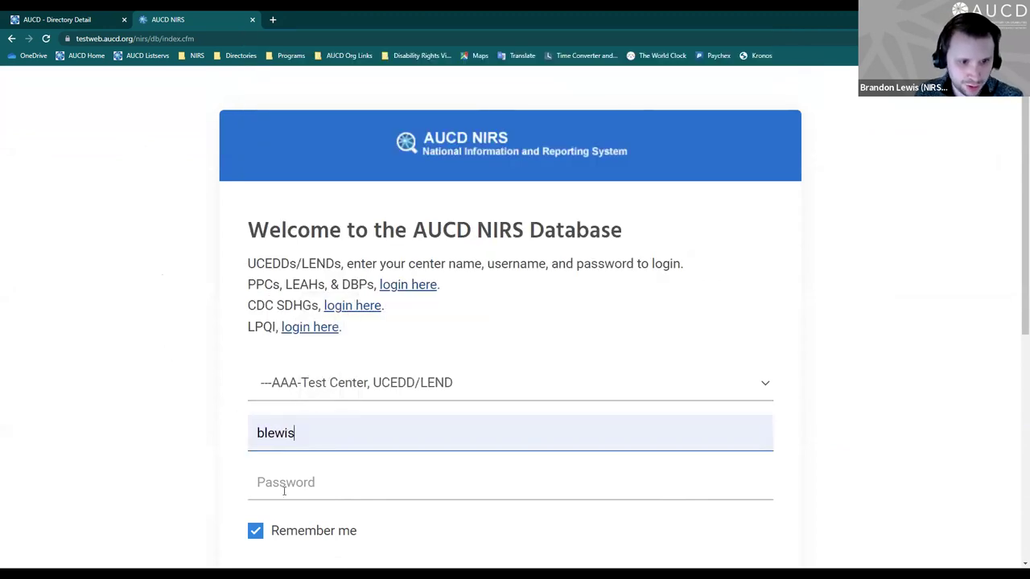
{"action": "left_click", "coordinate": [283, 481]}
{"action": "type", "text": "************"}
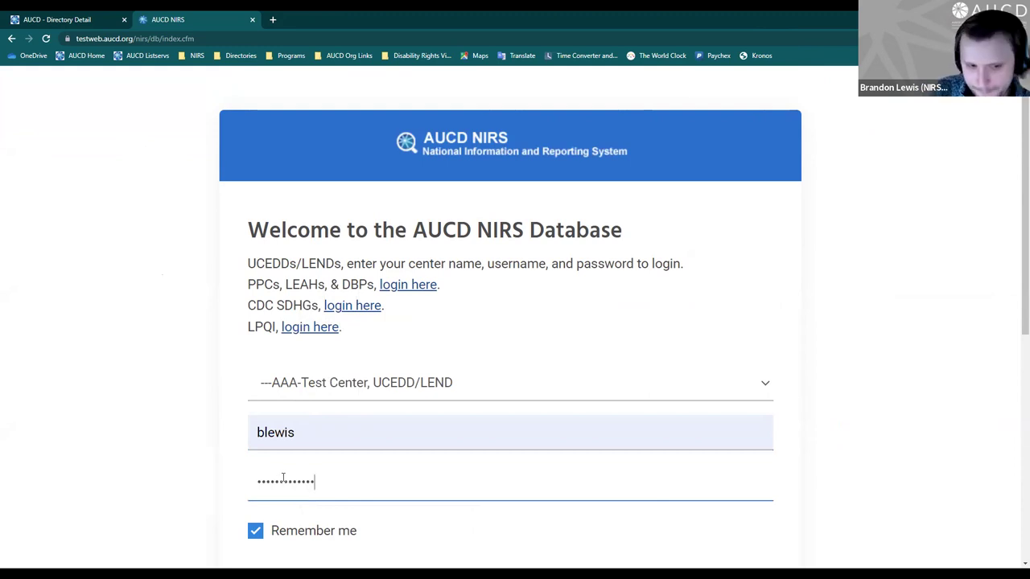
{"action": "key", "text": "Return"}
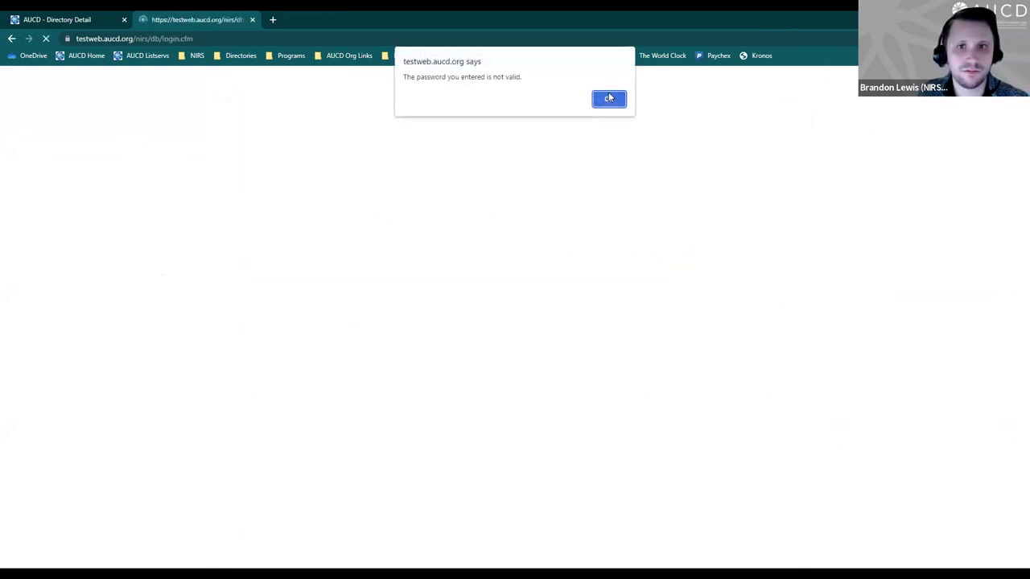
{"action": "key", "text": "Return"}
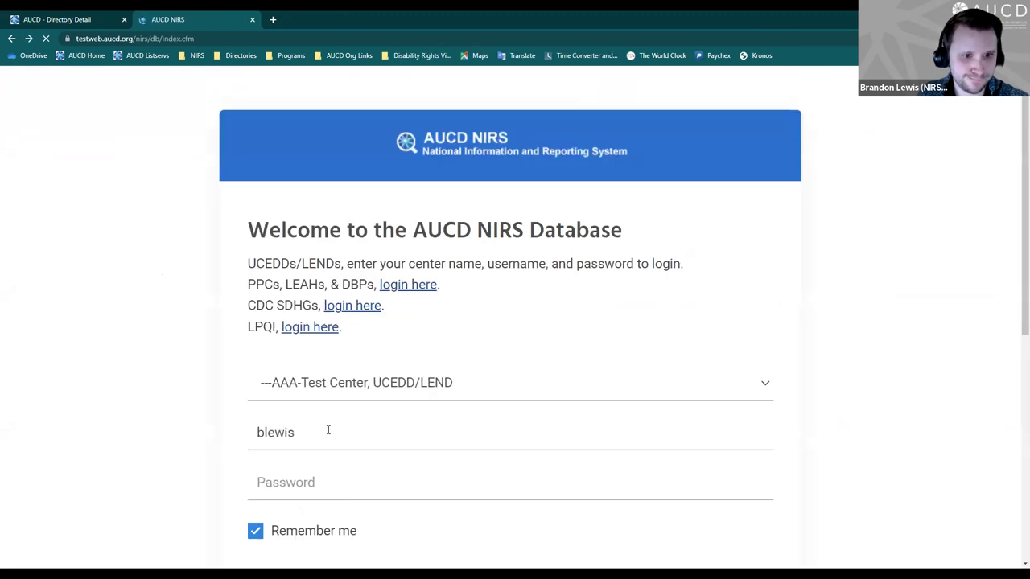
- Log in under AUCD Central Office with the account password
{"action": "left_click", "coordinate": [309, 480]}
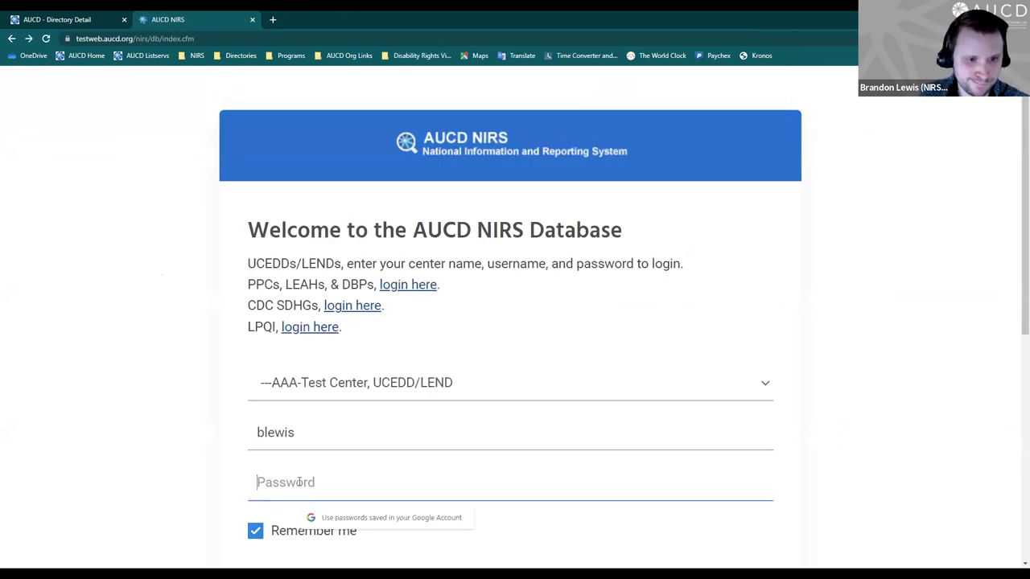
{"action": "left_click", "coordinate": [309, 383]}
{"action": "scroll", "coordinate": [308, 322], "scroll_direction": "down", "scroll_amount": 10}
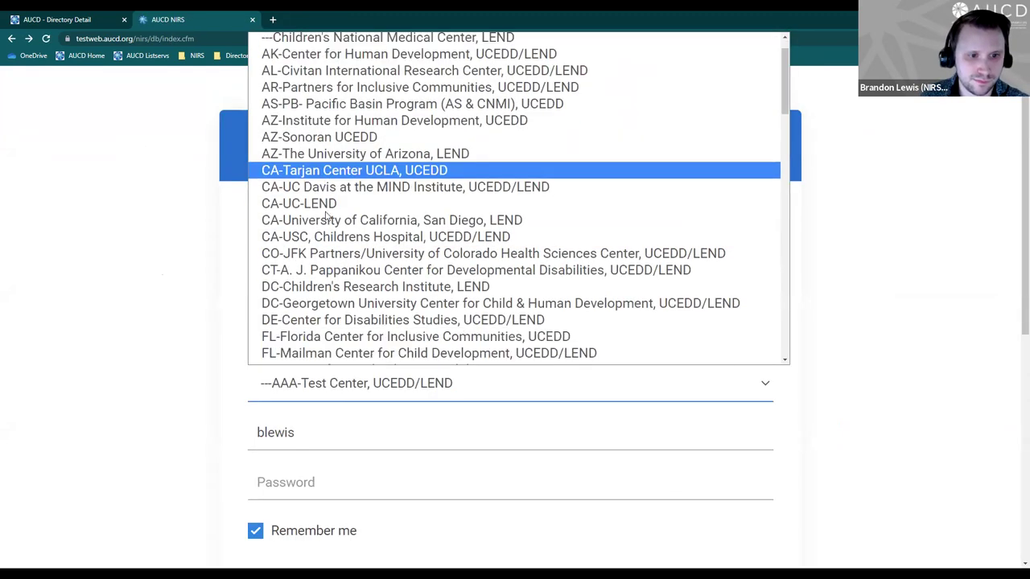
{"action": "left_click", "coordinate": [308, 358]}
{"action": "left_click", "coordinate": [288, 480]}
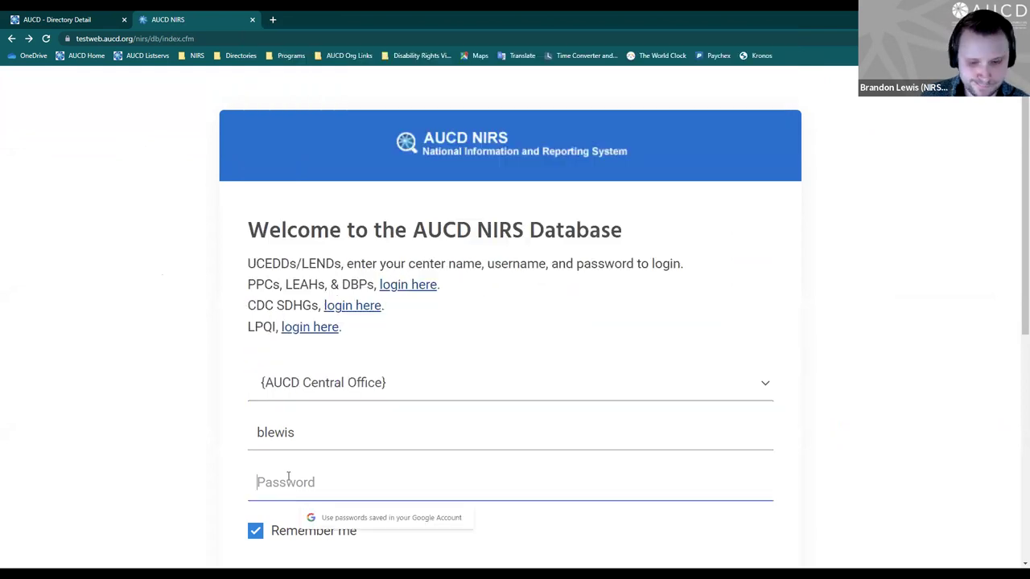
{"action": "type", "text": "•••"}
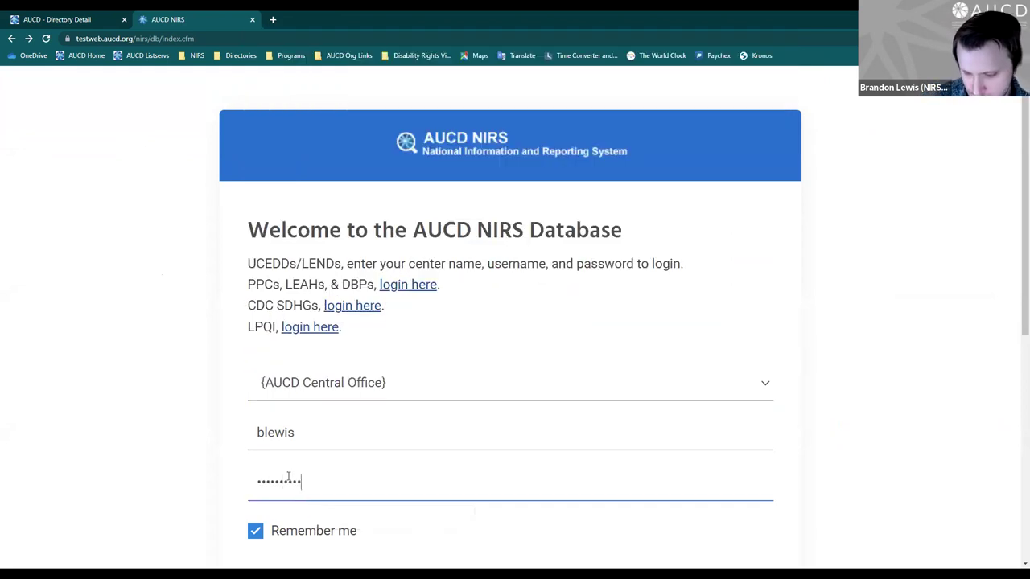
{"action": "key", "text": "Return"}
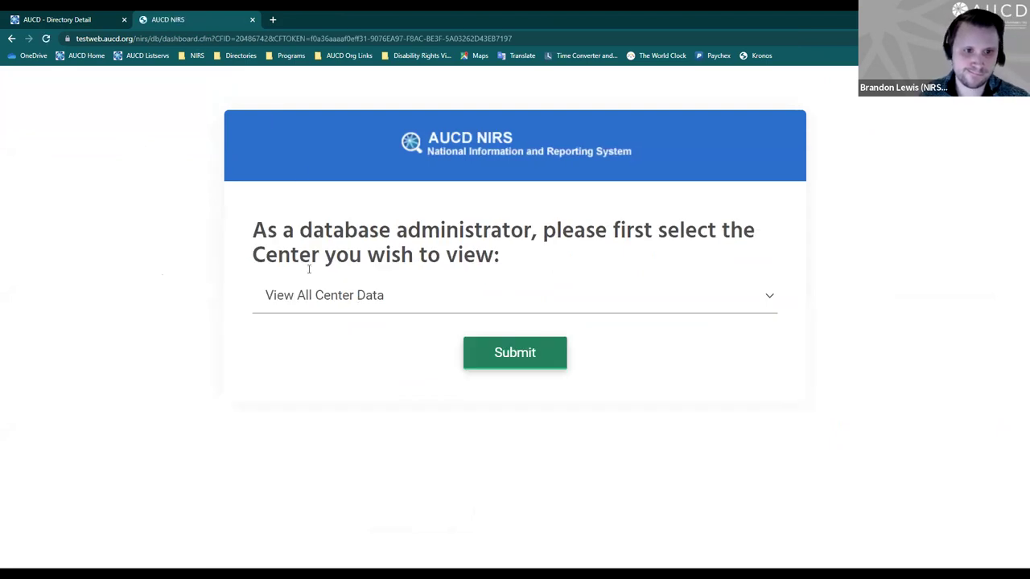
- Load the dashboard for AAA-Test Center, UCEDD/LEND
{"action": "left_click", "coordinate": [308, 294]}
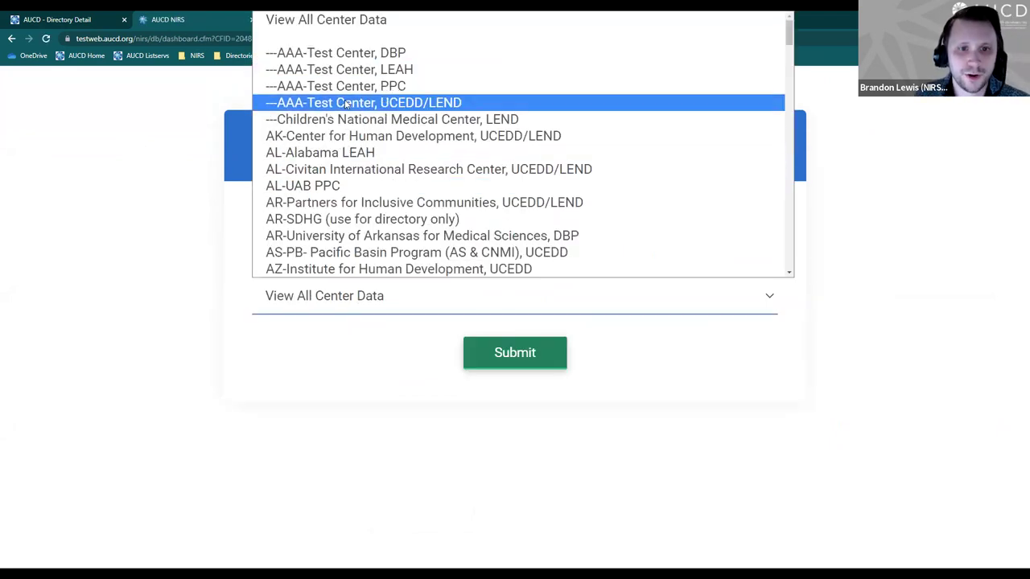
{"action": "left_click", "coordinate": [346, 103]}
{"action": "left_click", "coordinate": [485, 356]}
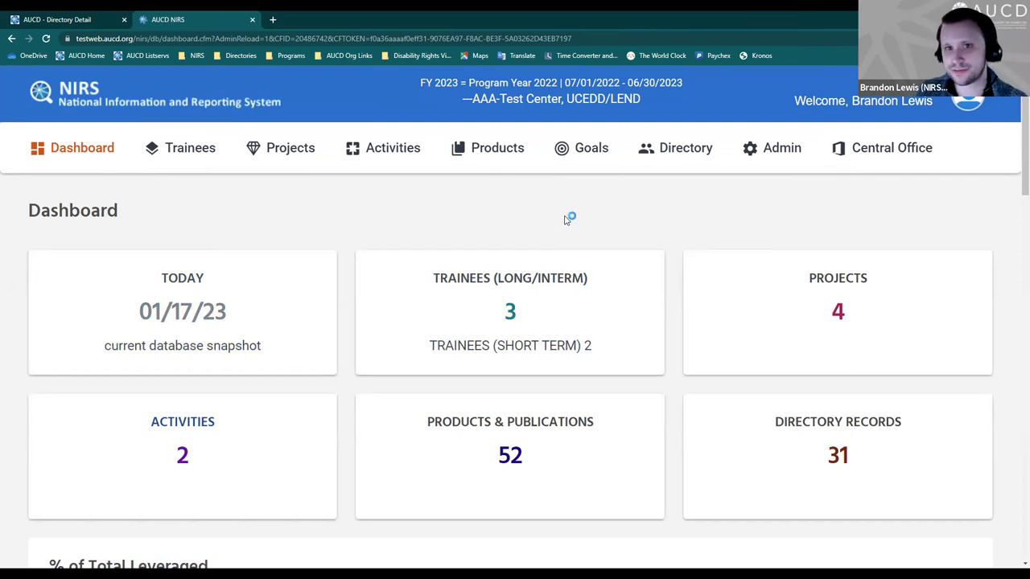
- Start a new faculty and staff profile and check LEND Director under Leadership
{"action": "mouse_move", "coordinate": [677, 157]}
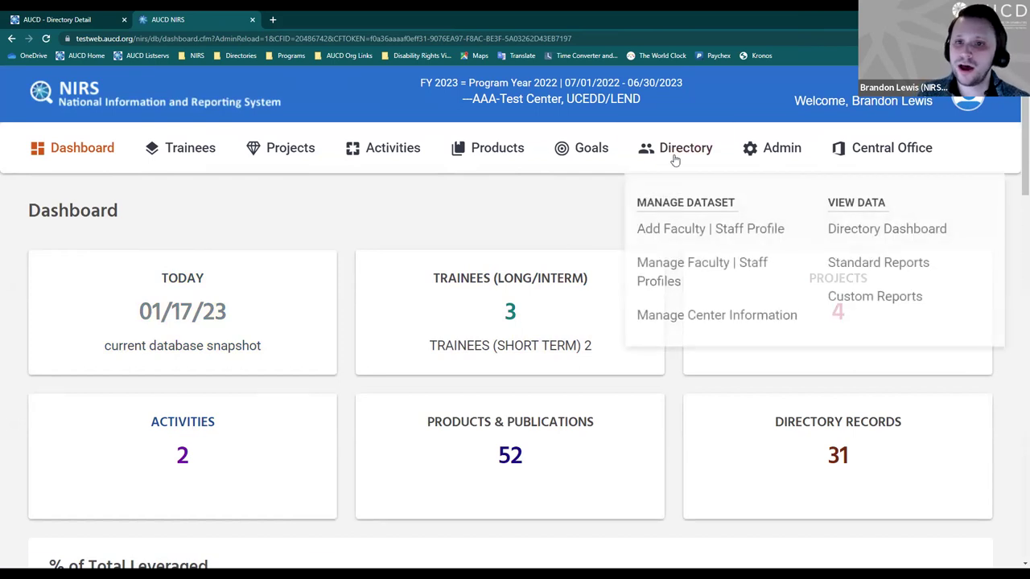
{"action": "left_click", "coordinate": [667, 231]}
{"action": "scroll", "coordinate": [294, 442], "scroll_direction": "down", "scroll_amount": 10}
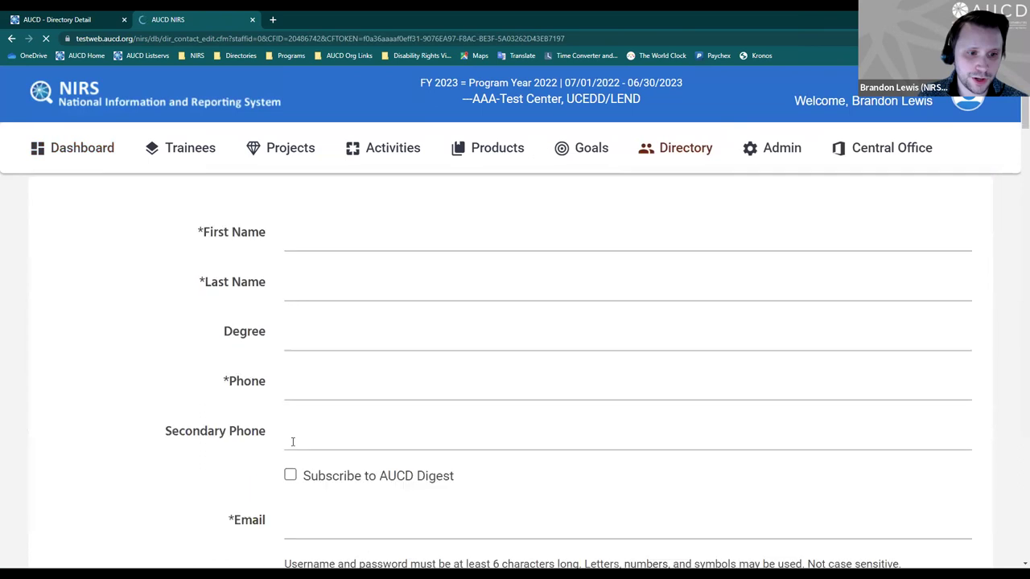
{"action": "scroll", "coordinate": [294, 445], "scroll_direction": "down", "scroll_amount": 1}
{"action": "left_click_drag", "start_coordinate": [211, 259], "coordinate": [254, 259]}
{"action": "left_click", "coordinate": [223, 361]}
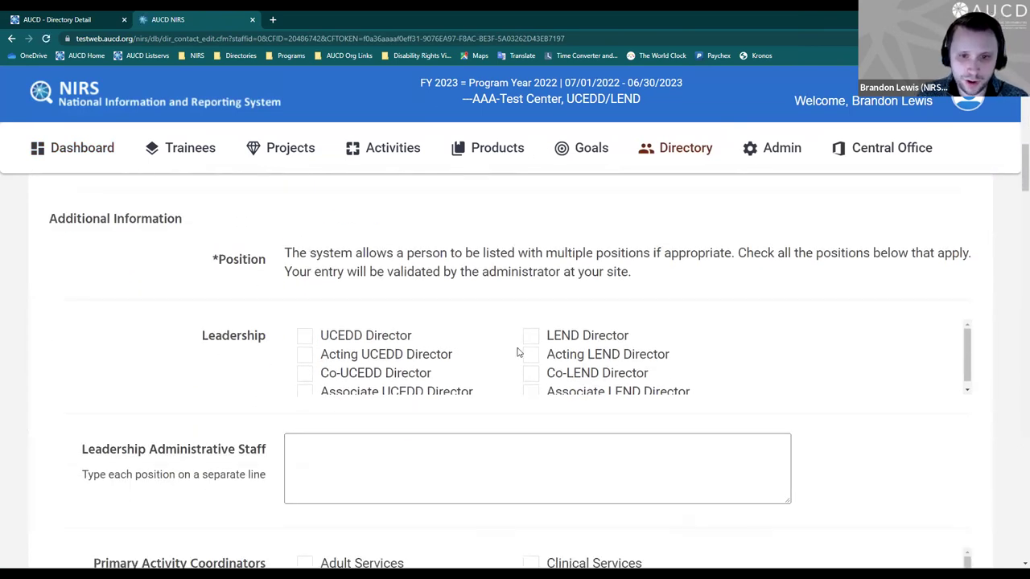
{"action": "scroll", "coordinate": [247, 353], "scroll_direction": "down", "scroll_amount": 1}
{"action": "scroll", "coordinate": [416, 296], "scroll_direction": "down", "scroll_amount": 1}
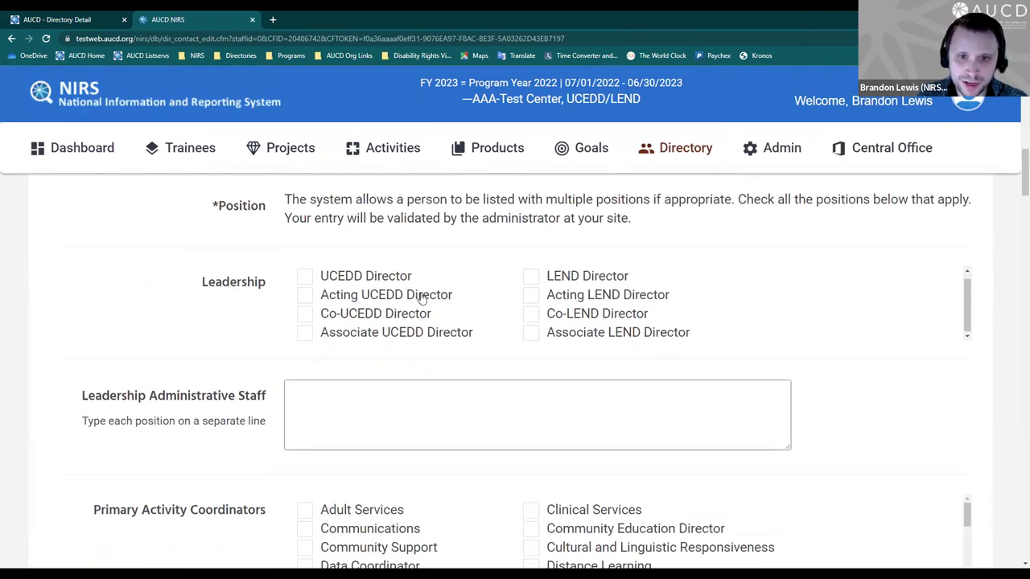
{"action": "left_click", "coordinate": [530, 276]}
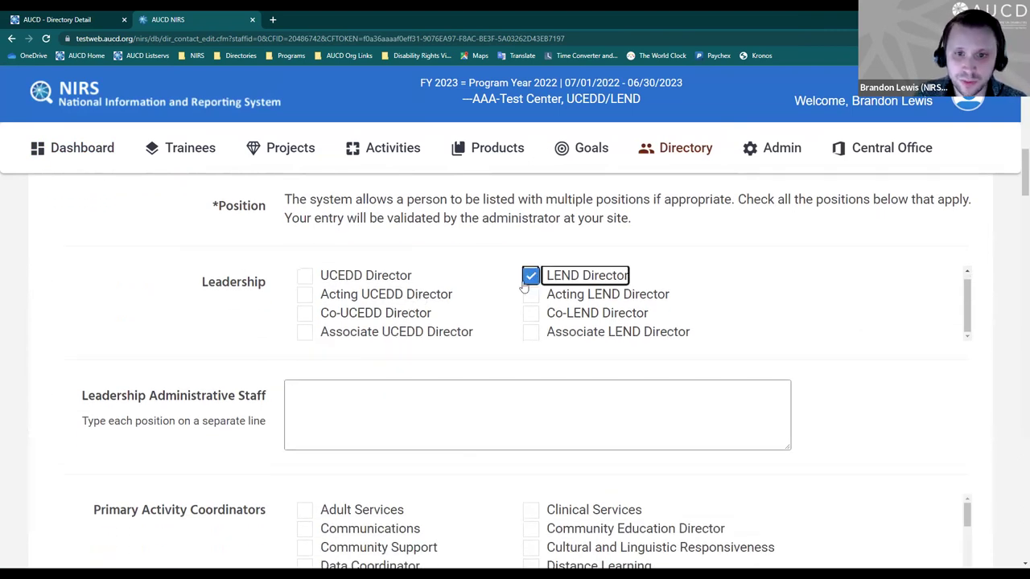
- Confirm the LEND Director position in the AUCD directory listing, then return to NIRS
{"action": "left_click", "coordinate": [71, 21]}
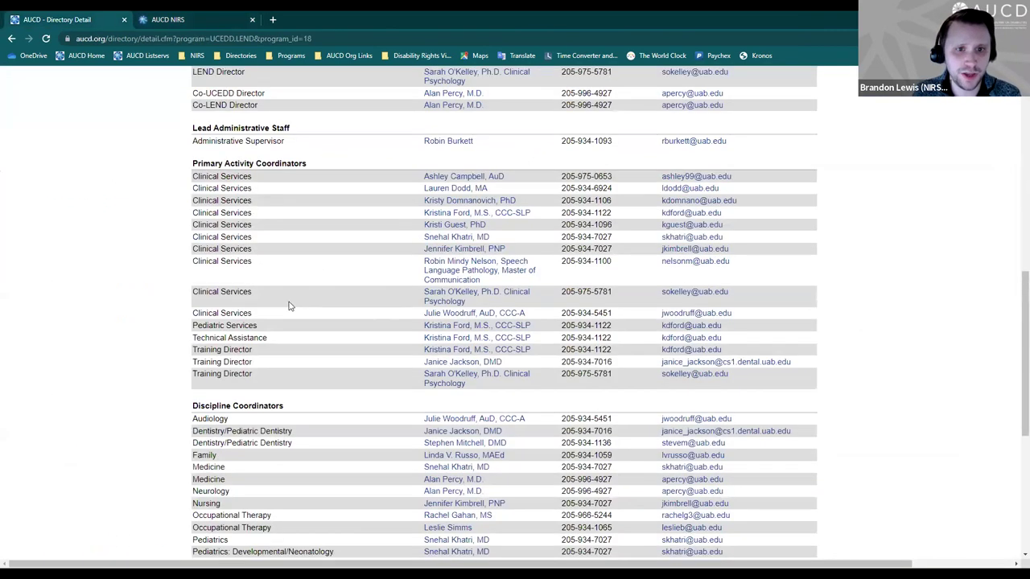
{"action": "scroll", "coordinate": [287, 306], "scroll_direction": "up", "scroll_amount": 3}
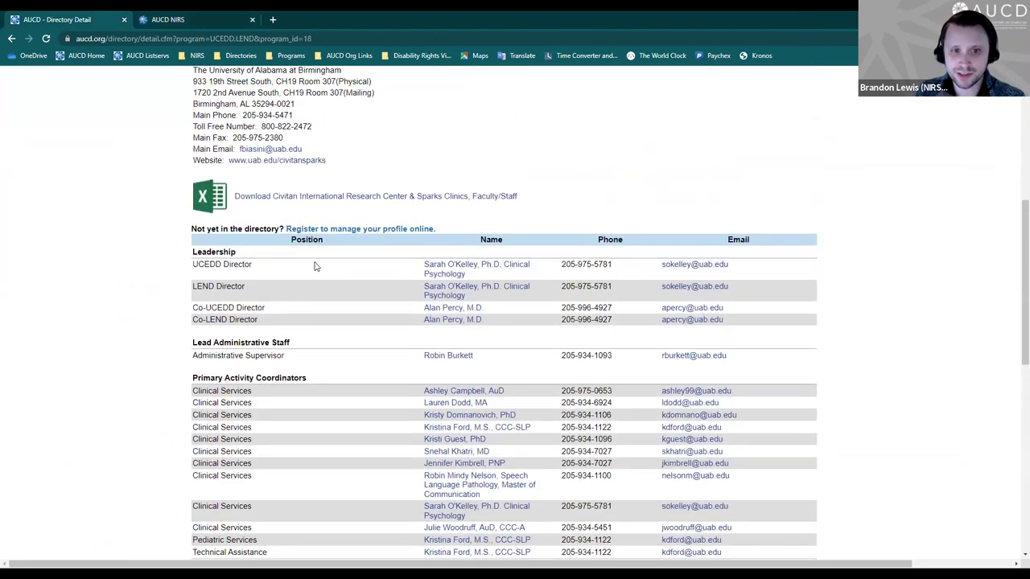
{"action": "left_click_drag", "start_coordinate": [214, 291], "coordinate": [306, 296]}
{"action": "left_click", "coordinate": [306, 296]}
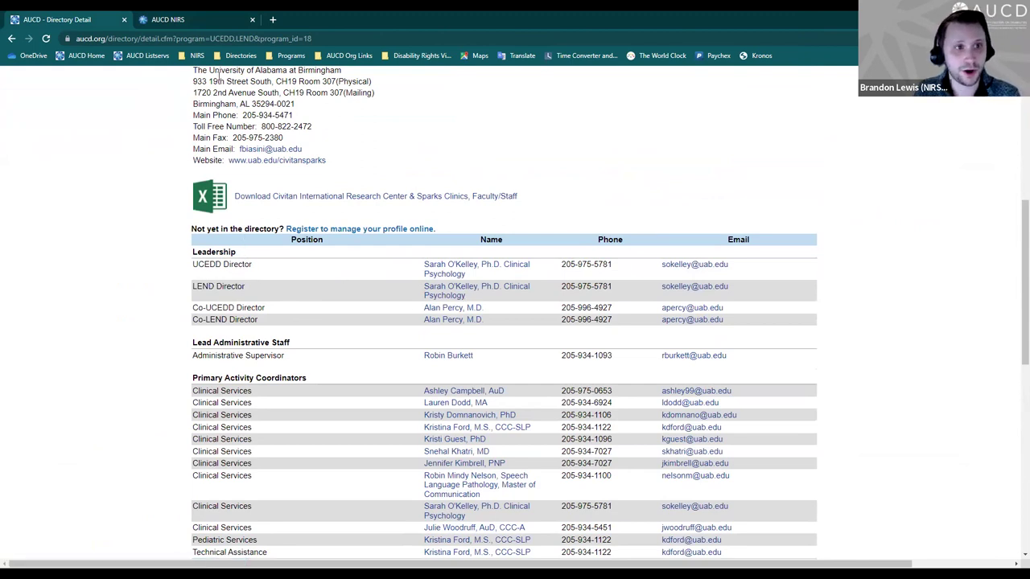
{"action": "left_click", "coordinate": [196, 25]}
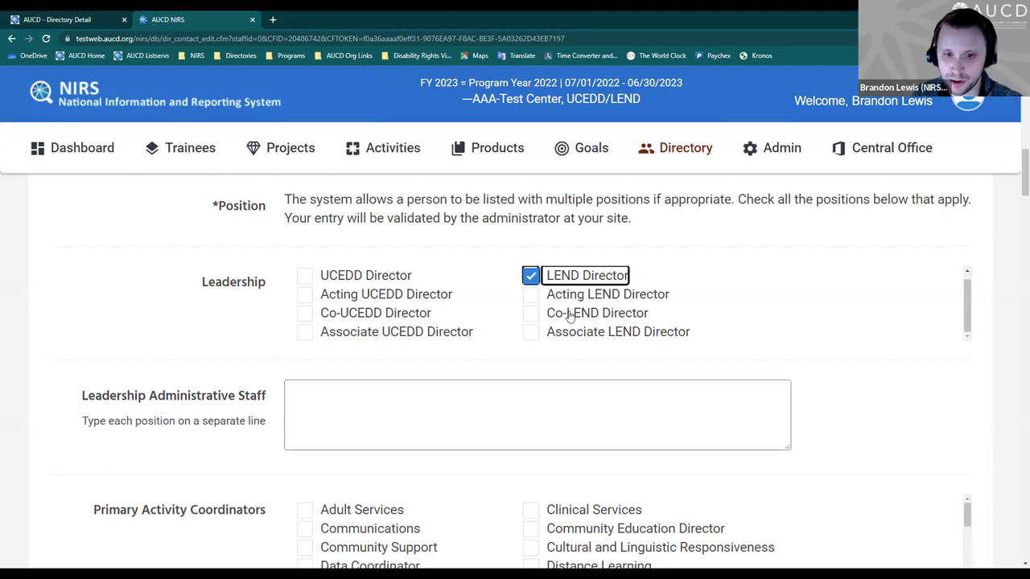
- Look up the Clinical Services position in the AUCD directory listing, then return to NIRS
{"action": "scroll", "coordinate": [569, 315], "scroll_direction": "down", "scroll_amount": 2}
{"action": "scroll", "coordinate": [563, 370], "scroll_direction": "down", "scroll_amount": 3}
{"action": "scroll", "coordinate": [442, 385], "scroll_direction": "up", "scroll_amount": 3}
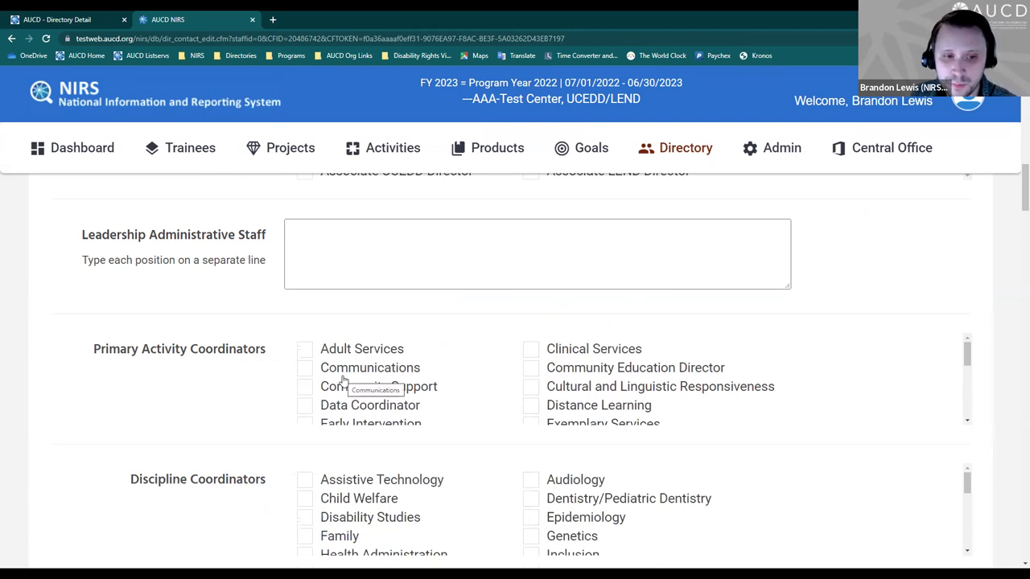
{"action": "scroll", "coordinate": [343, 379], "scroll_direction": "down", "scroll_amount": 2}
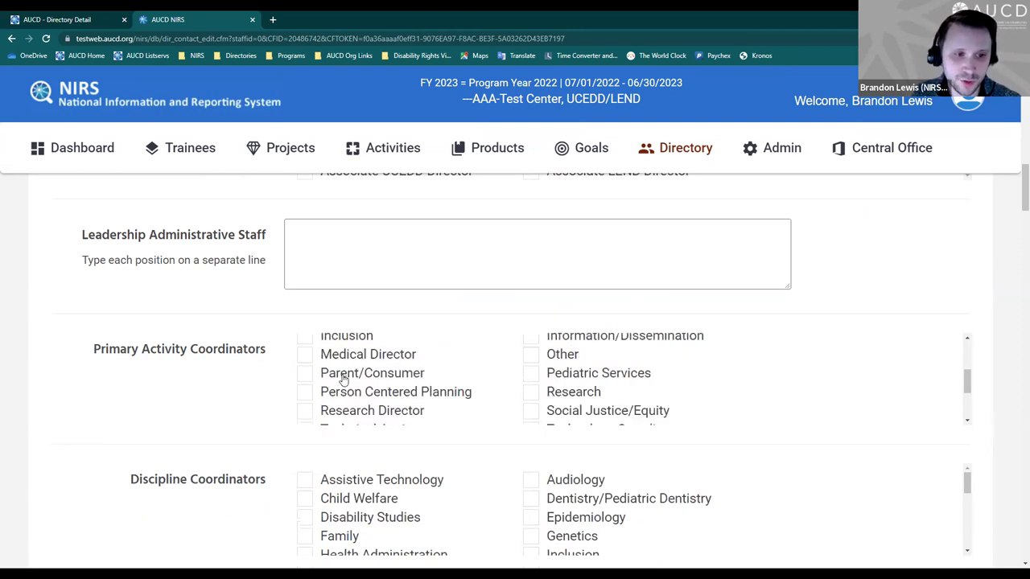
{"action": "scroll", "coordinate": [343, 380], "scroll_direction": "up", "scroll_amount": 3}
{"action": "left_click", "coordinate": [77, 16]}
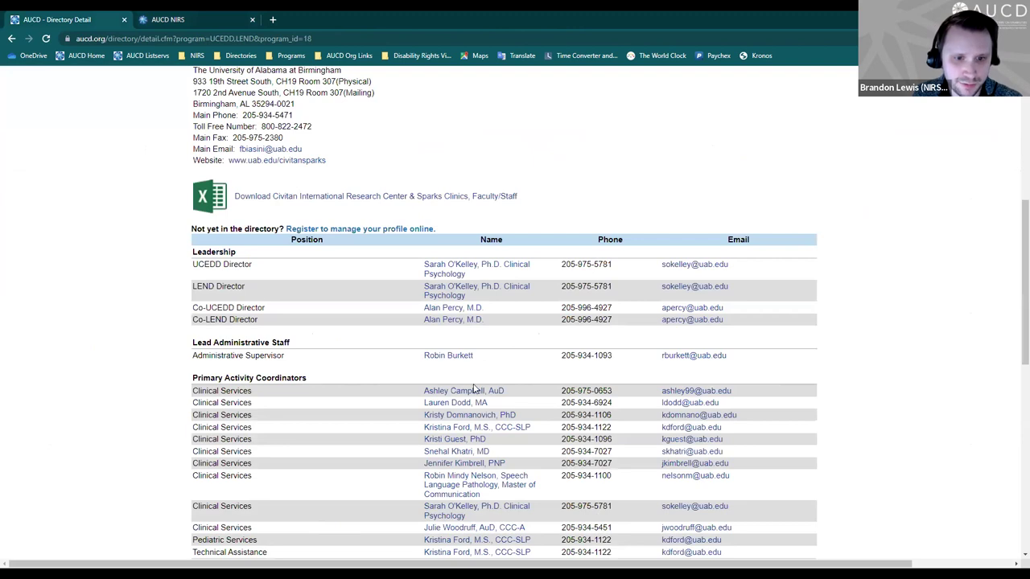
{"action": "scroll", "coordinate": [306, 423], "scroll_direction": "down", "scroll_amount": 1}
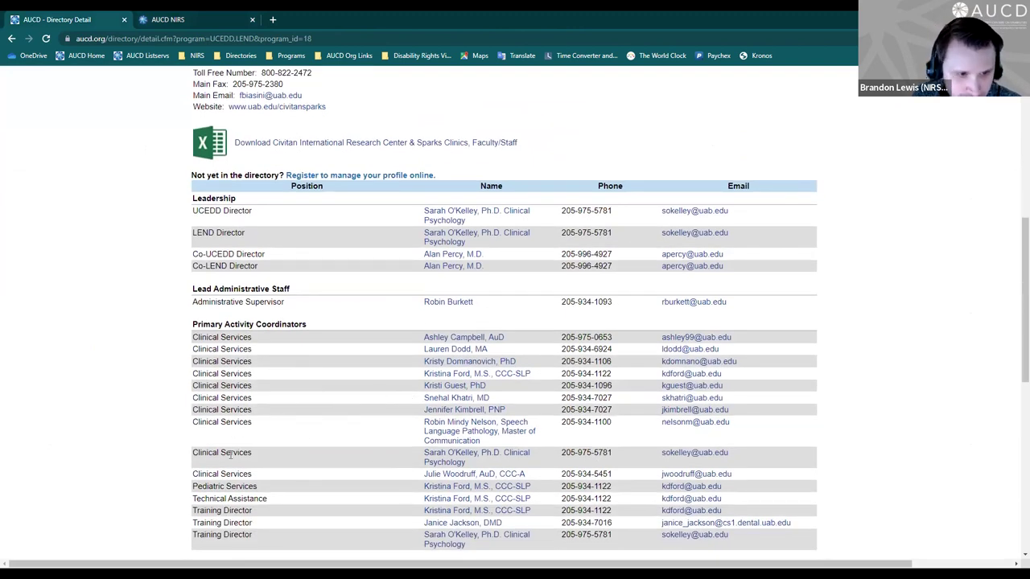
{"action": "left_click_drag", "start_coordinate": [278, 456], "coordinate": [197, 455]}
{"action": "left_click", "coordinate": [228, 375]}
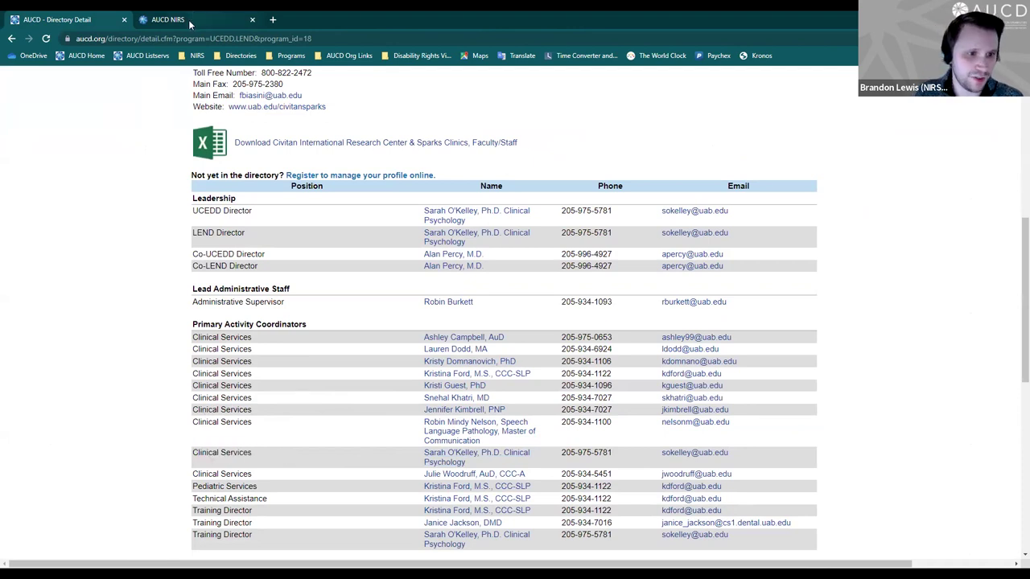
{"action": "left_click", "coordinate": [190, 20]}
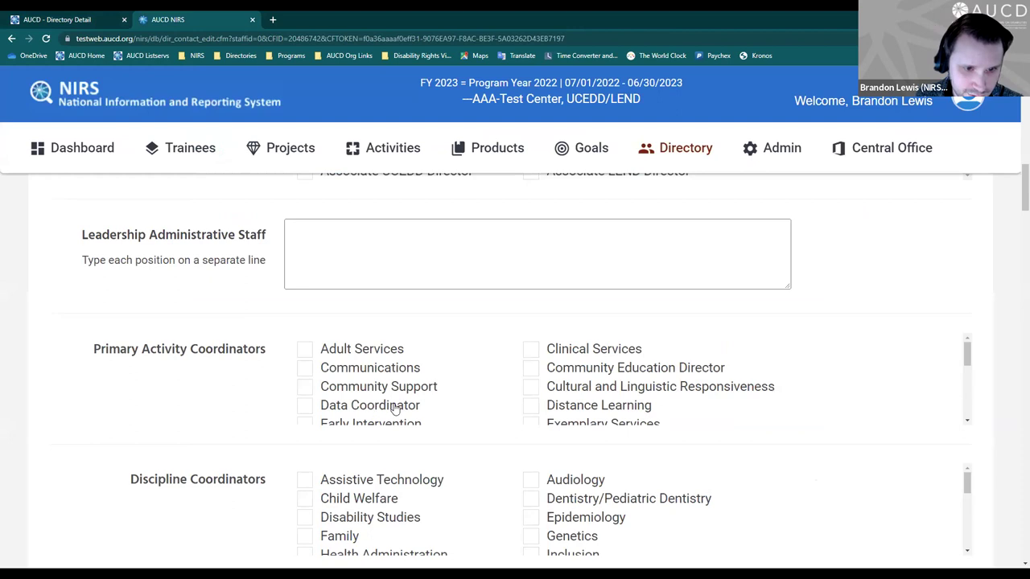
- Check Clinical Services under Primary Activity Coordinators in the NIRS form
{"action": "scroll", "coordinate": [396, 410], "scroll_direction": "down", "scroll_amount": 3}
{"action": "scroll", "coordinate": [403, 410], "scroll_direction": "up", "scroll_amount": 2}
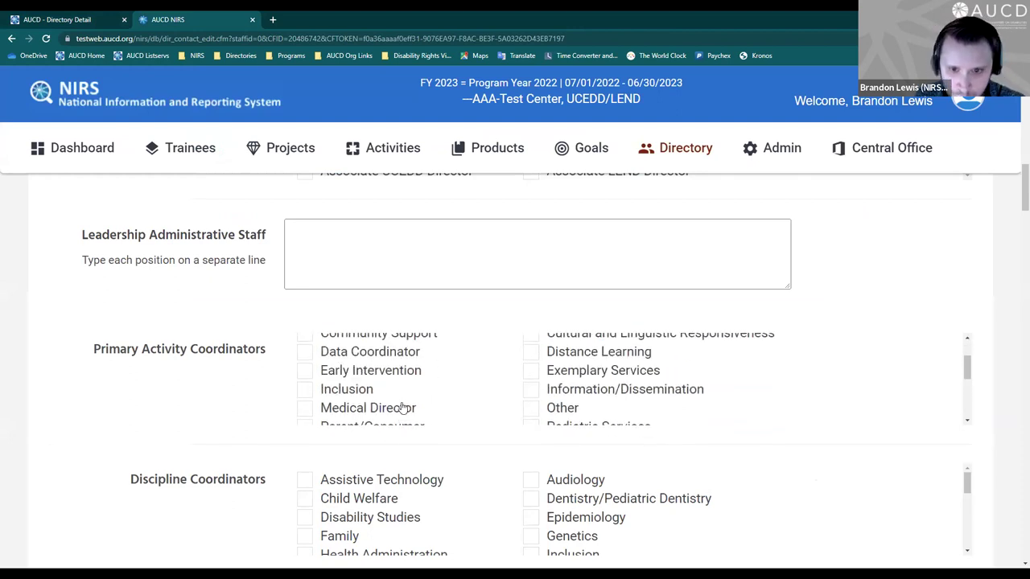
{"action": "scroll", "coordinate": [496, 379], "scroll_direction": "down", "scroll_amount": 1}
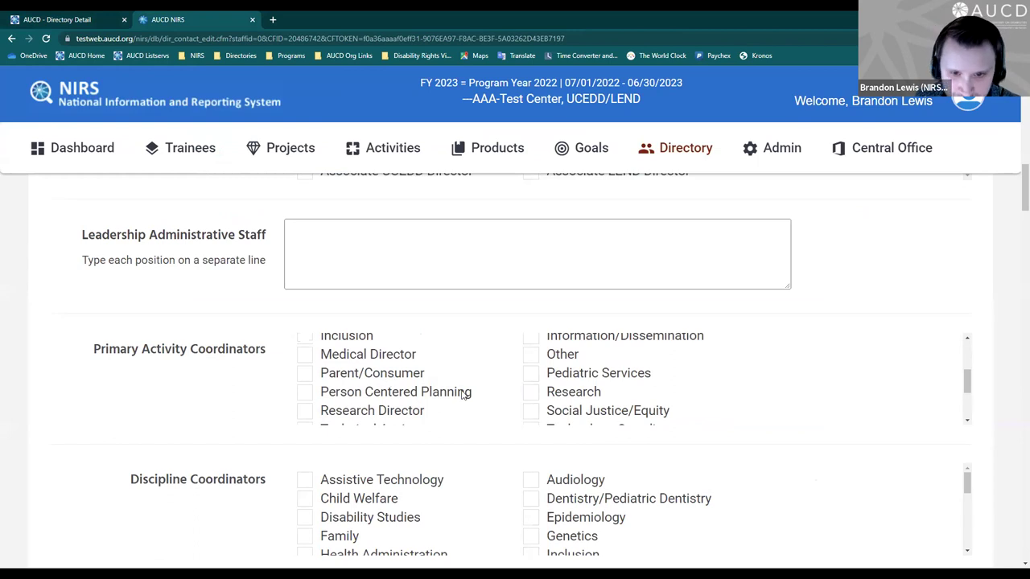
{"action": "scroll", "coordinate": [390, 394], "scroll_direction": "down", "scroll_amount": 3}
{"action": "scroll", "coordinate": [390, 400], "scroll_direction": "up", "scroll_amount": 5}
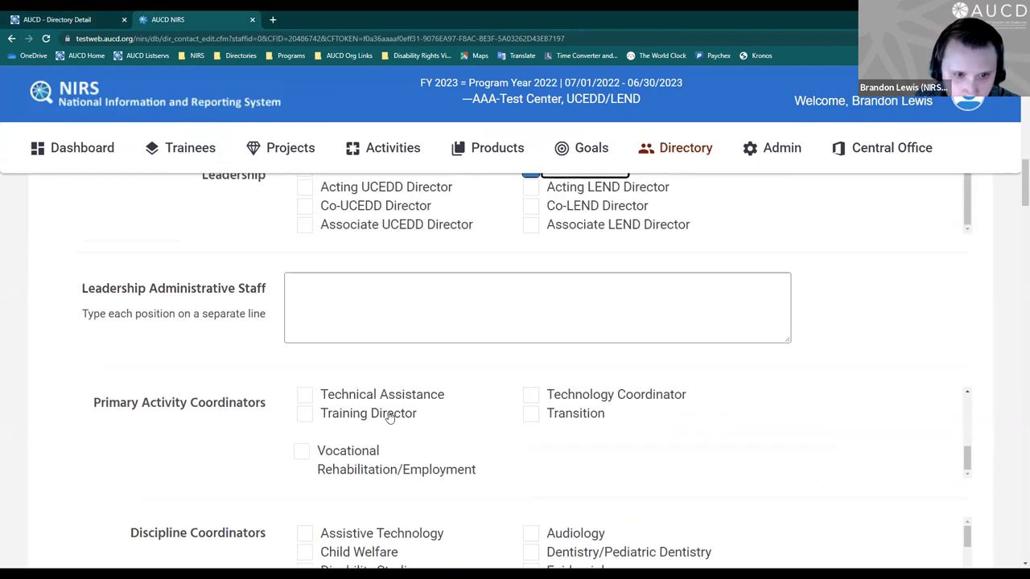
{"action": "scroll", "coordinate": [390, 428], "scroll_direction": "up", "scroll_amount": 4}
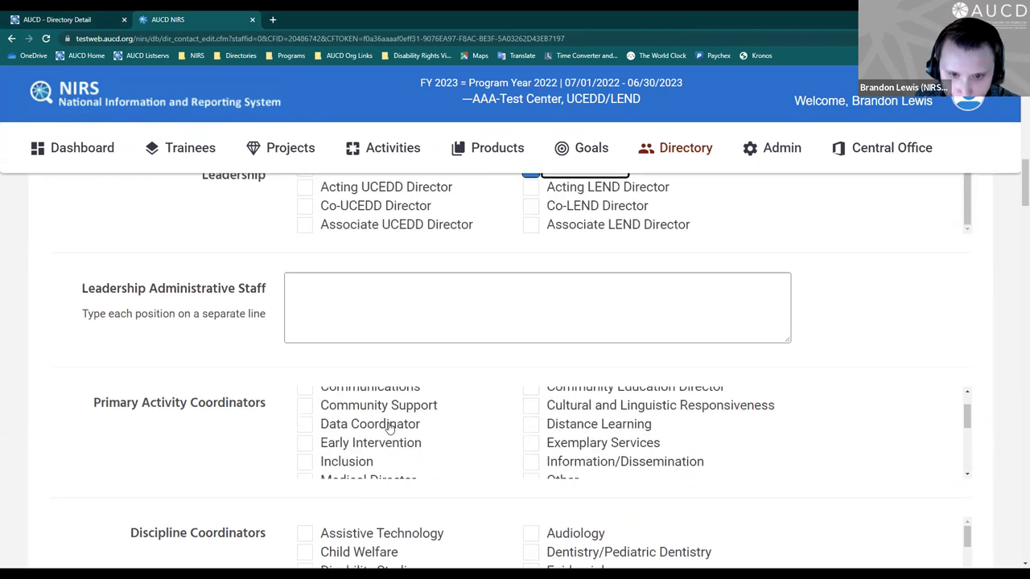
{"action": "left_click", "coordinate": [530, 404]}
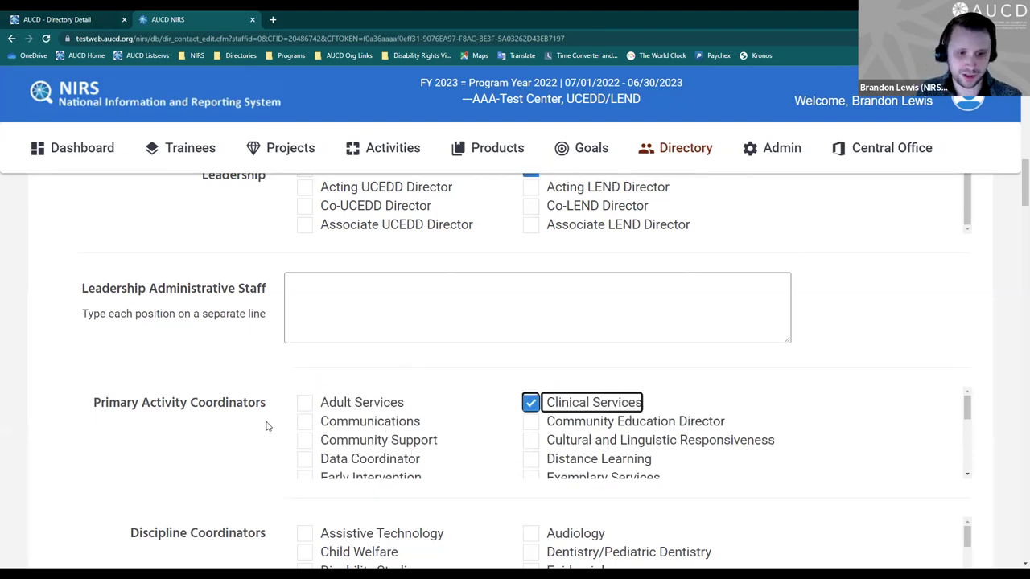
- Bring the AUCD directory listing of Discipline Coordinators back into view
{"action": "scroll", "coordinate": [267, 426], "scroll_direction": "down", "scroll_amount": 1}
{"action": "scroll", "coordinate": [100, 74], "scroll_direction": "down", "scroll_amount": 1}
{"action": "left_click", "coordinate": [62, 22]}
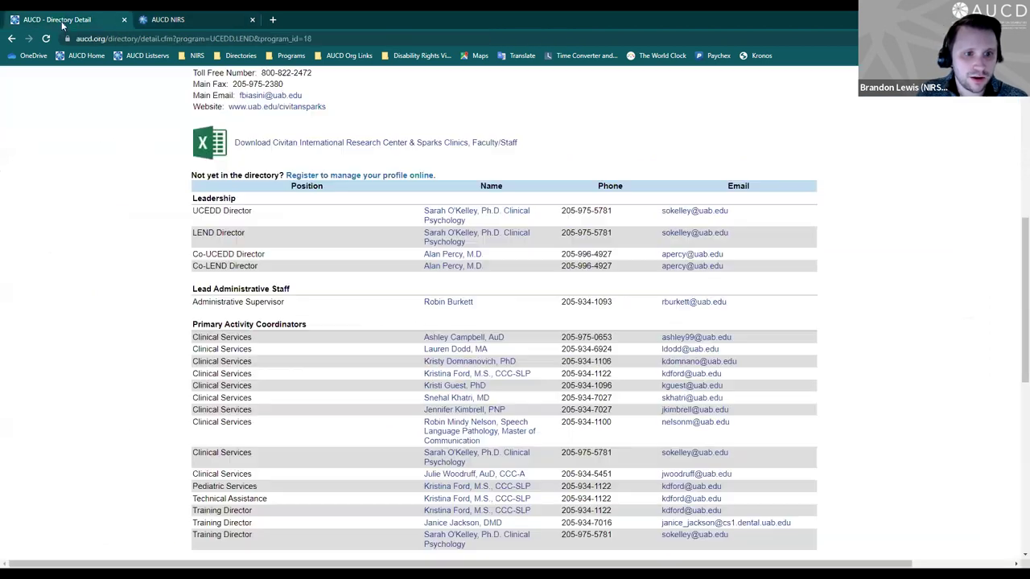
{"action": "scroll", "coordinate": [245, 338], "scroll_direction": "down", "scroll_amount": 4}
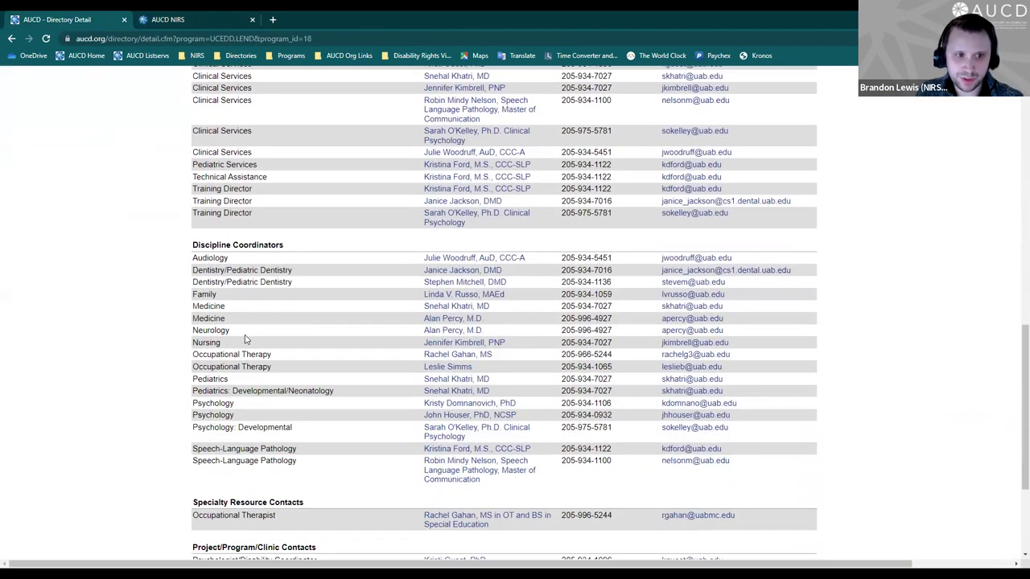
- Compare the directory's Discipline Coordinators with the NIRS form, adding nothing, and end on the form
{"action": "scroll", "coordinate": [245, 338], "scroll_direction": "down", "scroll_amount": 1}
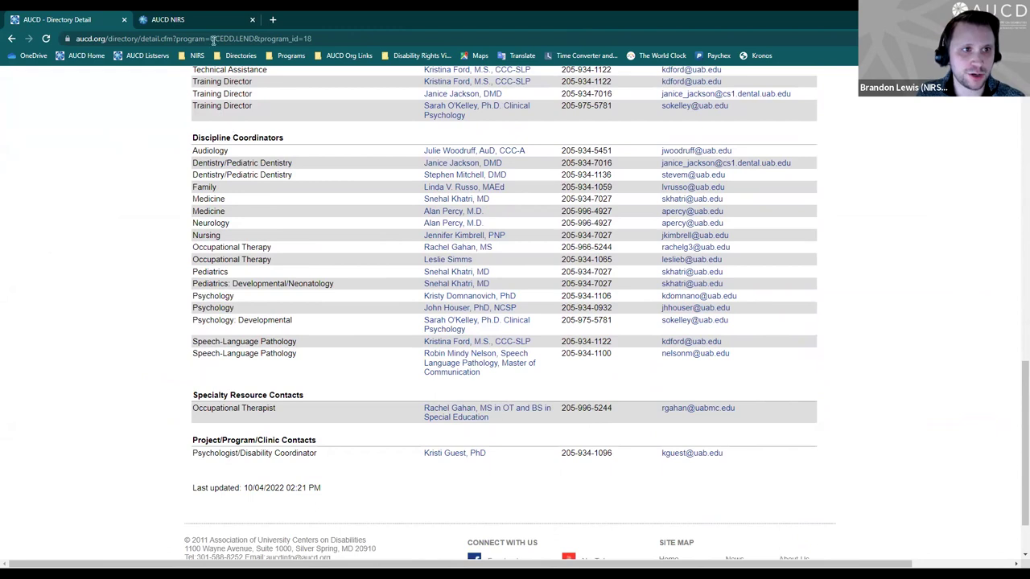
{"action": "left_click", "coordinate": [201, 18]}
{"action": "scroll", "coordinate": [242, 338], "scroll_direction": "down", "scroll_amount": 2}
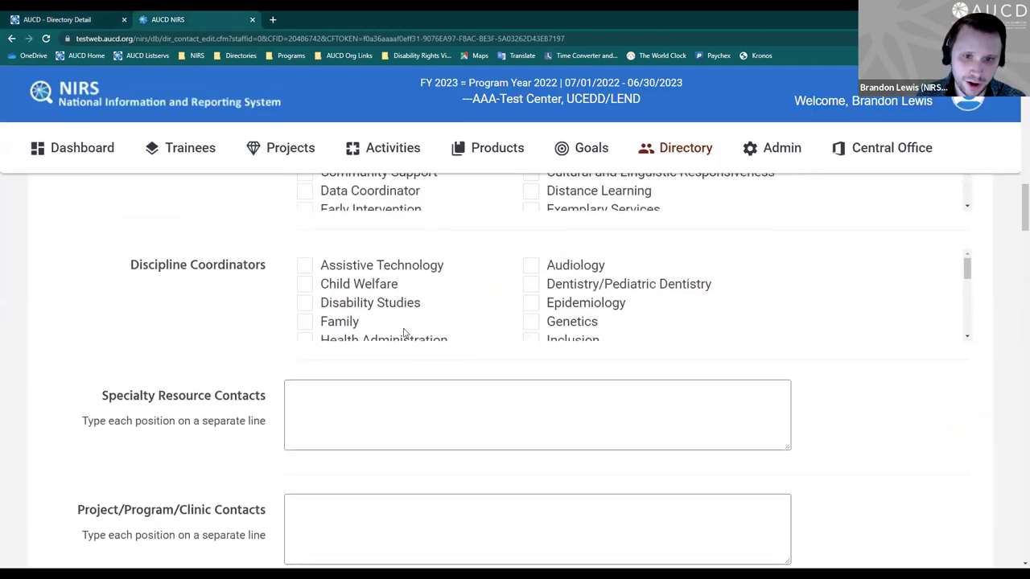
{"action": "scroll", "coordinate": [404, 332], "scroll_direction": "down", "scroll_amount": 5}
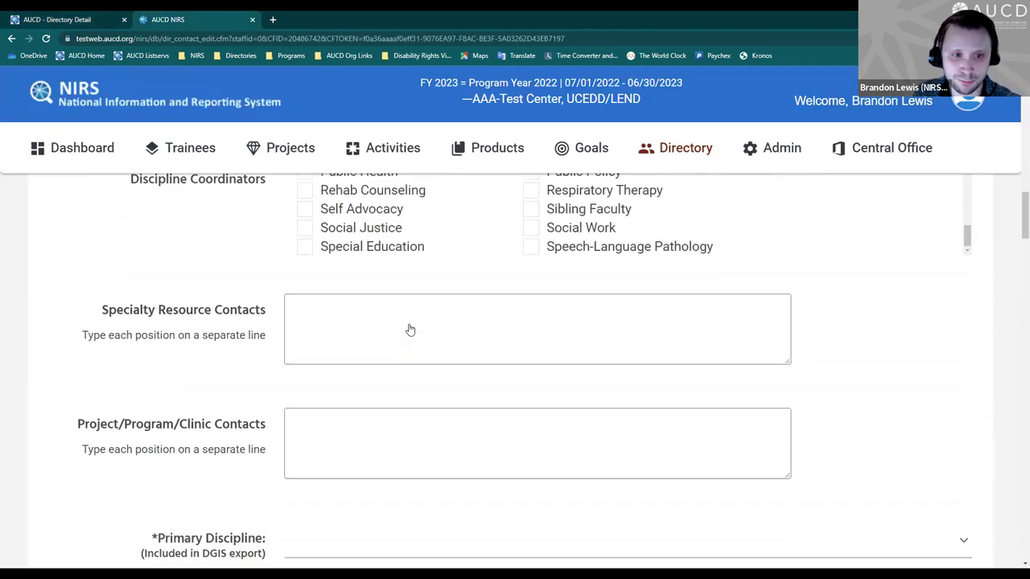
{"action": "scroll", "coordinate": [409, 330], "scroll_direction": "down", "scroll_amount": 1}
{"action": "left_click", "coordinate": [81, 22]}
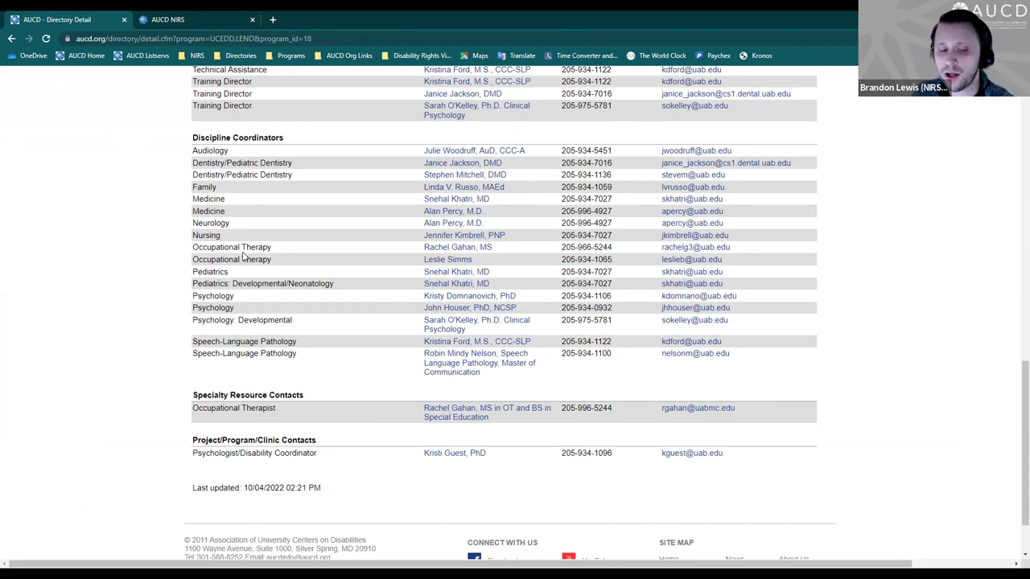
{"action": "scroll", "coordinate": [243, 256], "scroll_direction": "up", "scroll_amount": 6}
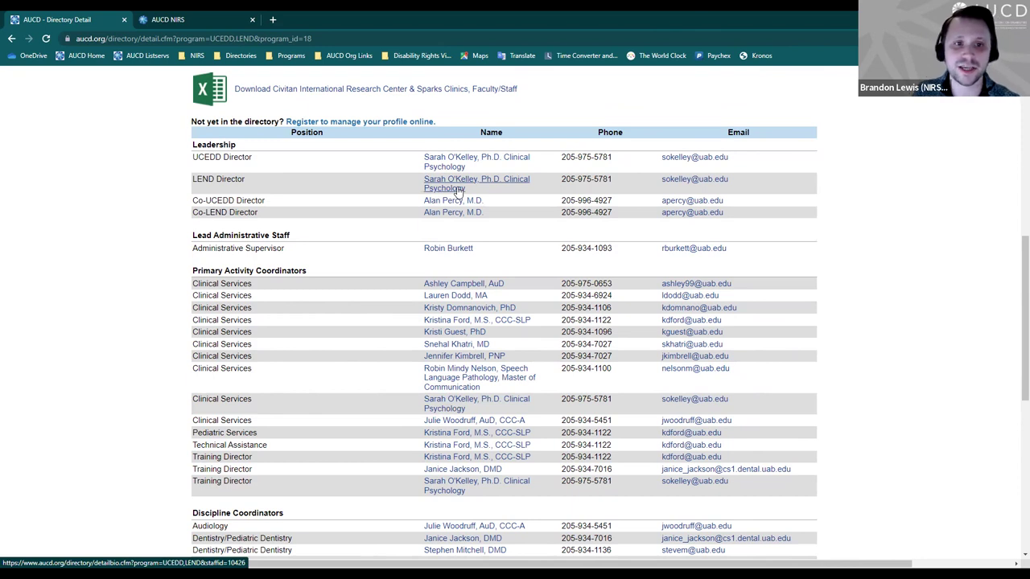
{"action": "scroll", "coordinate": [457, 190], "scroll_direction": "down", "scroll_amount": 4}
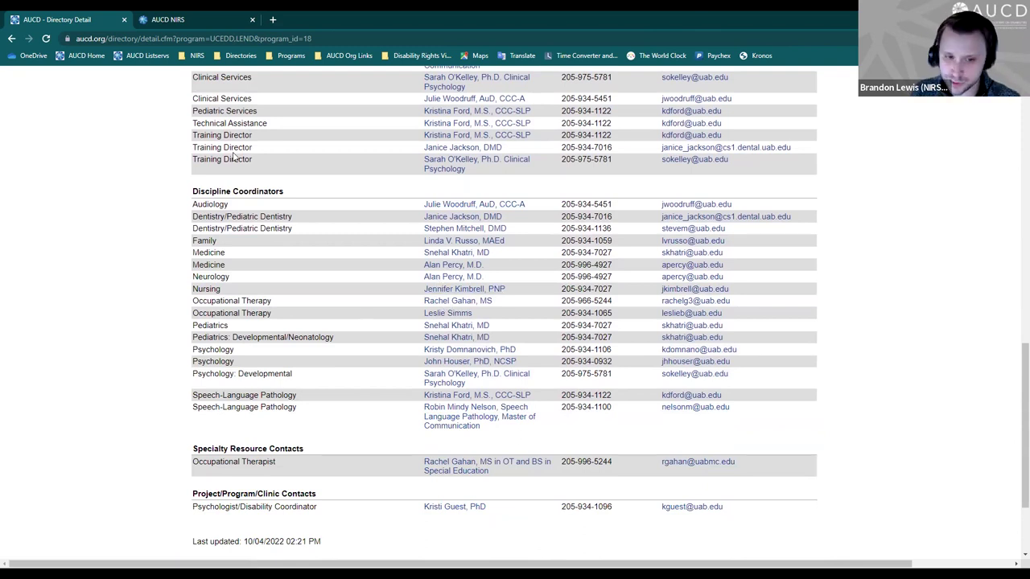
{"action": "left_click", "coordinate": [164, 19]}
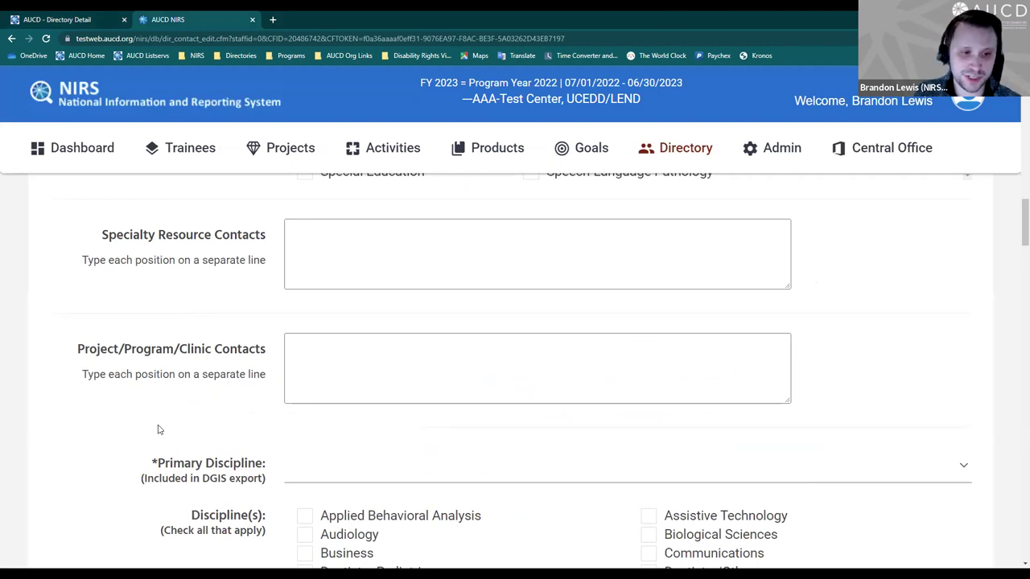
{"action": "scroll", "coordinate": [156, 427], "scroll_direction": "down", "scroll_amount": 6}
{"action": "scroll", "coordinate": [158, 429], "scroll_direction": "down", "scroll_amount": 15}
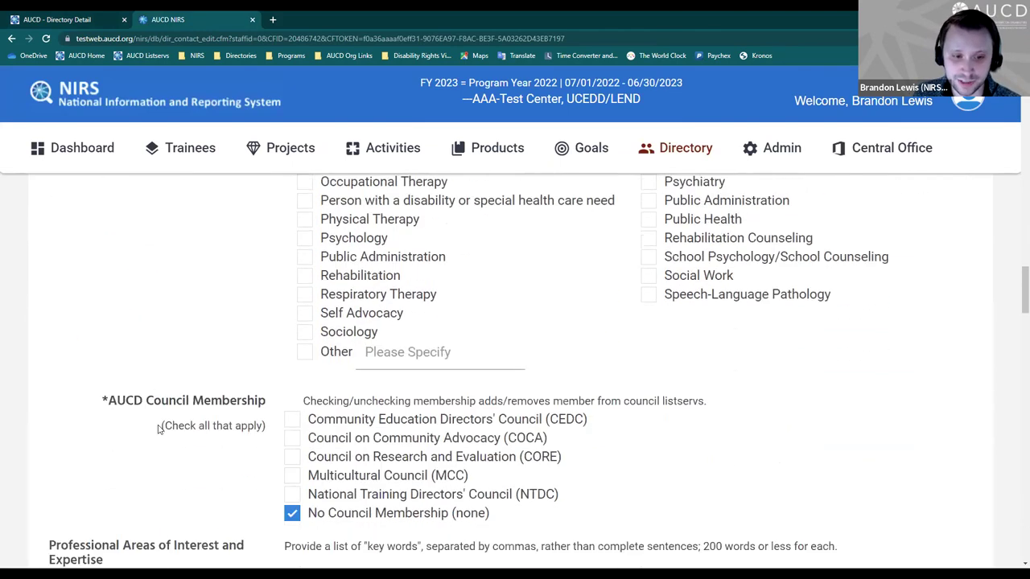
{"action": "scroll", "coordinate": [158, 429], "scroll_direction": "down", "scroll_amount": 2}
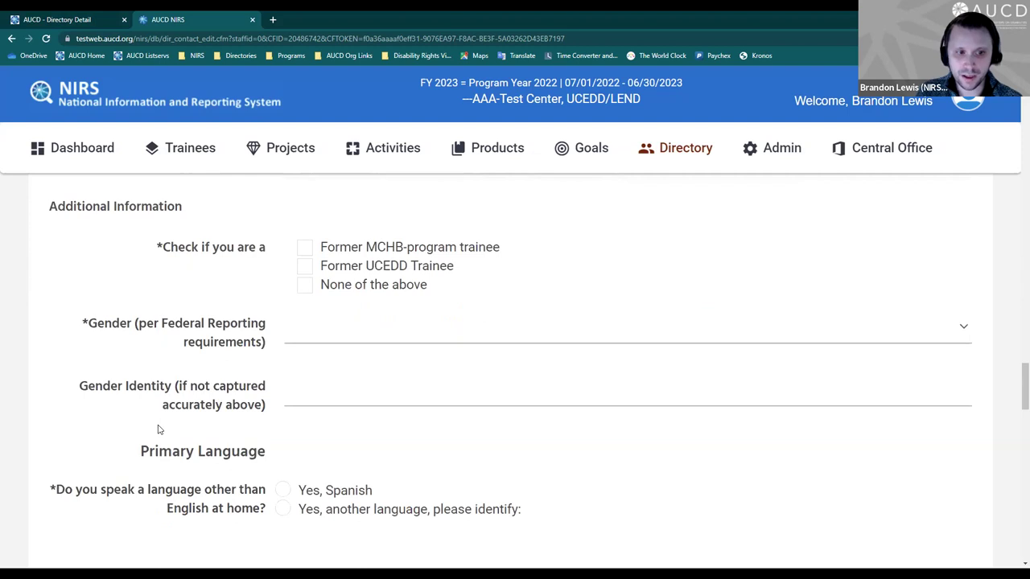
{"action": "scroll", "coordinate": [158, 429], "scroll_direction": "down", "scroll_amount": 4}
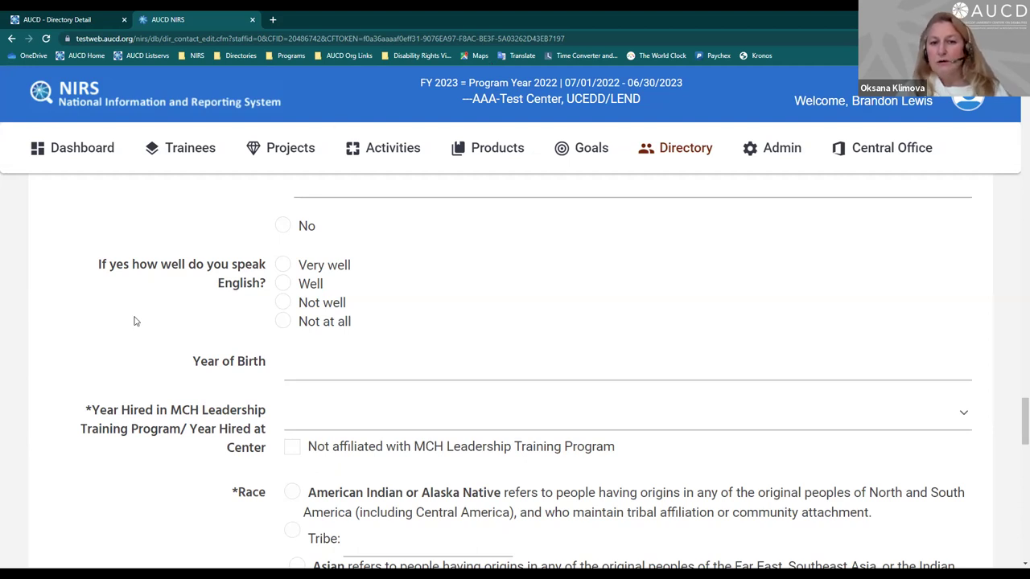
{"action": "scroll", "coordinate": [117, 371], "scroll_direction": "up", "scroll_amount": 2}
{"action": "scroll", "coordinate": [117, 372], "scroll_direction": "up", "scroll_amount": 1}
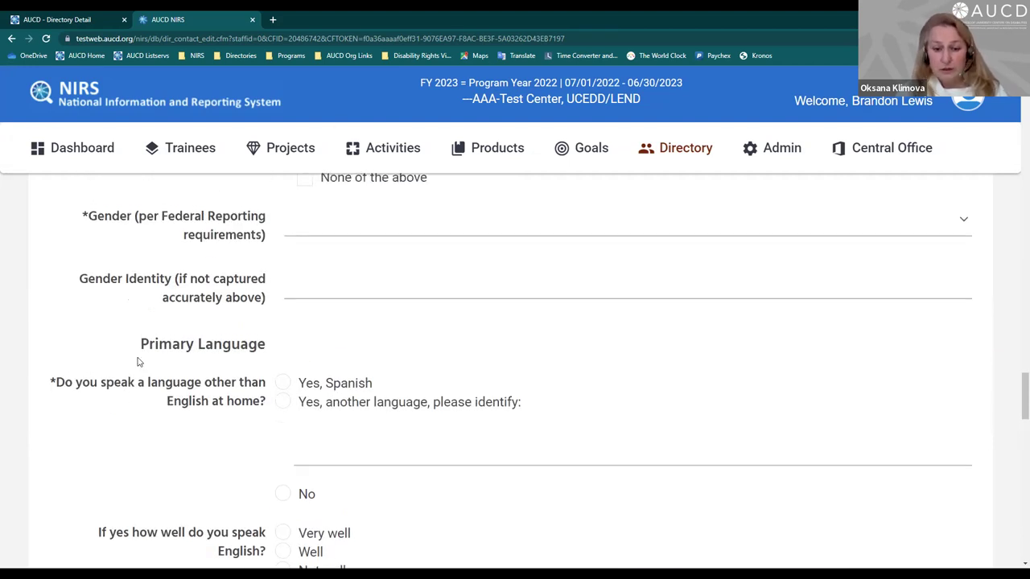
{"action": "triple_click", "coordinate": [206, 354]}
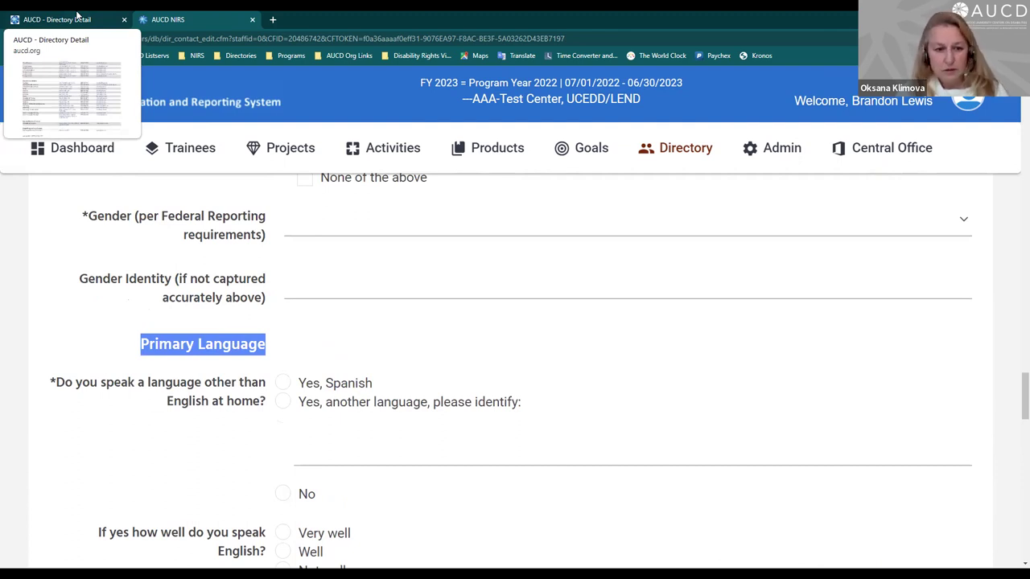
{"action": "left_click", "coordinate": [144, 370]}
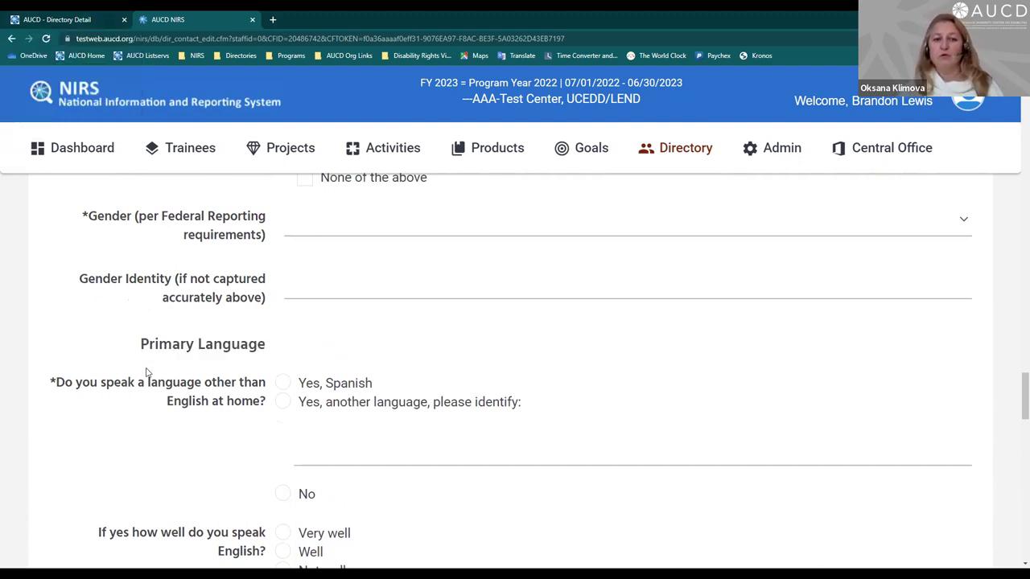
{"action": "scroll", "coordinate": [145, 372], "scroll_direction": "down", "scroll_amount": 4}
{"action": "scroll", "coordinate": [147, 374], "scroll_direction": "down", "scroll_amount": 1}
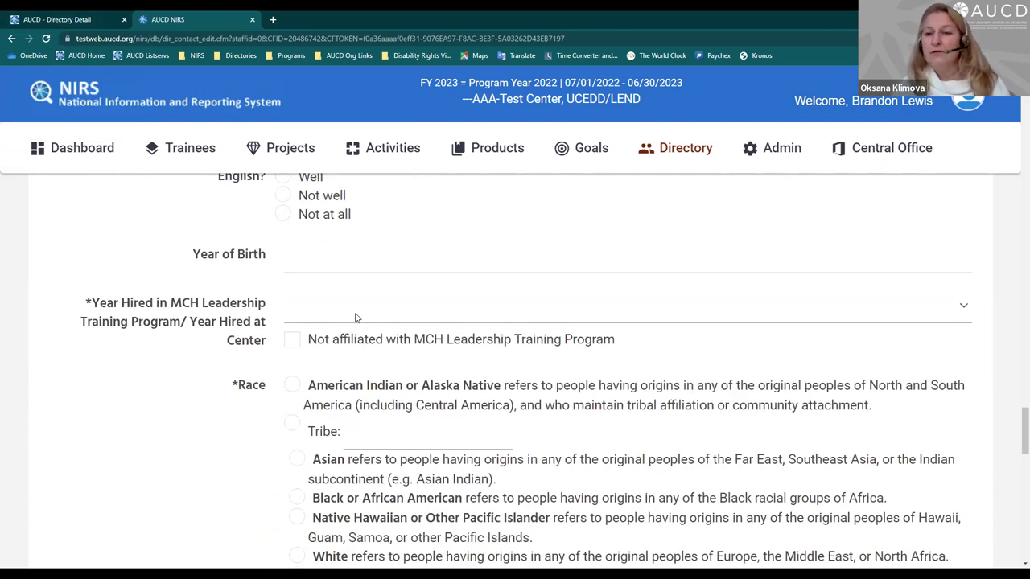
{"action": "left_click", "coordinate": [357, 315]}
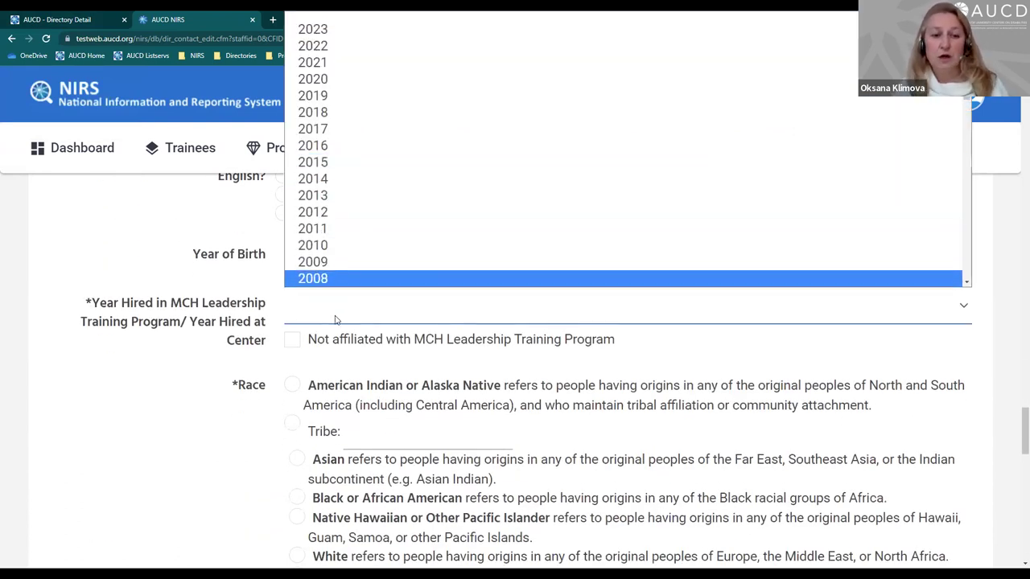
{"action": "left_click", "coordinate": [182, 353]}
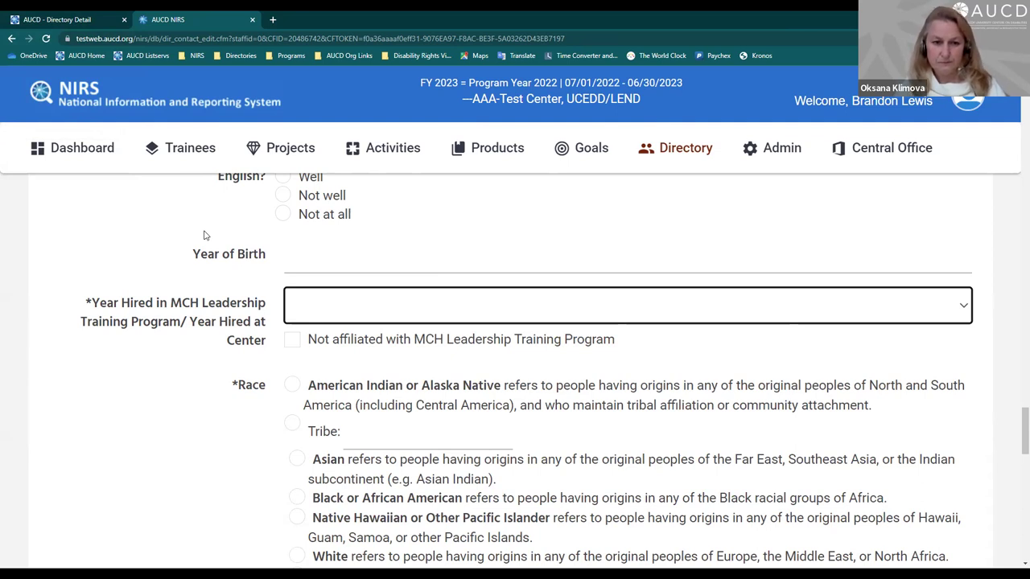
{"action": "left_click", "coordinate": [68, 18]}
{"action": "scroll", "coordinate": [240, 237], "scroll_direction": "up", "scroll_amount": 5}
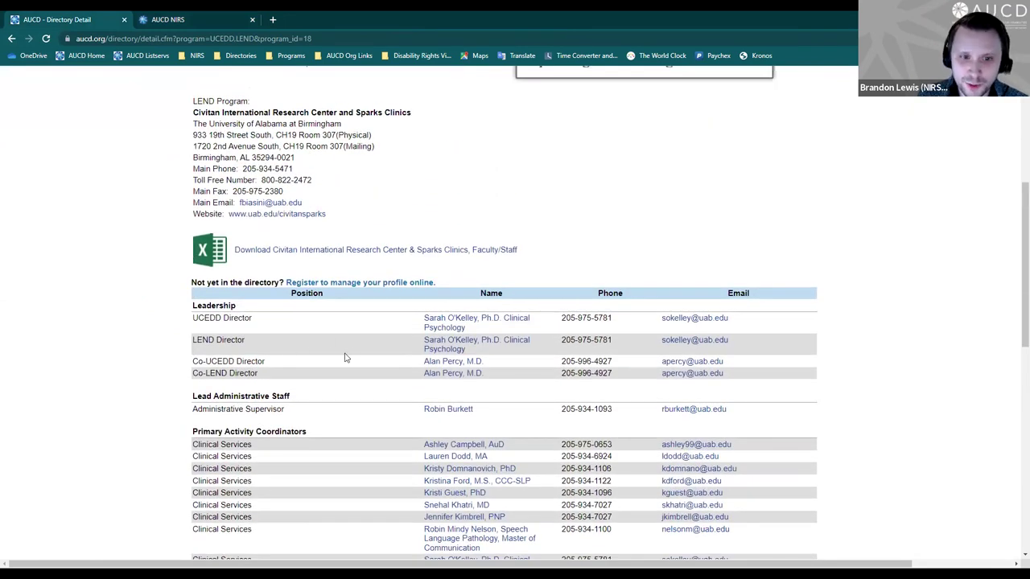
{"action": "left_click", "coordinate": [217, 18]}
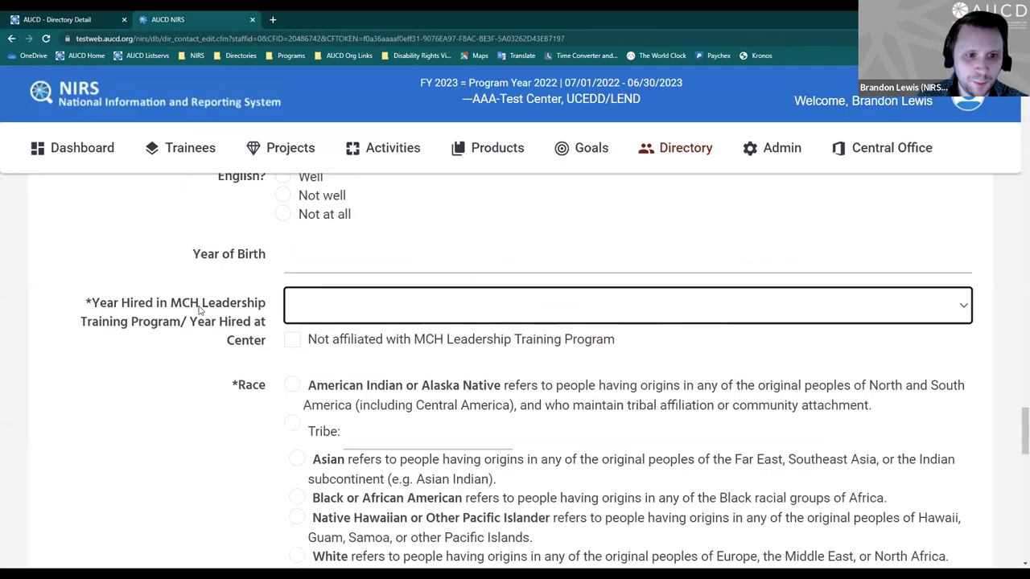
{"action": "left_click", "coordinate": [80, 20]}
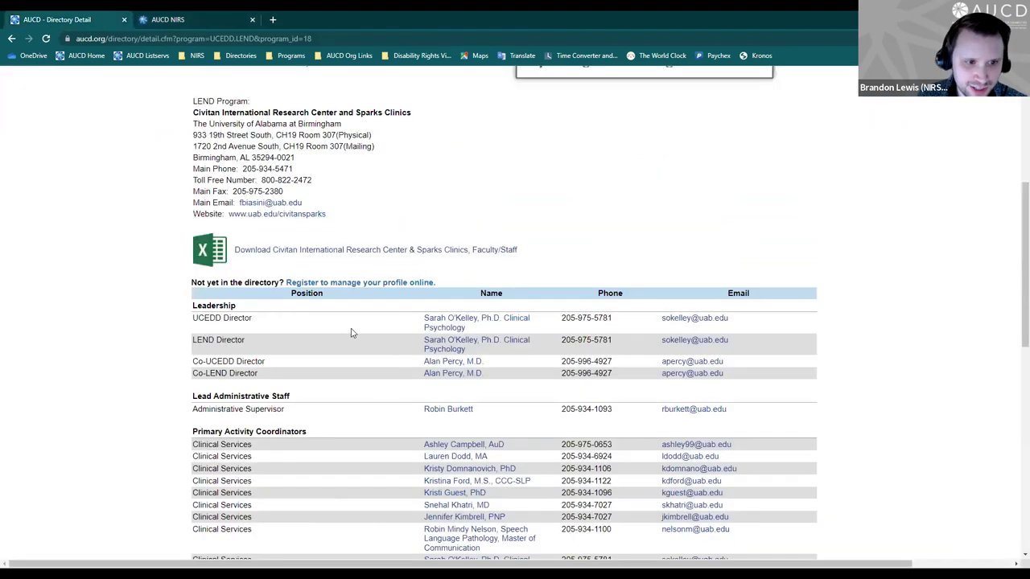
{"action": "left_click", "coordinate": [449, 344]}
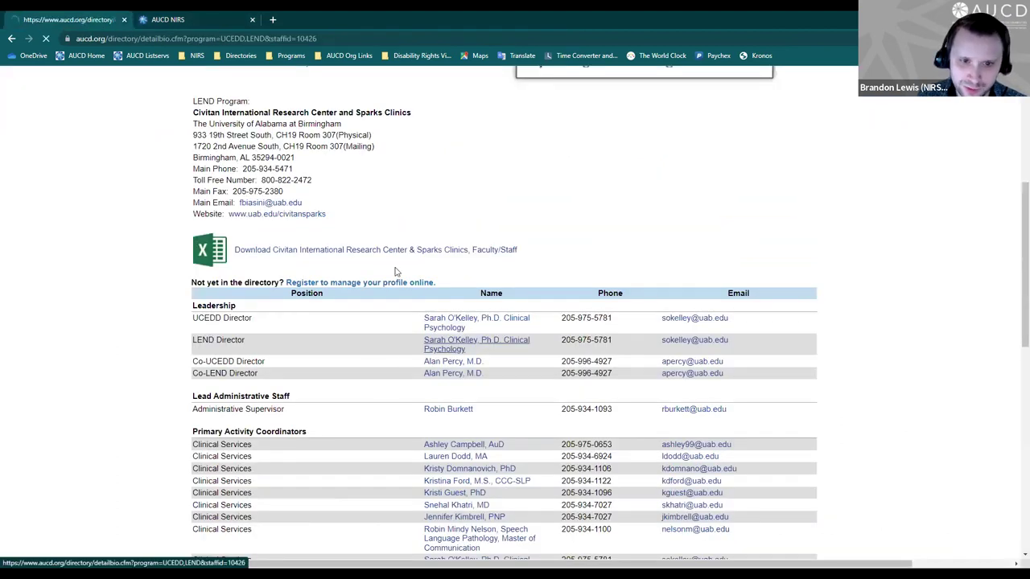
{"action": "scroll", "coordinate": [393, 248], "scroll_direction": "down", "scroll_amount": 3}
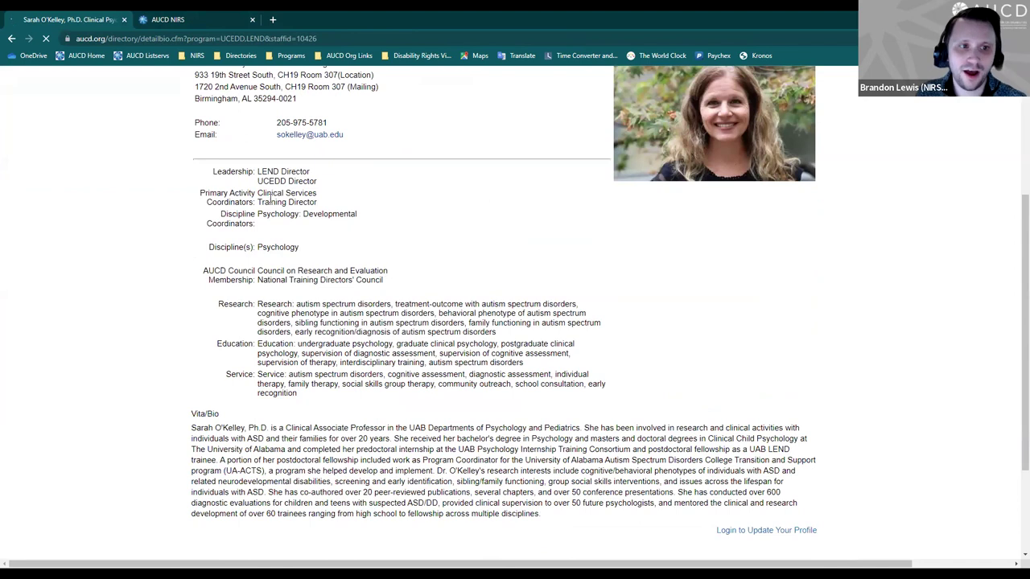
- Recheck the NIRS edit form, then read the director's position listings and Vita/Bio
{"action": "left_click", "coordinate": [200, 24]}
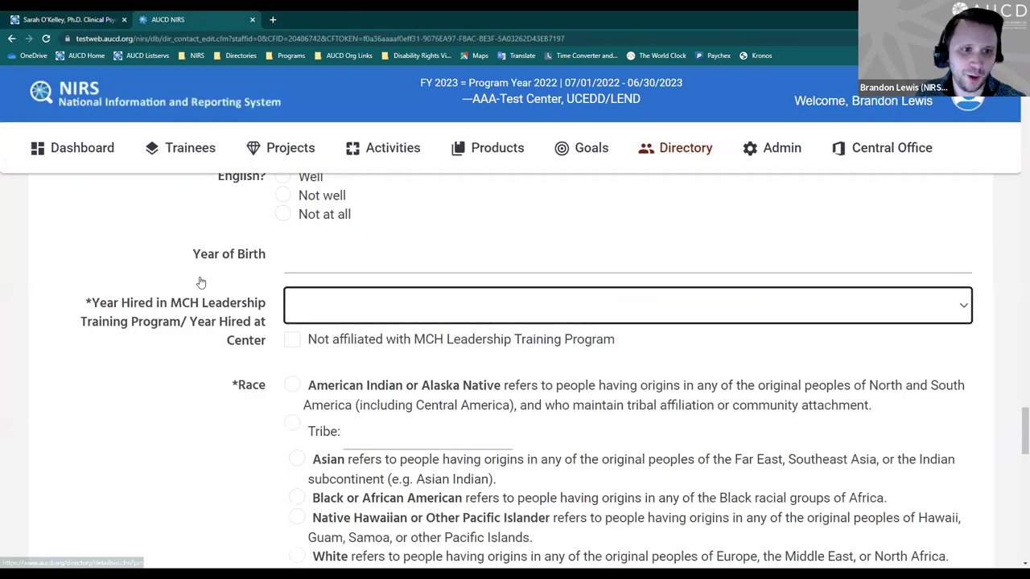
{"action": "scroll", "coordinate": [147, 291], "scroll_direction": "up", "scroll_amount": 5}
{"action": "scroll", "coordinate": [148, 291], "scroll_direction": "up", "scroll_amount": 10}
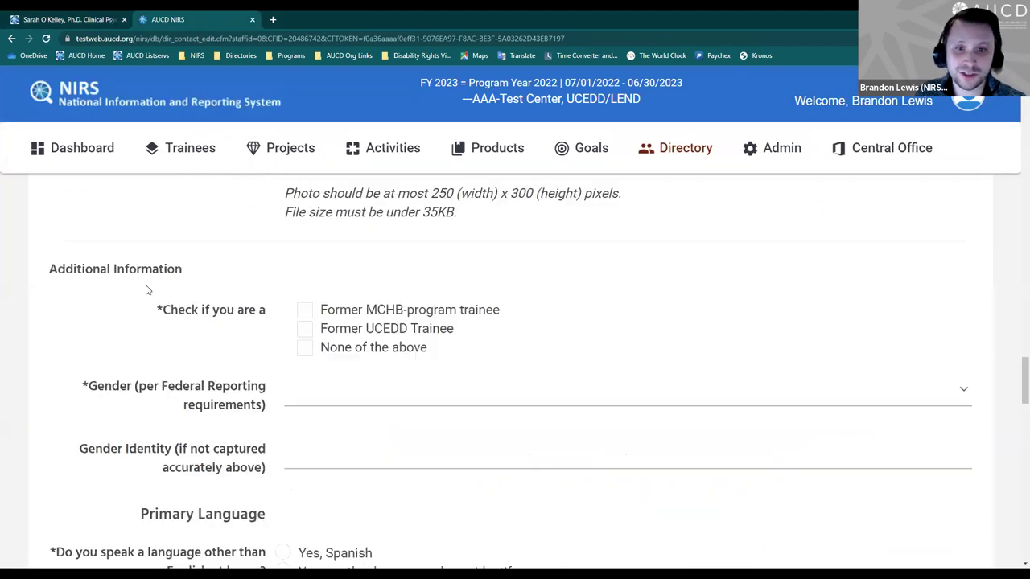
{"action": "scroll", "coordinate": [147, 291], "scroll_direction": "up", "scroll_amount": 1}
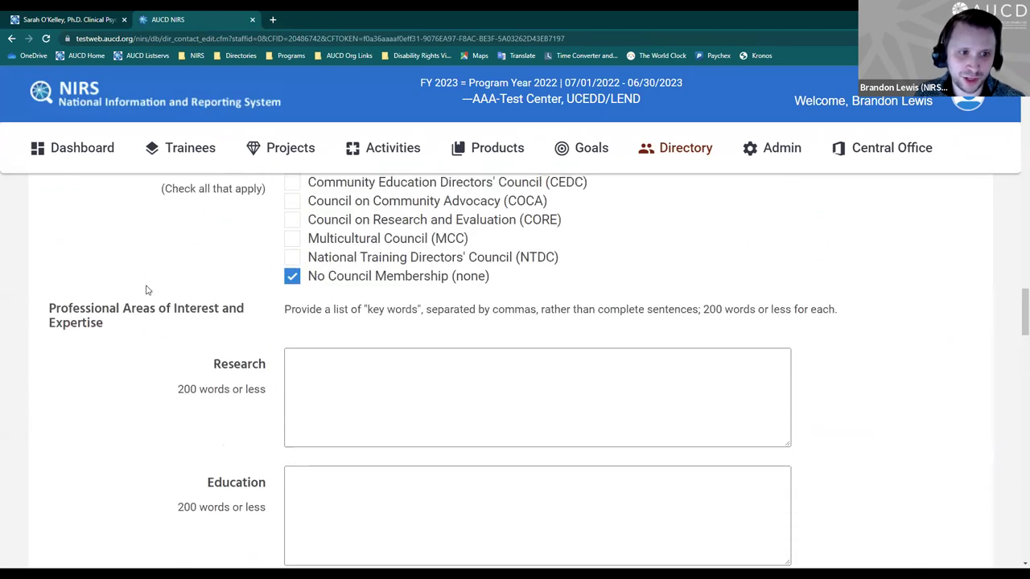
{"action": "scroll", "coordinate": [188, 374], "scroll_direction": "down", "scroll_amount": 3}
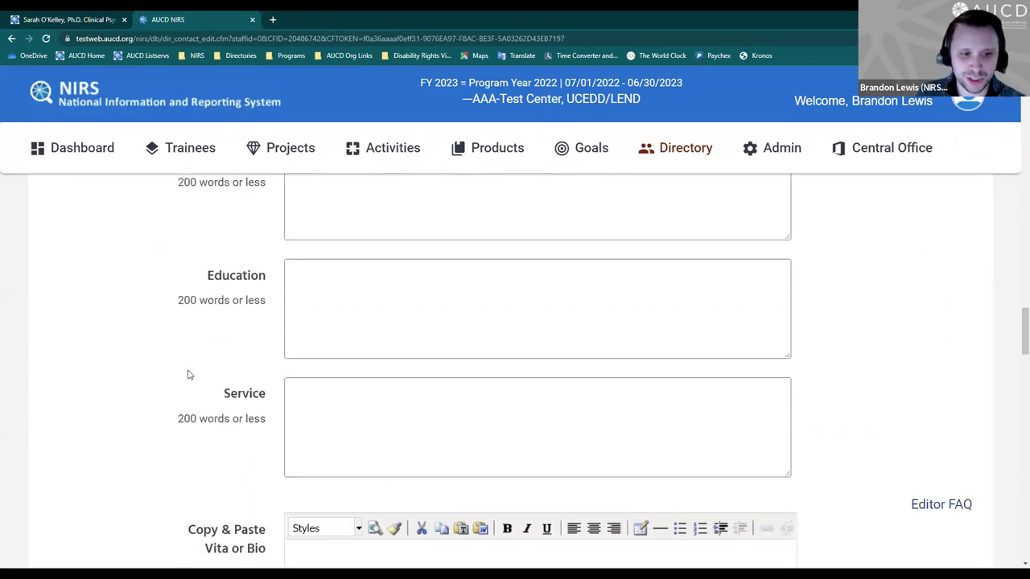
{"action": "left_click", "coordinate": [89, 19]}
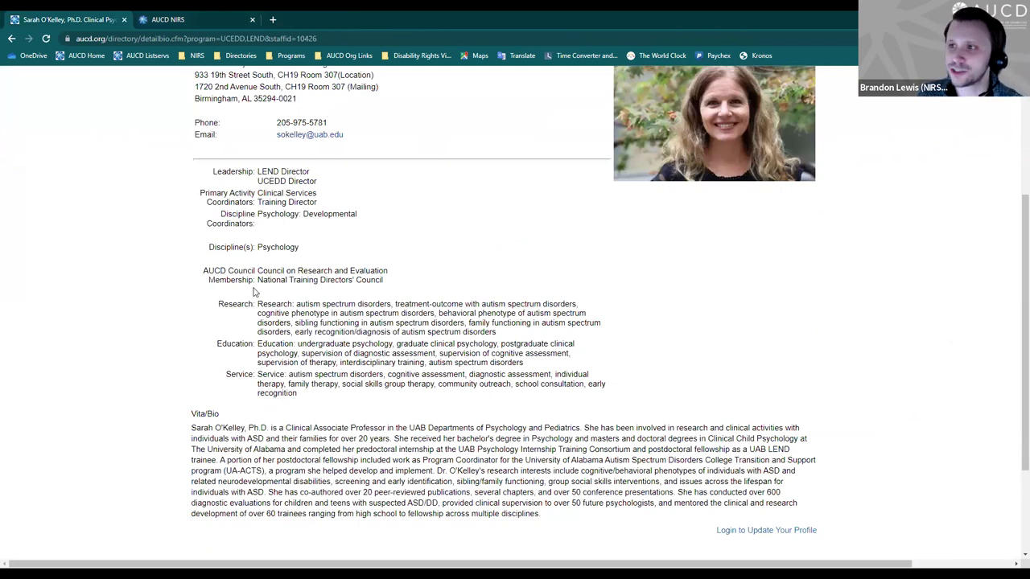
{"action": "scroll", "coordinate": [254, 292], "scroll_direction": "down", "scroll_amount": 2}
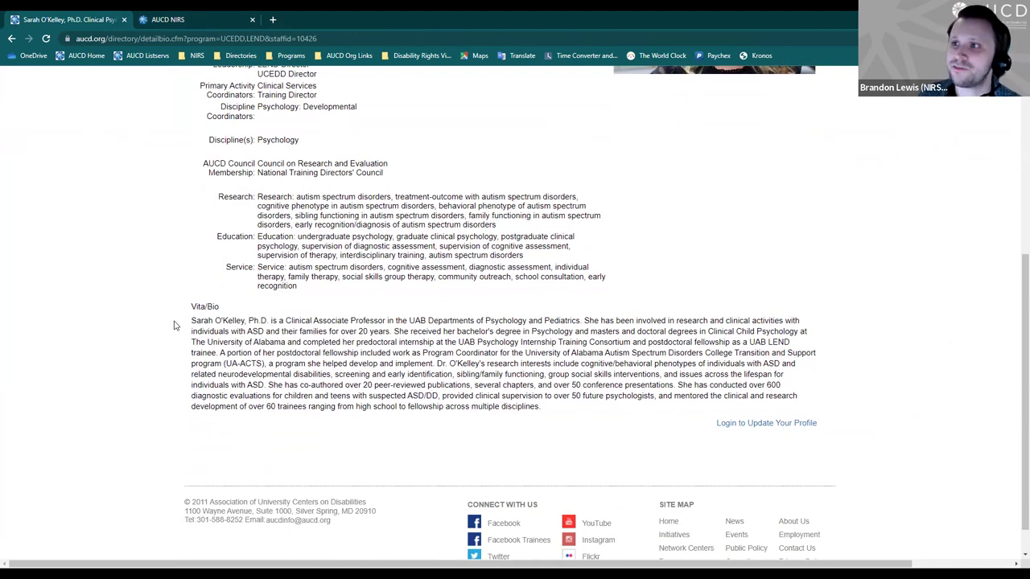
{"action": "scroll", "coordinate": [173, 325], "scroll_direction": "up", "scroll_amount": 5}
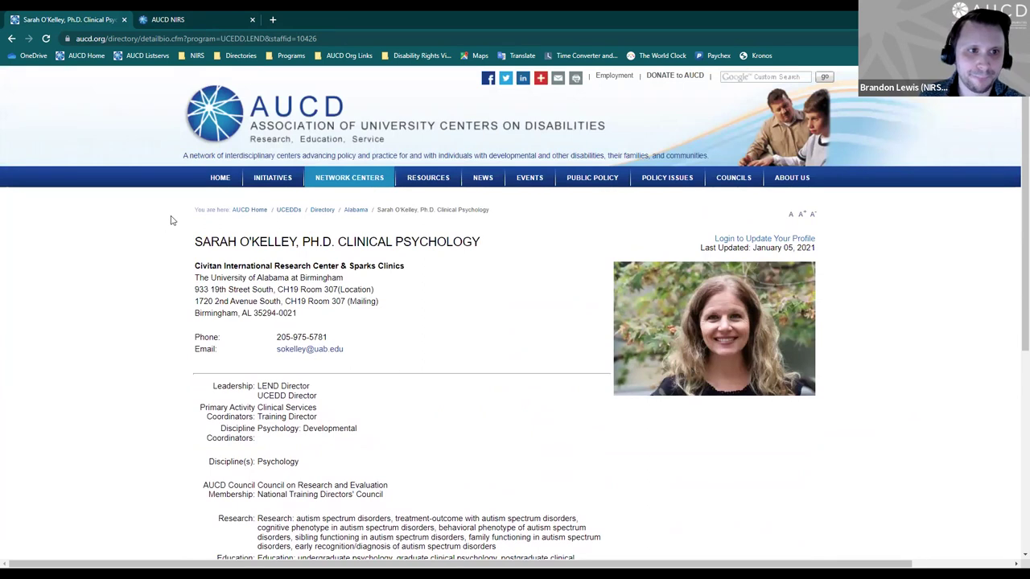
- Go to the aucd.org home page, reload it, and zoom in on the NIRS links box
{"action": "left_click", "coordinate": [225, 184]}
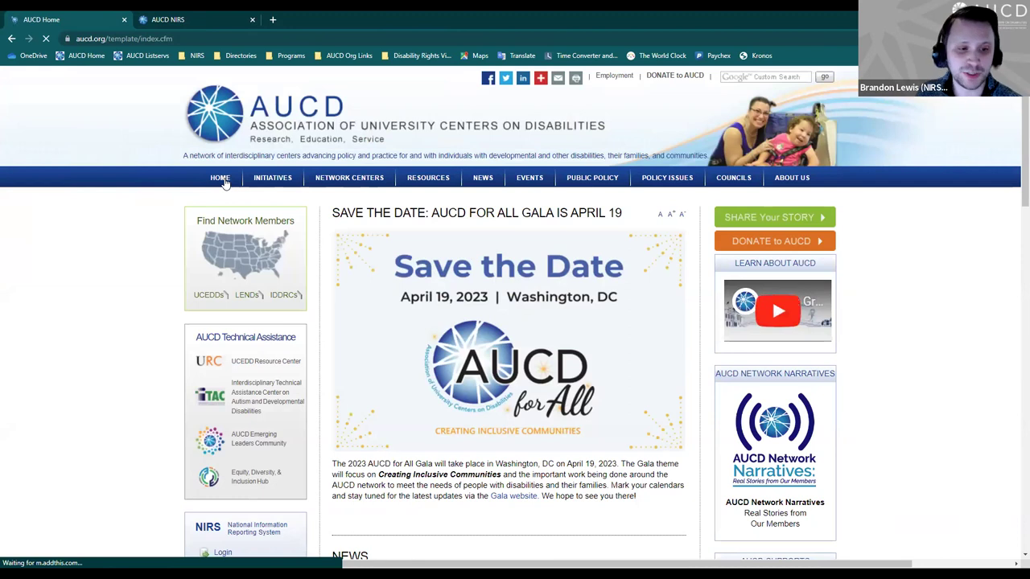
{"action": "scroll", "coordinate": [225, 183], "scroll_direction": "down", "scroll_amount": 1}
{"action": "scroll", "coordinate": [225, 183], "scroll_direction": "down", "scroll_amount": 1}
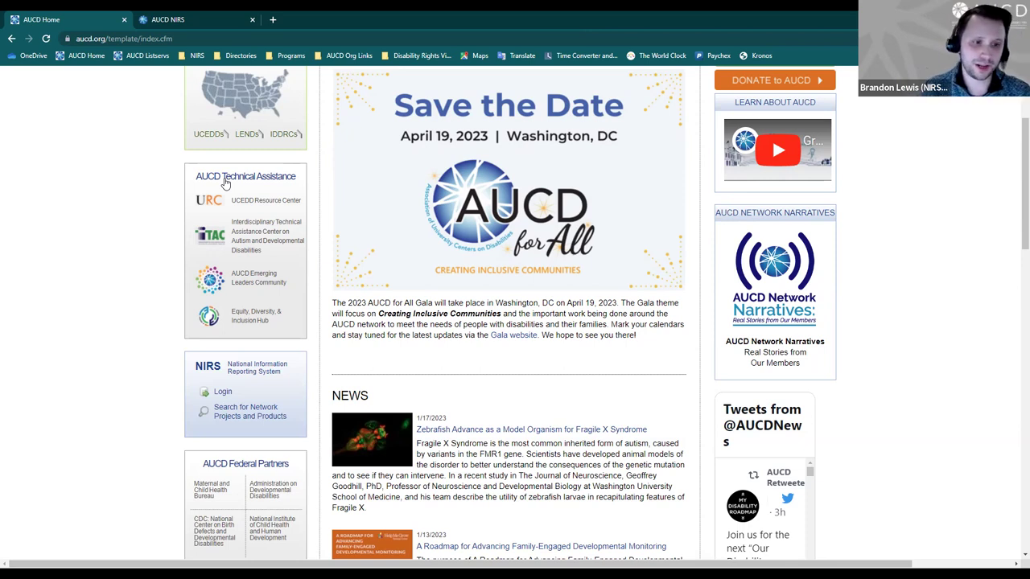
{"action": "scroll", "coordinate": [199, 412], "scroll_direction": "up", "scroll_amount": 2}
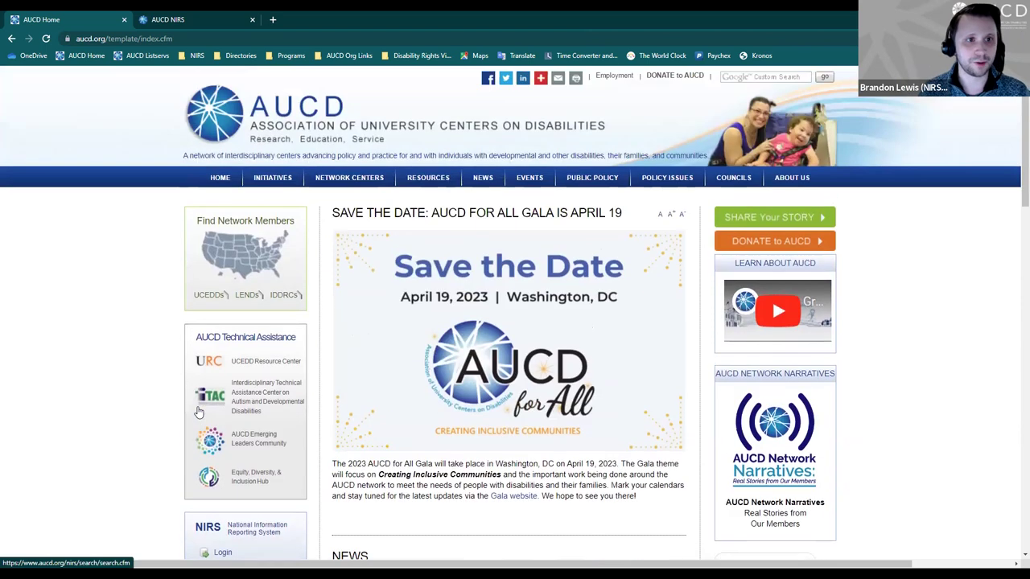
{"action": "left_click", "coordinate": [226, 183]}
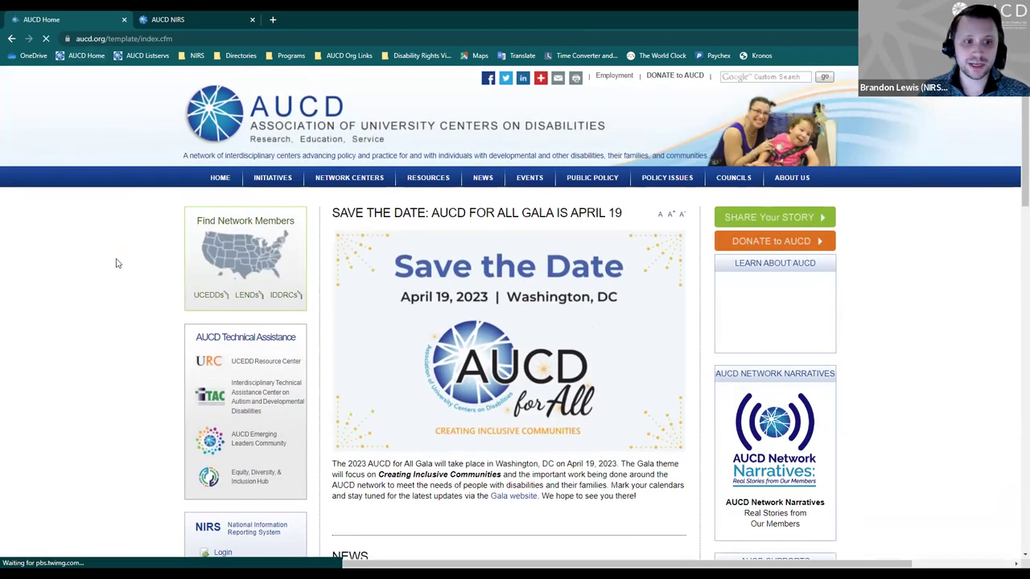
{"action": "scroll", "coordinate": [195, 188], "scroll_direction": "down", "scroll_amount": 3}
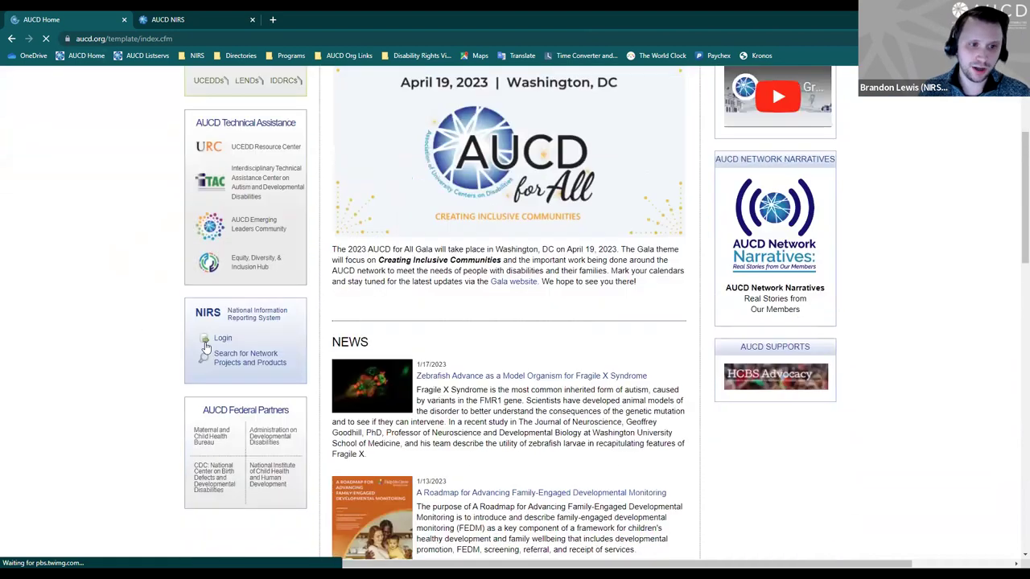
{"action": "key", "text": "ctrl+plus"}
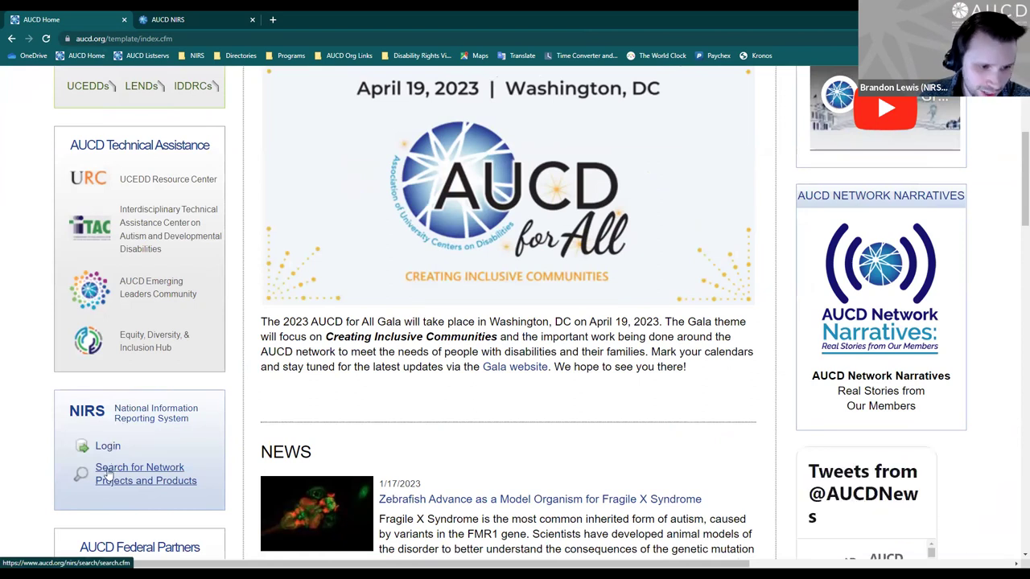
- Open the Search the NIRS Database page, zoom back out, and select Products as the record type
{"action": "left_click", "coordinate": [107, 475]}
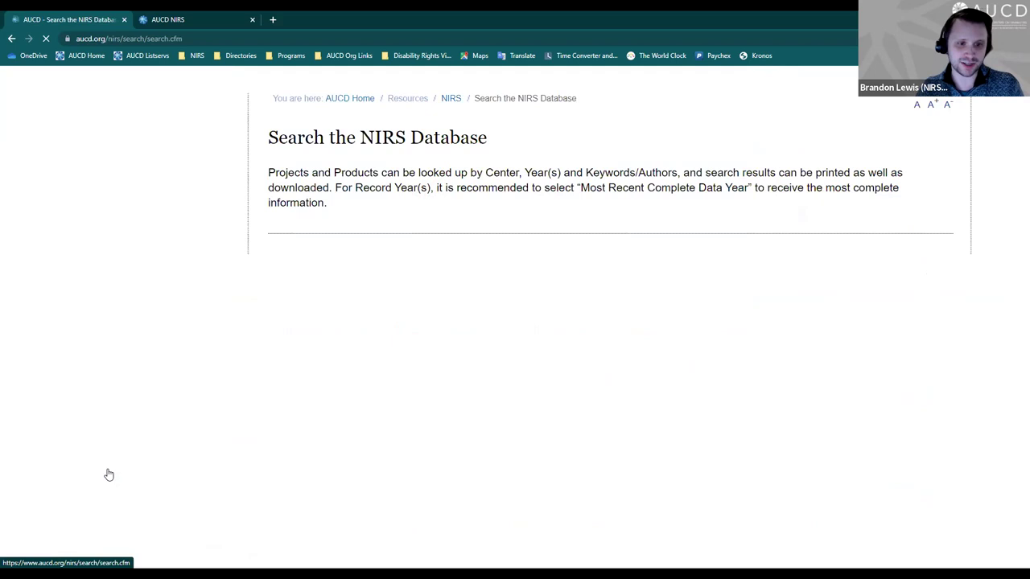
{"action": "scroll", "coordinate": [281, 390], "scroll_direction": "down", "scroll_amount": 3}
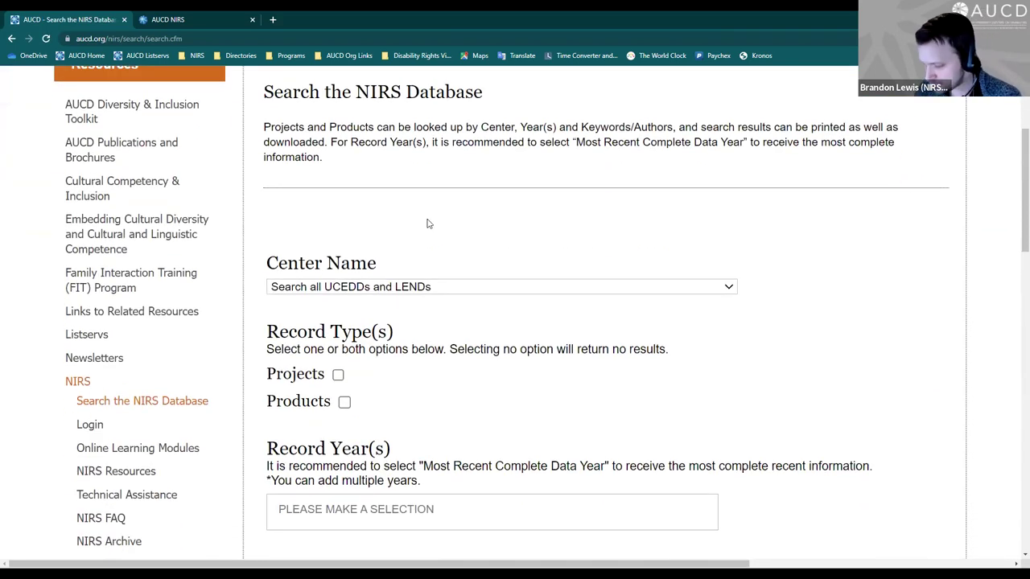
{"action": "key", "text": "ctrl+minus"}
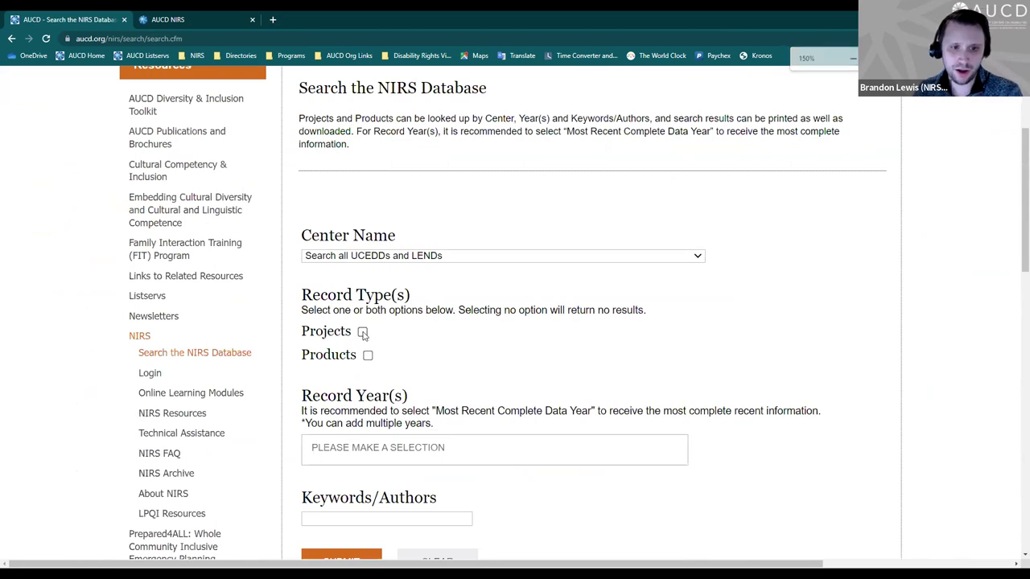
{"action": "left_click", "coordinate": [362, 332]}
{"action": "left_click", "coordinate": [362, 332]}
{"action": "left_click", "coordinate": [367, 355]}
{"action": "left_click", "coordinate": [367, 356]}
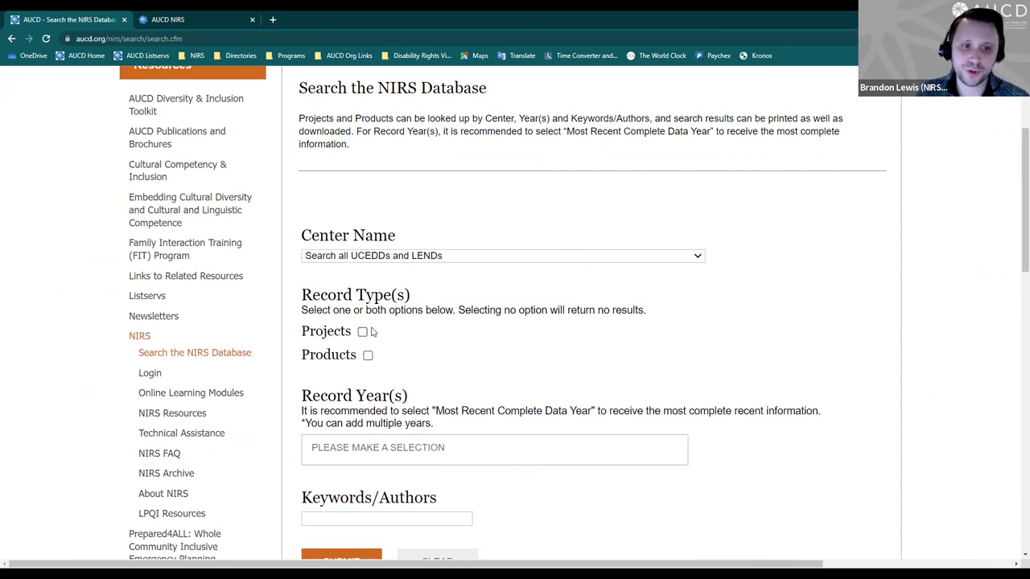
{"action": "scroll", "coordinate": [371, 331], "scroll_direction": "down", "scroll_amount": 2}
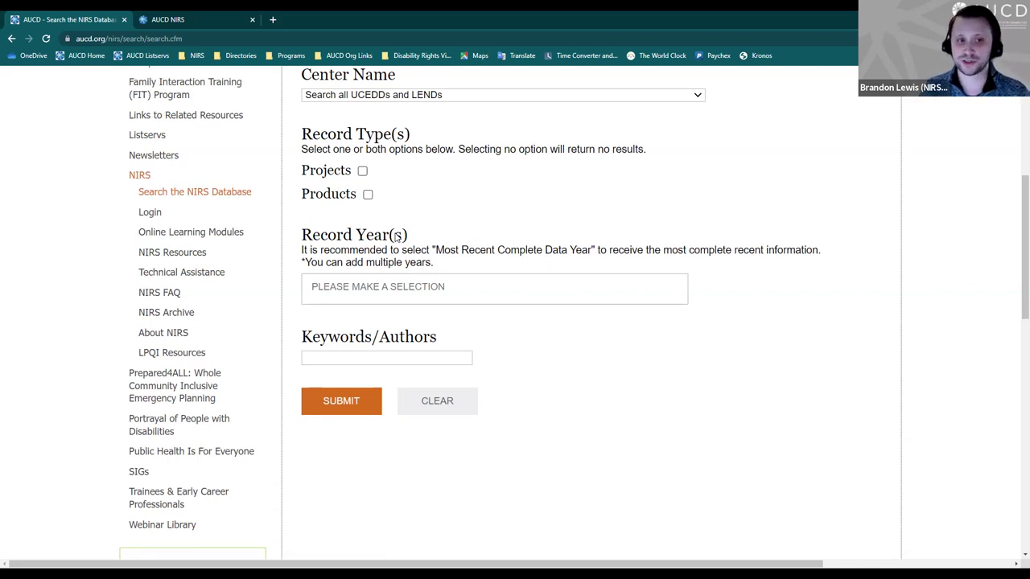
{"action": "left_click", "coordinate": [368, 194]}
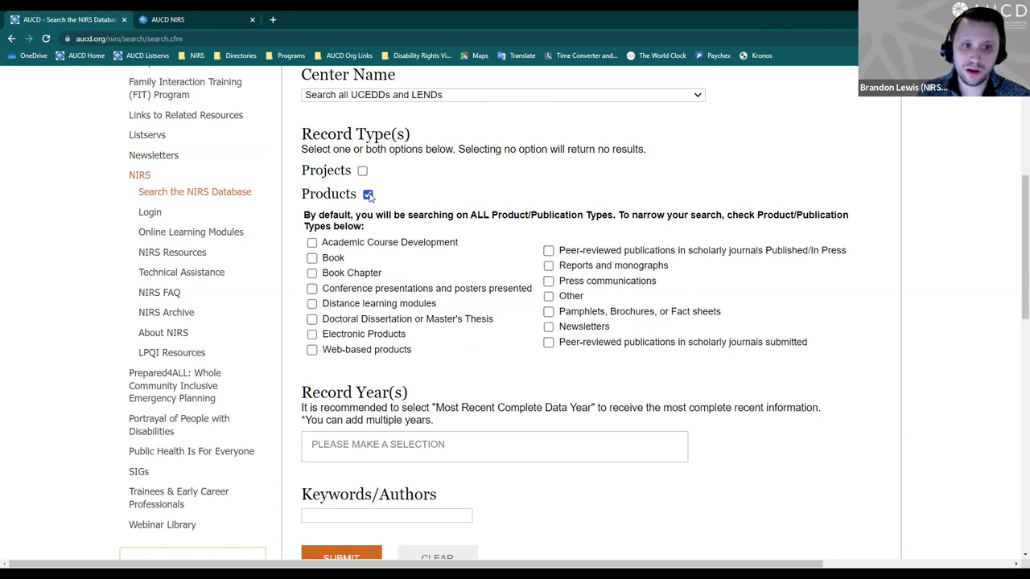
- Include Academic Course Development, Book, Book Chapter, Conference presentation, and Distance learning products
{"action": "left_click", "coordinate": [311, 243]}
{"action": "left_click", "coordinate": [311, 258]}
{"action": "left_click", "coordinate": [311, 272]}
{"action": "left_click", "coordinate": [311, 289]}
{"action": "left_click", "coordinate": [312, 303]}
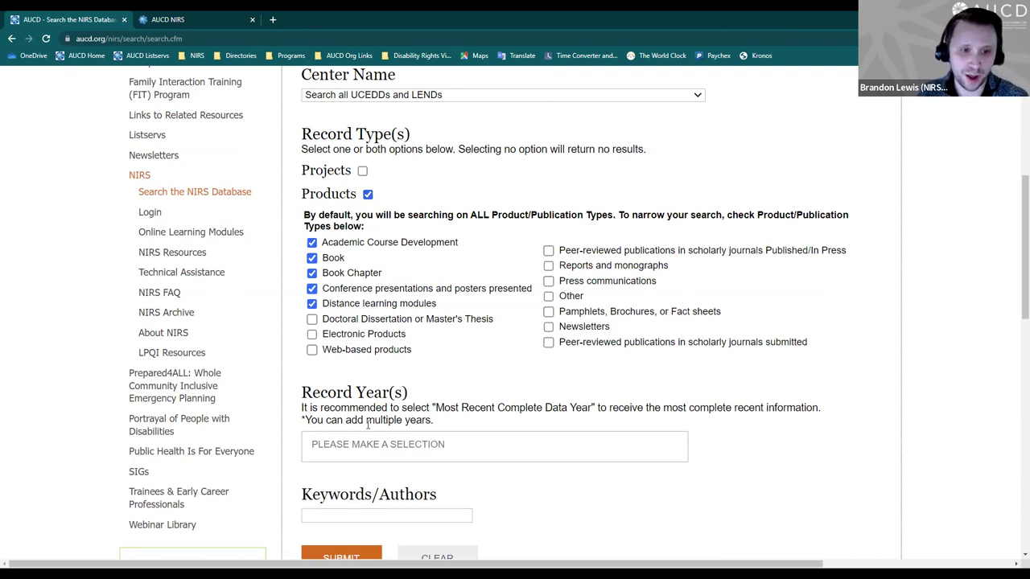
- Keep all UCEDDs and LENDs as centers and limit Record Year to Current Data Year
{"action": "left_click", "coordinate": [348, 448]}
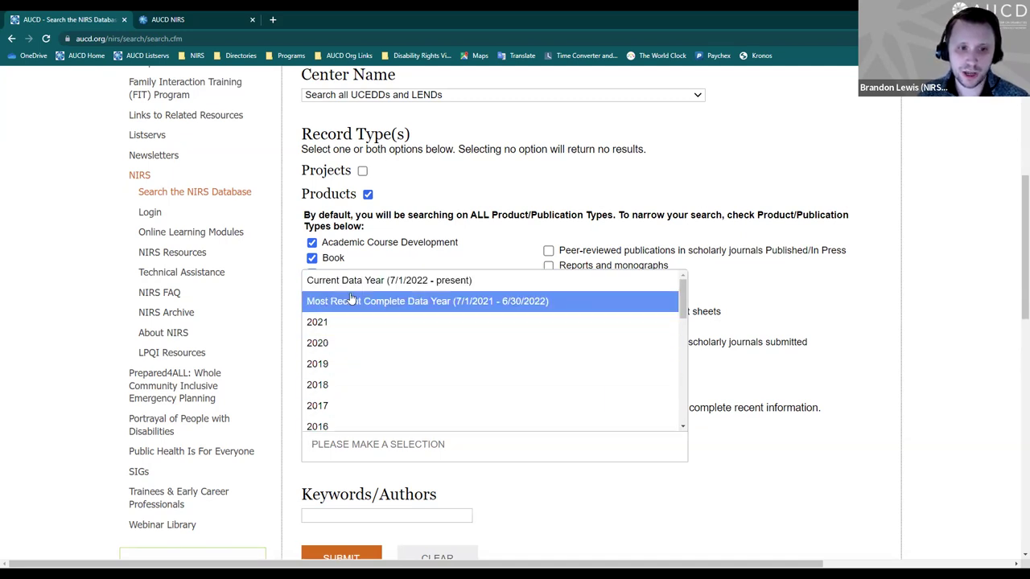
{"action": "left_click", "coordinate": [352, 442]}
{"action": "left_click", "coordinate": [352, 444]}
{"action": "left_click", "coordinate": [351, 444]}
{"action": "scroll", "coordinate": [398, 205], "scroll_direction": "up", "scroll_amount": 1}
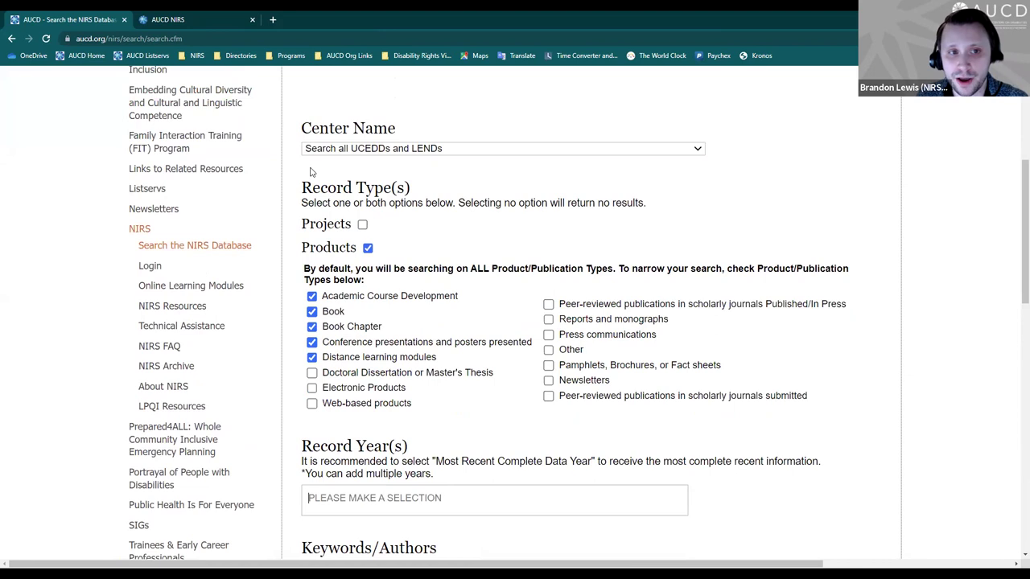
{"action": "left_click", "coordinate": [368, 150]}
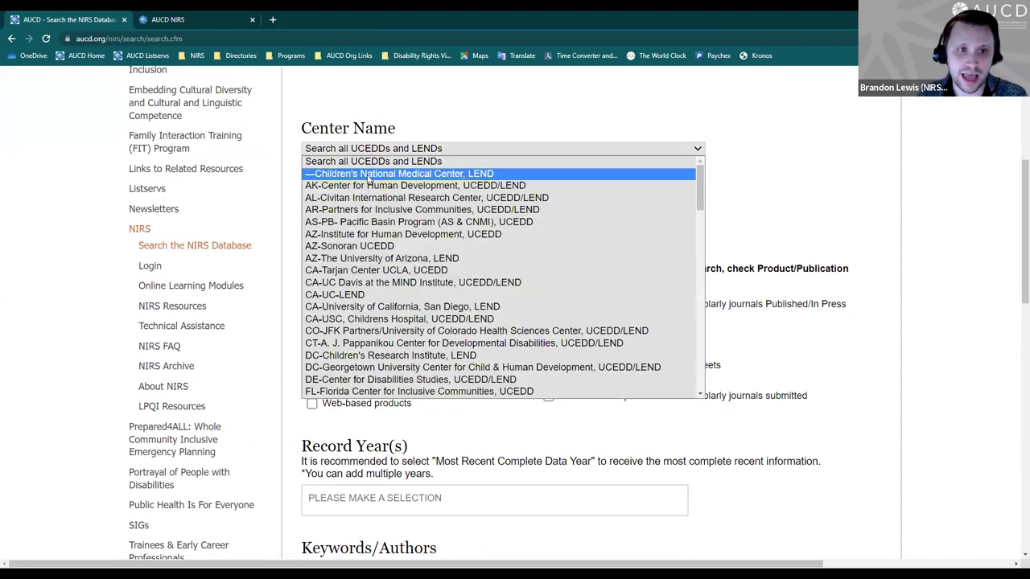
{"action": "left_click", "coordinate": [411, 162]}
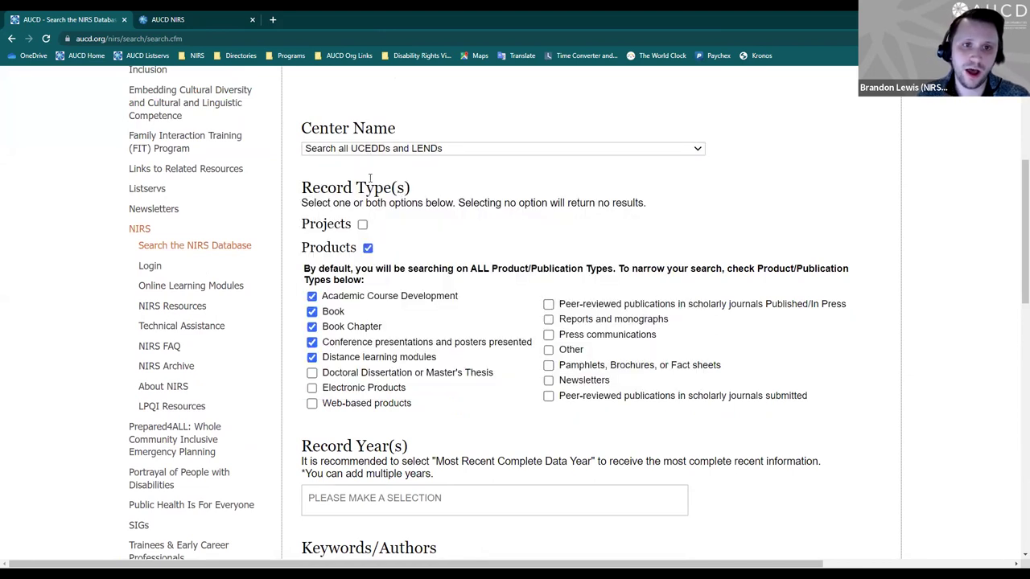
{"action": "scroll", "coordinate": [387, 177], "scroll_direction": "down", "scroll_amount": 1}
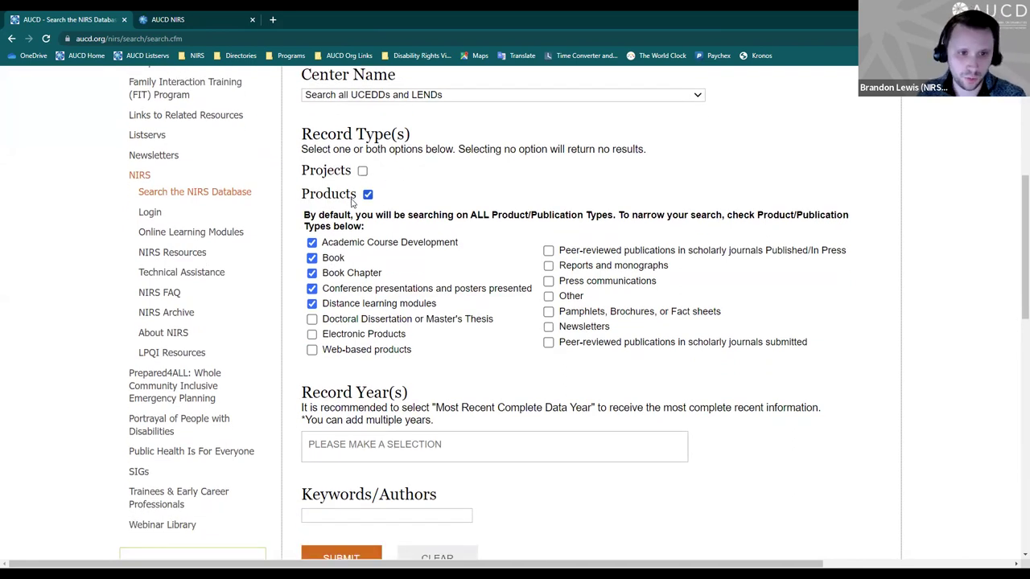
{"action": "left_click", "coordinate": [360, 449]}
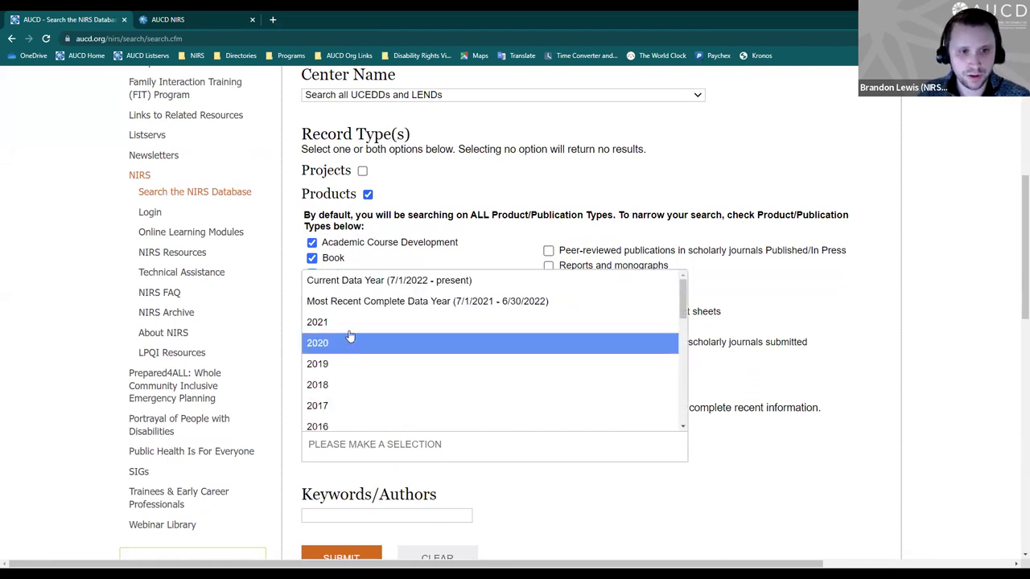
{"action": "left_click", "coordinate": [358, 289]}
- Begin entering the keyword Autism in the Keywords/Authors field
{"action": "scroll", "coordinate": [489, 379], "scroll_direction": "down", "scroll_amount": 2}
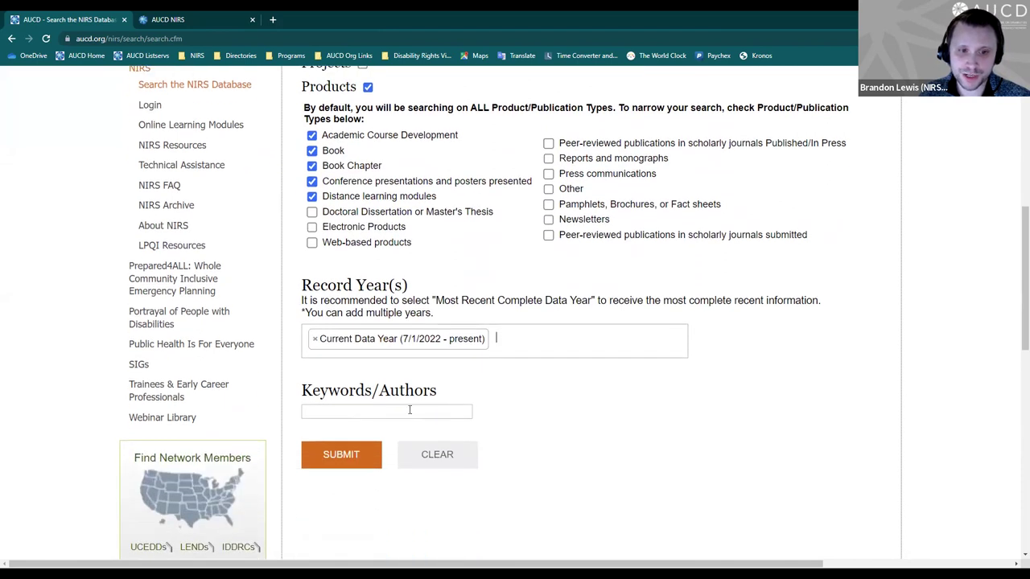
{"action": "left_click", "coordinate": [406, 410]}
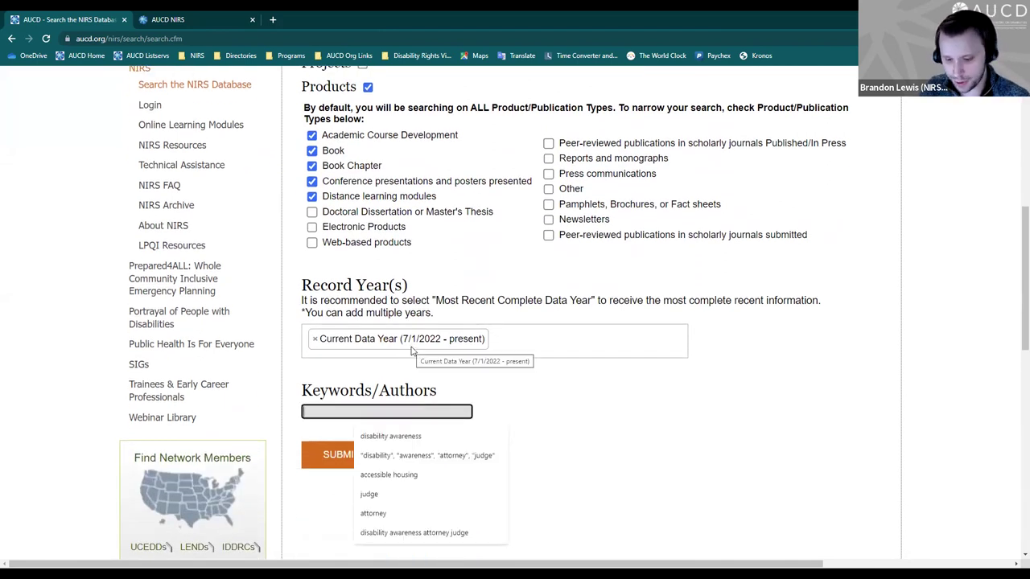
{"action": "type", "text": "Author"}
{"action": "key", "text": "BackSpace"}
{"action": "key", "text": "BackSpace"}
{"action": "key", "text": "BackSpace"}
- Finish the keyword Autism, submit the search, and review the Products results and contact details
{"action": "type", "text": "ism"}
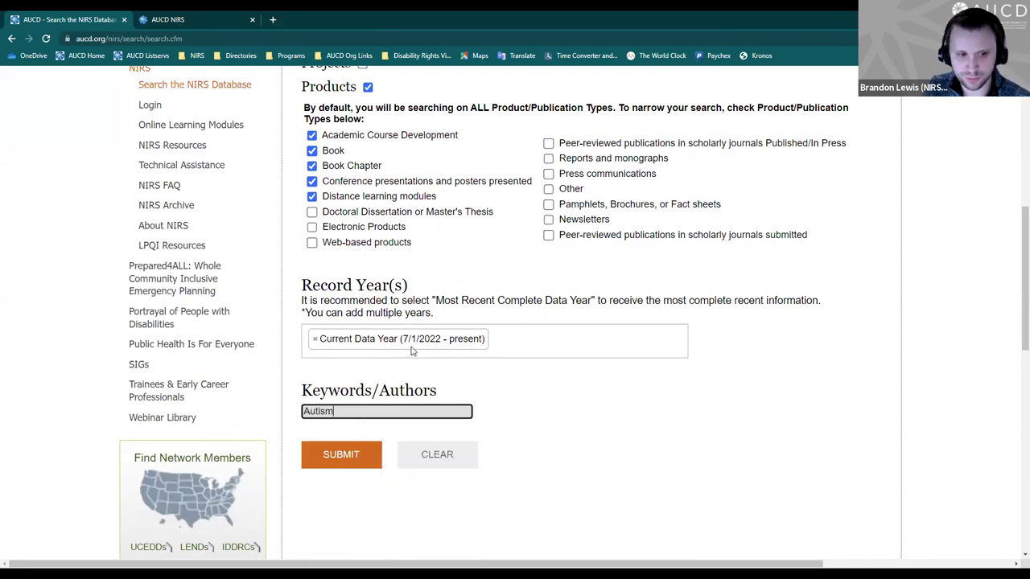
{"action": "left_click", "coordinate": [338, 464]}
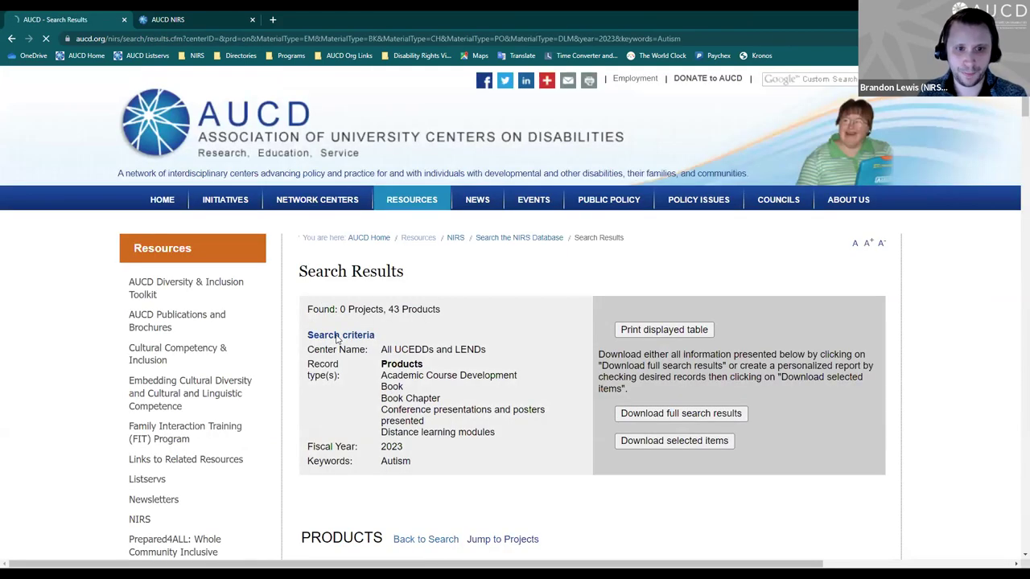
{"action": "scroll", "coordinate": [531, 294], "scroll_direction": "down", "scroll_amount": 3}
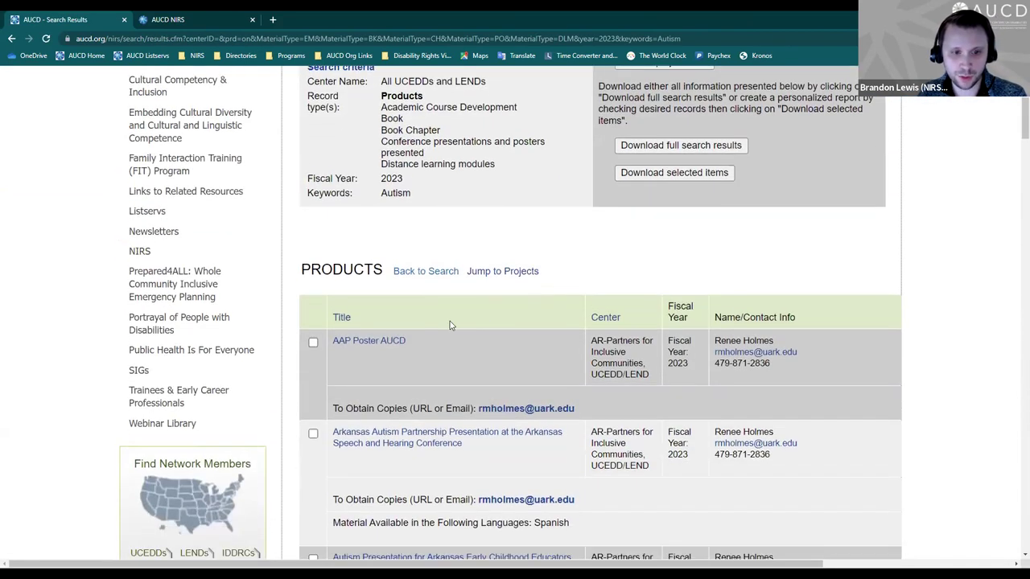
{"action": "scroll", "coordinate": [433, 321], "scroll_direction": "down", "scroll_amount": 1}
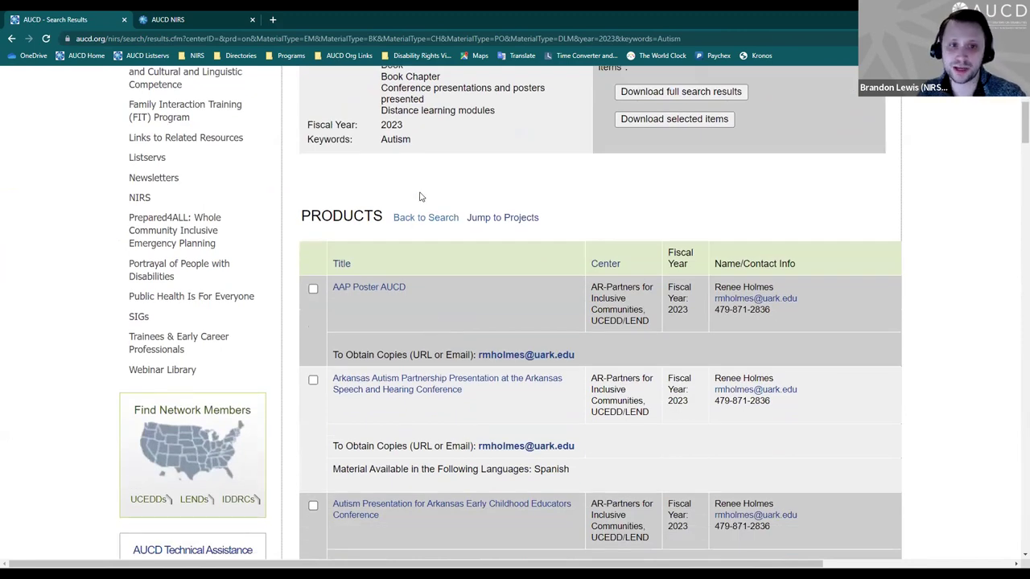
{"action": "scroll", "coordinate": [419, 197], "scroll_direction": "down", "scroll_amount": 3}
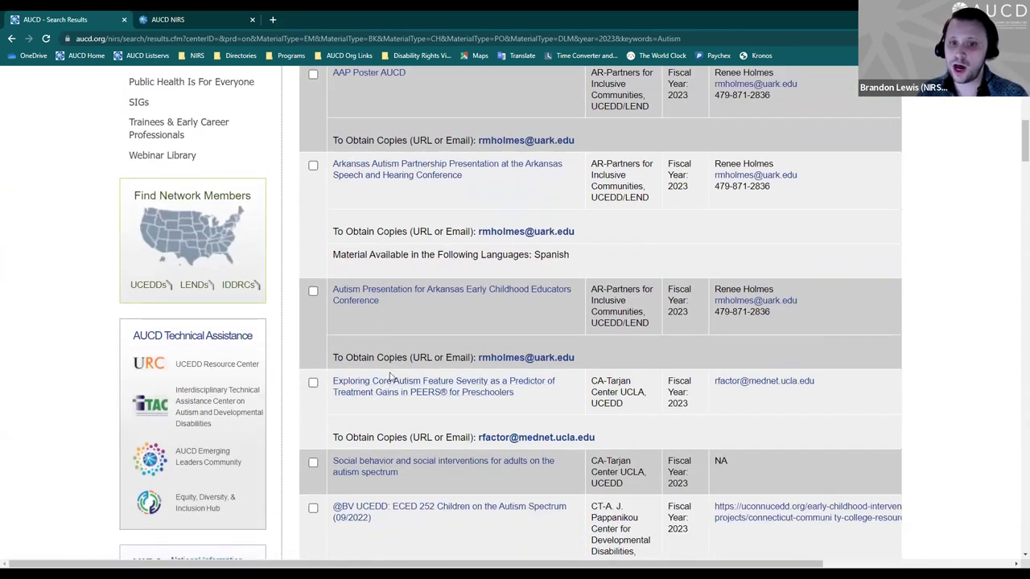
{"action": "scroll", "coordinate": [601, 354], "scroll_direction": "up", "scroll_amount": 3}
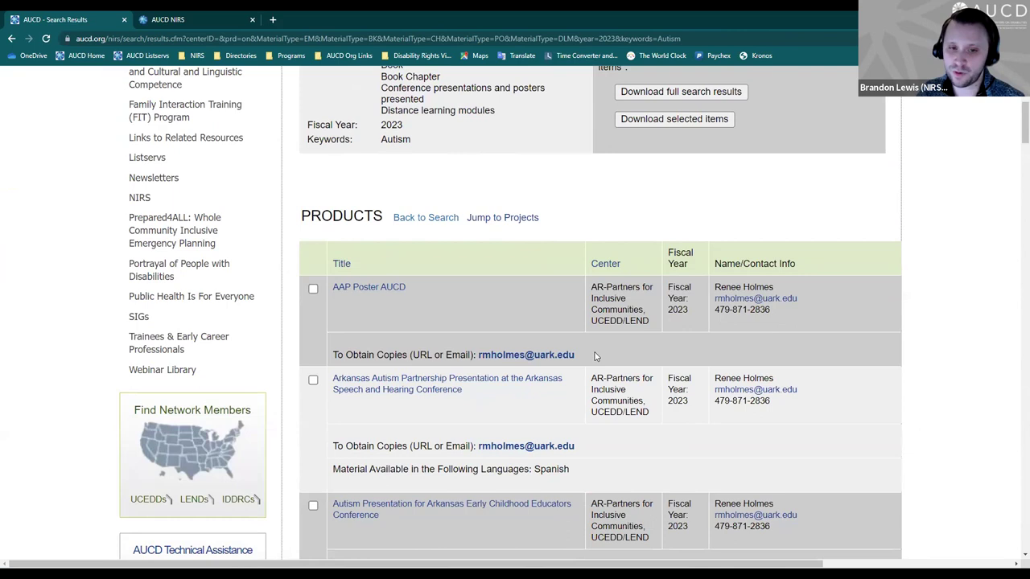
{"action": "left_click_drag", "start_coordinate": [594, 356], "coordinate": [480, 355]}
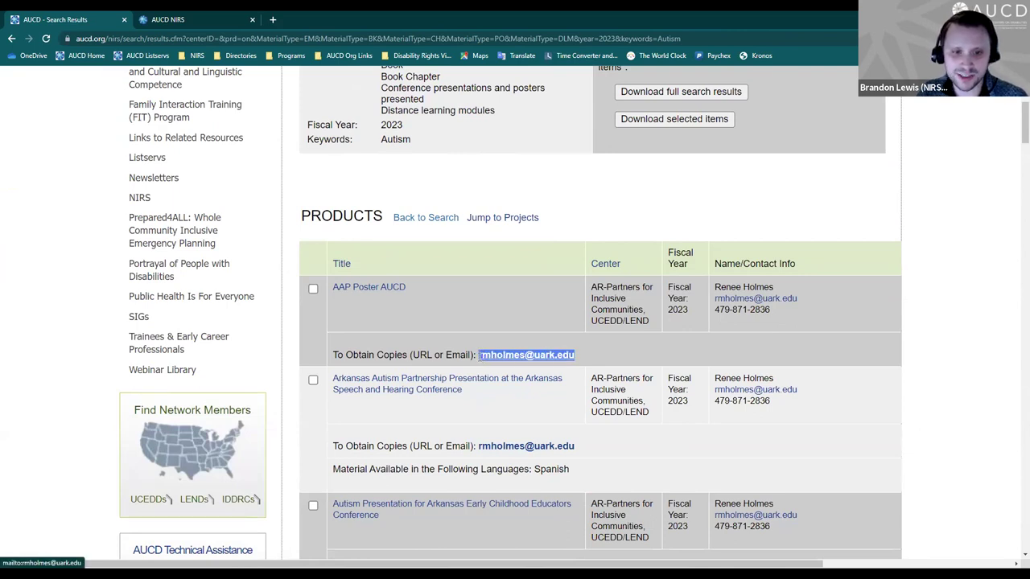
{"action": "left_click", "coordinate": [414, 354]}
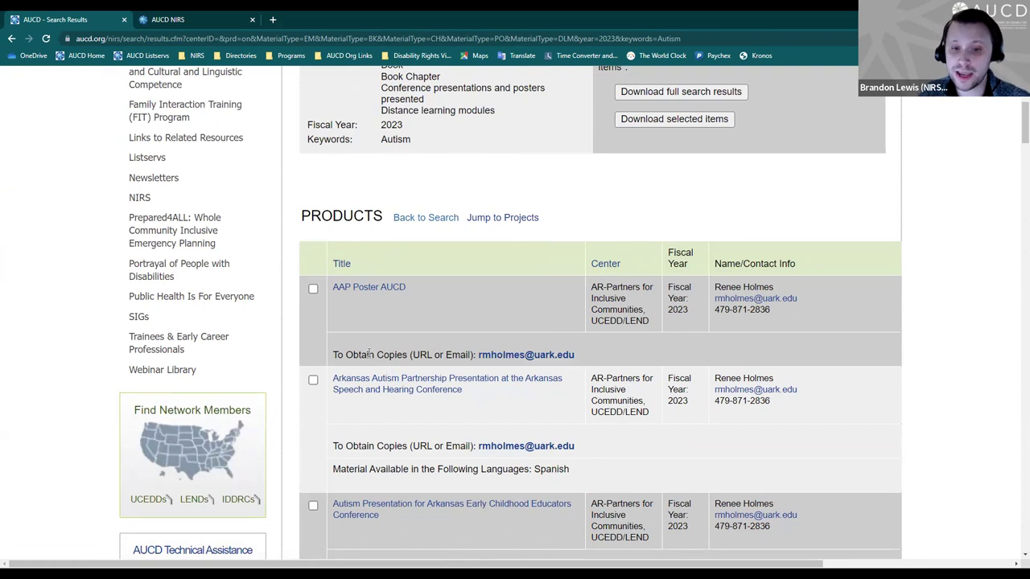
{"action": "scroll", "coordinate": [368, 354], "scroll_direction": "up", "scroll_amount": 1}
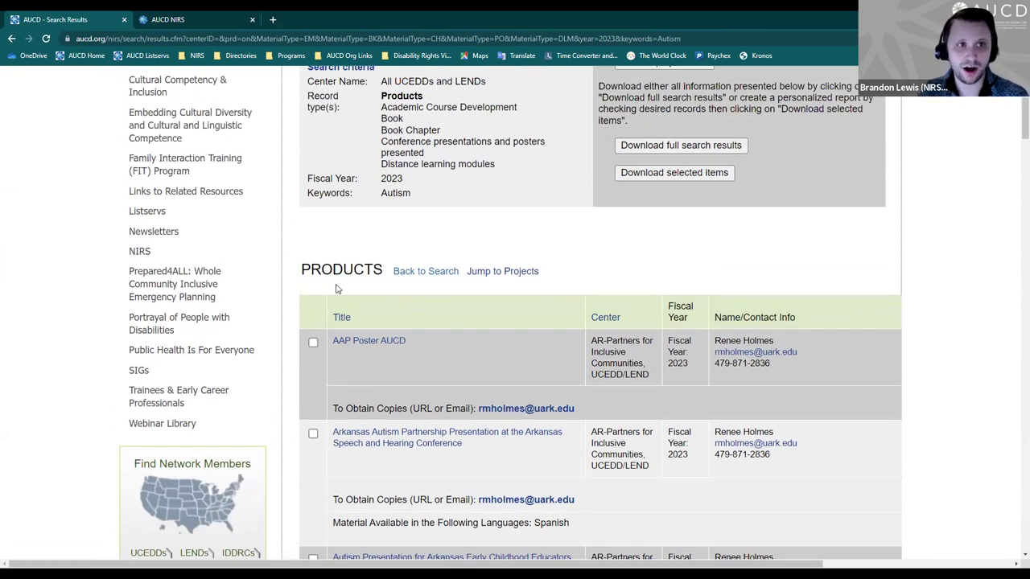
{"action": "left_click", "coordinate": [217, 18]}
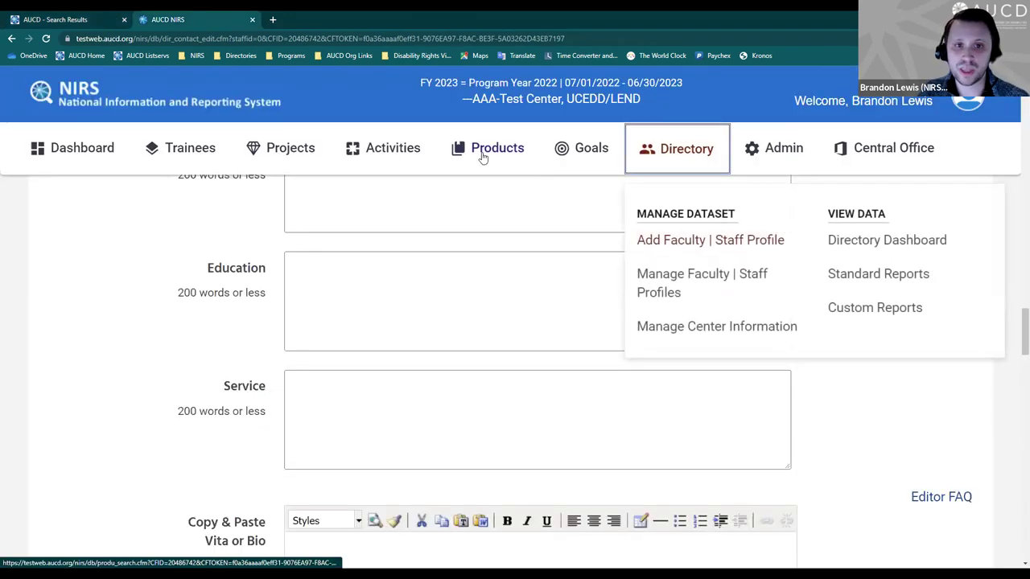
{"action": "mouse_move", "coordinate": [480, 156]}
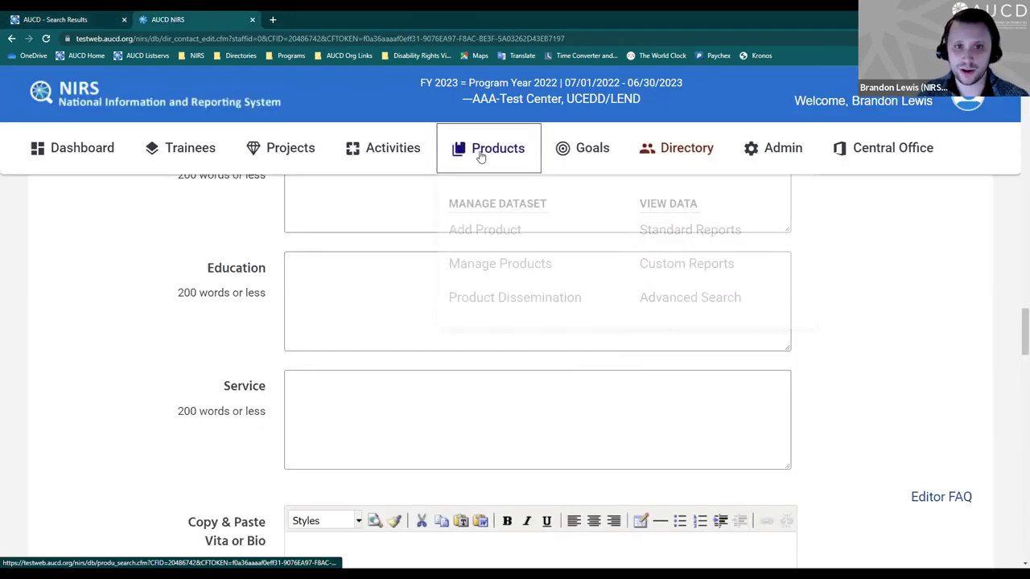
{"action": "left_click", "coordinate": [469, 232]}
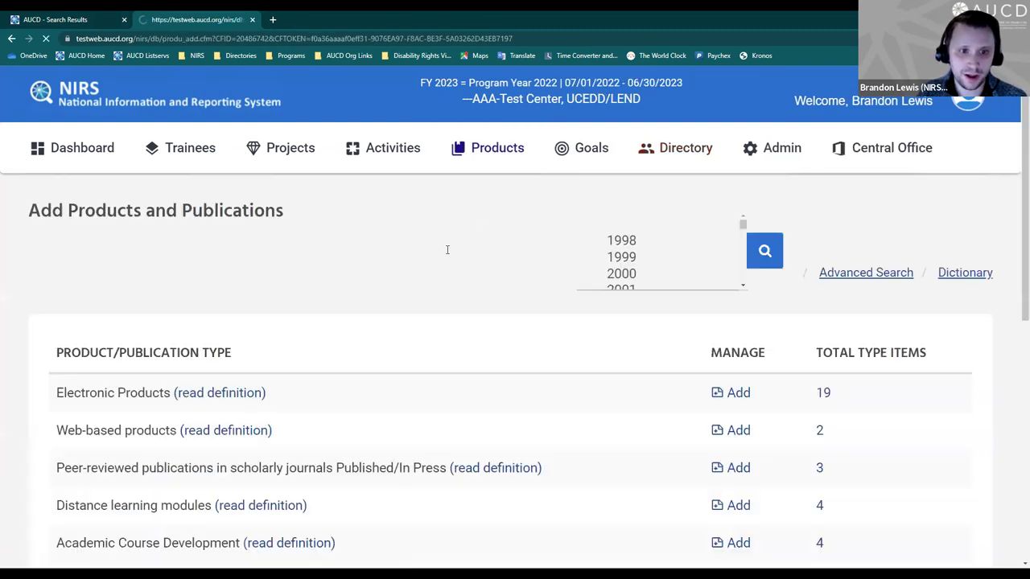
{"action": "left_click", "coordinate": [595, 379]}
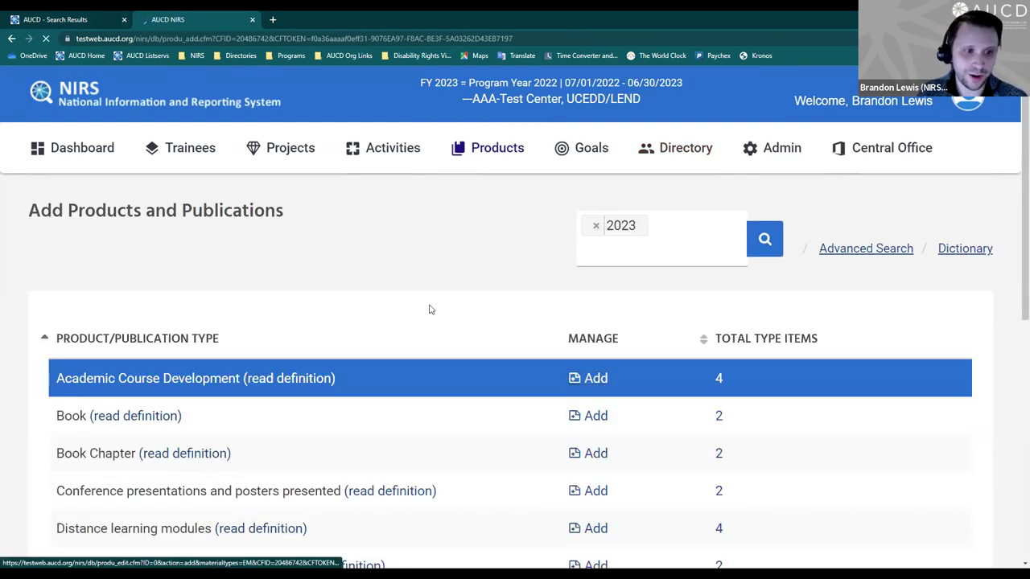
{"action": "scroll", "coordinate": [429, 307], "scroll_direction": "down", "scroll_amount": 15}
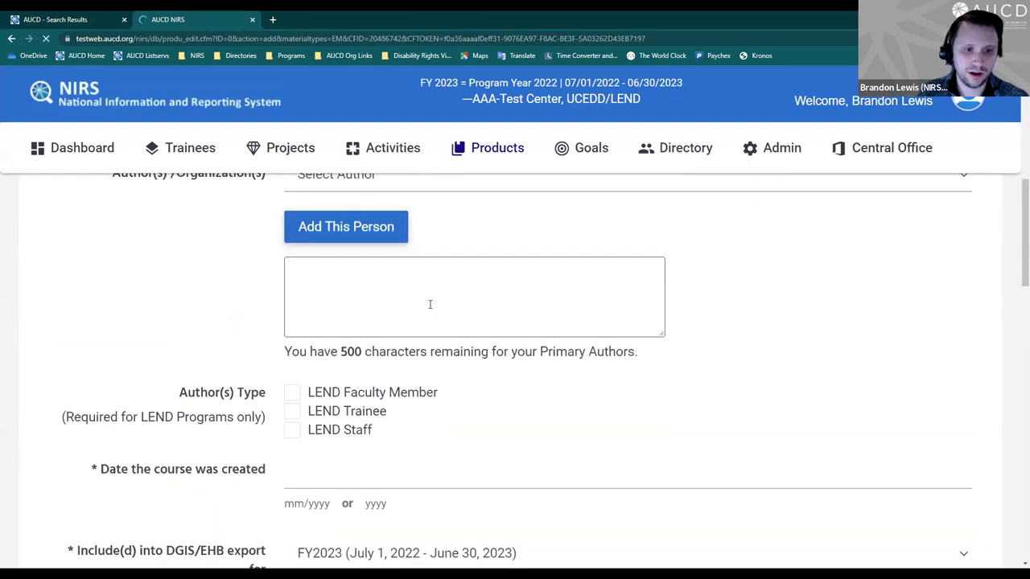
{"action": "scroll", "coordinate": [430, 304], "scroll_direction": "down", "scroll_amount": 10}
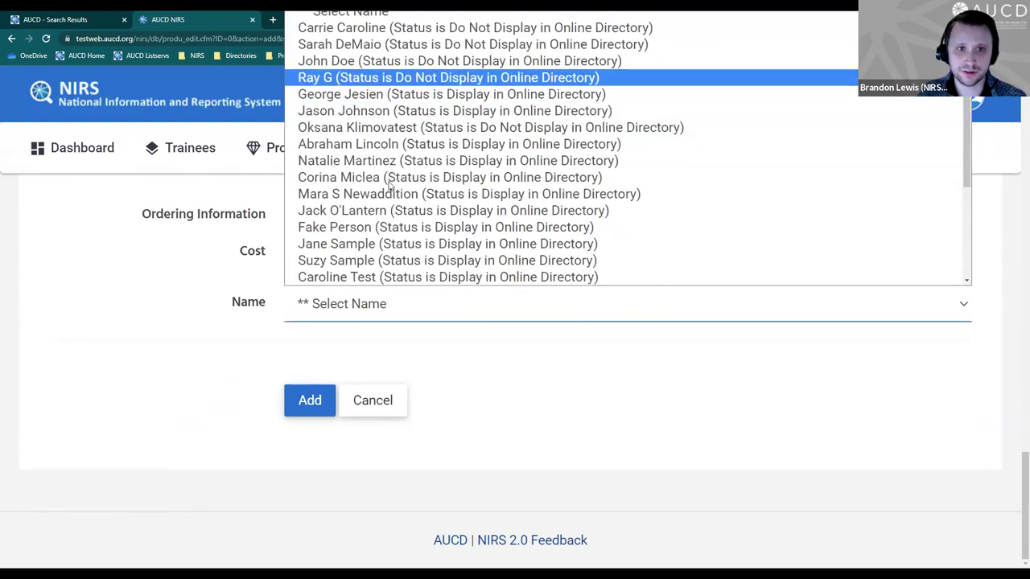
{"action": "scroll", "coordinate": [347, 188], "scroll_direction": "down", "scroll_amount": 3}
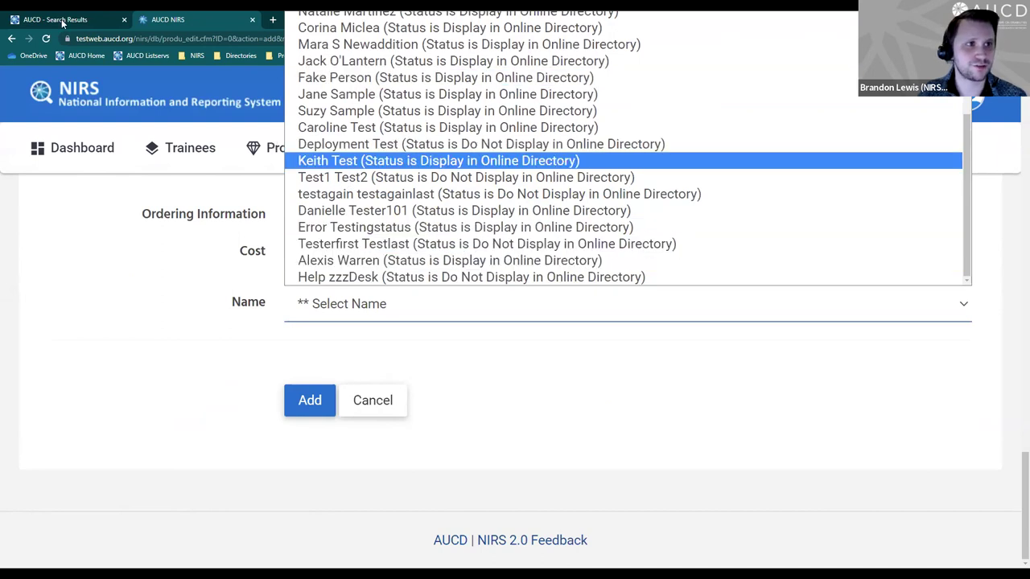
{"action": "key", "text": "ctrl+shift+Tab"}
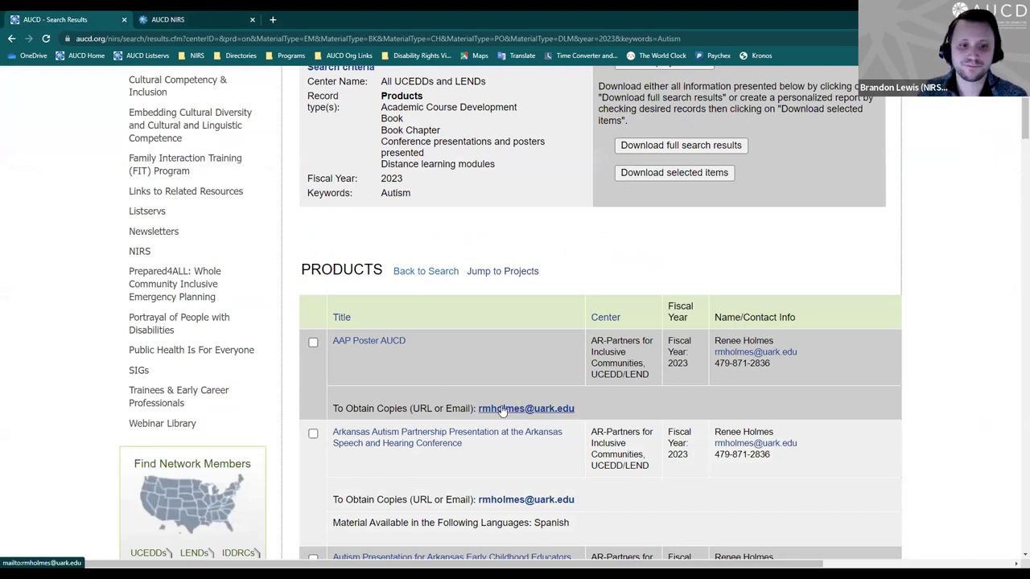
- Check the AAP Poster AUCD and Arkansas Autism Partnership products and download them as download.csv
{"action": "scroll", "coordinate": [507, 378], "scroll_direction": "up", "scroll_amount": 2}
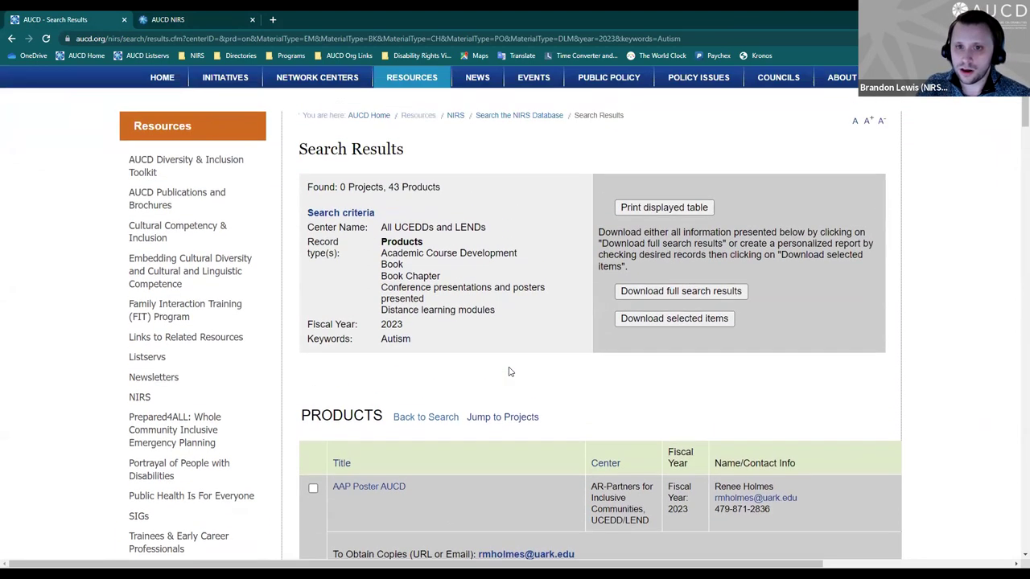
{"action": "scroll", "coordinate": [362, 418], "scroll_direction": "down", "scroll_amount": 1}
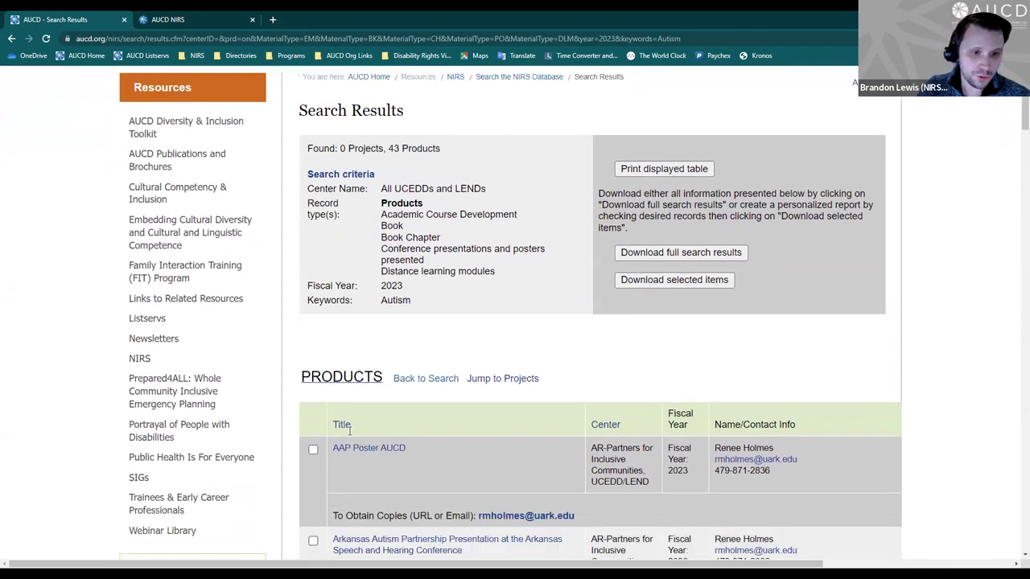
{"action": "left_click", "coordinate": [313, 449]}
{"action": "left_click", "coordinate": [313, 540]}
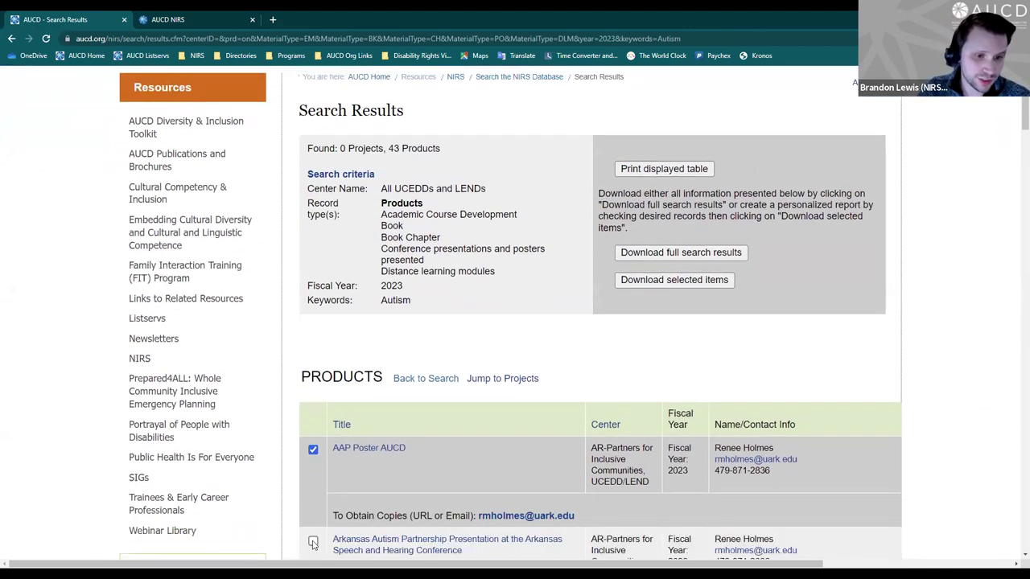
{"action": "scroll", "coordinate": [313, 463], "scroll_direction": "down", "scroll_amount": 4}
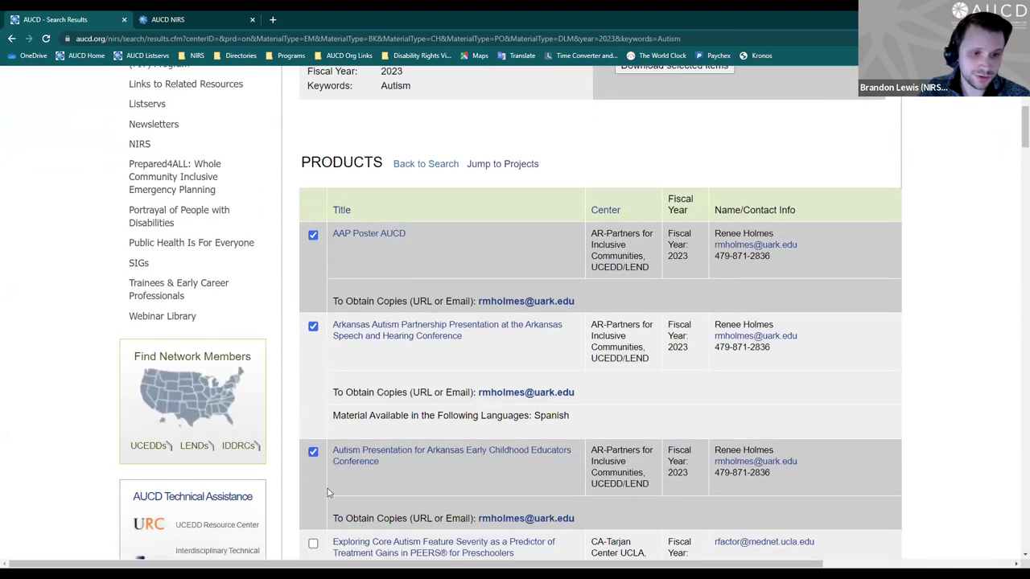
{"action": "scroll", "coordinate": [328, 492], "scroll_direction": "up", "scroll_amount": 4}
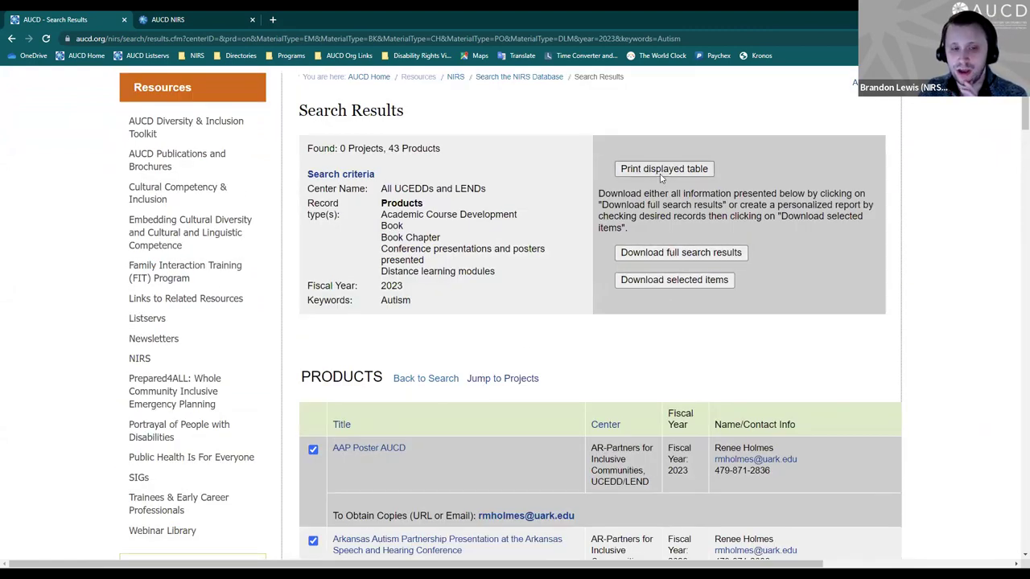
{"action": "left_click", "coordinate": [643, 286]}
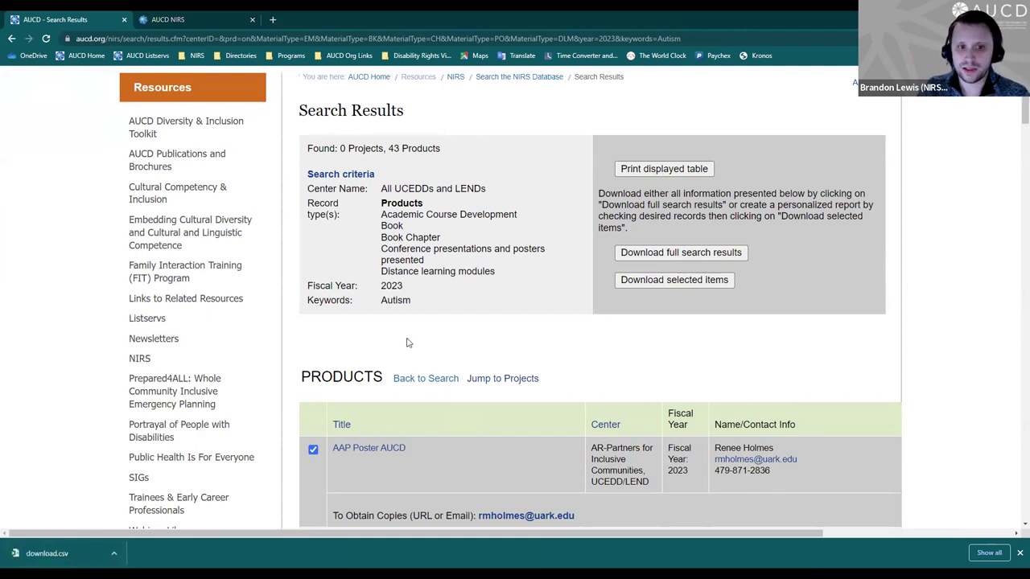
{"action": "scroll", "coordinate": [406, 343], "scroll_direction": "up", "scroll_amount": 1}
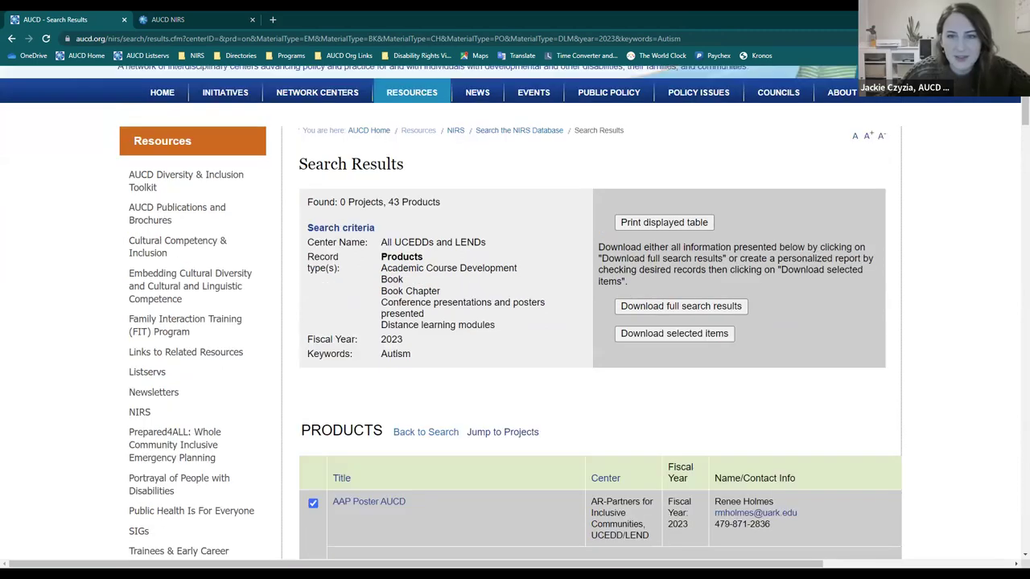